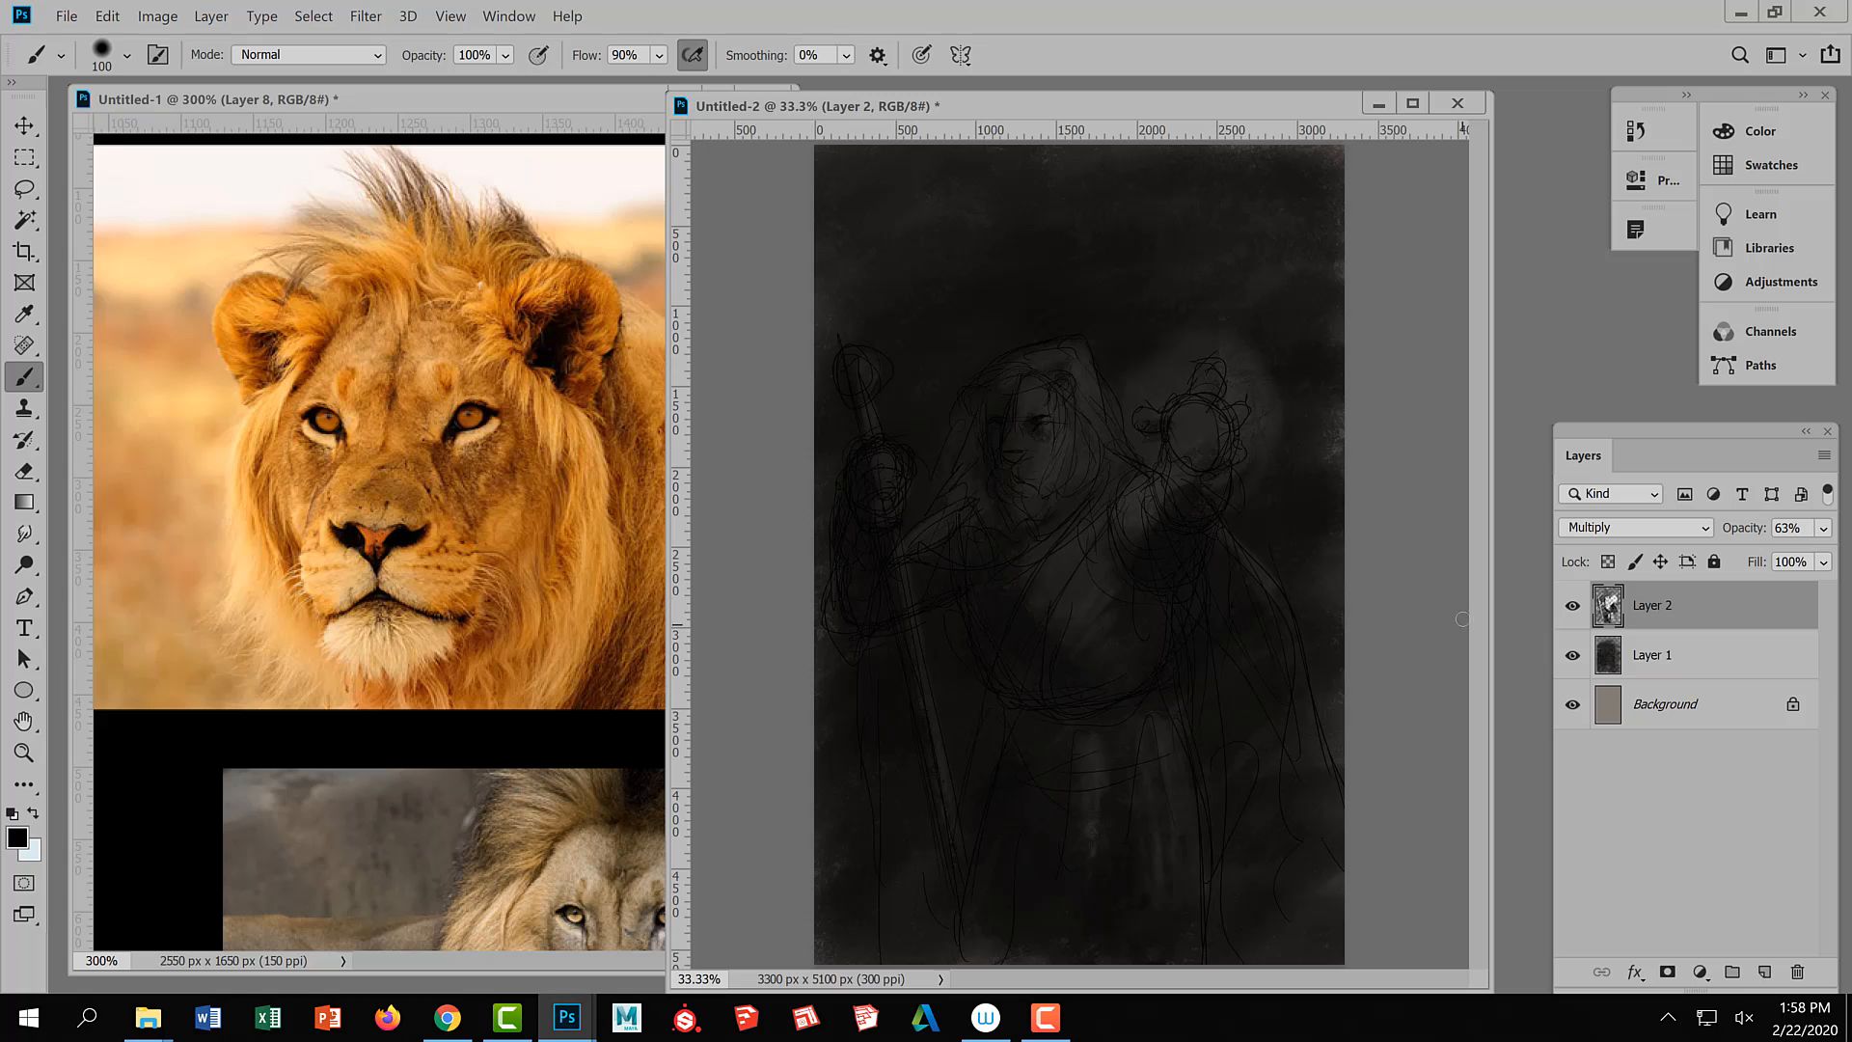
Toggle the visibility of Layer 2 and Layer 1 to compare the sketch with and without its shading
left_click(1572, 605)
left_click(1573, 607)
left_click(1573, 607)
left_click(1572, 656)
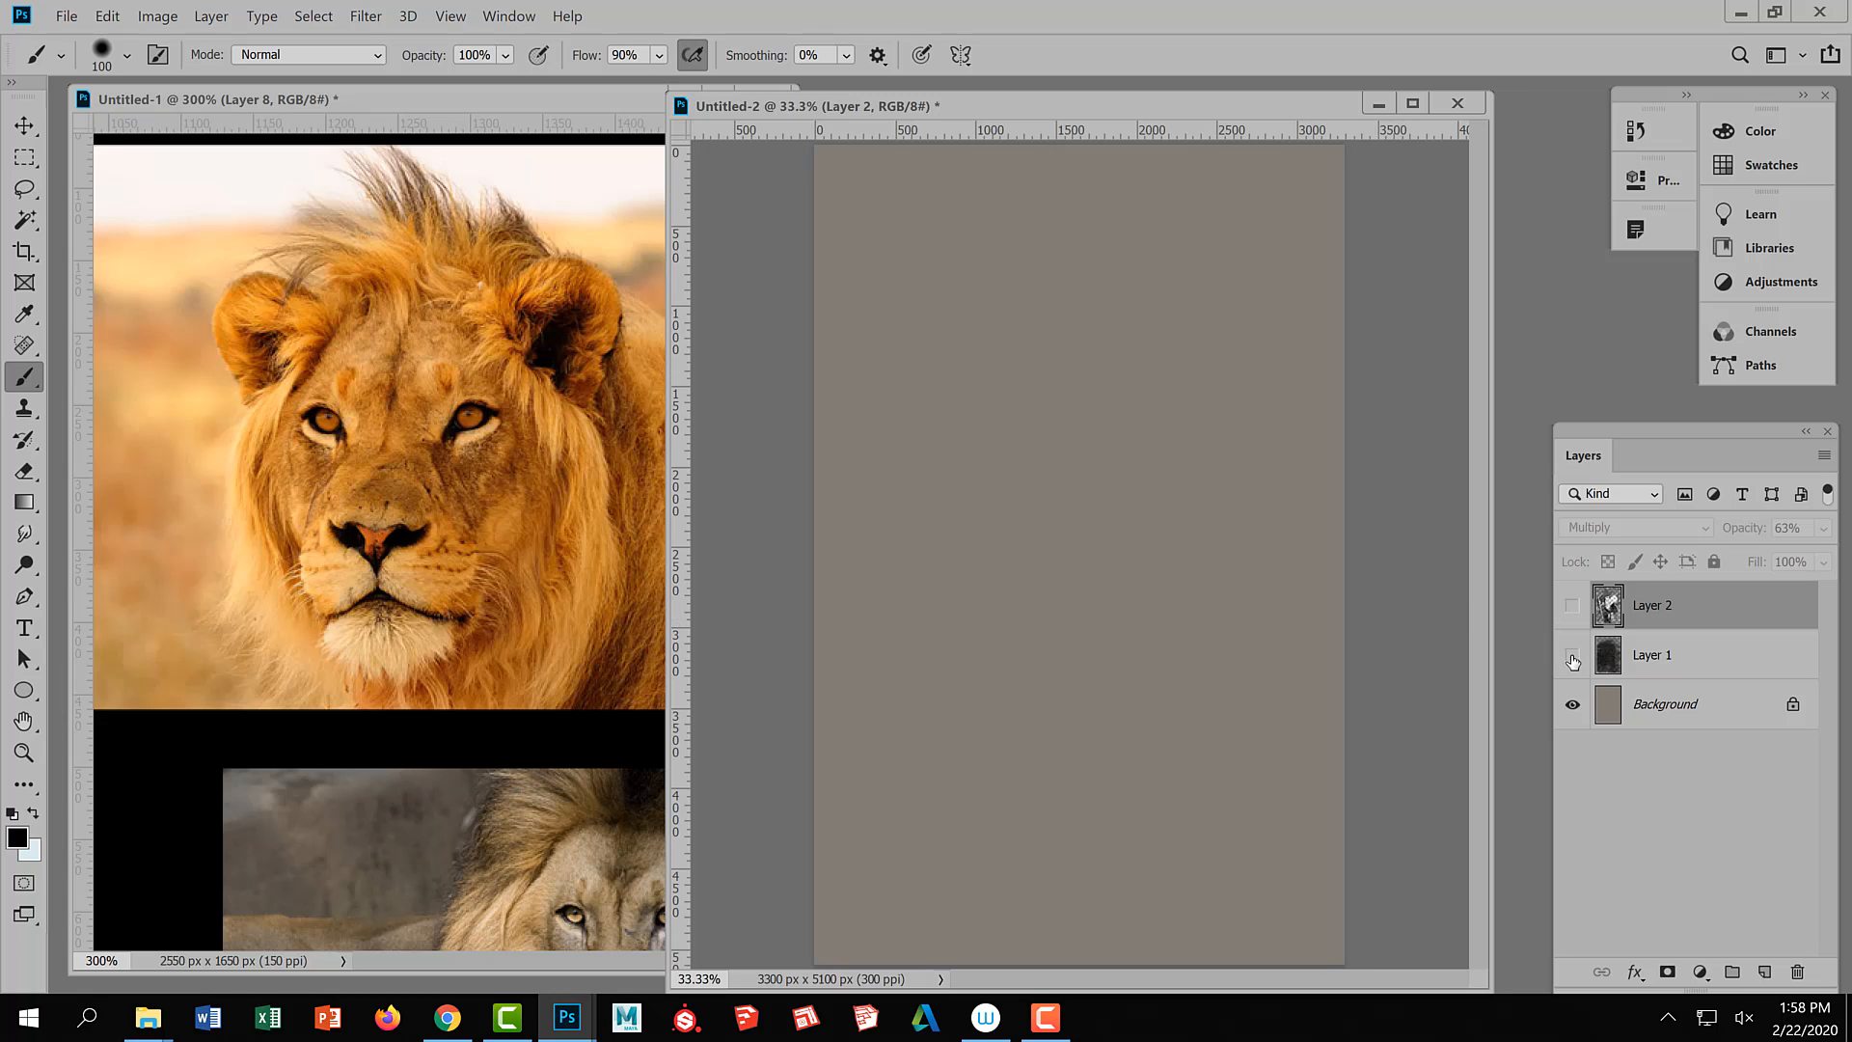
left_click(1573, 657)
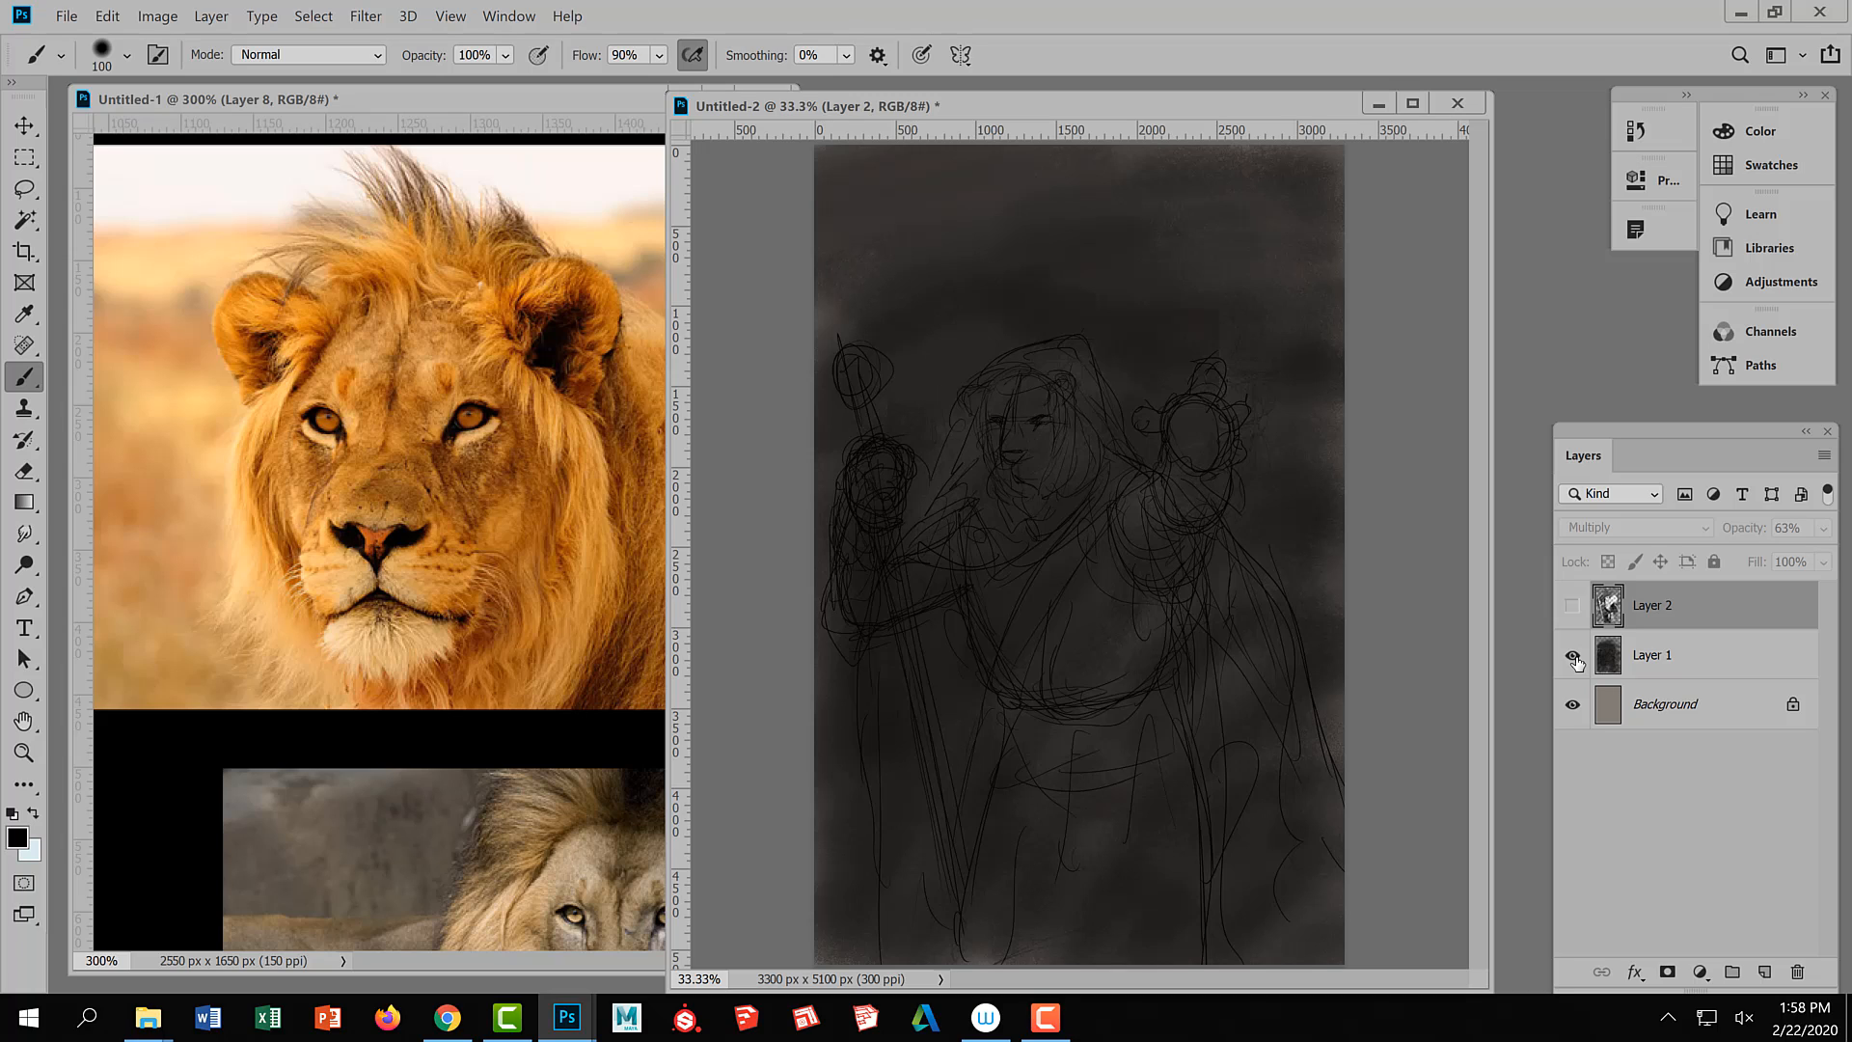
left_click(1652, 662)
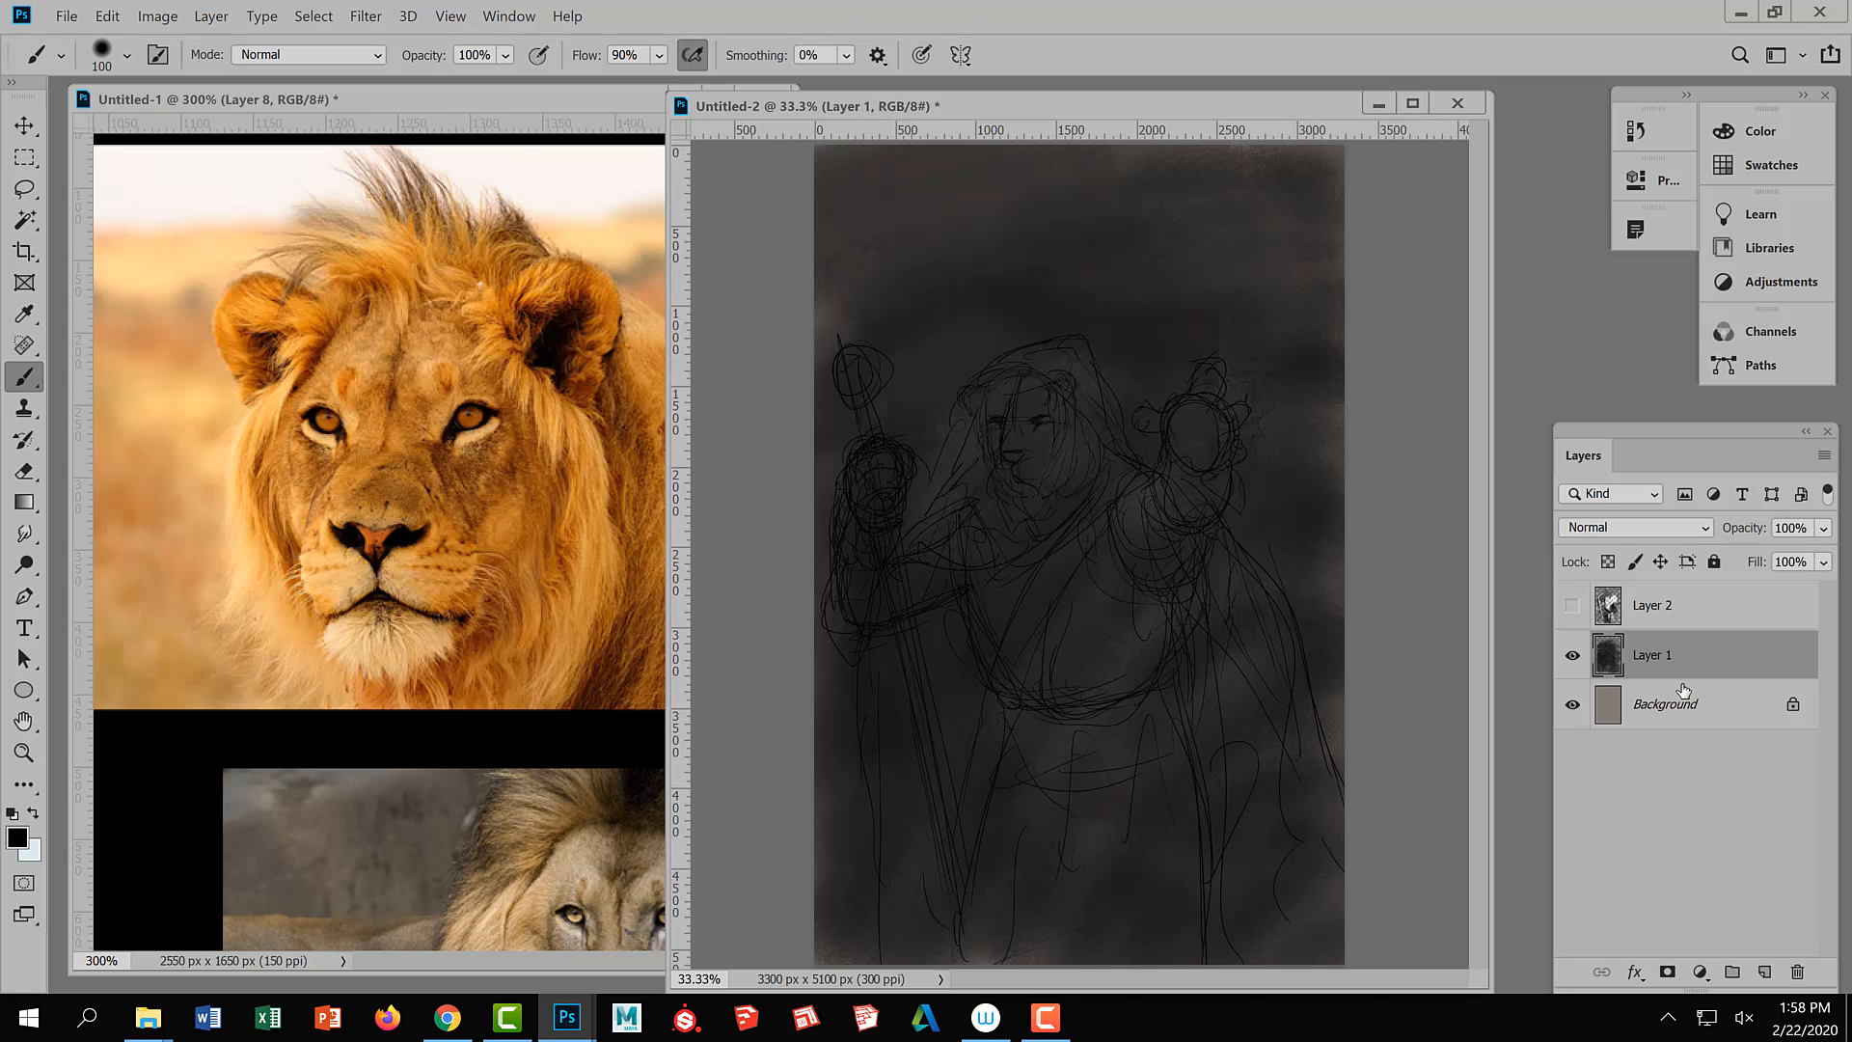
left_click(1573, 605)
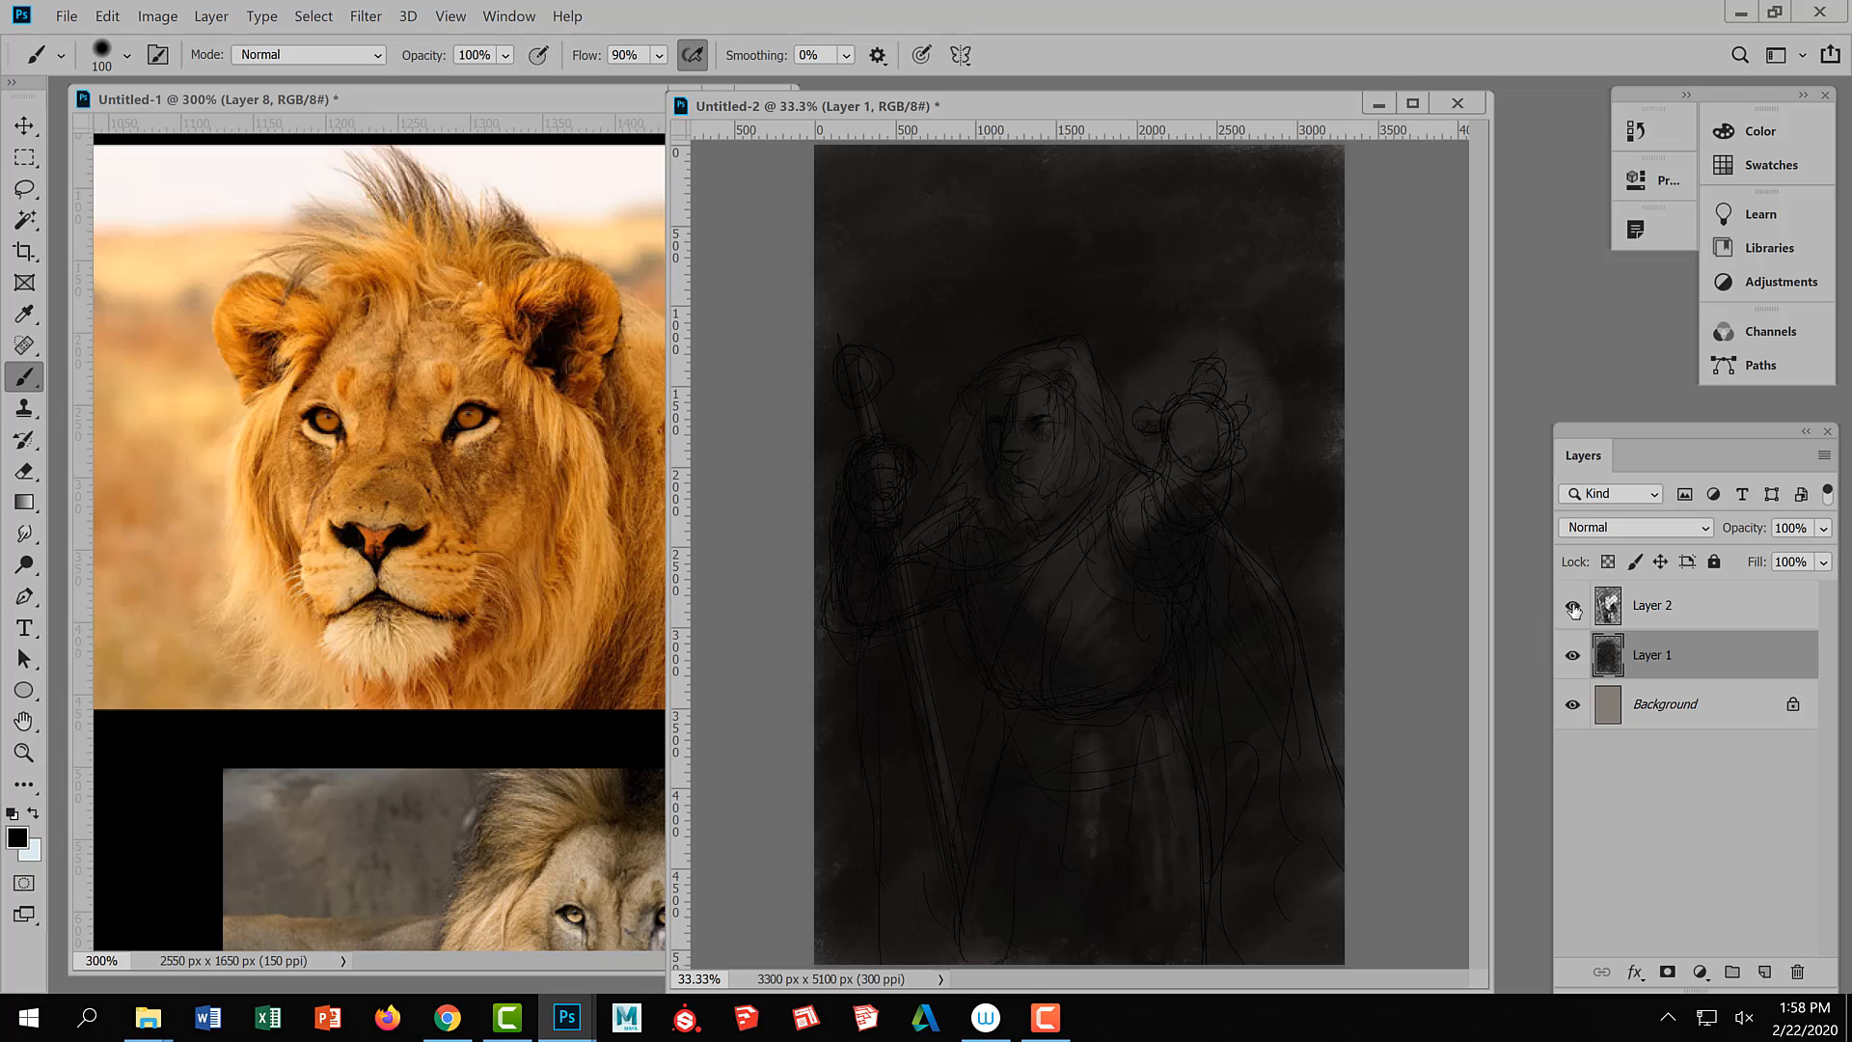
left_click(1572, 607)
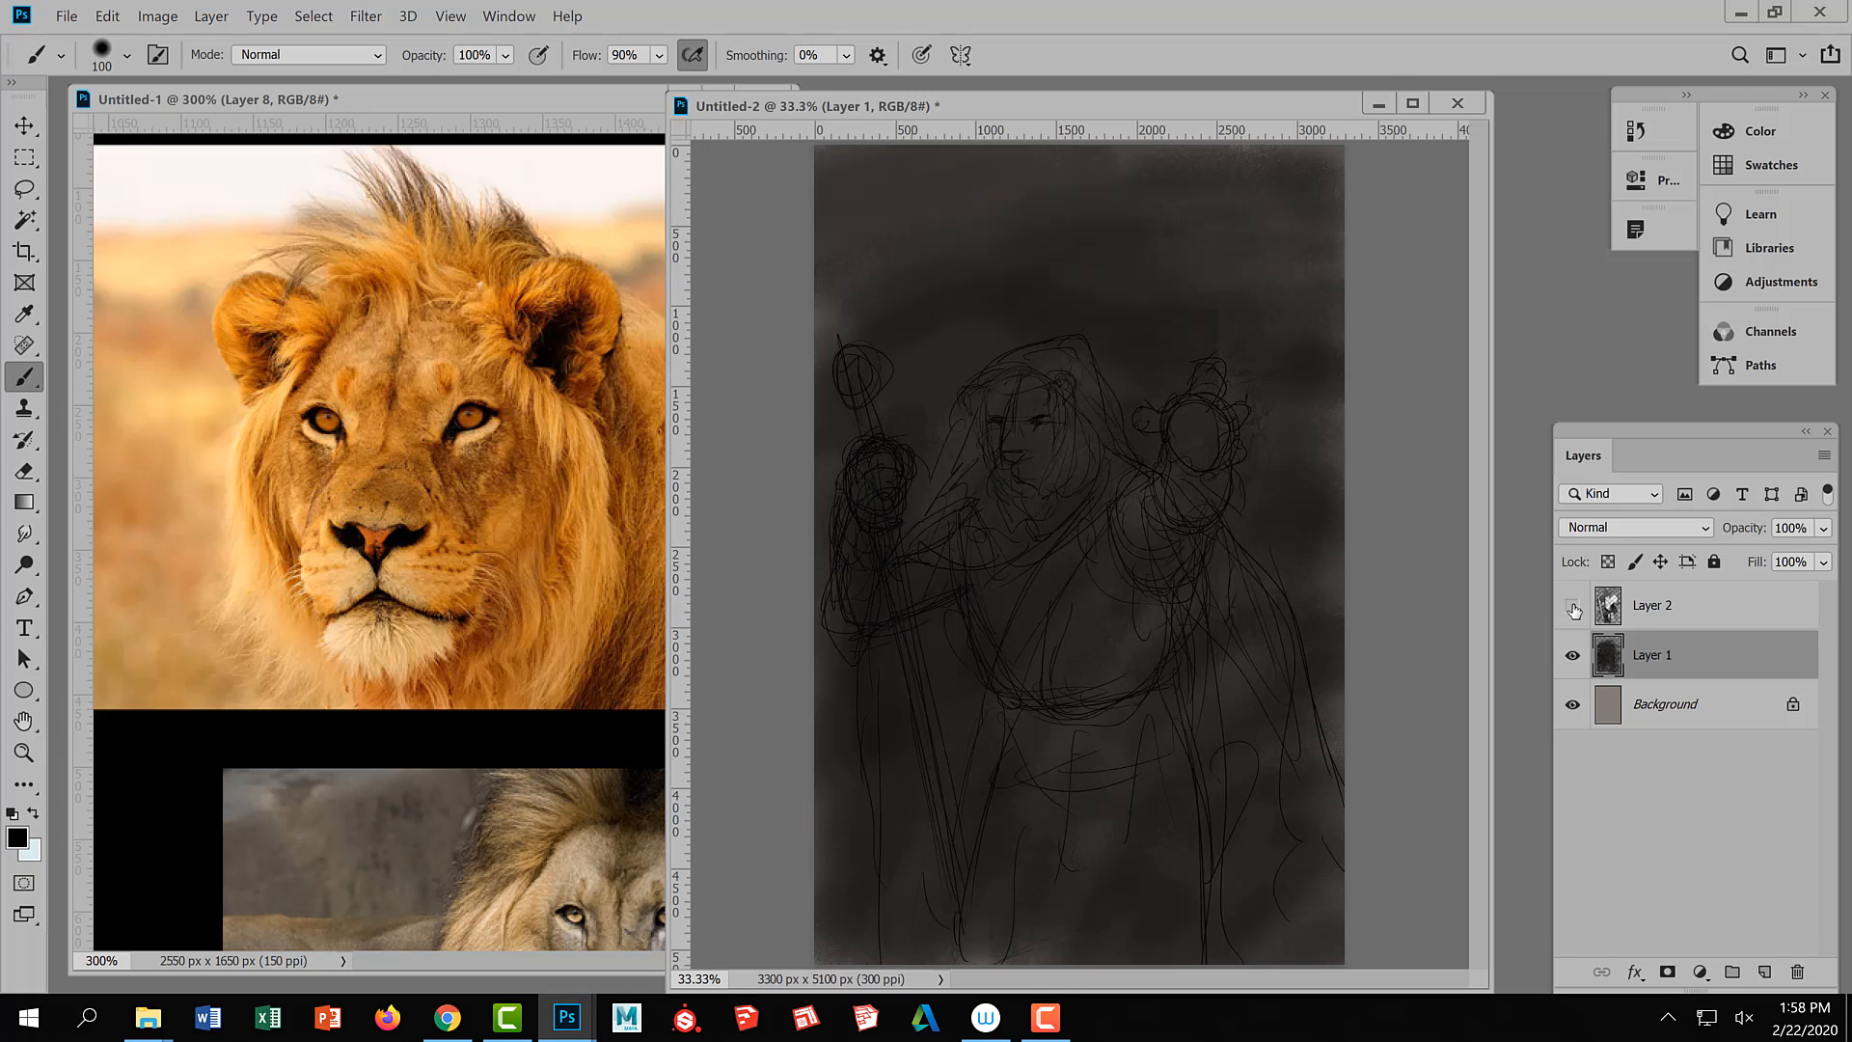
left_click(1573, 608)
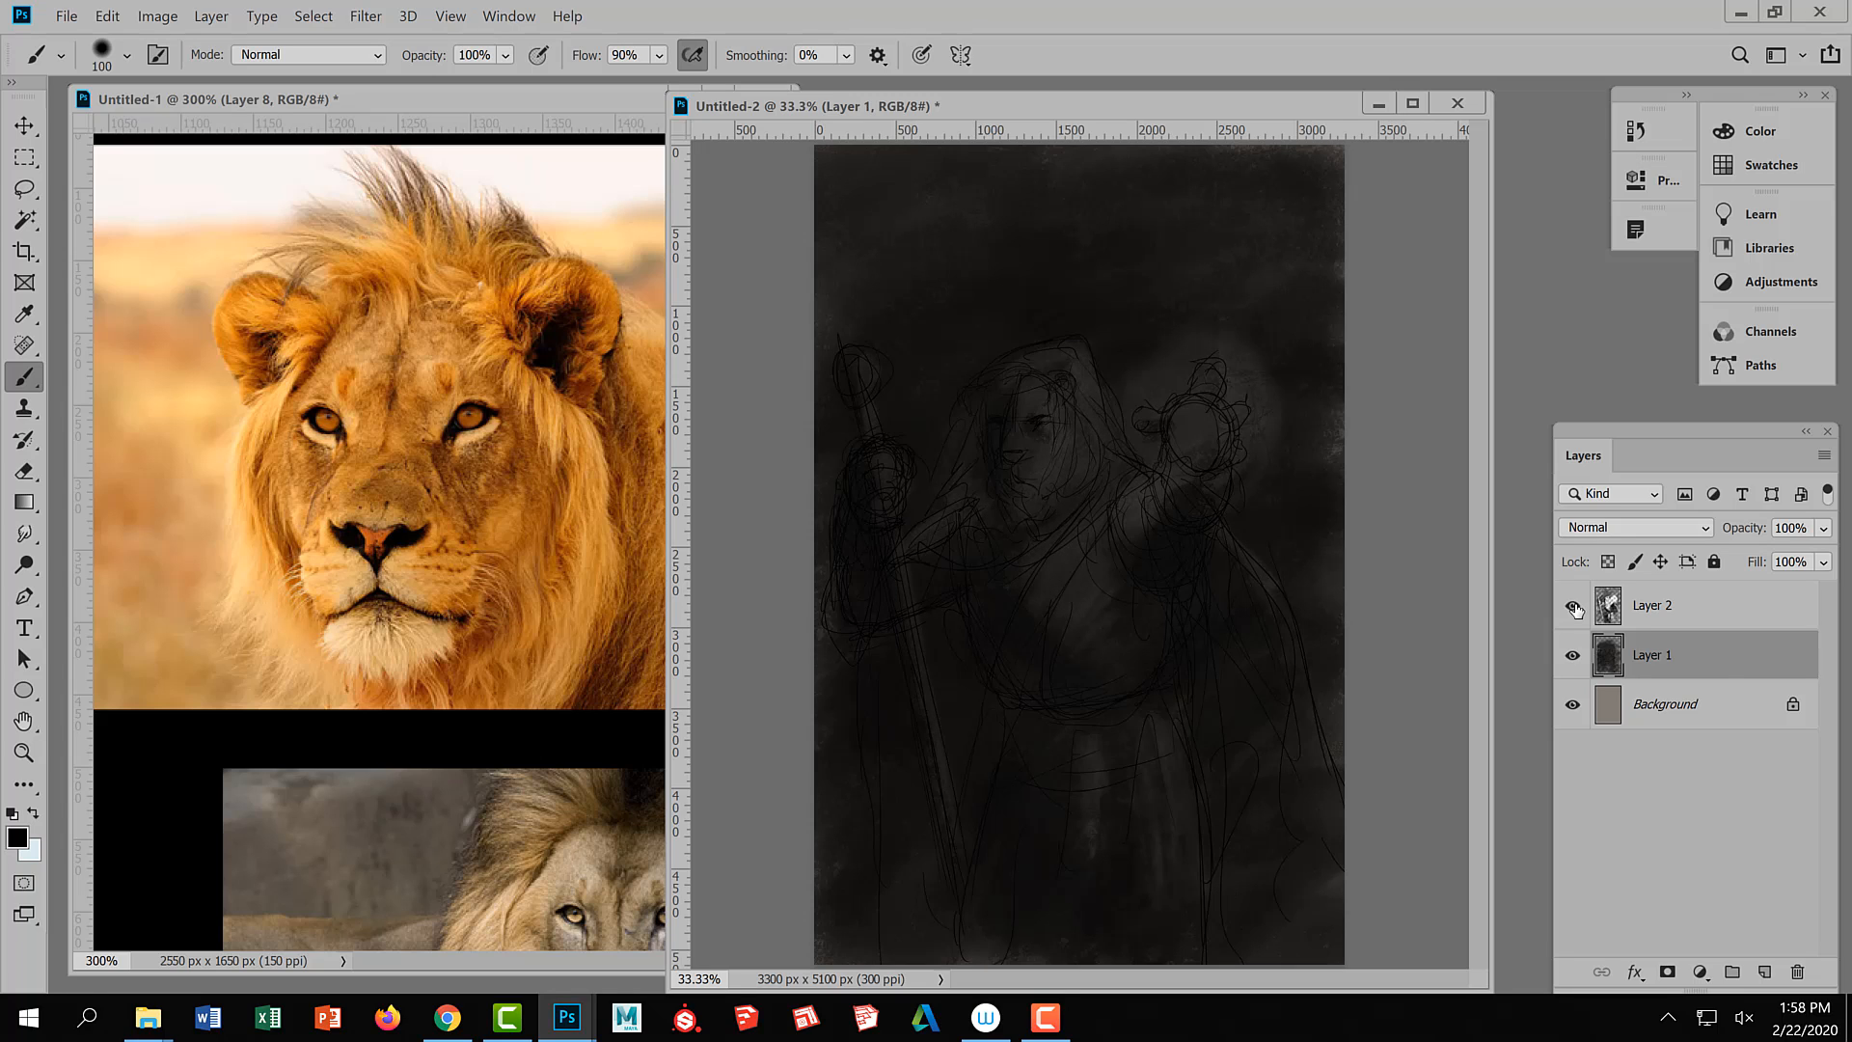
Merge Layer 2 down into Layer 1 and add a new empty layer above it
left_click(1651, 605)
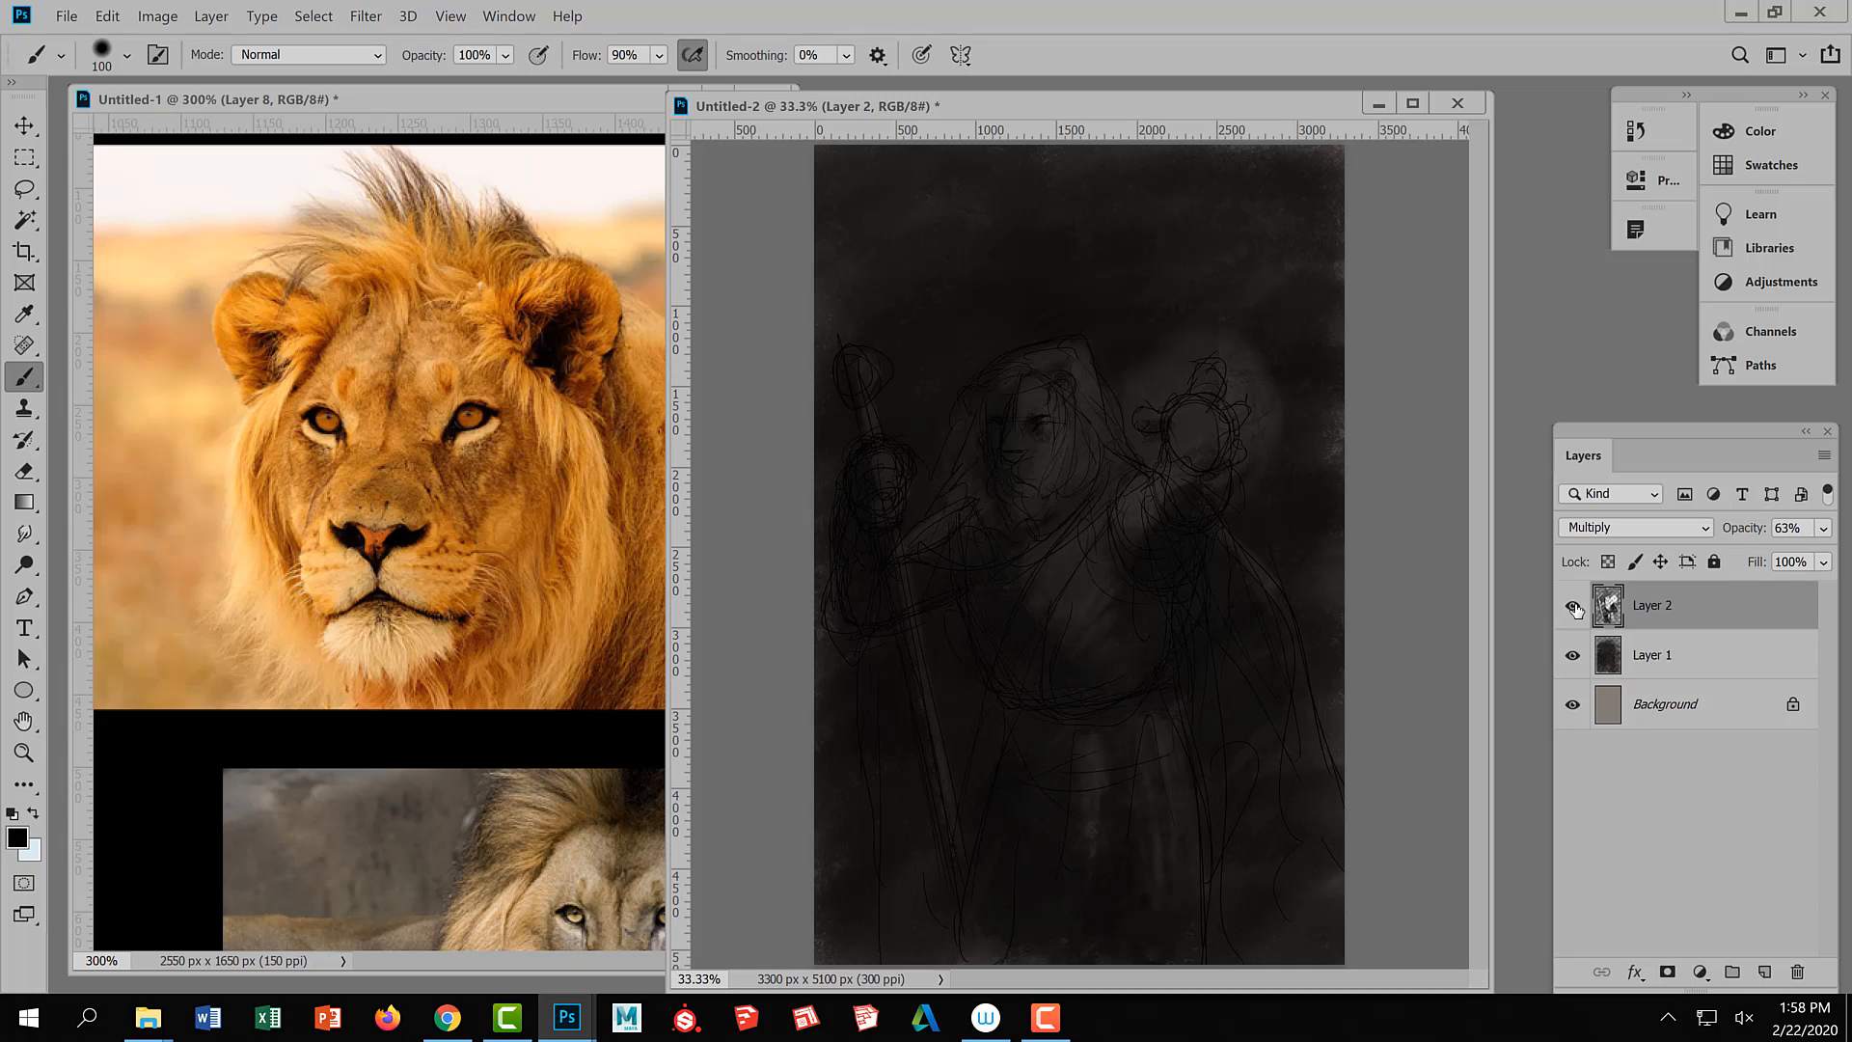
left_click(1573, 607)
left_click(1573, 607)
left_click(1573, 607)
left_click(1573, 606)
key("Delete")
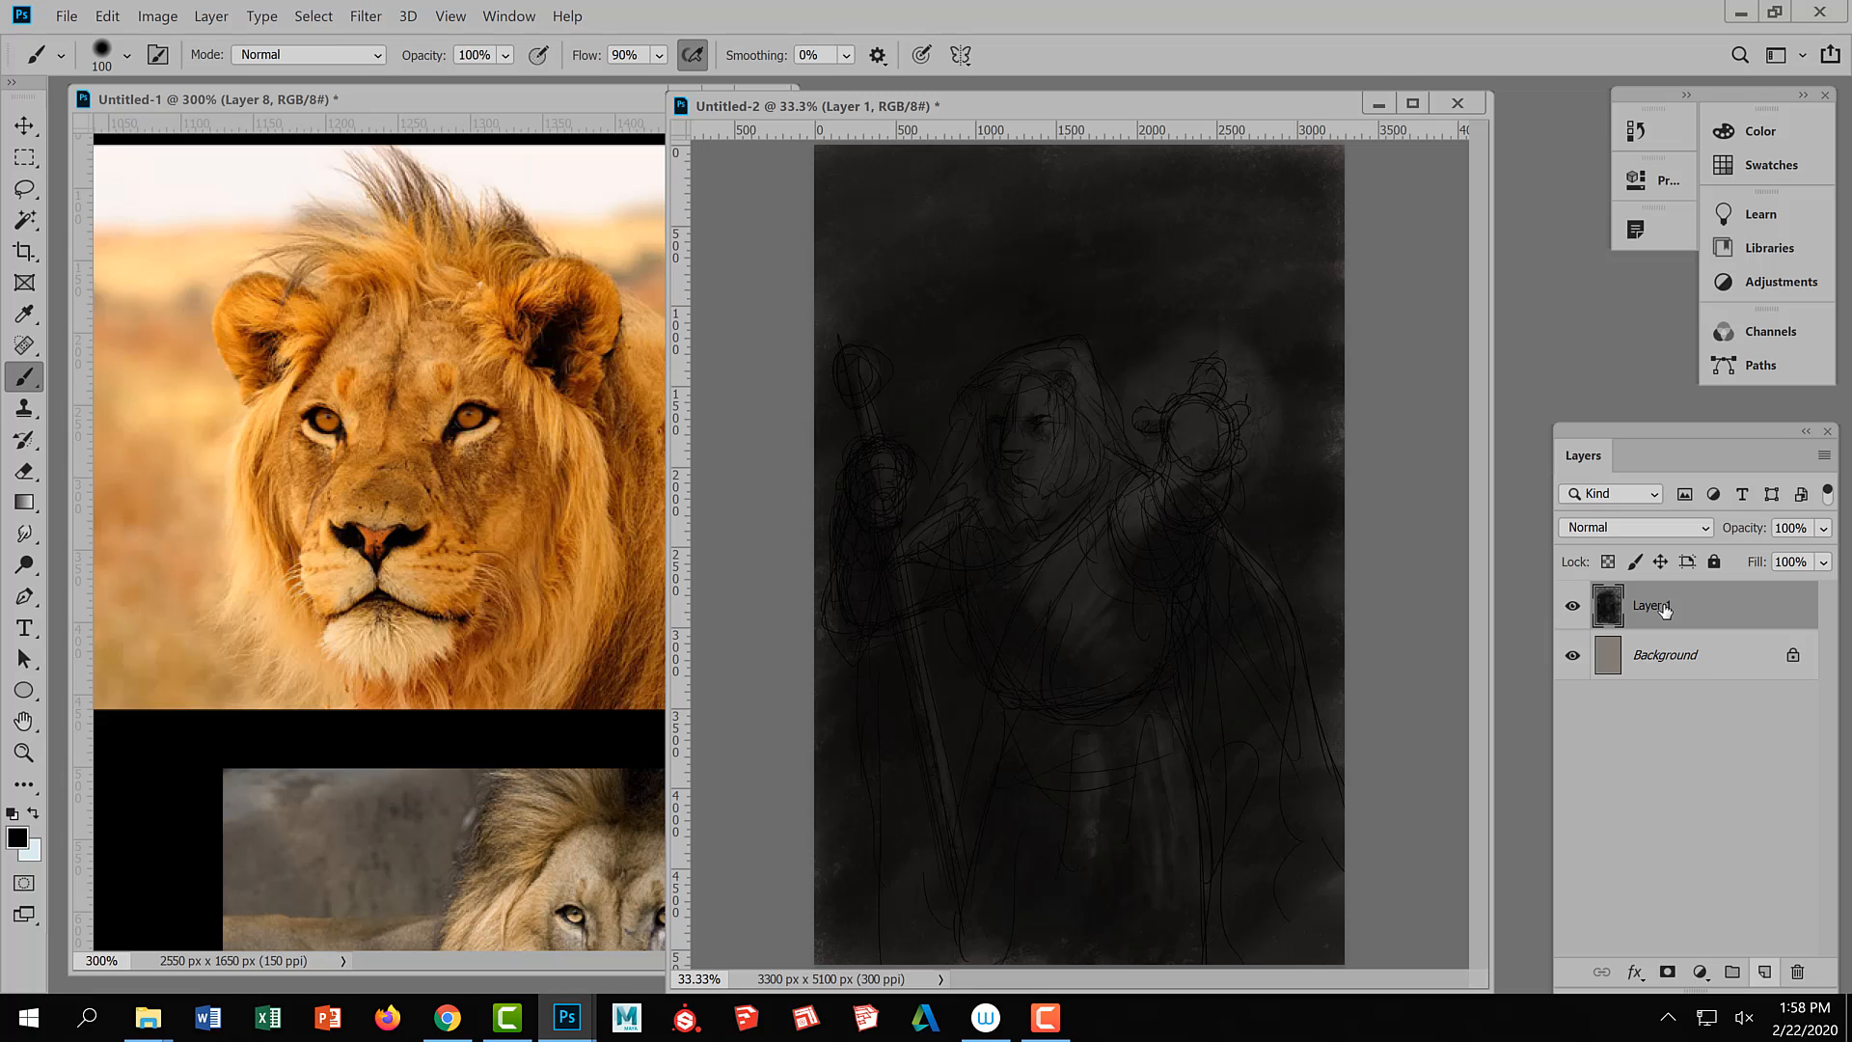
key("ctrl+shift+alt+n")
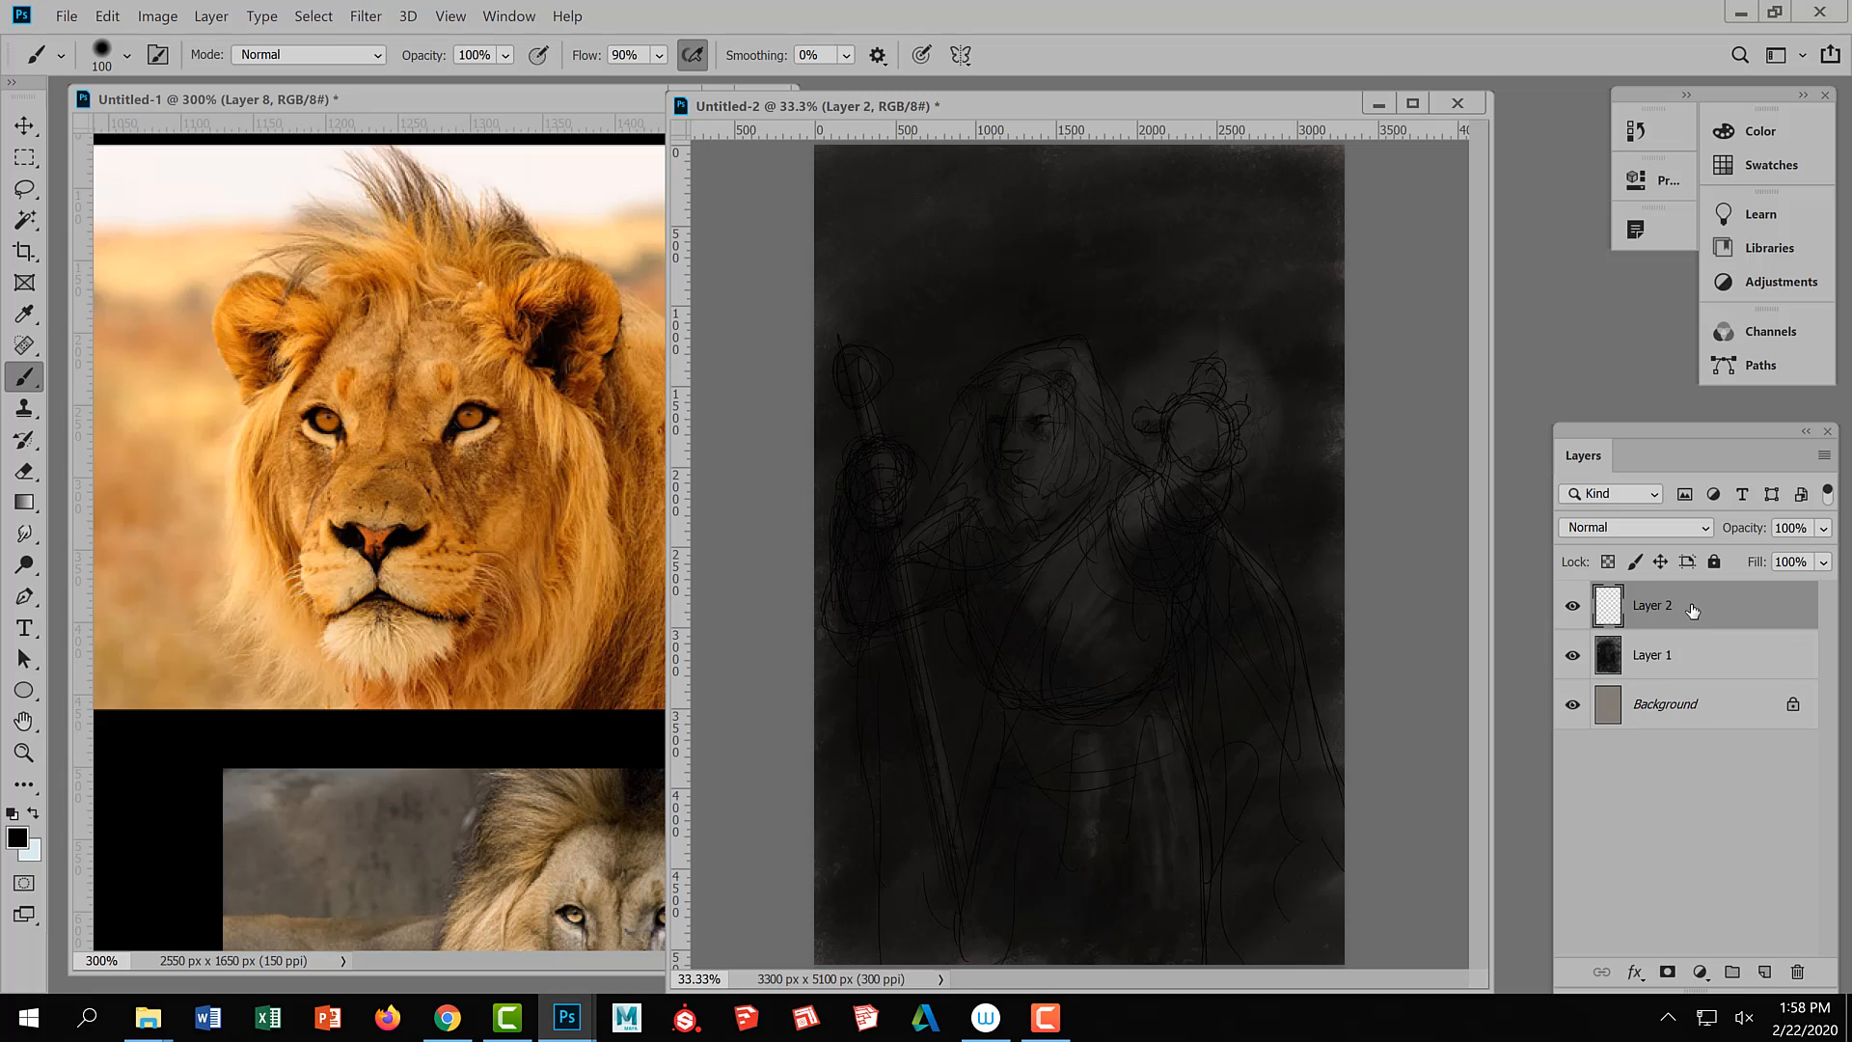
Paint light highlights over the palm and fingers of the figure's outstretched hand with a pale 45 px brush
left_click(49, 316)
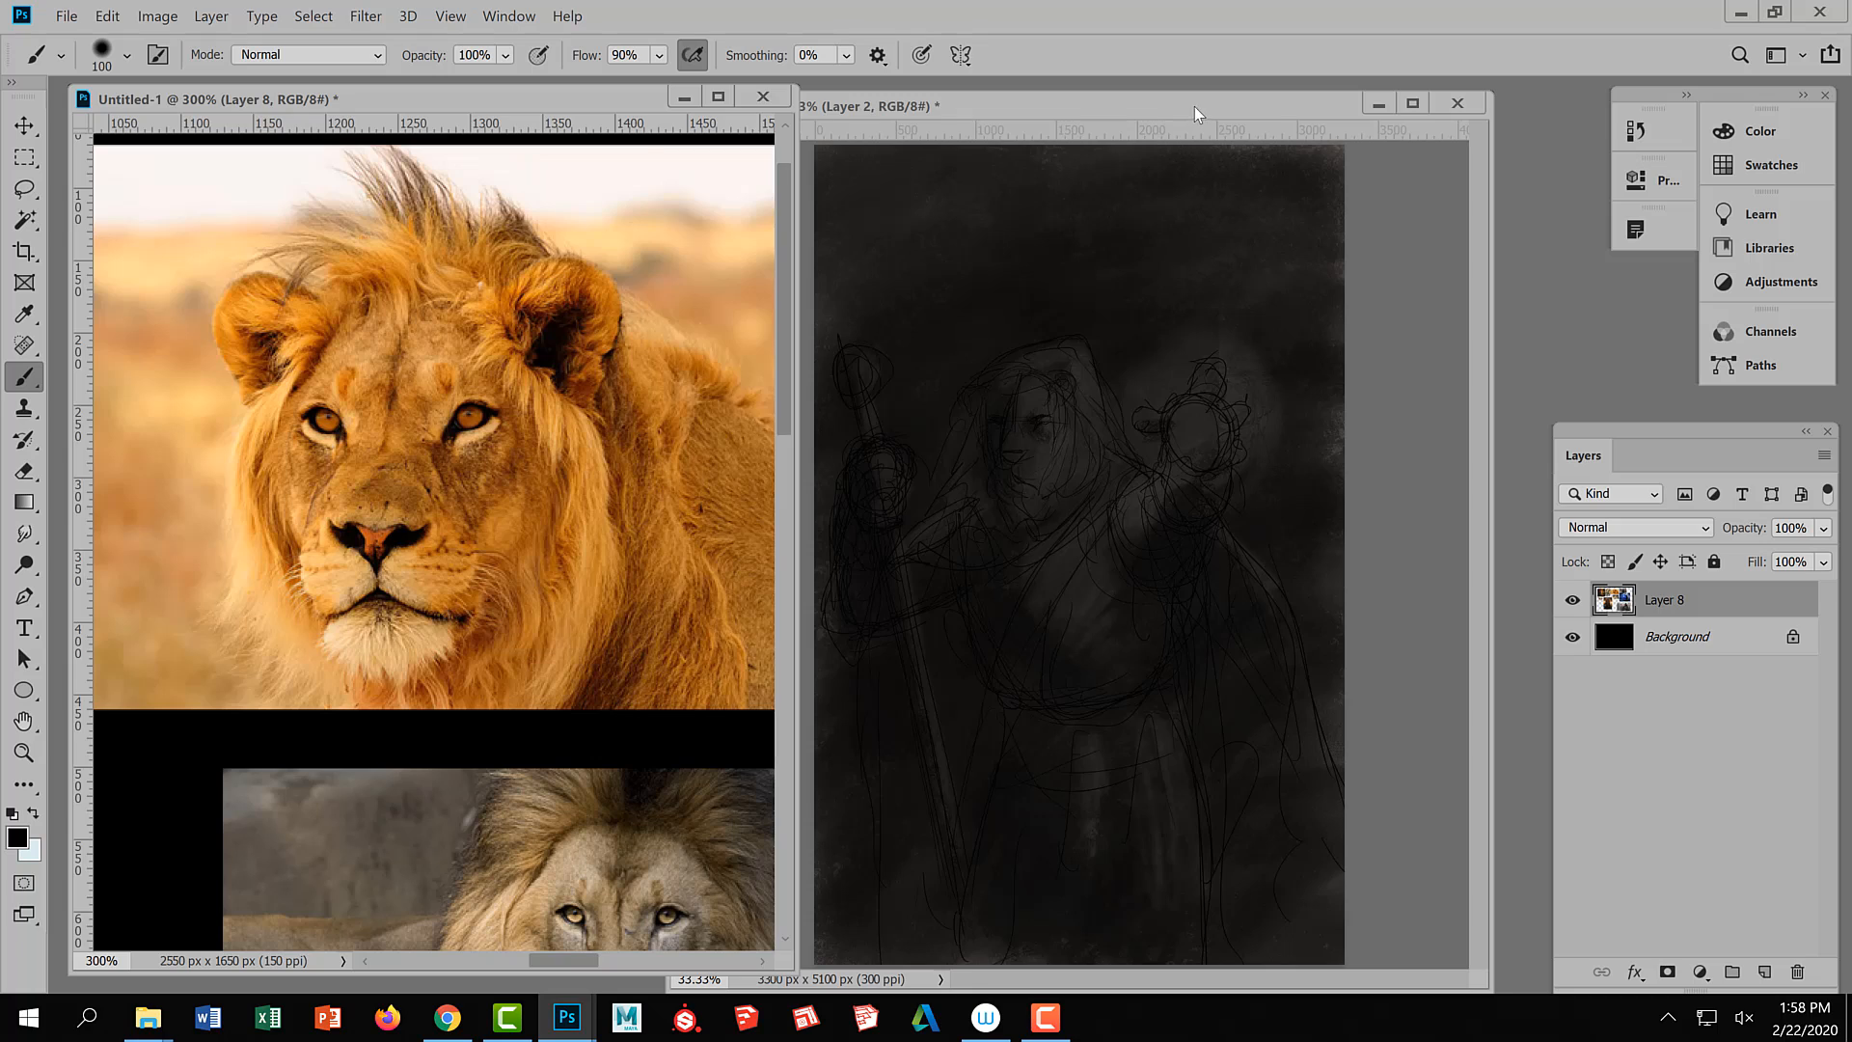
left_click_drag(1194, 106, 1217, 107)
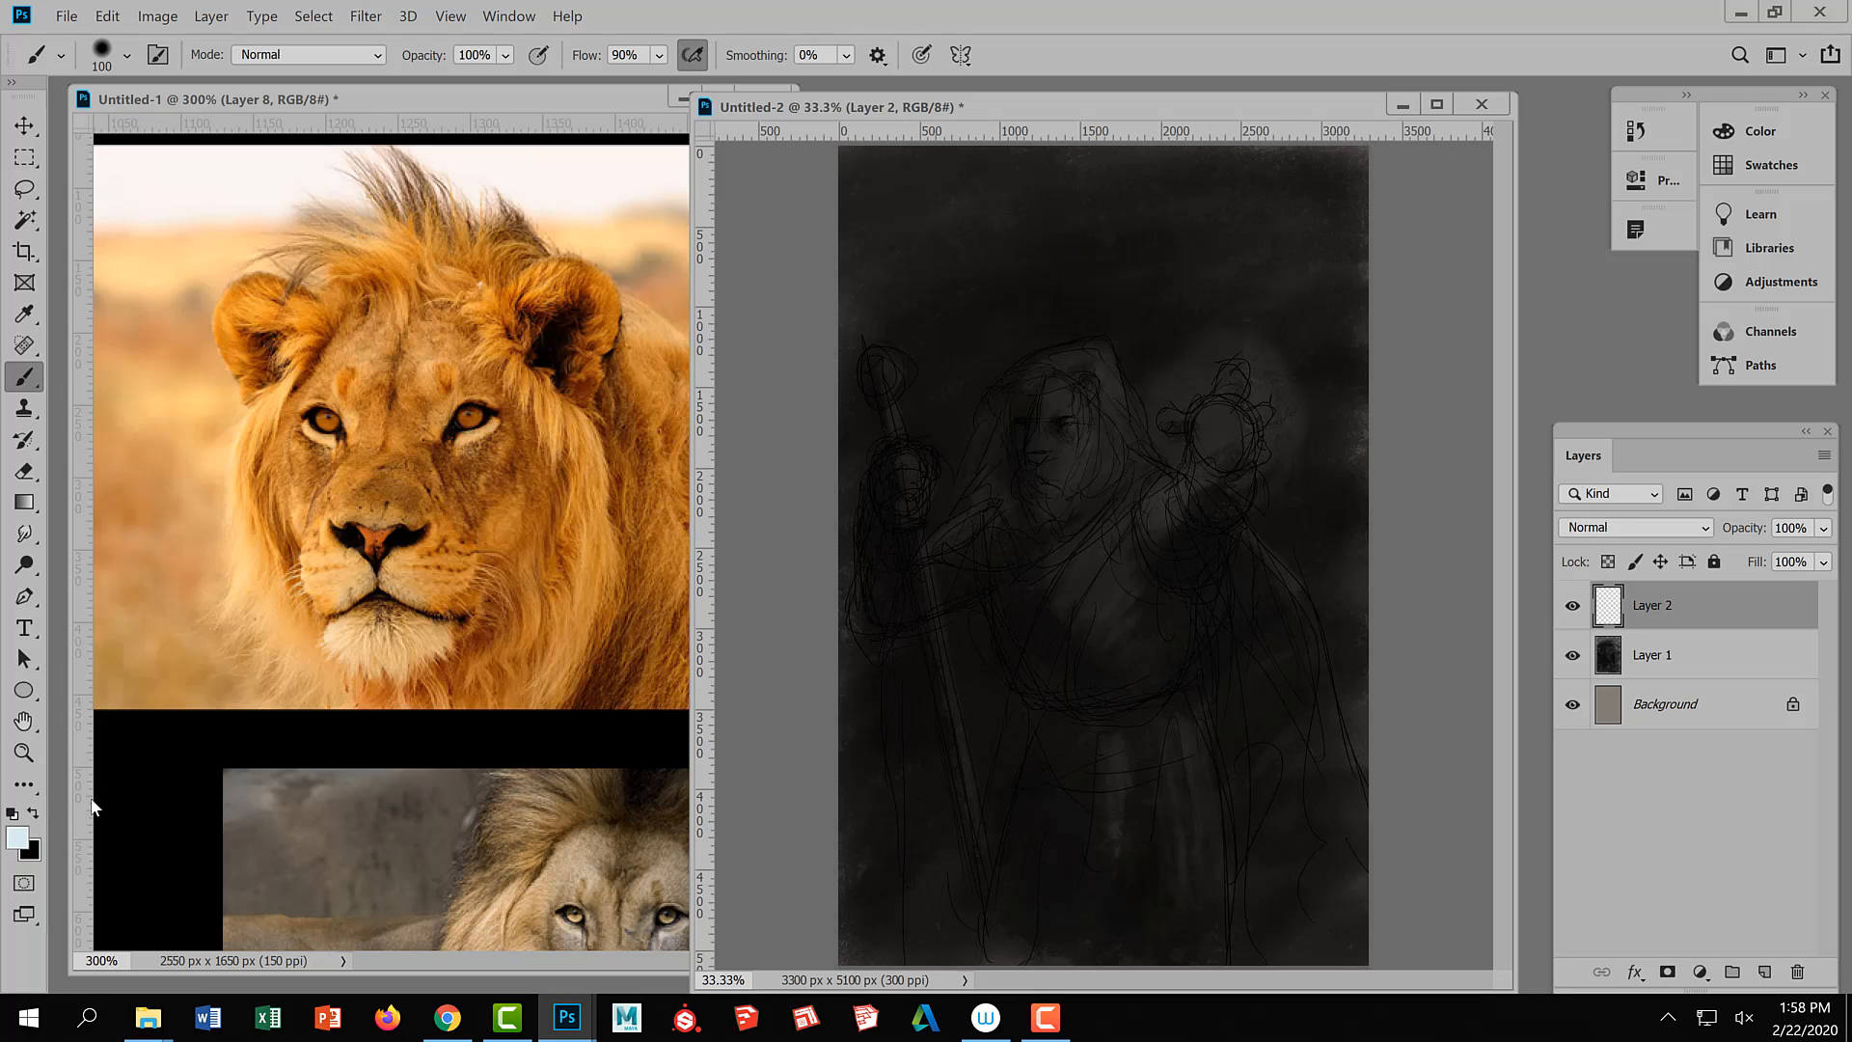
key("bracketleft")
key("bracketleft")
key("bracketleft")
key("bracketleft")
key("bracketleft")
key("bracketleft")
mouse_move(1166, 422)
left_mouse_down()
mouse_move(1205, 406)
mouse_move(1203, 454)
left_mouse_up()
key("ctrl+z")
mouse_move(1226, 373)
left_mouse_down()
mouse_move(1225, 391)
mouse_move(1242, 382)
left_mouse_up()
mouse_move(1199, 434)
left_mouse_down()
mouse_move(1219, 401)
mouse_move(1243, 453)
left_mouse_up()
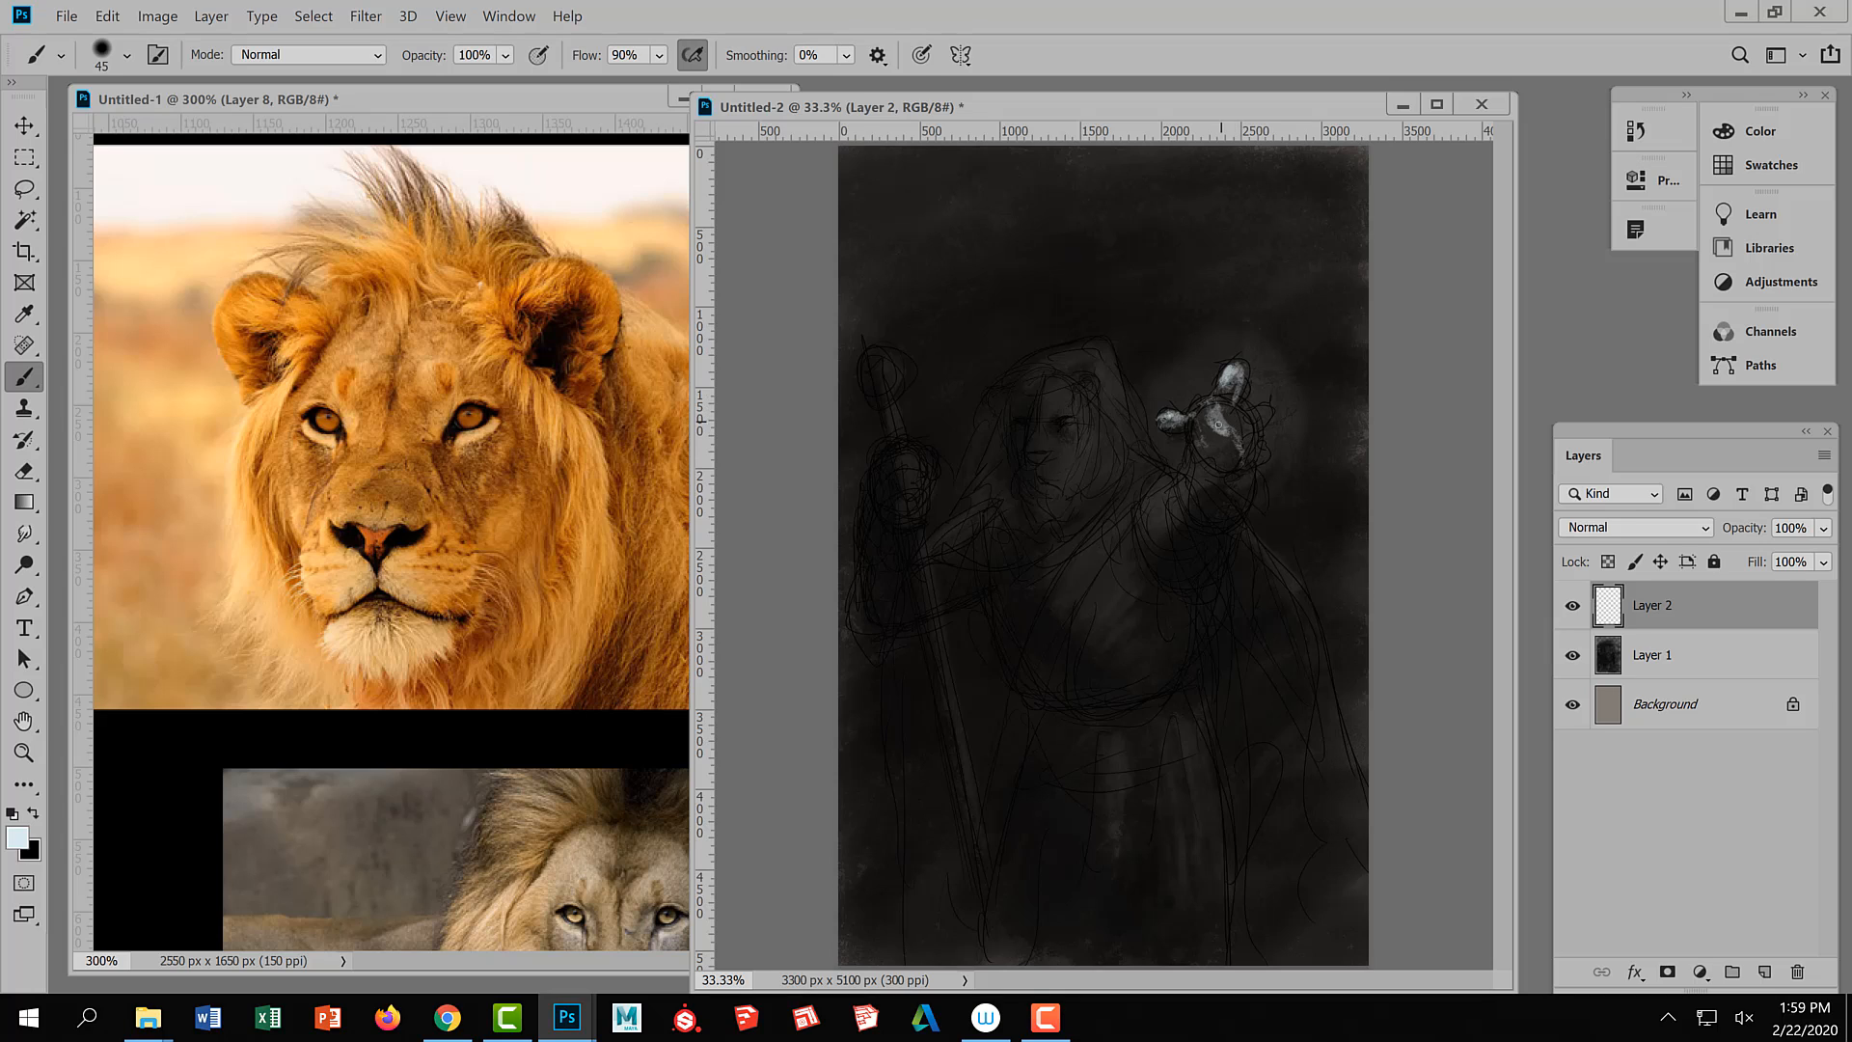
mouse_move(1245, 419)
left_mouse_down()
mouse_move(1240, 361)
mouse_move(1241, 386)
mouse_move(1174, 419)
mouse_move(1218, 392)
mouse_move(1266, 445)
left_mouse_up()
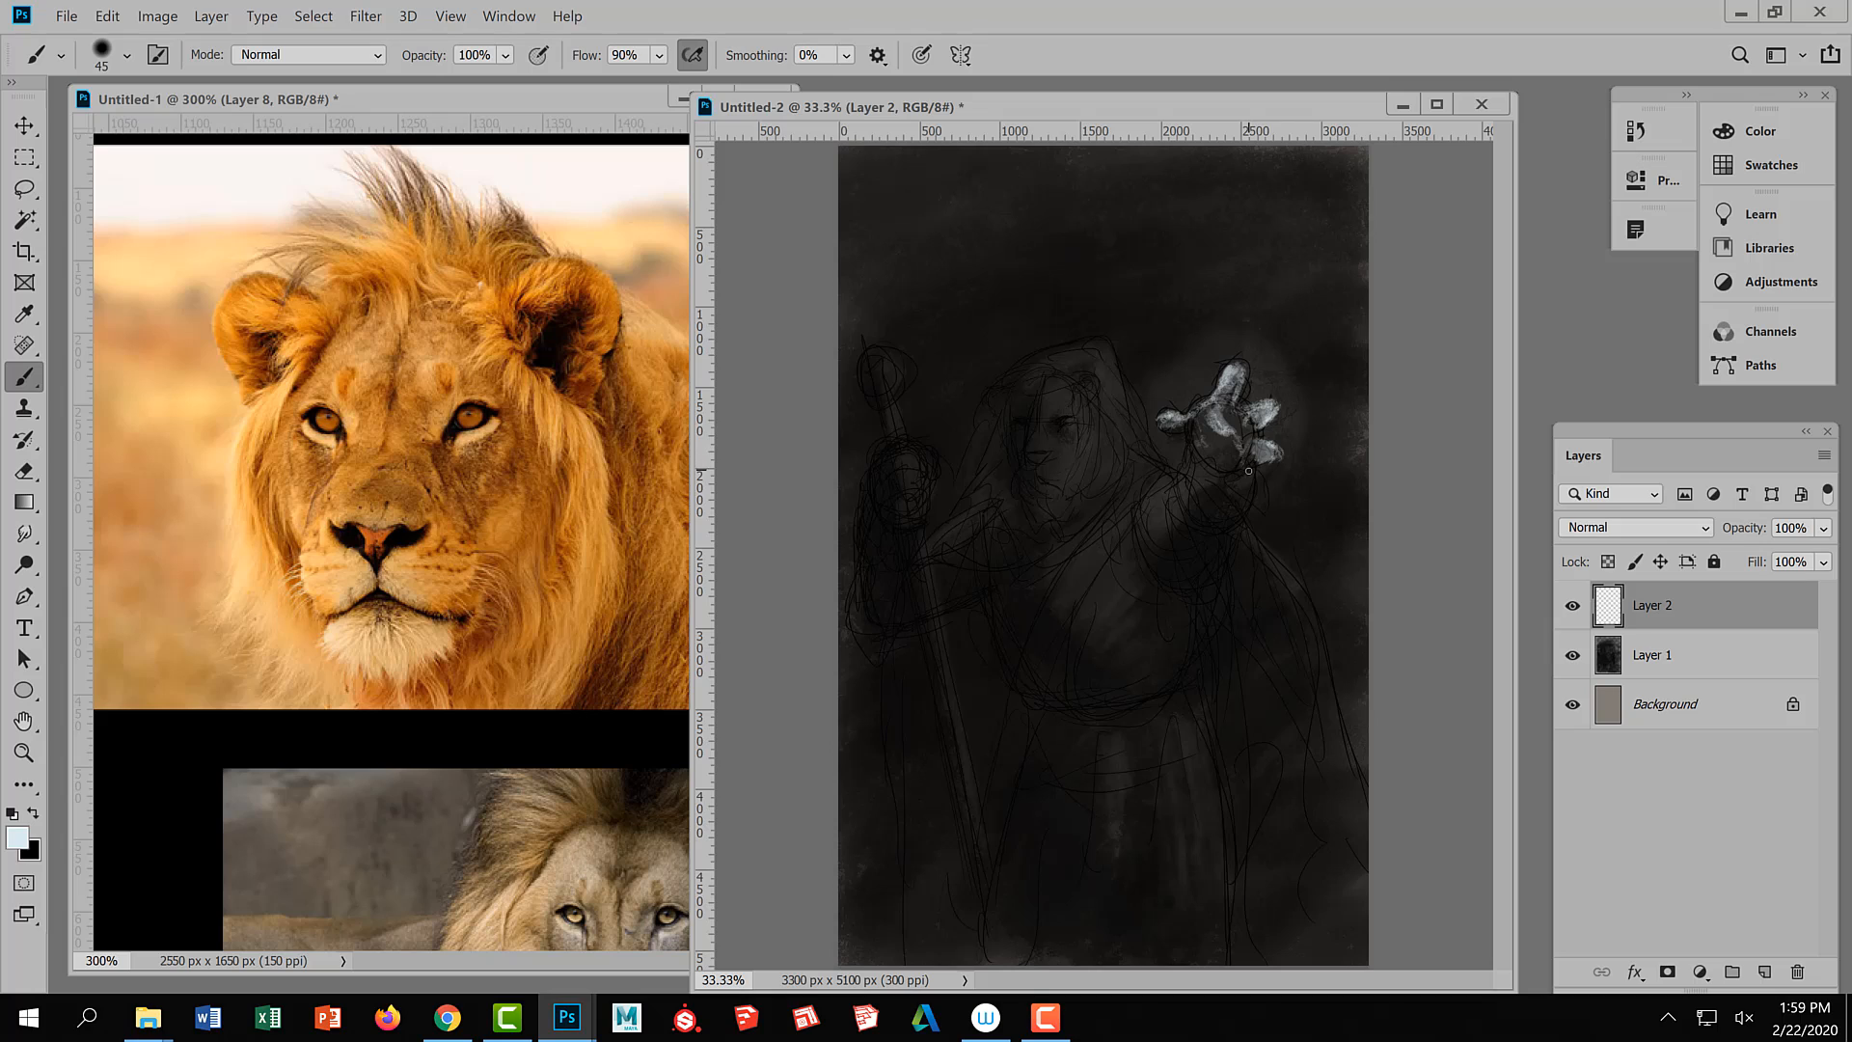
mouse_move(1267, 452)
left_mouse_down()
mouse_move(1167, 423)
mouse_move(1230, 475)
mouse_move(1258, 430)
mouse_move(1234, 395)
mouse_move(1199, 402)
mouse_move(1188, 422)
mouse_move(1219, 406)
mouse_move(1226, 421)
mouse_move(1201, 439)
mouse_move(1242, 425)
mouse_move(1214, 459)
mouse_move(1252, 455)
left_mouse_up()
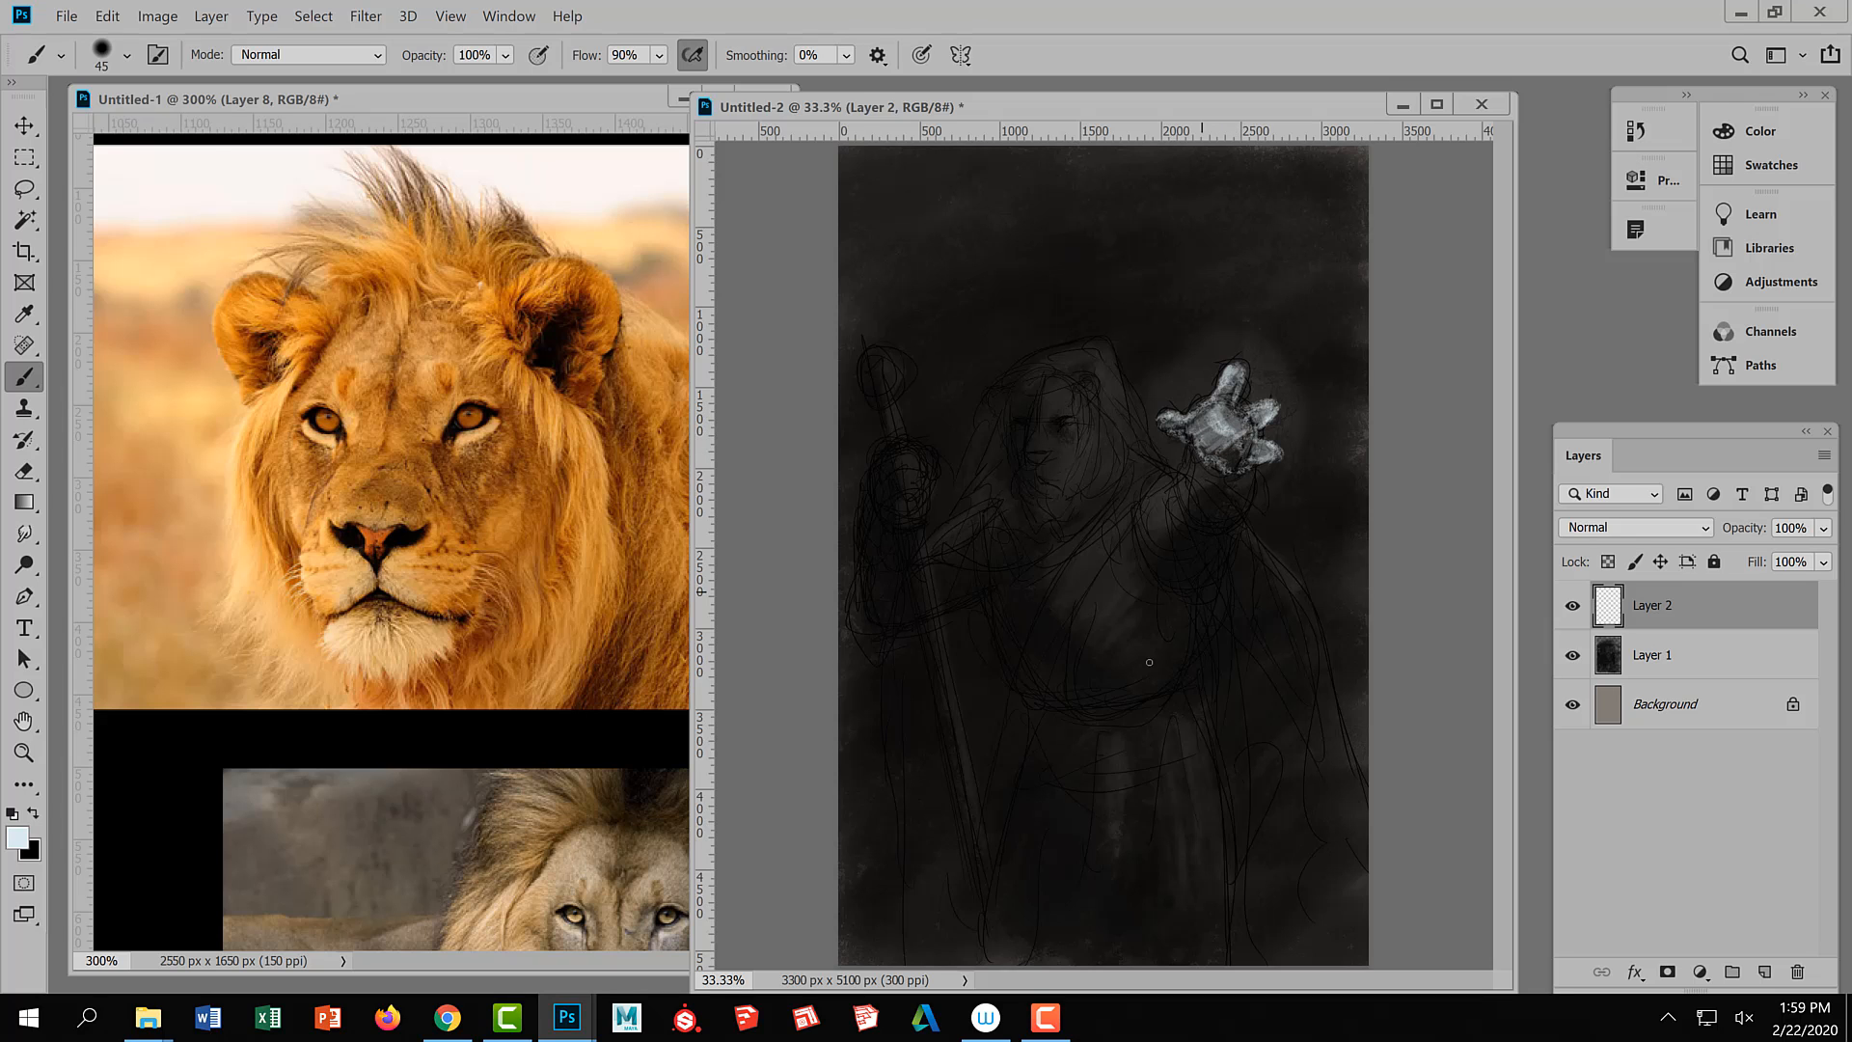
Examine the blue mage with the glowing hand in the reference image for how the light falls on the body
left_click(627, 105)
left_click_drag(746, 545, 311, 603)
left_click_drag(685, 550, 670, 532)
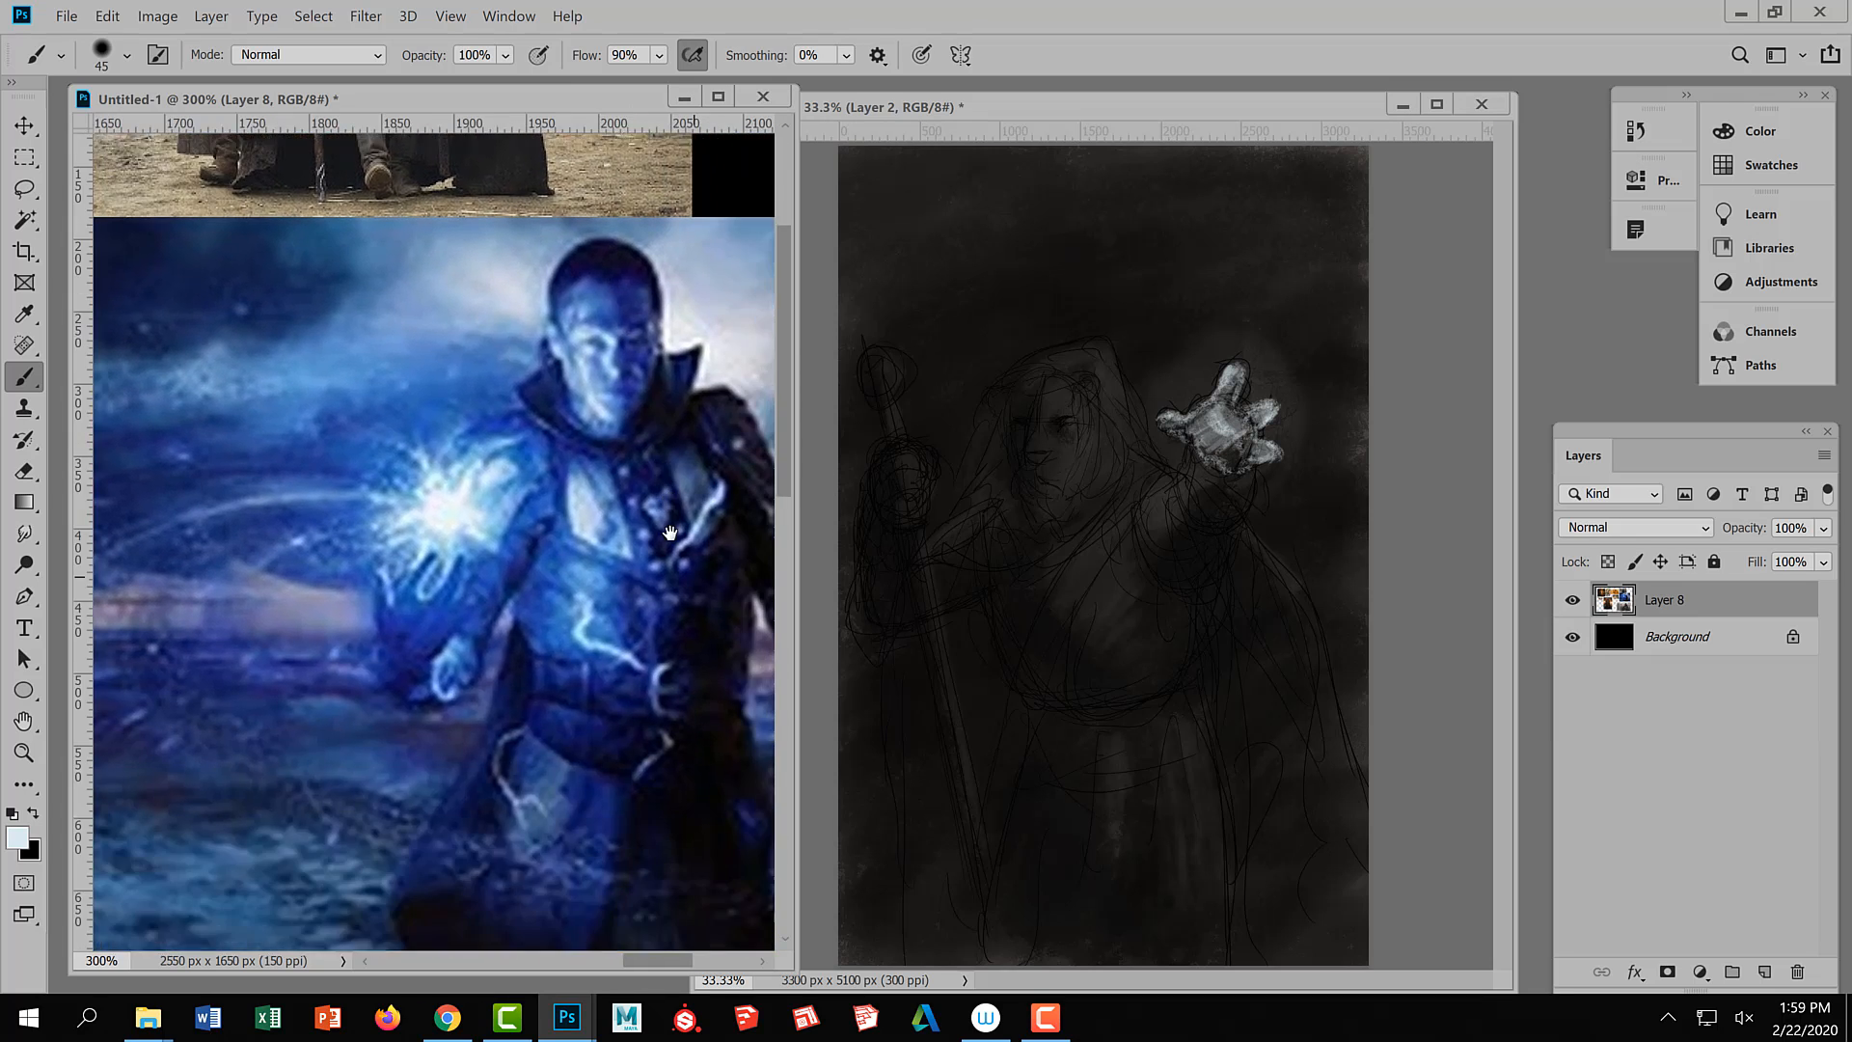
left_click(665, 593, "alt")
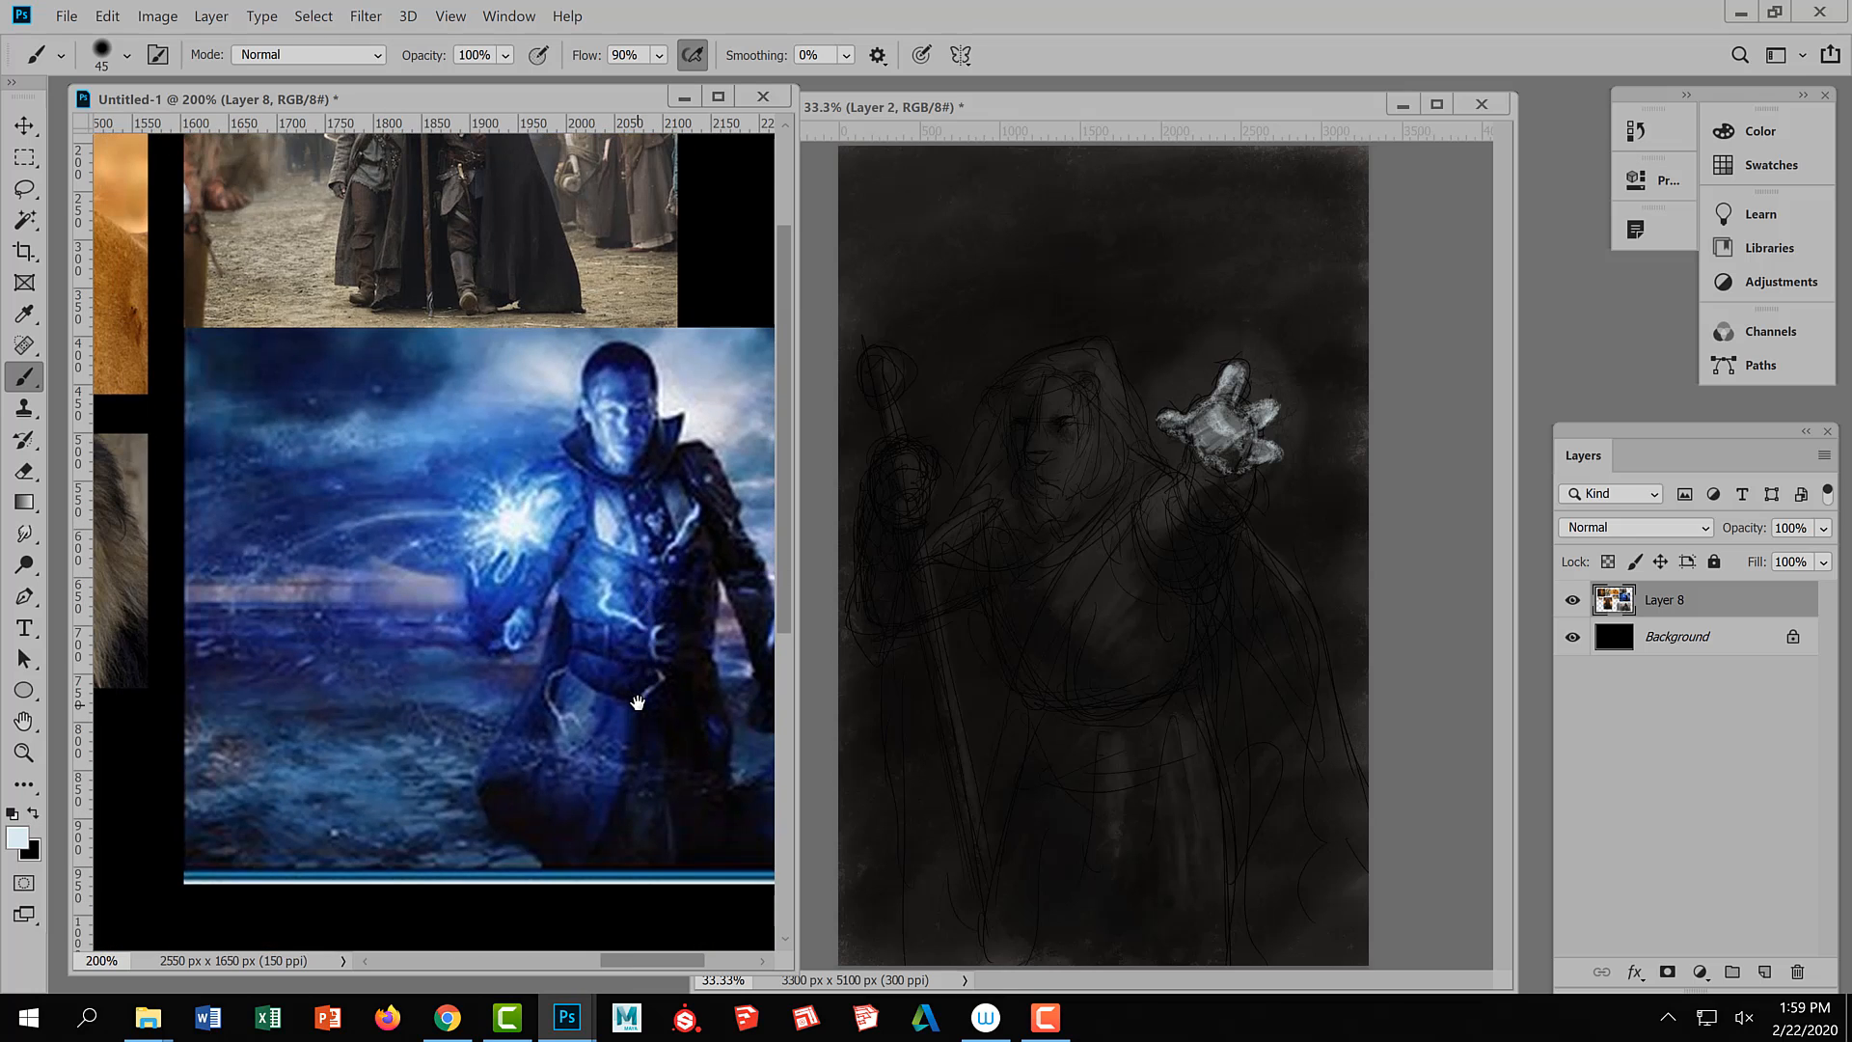
left_click(520, 604, "ctrl")
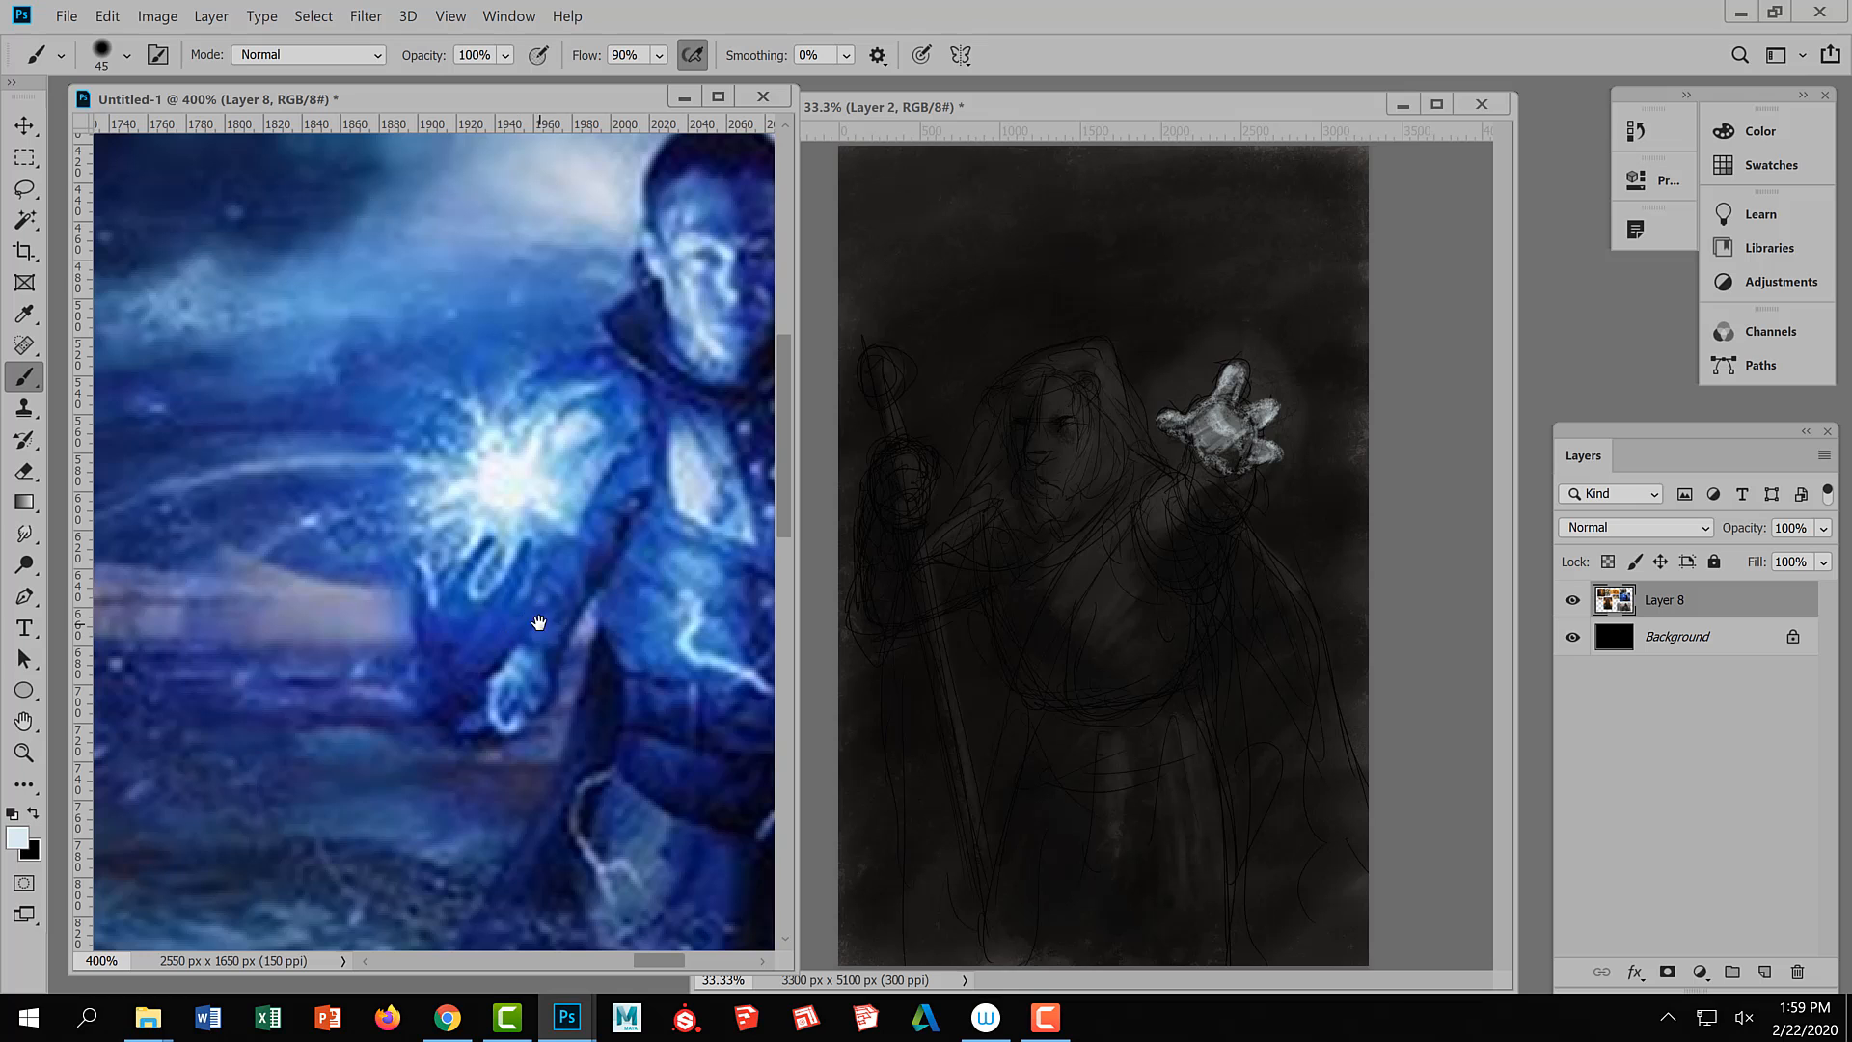
left_click(640, 656, "ctrl+alt")
left_click_drag(700, 687, 412, 688)
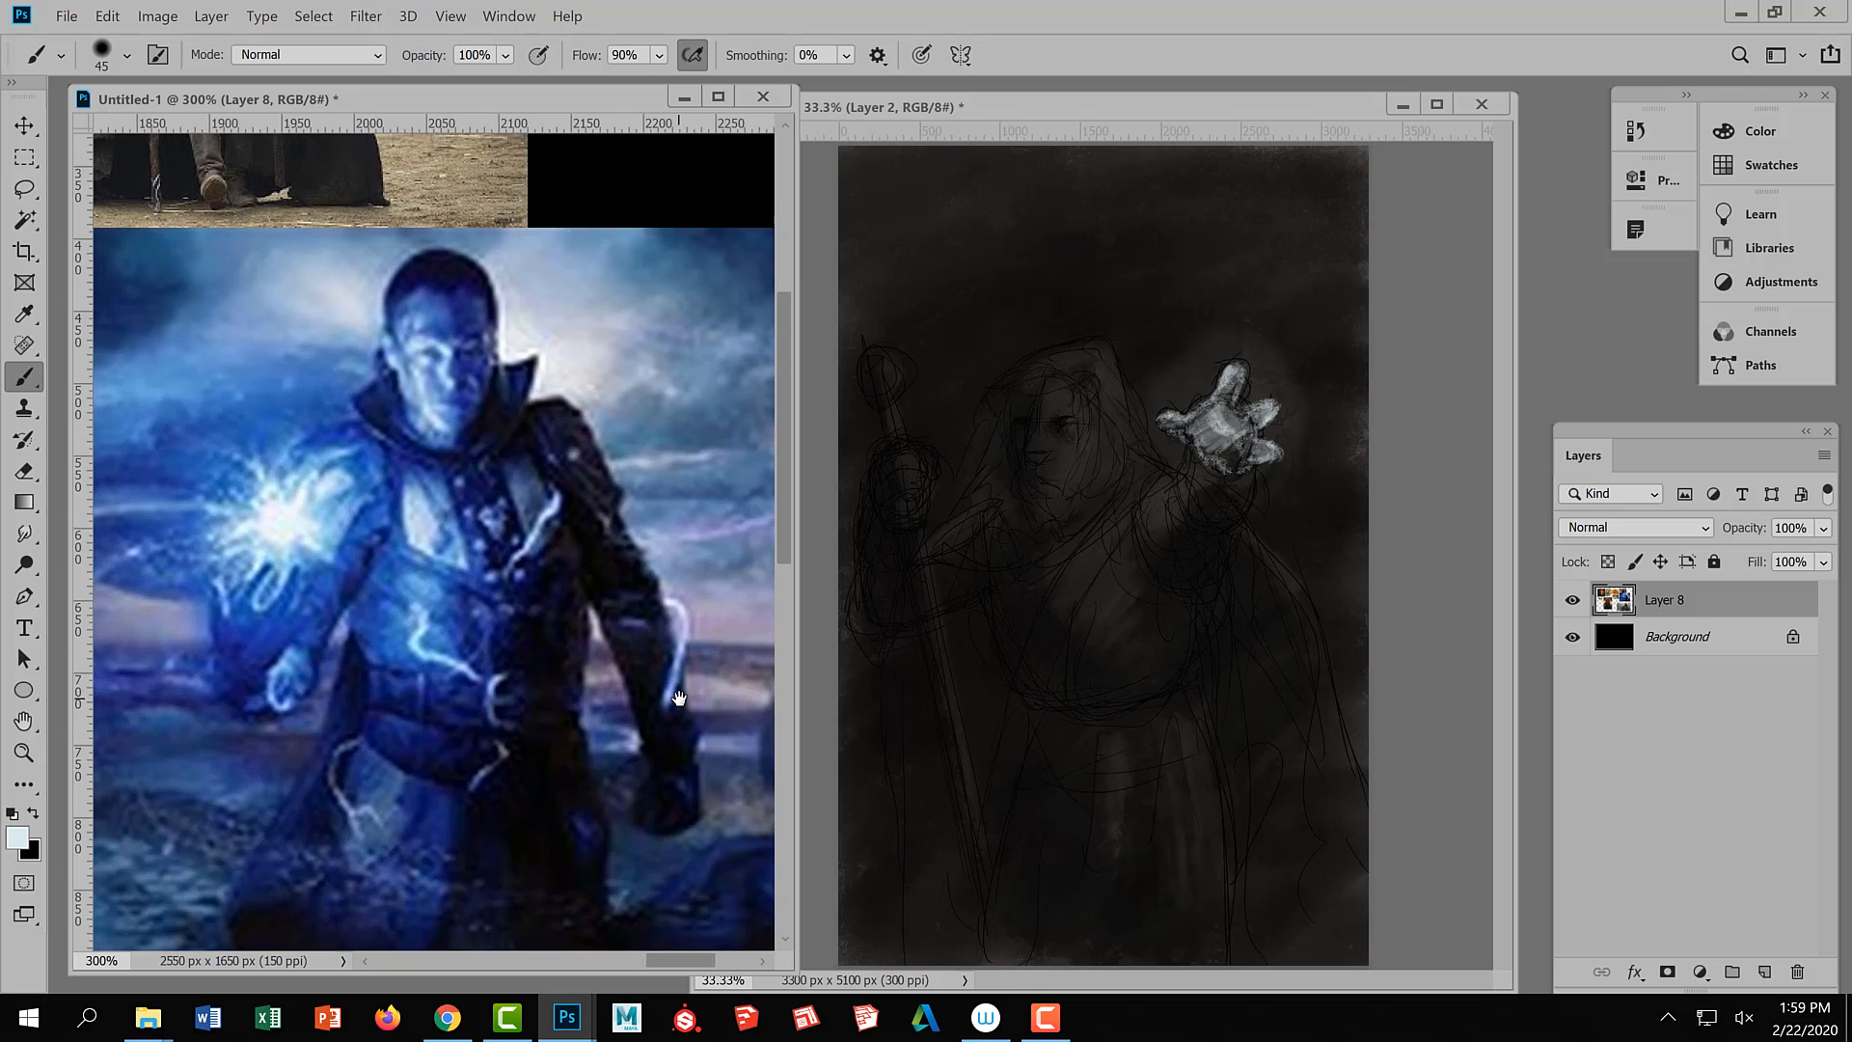
Paint faint light at the base of the outstretched hand and a round bright highlight beside the wrist
left_click(1331, 109)
left_click_drag(1227, 450, 1241, 472)
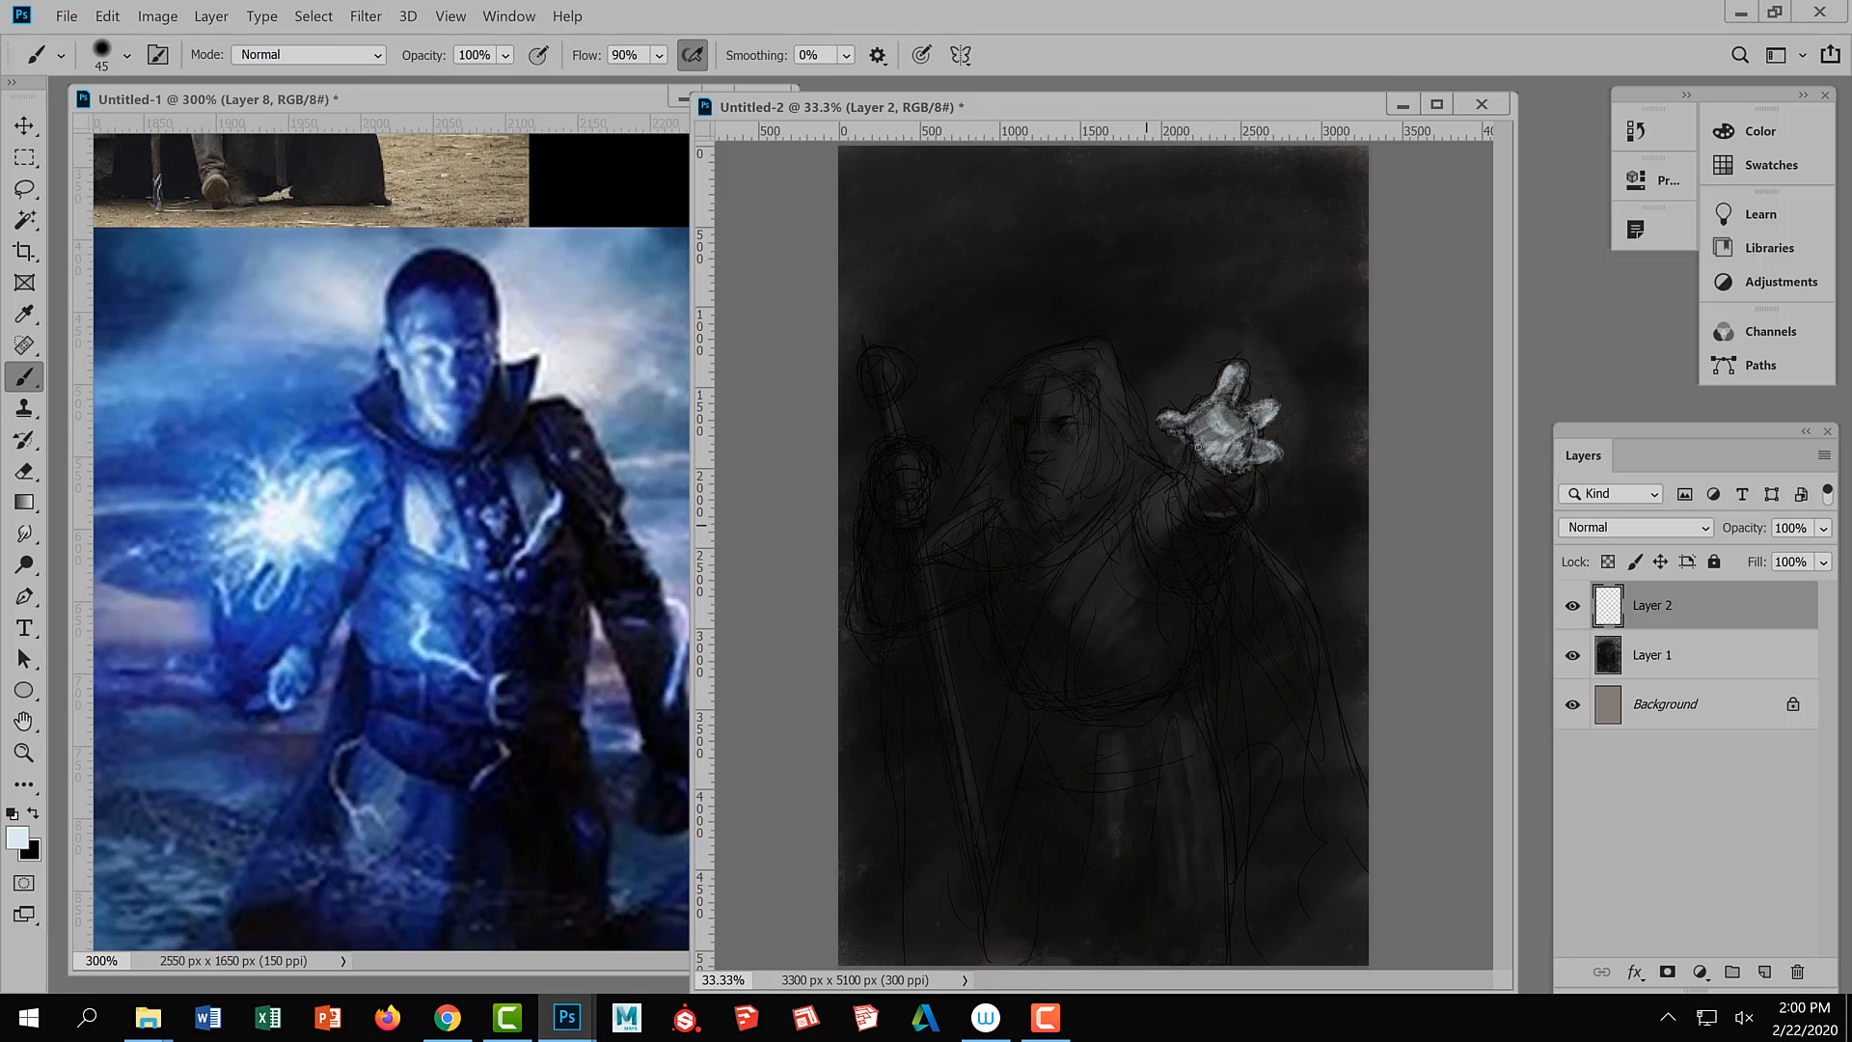
left_click_drag(1240, 472, 1245, 504)
mouse_move(1185, 446)
left_mouse_down()
mouse_move(1169, 453)
mouse_move(1242, 487)
mouse_move(1181, 540)
mouse_move(1196, 453)
mouse_move(1221, 476)
mouse_move(1184, 494)
left_mouse_up()
key("ctrl+z")
left_click_drag(1183, 494, 1177, 494)
Paint light strokes down the upper arm below the round highlight with the 45 px brush
key("ctrl+minus")
key("ctrl+minus")
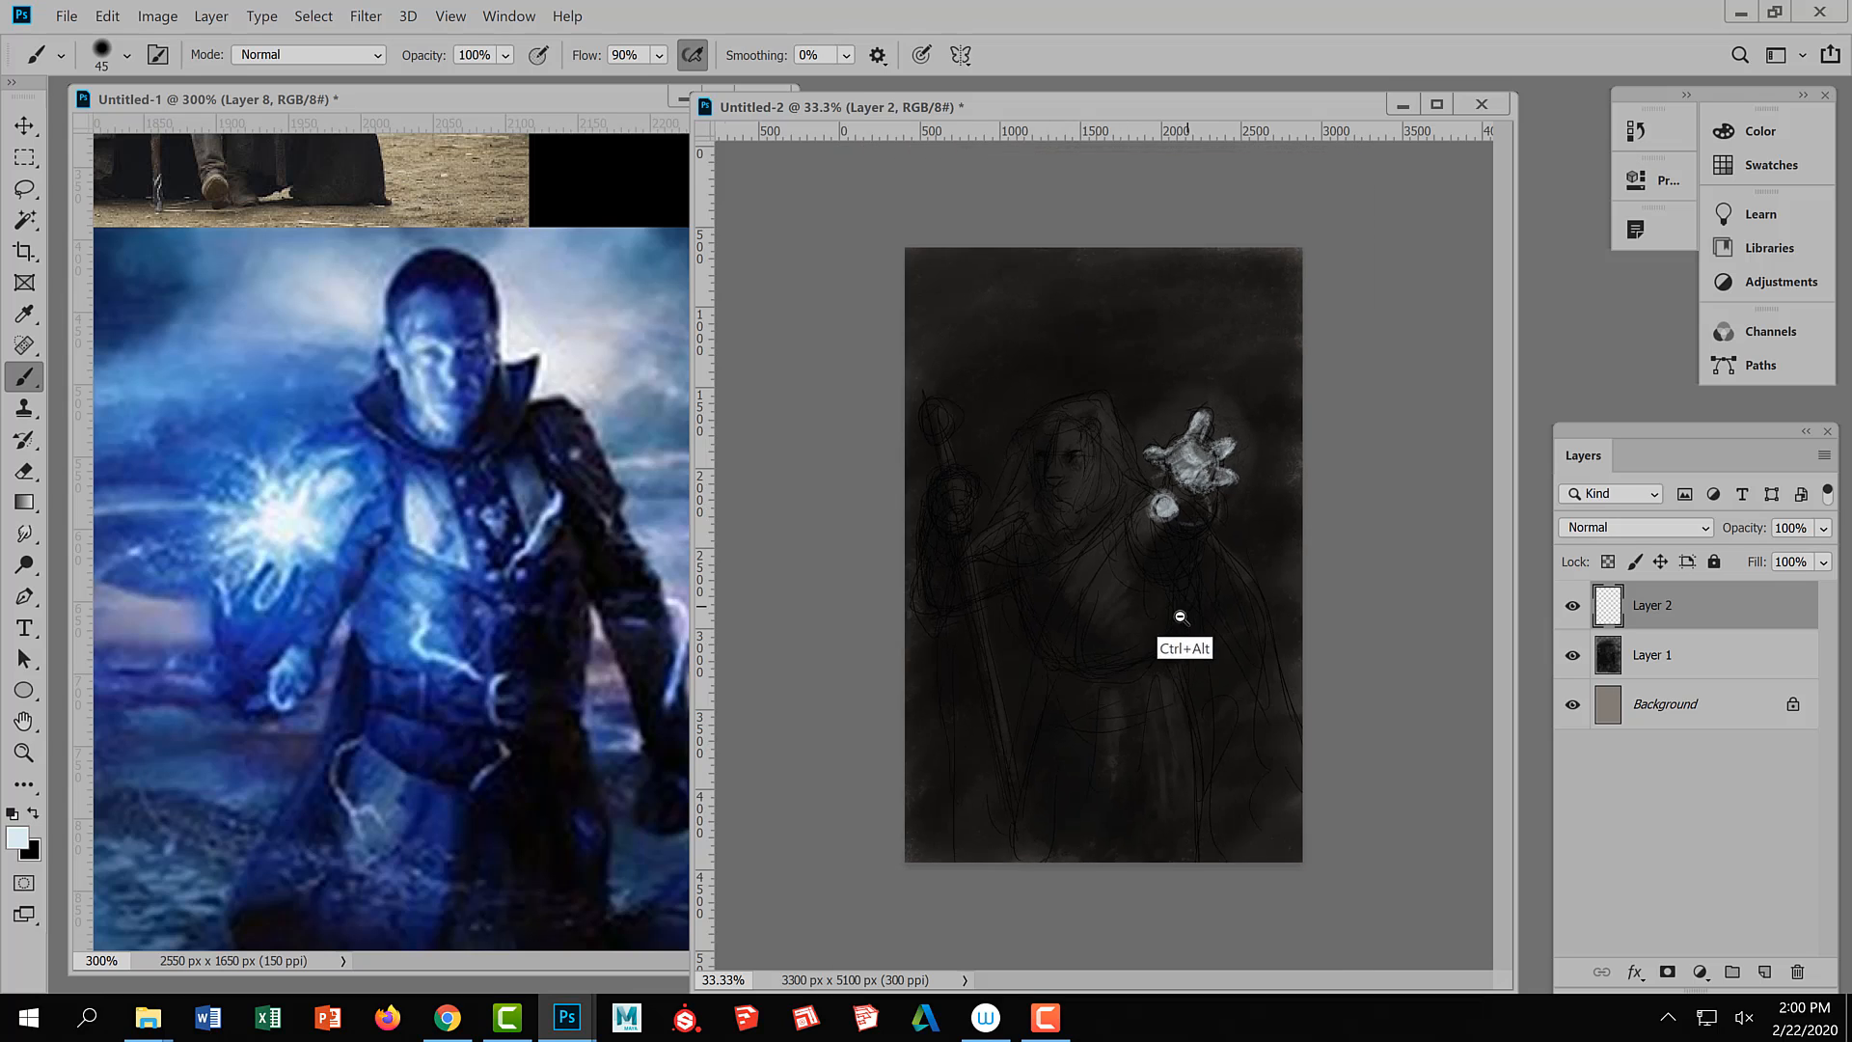
key("ctrl+plus")
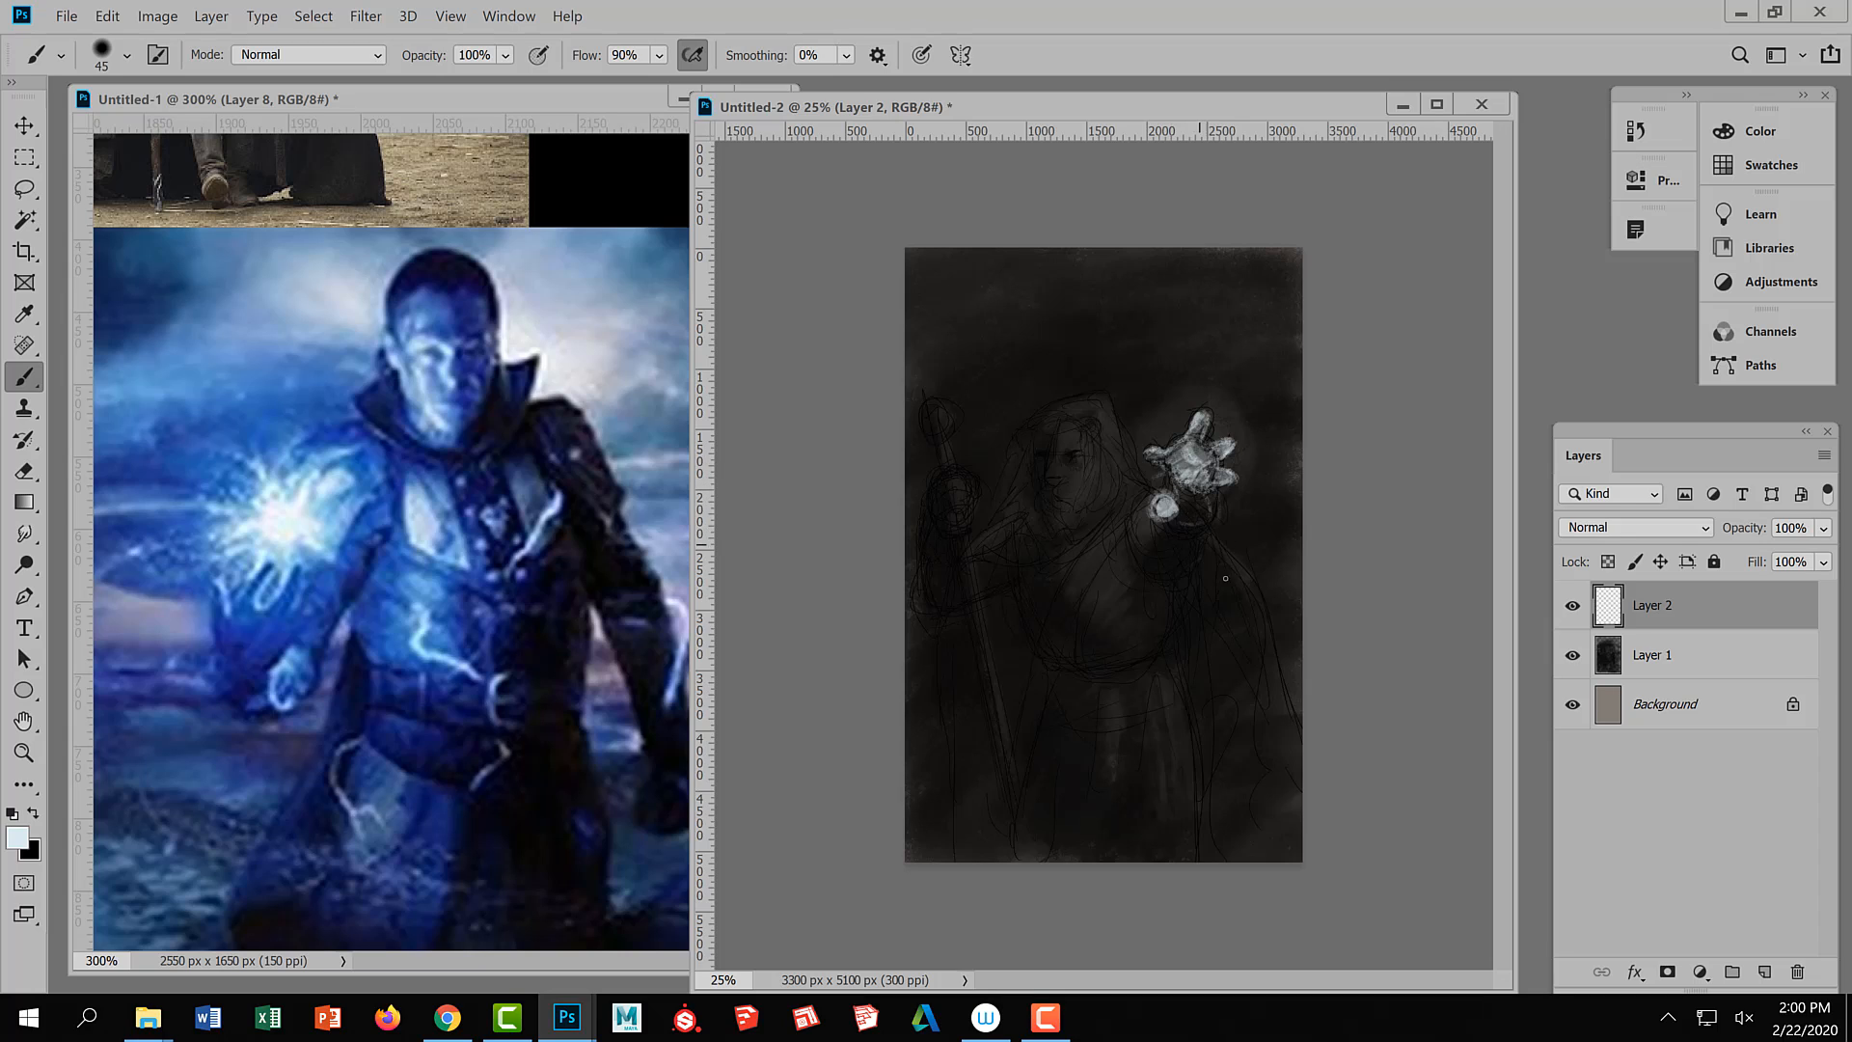
left_click_drag(1168, 532, 1212, 598)
mouse_move(1166, 534)
left_mouse_down()
mouse_move(1196, 590)
mouse_move(1174, 550)
mouse_move(1134, 536)
mouse_move(1188, 605)
left_mouse_up()
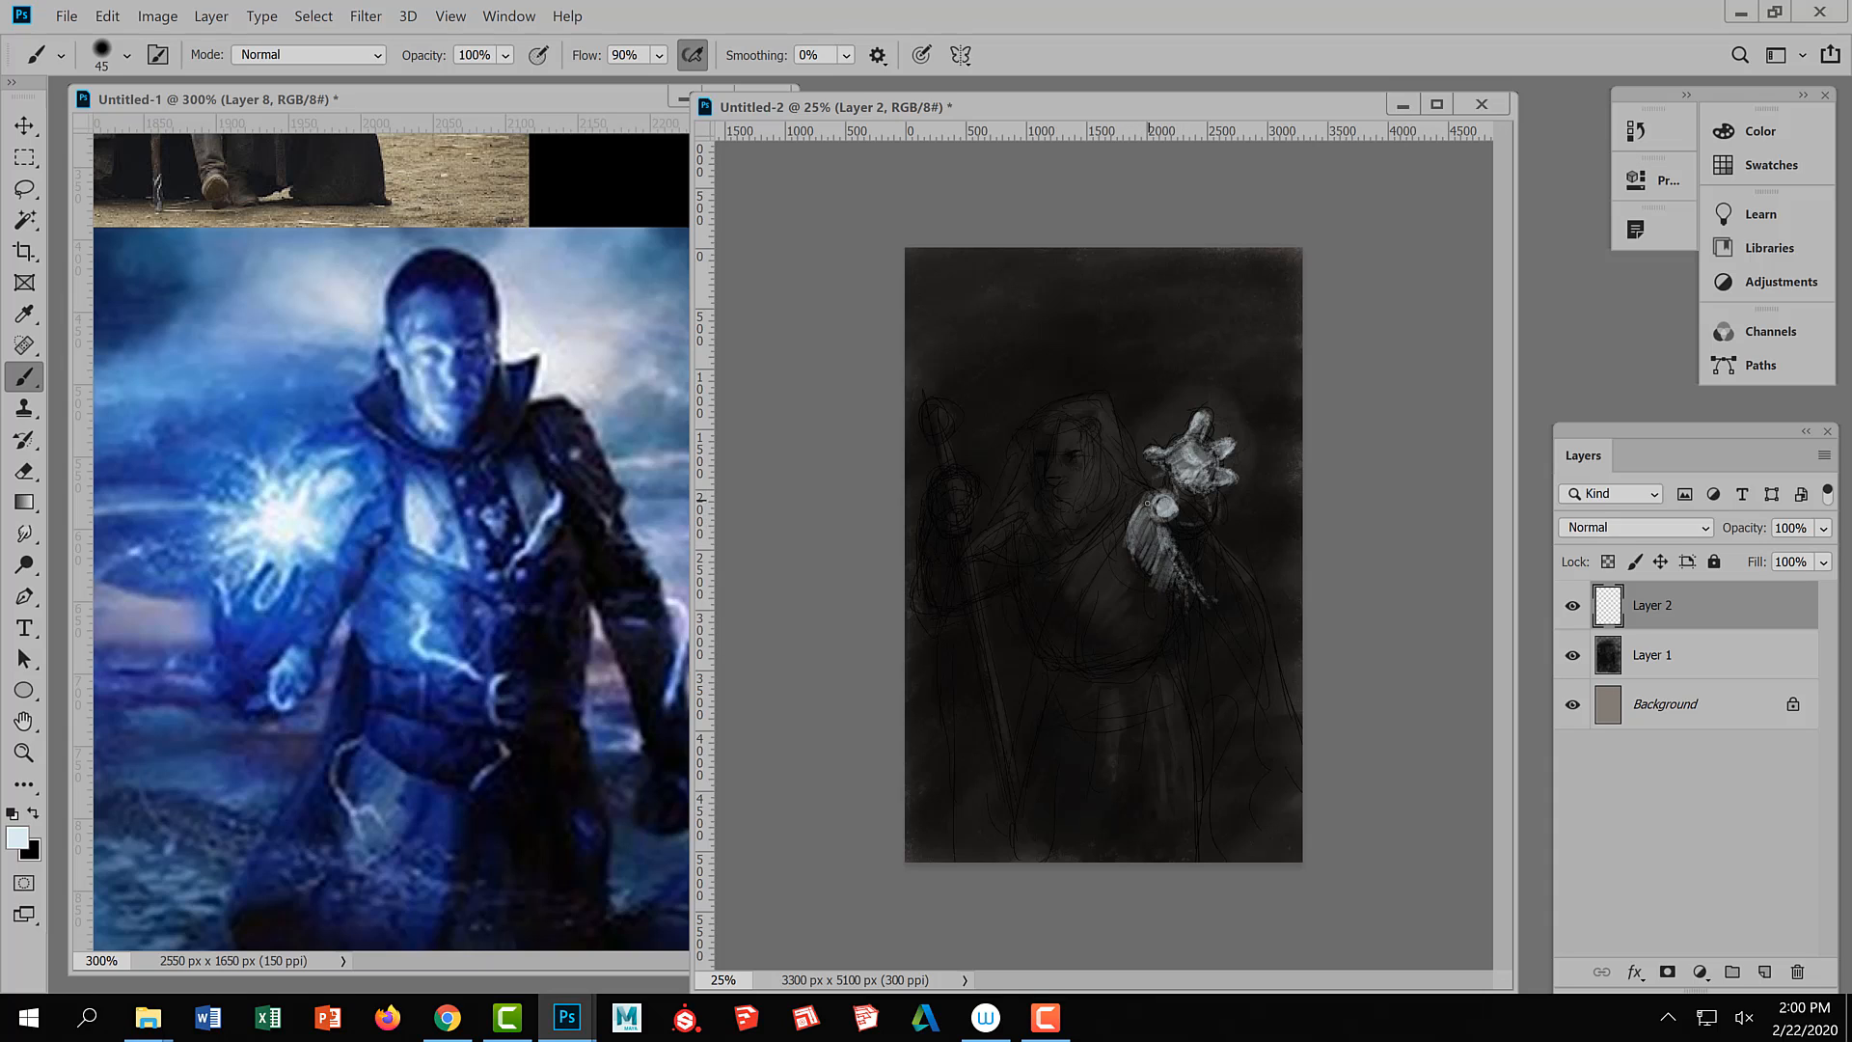
Extend the textured light down the arm and across the chest with the brush enlarged to 125 px
key("bracketright")
key("bracketright")
key("bracketright")
mouse_move(1162, 526)
left_mouse_down()
mouse_move(1166, 589)
mouse_move(1142, 506)
mouse_move(1179, 617)
mouse_move(1136, 547)
mouse_move(1179, 637)
left_mouse_up()
mouse_move(1178, 581)
left_mouse_down()
mouse_move(1198, 622)
mouse_move(1196, 606)
left_mouse_up()
left_click_drag(1127, 518, 1132, 615)
left_click_drag(1128, 540, 1134, 642)
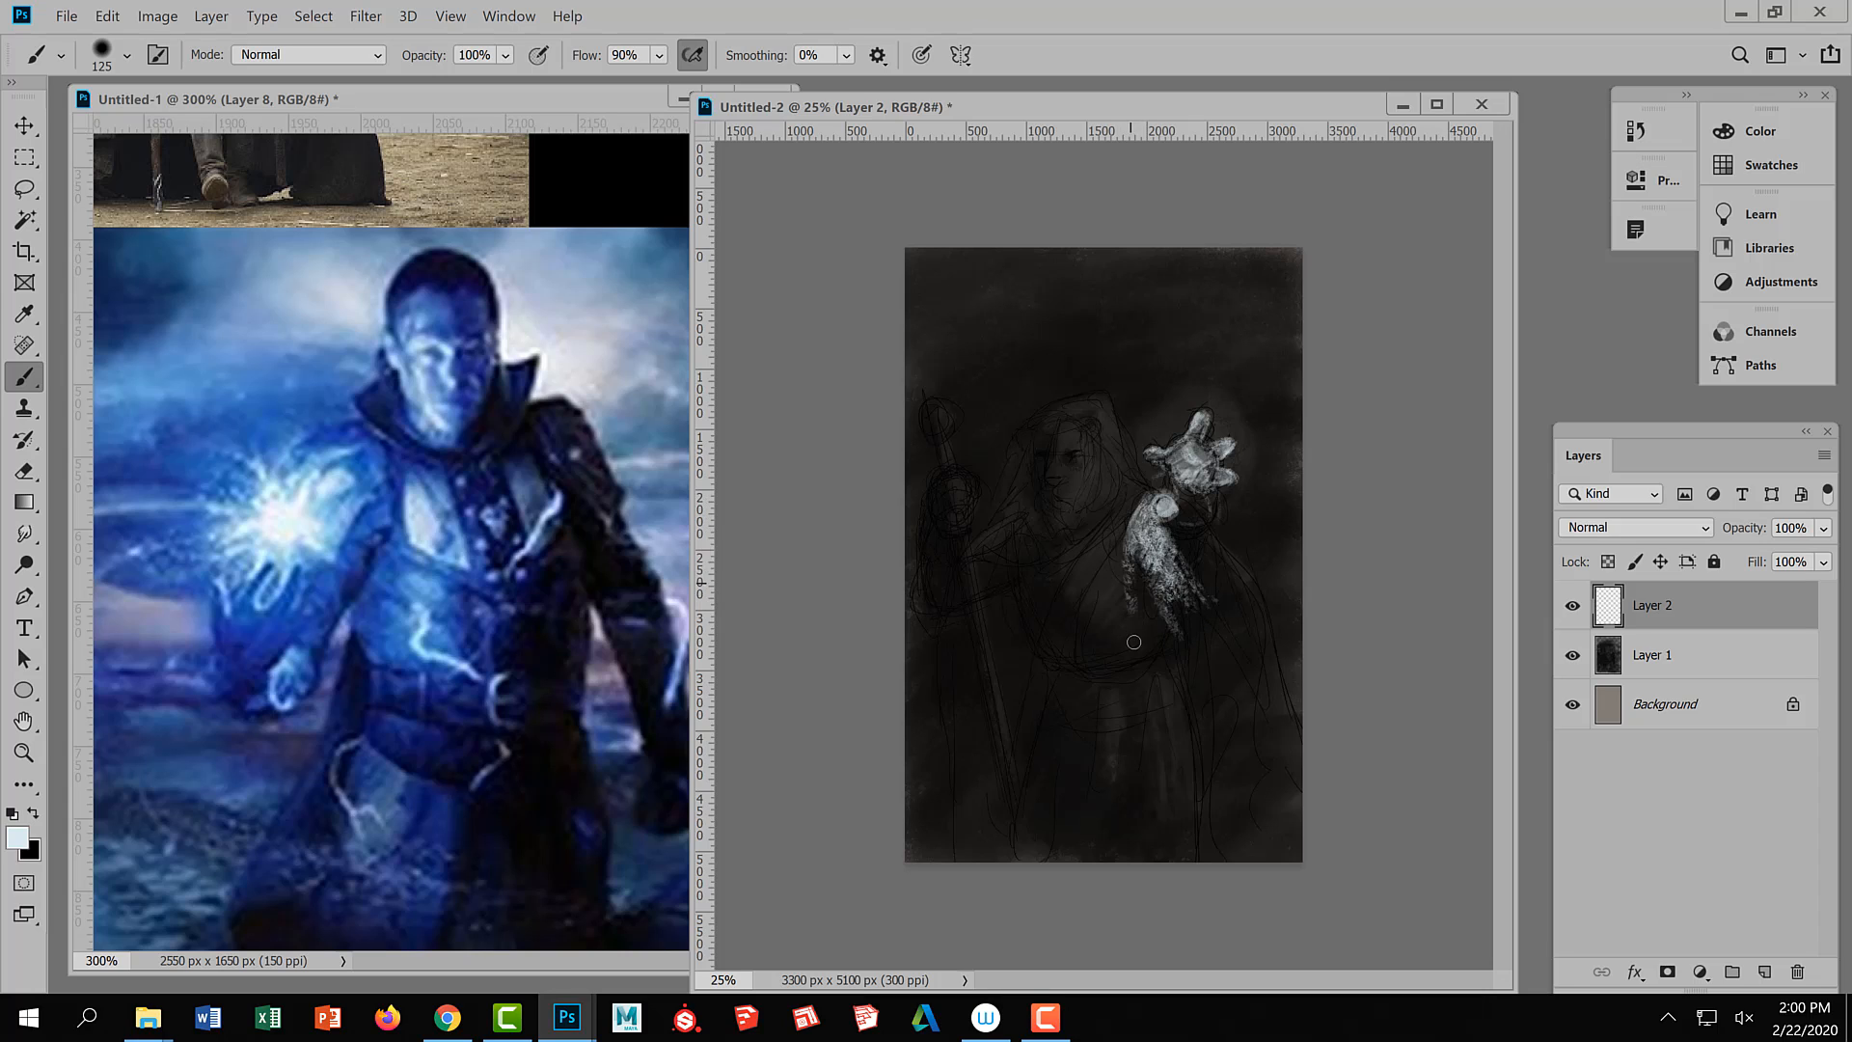
mouse_move(1135, 526)
left_mouse_down()
mouse_move(1096, 635)
mouse_move(1104, 605)
left_mouse_up()
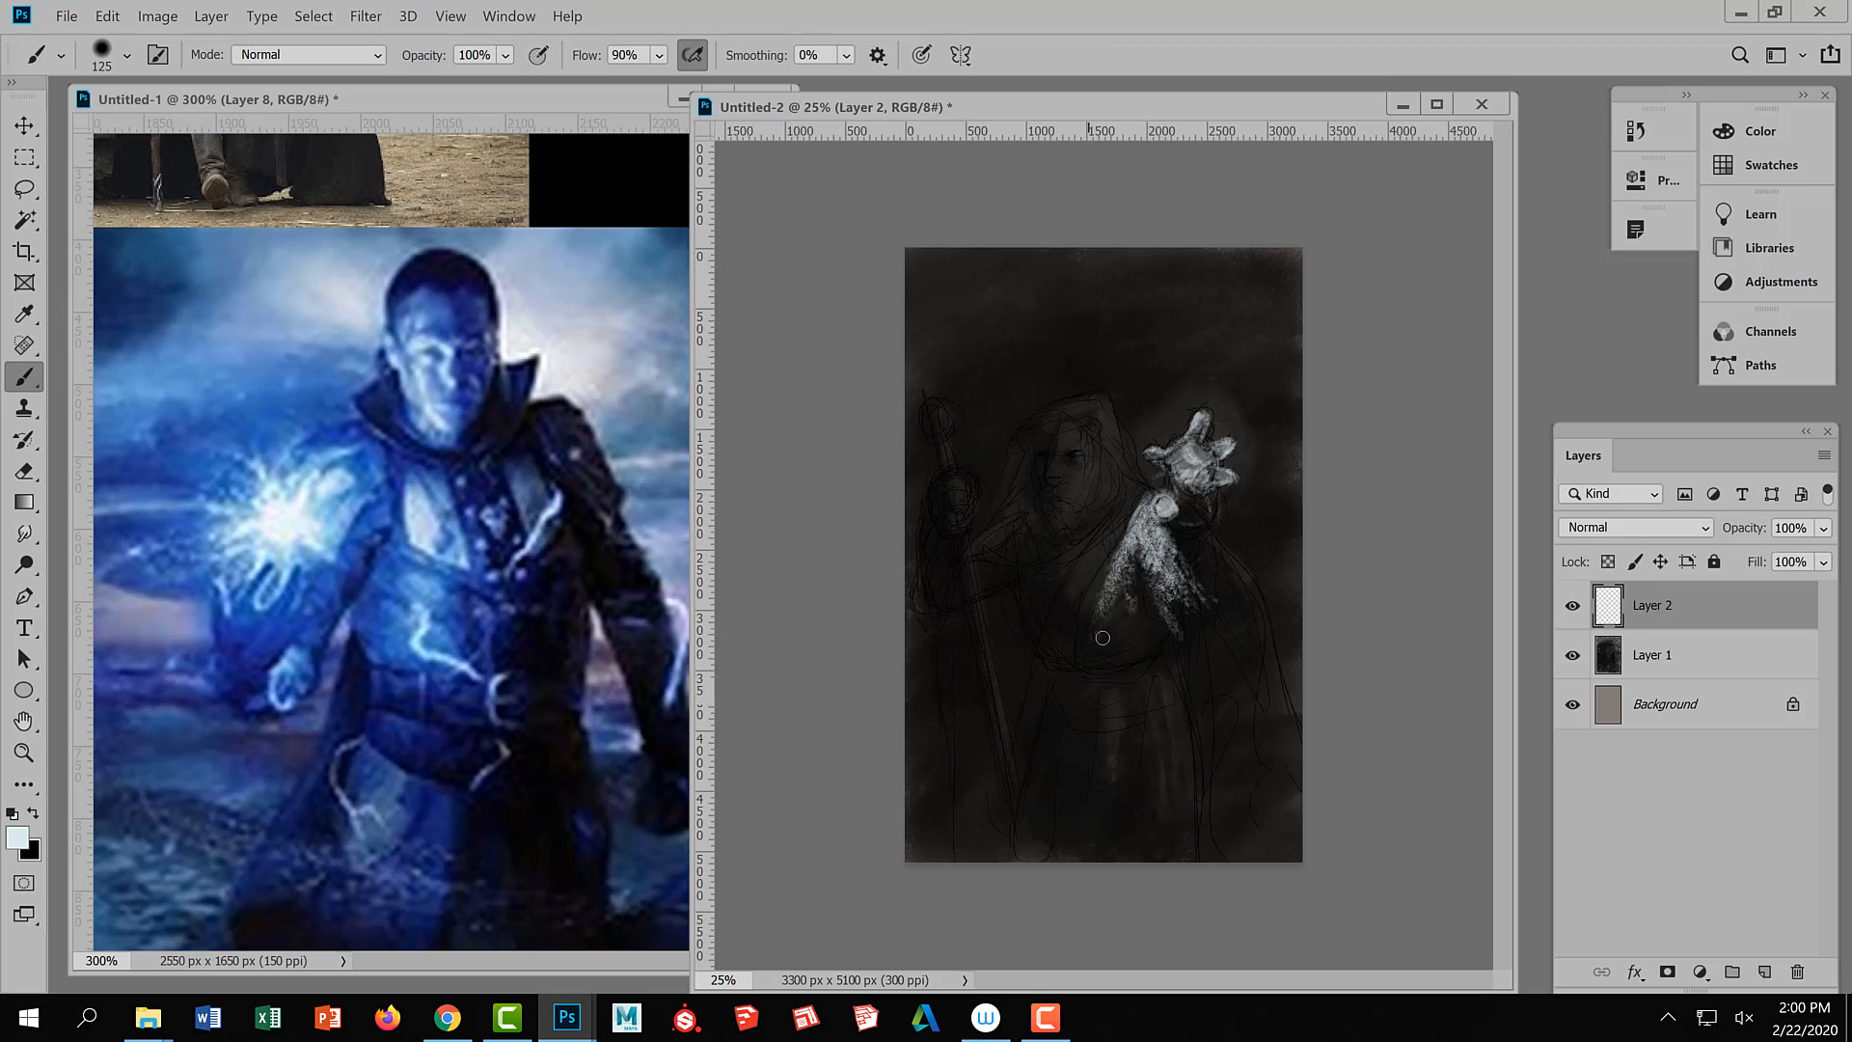
Fill in the chest light and paint highlights along the hood's edge facing the hand with an 80 px brush
left_click(1150, 590, "ctrl")
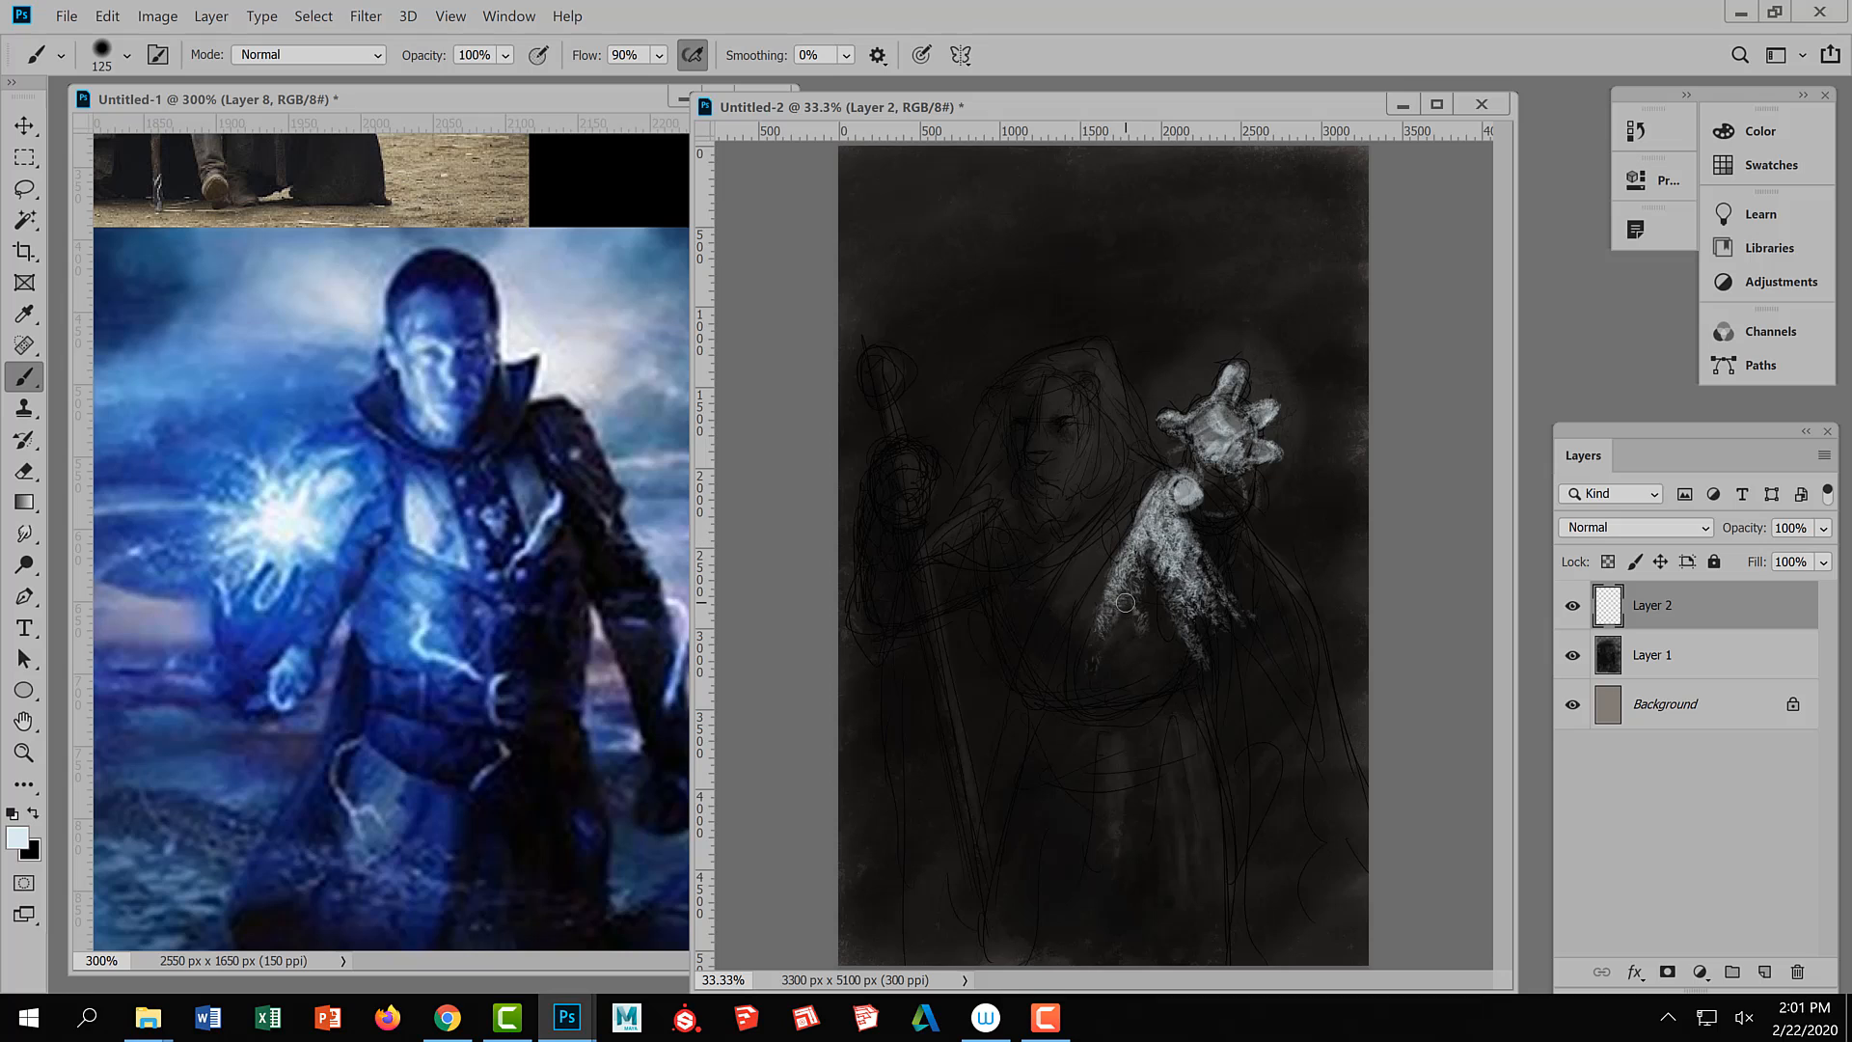
key("bracketleft")
key("bracketleft")
key("bracketleft")
mouse_move(1146, 566)
left_mouse_down()
mouse_move(1146, 605)
mouse_move(1153, 551)
mouse_move(1152, 642)
mouse_move(1131, 579)
mouse_move(1119, 658)
left_mouse_up()
left_click_drag(1143, 499, 1130, 539)
mouse_move(1100, 347)
left_mouse_down()
mouse_move(1111, 449)
mouse_move(1120, 412)
mouse_move(1094, 510)
mouse_move(1131, 499)
mouse_move(1132, 465)
mouse_move(1123, 444)
mouse_move(1110, 504)
mouse_move(1116, 440)
mouse_move(1092, 501)
left_mouse_up()
key("ctrl+z")
key("ctrl+z")
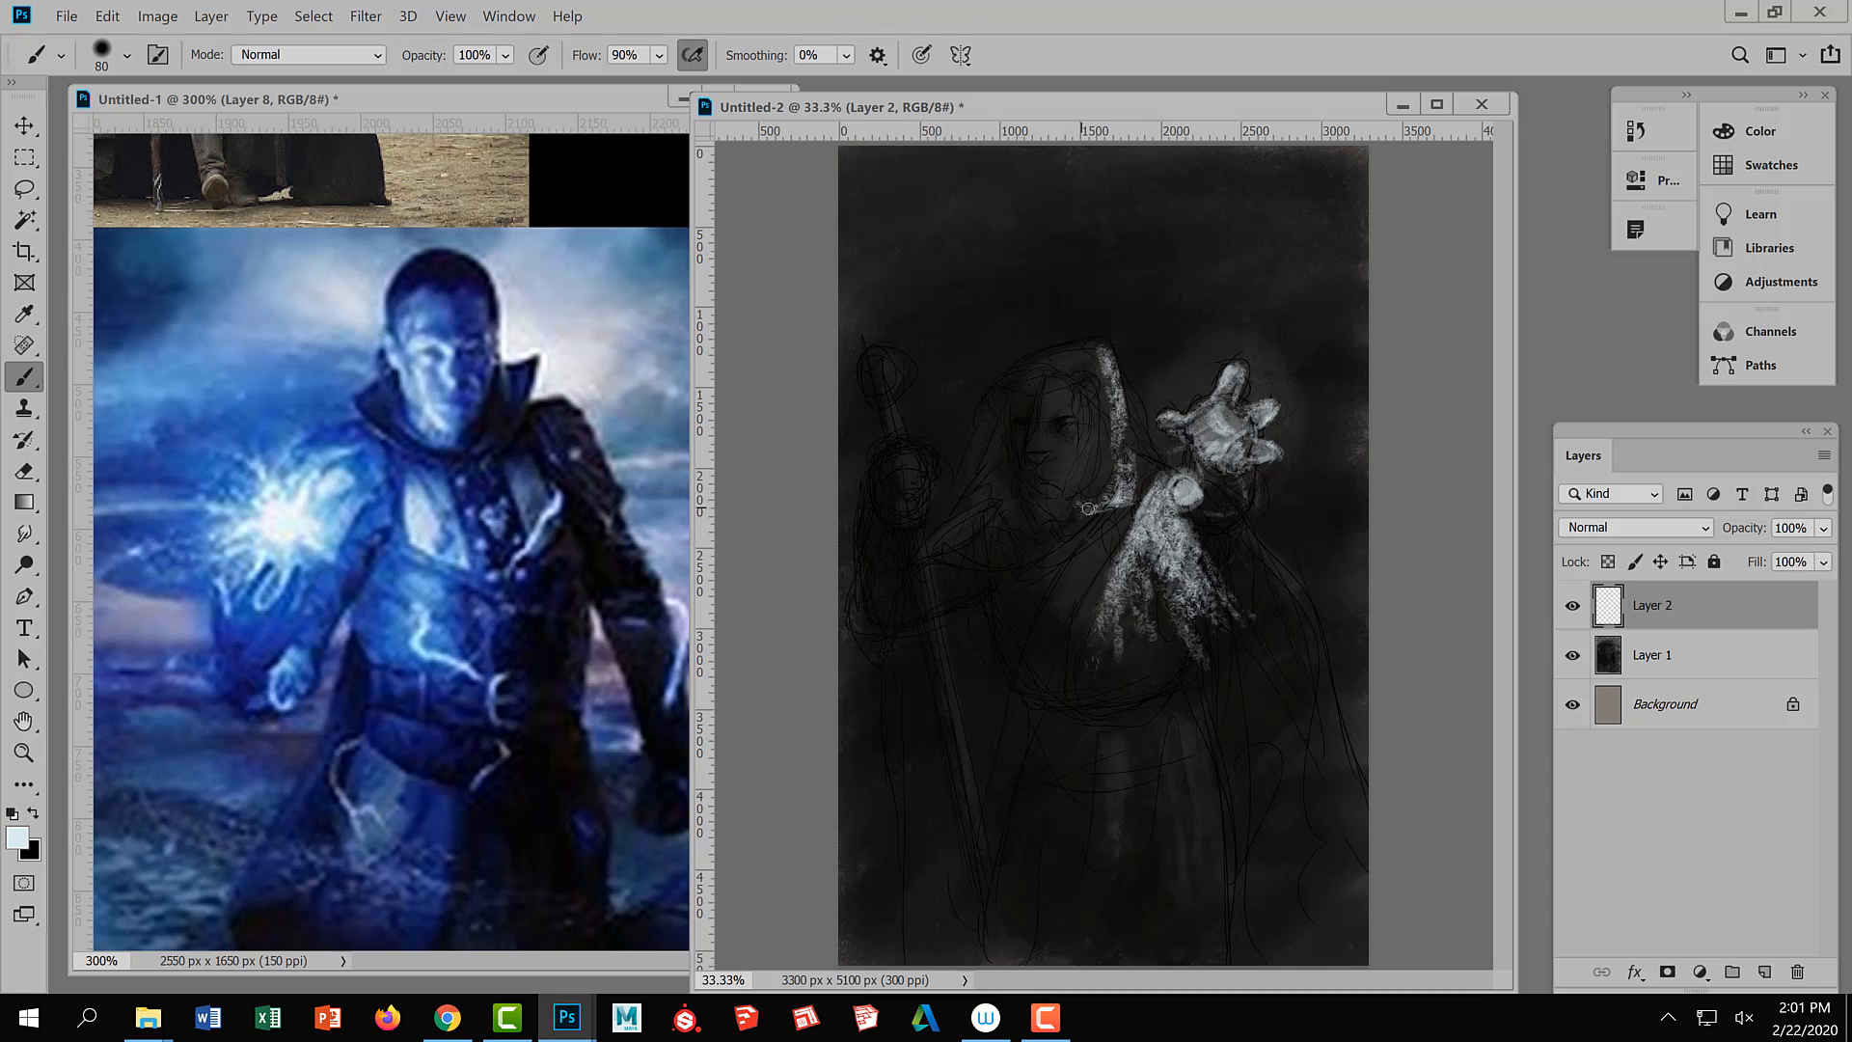
mouse_move(1113, 427)
left_mouse_down()
mouse_move(1130, 394)
mouse_move(1100, 364)
mouse_move(1114, 428)
mouse_move(1127, 388)
mouse_move(1155, 464)
mouse_move(1105, 364)
mouse_move(1141, 478)
mouse_move(1145, 428)
mouse_move(1100, 348)
mouse_move(1140, 454)
left_mouse_up()
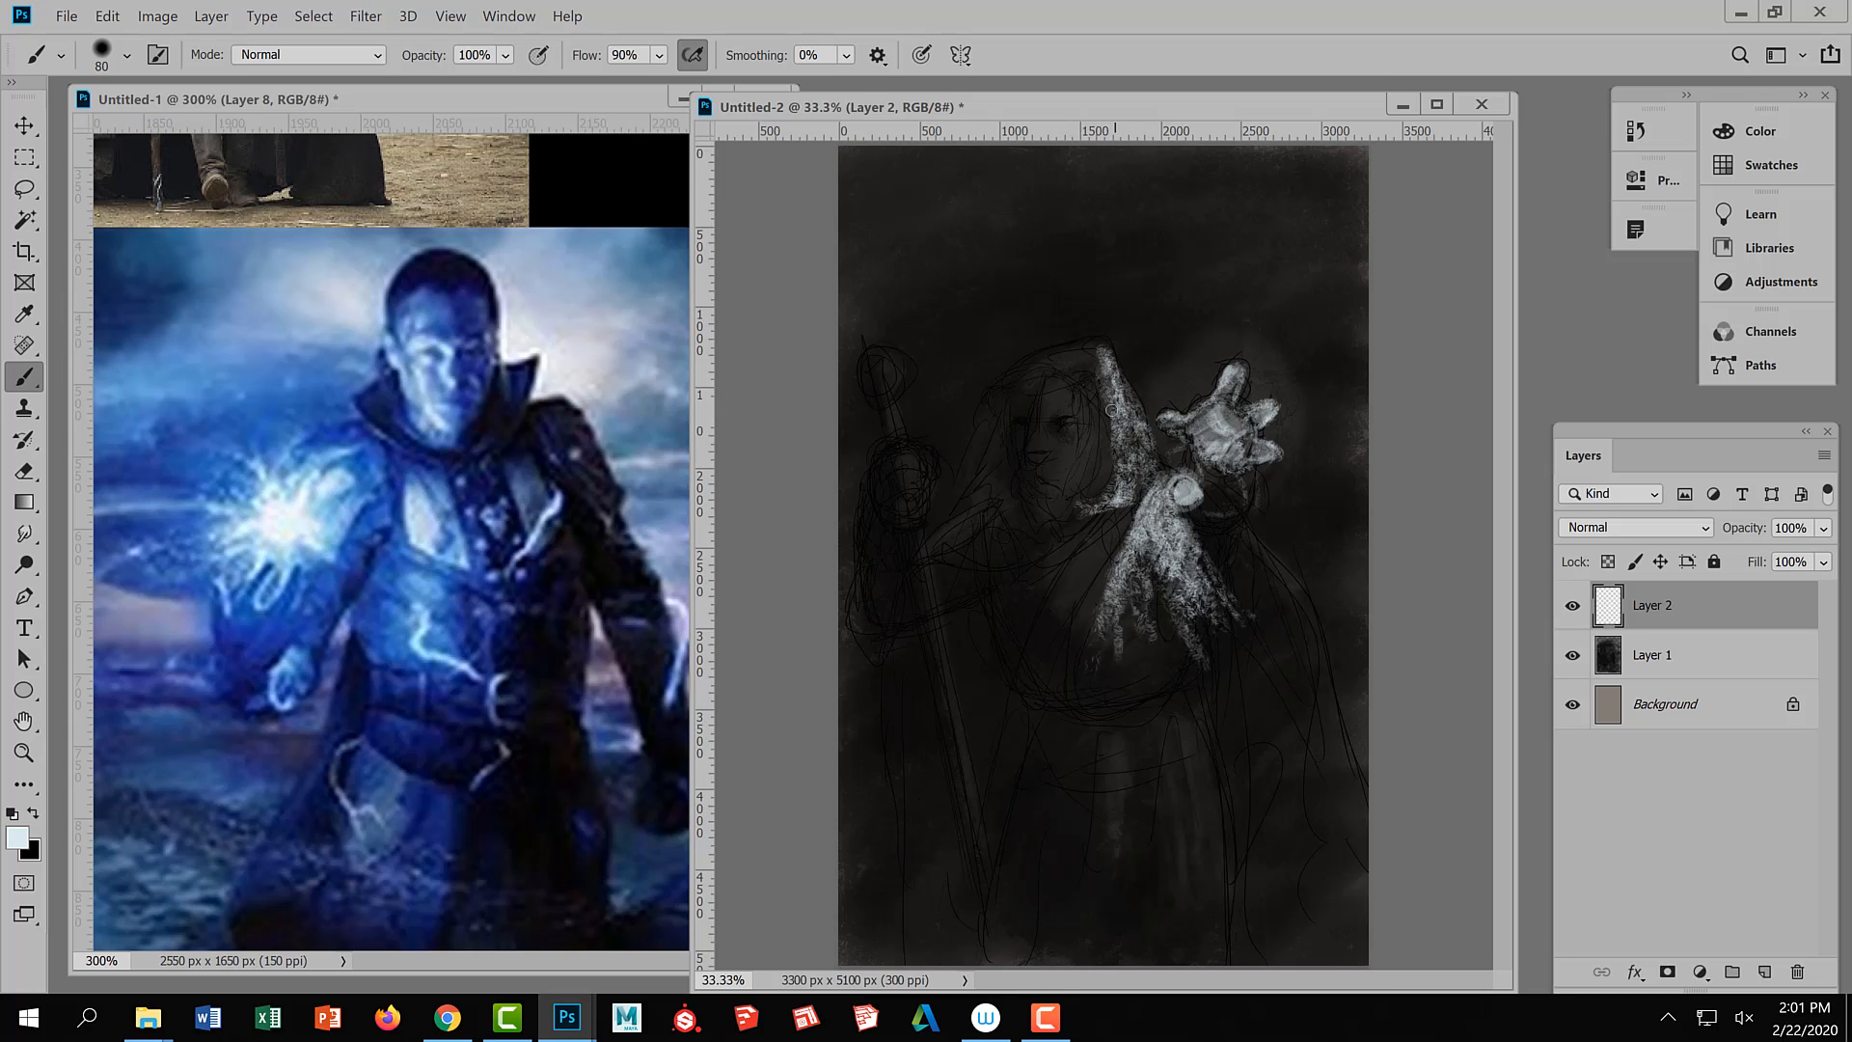
mouse_move(1068, 377)
left_mouse_down()
mouse_move(1119, 450)
mouse_move(1105, 380)
left_mouse_up()
Brighten the round highlight and refine the hand's palm and finger edges with the brush reduced to 25 px
key("bracketleft")
key("bracketleft")
key("bracketleft")
key("bracketleft")
key("bracketleft")
left_click_drag(1186, 493, 1185, 492)
key("bracketleft")
mouse_move(1201, 444)
left_mouse_down()
mouse_move(1217, 457)
mouse_move(1164, 427)
left_mouse_up()
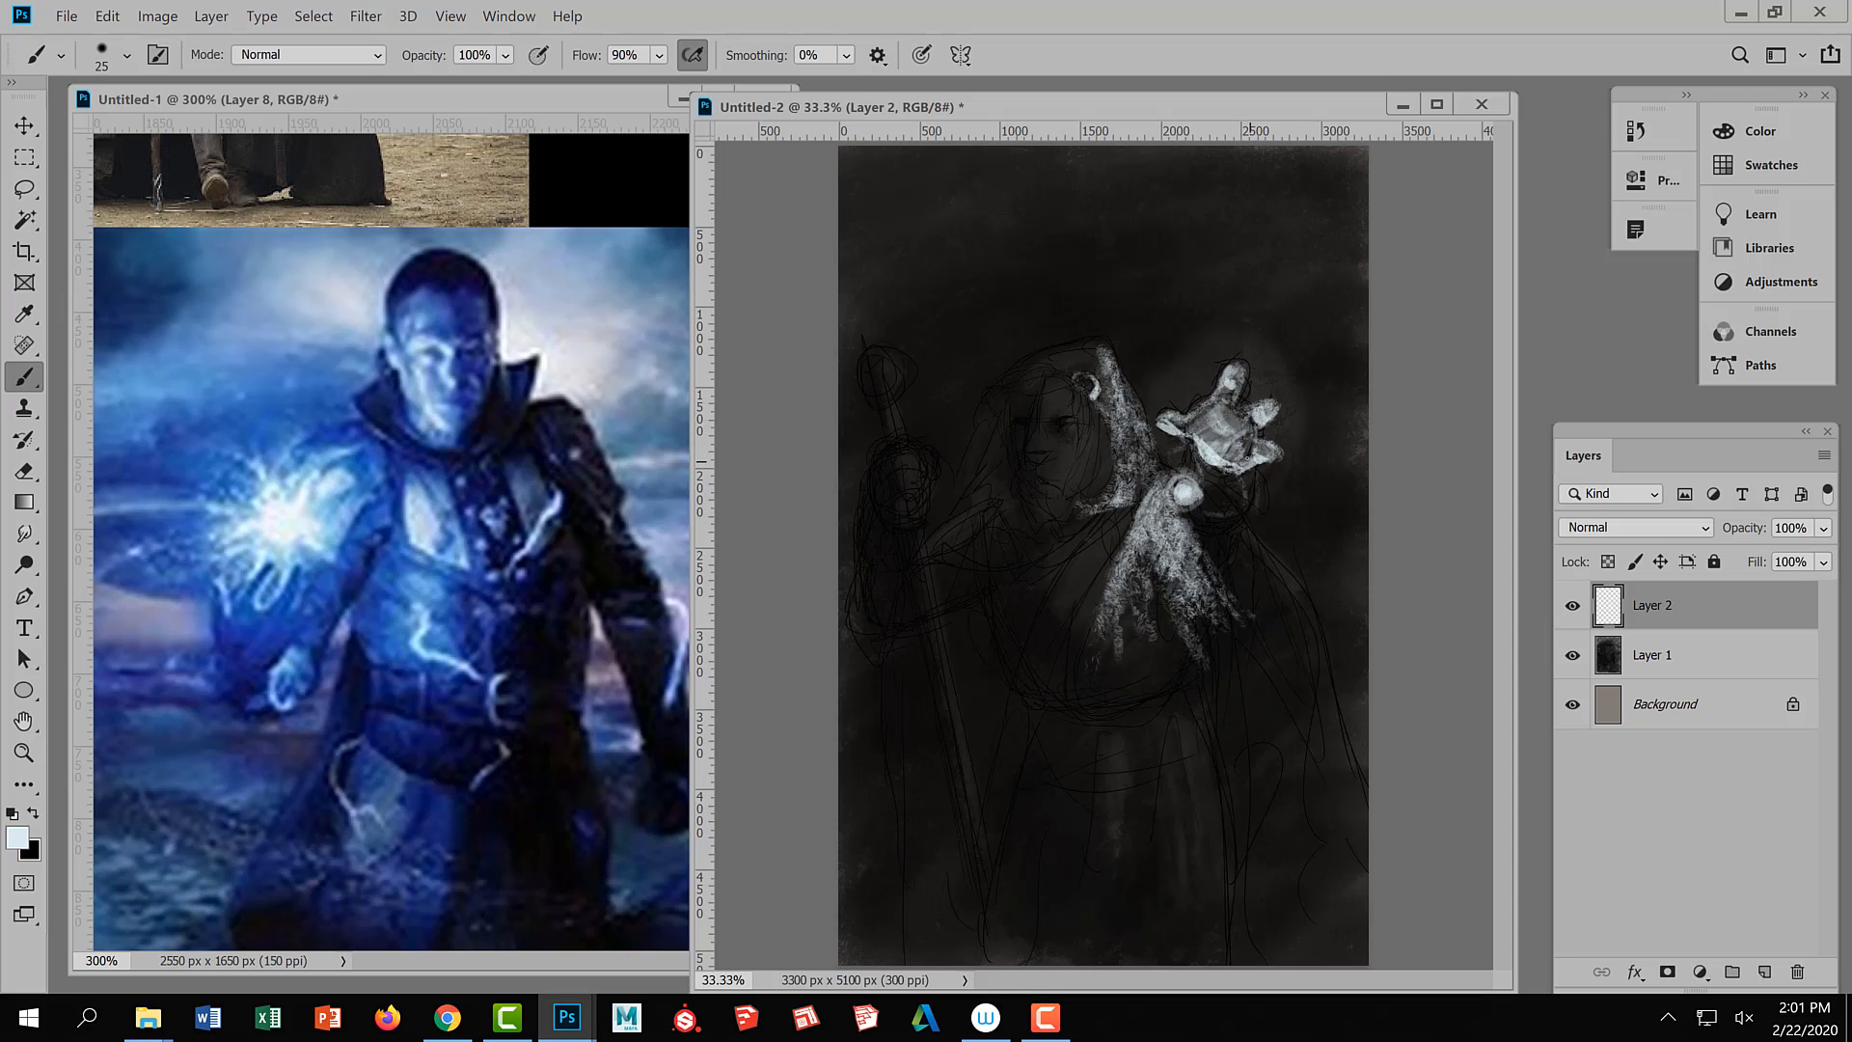
Paint brighter fold lines along the lit side of the hood with the 25 px brush
mouse_move(1131, 482)
left_mouse_down()
mouse_move(1125, 503)
mouse_move(1121, 395)
left_mouse_up()
left_click_drag(1126, 487, 1109, 400)
left_click_drag(1143, 473, 1140, 396)
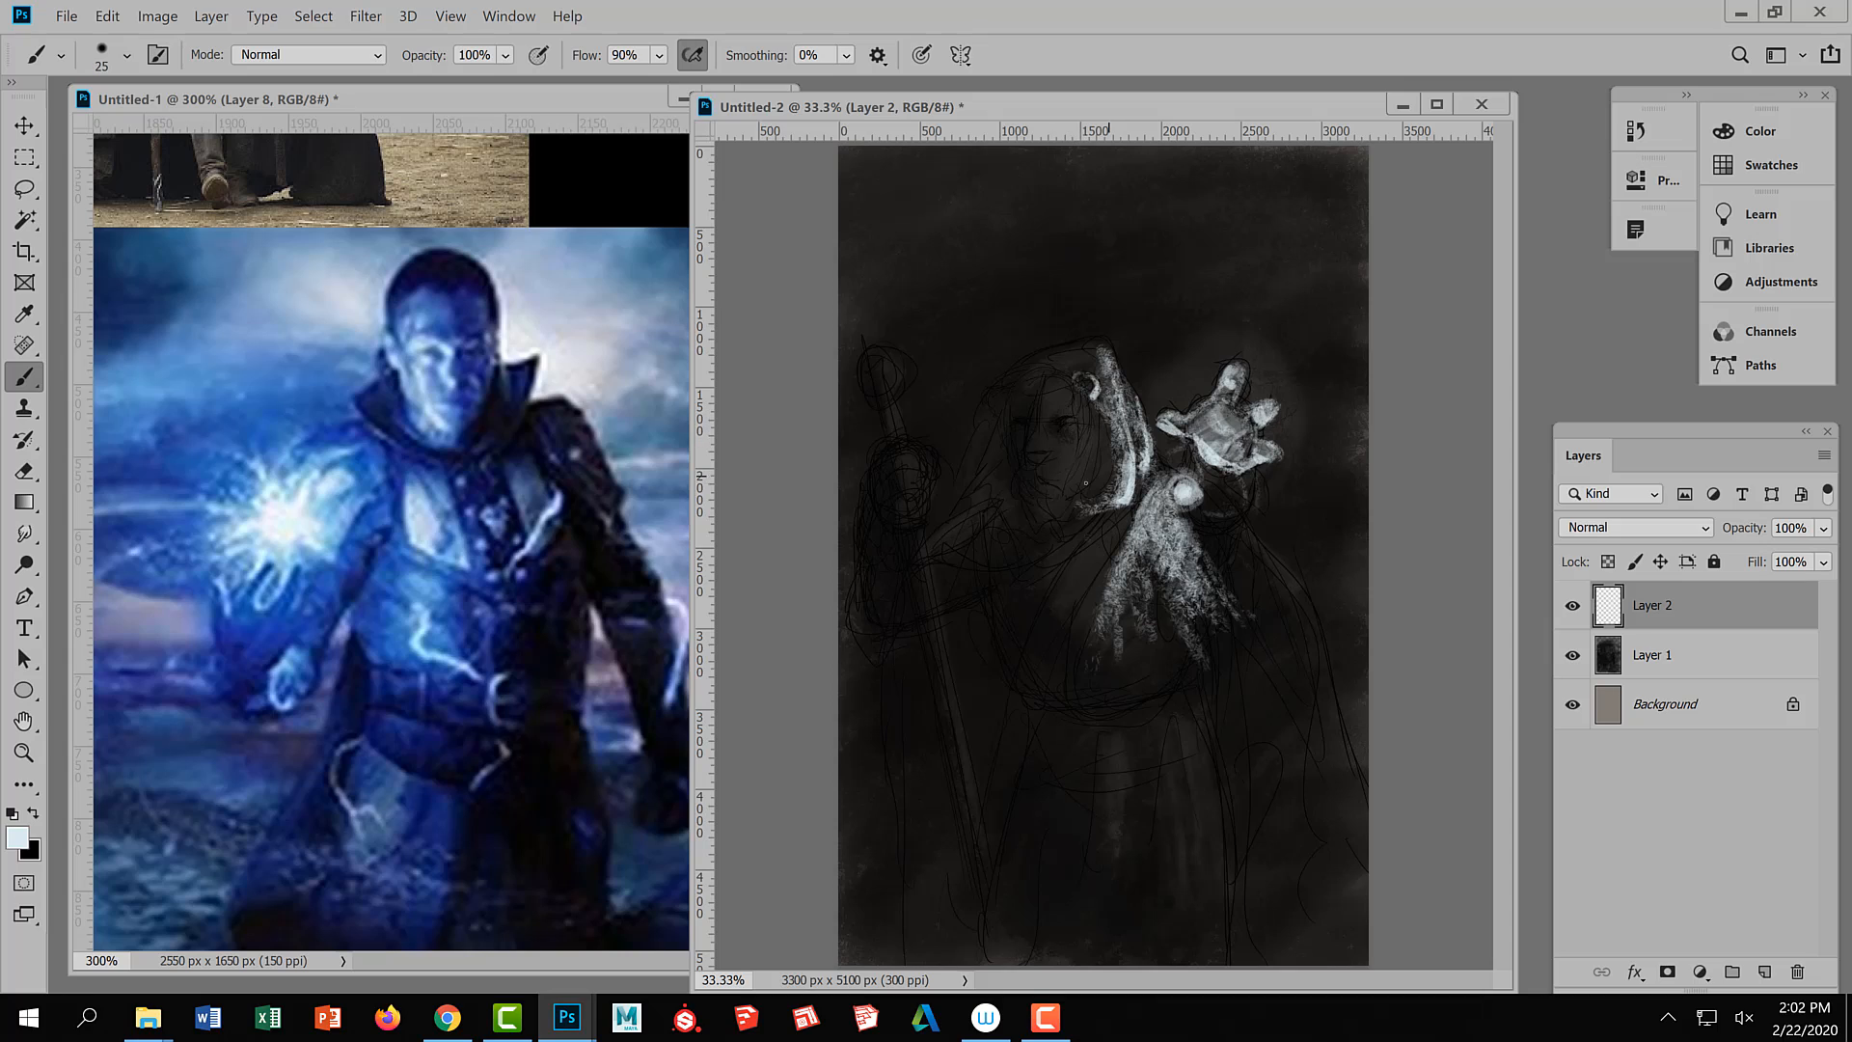
Paint light mane strands beside the face and a highlight on the nose bridge with a 15 px brush
key("bracketleft")
left_click_drag(1066, 492, 1097, 435)
key("bracketright")
mouse_move(1087, 485)
left_mouse_down()
mouse_move(1063, 555)
mouse_move(1090, 502)
left_mouse_up()
key("bracketleft")
left_click_drag(1107, 422, 1098, 473)
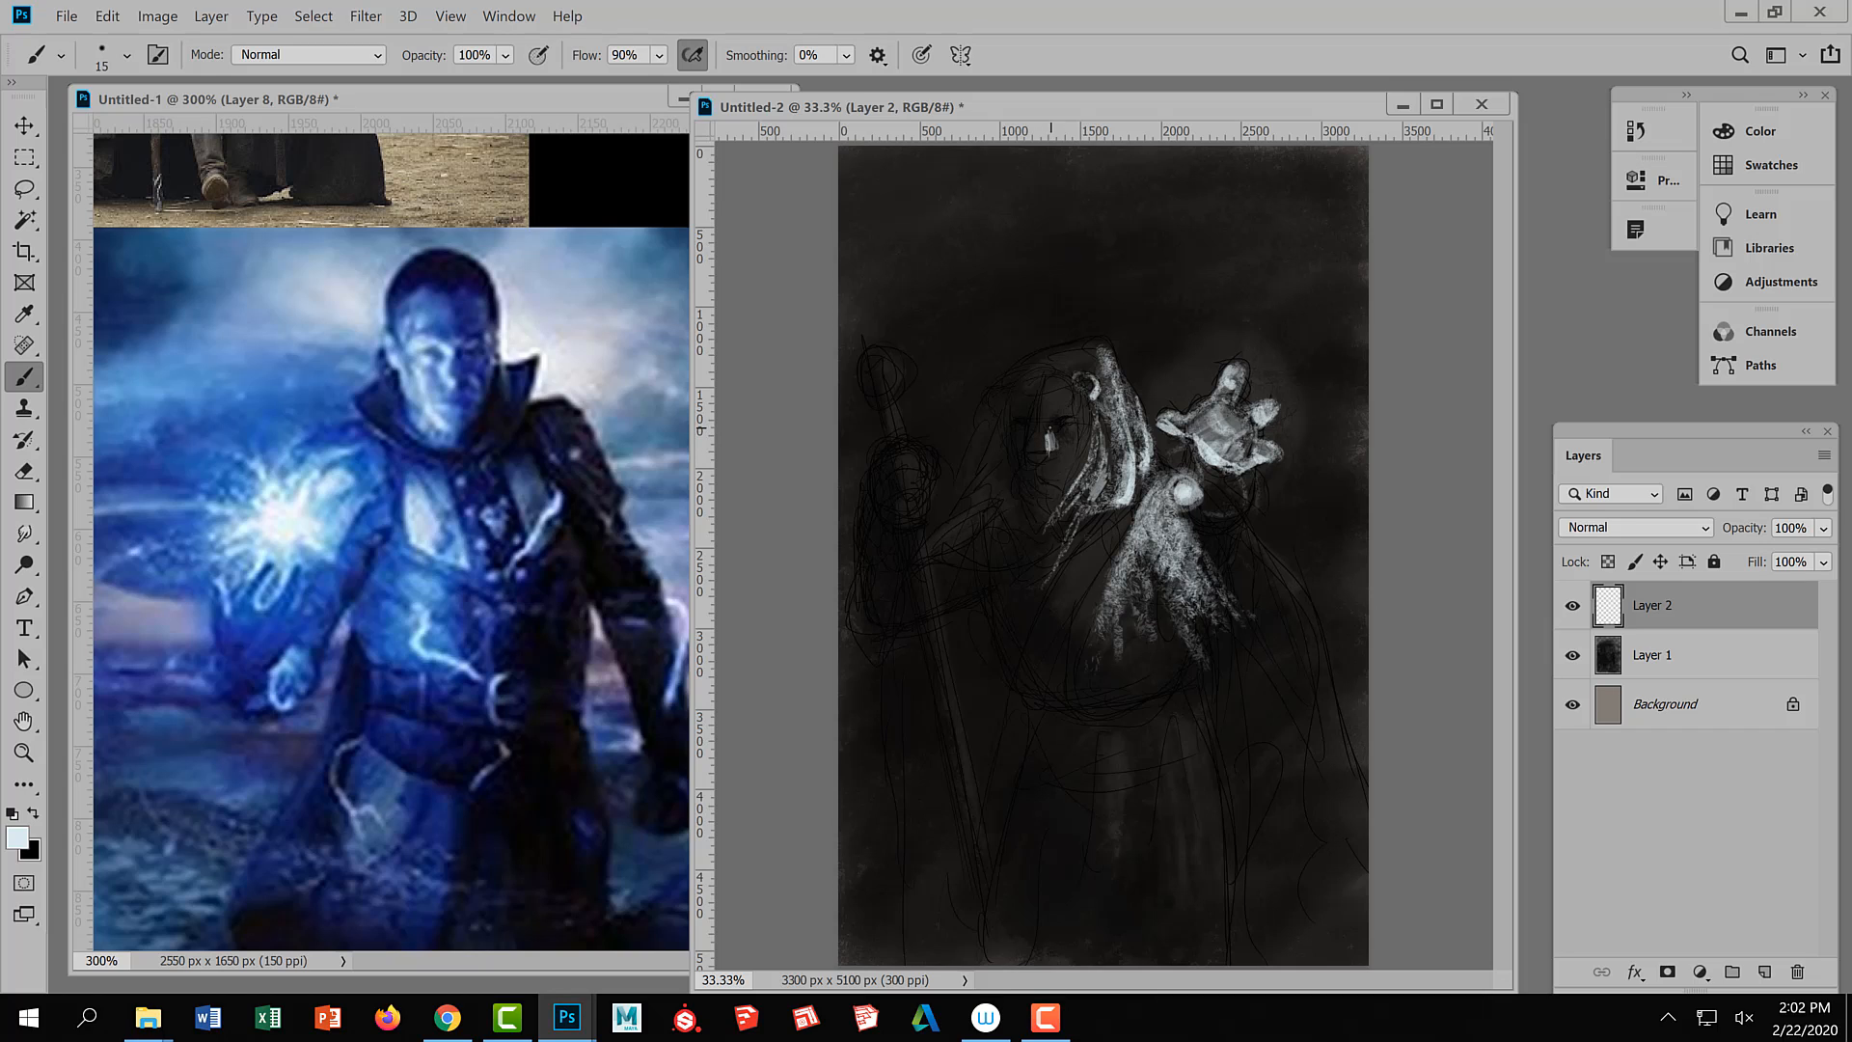
Paint highlights under the nose and around the eye nearest the lit hood with a brush of about 25 px
key("bracketleft")
key("bracketleft")
key("bracketright")
key("bracketright")
key("bracketright")
key("bracketright")
key("ctrl")
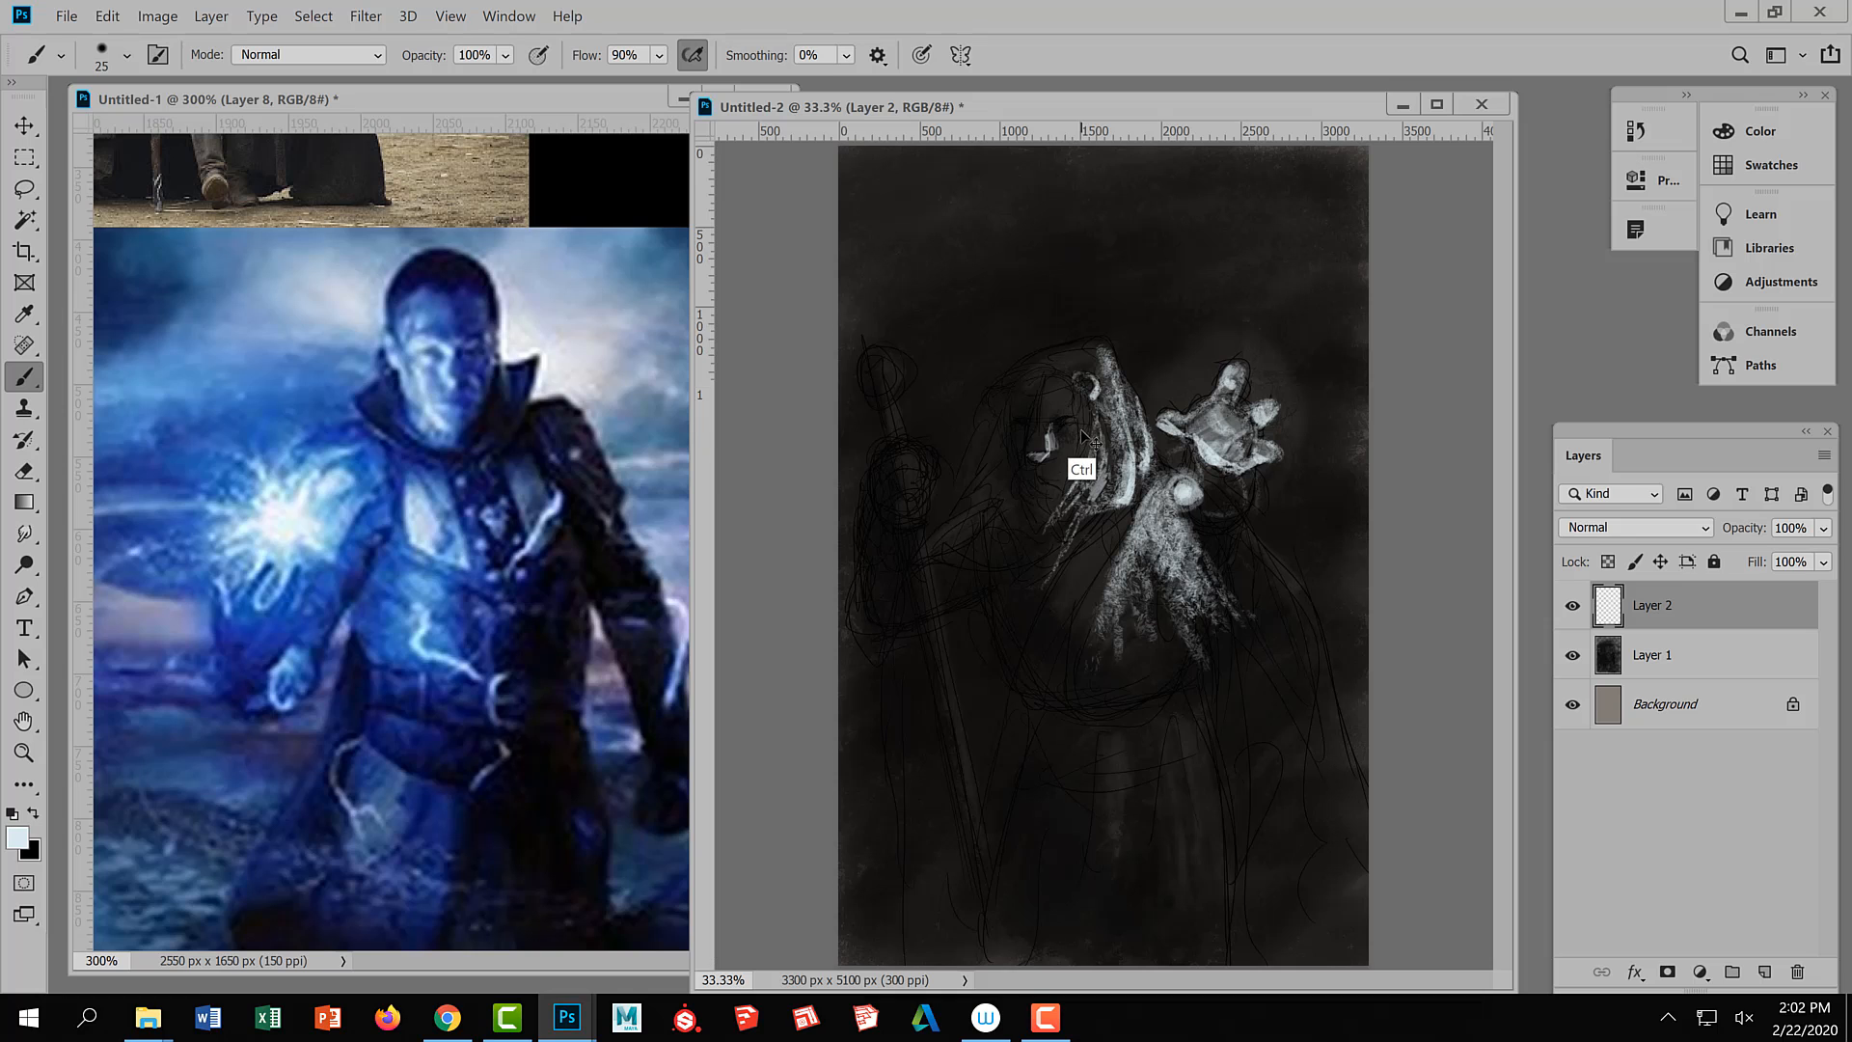
left_click(1082, 436, "ctrl")
left_click(1083, 436, "ctrl")
left_click(1082, 436, "ctrl")
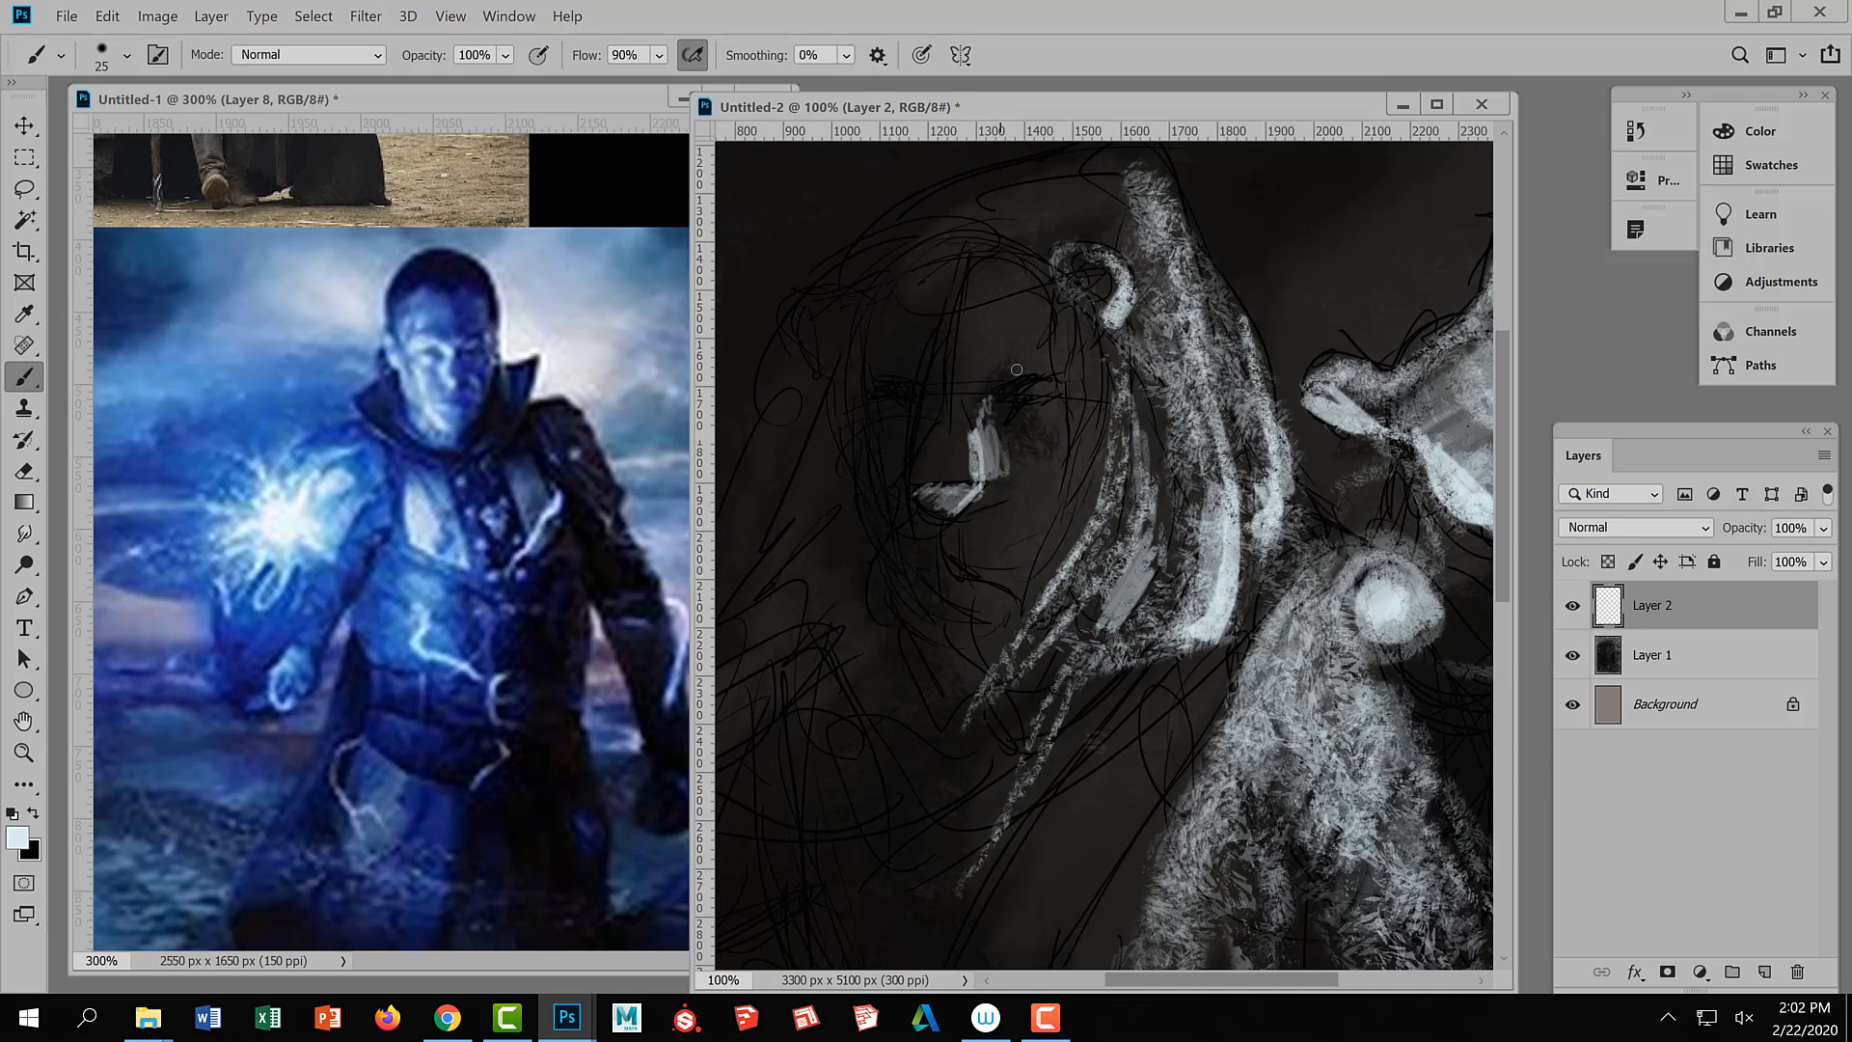
mouse_move(1060, 440)
left_mouse_down()
mouse_move(1104, 364)
mouse_move(1068, 406)
left_mouse_up()
Add a small highlight at the eye farther from the glowing hand with an 8 px brush
key("bracketleft")
key("bracketleft")
key("bracketleft")
key("bracketleft")
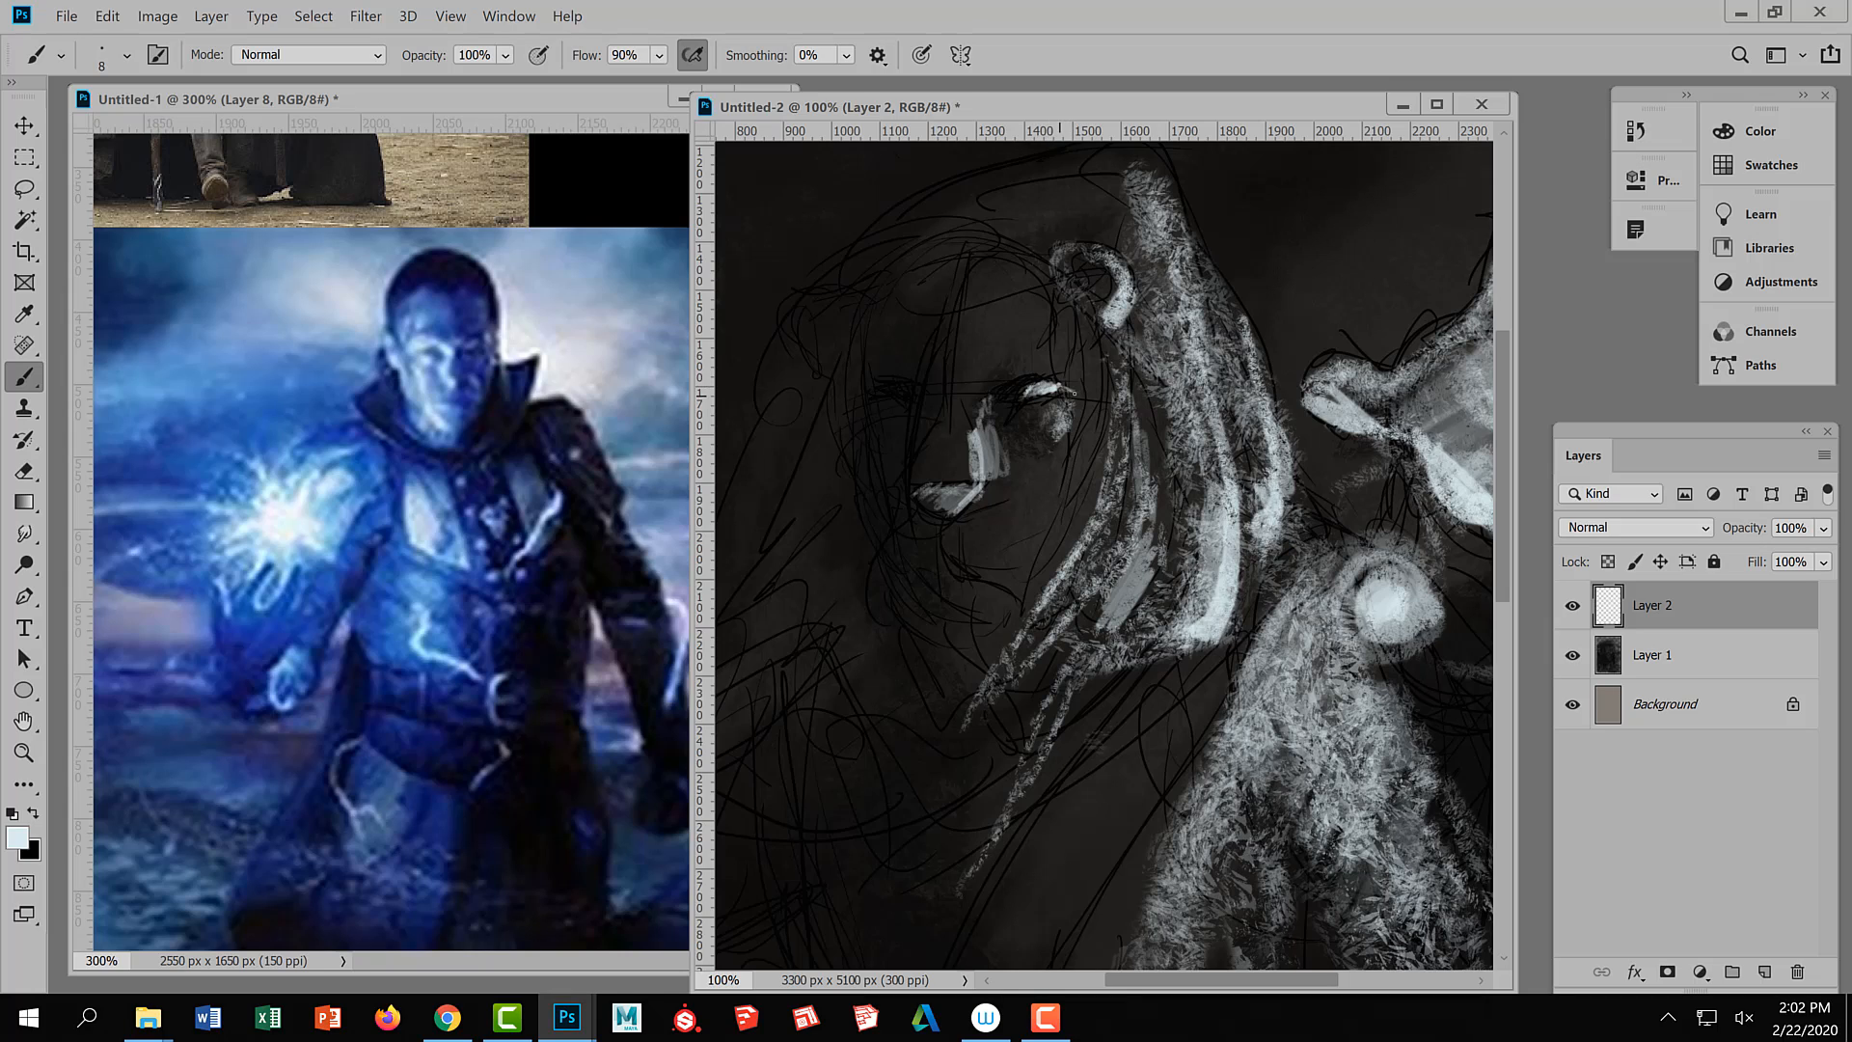
left_click_drag(895, 386, 905, 392)
Examine the orange lion's face in the reference image and return to the painting
left_click(604, 96)
key("space")
left_click_drag(553, 380, 628, 526)
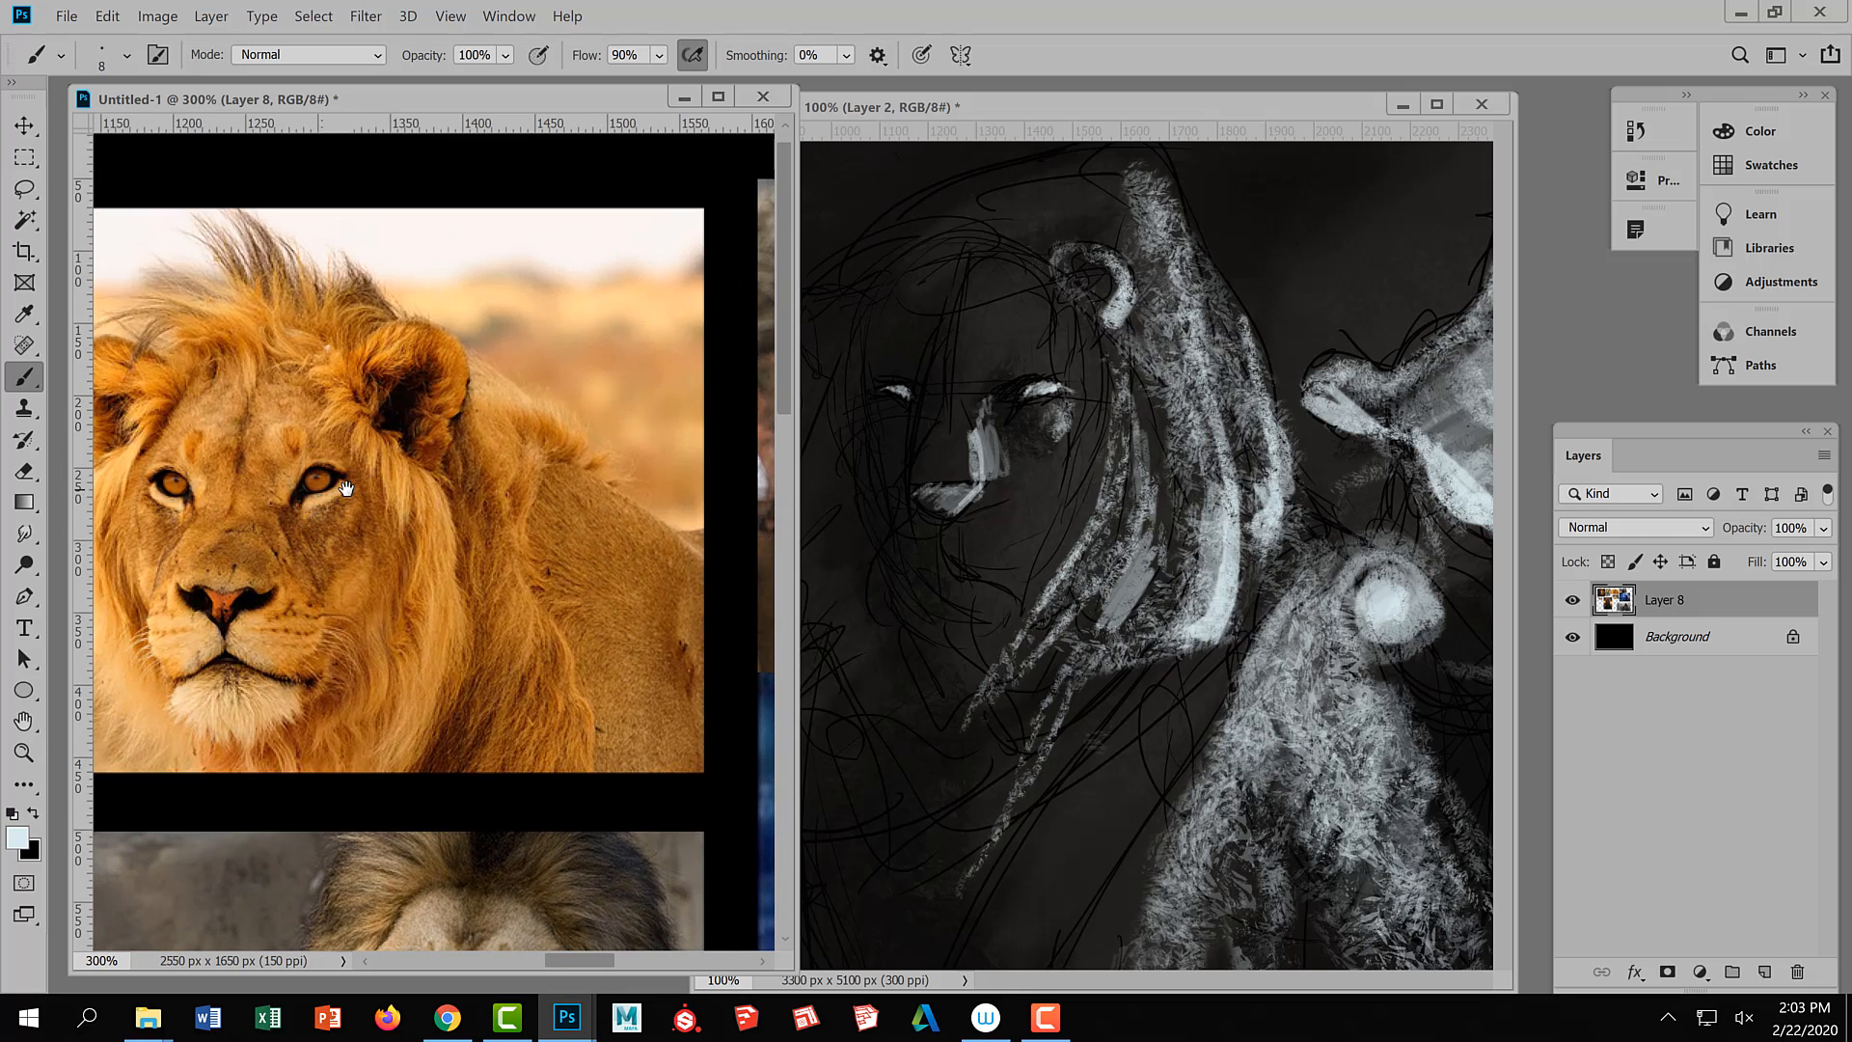
left_click(1229, 113)
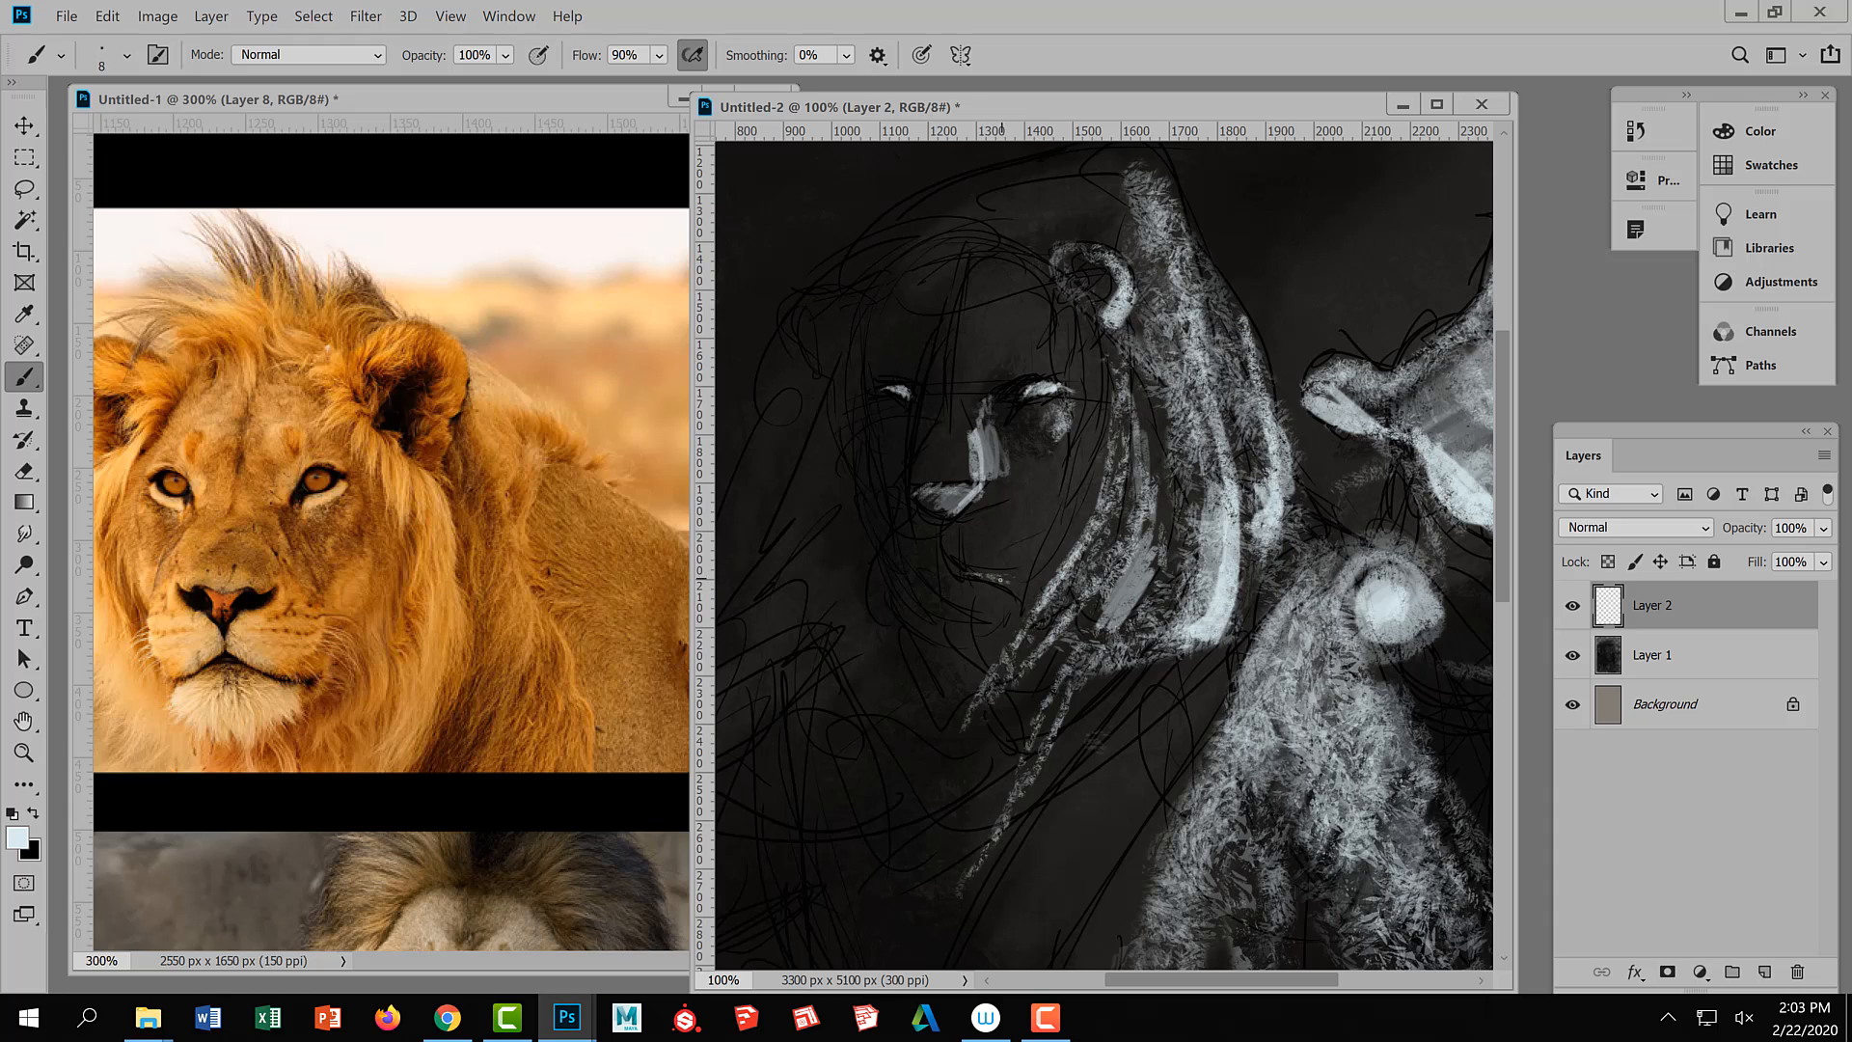
Paint a highlight on the muzzle and cheek beside the mouth with a 25 px brush
key("]")
key("]")
key("]")
key("]")
key("]")
mouse_move(970, 567)
left_mouse_down()
mouse_move(1010, 576)
mouse_move(949, 539)
mouse_move(967, 568)
mouse_move(1060, 580)
mouse_move(1041, 567)
mouse_move(1046, 607)
mouse_move(1042, 569)
mouse_move(1019, 603)
mouse_move(1003, 584)
mouse_move(1043, 556)
mouse_move(1019, 598)
mouse_move(1031, 567)
left_mouse_up()
left_click(1089, 657, "ctrl+alt")
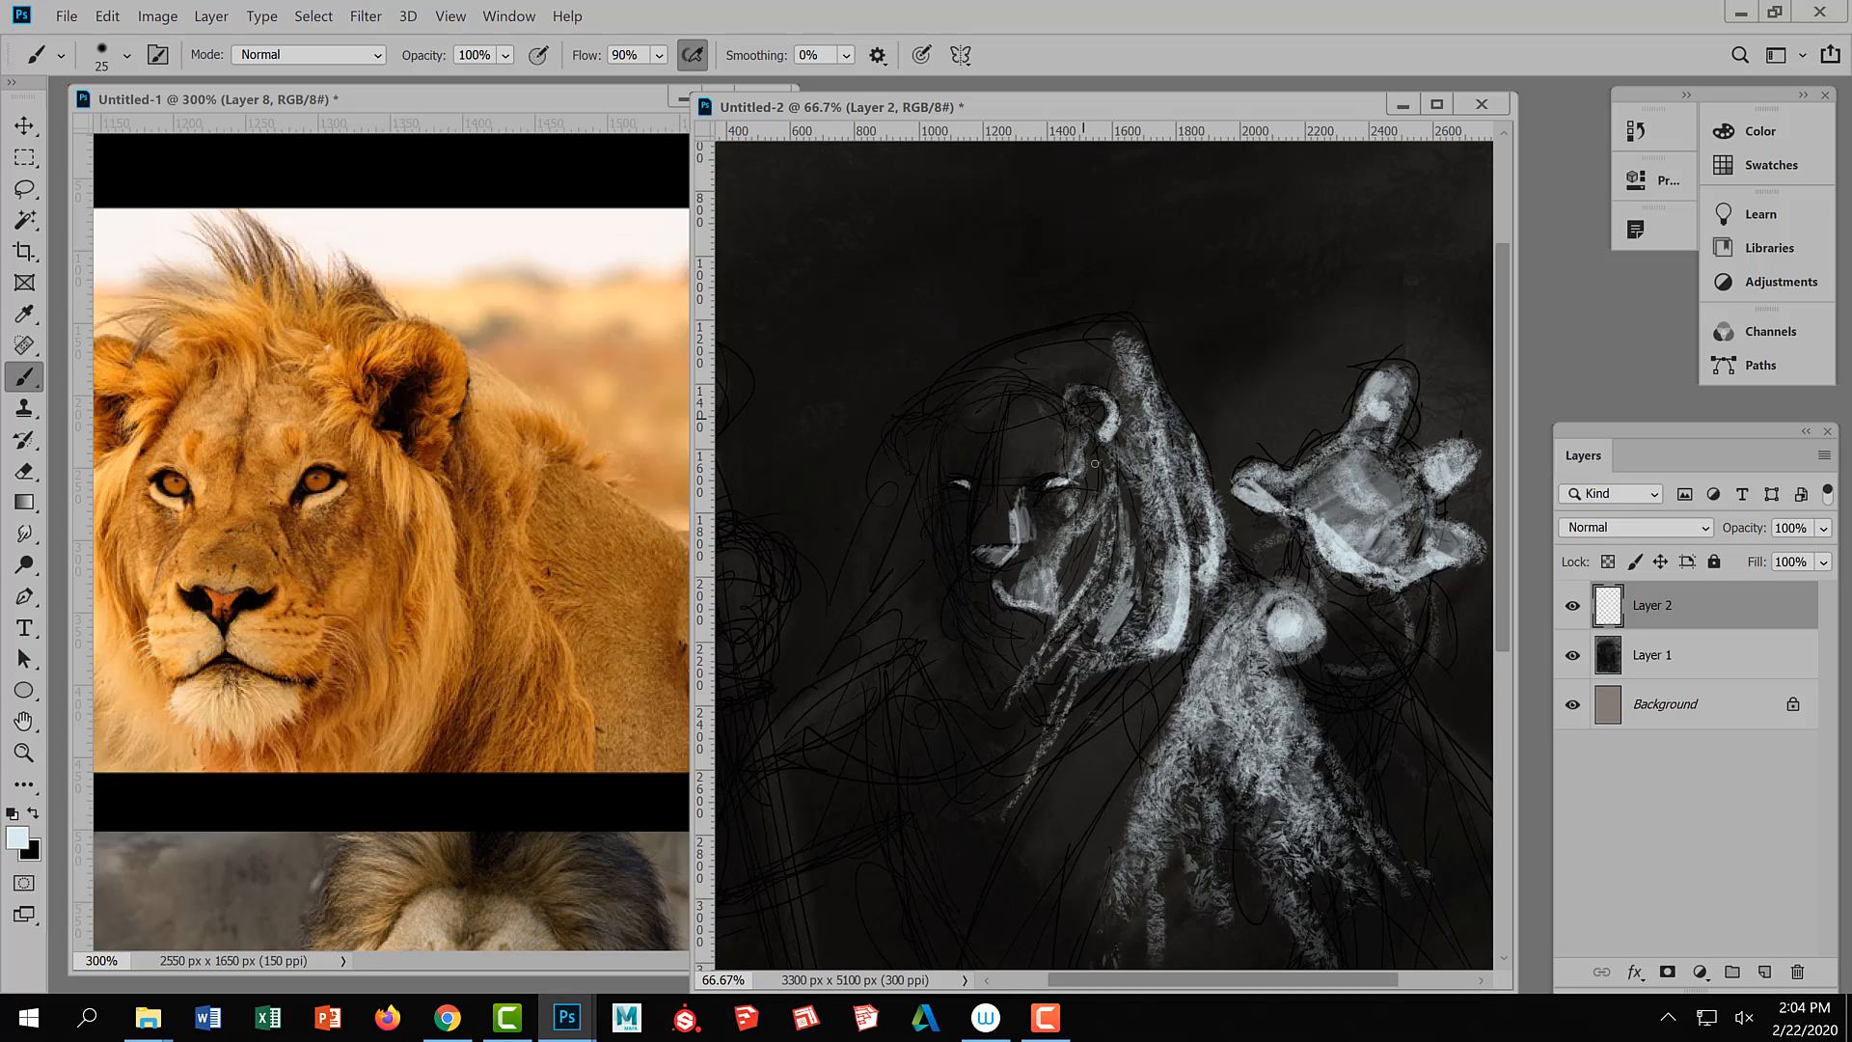
Paint light beard strands below the chin and a moustache tuft at the far corner of the mouth with the 25 px brush
mouse_move(1036, 628)
left_mouse_down()
mouse_move(1013, 675)
mouse_move(1014, 624)
mouse_move(1002, 698)
mouse_move(1005, 614)
mouse_move(992, 698)
mouse_move(1023, 616)
mouse_move(992, 693)
mouse_move(992, 639)
mouse_move(986, 681)
left_mouse_up()
left_click_drag(985, 646, 980, 726)
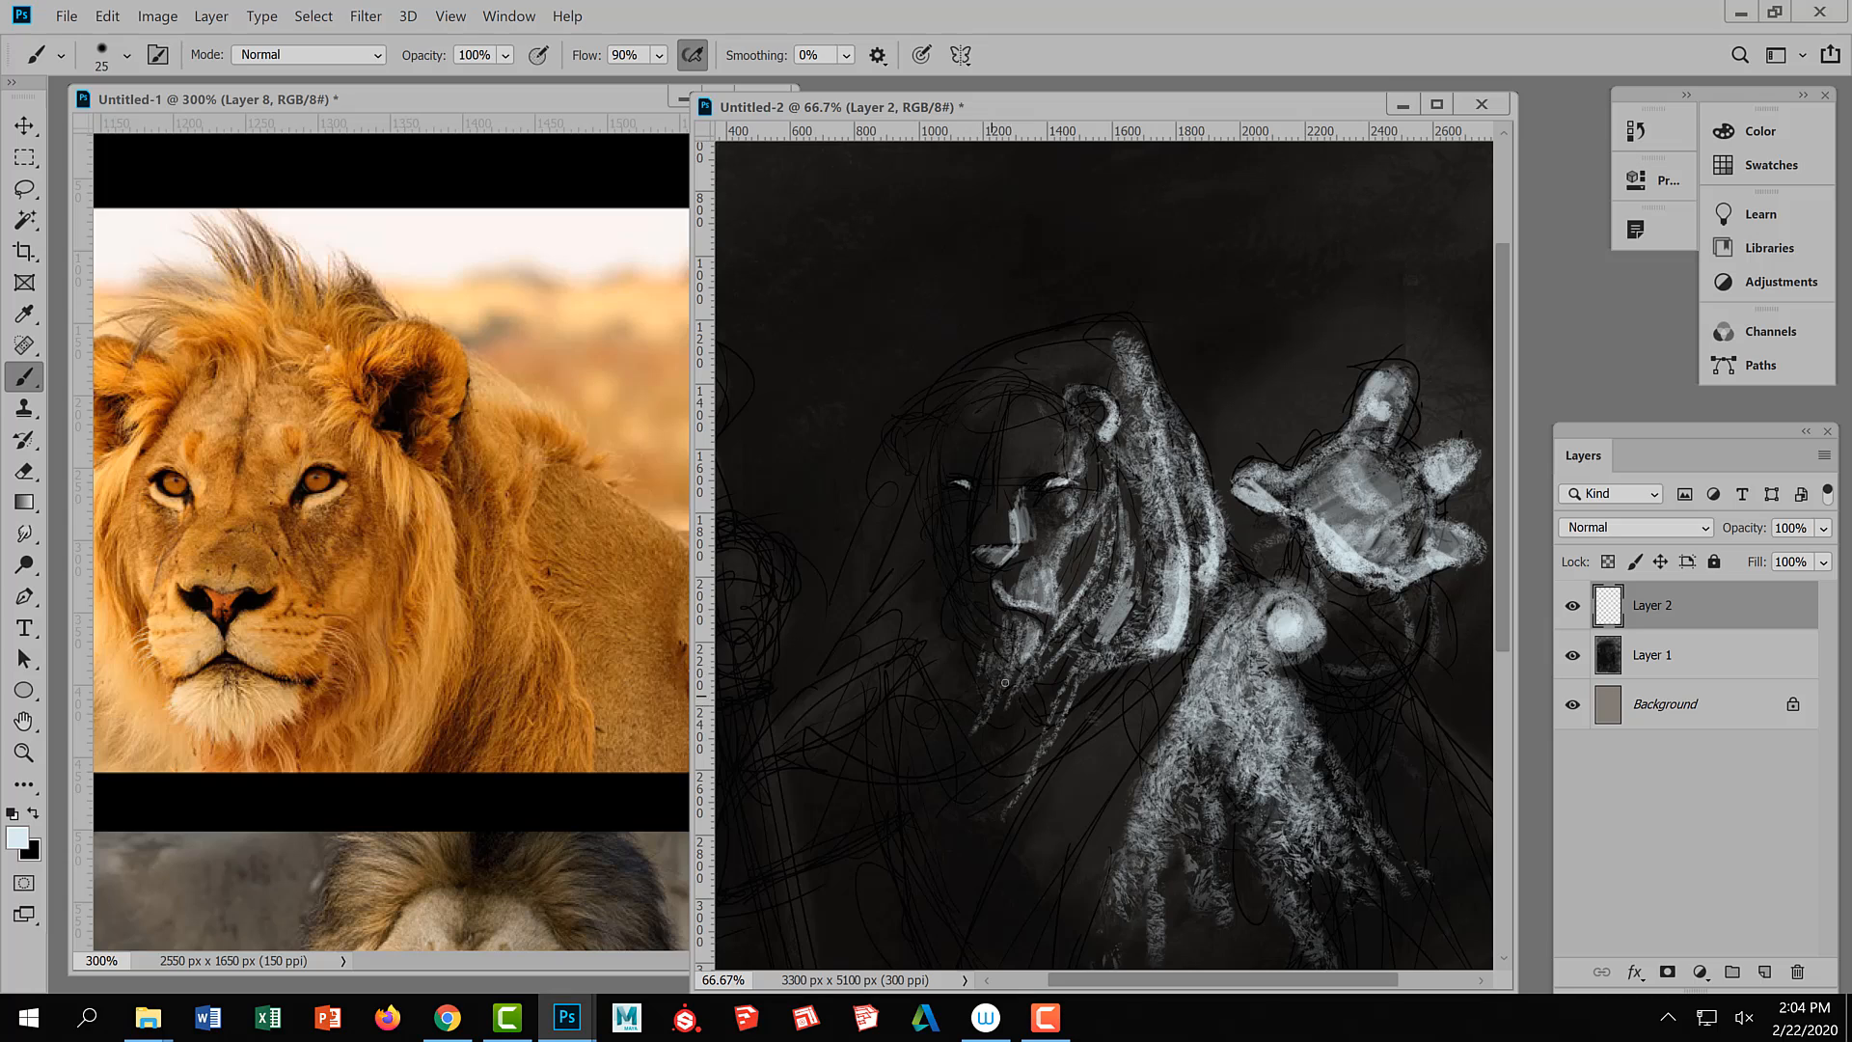
left_click_drag(1037, 667, 998, 741)
left_click_drag(984, 594, 949, 654)
left_click_drag(1010, 514, 1009, 541)
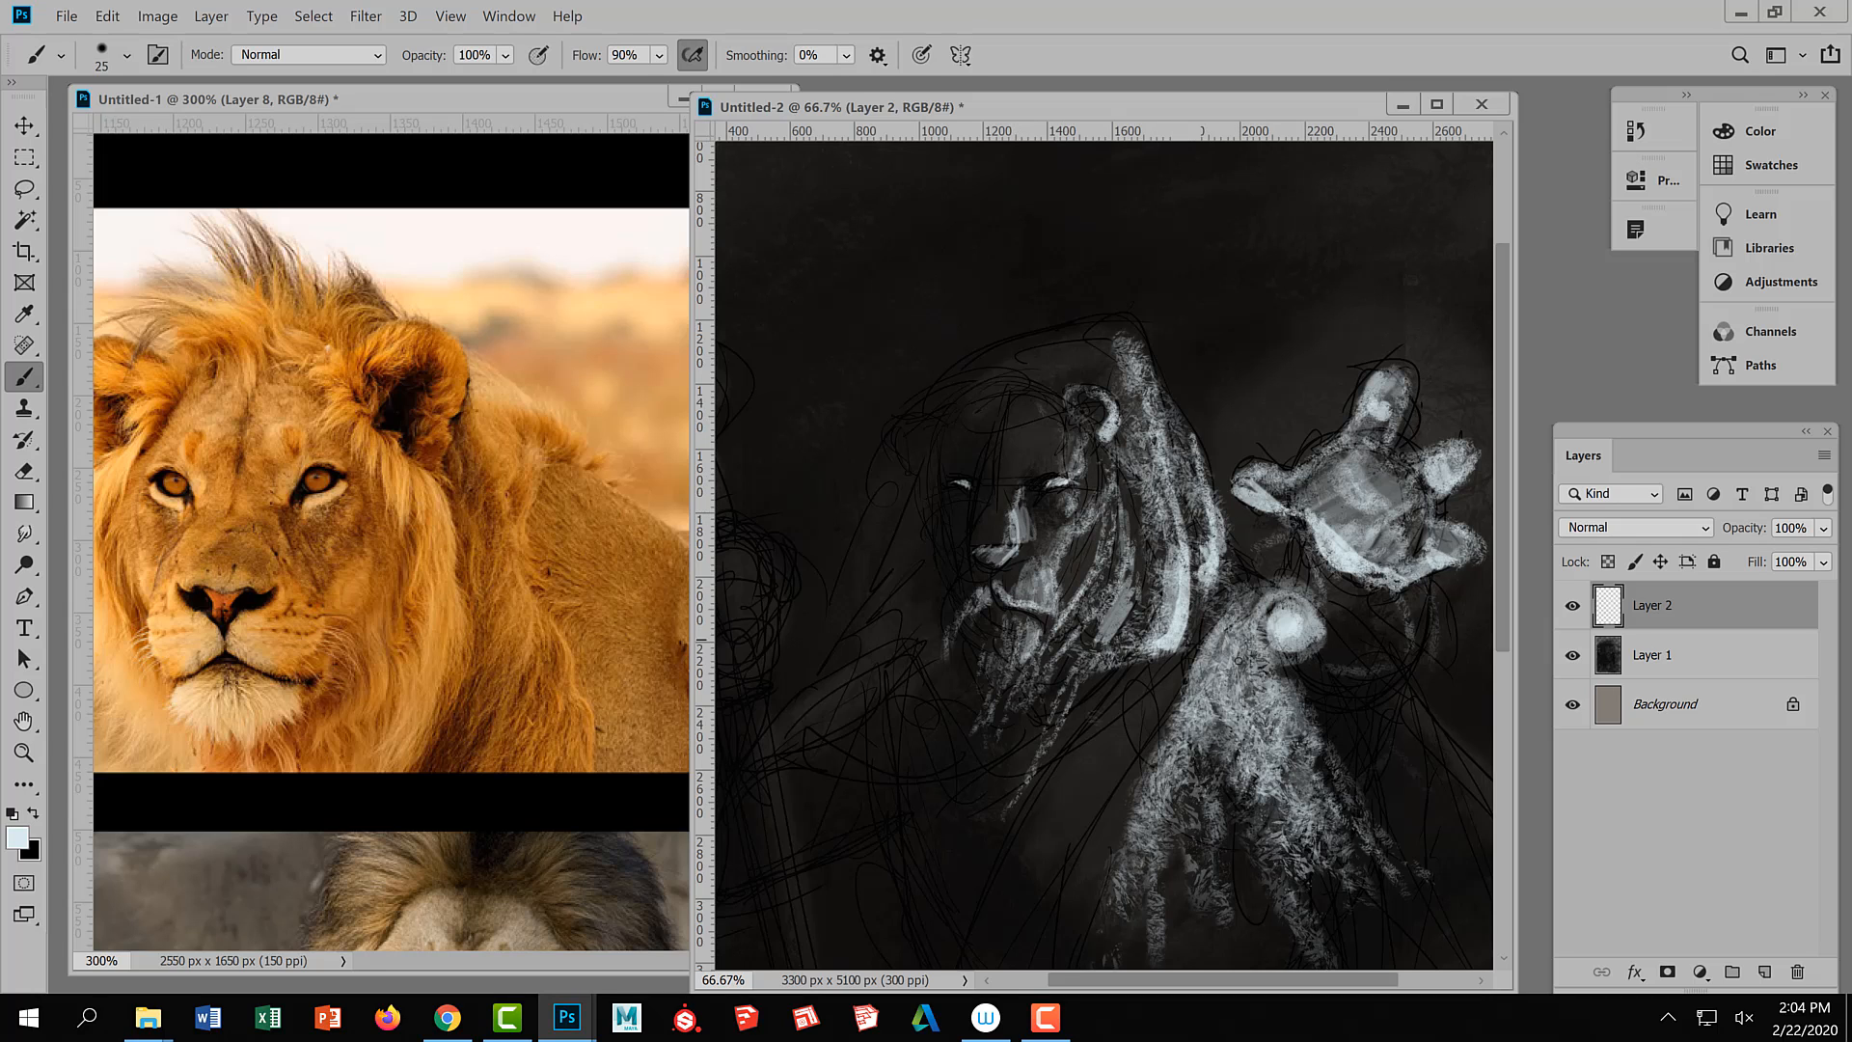
left_click(1212, 714, "ctrl+alt")
left_click(1212, 714, "ctrl+alt")
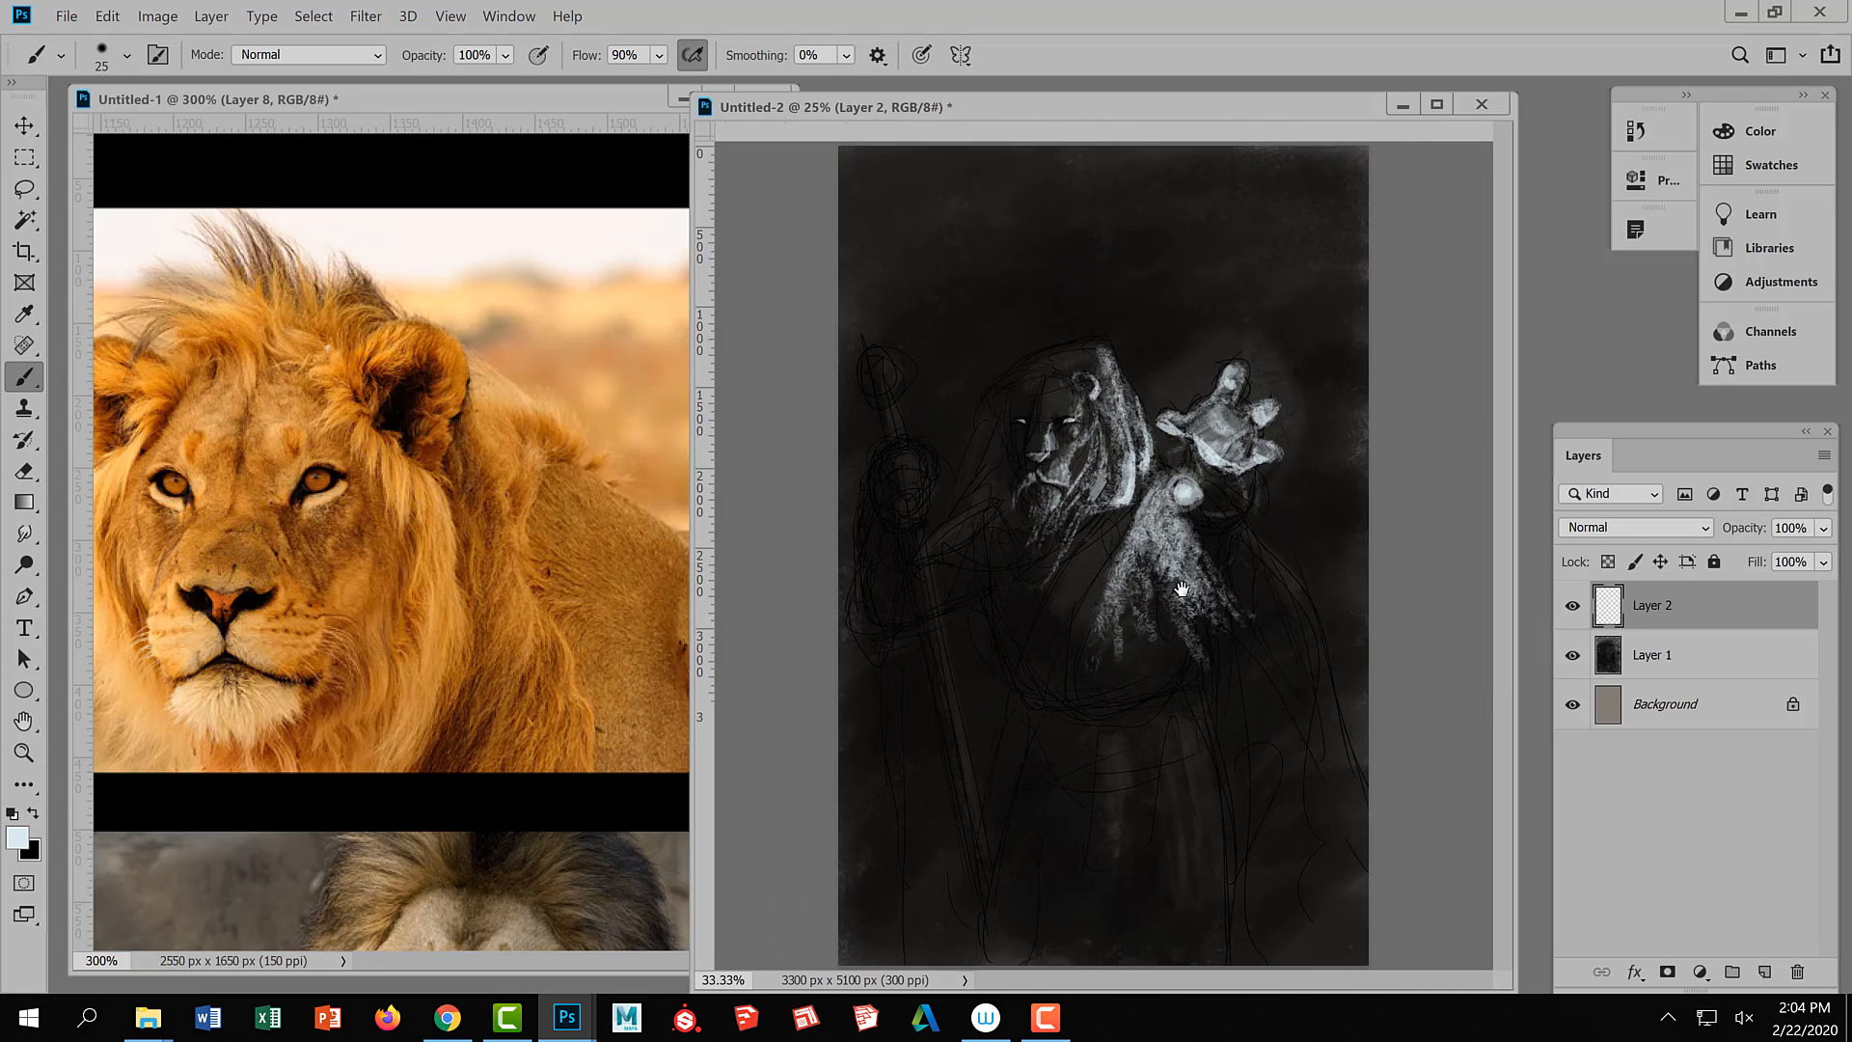
Paint soft light strokes over the wrist and forearm directly below the raised hand
left_click(1092, 413, "ctrl")
left_click(1092, 413, "ctrl")
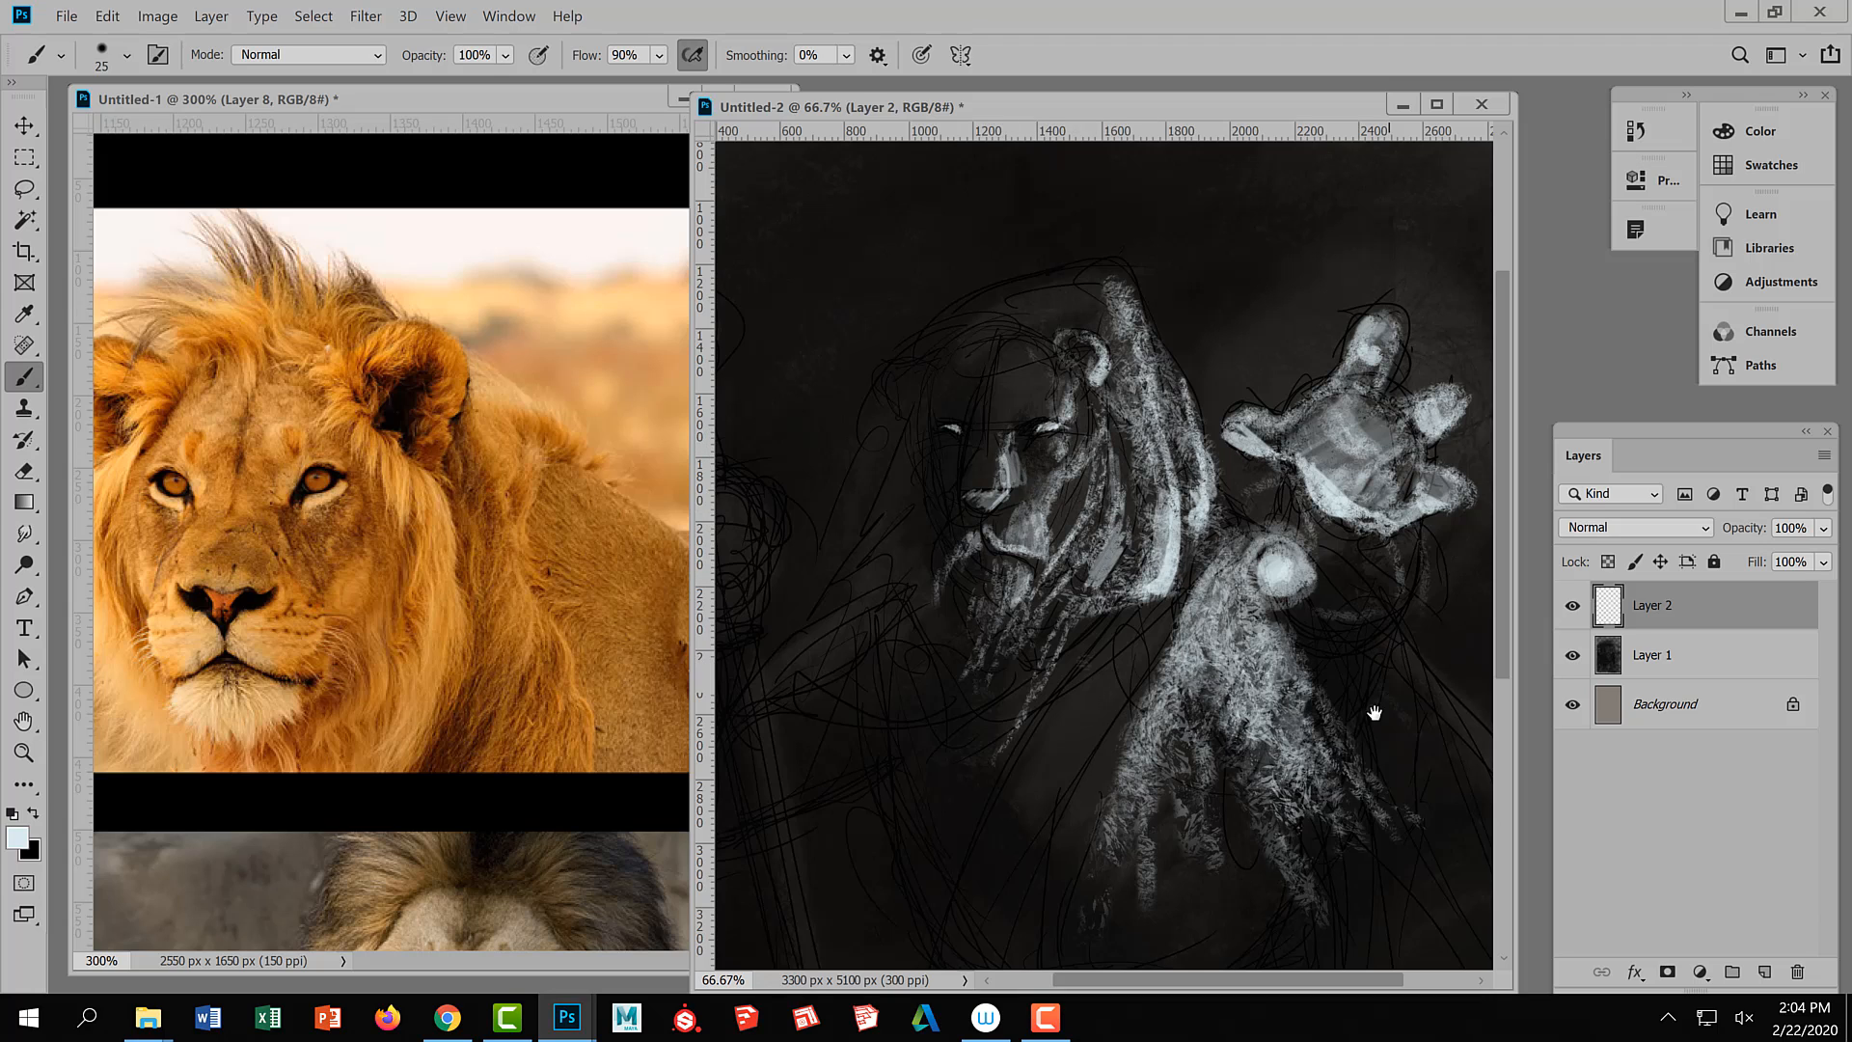
left_click_drag(1375, 733, 1219, 706)
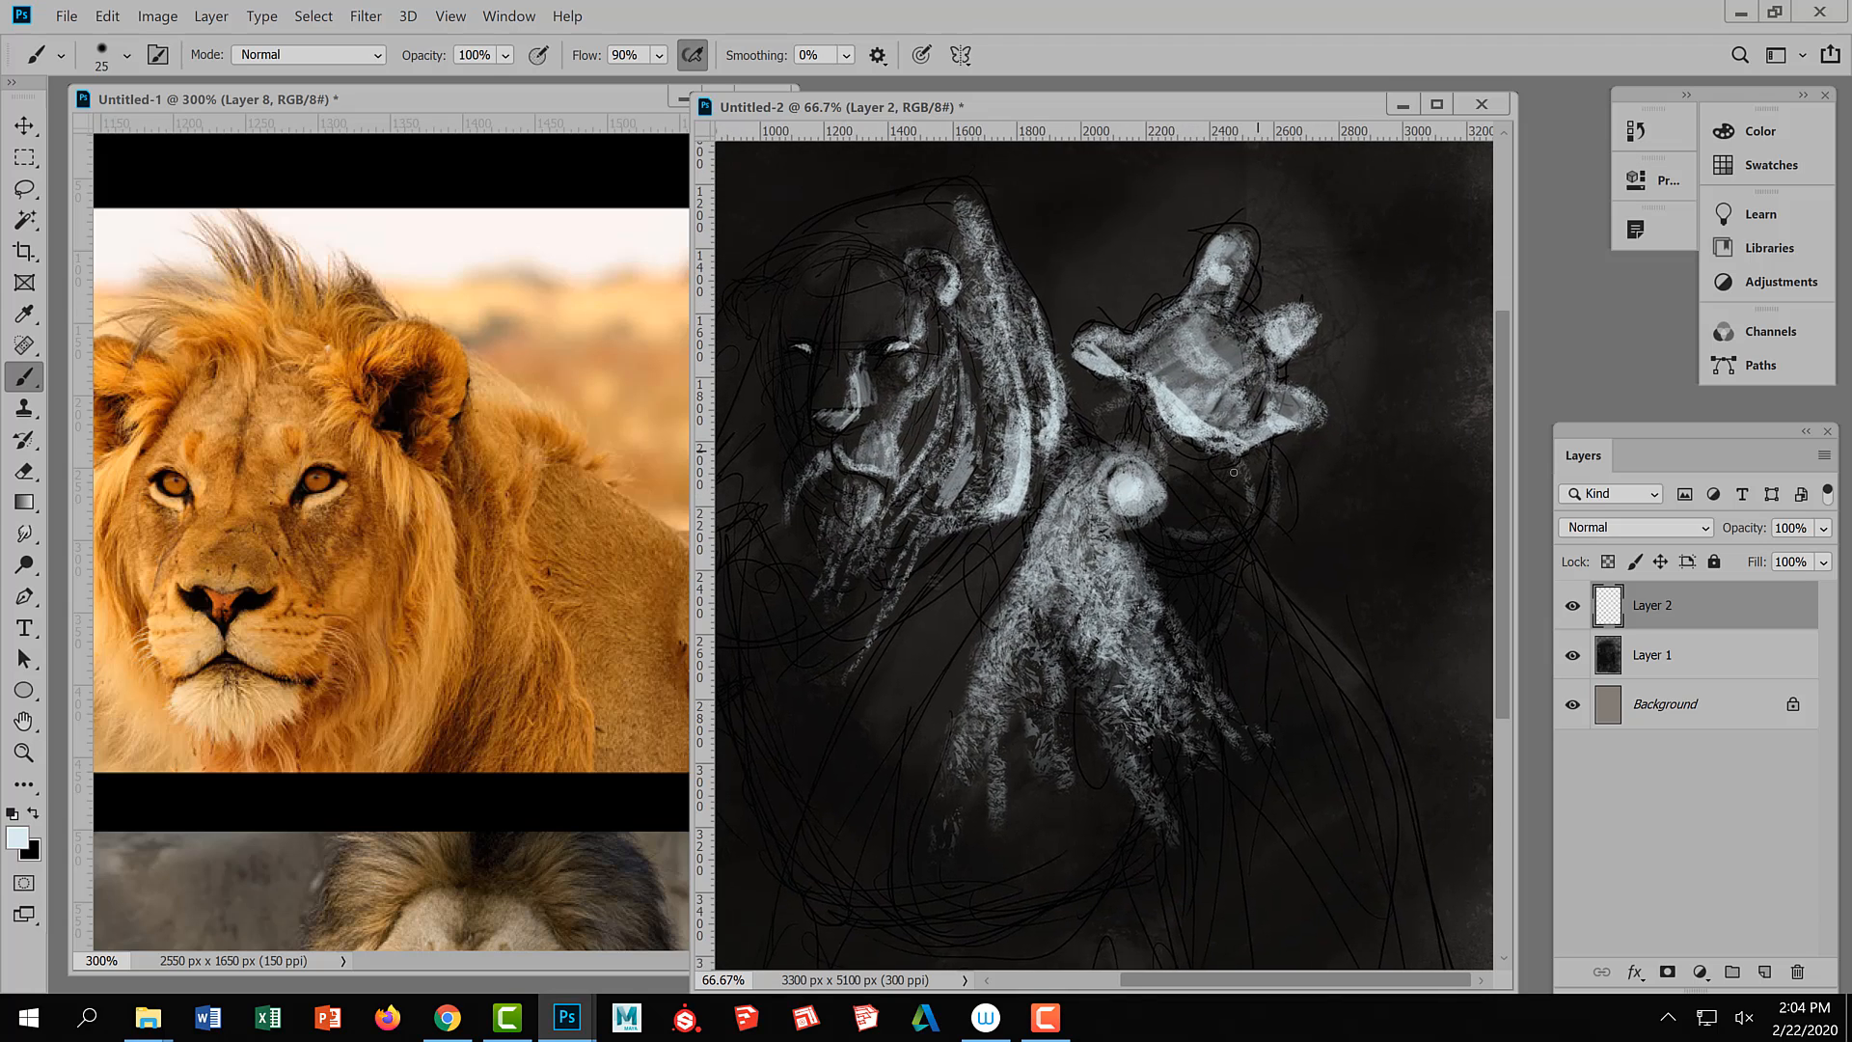
mouse_move(1157, 434)
left_mouse_down()
mouse_move(1175, 495)
mouse_move(1212, 457)
mouse_move(1204, 475)
mouse_move(1223, 475)
mouse_move(1189, 521)
mouse_move(1227, 497)
mouse_move(1216, 522)
mouse_move(1245, 478)
left_mouse_up()
mouse_move(1169, 526)
left_mouse_down()
mouse_move(1227, 488)
mouse_move(1236, 512)
left_mouse_up()
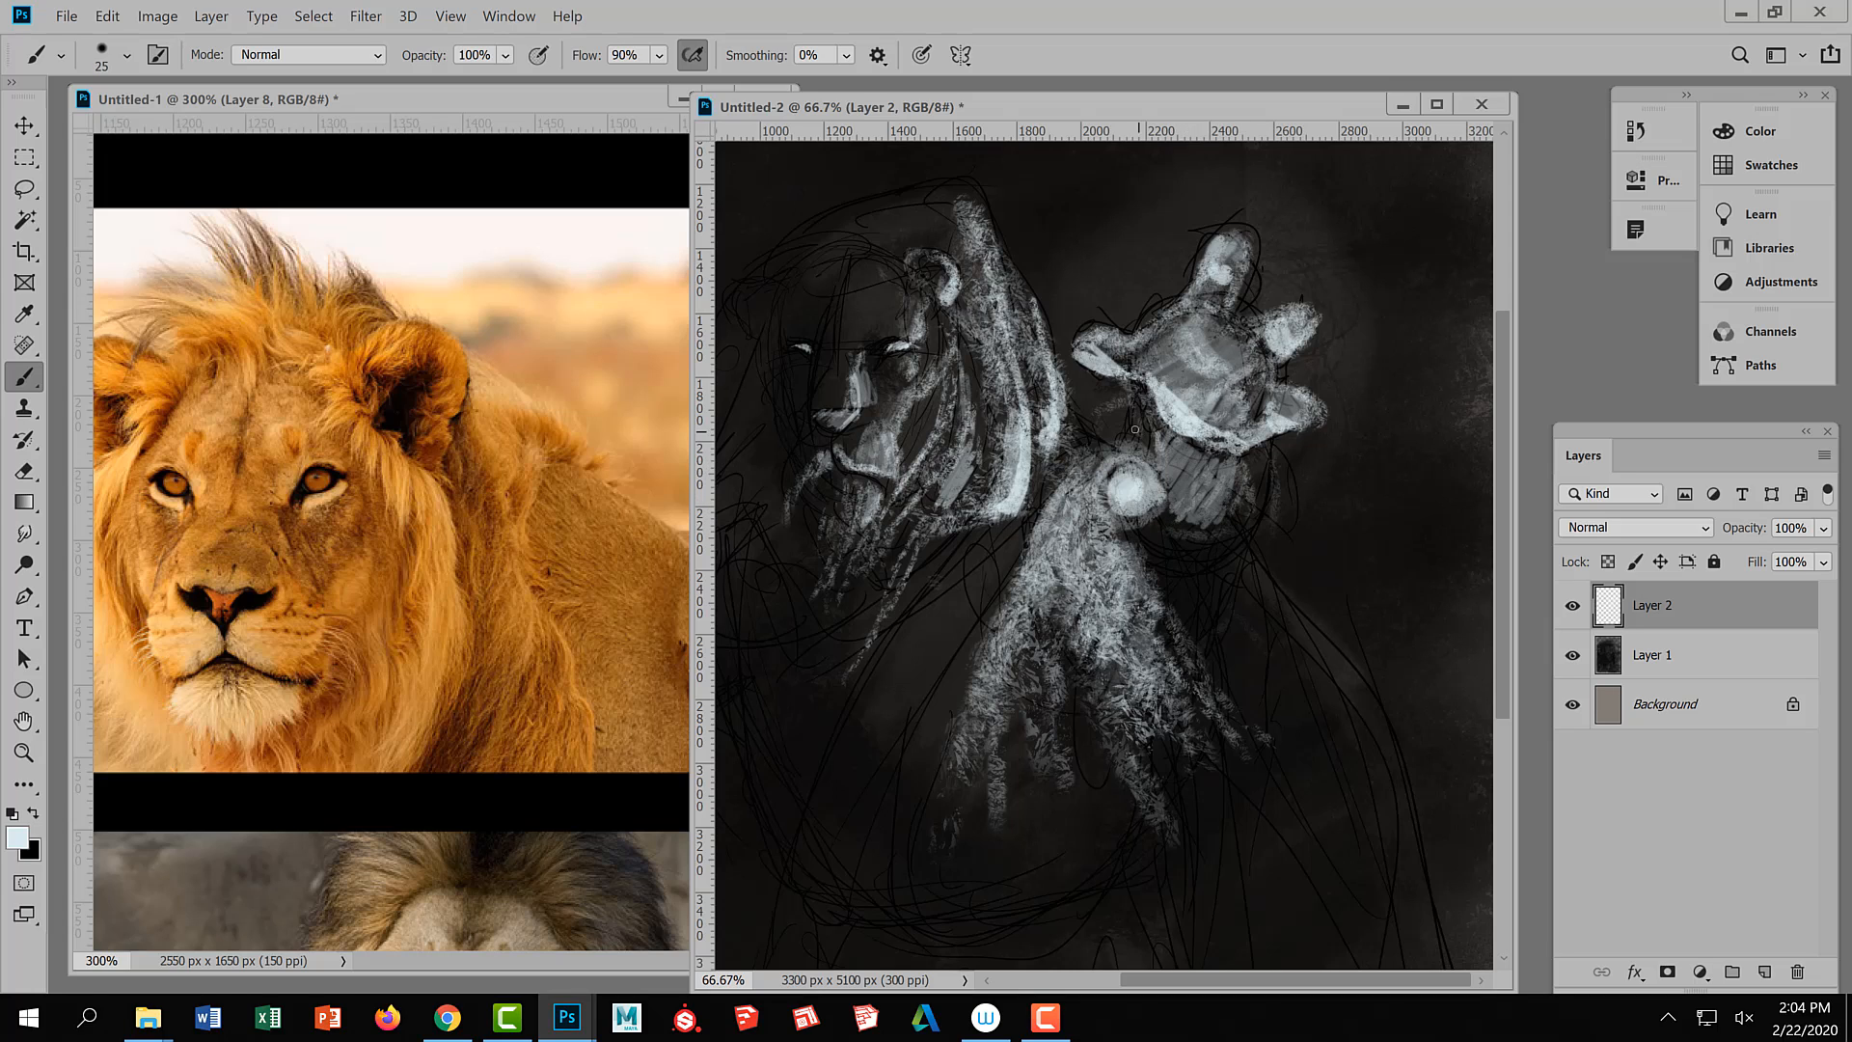
mouse_move(1151, 423)
left_mouse_down()
mouse_move(1147, 450)
mouse_move(1139, 420)
left_mouse_up()
Paint the outer edge of the sleeve hanging from the raised arm and fill its inside, enlarging the brush from 25 to 45 px
left_click(1311, 706, "ctrl+alt")
left_click_drag(1354, 695, 1317, 611)
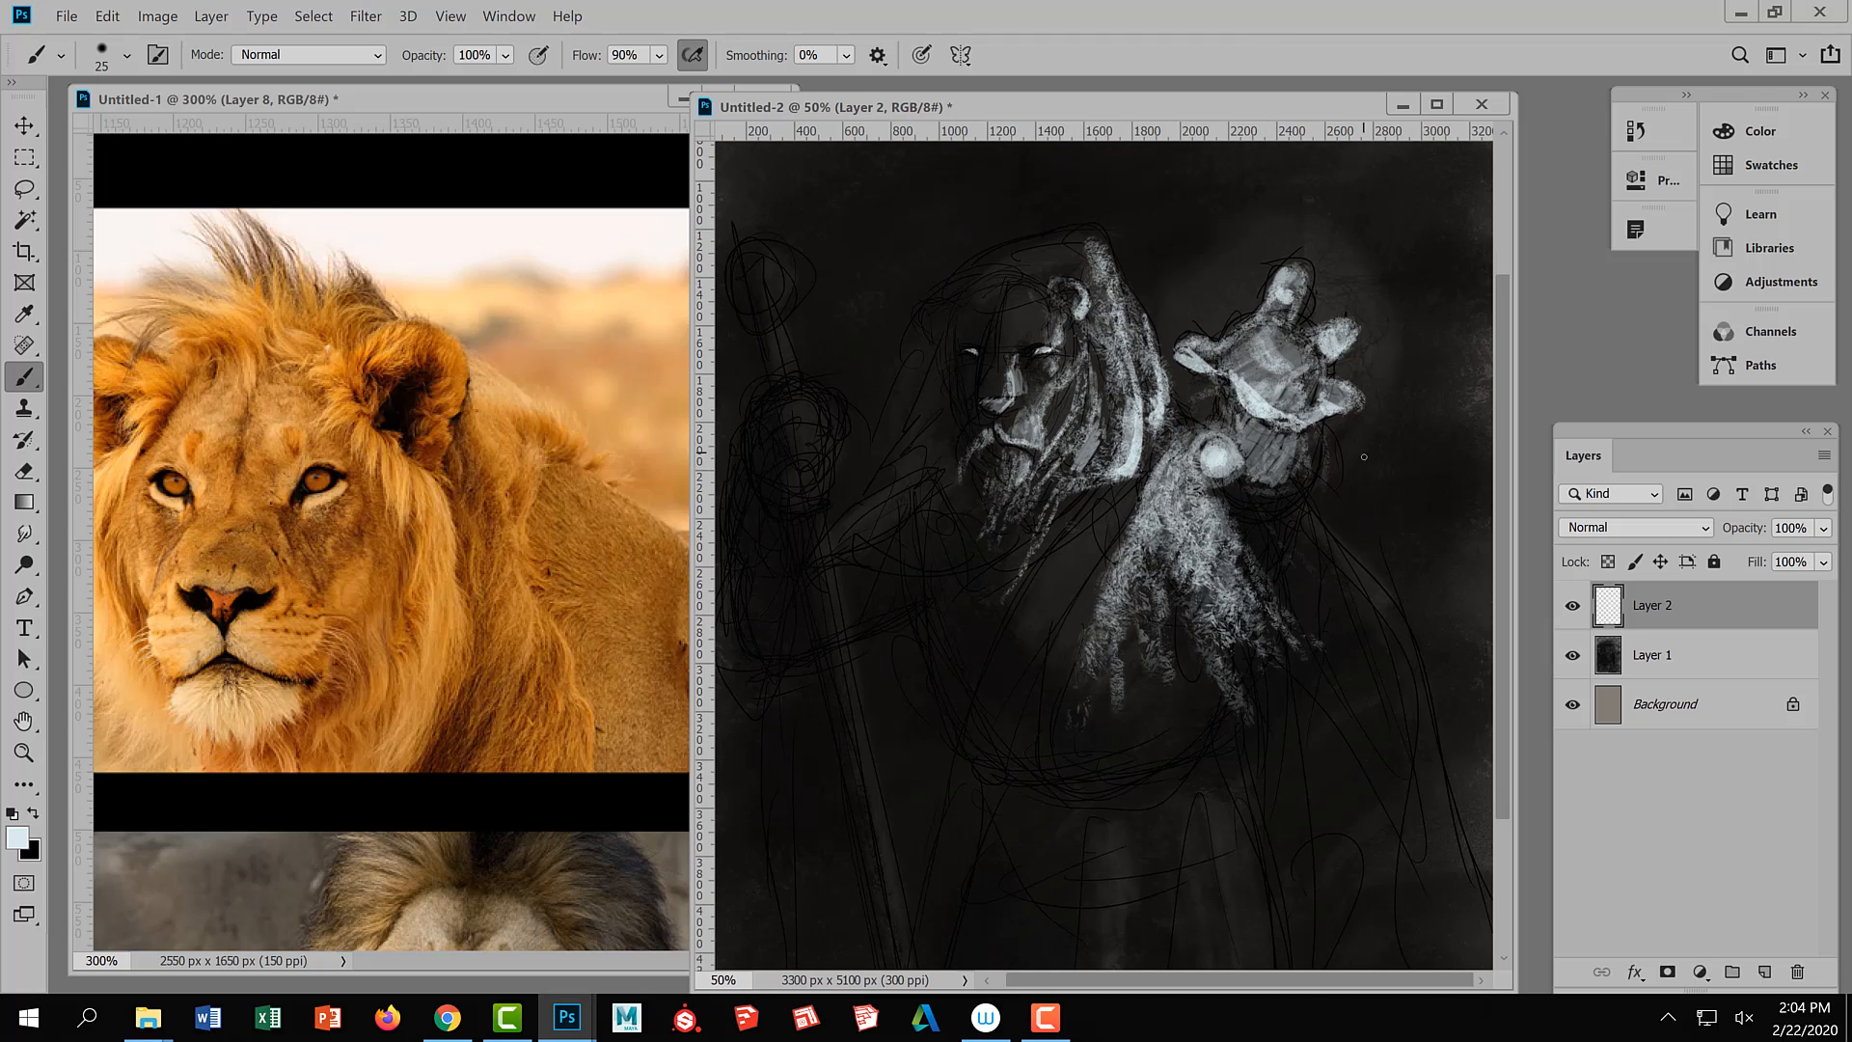
mouse_move(1318, 489)
left_mouse_down()
mouse_move(1402, 614)
mouse_move(1351, 531)
mouse_move(1406, 726)
mouse_move(1323, 506)
mouse_move(1421, 727)
left_mouse_up()
left_click_drag(1331, 521, 1438, 809)
mouse_move(1346, 527)
left_mouse_down()
mouse_move(1389, 599)
mouse_move(1423, 772)
left_mouse_up()
key("bracketright")
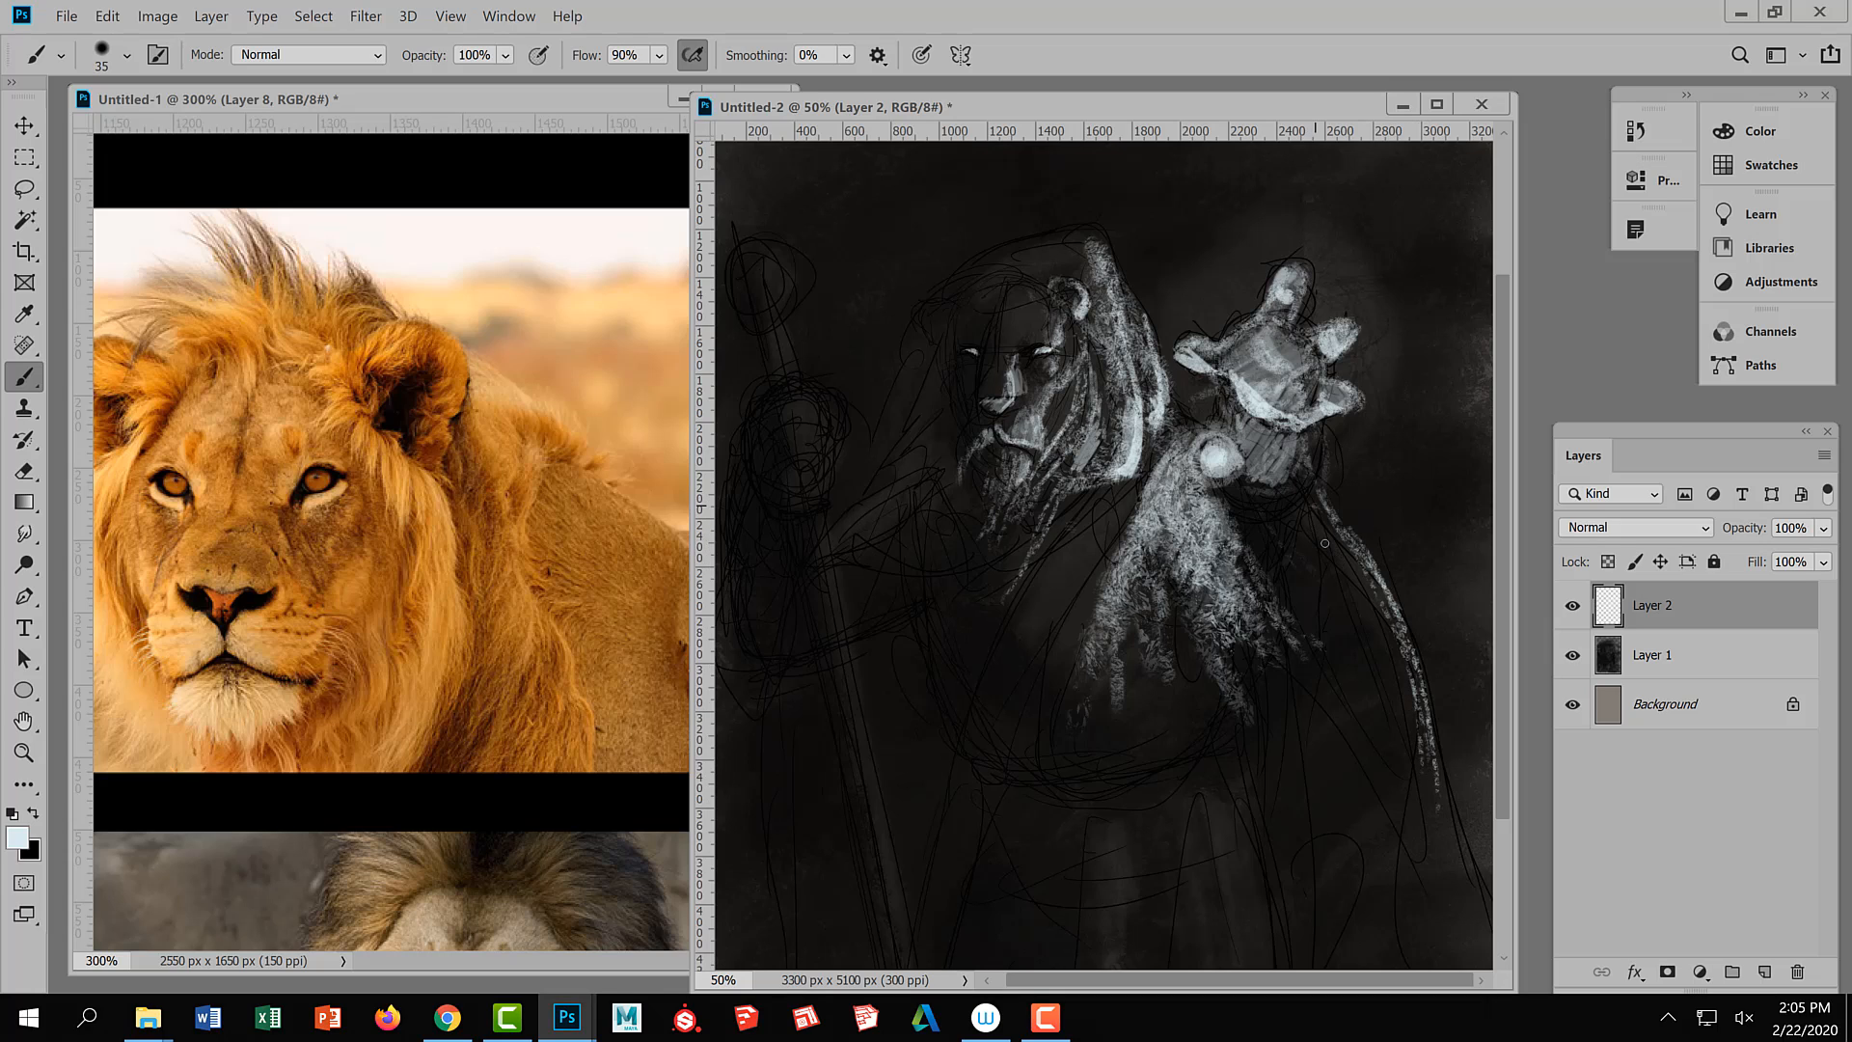
left_click_drag(1318, 510, 1324, 649)
key("bracketright")
mouse_move(1329, 557)
left_mouse_down()
mouse_move(1329, 598)
mouse_move(1360, 573)
mouse_move(1349, 645)
mouse_move(1383, 649)
mouse_move(1375, 709)
mouse_move(1406, 712)
mouse_move(1393, 752)
mouse_move(1353, 617)
mouse_move(1387, 670)
mouse_move(1372, 606)
mouse_move(1333, 528)
mouse_move(1411, 732)
mouse_move(1385, 632)
mouse_move(1402, 713)
mouse_move(1372, 643)
mouse_move(1352, 659)
mouse_move(1370, 650)
mouse_move(1420, 771)
mouse_move(1372, 597)
mouse_move(1430, 792)
mouse_move(1388, 754)
left_mouse_up()
left_click(1389, 755, "ctrl+alt")
Undo the trial strokes on the chest and paint a lit robe fold below the beard with the 45 px brush
mouse_move(1217, 597)
left_mouse_down()
mouse_move(1253, 665)
mouse_move(1186, 526)
mouse_move(1232, 601)
mouse_move(1198, 511)
mouse_move(1246, 624)
mouse_move(1332, 722)
mouse_move(1301, 733)
mouse_move(1332, 797)
mouse_move(1288, 692)
mouse_move(1327, 745)
mouse_move(1183, 644)
left_mouse_up()
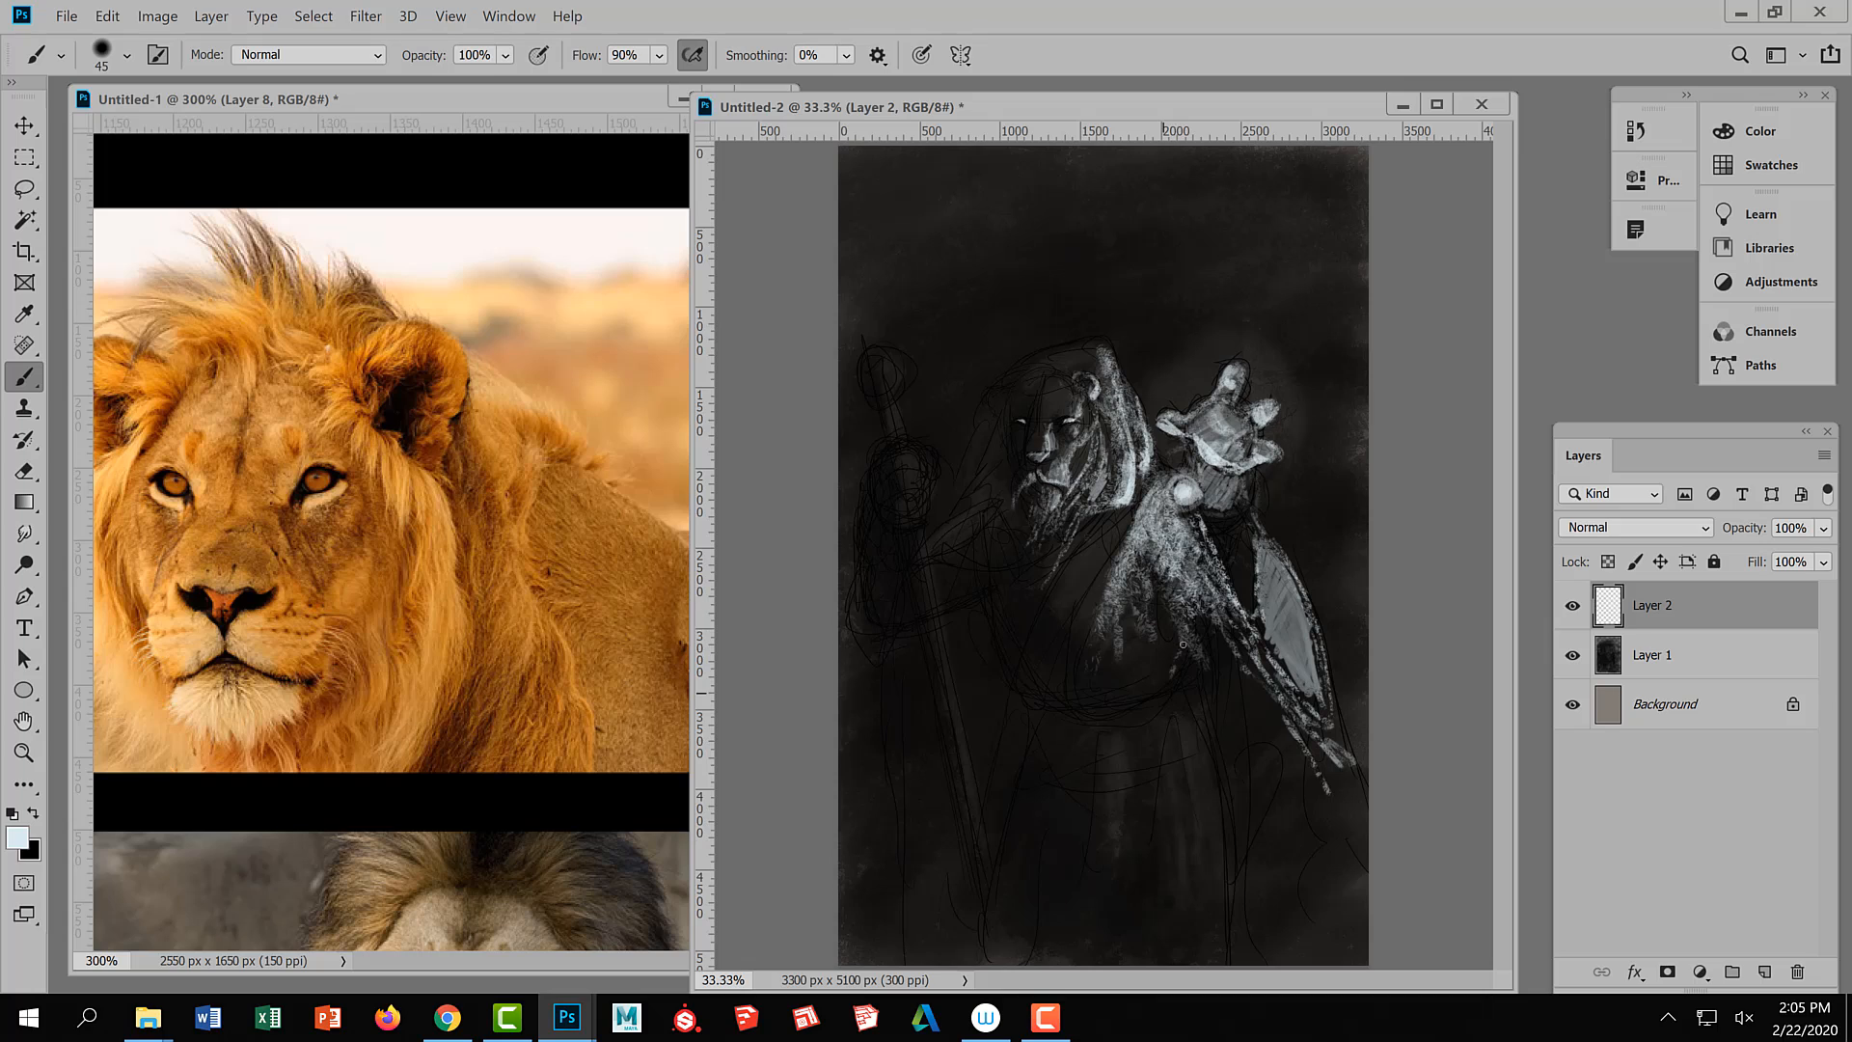
mouse_move(1082, 592)
left_mouse_down()
mouse_move(1122, 523)
mouse_move(1068, 614)
left_mouse_up()
key("ctrl+z")
key("ctrl+z")
mouse_move(1127, 522)
left_mouse_down()
mouse_move(1066, 614)
mouse_move(1100, 545)
mouse_move(1053, 597)
mouse_move(1104, 541)
mouse_move(1071, 603)
left_mouse_up()
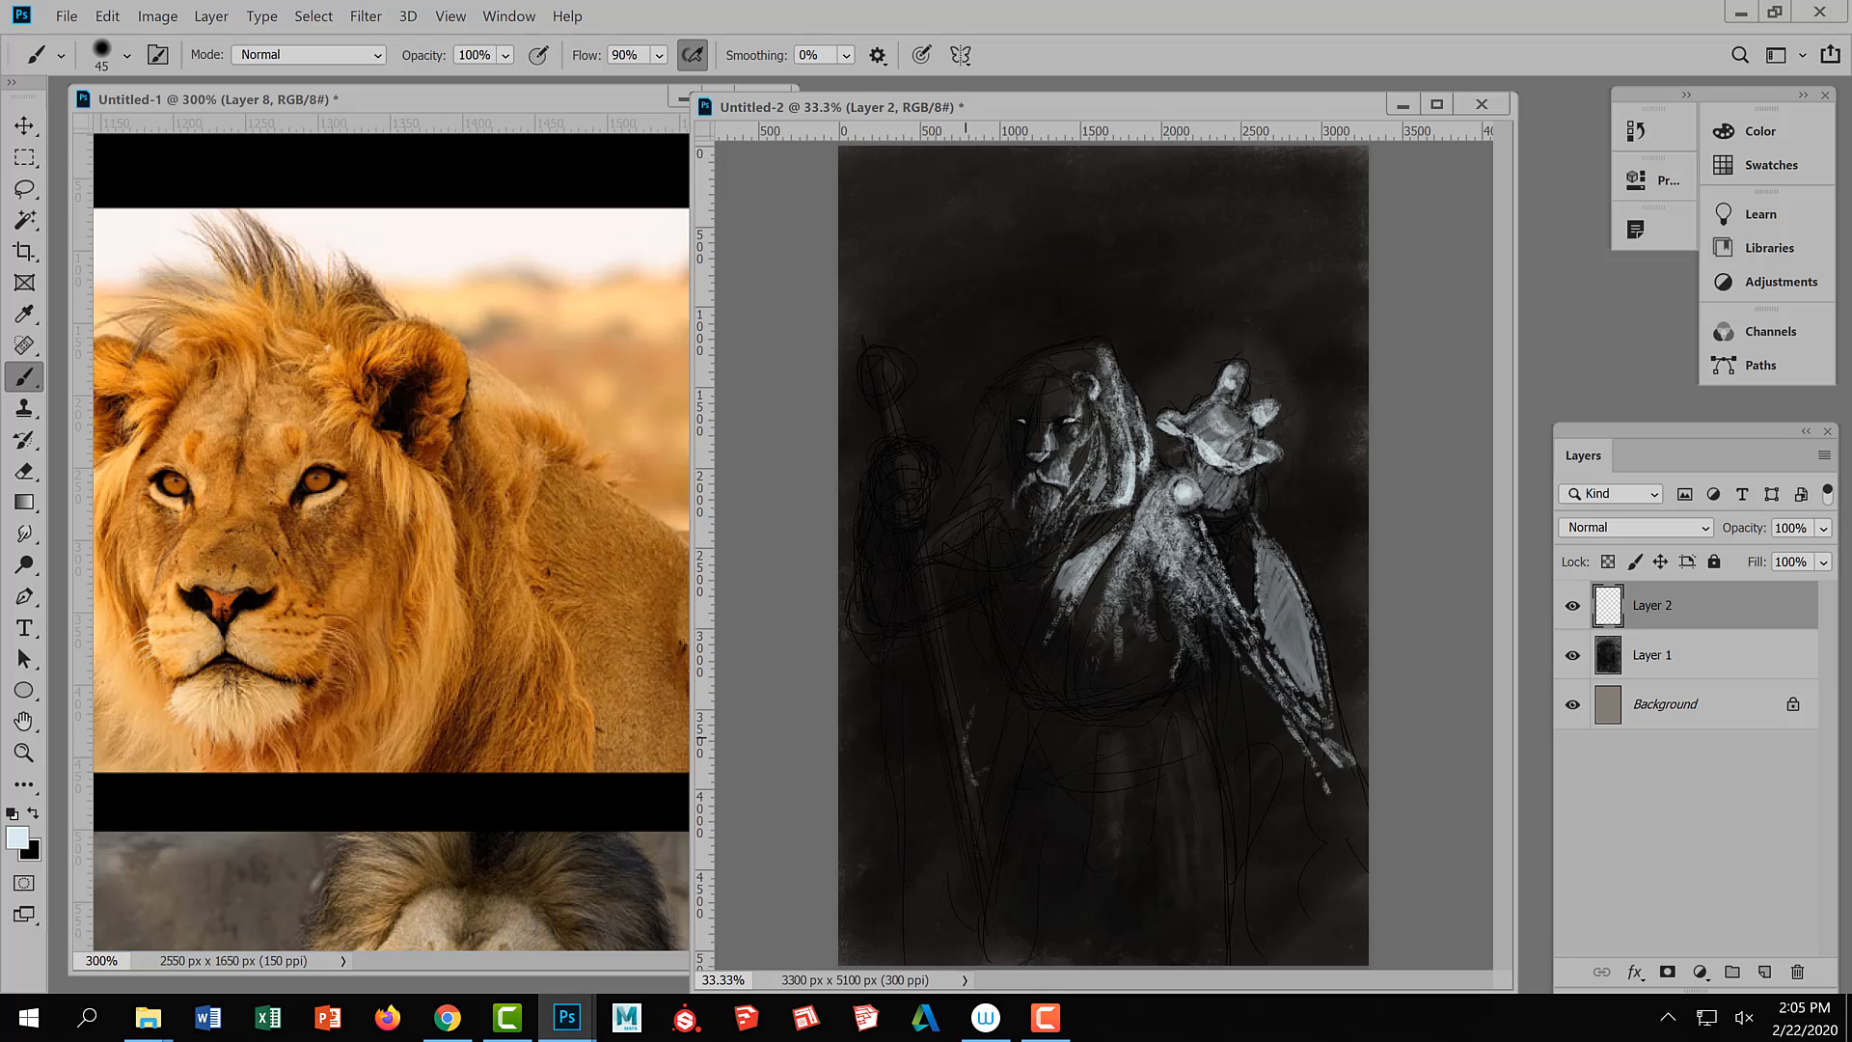
Paint highlights at the hip near the staff, on the belt and down the hanging sash, enlarging the brush to 70 px
mouse_move(1009, 708)
left_mouse_down()
mouse_move(1037, 719)
mouse_move(990, 685)
mouse_move(1039, 714)
mouse_move(1007, 743)
mouse_move(990, 712)
mouse_move(1001, 737)
mouse_move(1027, 716)
mouse_move(1015, 752)
mouse_move(1056, 715)
mouse_move(1038, 733)
mouse_move(990, 677)
mouse_move(988, 711)
left_mouse_up()
key("bracketright")
key("bracketright")
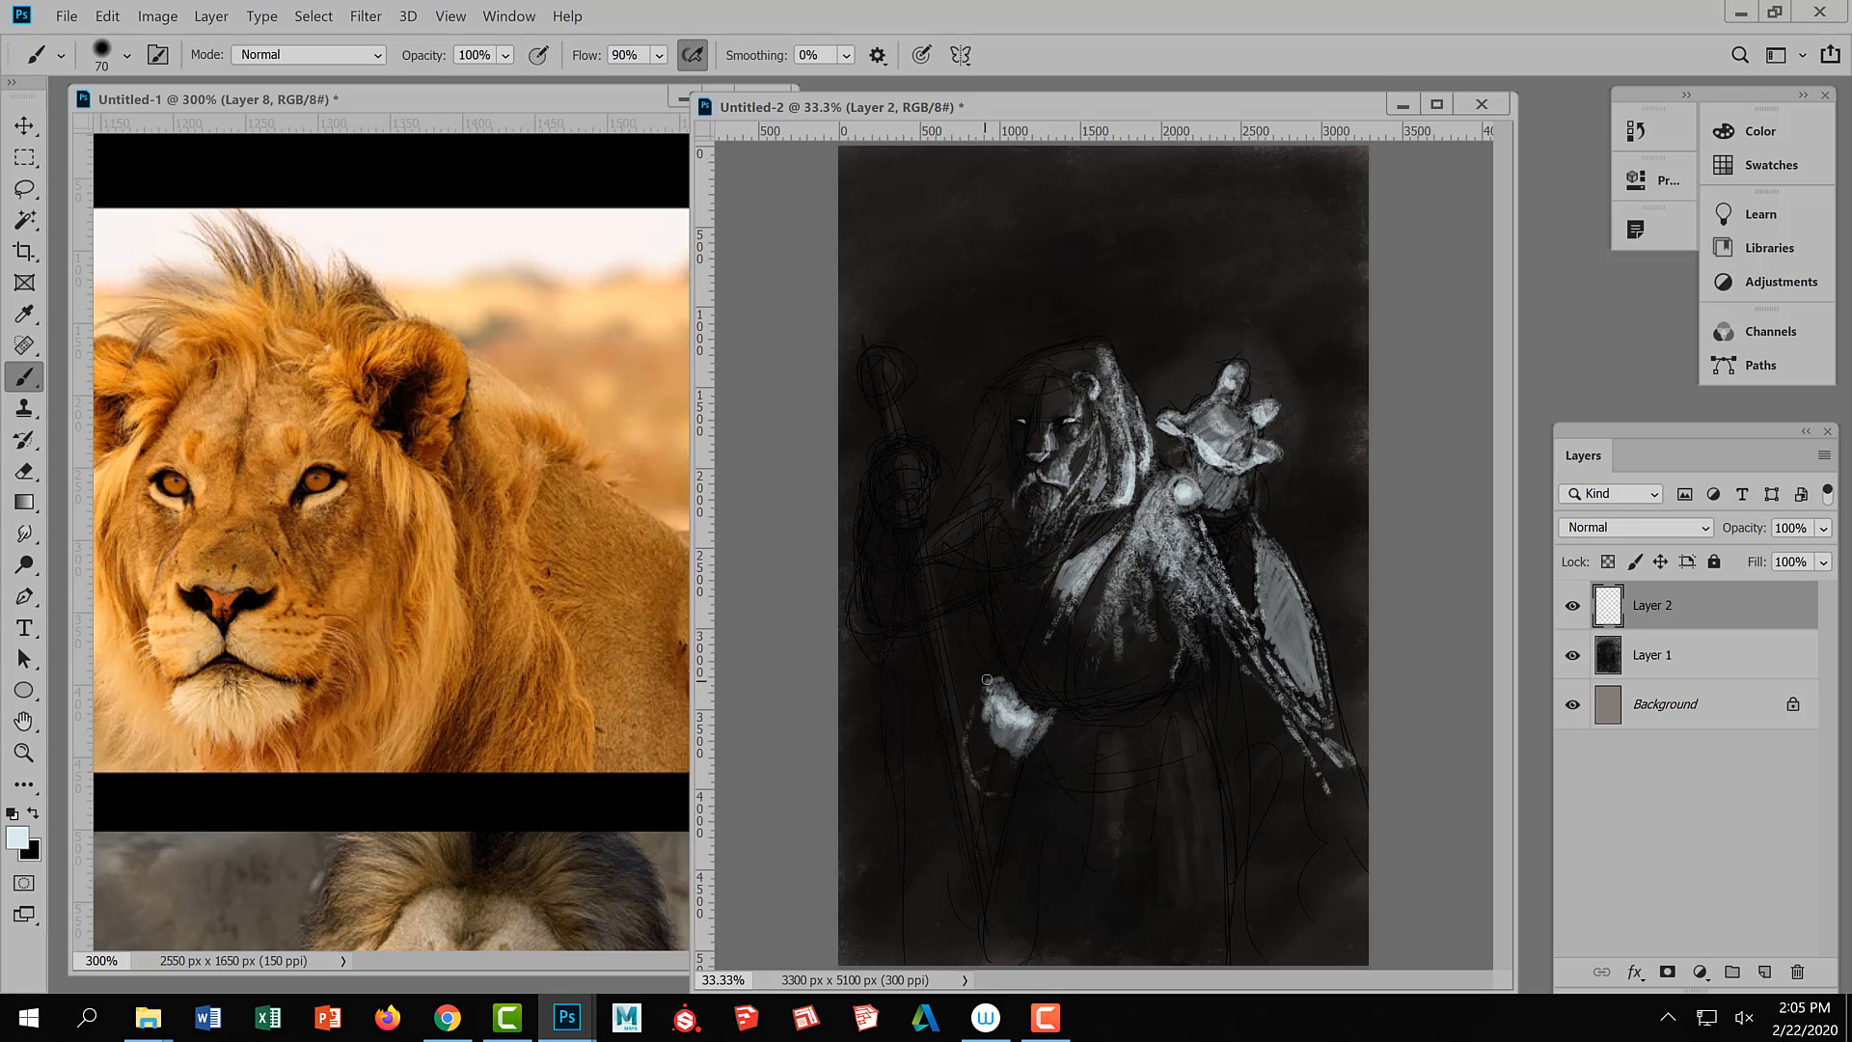
mouse_move(1107, 721)
left_mouse_down()
mouse_move(1182, 710)
mouse_move(1154, 701)
mouse_move(1172, 699)
mouse_move(1153, 692)
mouse_move(1161, 678)
mouse_move(1169, 706)
mouse_move(1157, 658)
mouse_move(1143, 652)
mouse_move(1169, 723)
mouse_move(1226, 804)
mouse_move(1186, 718)
mouse_move(1253, 868)
mouse_move(1150, 675)
mouse_move(1087, 722)
left_mouse_up()
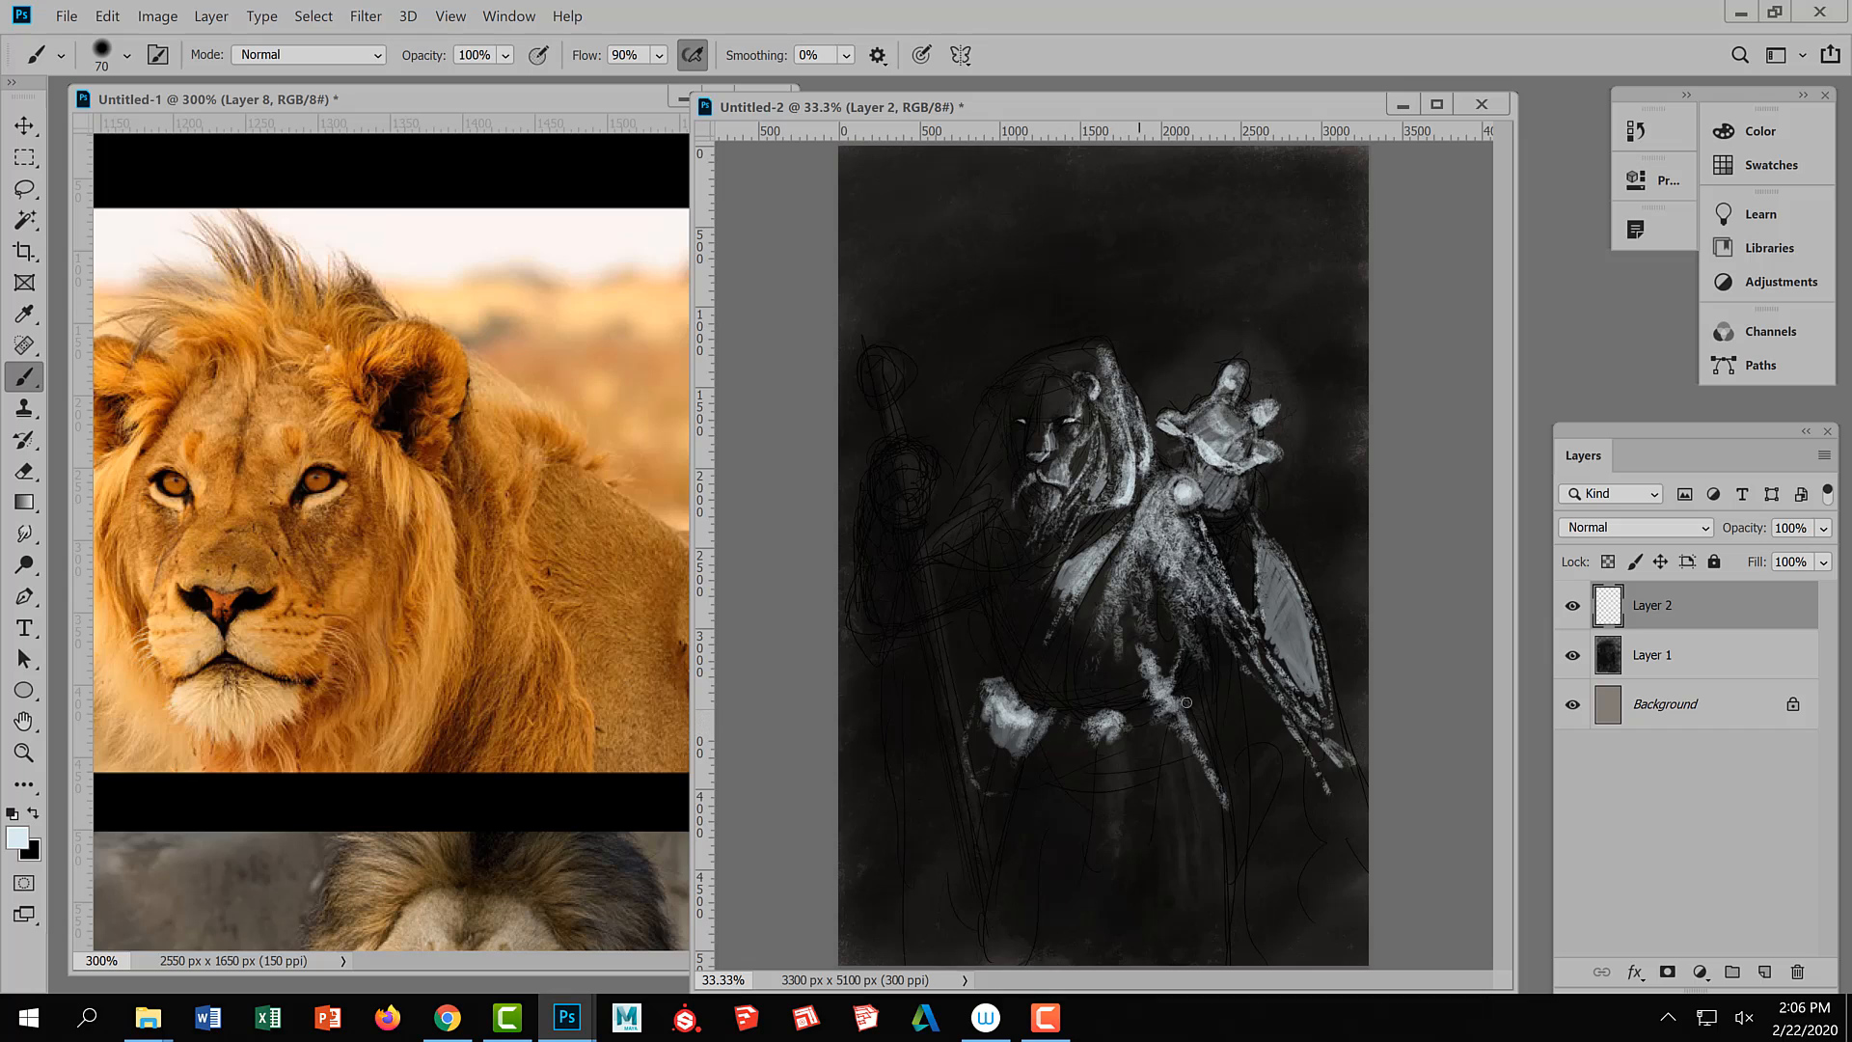
Paint a thin highlight along the staff's shaft below the gripping hand with a 35 px brush
key("bracketleft")
key("bracketleft")
key("bracketleft")
key("bracketleft")
key("bracketleft")
left_click_drag(916, 538, 930, 612)
mouse_move(919, 538)
left_mouse_down()
mouse_move(954, 699)
mouse_move(949, 682)
left_mouse_up()
left_click_drag(928, 599, 944, 631)
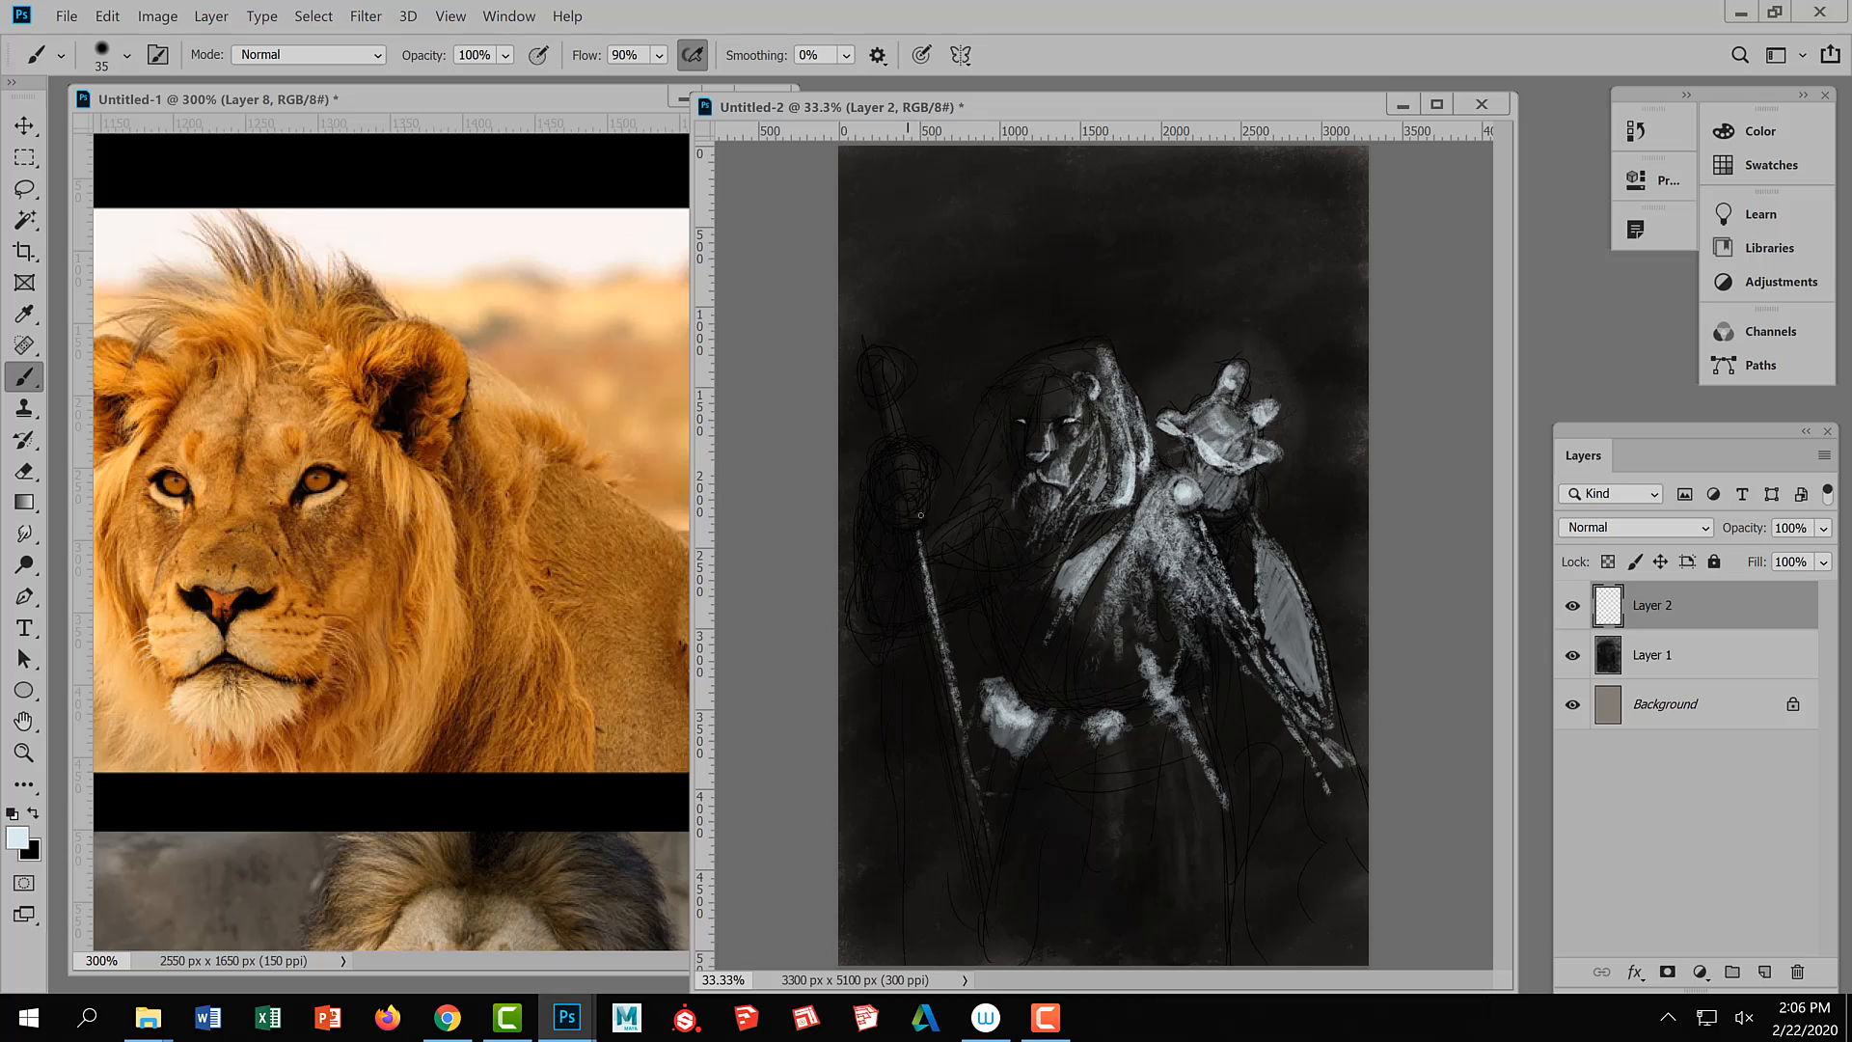
Paint light on the fingers and knuckles of the hand gripping the staff
left_click_drag(910, 500, 926, 511)
mouse_move(938, 496)
left_mouse_down()
mouse_move(906, 471)
mouse_move(923, 490)
mouse_move(903, 494)
mouse_move(929, 466)
mouse_move(909, 447)
left_mouse_up()
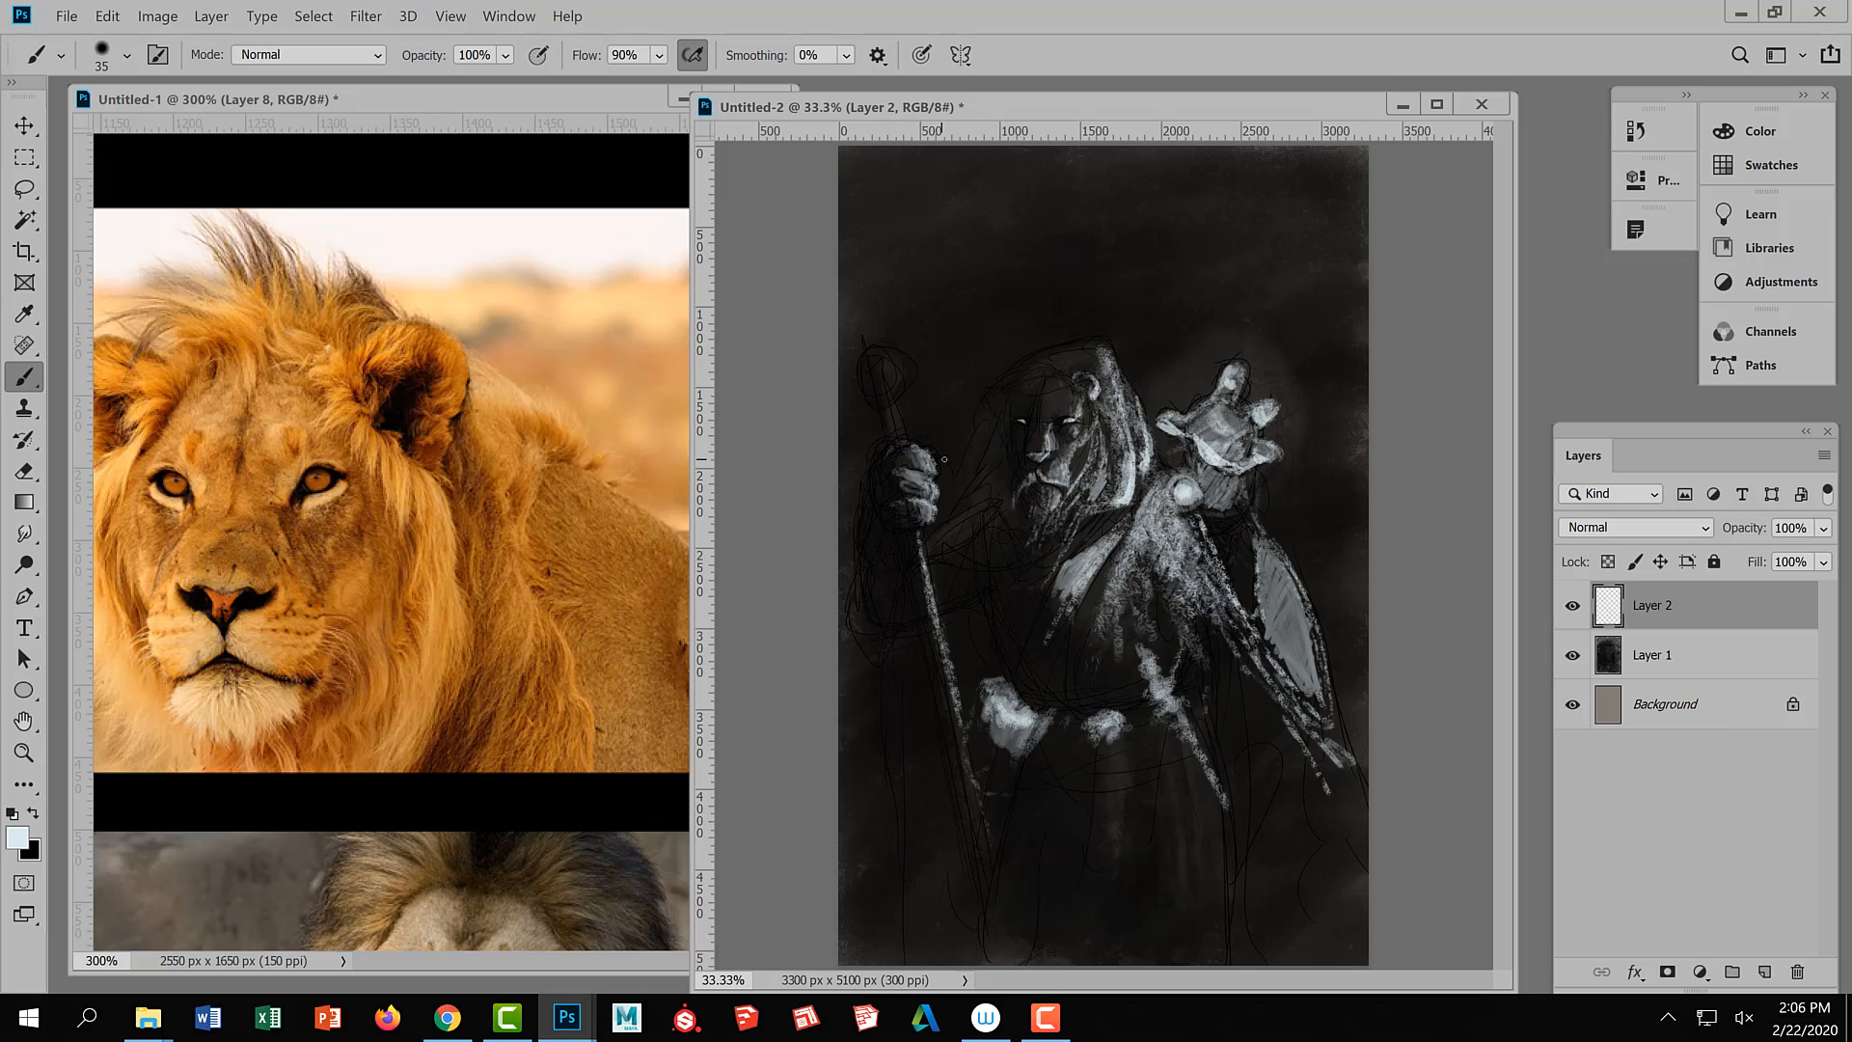
mouse_move(944, 459)
left_mouse_down()
mouse_move(945, 475)
mouse_move(902, 474)
mouse_move(899, 451)
mouse_move(899, 502)
left_mouse_up()
Paint highlights on the staff above the gripping hand and around its rounded head
left_click_drag(898, 391, 906, 427)
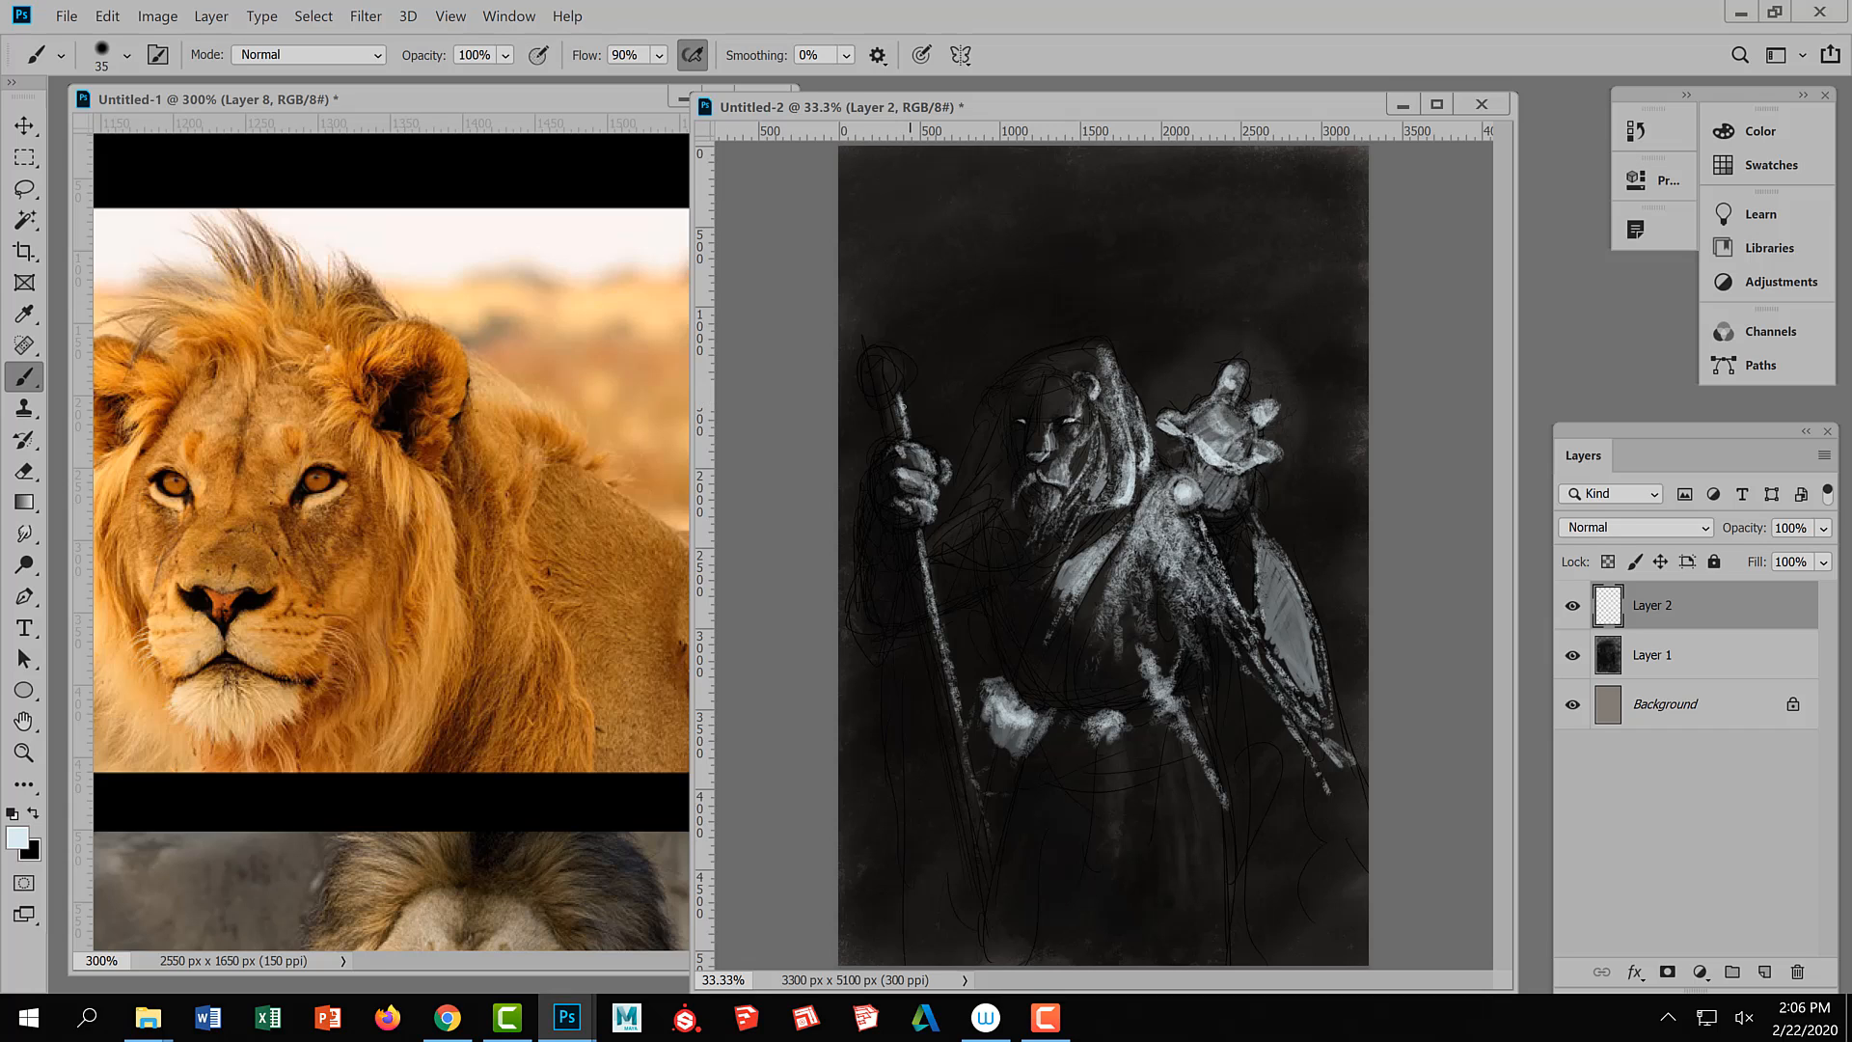
mouse_move(899, 398)
left_mouse_down()
mouse_move(903, 424)
mouse_move(906, 376)
mouse_move(874, 344)
left_mouse_up()
mouse_move(900, 365)
left_mouse_down()
mouse_move(895, 335)
mouse_move(870, 334)
left_mouse_up()
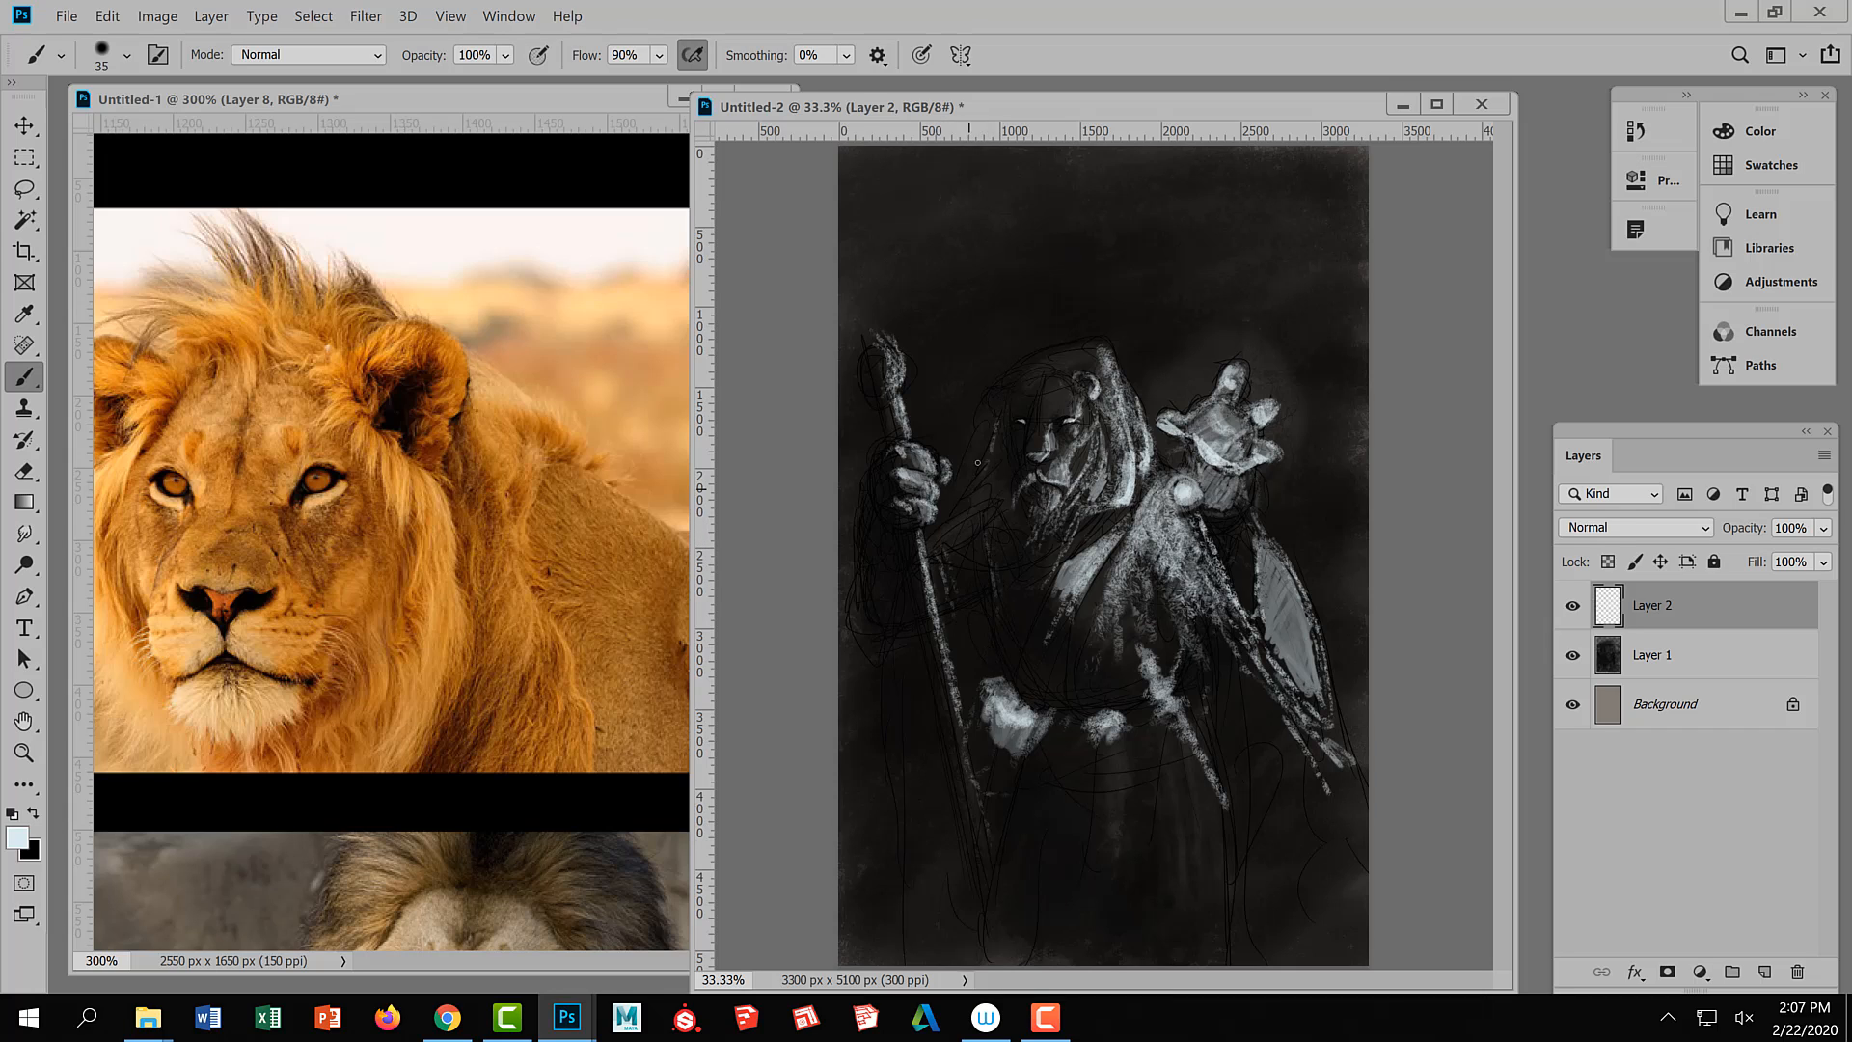
Paint light on the far ear, the mane beside it, and the shoulder and sleeve of the staff-holding arm
mouse_move(979, 480)
left_mouse_down()
mouse_move(966, 526)
mouse_move(1003, 432)
mouse_move(1009, 460)
left_mouse_up()
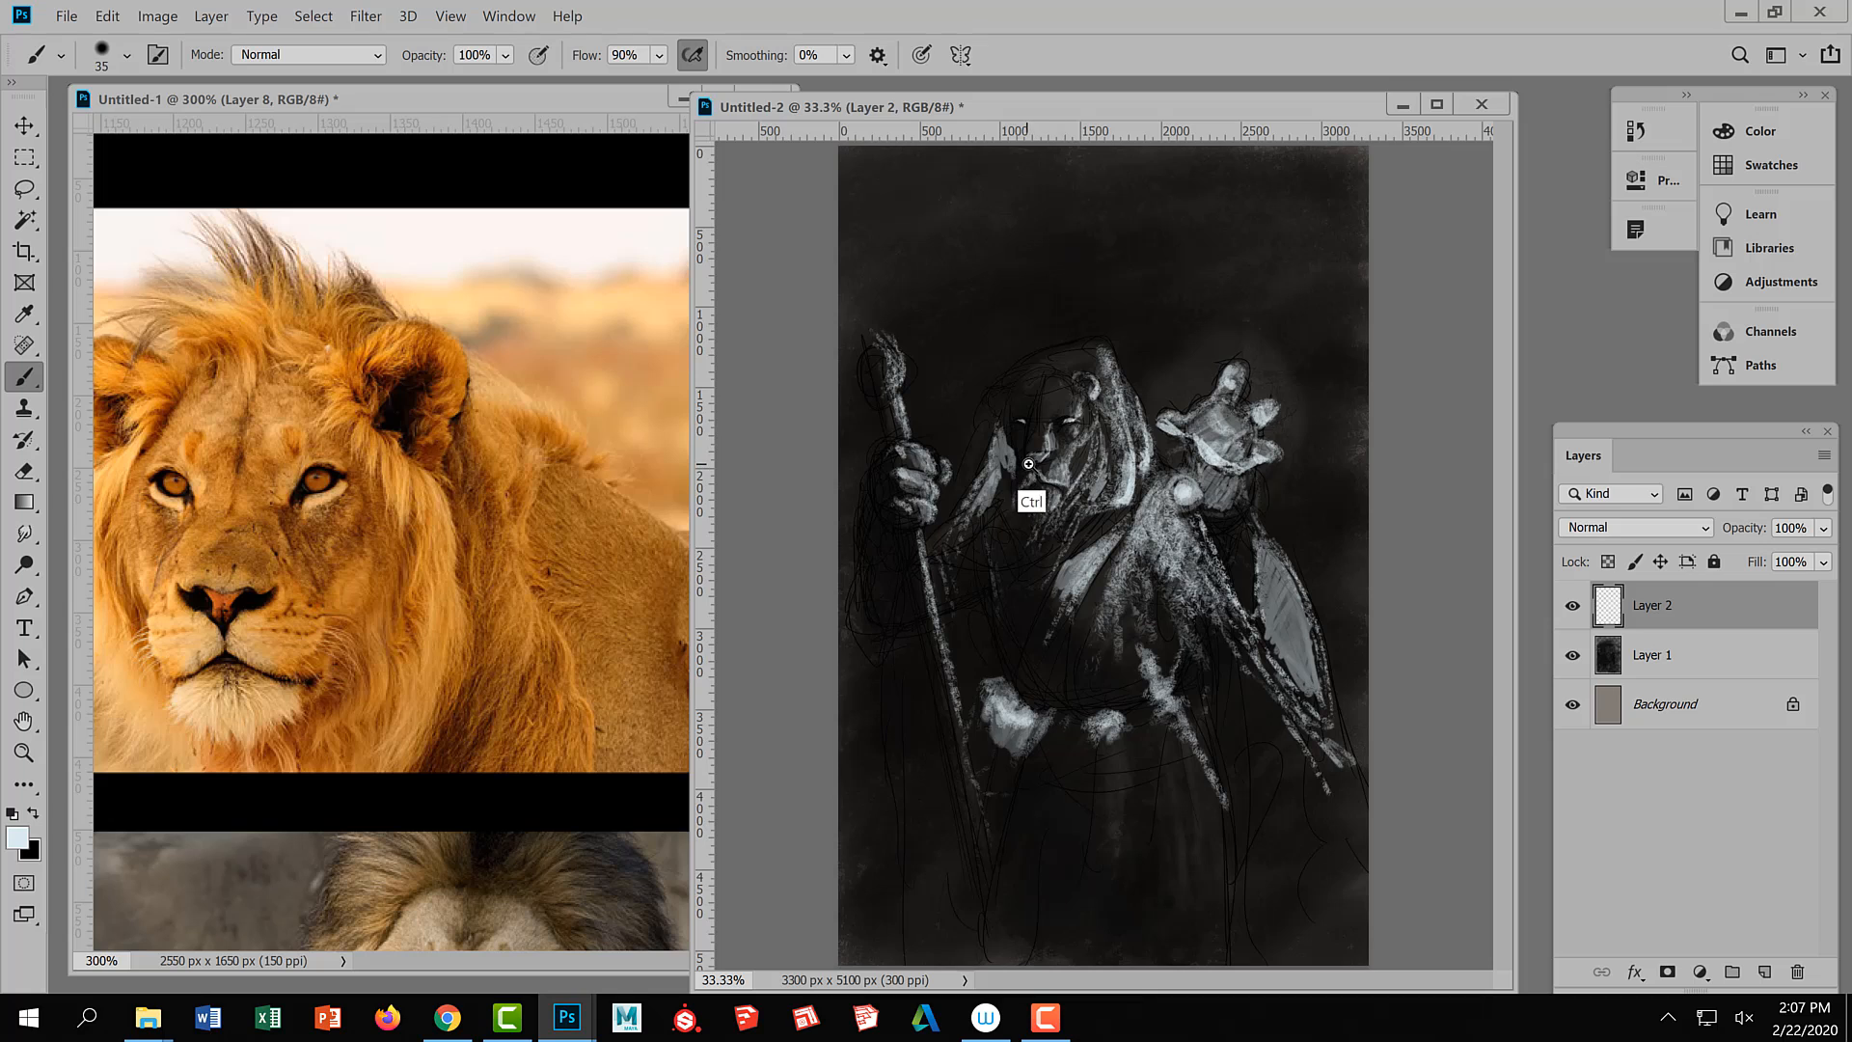
left_click(1012, 465, "ctrl")
left_click(1012, 466, "ctrl")
left_click_drag(946, 440, 948, 315)
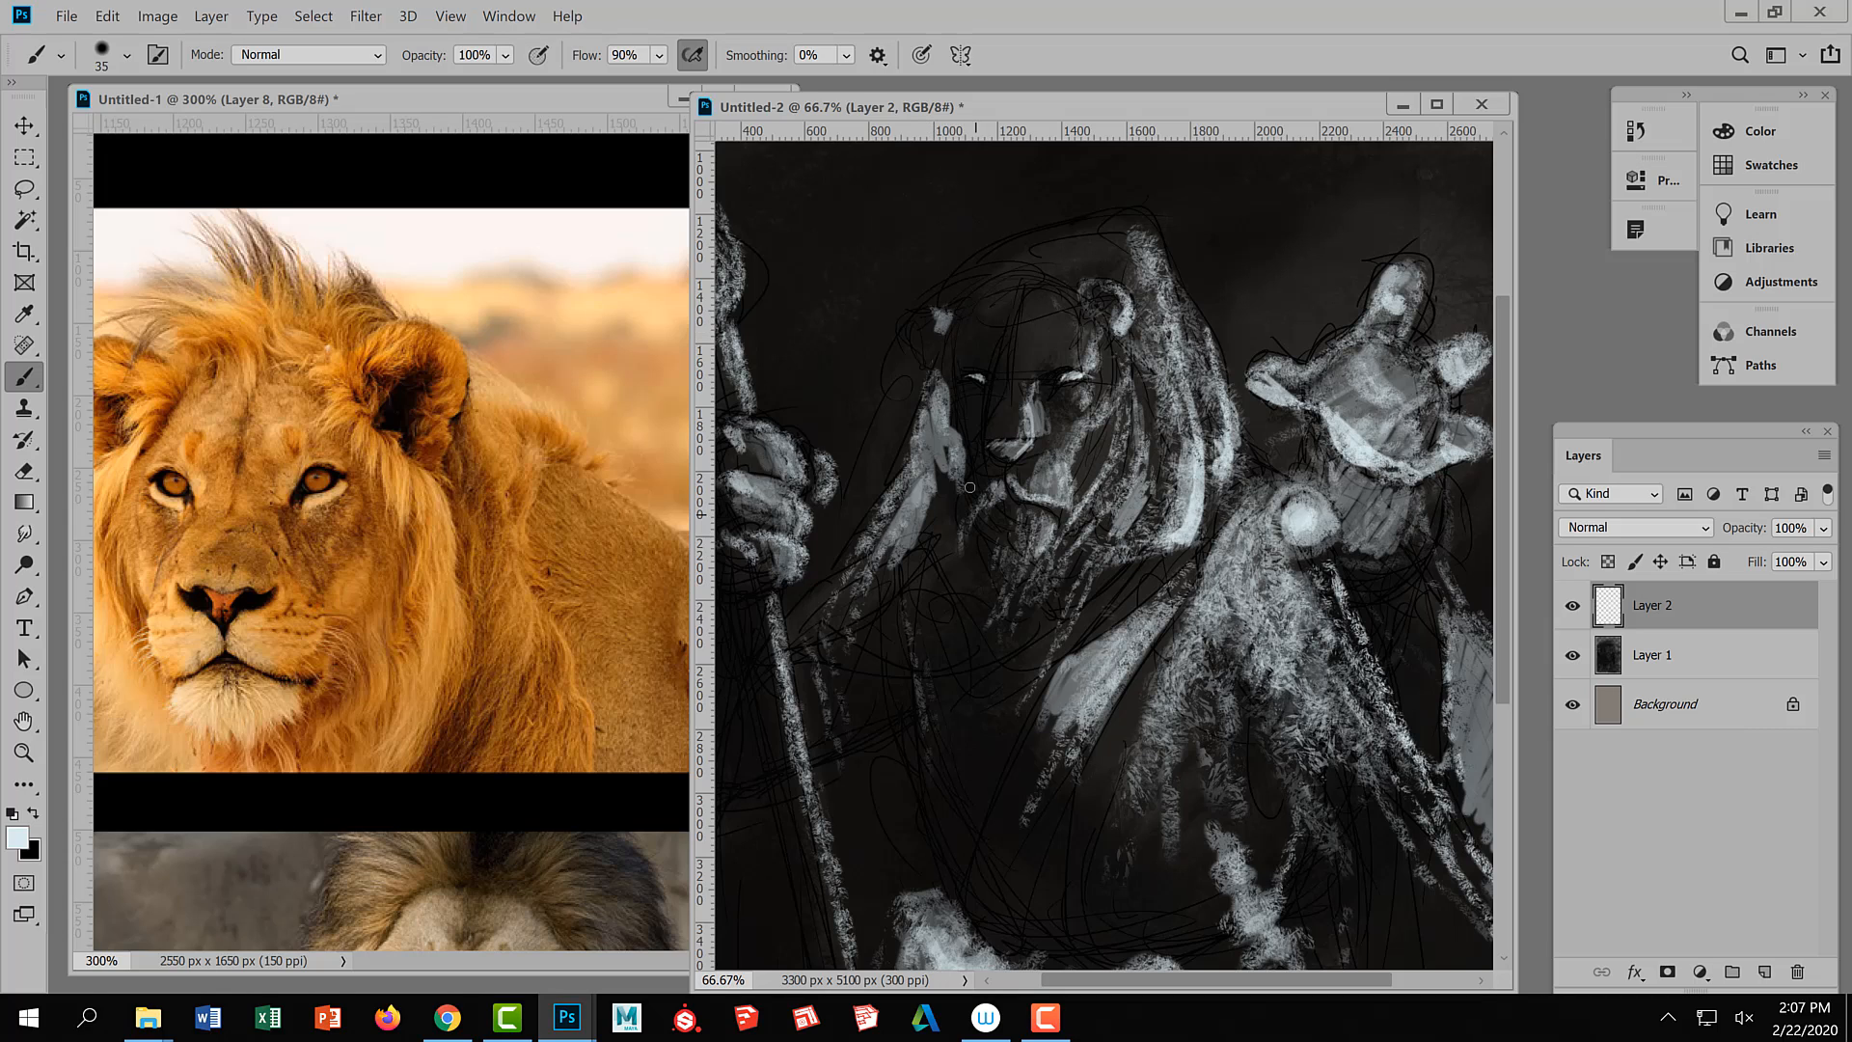
mouse_move(945, 451)
left_mouse_down()
mouse_move(931, 518)
mouse_move(937, 463)
mouse_move(982, 588)
mouse_move(974, 534)
mouse_move(941, 680)
mouse_move(962, 661)
mouse_move(960, 605)
mouse_move(953, 618)
mouse_move(940, 533)
mouse_move(915, 642)
mouse_move(921, 526)
mouse_move(912, 768)
mouse_move(947, 632)
mouse_move(928, 671)
mouse_move(963, 636)
mouse_move(919, 685)
mouse_move(935, 556)
mouse_move(903, 675)
mouse_move(975, 604)
mouse_move(933, 685)
mouse_move(916, 559)
mouse_move(914, 625)
mouse_move(934, 525)
mouse_move(922, 601)
mouse_move(921, 543)
mouse_move(895, 518)
mouse_move(875, 552)
mouse_move(892, 674)
left_mouse_up()
key("ctrl+minus")
key("ctrl+minus")
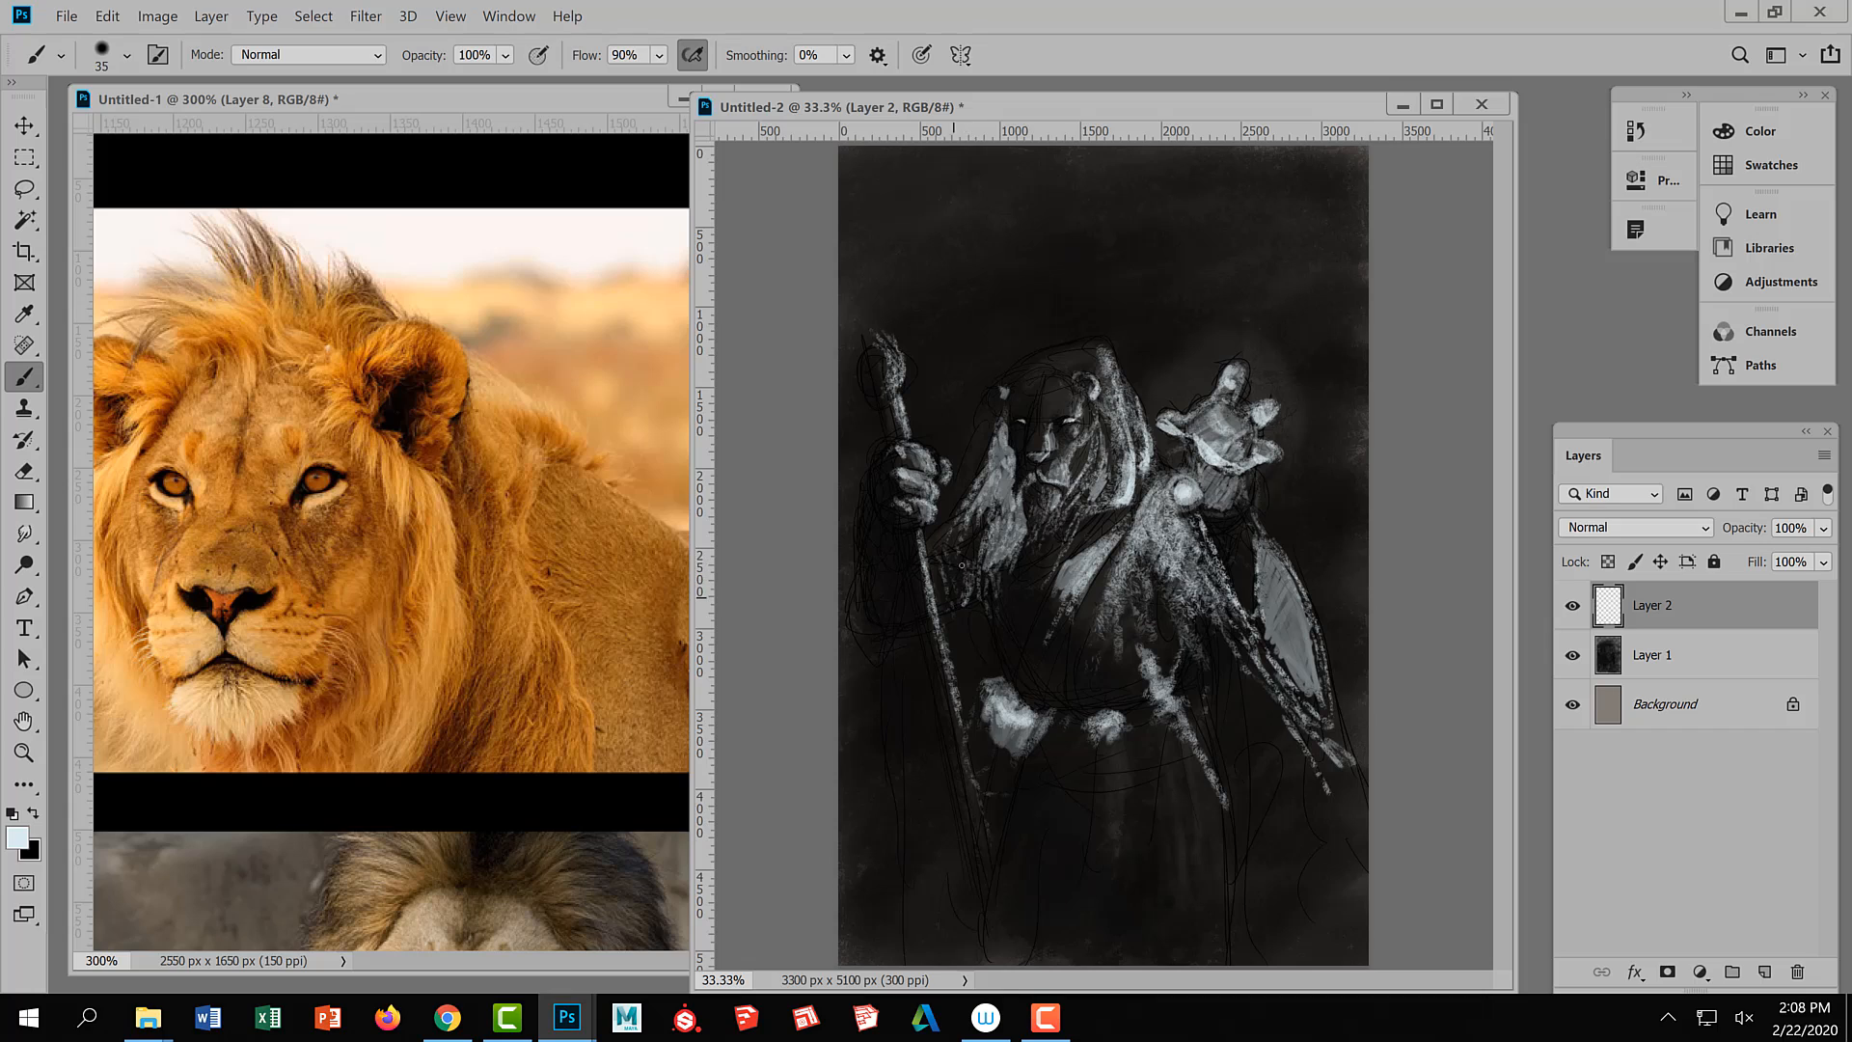
mouse_move(956, 567)
left_mouse_down()
mouse_move(946, 610)
mouse_move(973, 562)
left_mouse_up()
Paint long vertical light folds down the robe's skirt below the belt with a 70 px brush
mouse_move(1153, 712)
left_mouse_down()
mouse_move(1154, 923)
mouse_move(1143, 729)
mouse_move(1144, 901)
left_mouse_up()
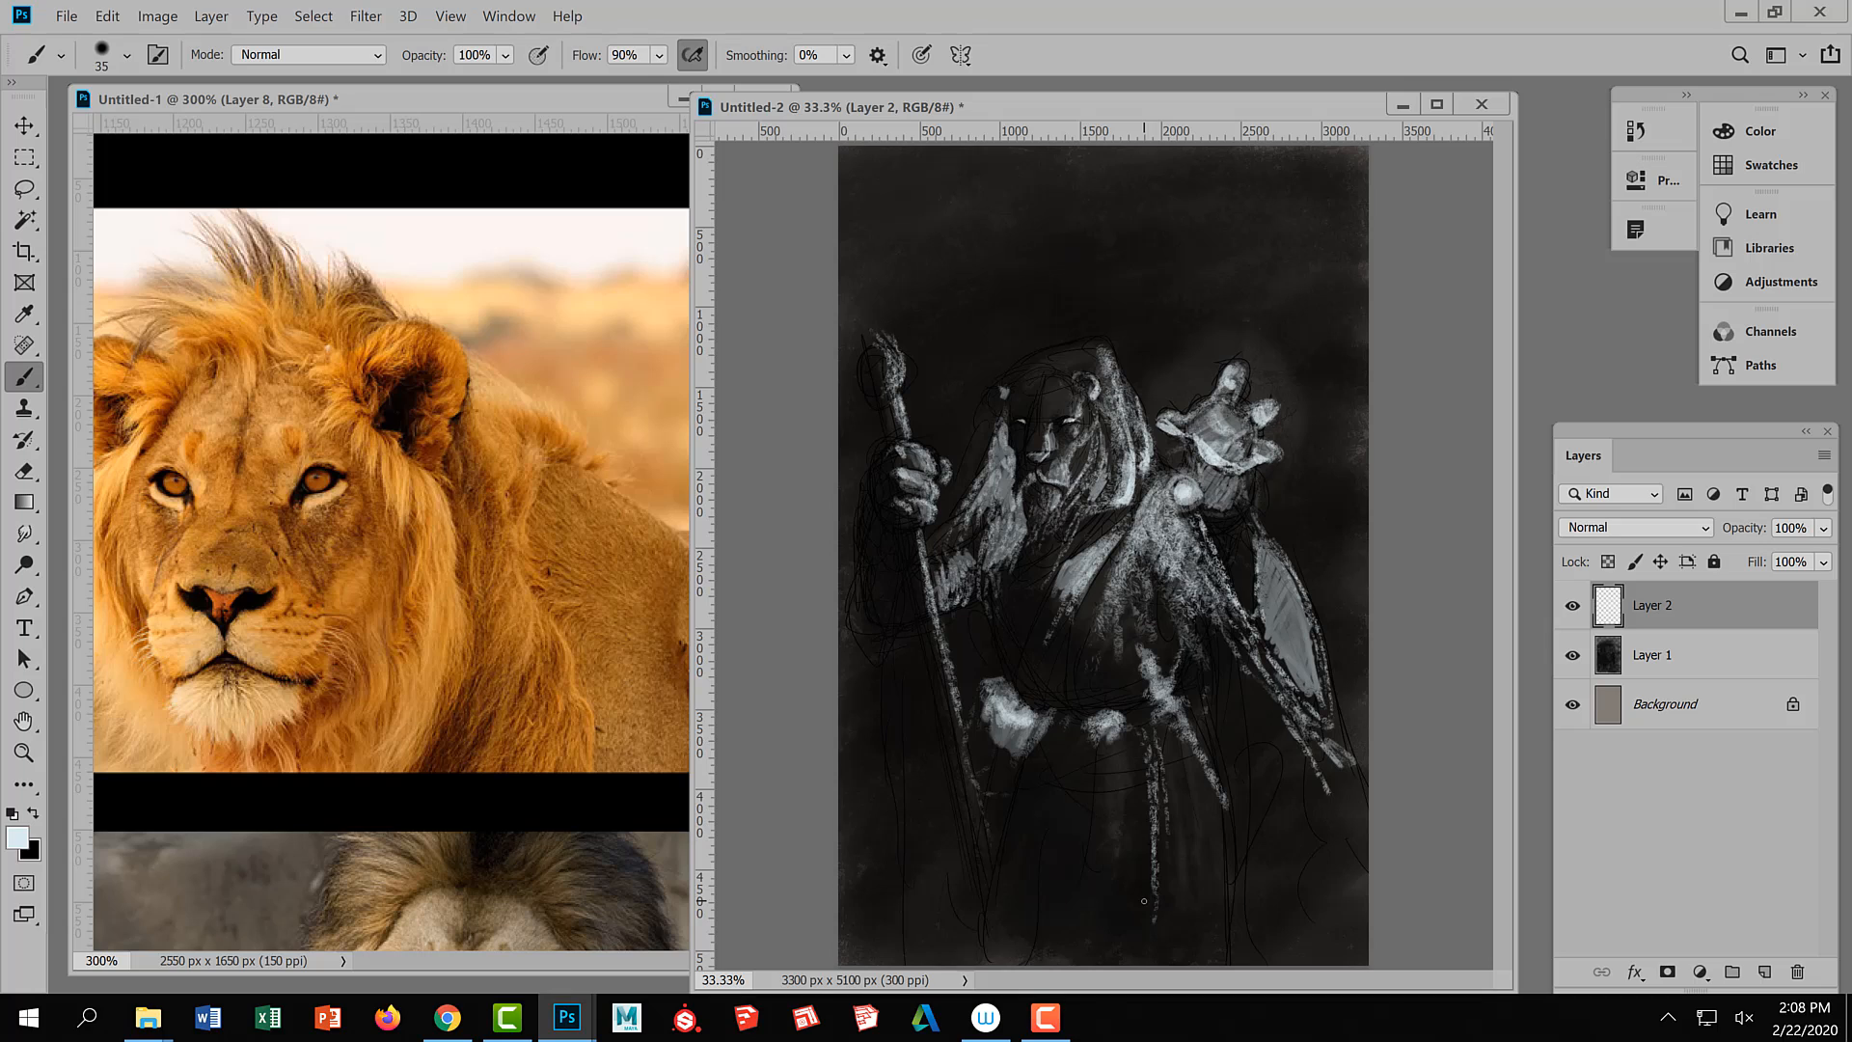
key("bracketright")
key("bracketright")
key("bracketright")
key("bracketright")
key("bracketright")
mouse_move(1157, 735)
left_mouse_down()
mouse_move(1176, 832)
mouse_move(1179, 763)
mouse_move(1198, 858)
left_mouse_up()
key("ctrl+z")
mouse_move(1168, 741)
left_mouse_down()
mouse_move(1184, 836)
mouse_move(1169, 862)
mouse_move(1204, 837)
mouse_move(1196, 793)
mouse_move(1220, 889)
mouse_move(1185, 801)
mouse_move(1152, 864)
mouse_move(1138, 744)
mouse_move(1128, 847)
mouse_move(1124, 757)
mouse_move(1092, 772)
mouse_move(1107, 772)
mouse_move(1079, 745)
mouse_move(1106, 823)
mouse_move(1131, 773)
mouse_move(1127, 827)
mouse_move(1146, 792)
mouse_move(1134, 761)
mouse_move(1118, 815)
mouse_move(1104, 802)
mouse_move(1101, 942)
mouse_move(1069, 738)
mouse_move(1073, 856)
mouse_move(1051, 764)
mouse_move(1049, 851)
left_mouse_up()
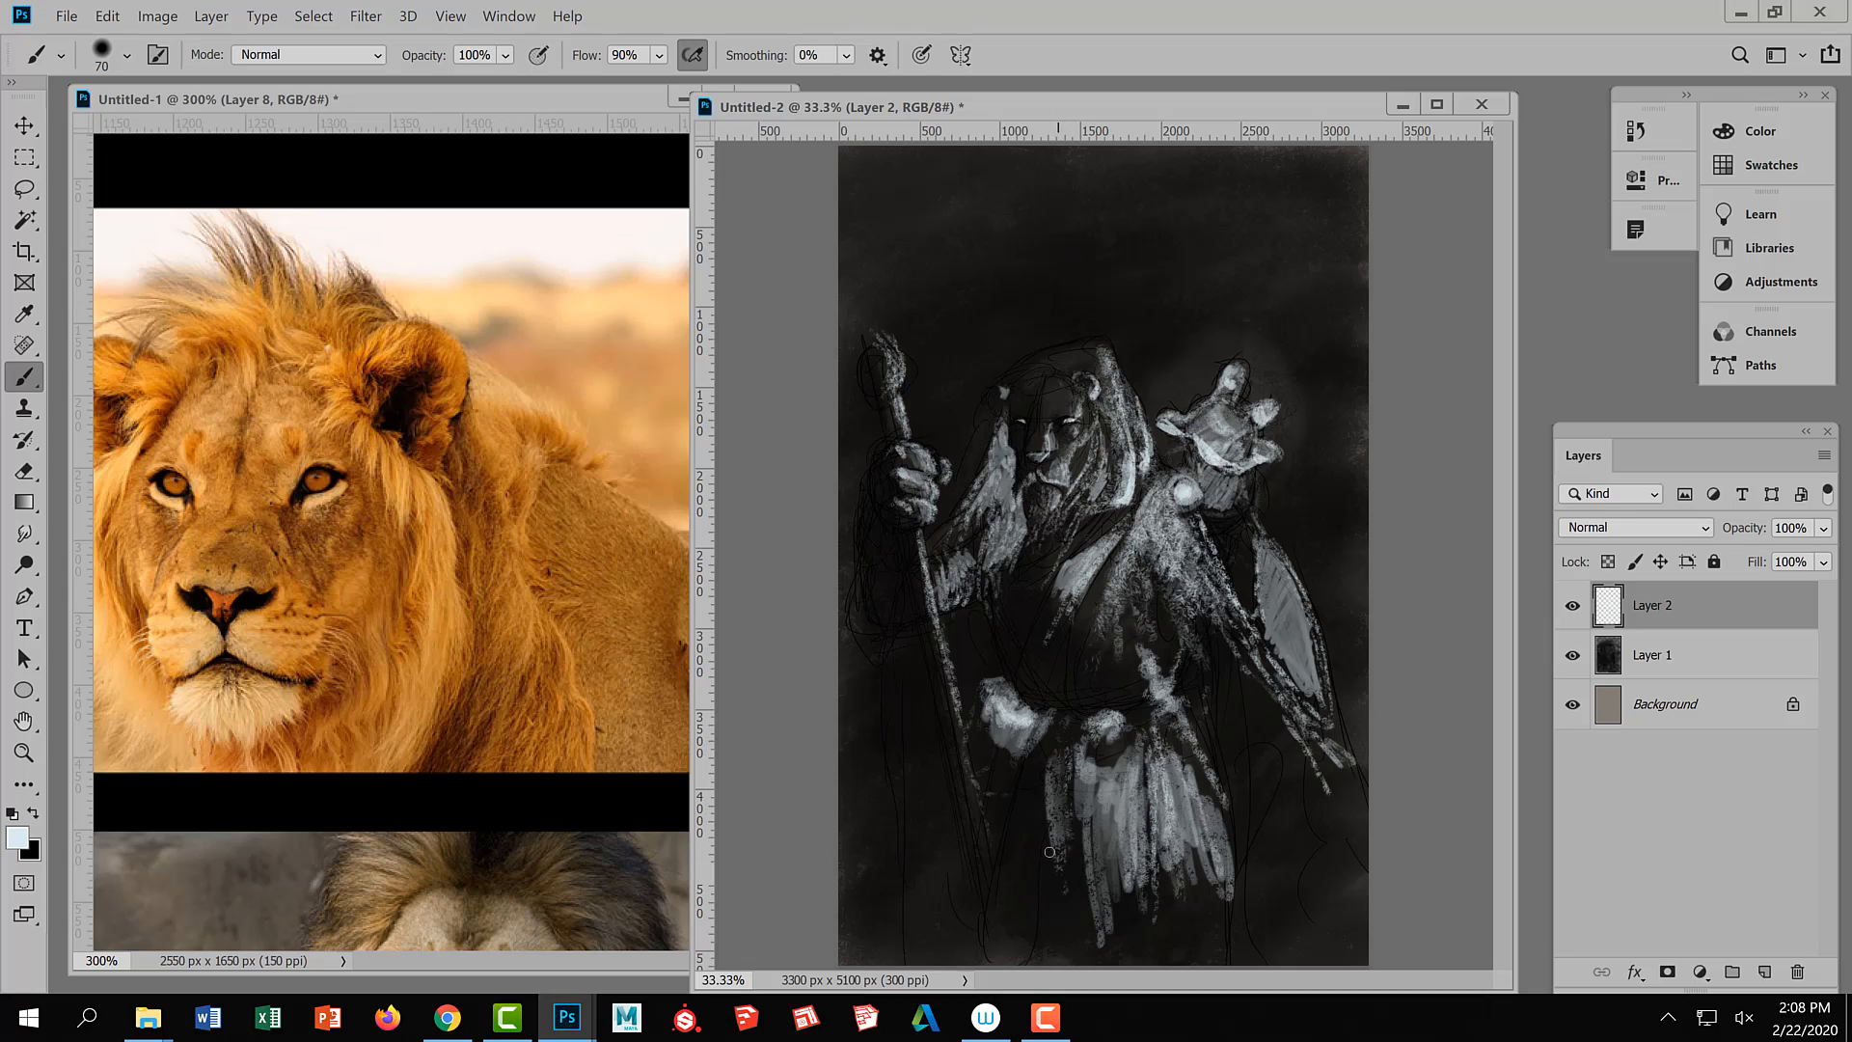
Fill the chest folds, raised forearm, far shoulder and staff-holding wrist with lighter strokes using the 70 px brush
mouse_move(1125, 539)
left_mouse_down()
mouse_move(1134, 631)
mouse_move(1168, 630)
mouse_move(1140, 647)
mouse_move(1119, 548)
mouse_move(1073, 688)
mouse_move(1093, 599)
mouse_move(1084, 679)
mouse_move(1090, 634)
mouse_move(1131, 661)
mouse_move(1035, 564)
mouse_move(1062, 550)
mouse_move(1019, 632)
mouse_move(1097, 525)
mouse_move(1056, 570)
mouse_move(1093, 529)
mouse_move(1048, 547)
left_mouse_up()
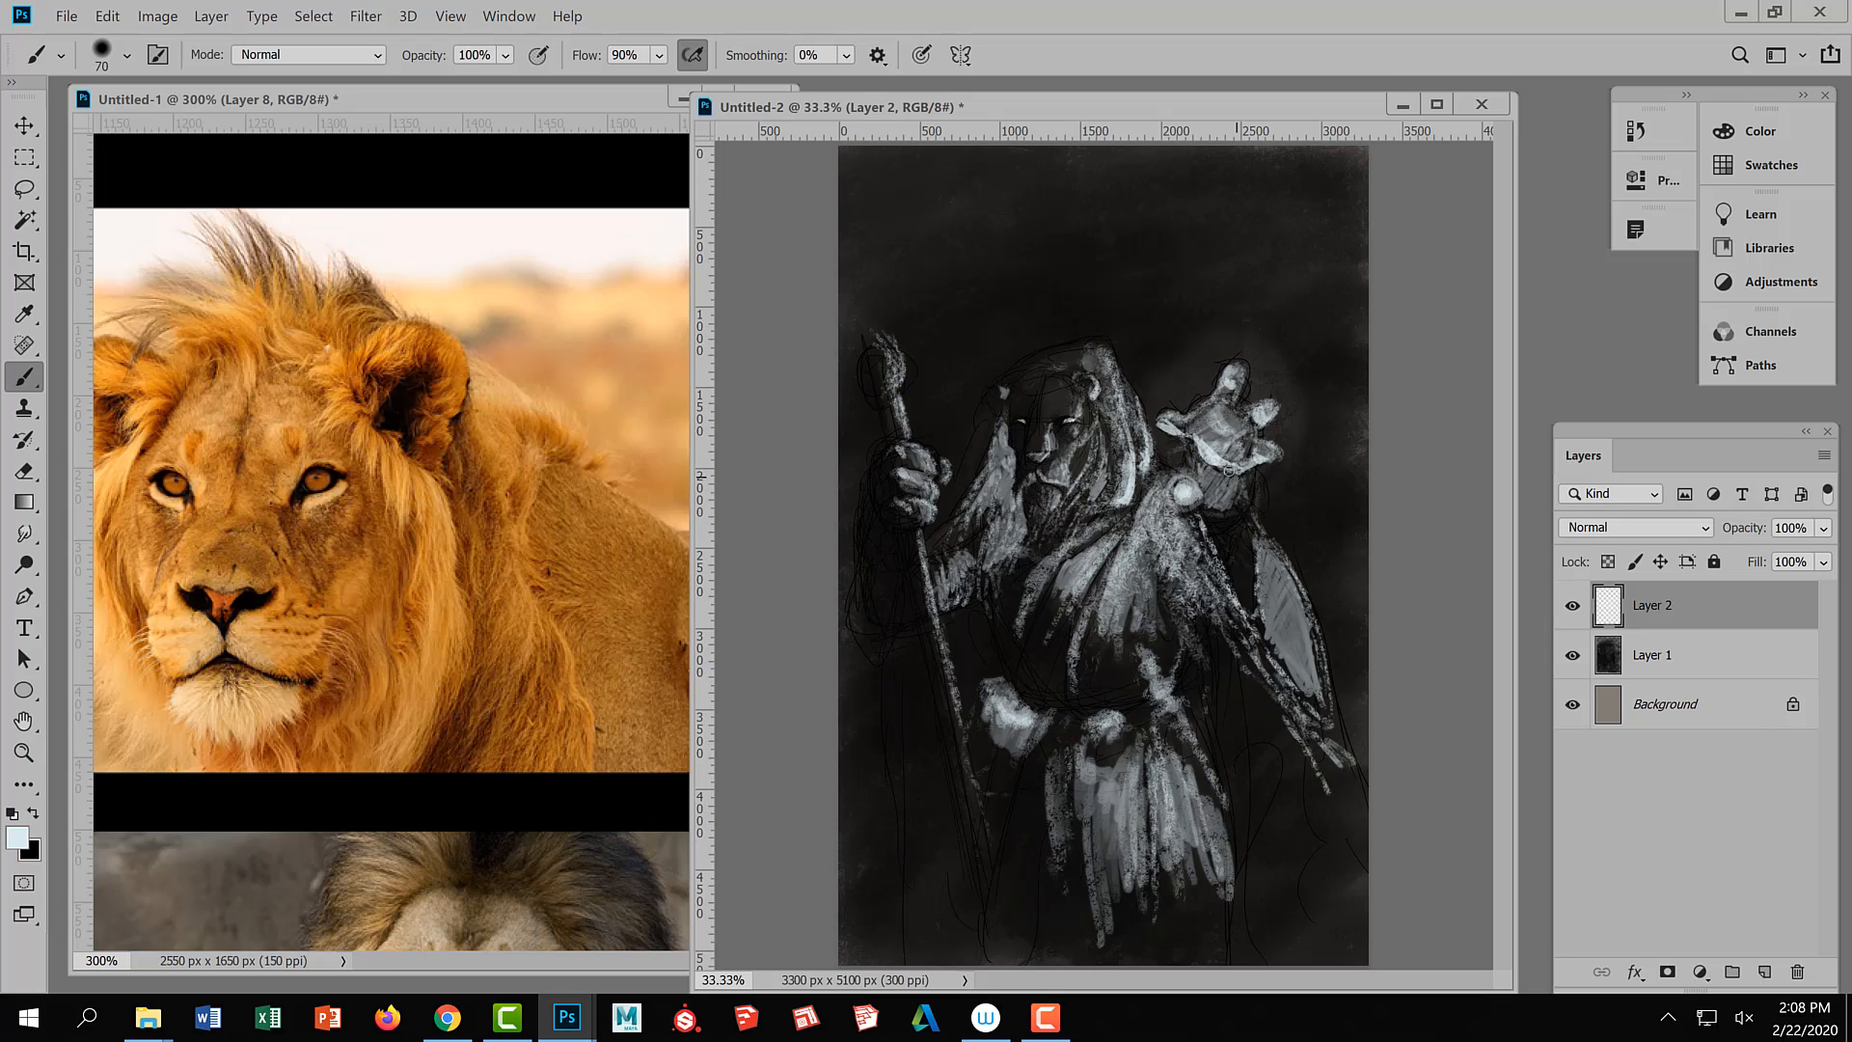
mouse_move(1223, 516)
left_mouse_down()
mouse_move(1217, 542)
mouse_move(1211, 509)
mouse_move(1223, 530)
mouse_move(1236, 505)
left_mouse_up()
mouse_move(1236, 504)
left_mouse_down()
mouse_move(1235, 536)
mouse_move(1245, 510)
left_mouse_up()
left_click_drag(978, 471, 994, 416)
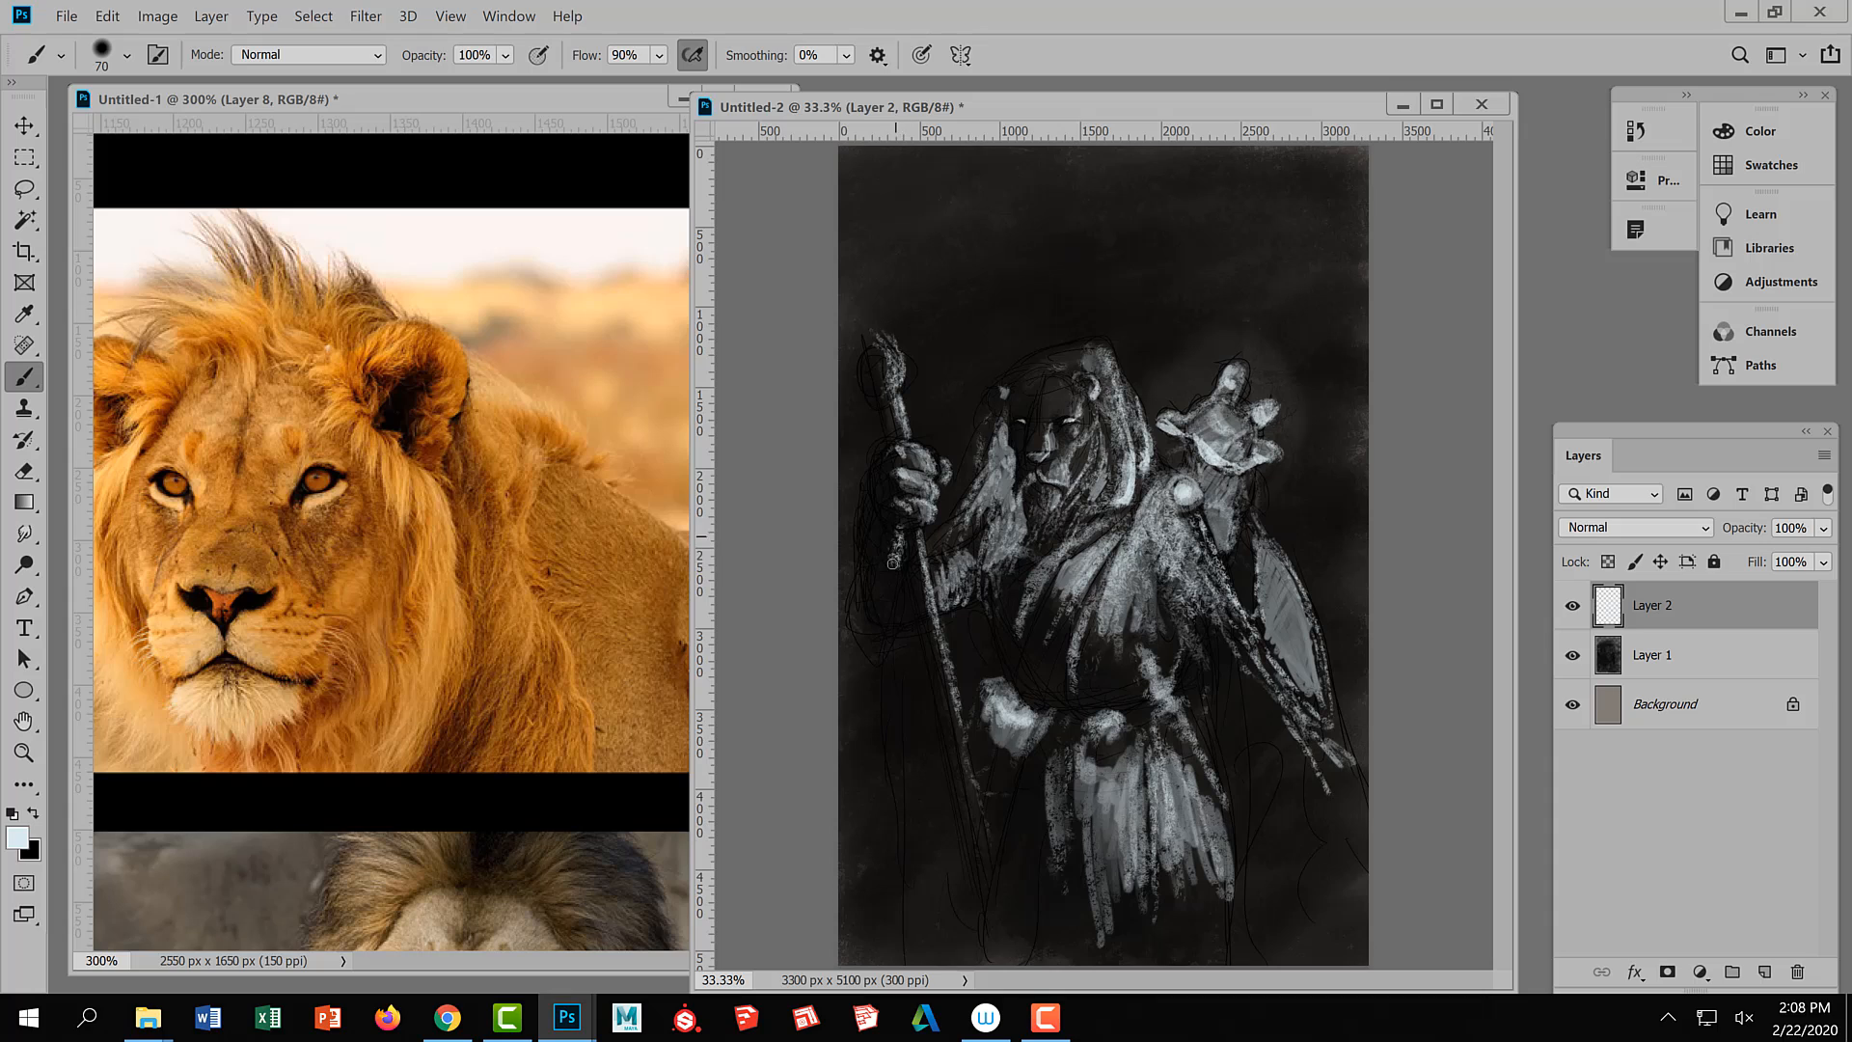
left_click_drag(893, 558, 913, 583)
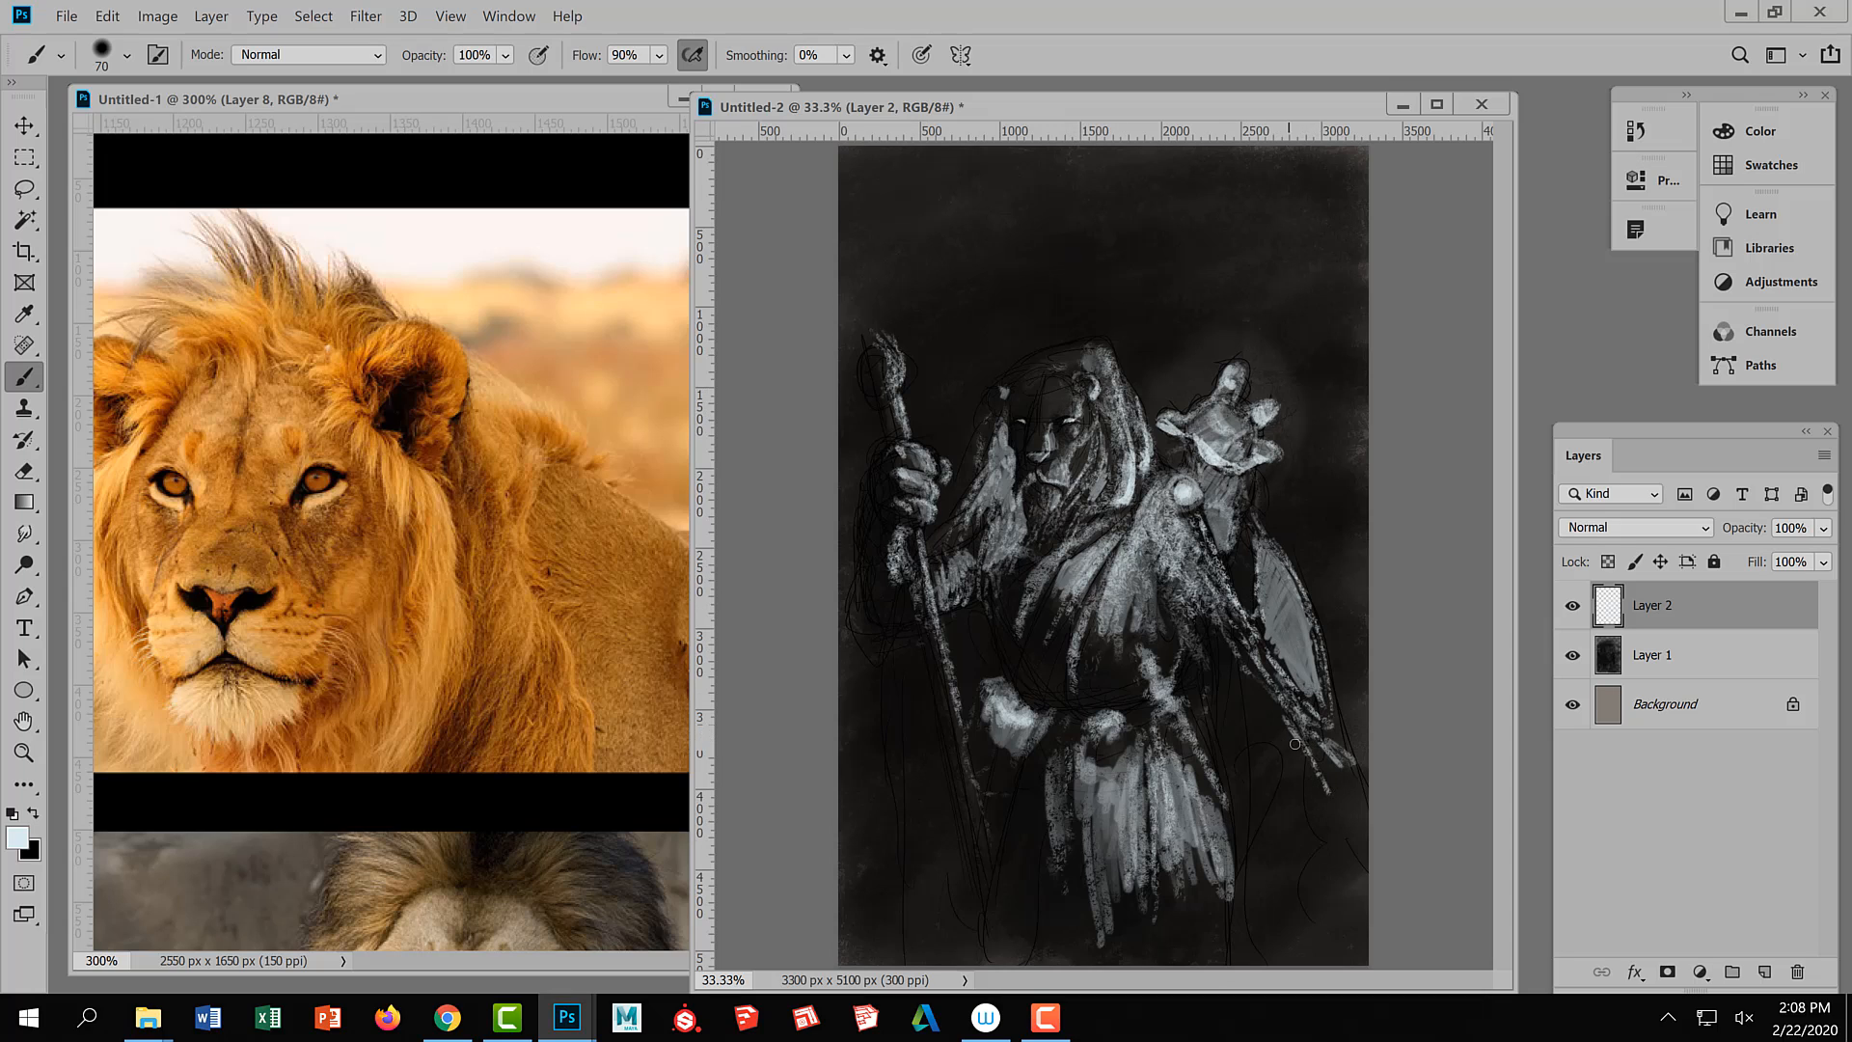
Paint light strokes at the hanging sleeve's tip and down the robe's side to the lower hem
left_click_drag(1298, 750, 1331, 811)
left_click_drag(1225, 632, 1241, 692)
left_click_drag(1197, 598, 1271, 760)
mouse_move(1192, 668)
left_mouse_down()
mouse_move(1252, 914)
mouse_move(1217, 659)
mouse_move(1276, 838)
mouse_move(1233, 837)
mouse_move(1260, 943)
left_mouse_up()
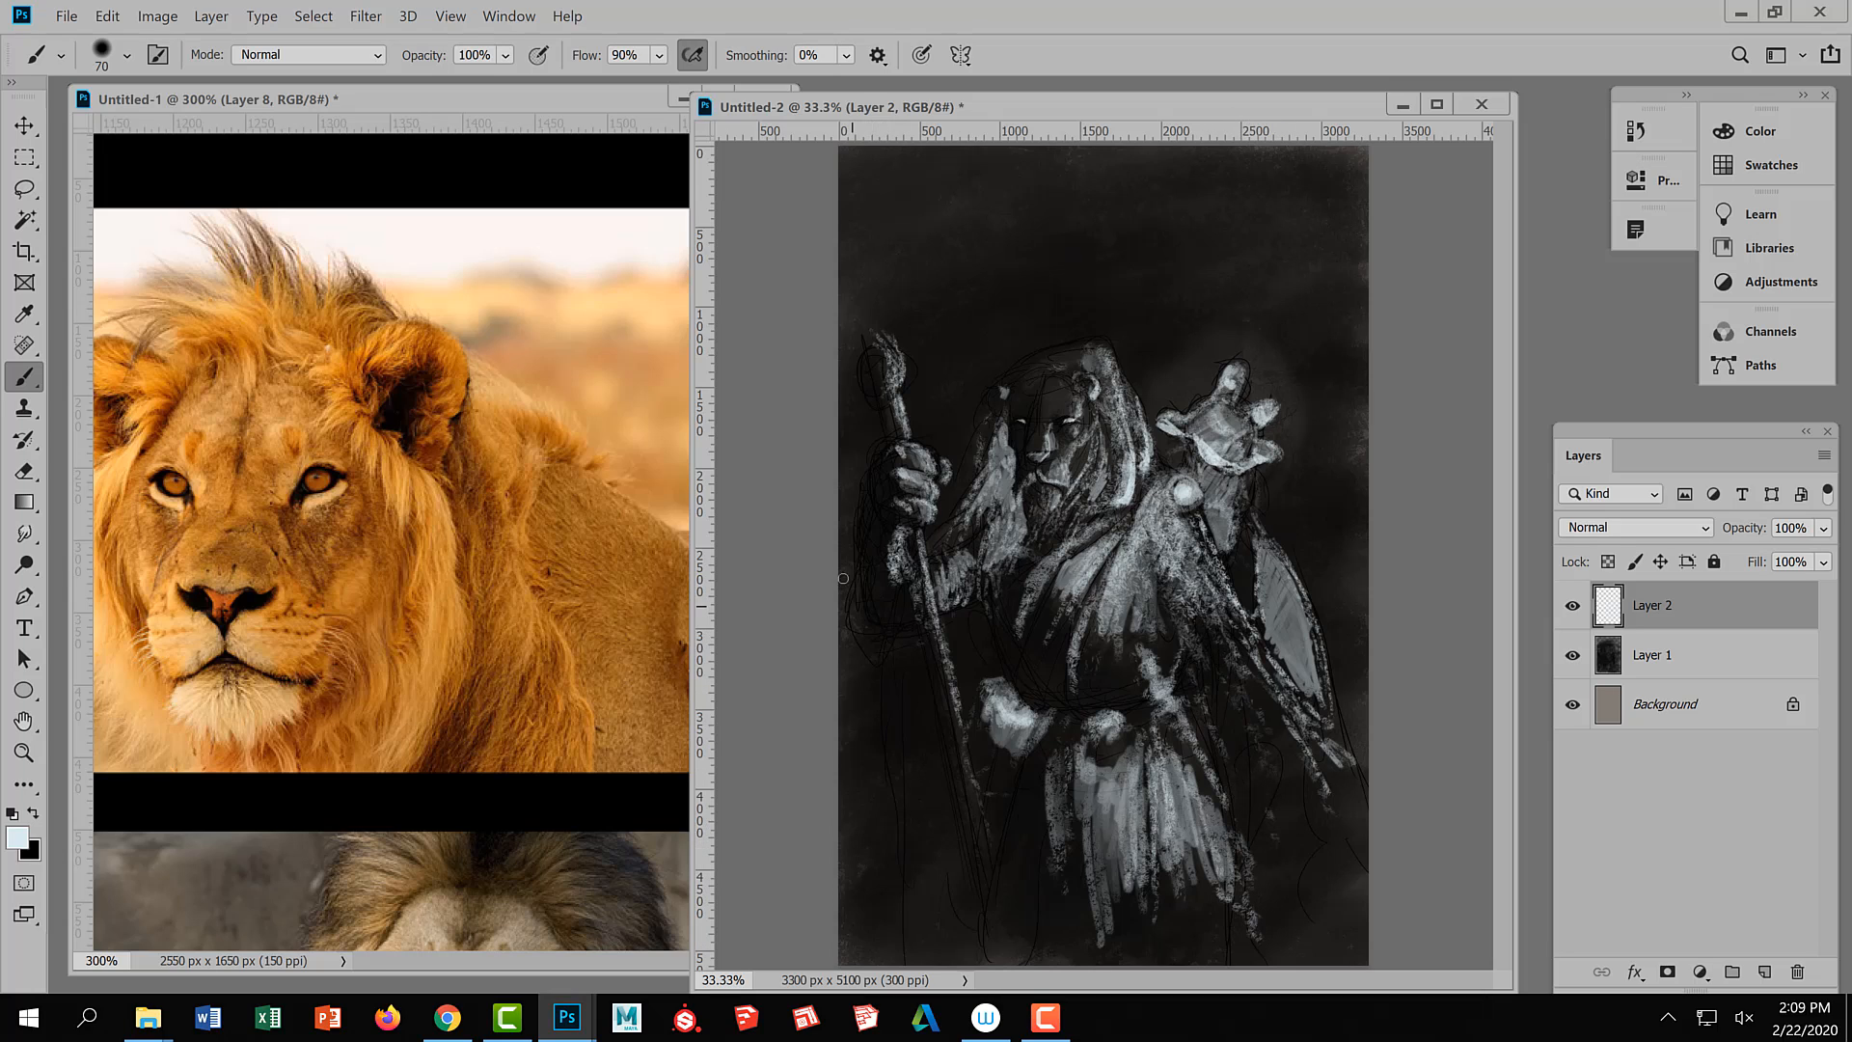
left_click_drag(1240, 744, 1256, 785)
Lower Layer 2's opacity to 54% and merge it down into Layer 1
left_click(1573, 607)
left_click(1573, 607)
left_click(1823, 527)
left_click_drag(1819, 550, 1798, 558)
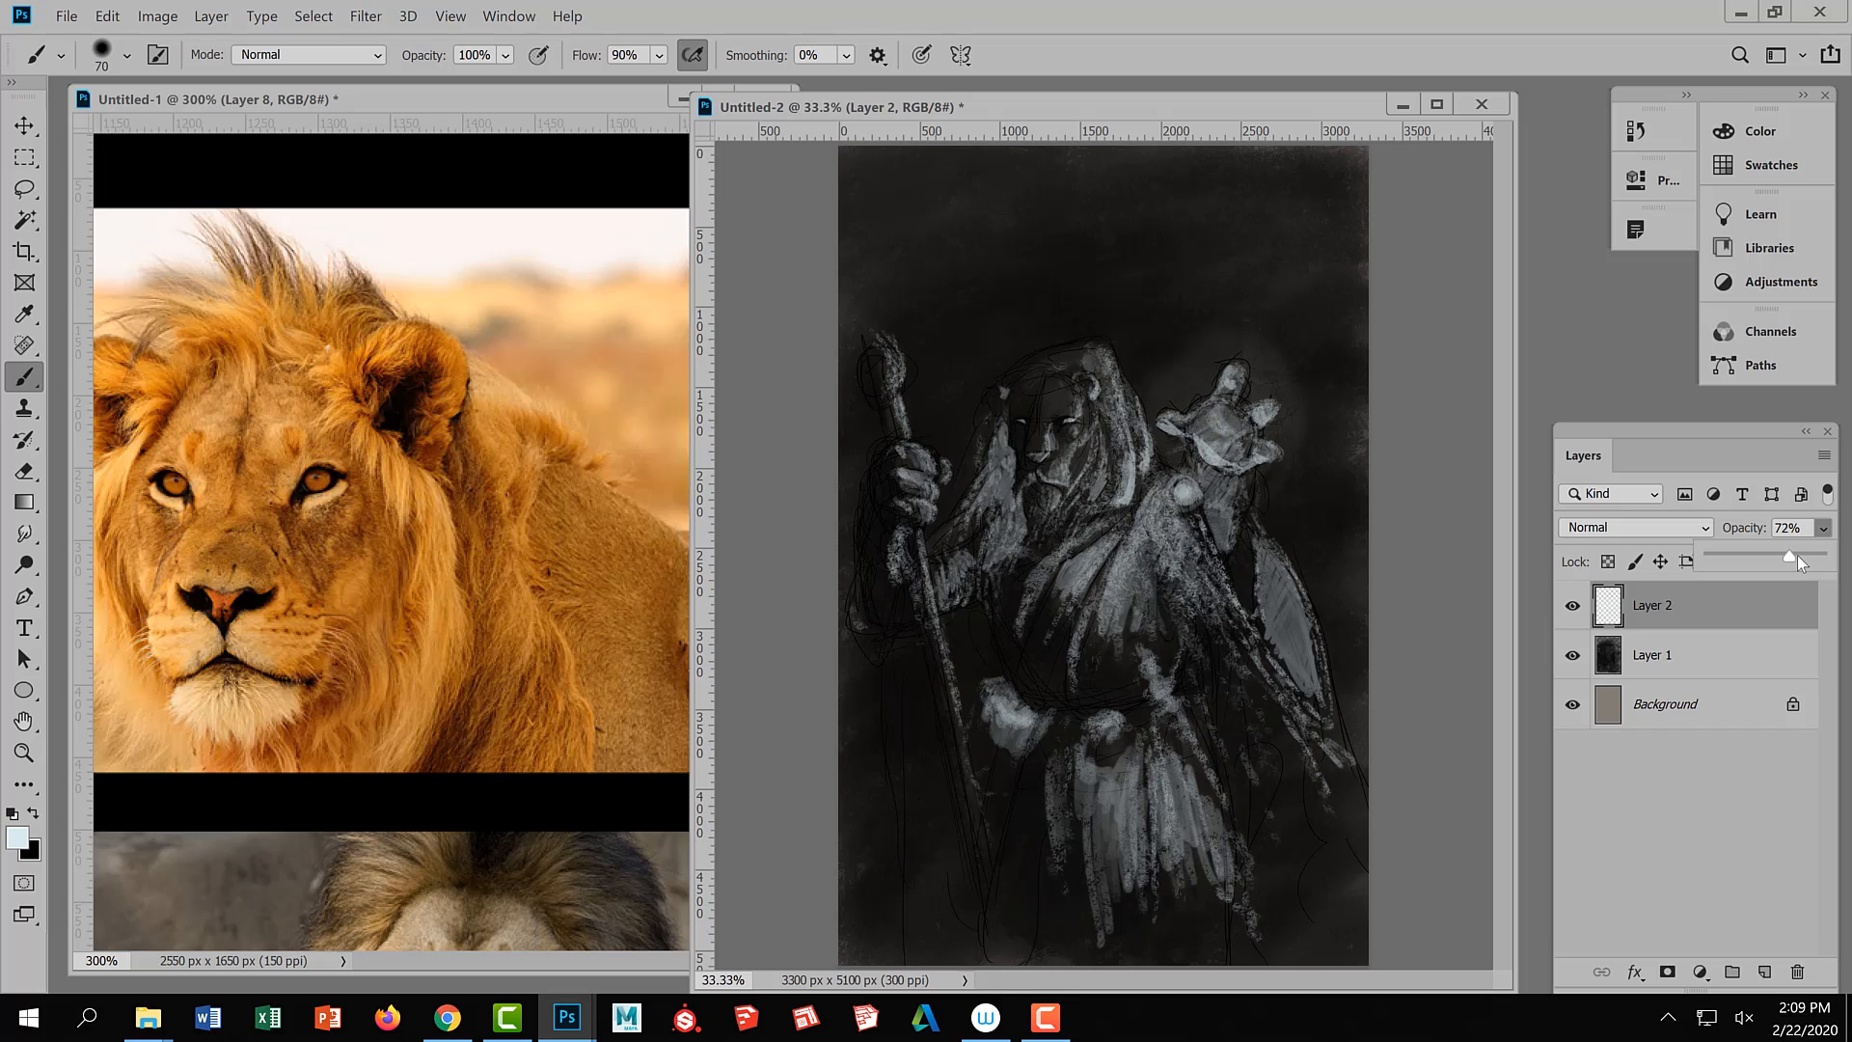
left_click_drag(1789, 556, 1773, 557)
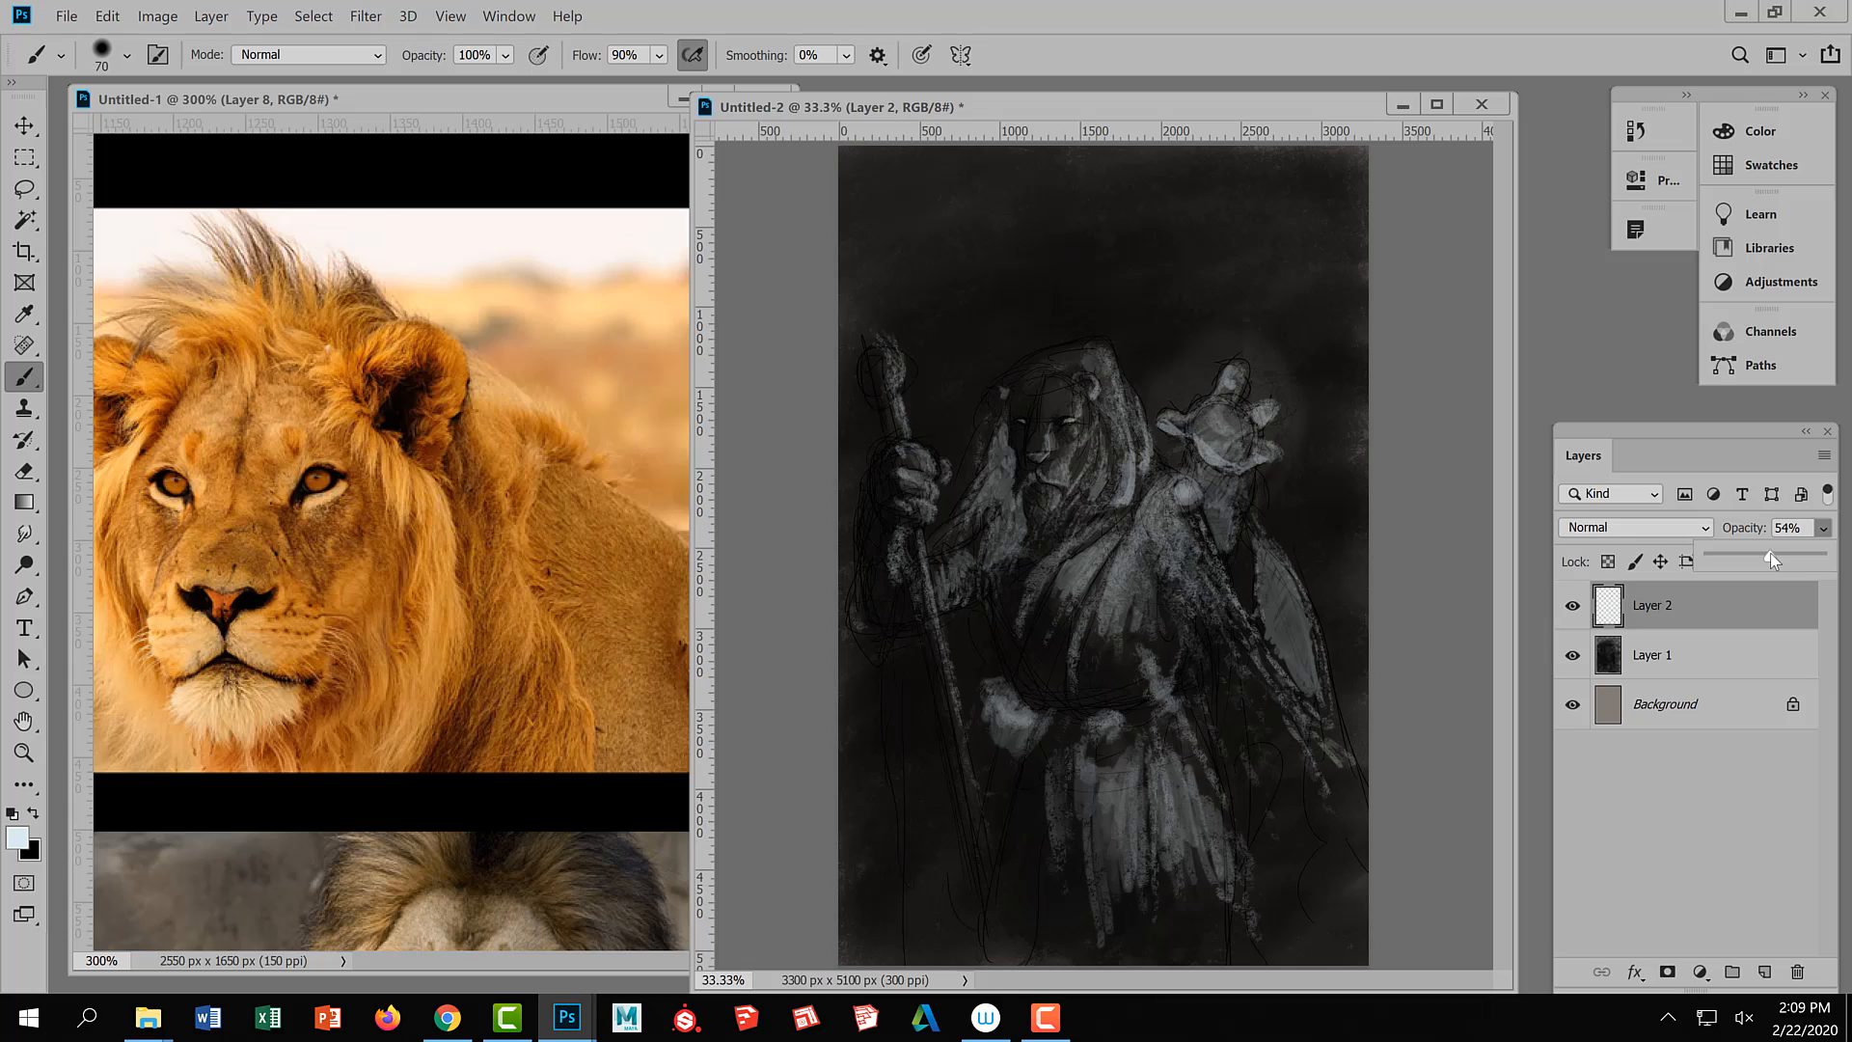
left_click_drag(1769, 552, 1769, 553)
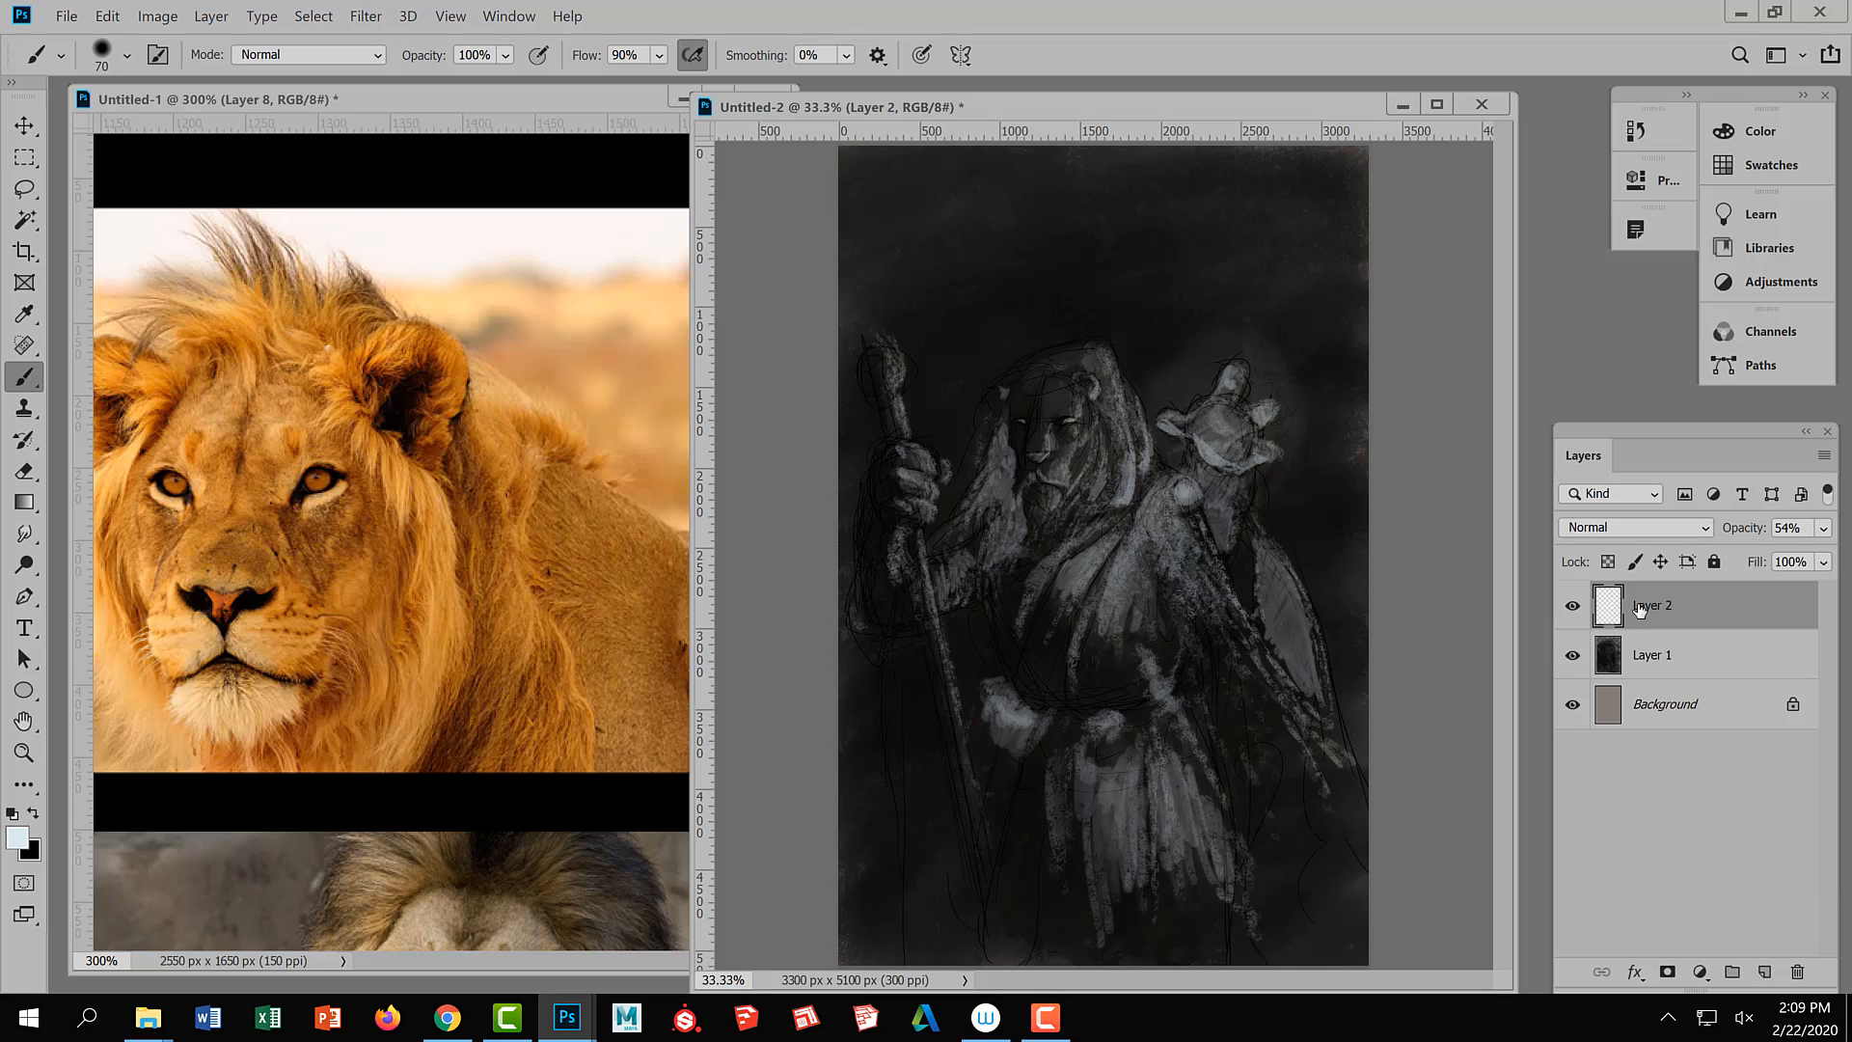
key("ctrl+e")
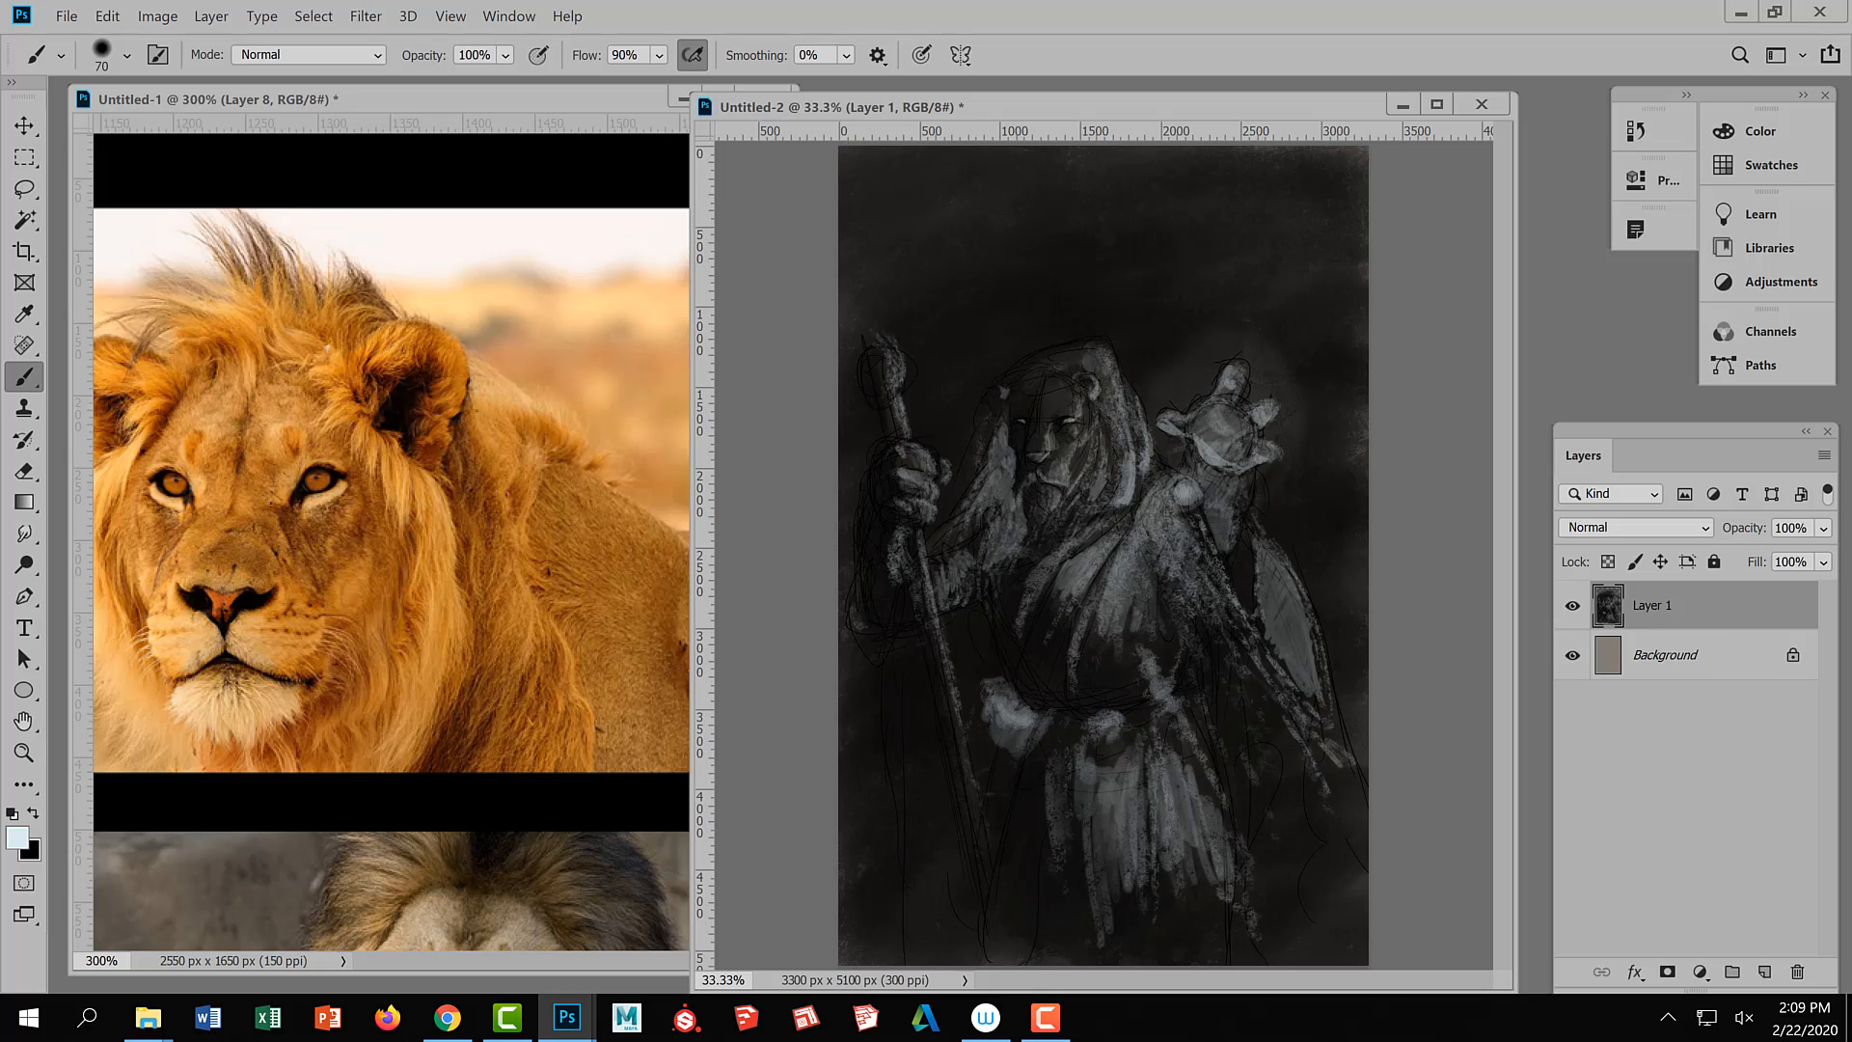
Add a new layer and paint brighter highlights on the round spot below the raised hand, the thumb, ear and nose
left_click(1764, 971)
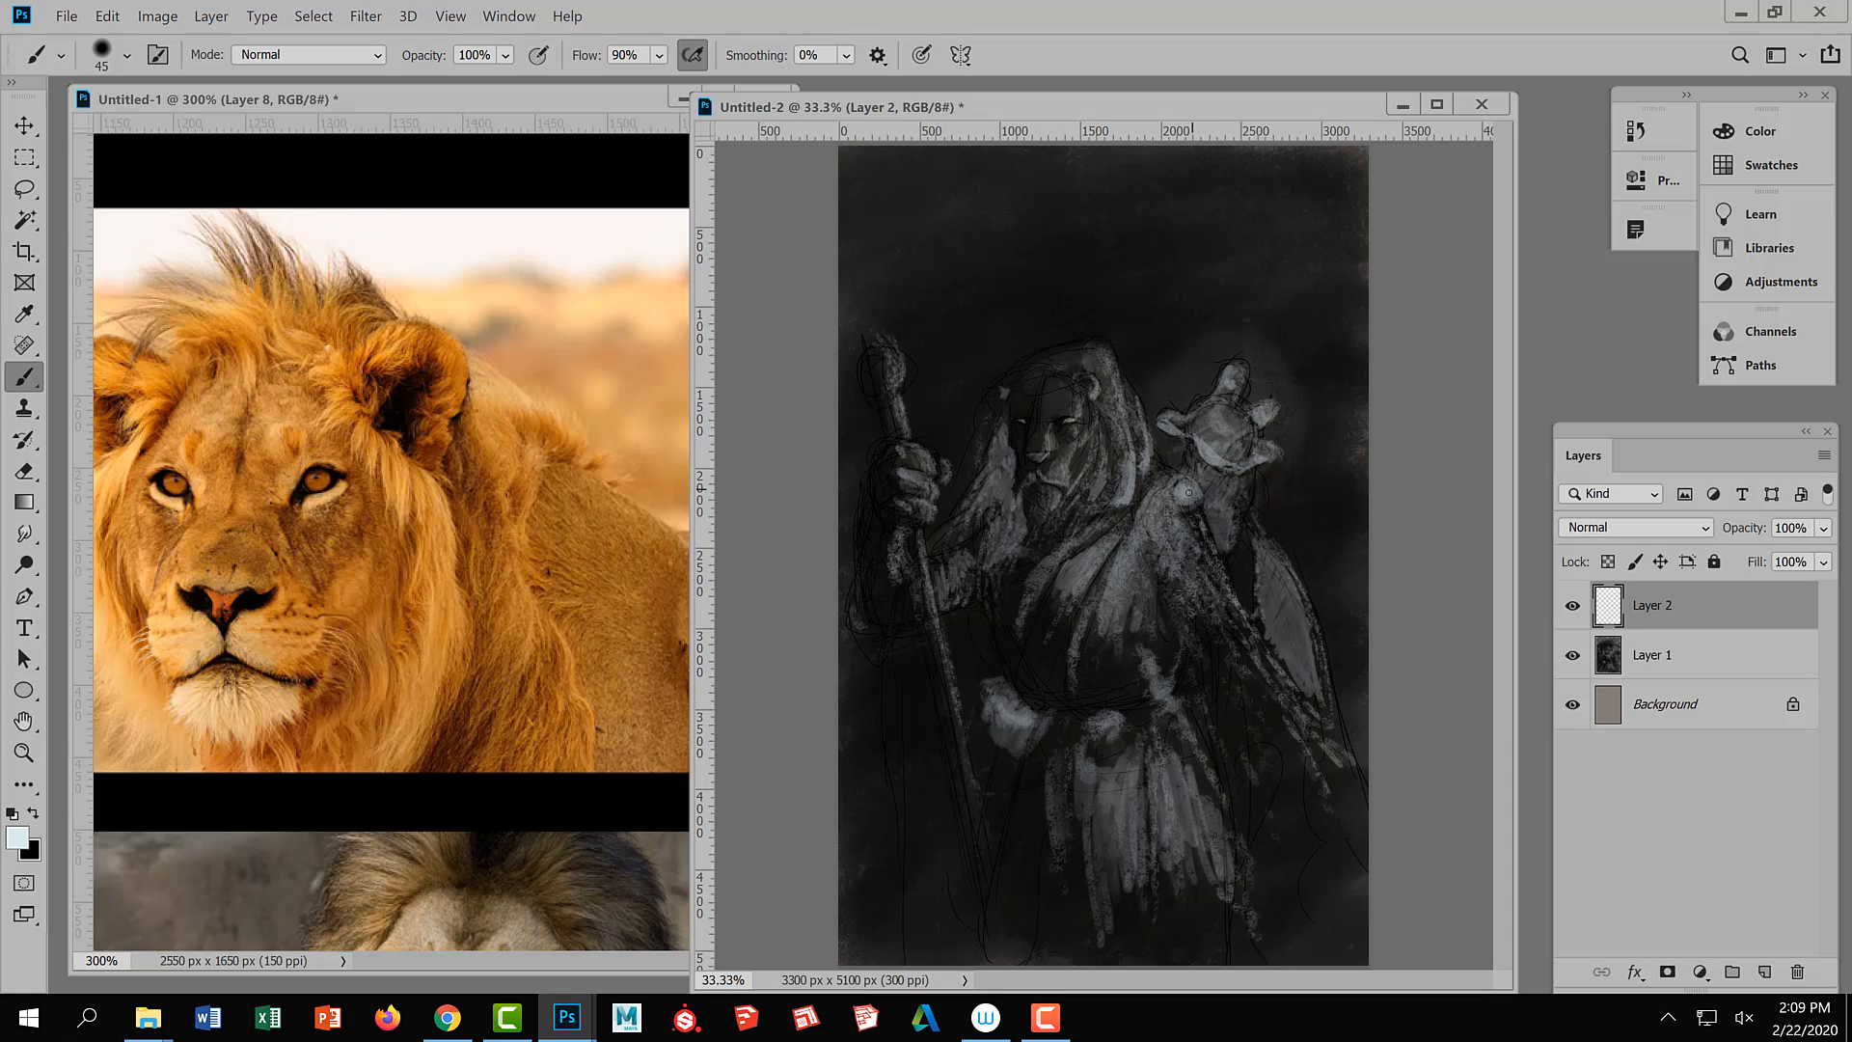
key("bracketleft")
key("bracketright")
key("bracketright")
left_click_drag(1181, 489, 1184, 490)
key("bracketleft")
key("bracketleft")
Choose the "ground texture" brush preset for painting
left_click(125, 56)
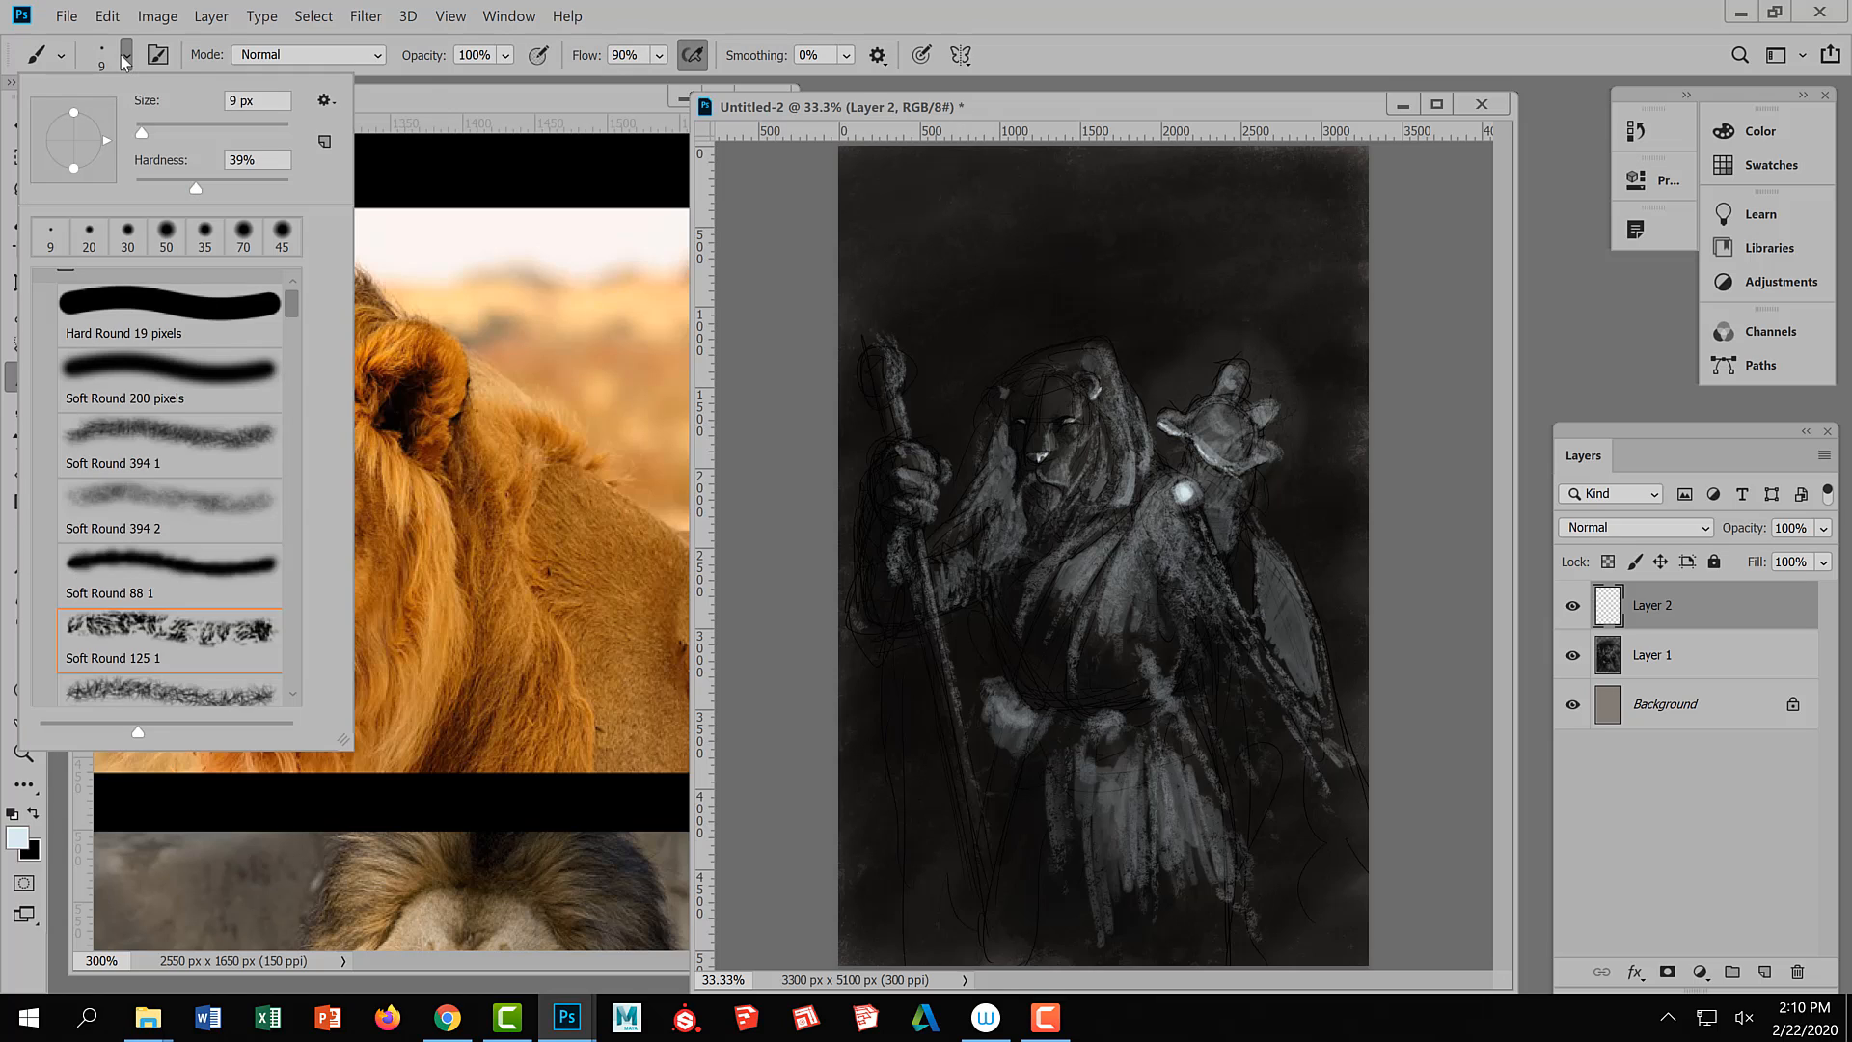
scroll(304, 659, "down", 3)
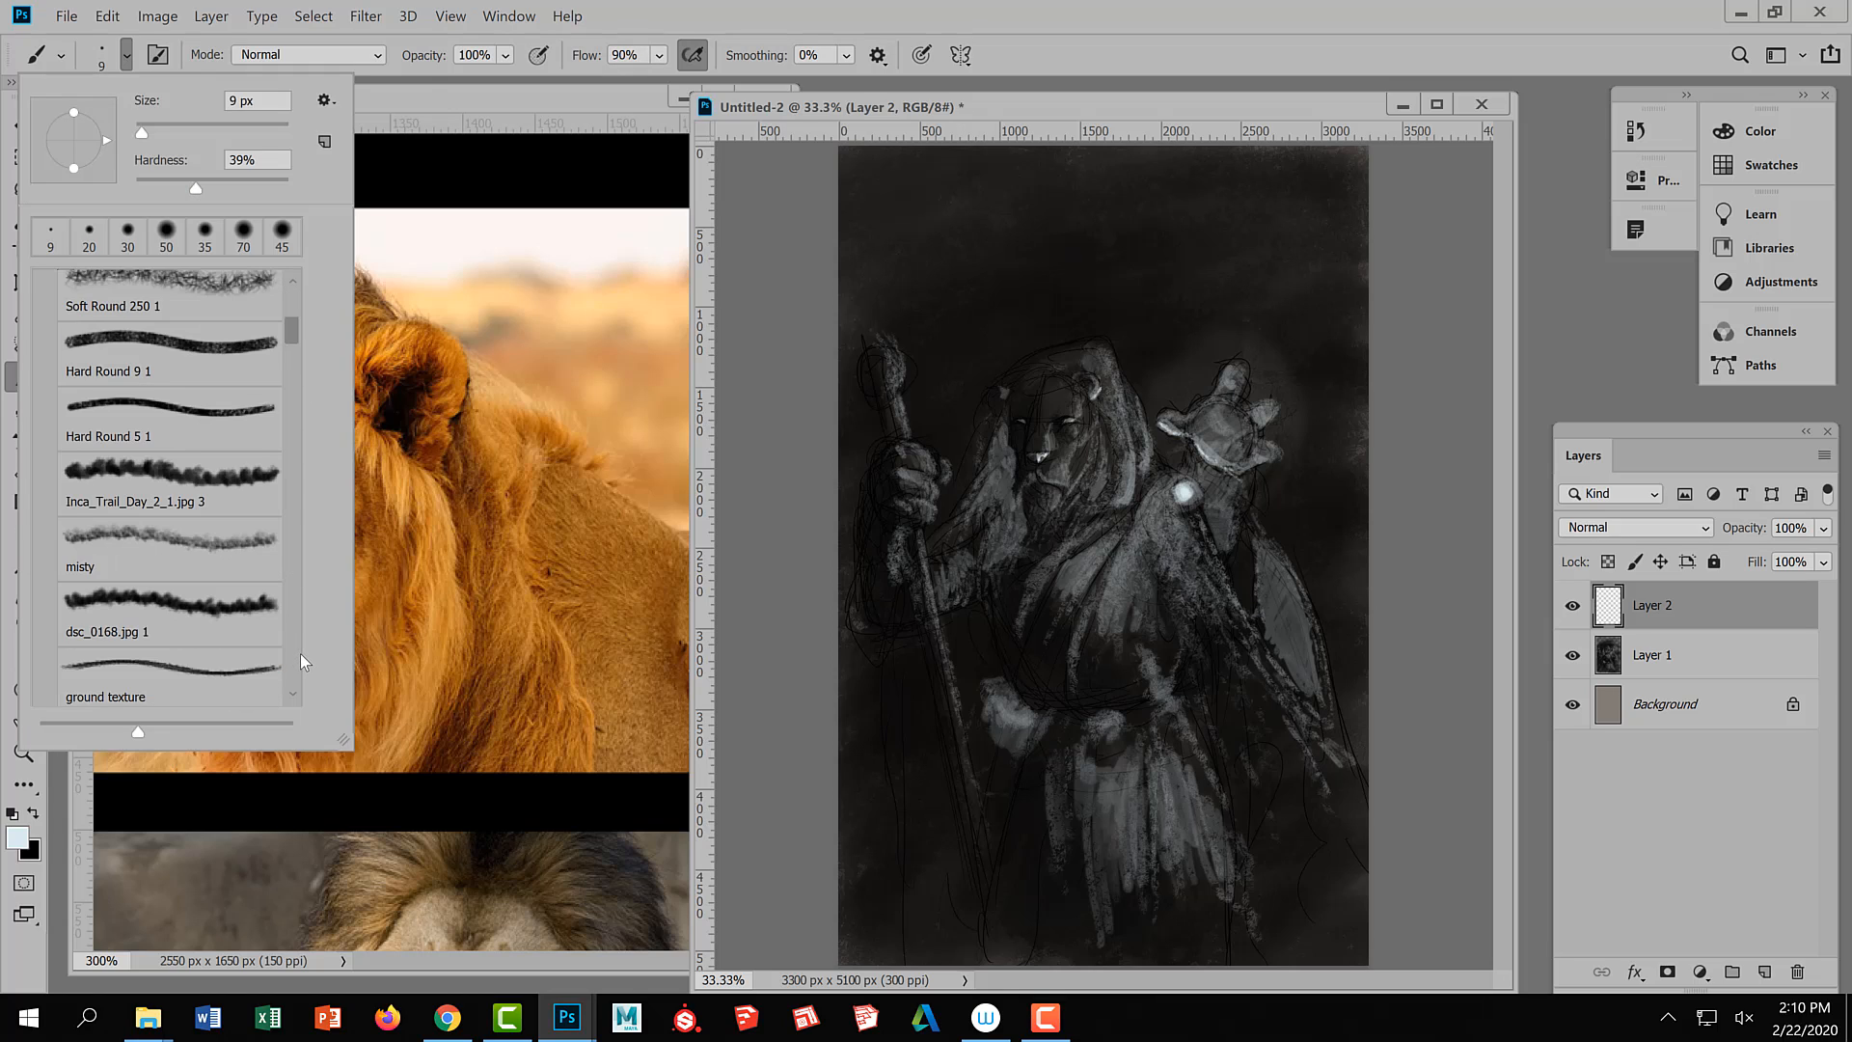
scroll(304, 661, "down", 3)
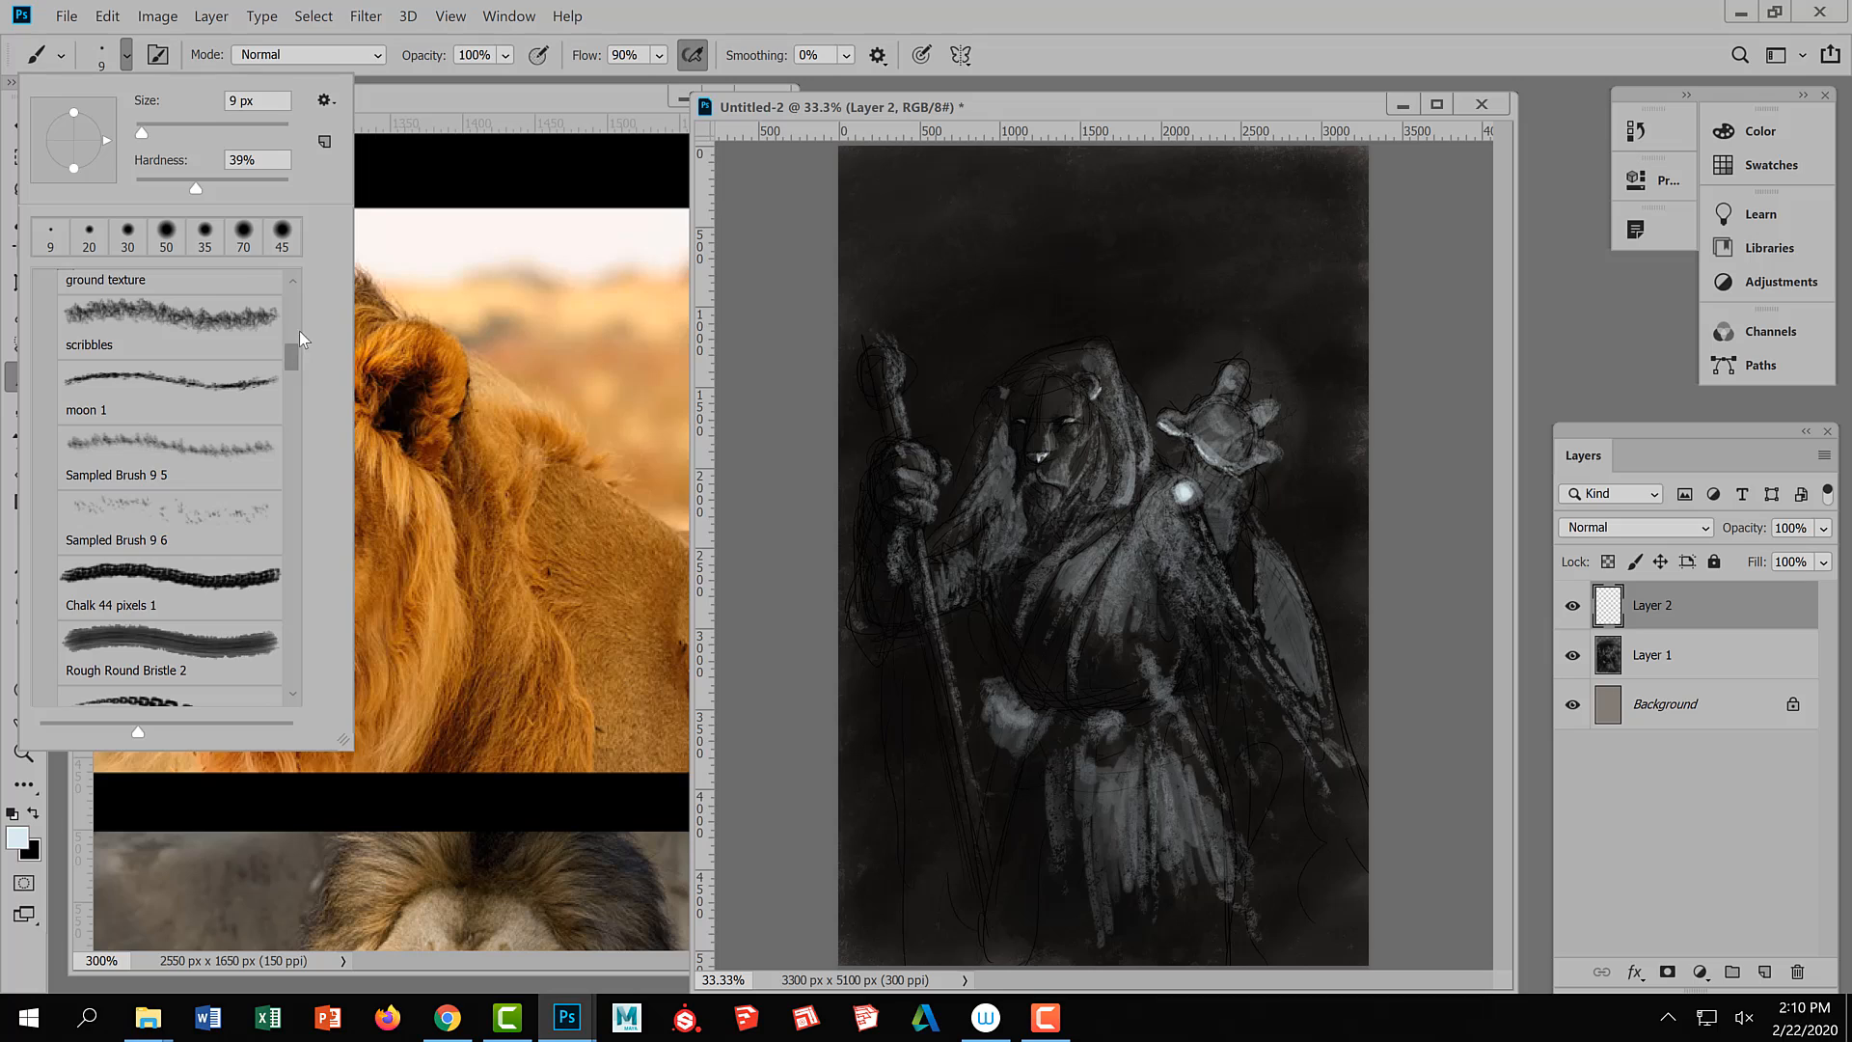
scroll(299, 376, "up", 3)
left_click(274, 668)
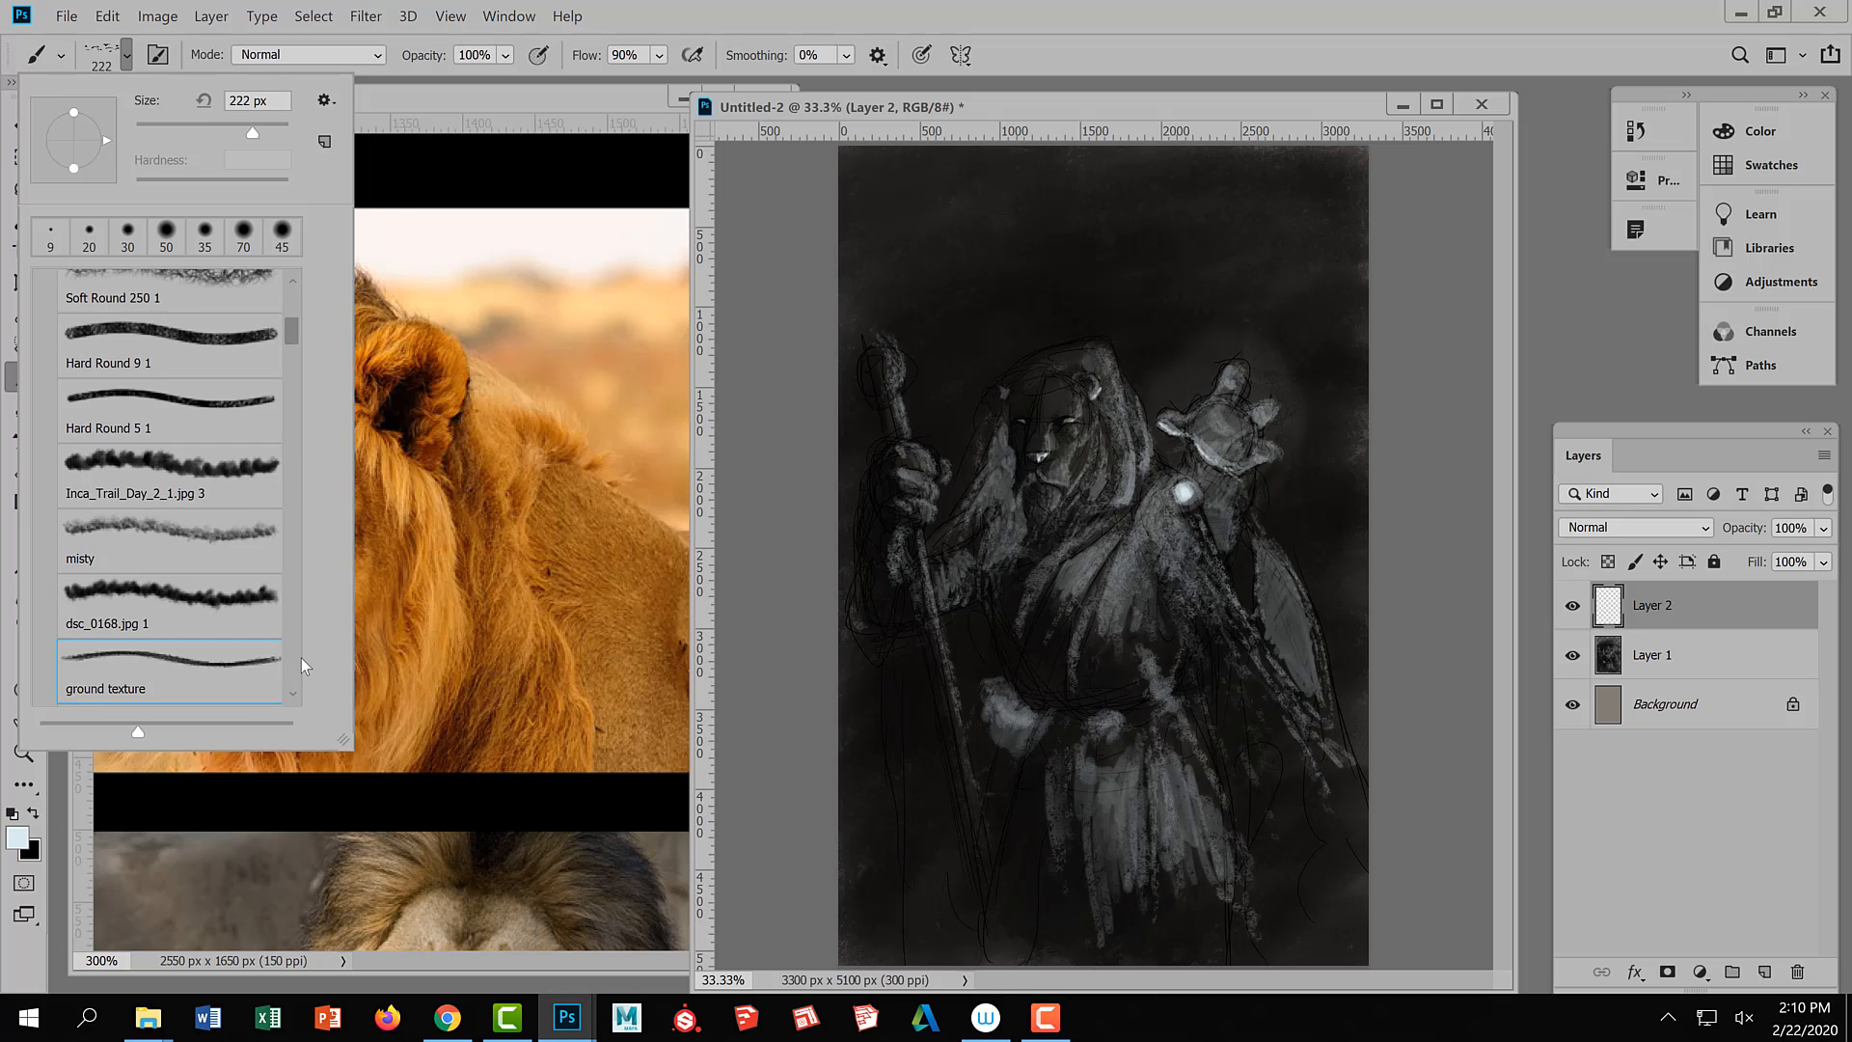
Choose the Hard Round 5 1 brush preset and enlarge it to 9 px
left_click(256, 409)
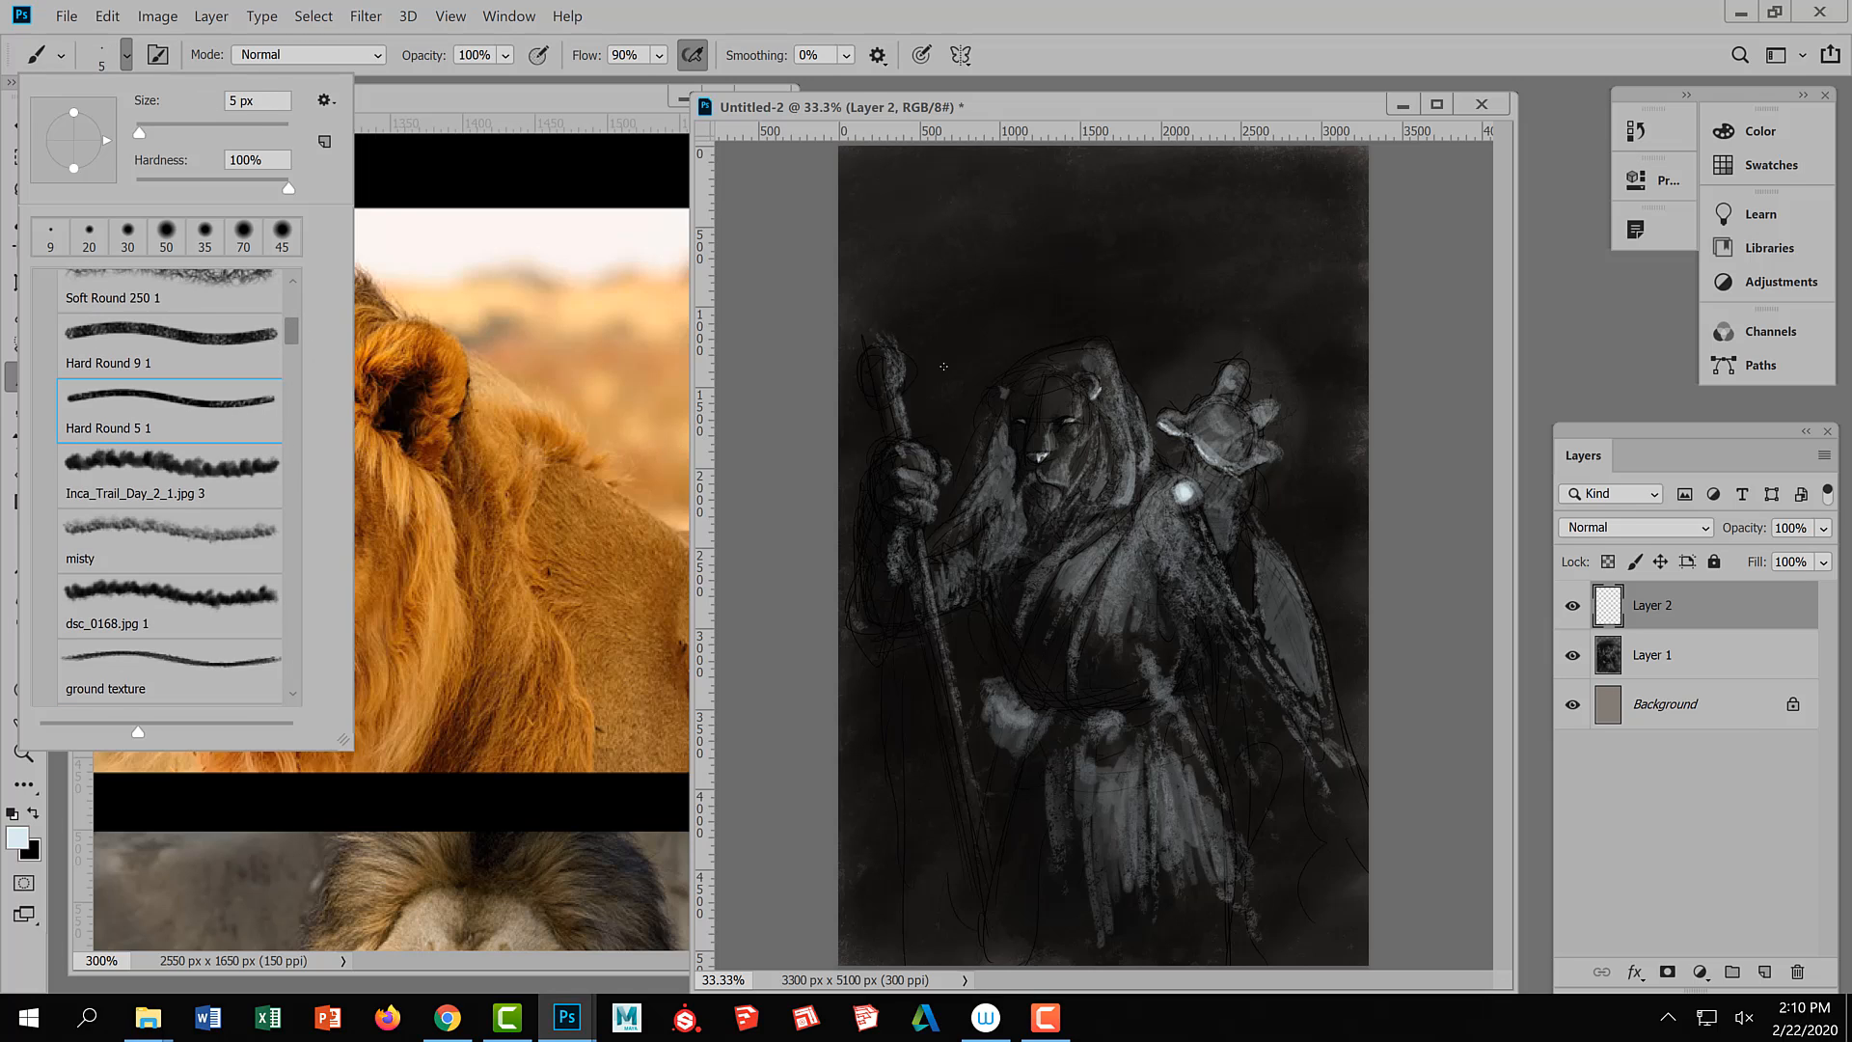
left_click(1172, 112)
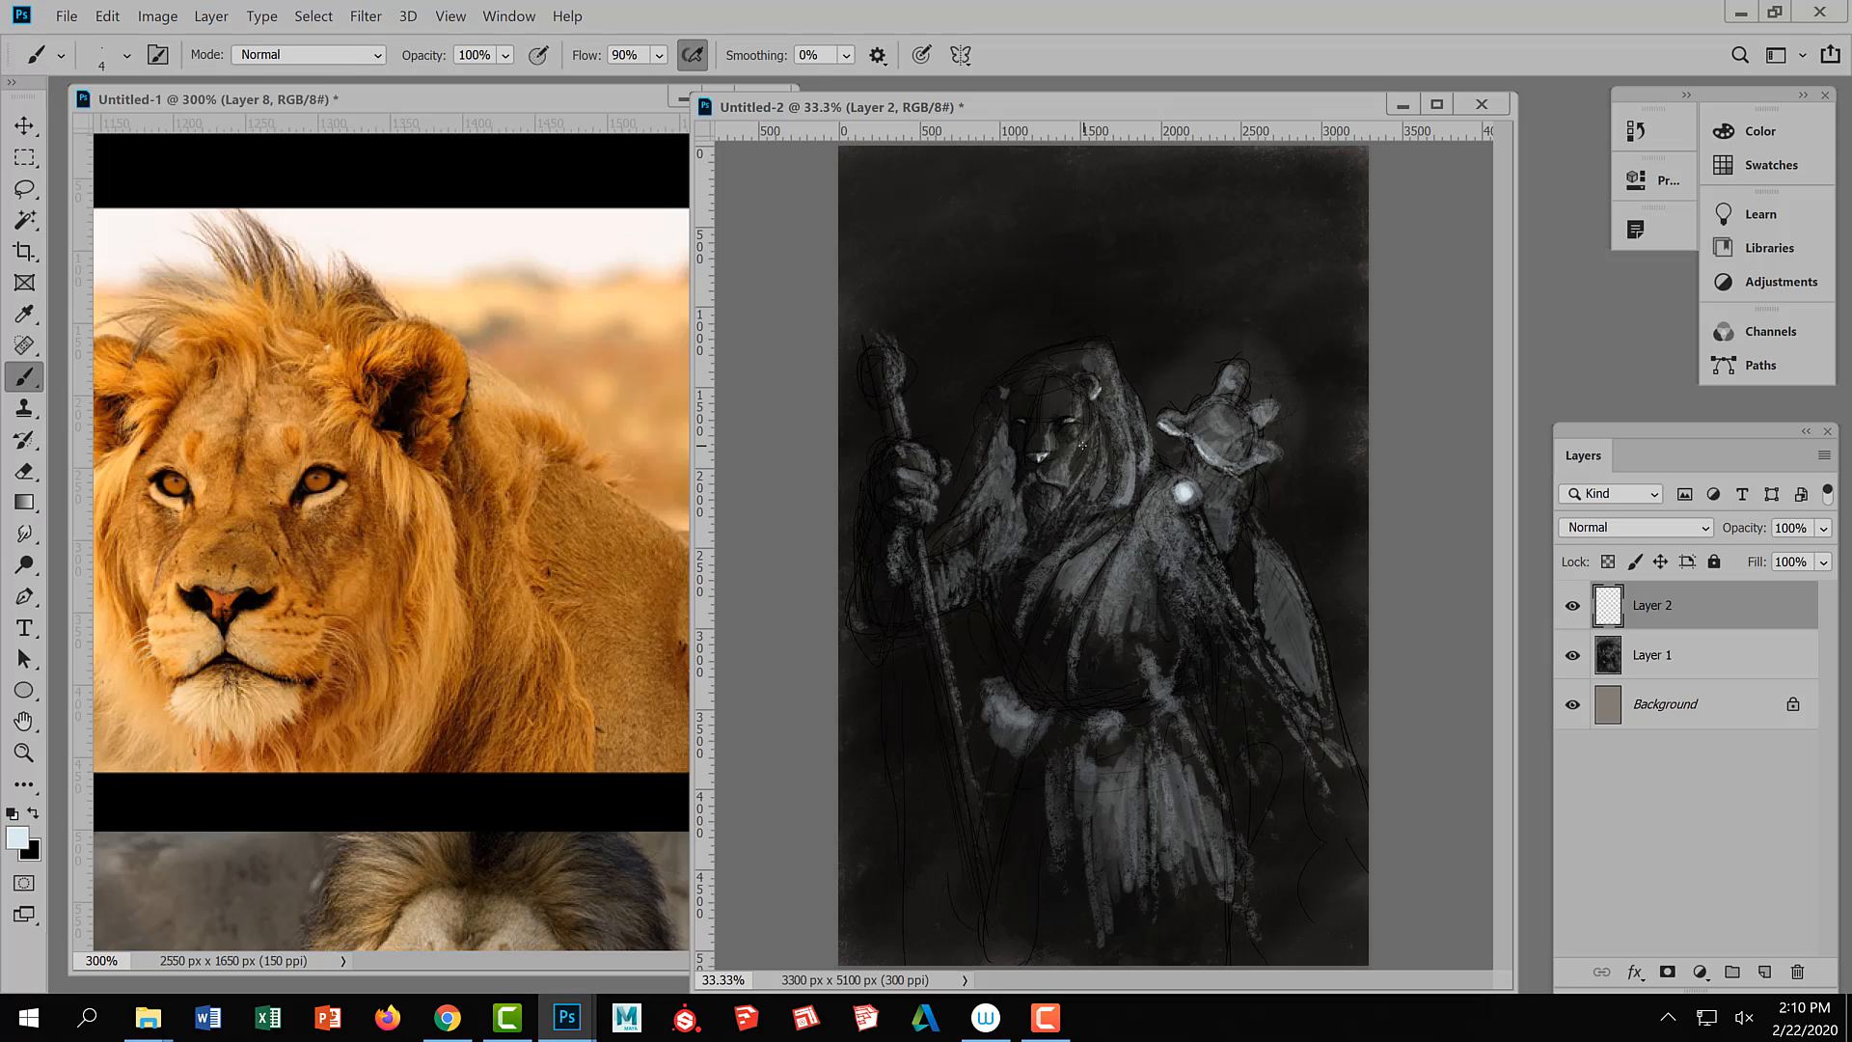
key("bracketright")
Paint thin light strokes along the raised palm's lower edge and across the wrist, undoing the last stroke
scroll(1155, 426, "up", 2)
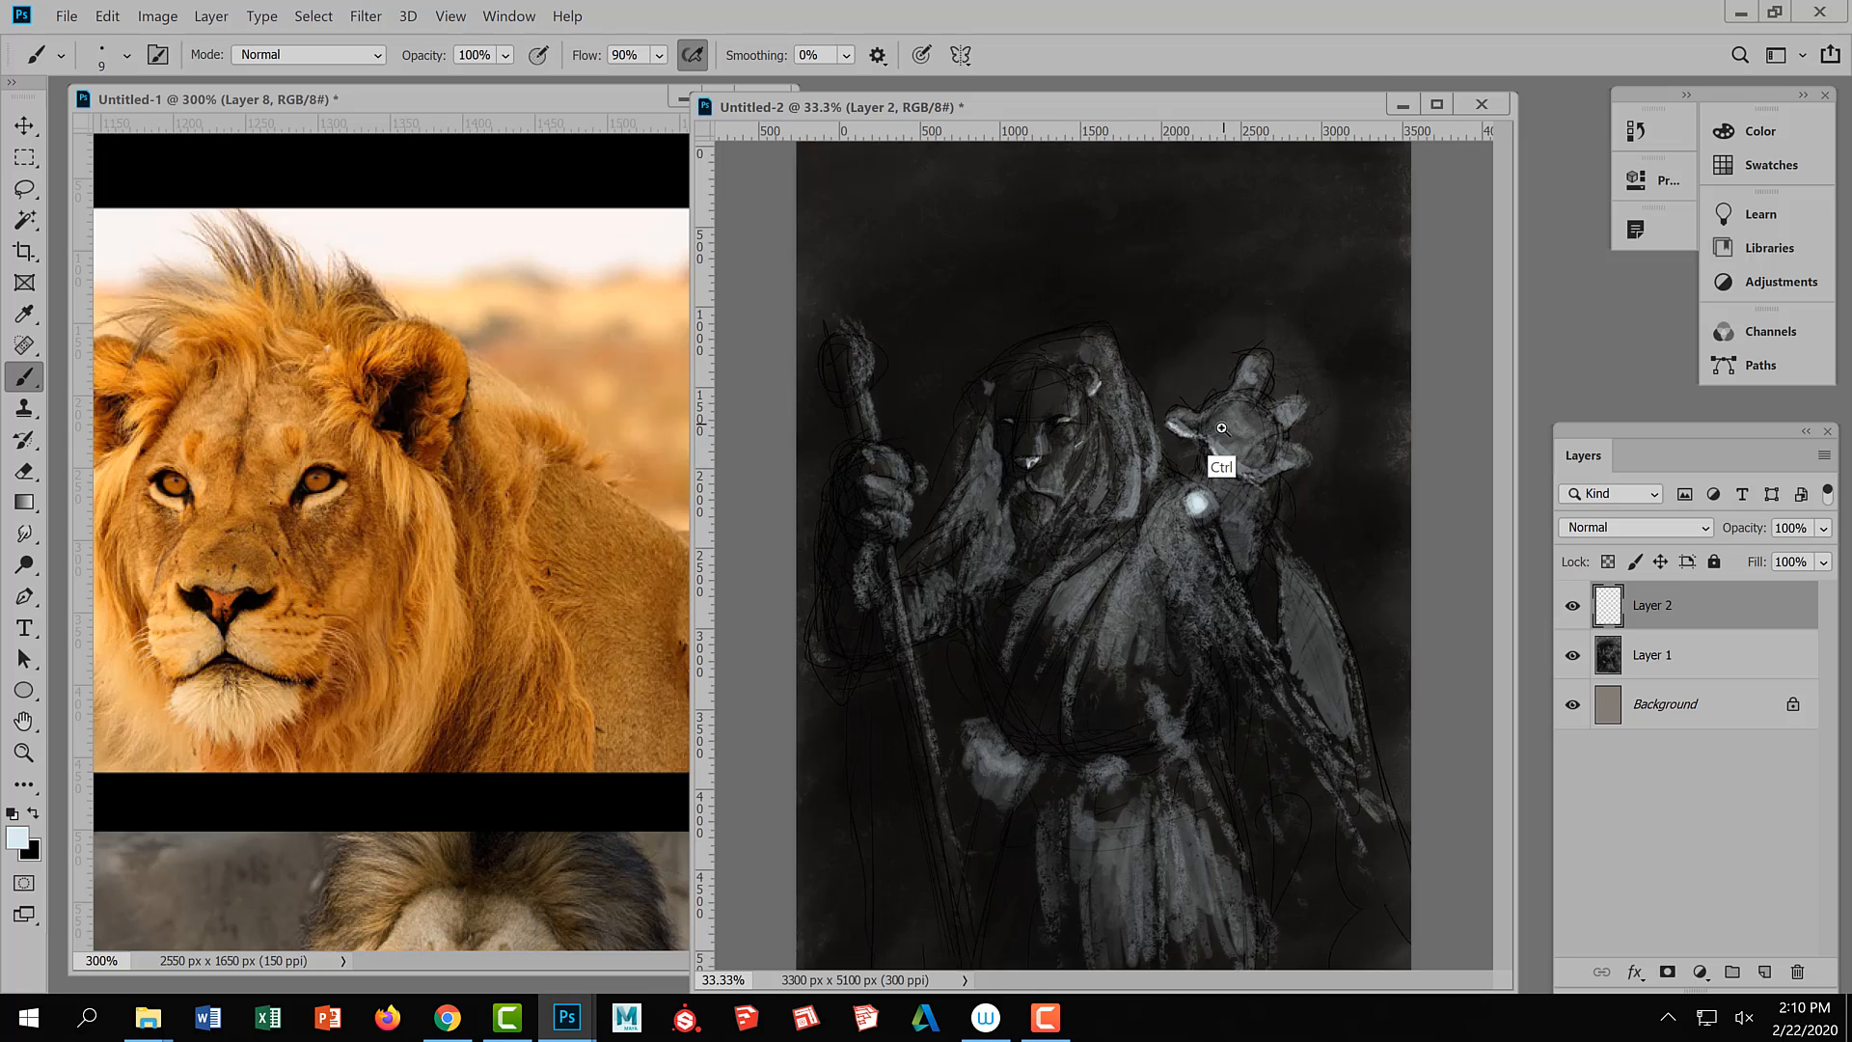
left_click_drag(1169, 406, 1182, 436)
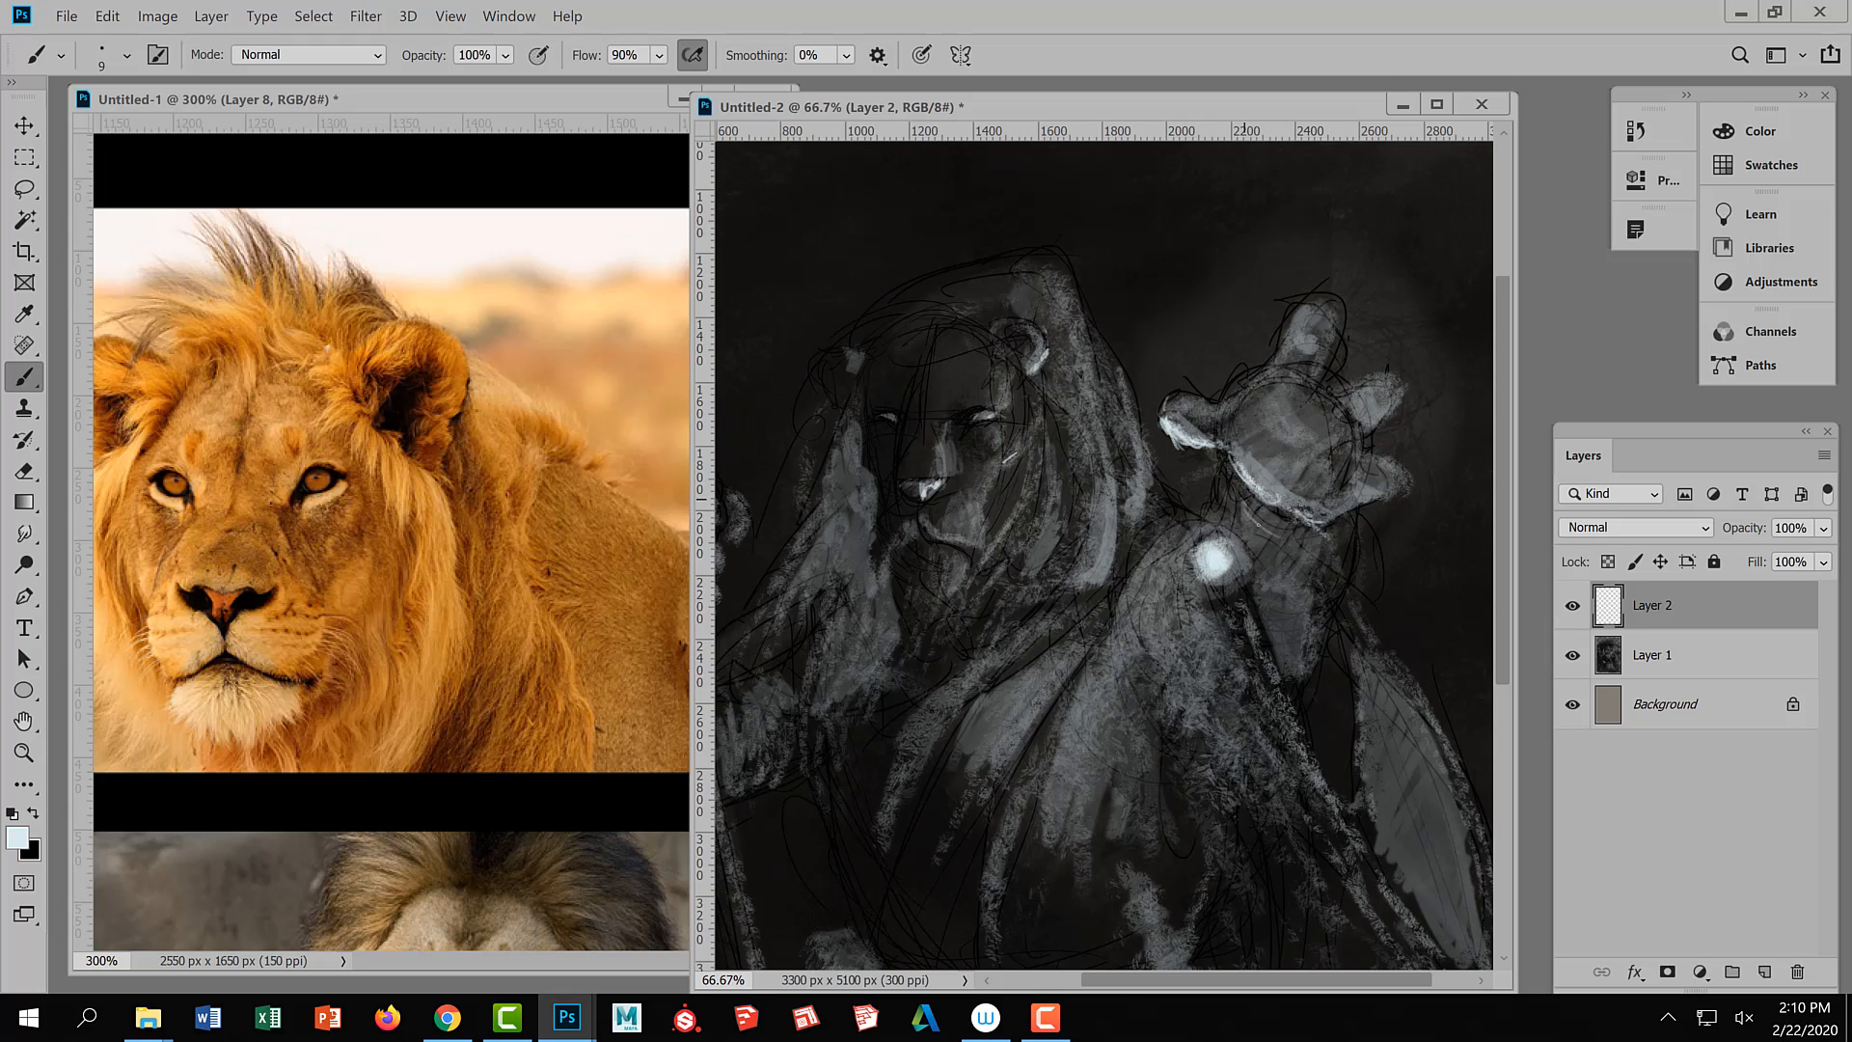
left_click_drag(1244, 501, 1292, 543)
left_click_drag(1278, 620, 1309, 626)
key("ctrl+z")
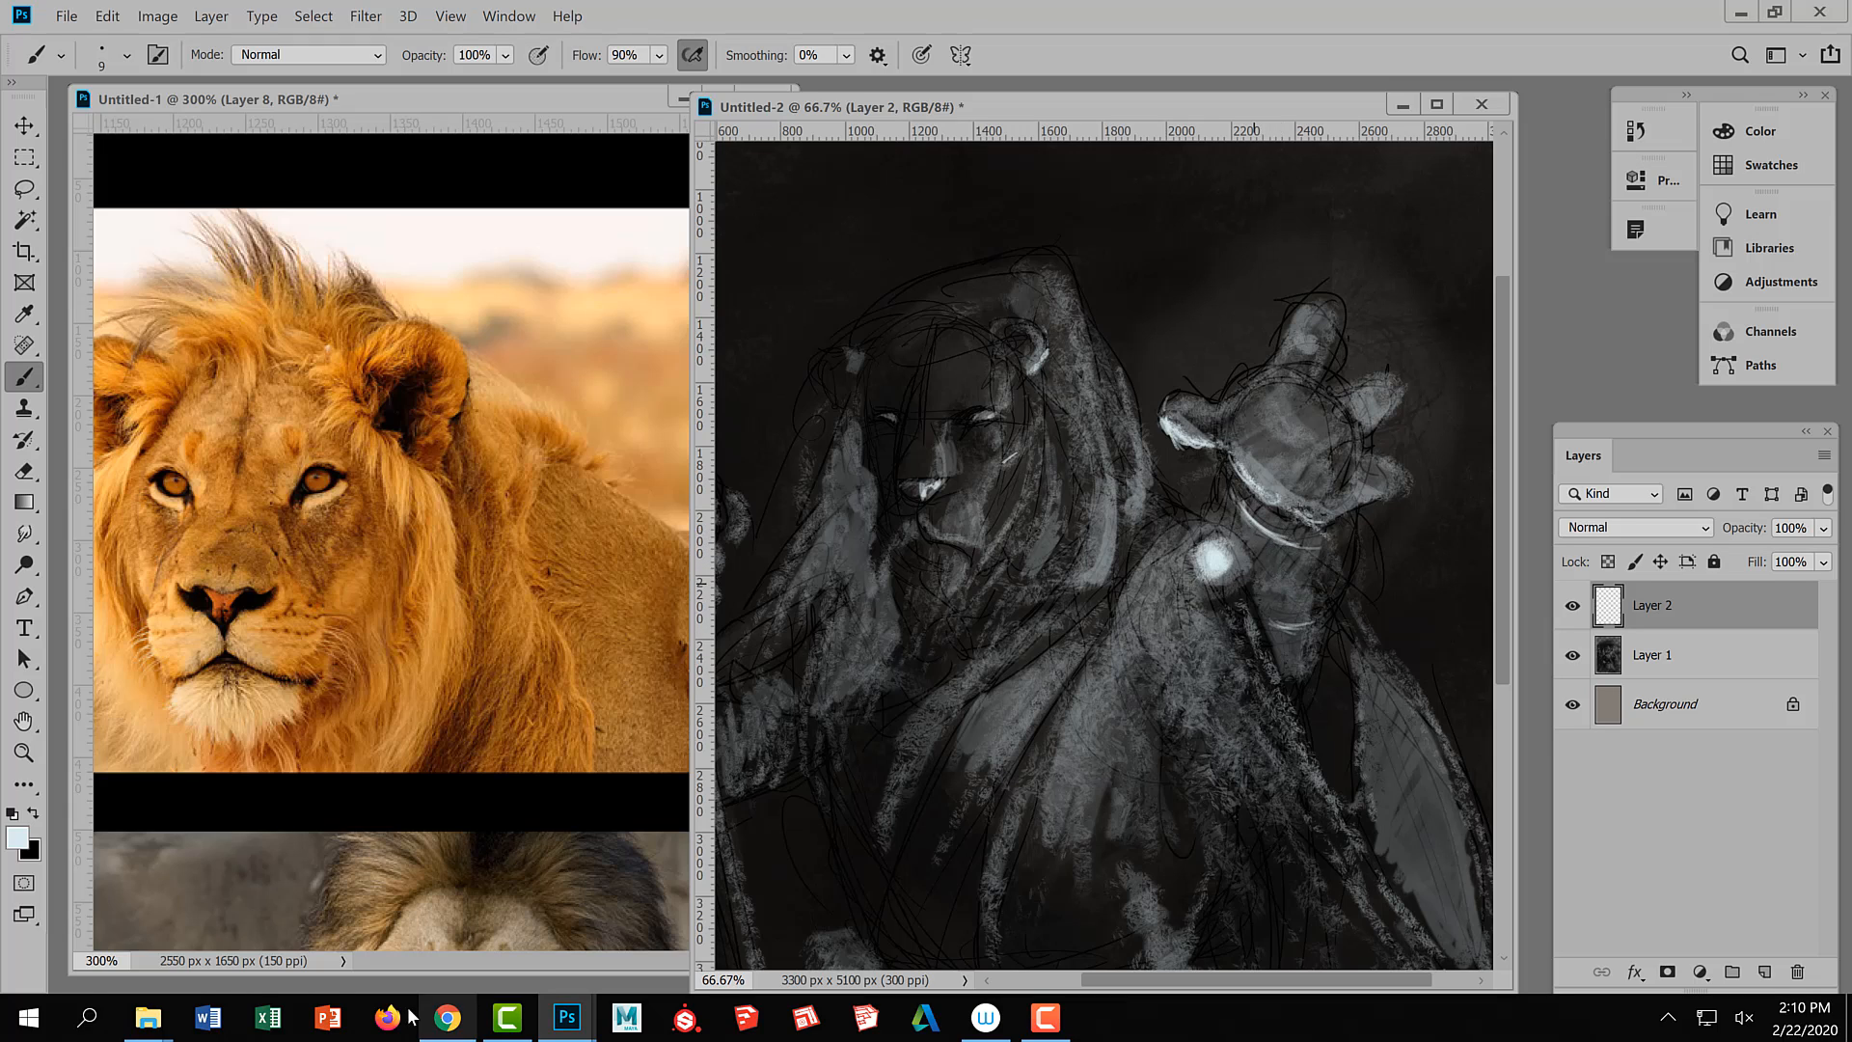
Switch to Chrome and search Google Images for "druid stone carving" in a new tab
left_click(450, 1020)
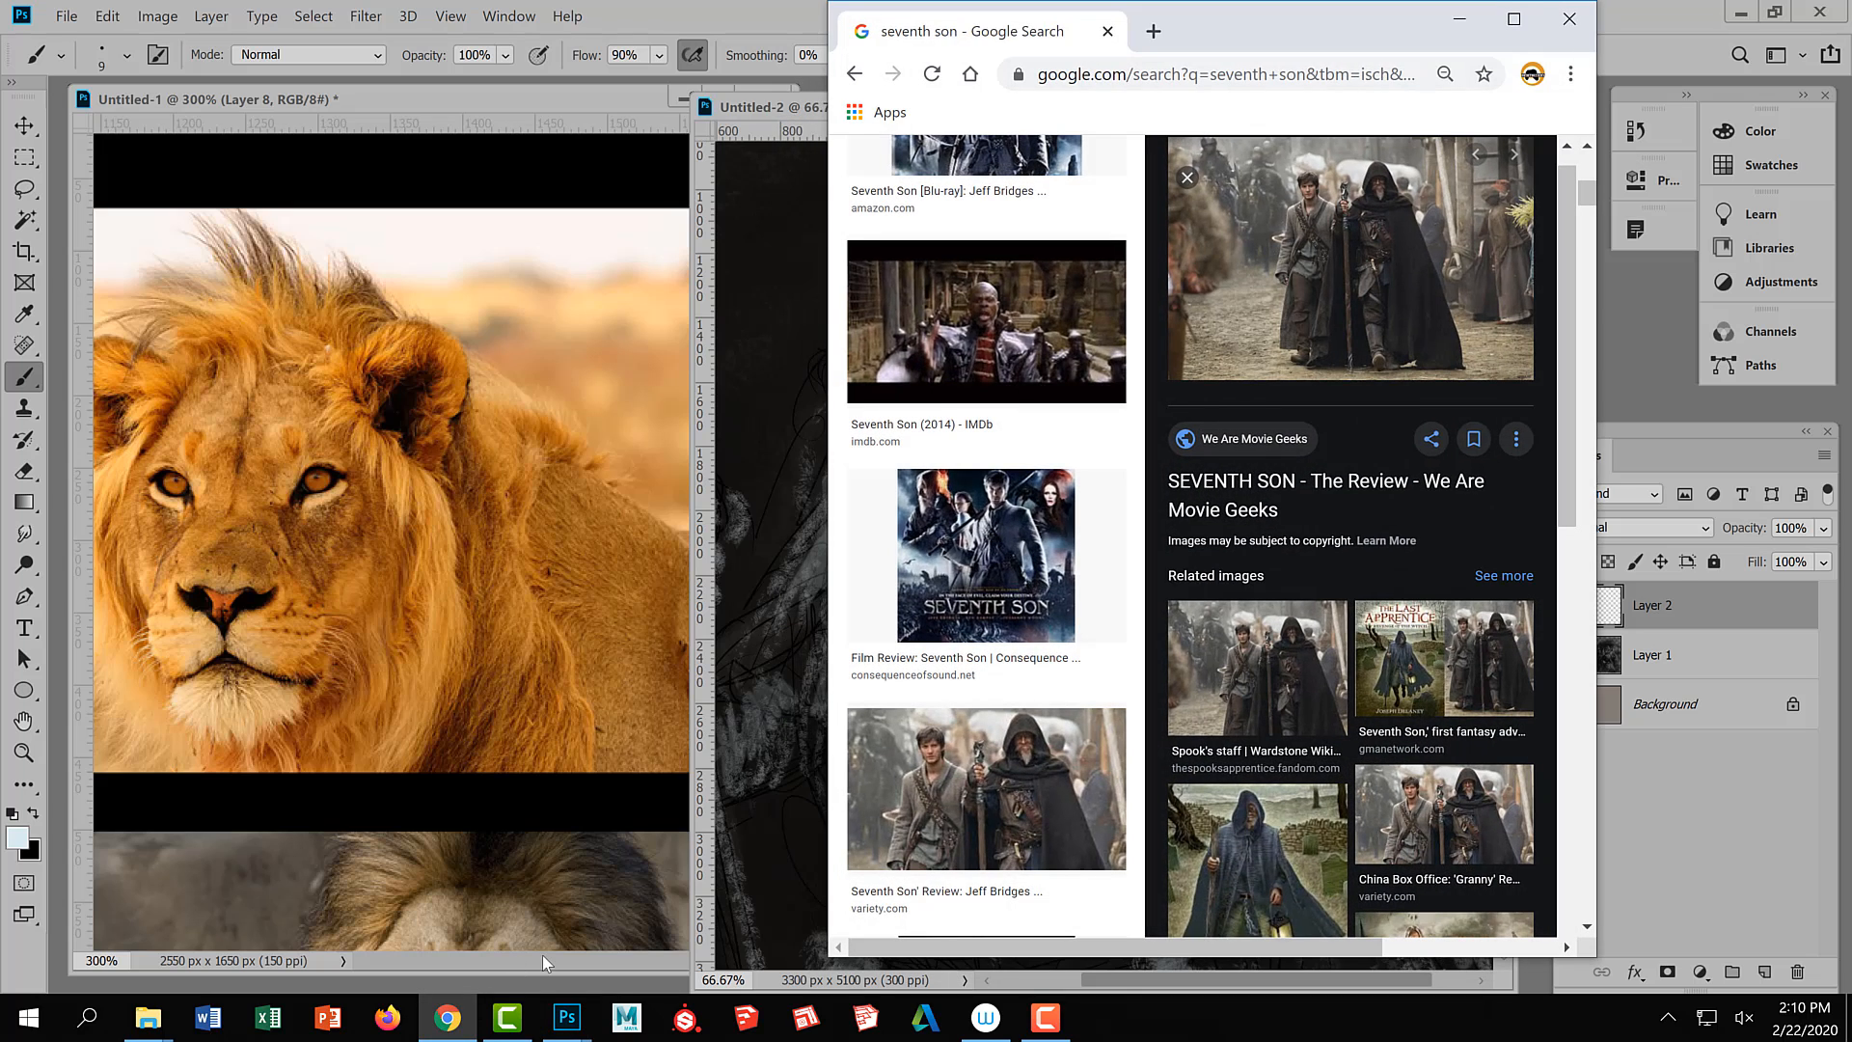
right_click(1313, 216)
left_click(1153, 32)
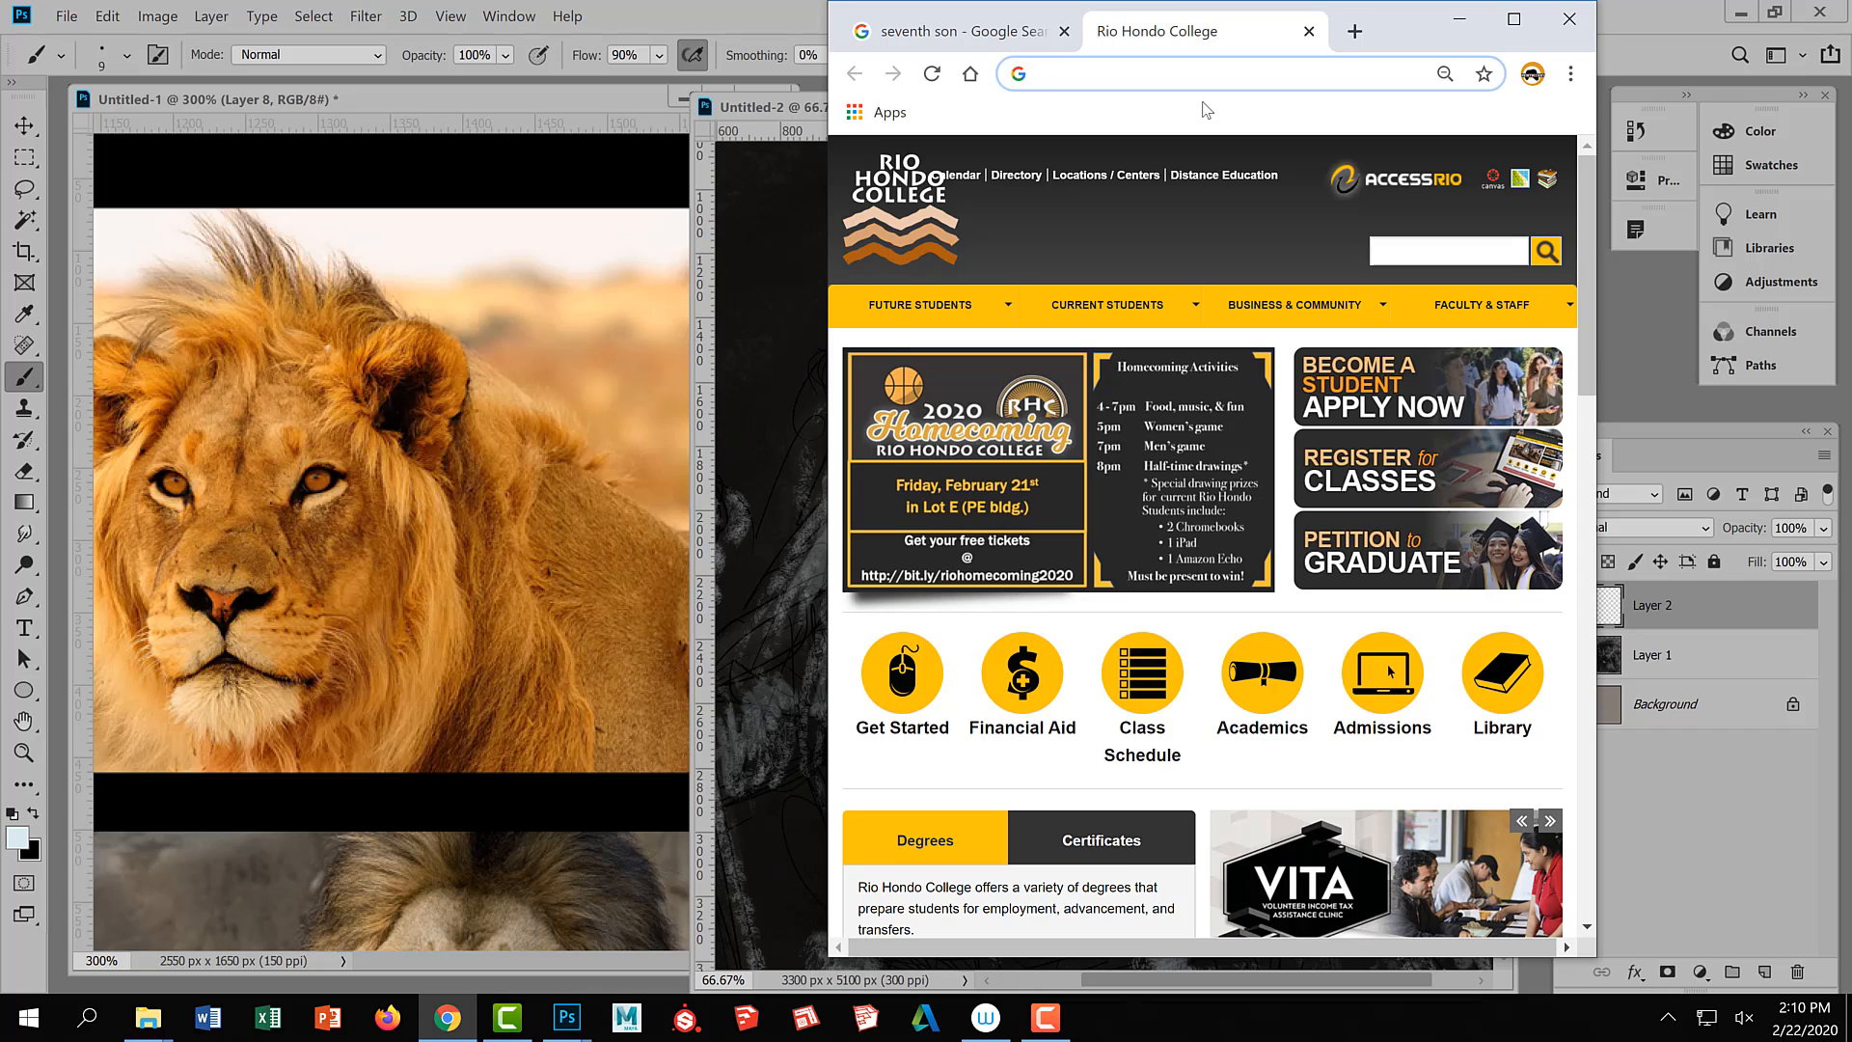
type("druid ")
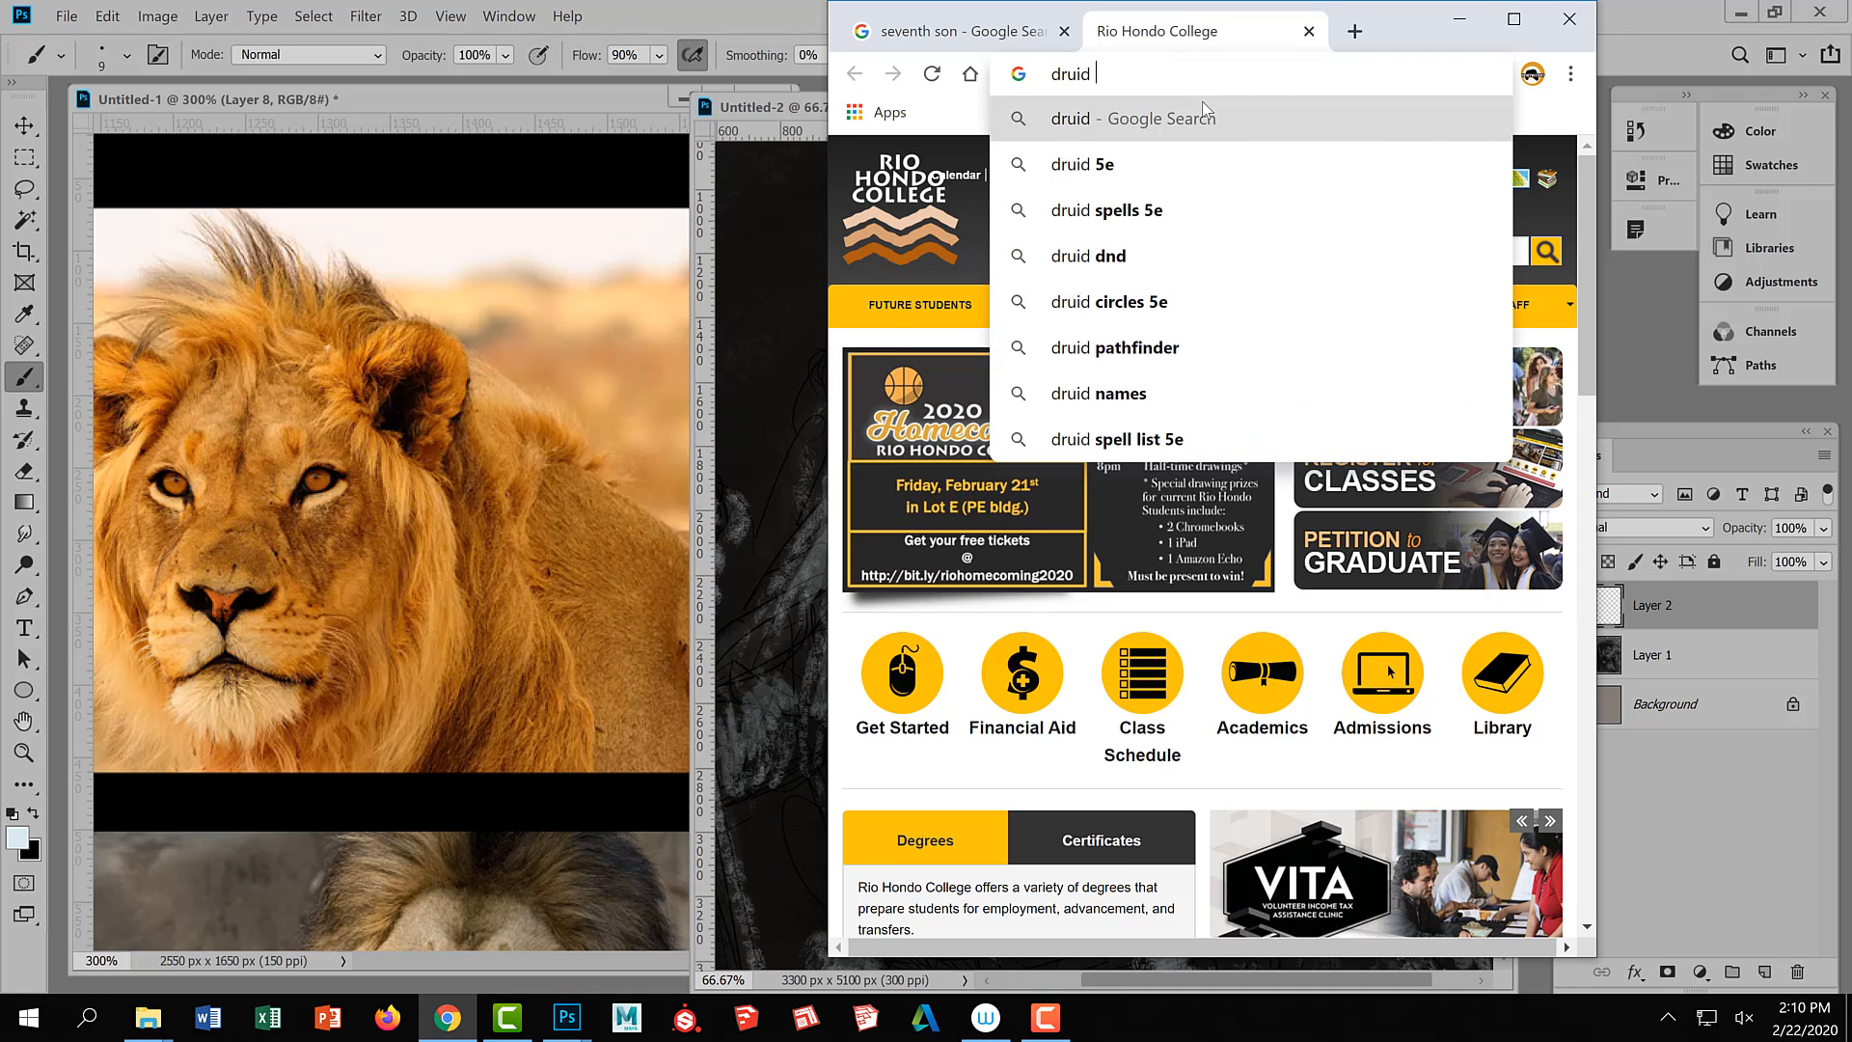
type("s")
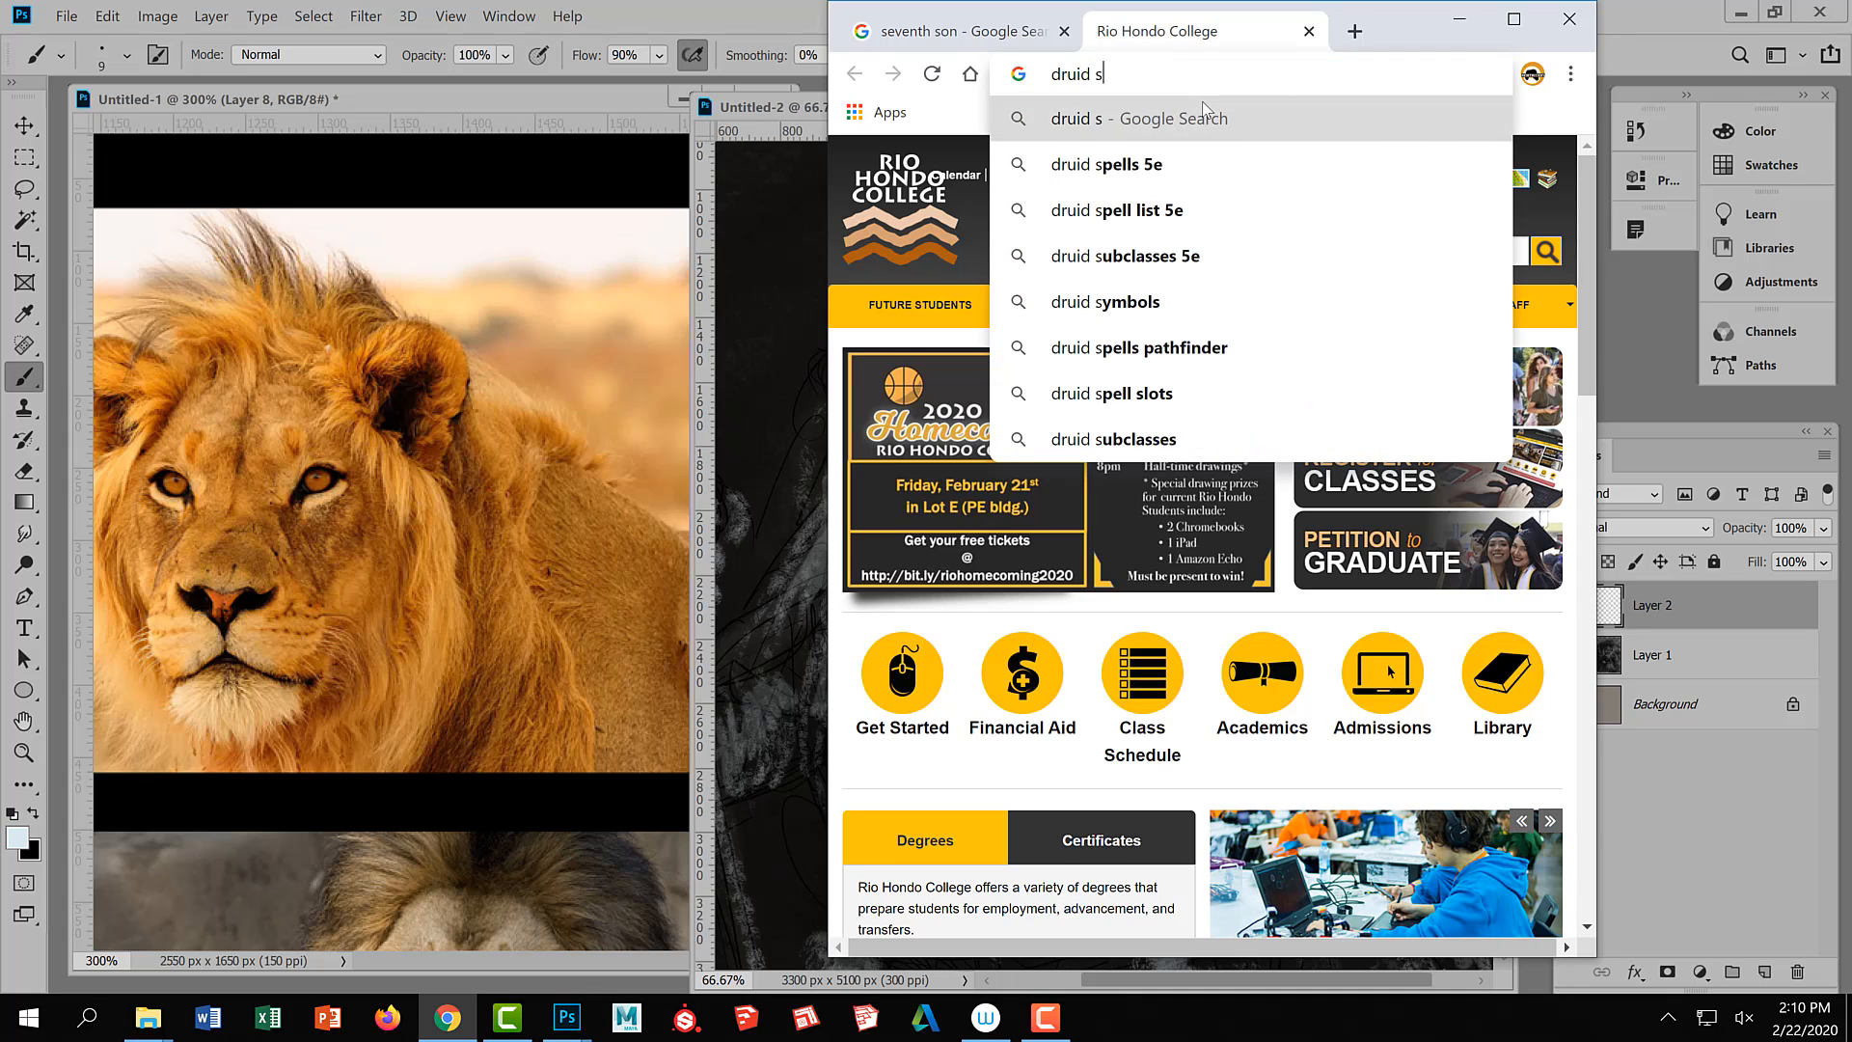
type("tone car")
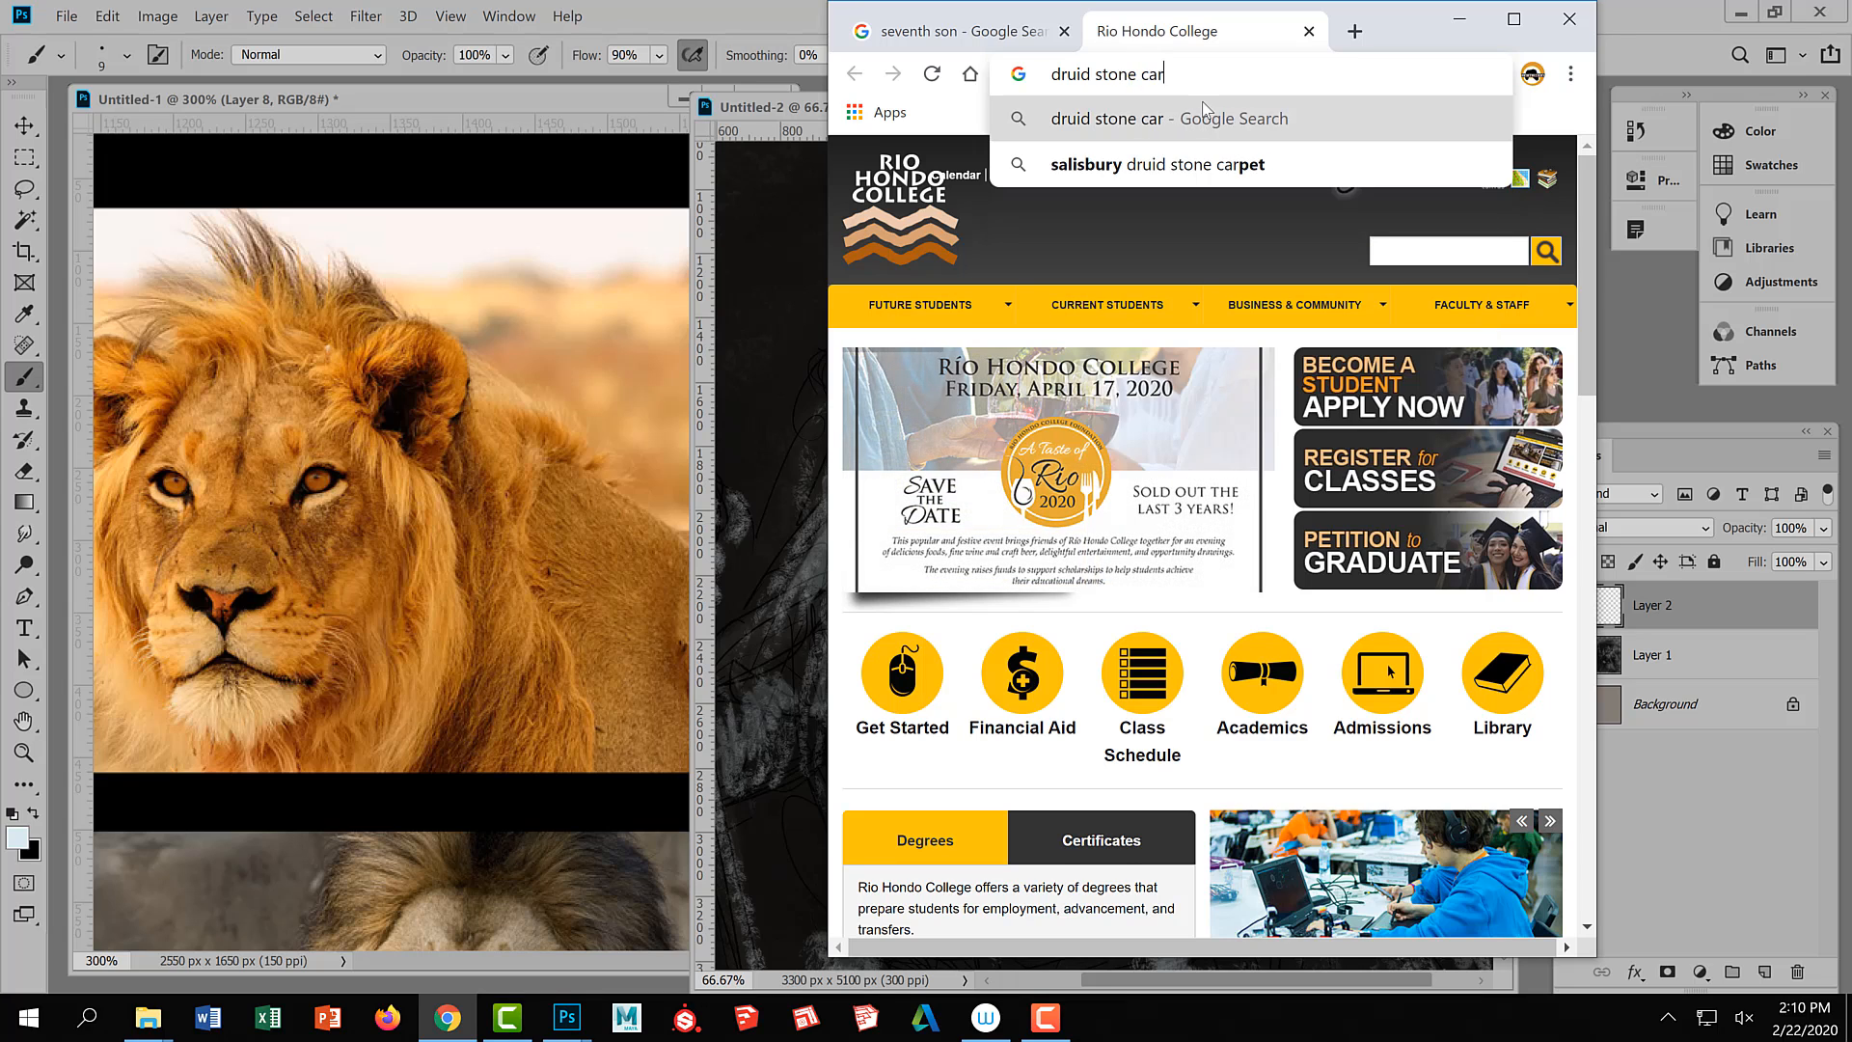
type("ving")
key("Return")
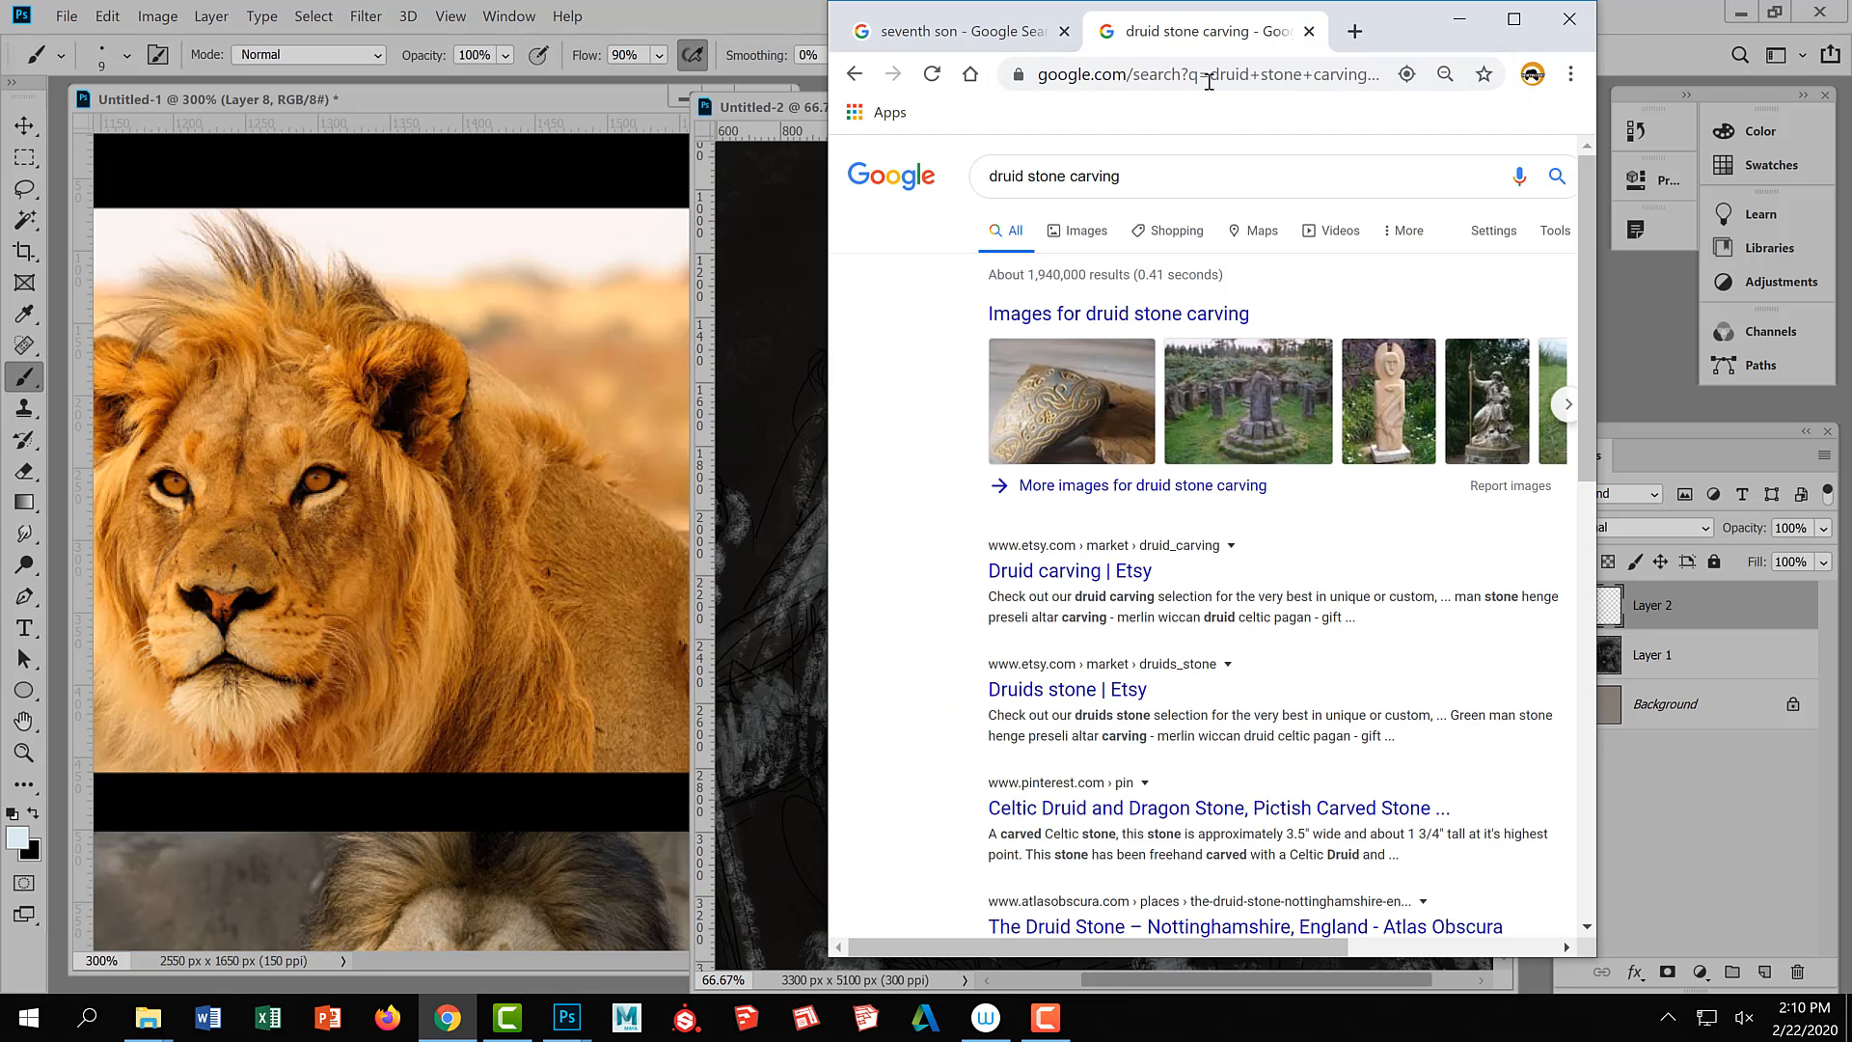
left_click(1090, 232)
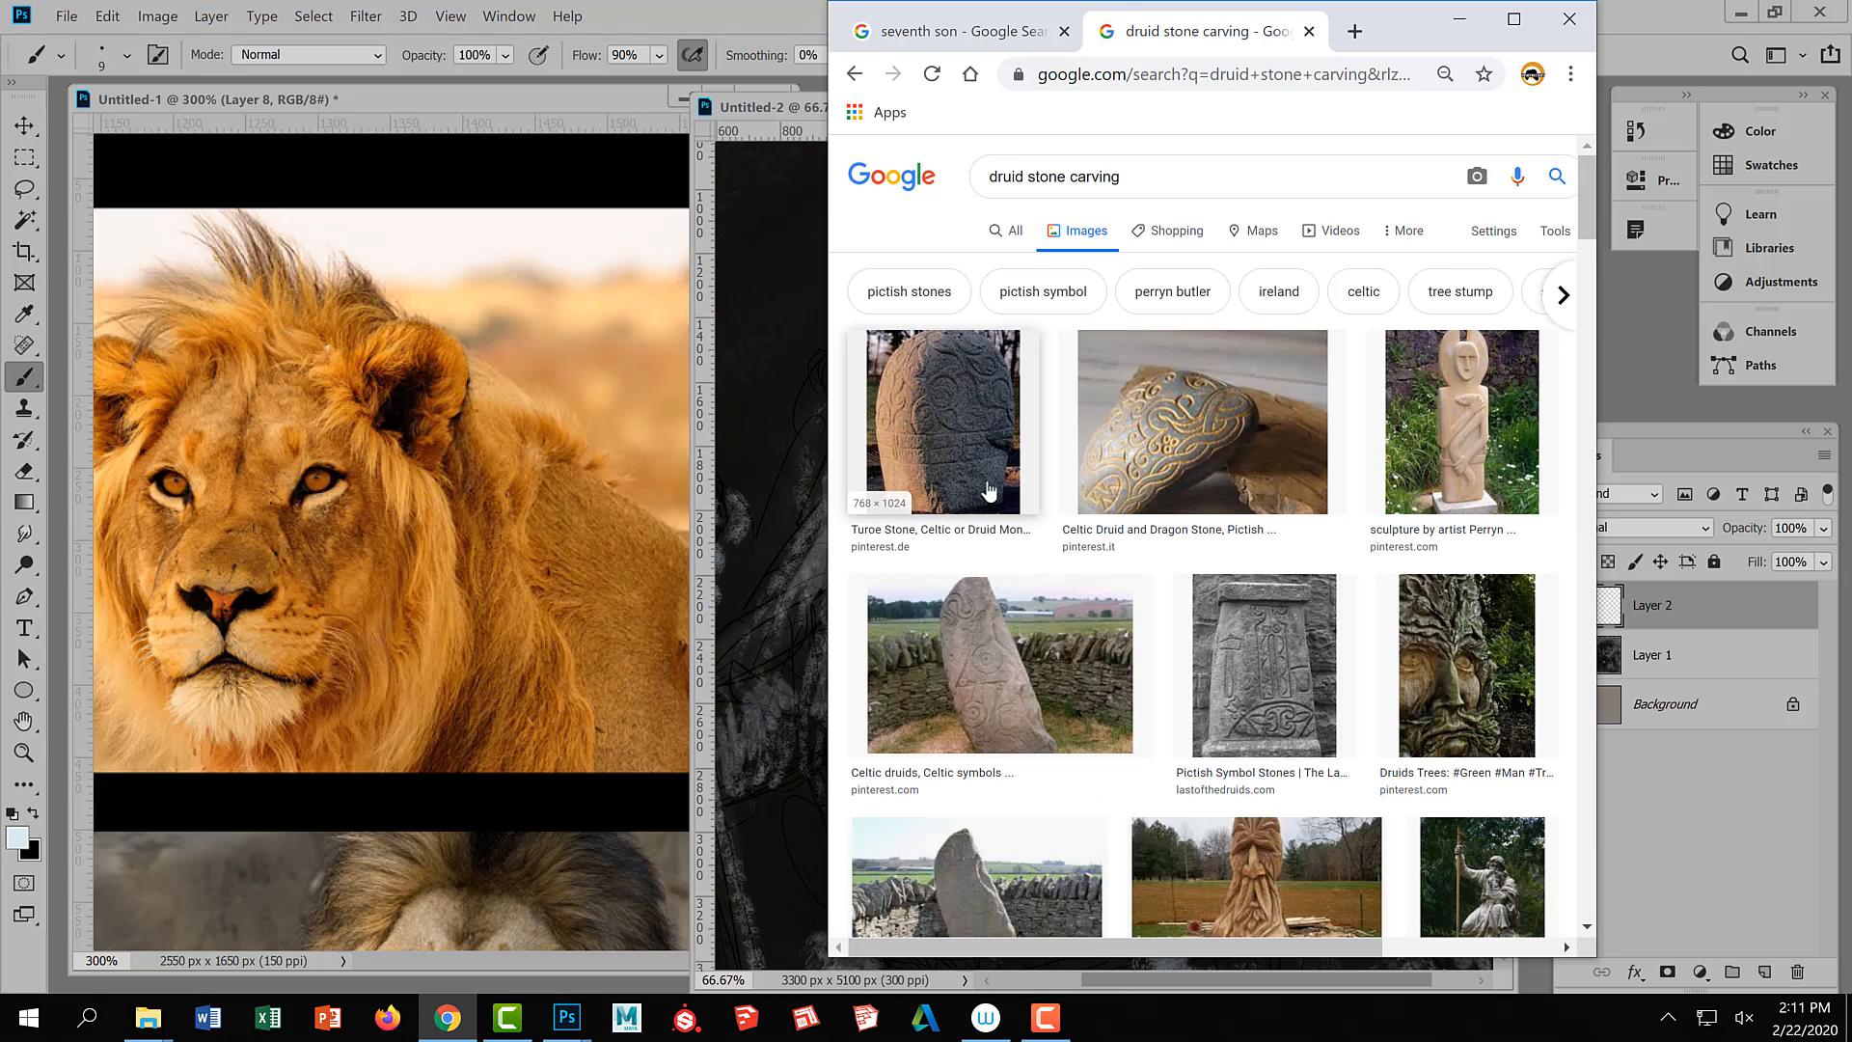
Browse the carving images and preview the spiral-carved Druidstone boulder and the related photos of prehistoric sites around Ireland
scroll(989, 492, "down", 2)
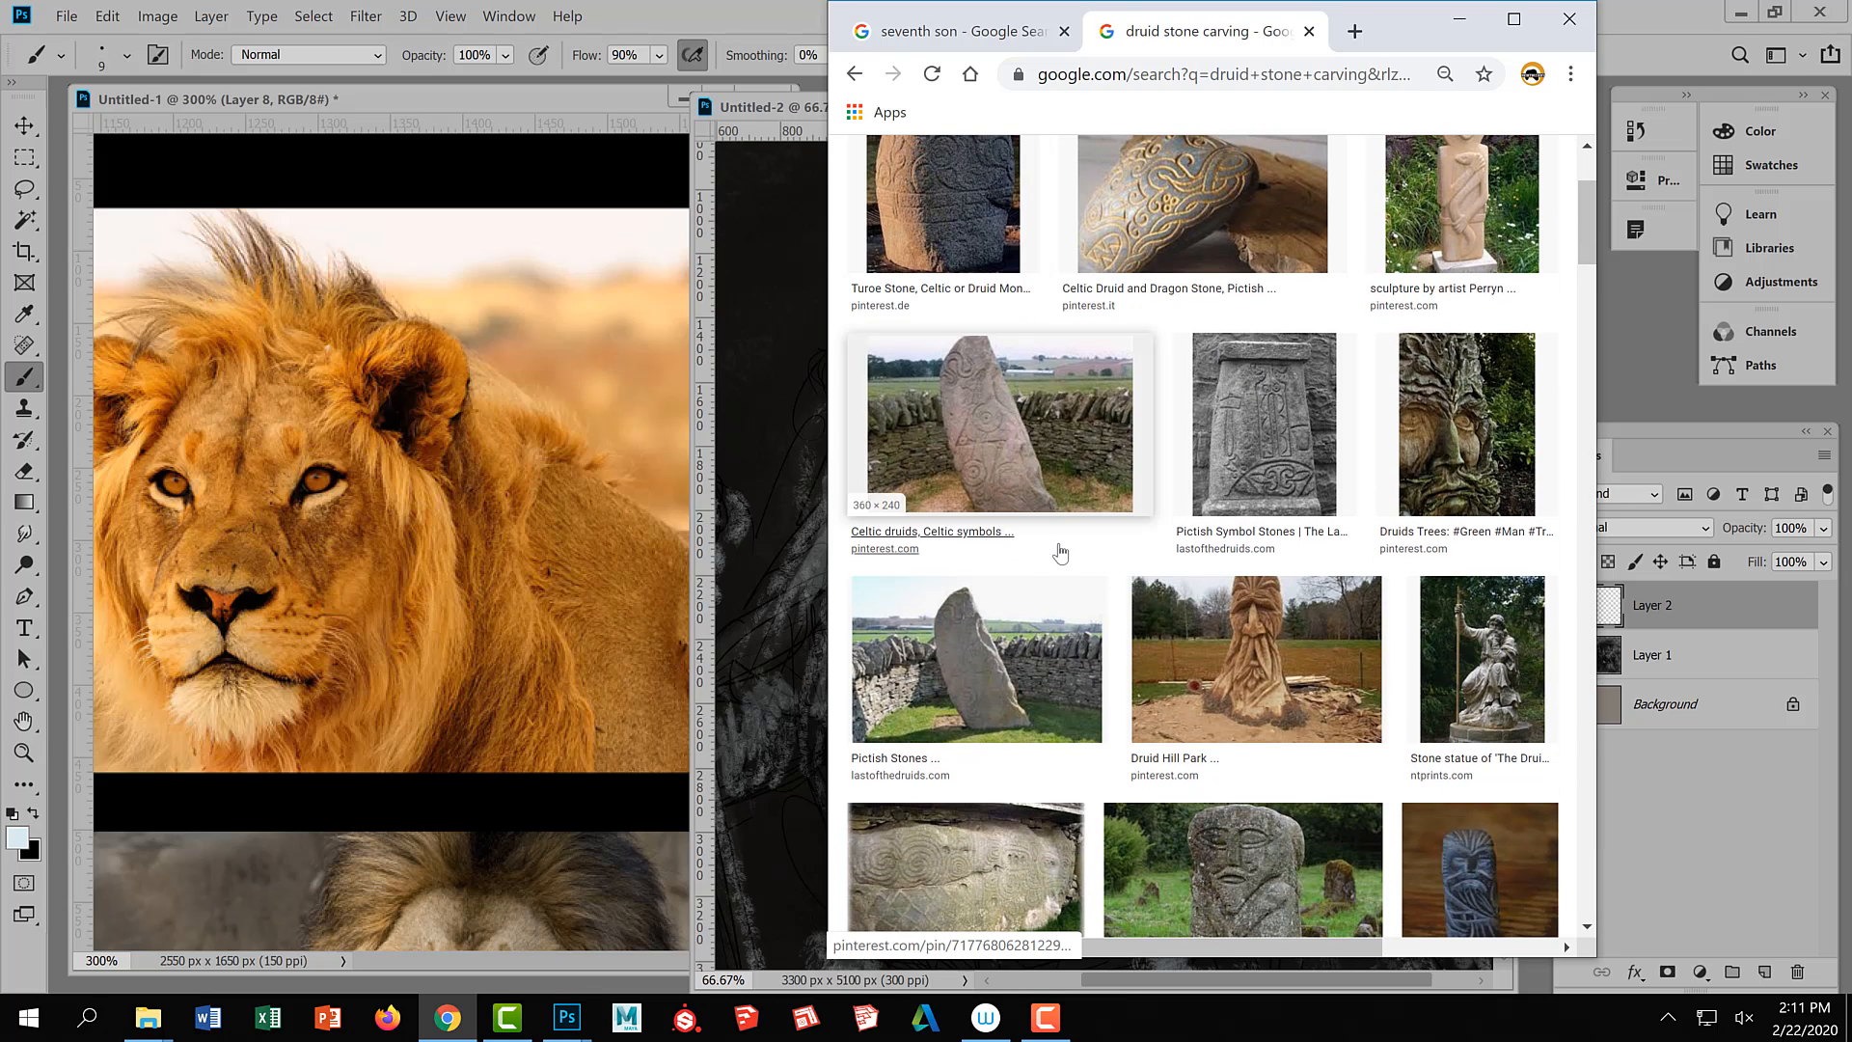
scroll(1066, 537, "up", 1)
scroll(1269, 521, "down", 8)
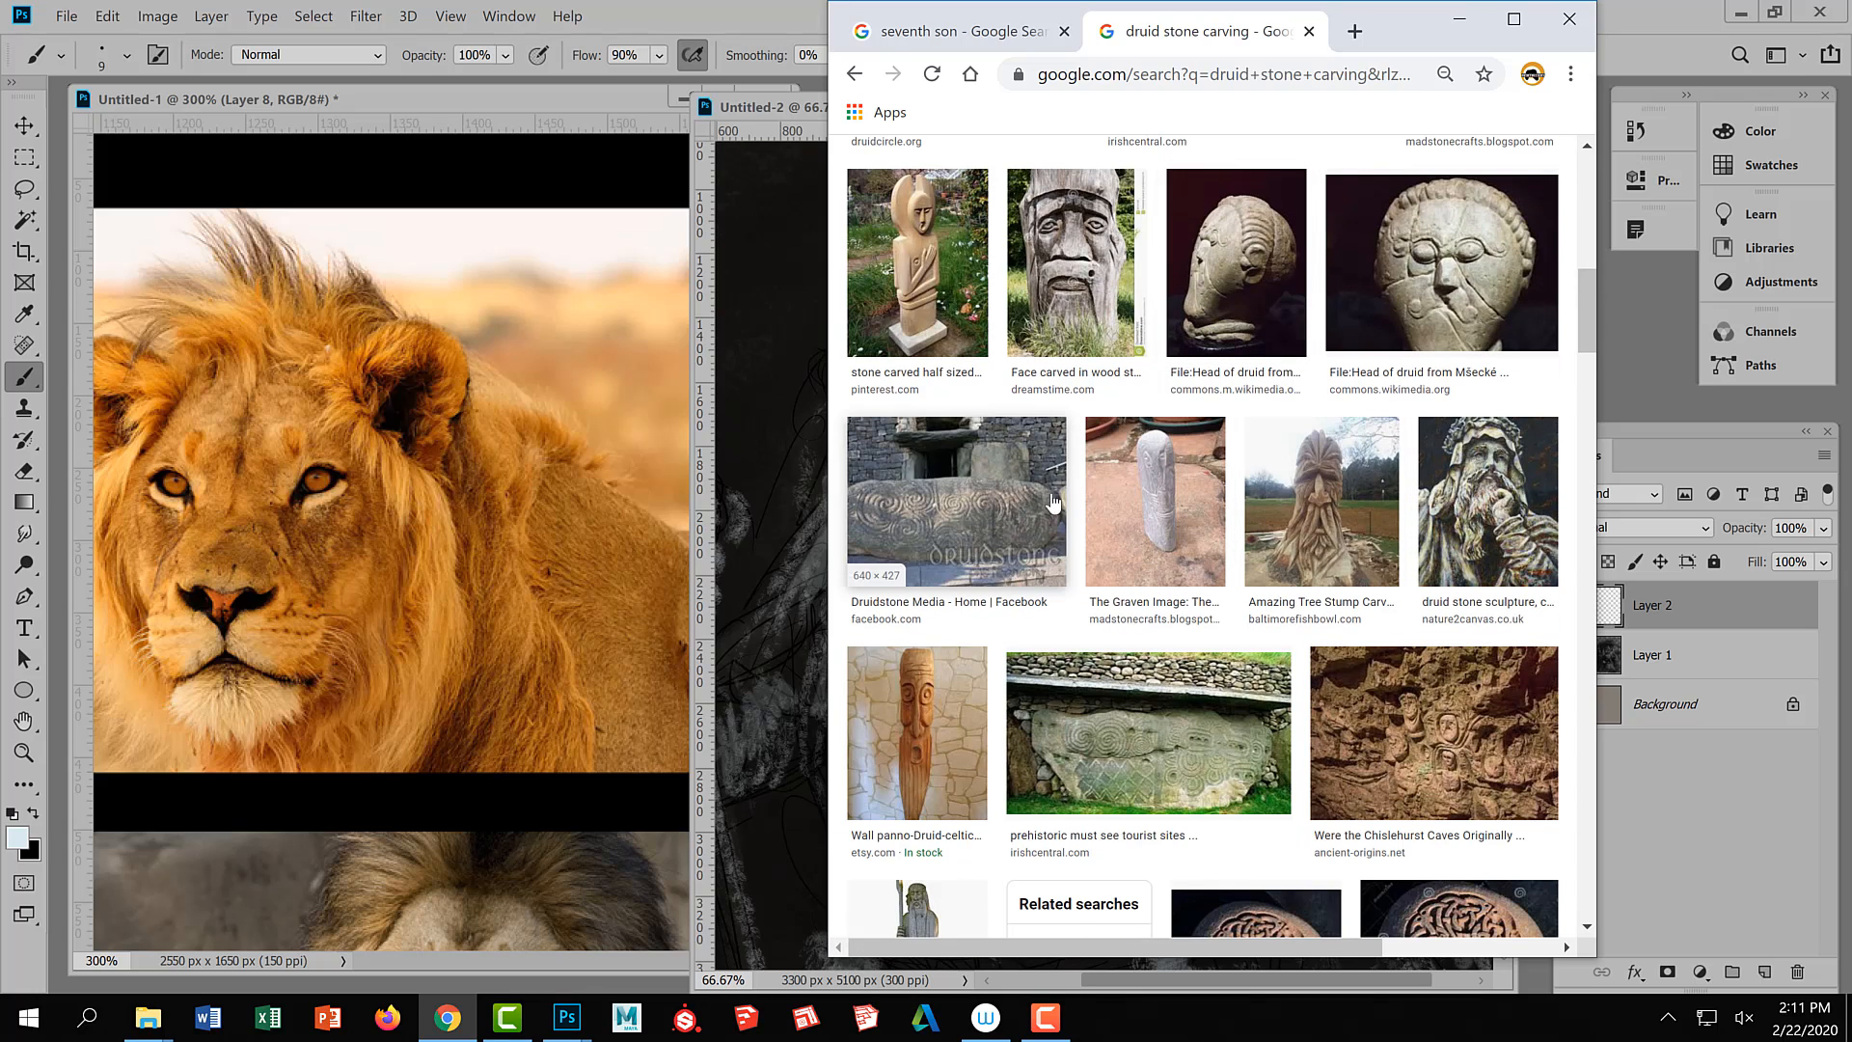
left_click(945, 508)
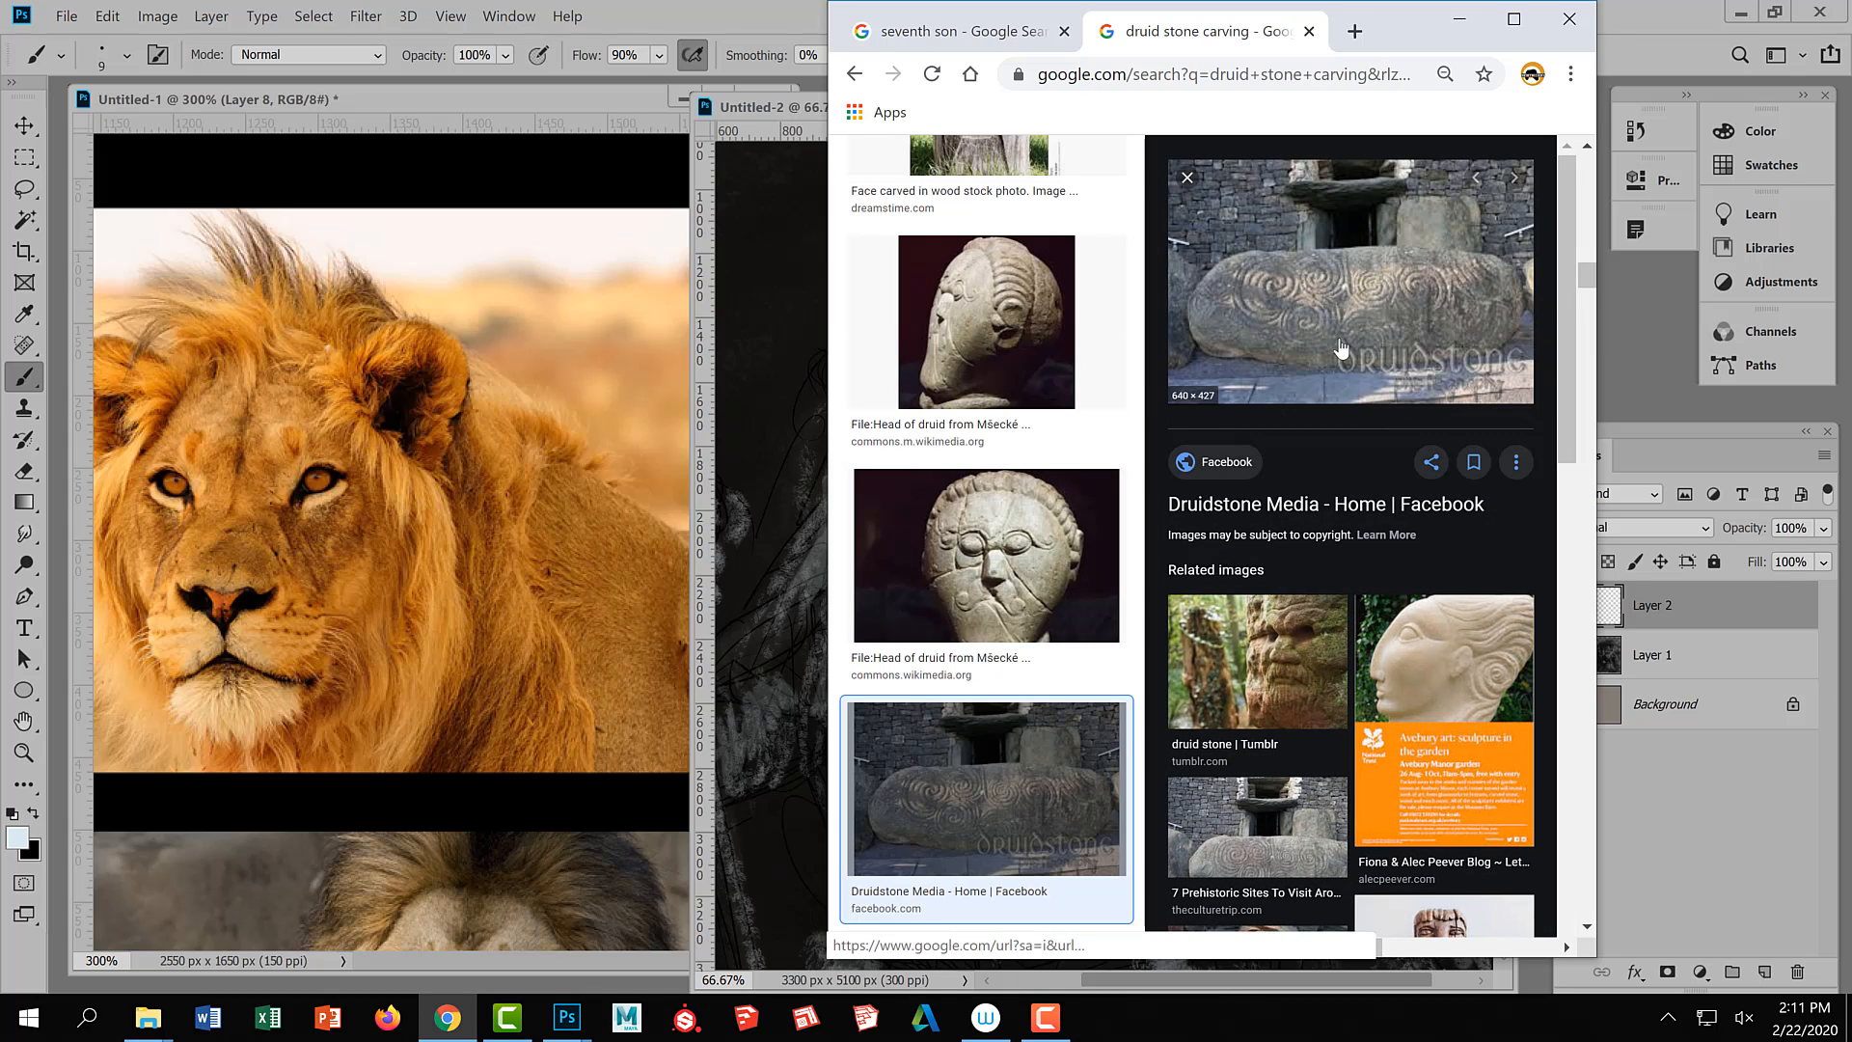
left_click(1284, 843)
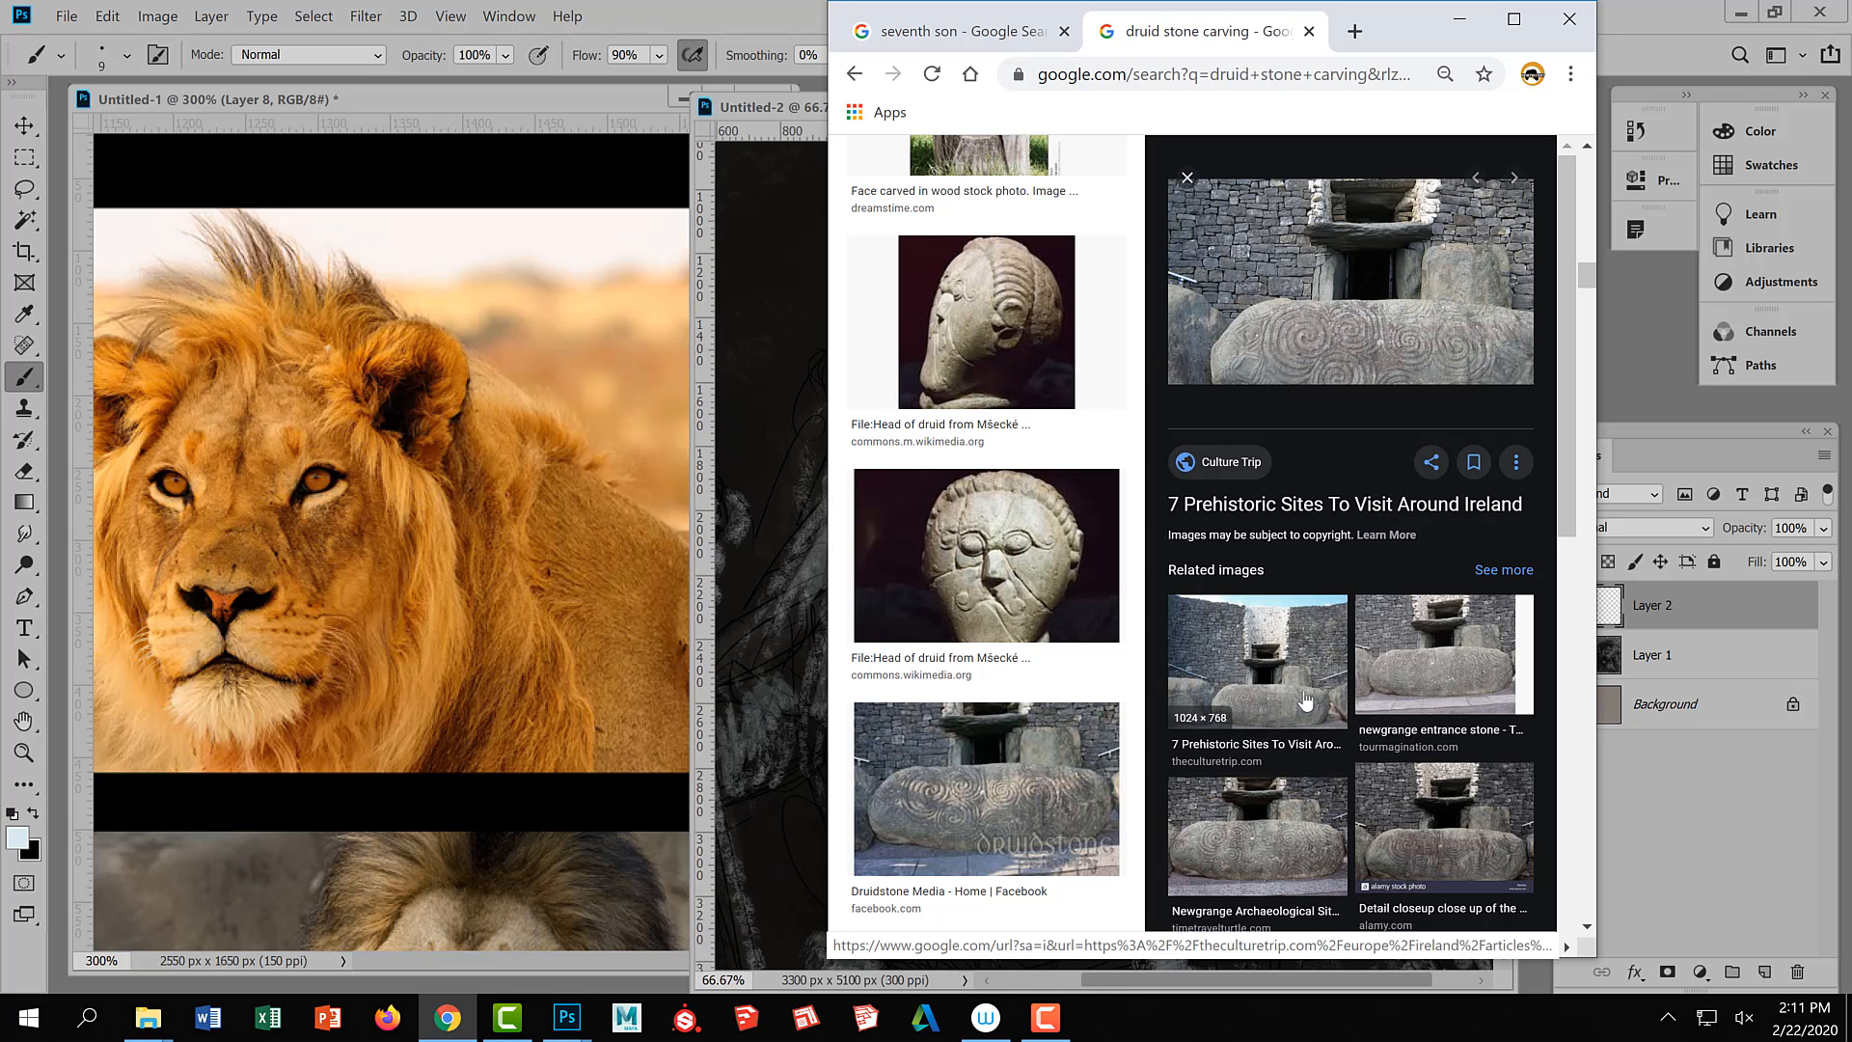
left_click(1265, 685)
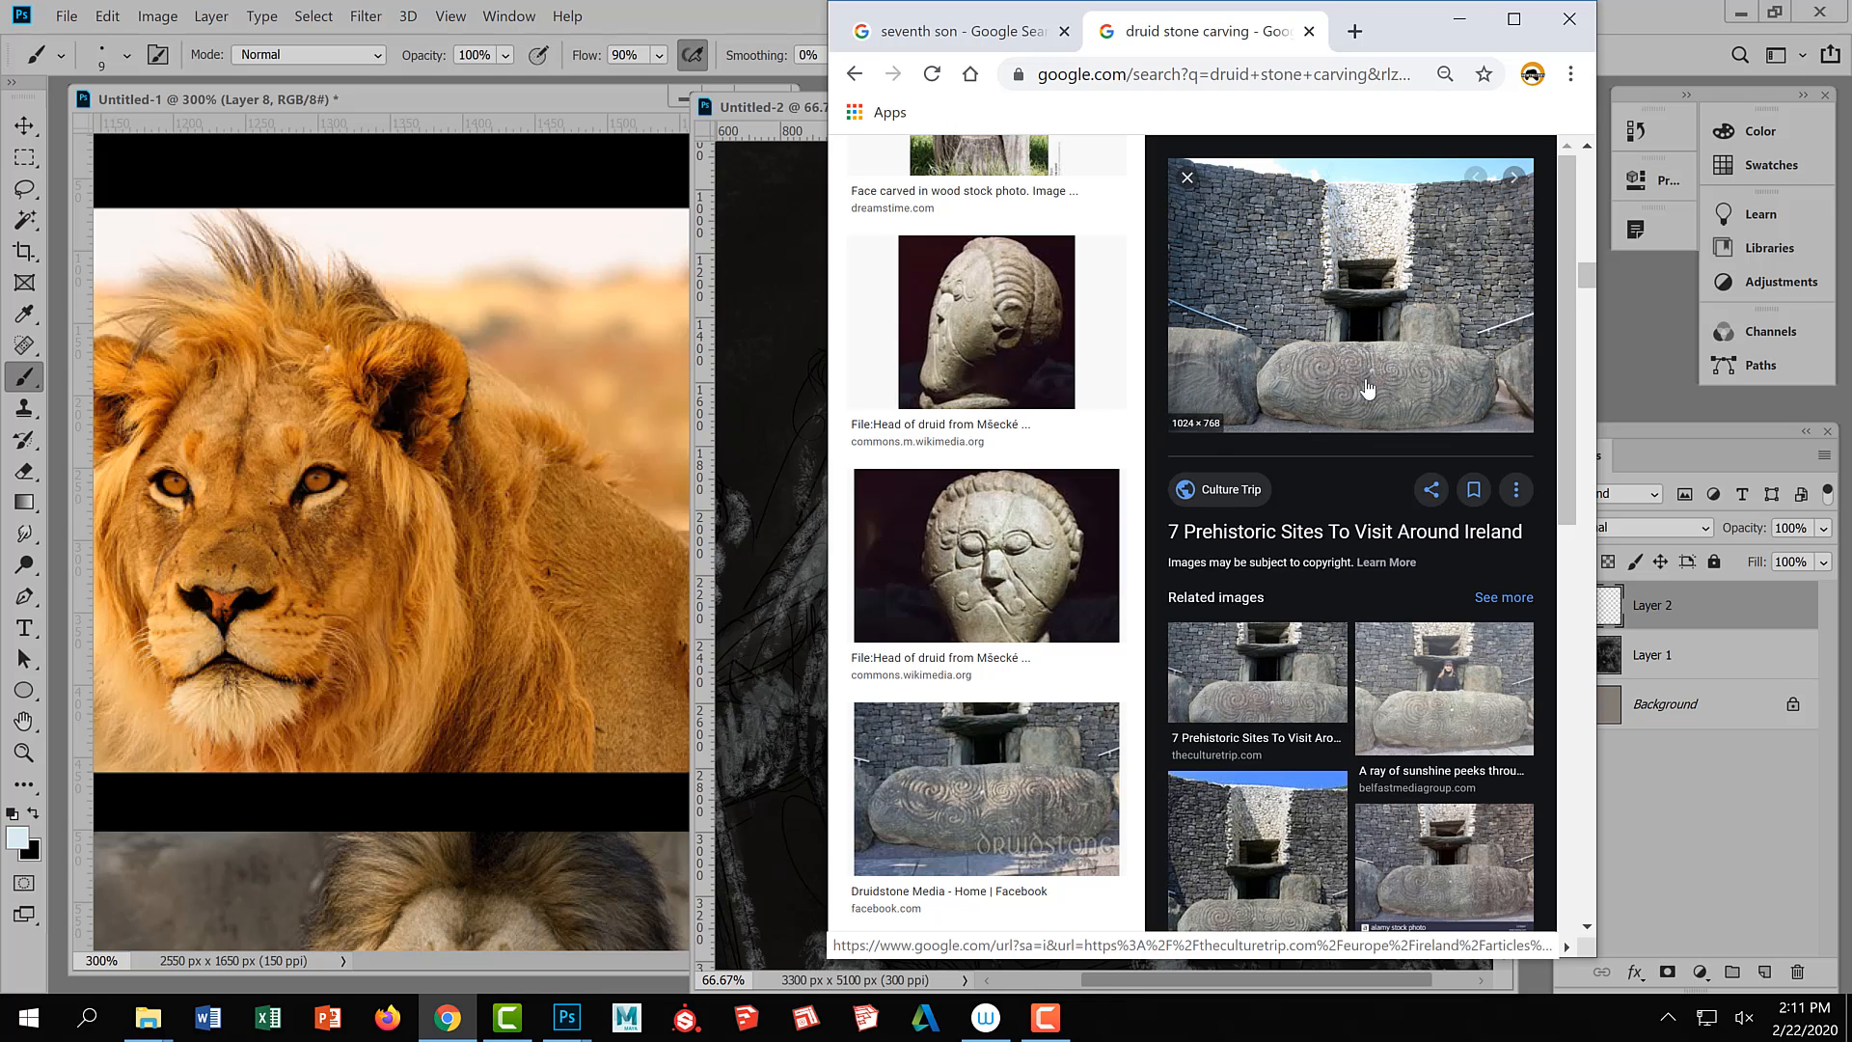
scroll(1317, 868, "down", 4)
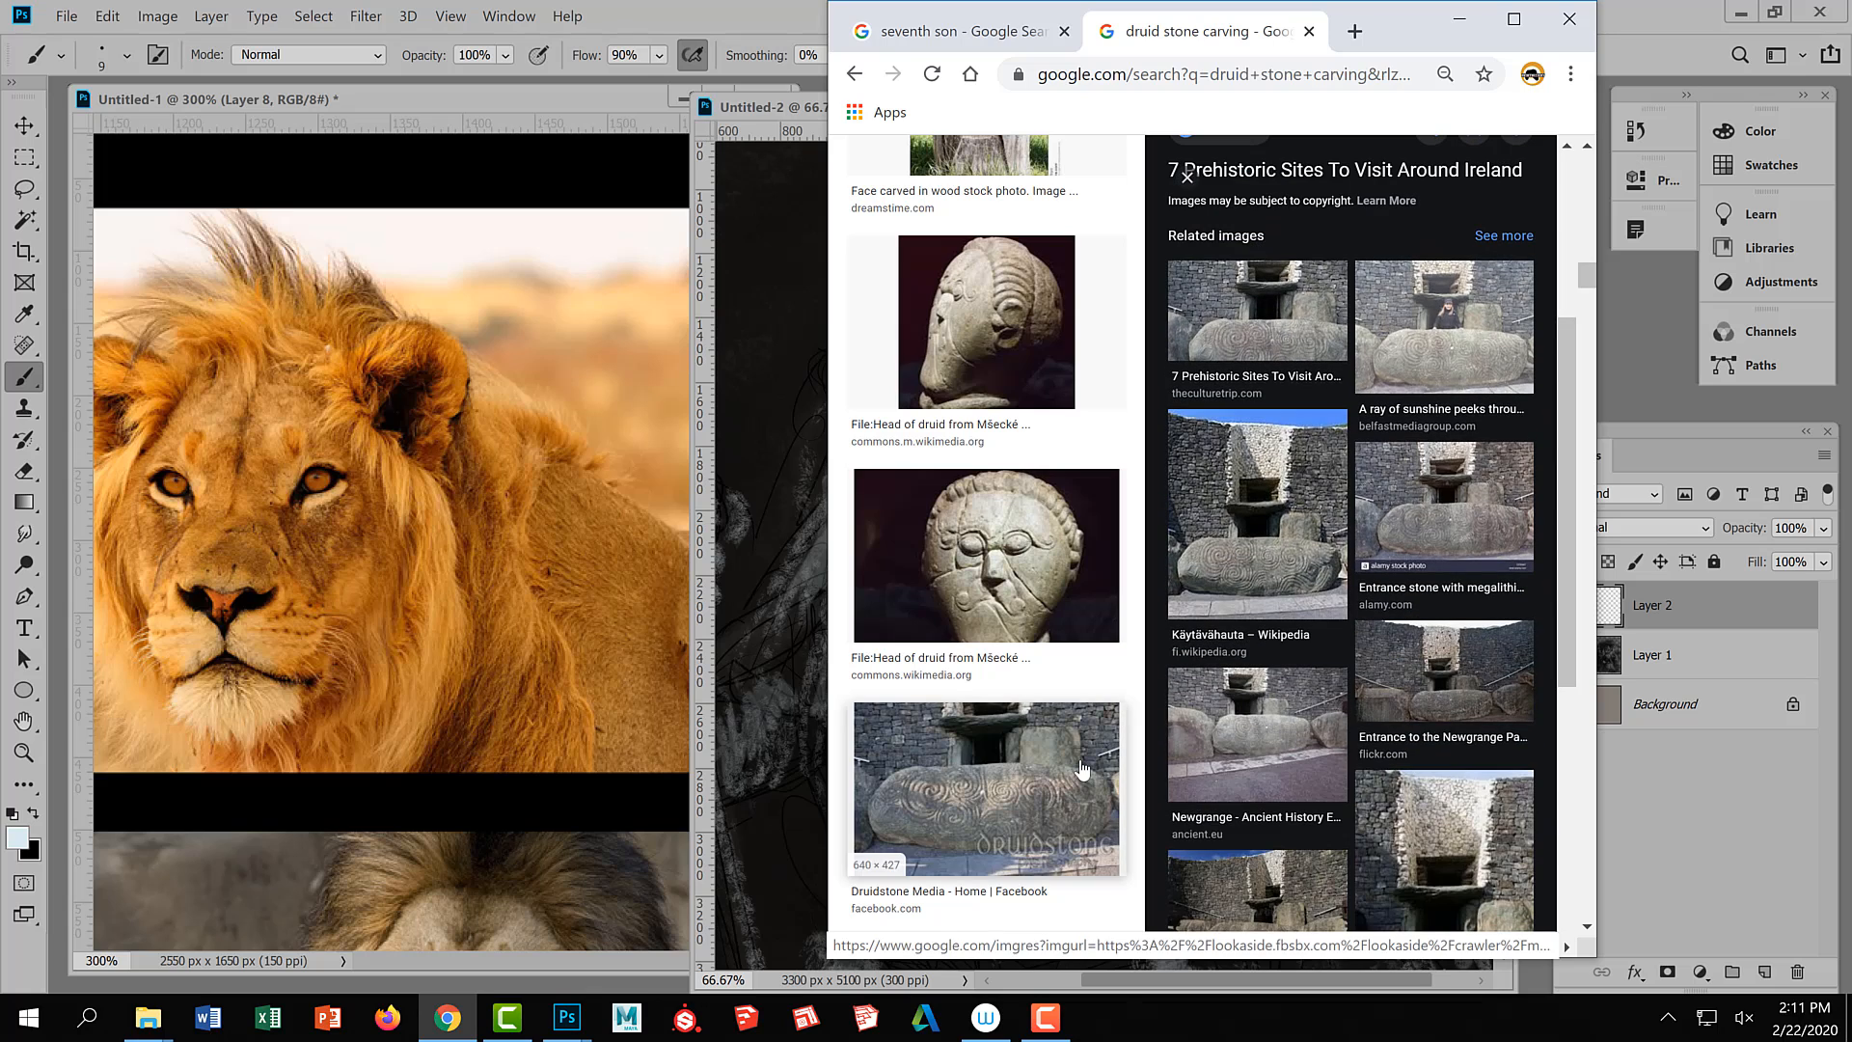
scroll(1061, 767, "down", 4)
scroll(1053, 741, "down", 1)
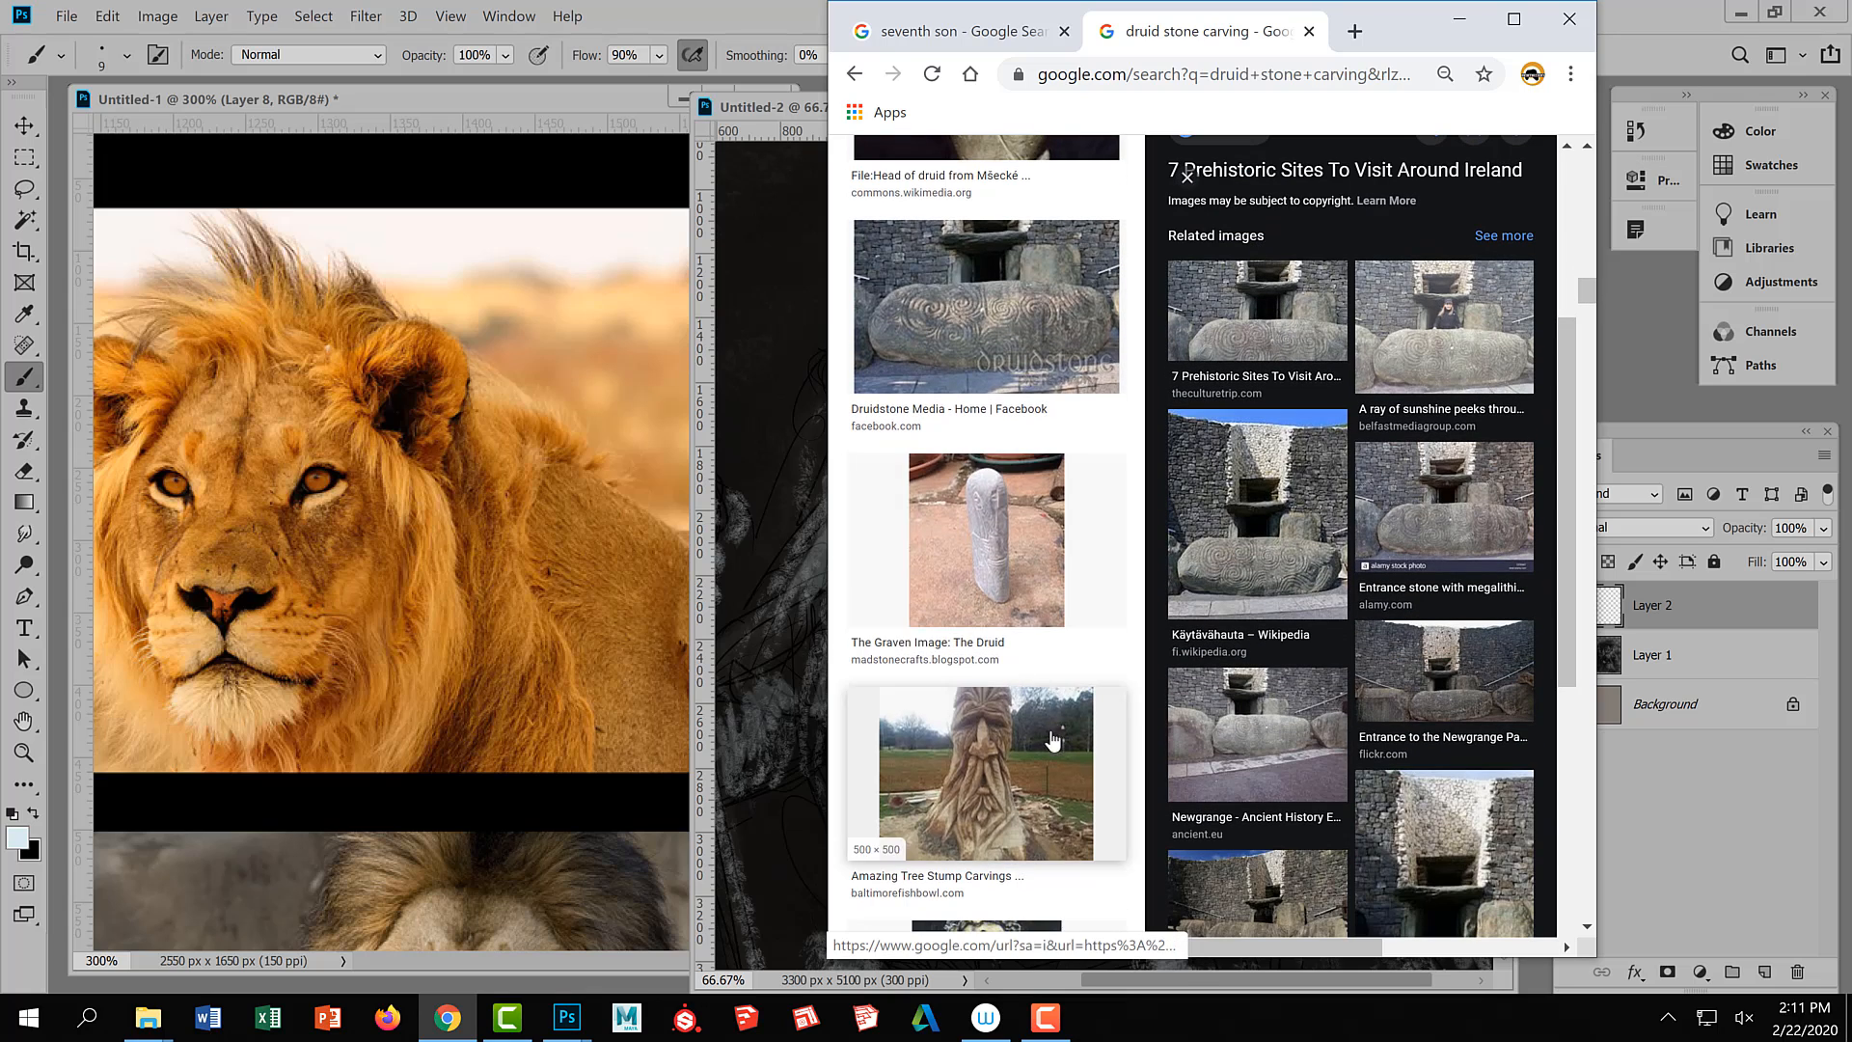
Preview the Graven Image druid stone, the carved slab from Ireland's prehistoric sites and the Celtic knot carving on a round rock
left_click(994, 540)
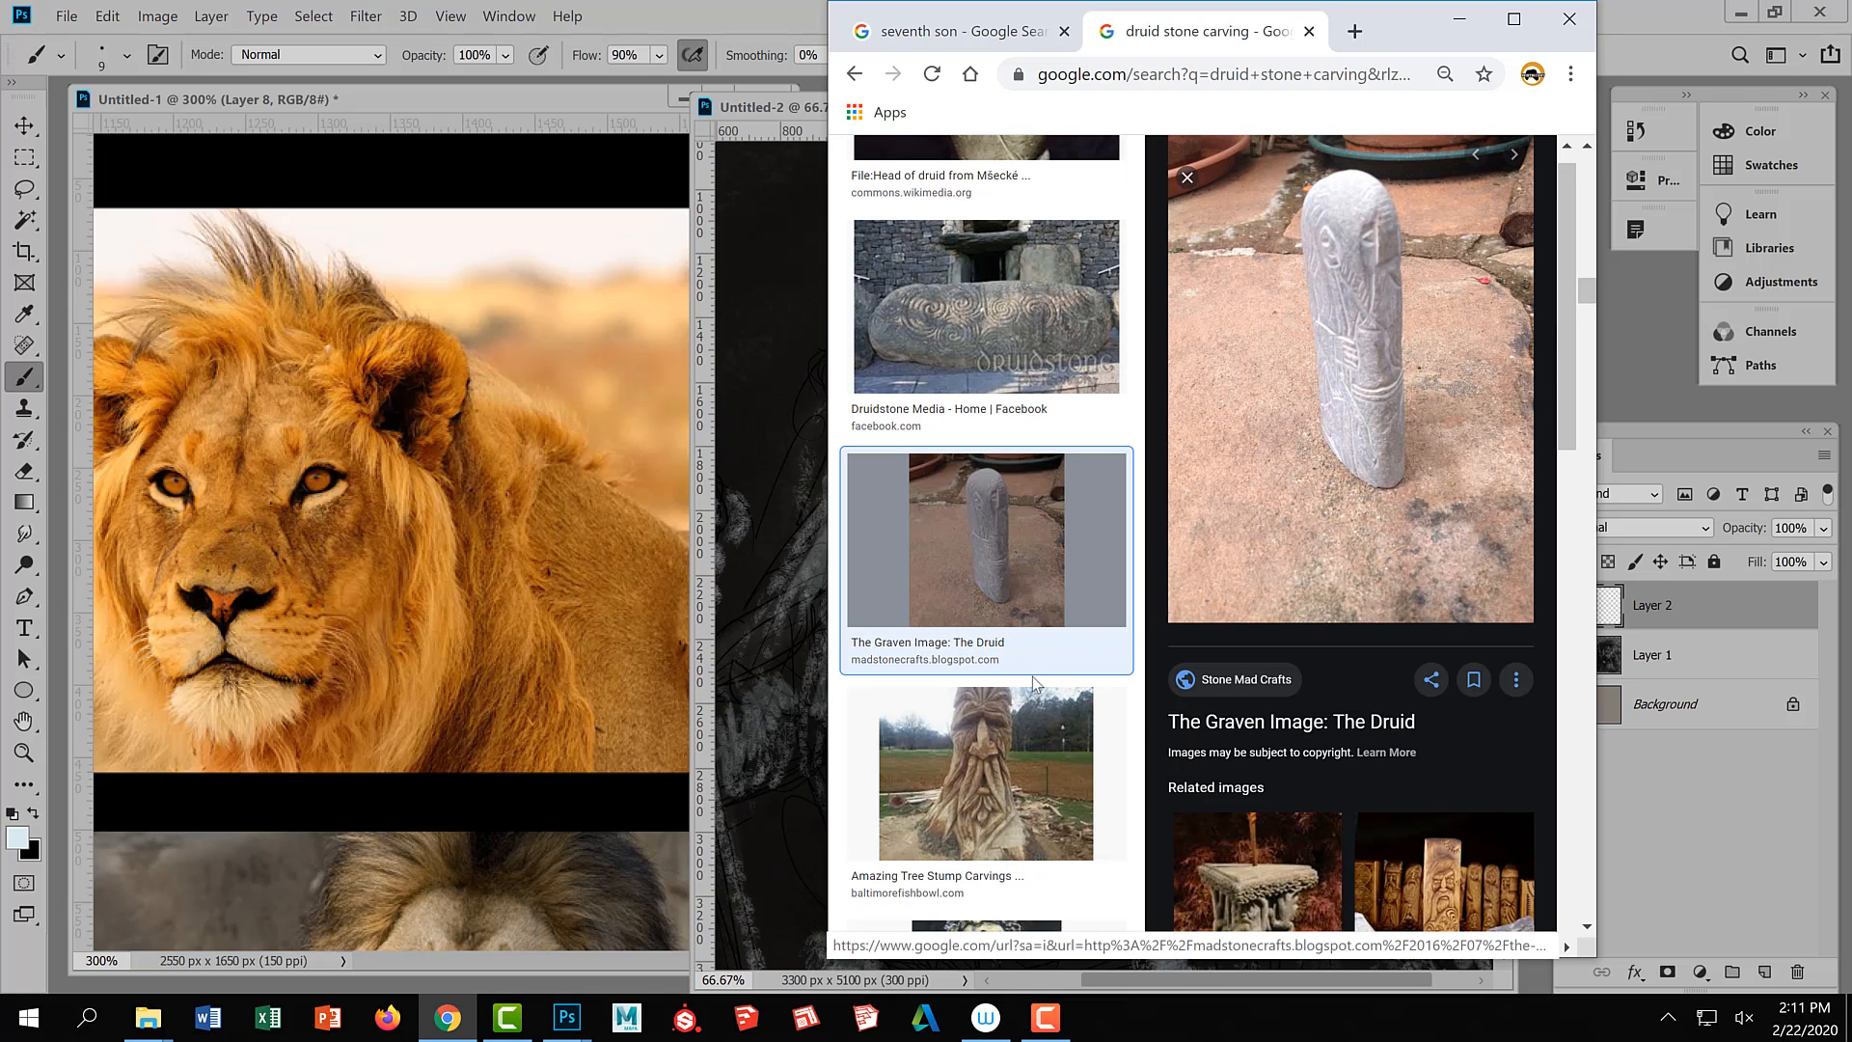
scroll(1049, 743, "down", 6)
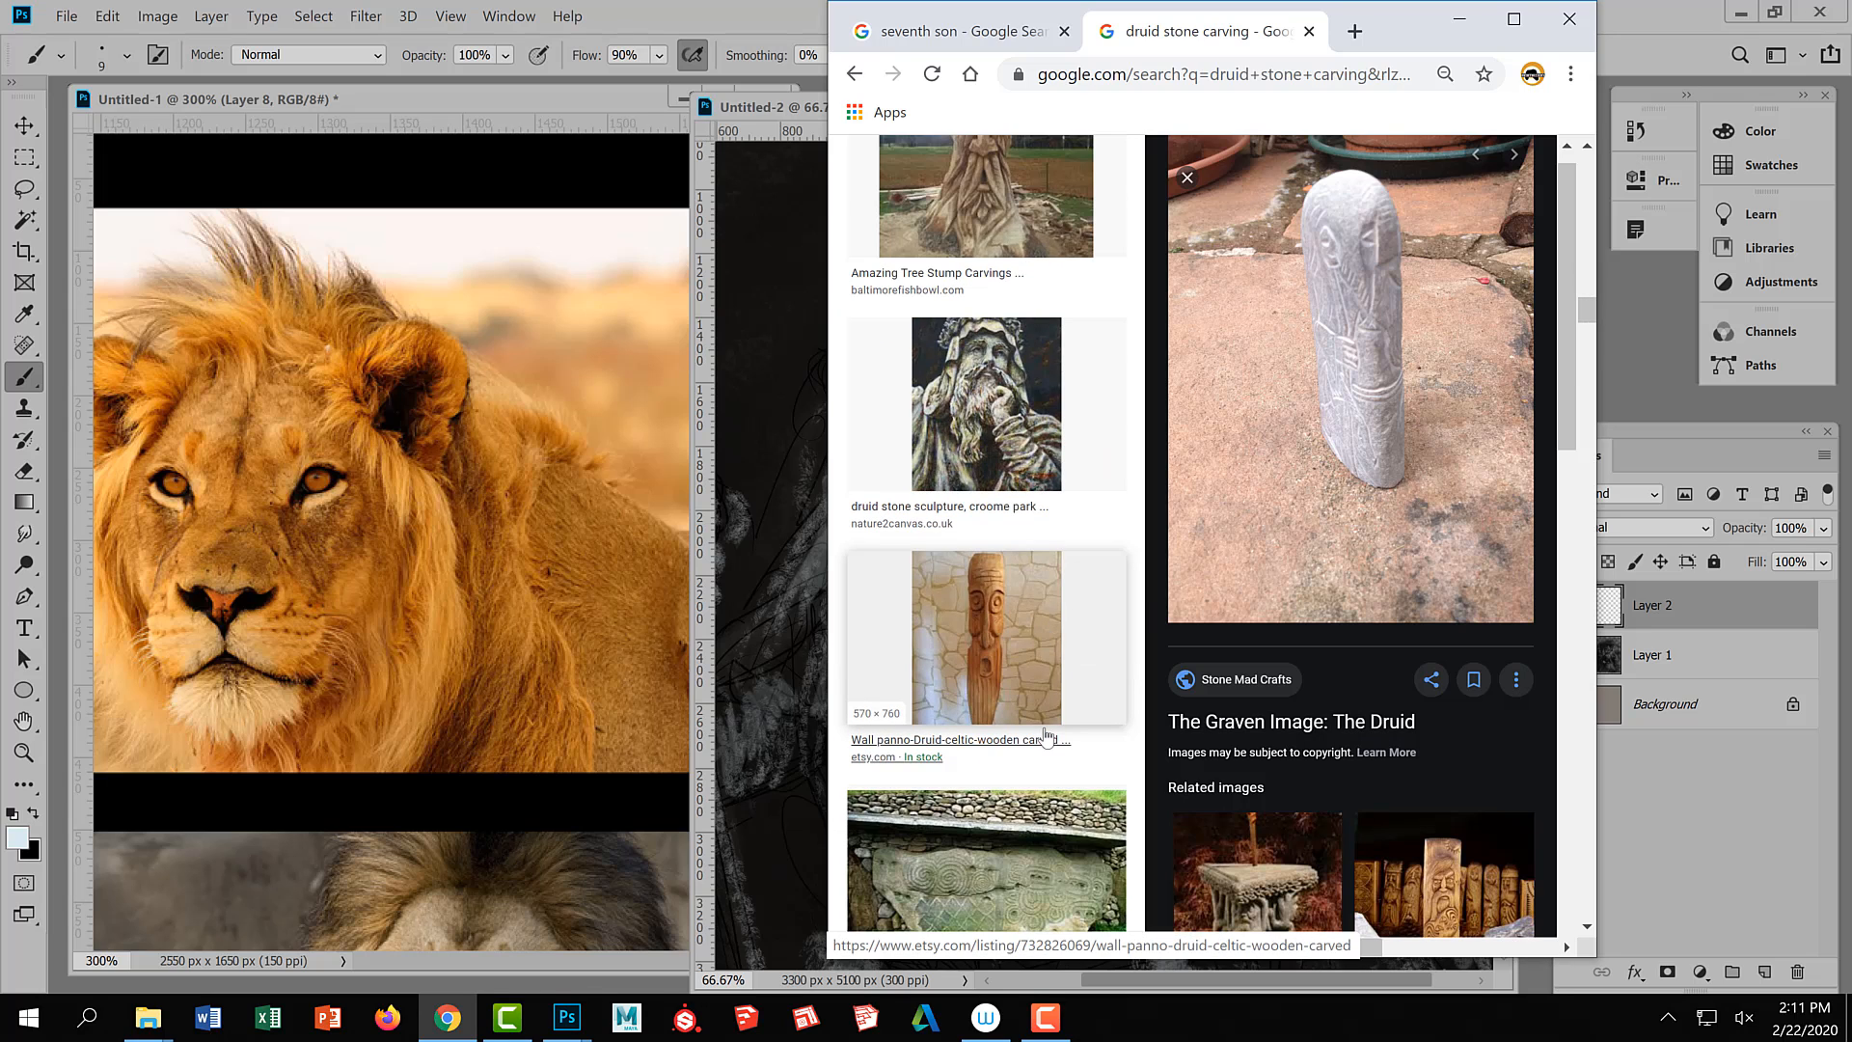
scroll(1047, 735, "down", 5)
scroll(1044, 734, "down", 1)
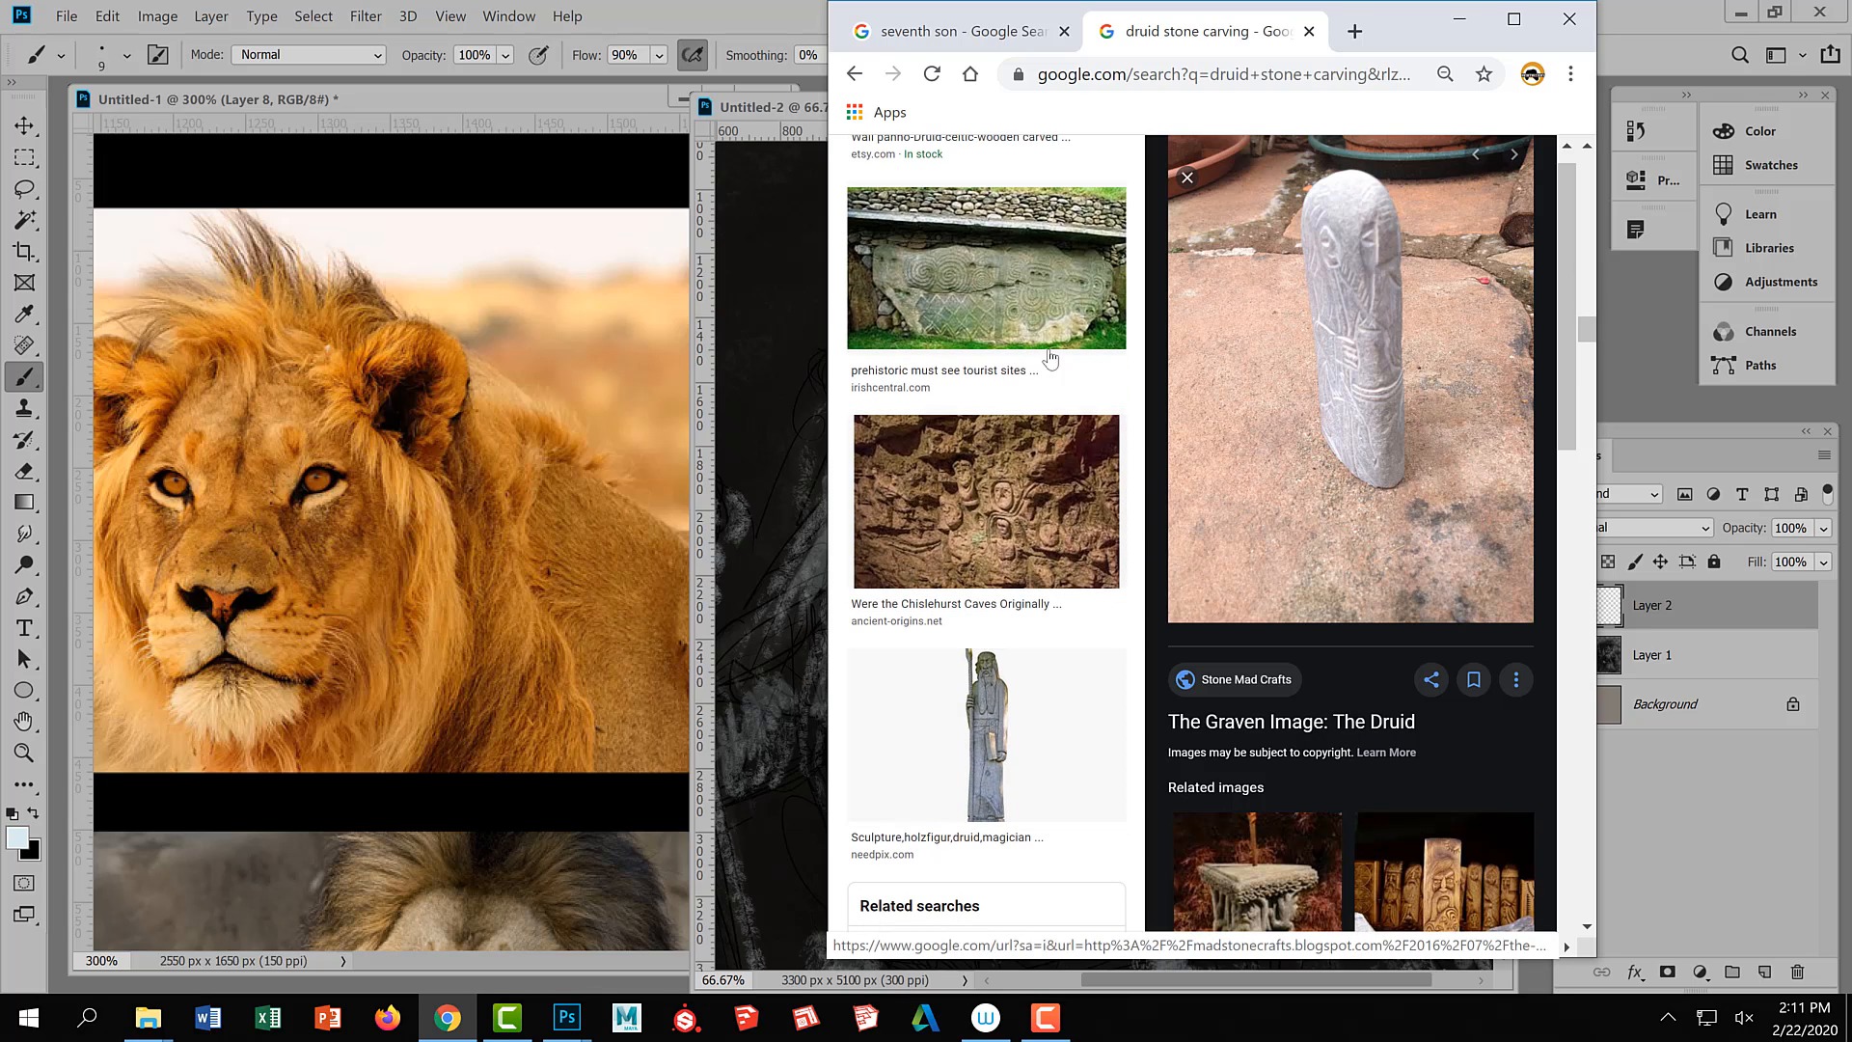
left_click(1049, 307)
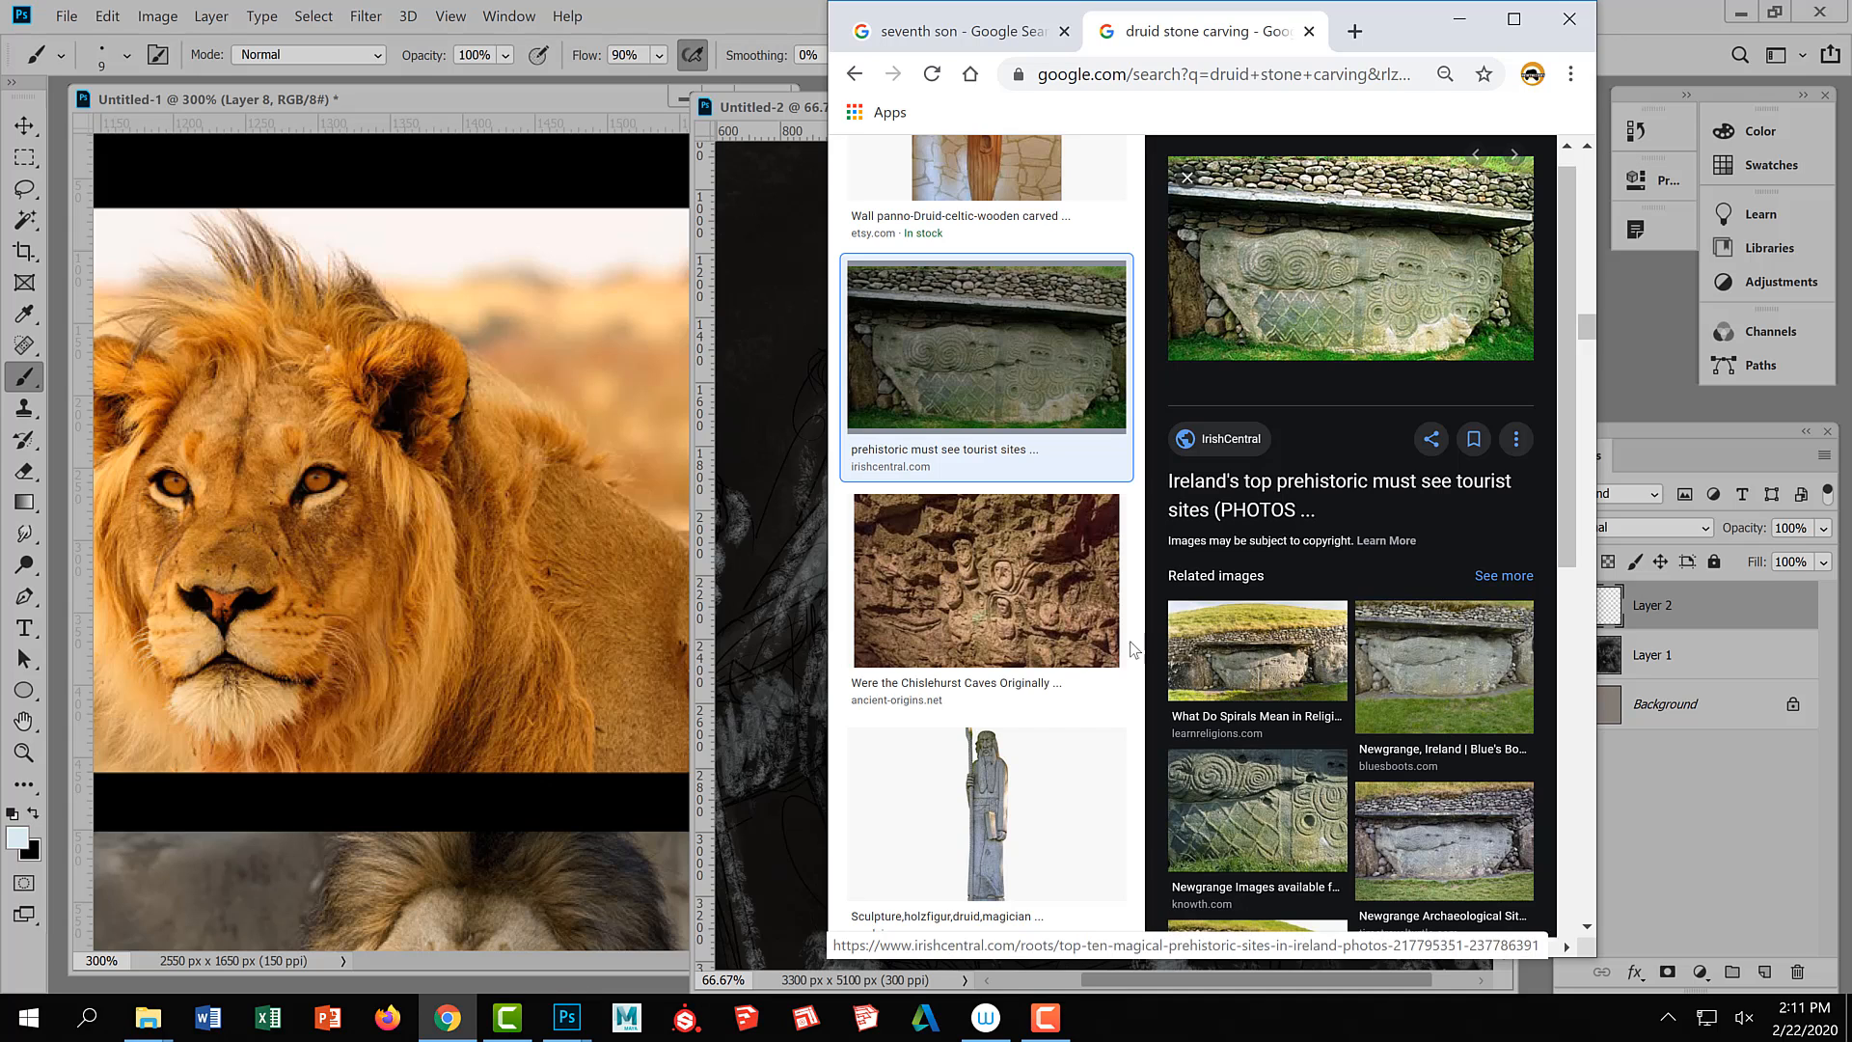
scroll(1051, 656, "down", 8)
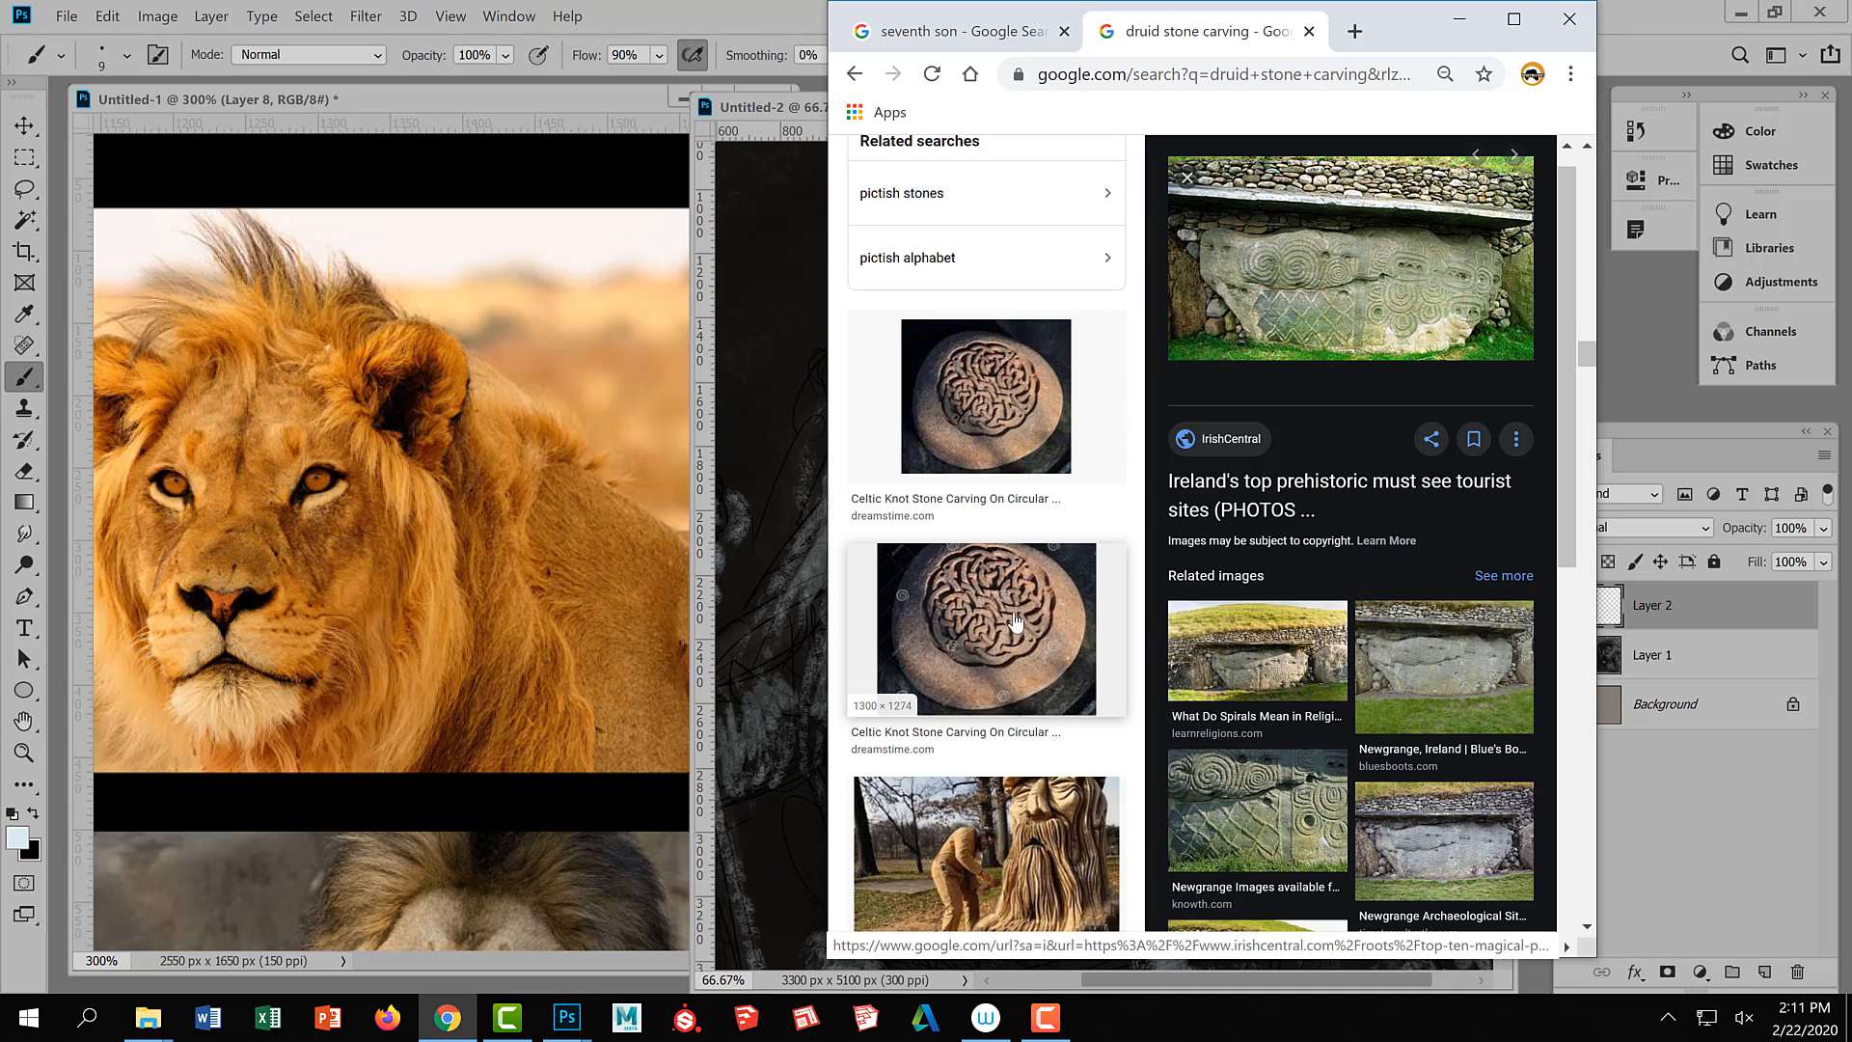
left_click(1013, 622)
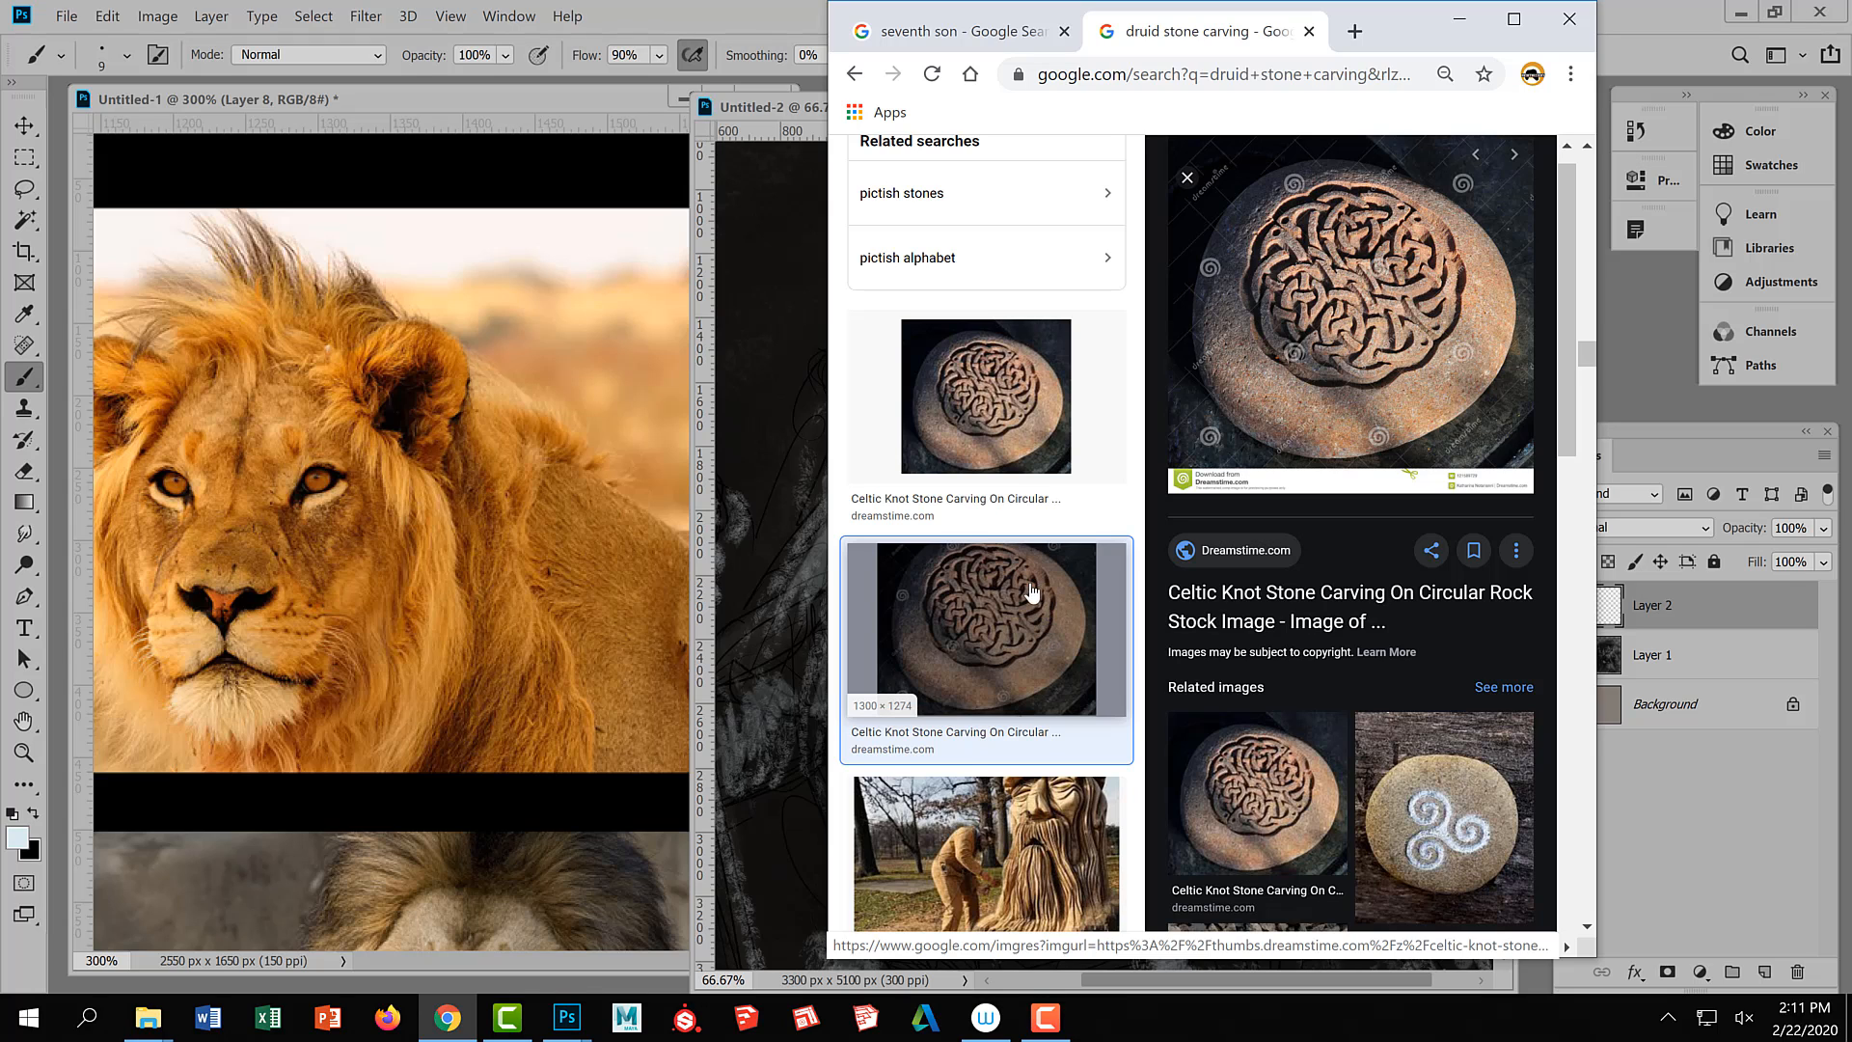
Return to the image of Ireland's carved prehistoric slab and examine the related Newgrange - Wikiwand close-up of its patterns
scroll(1032, 608, "down", 10)
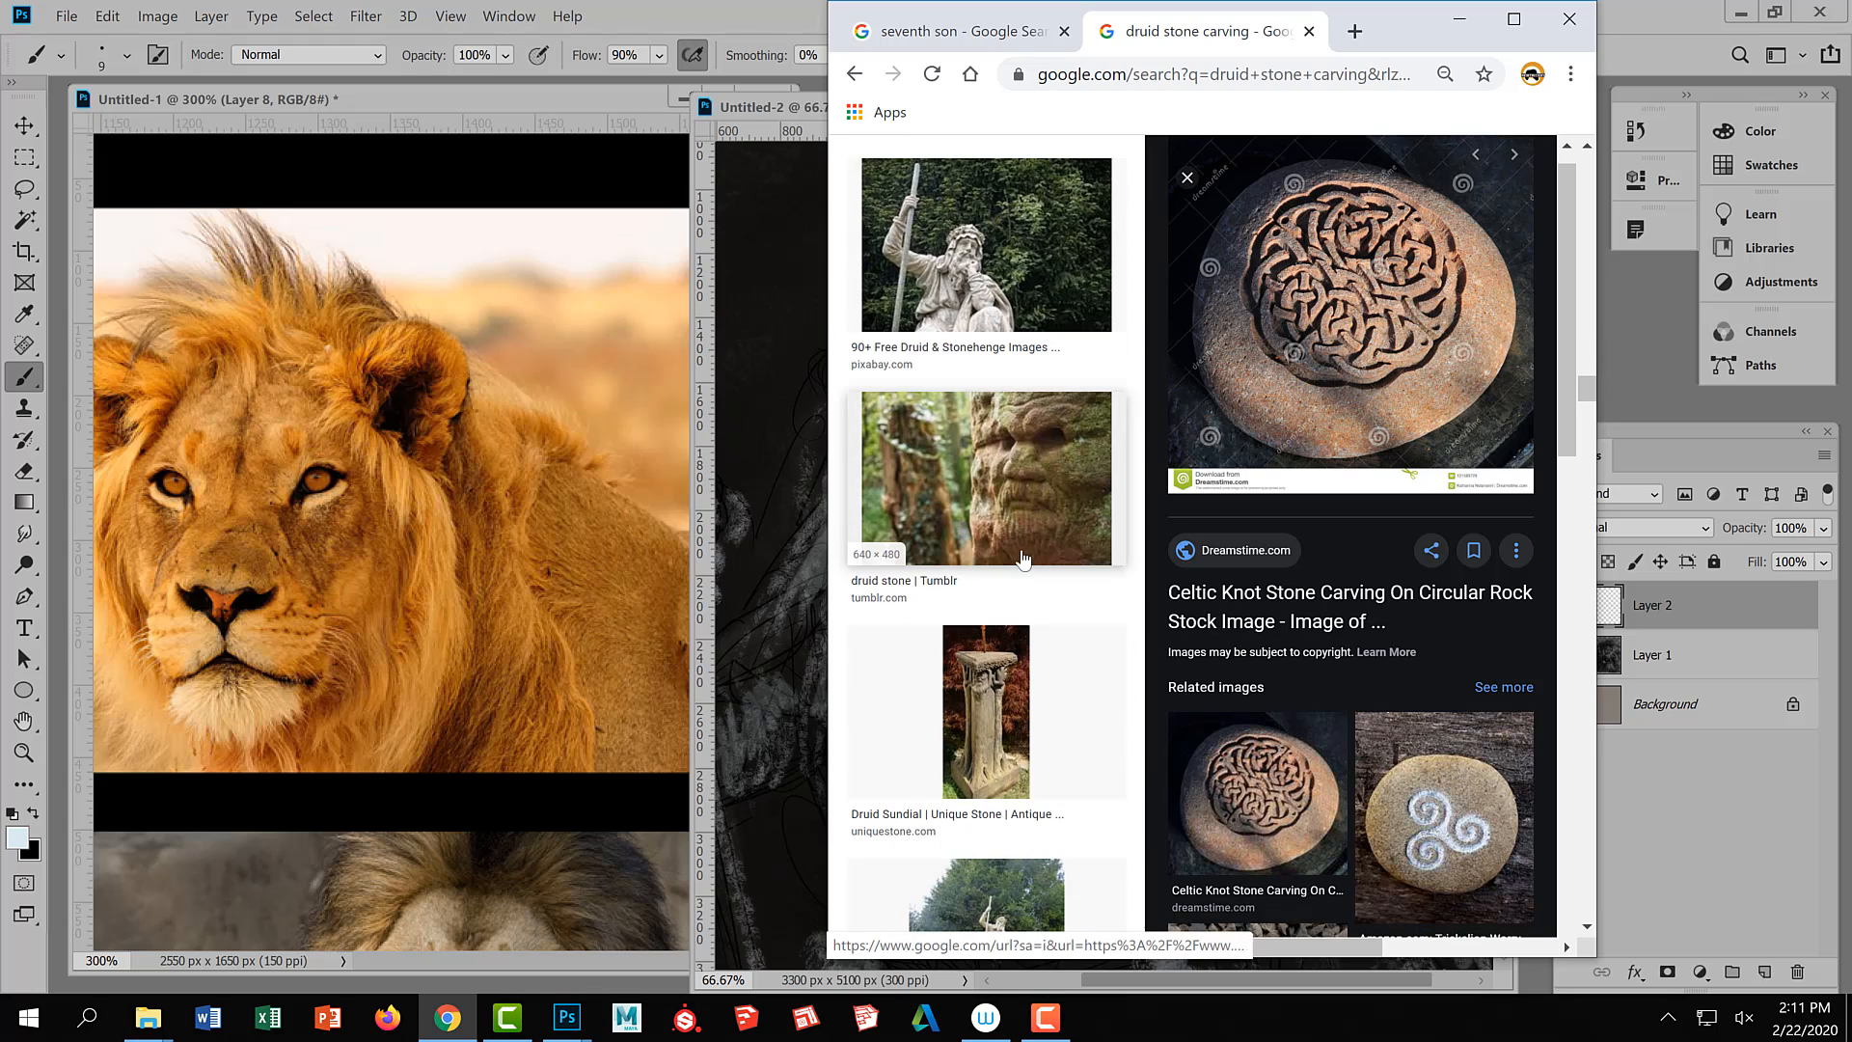
scroll(1047, 655, "up", 10)
scroll(1047, 656, "up", 5)
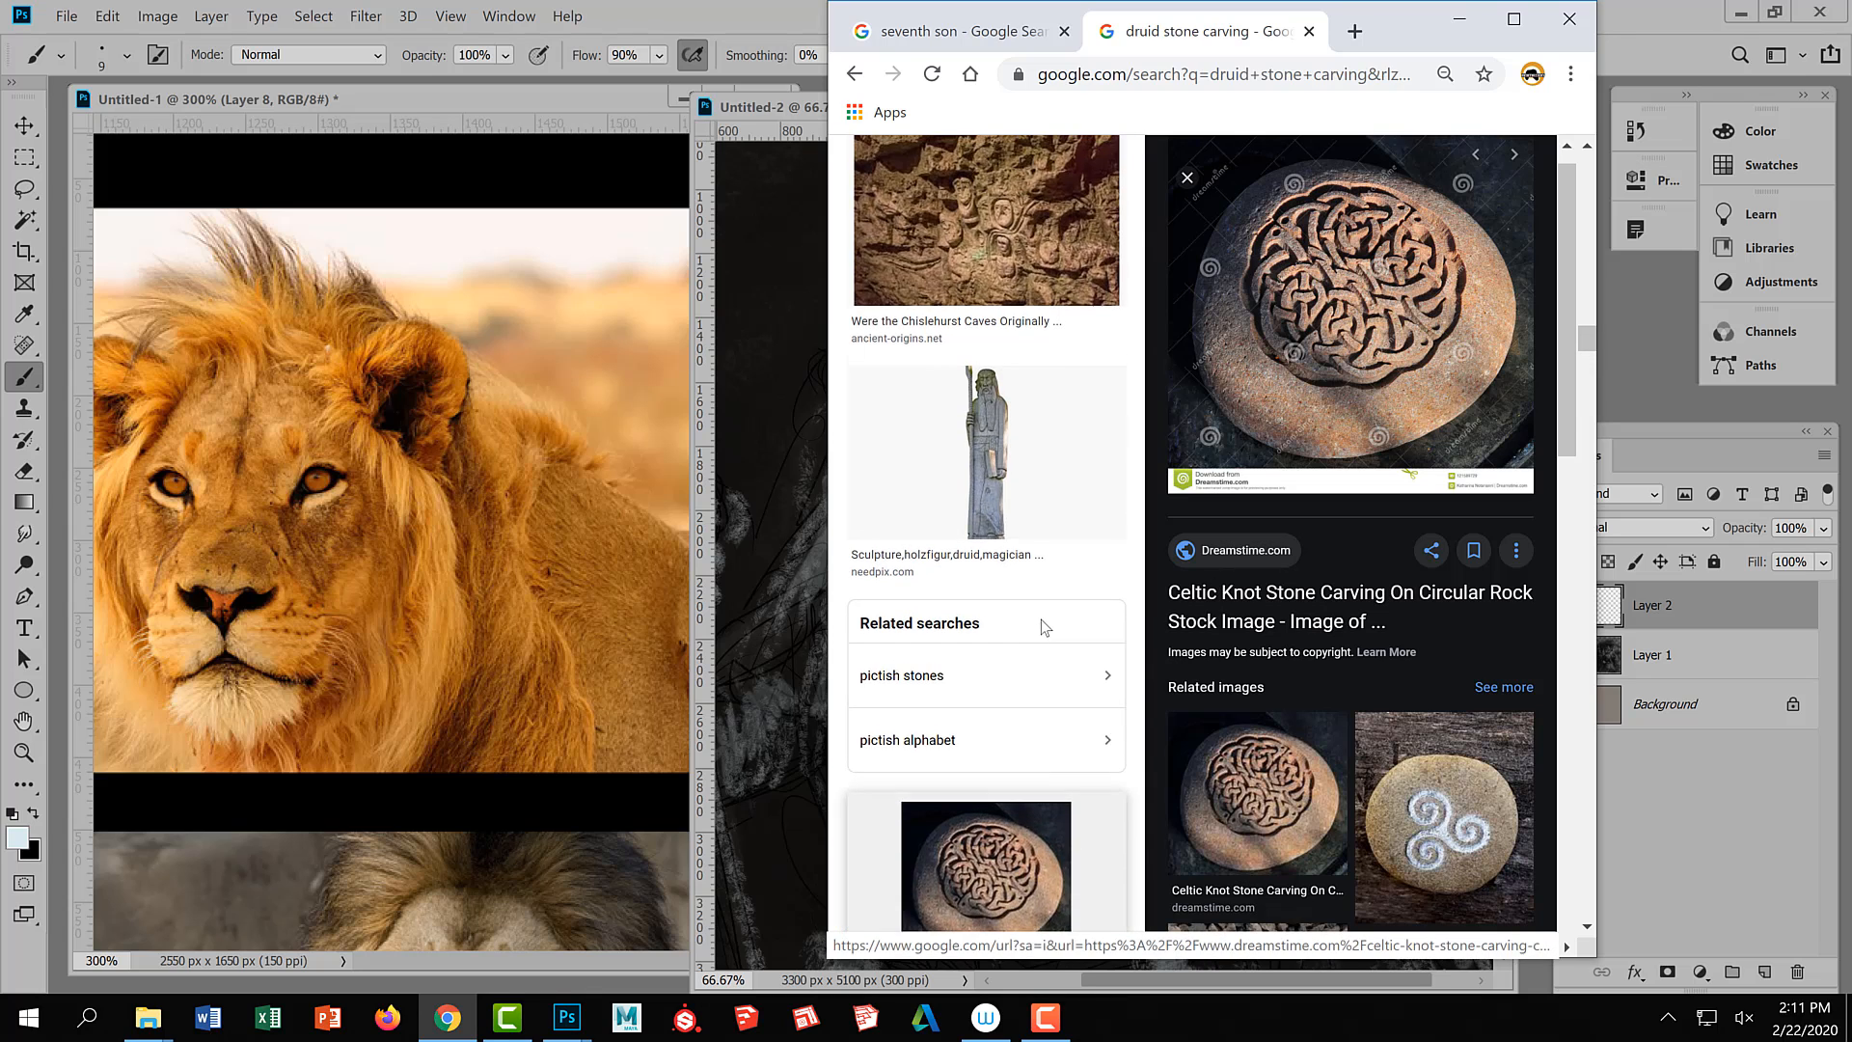
left_click(1050, 497)
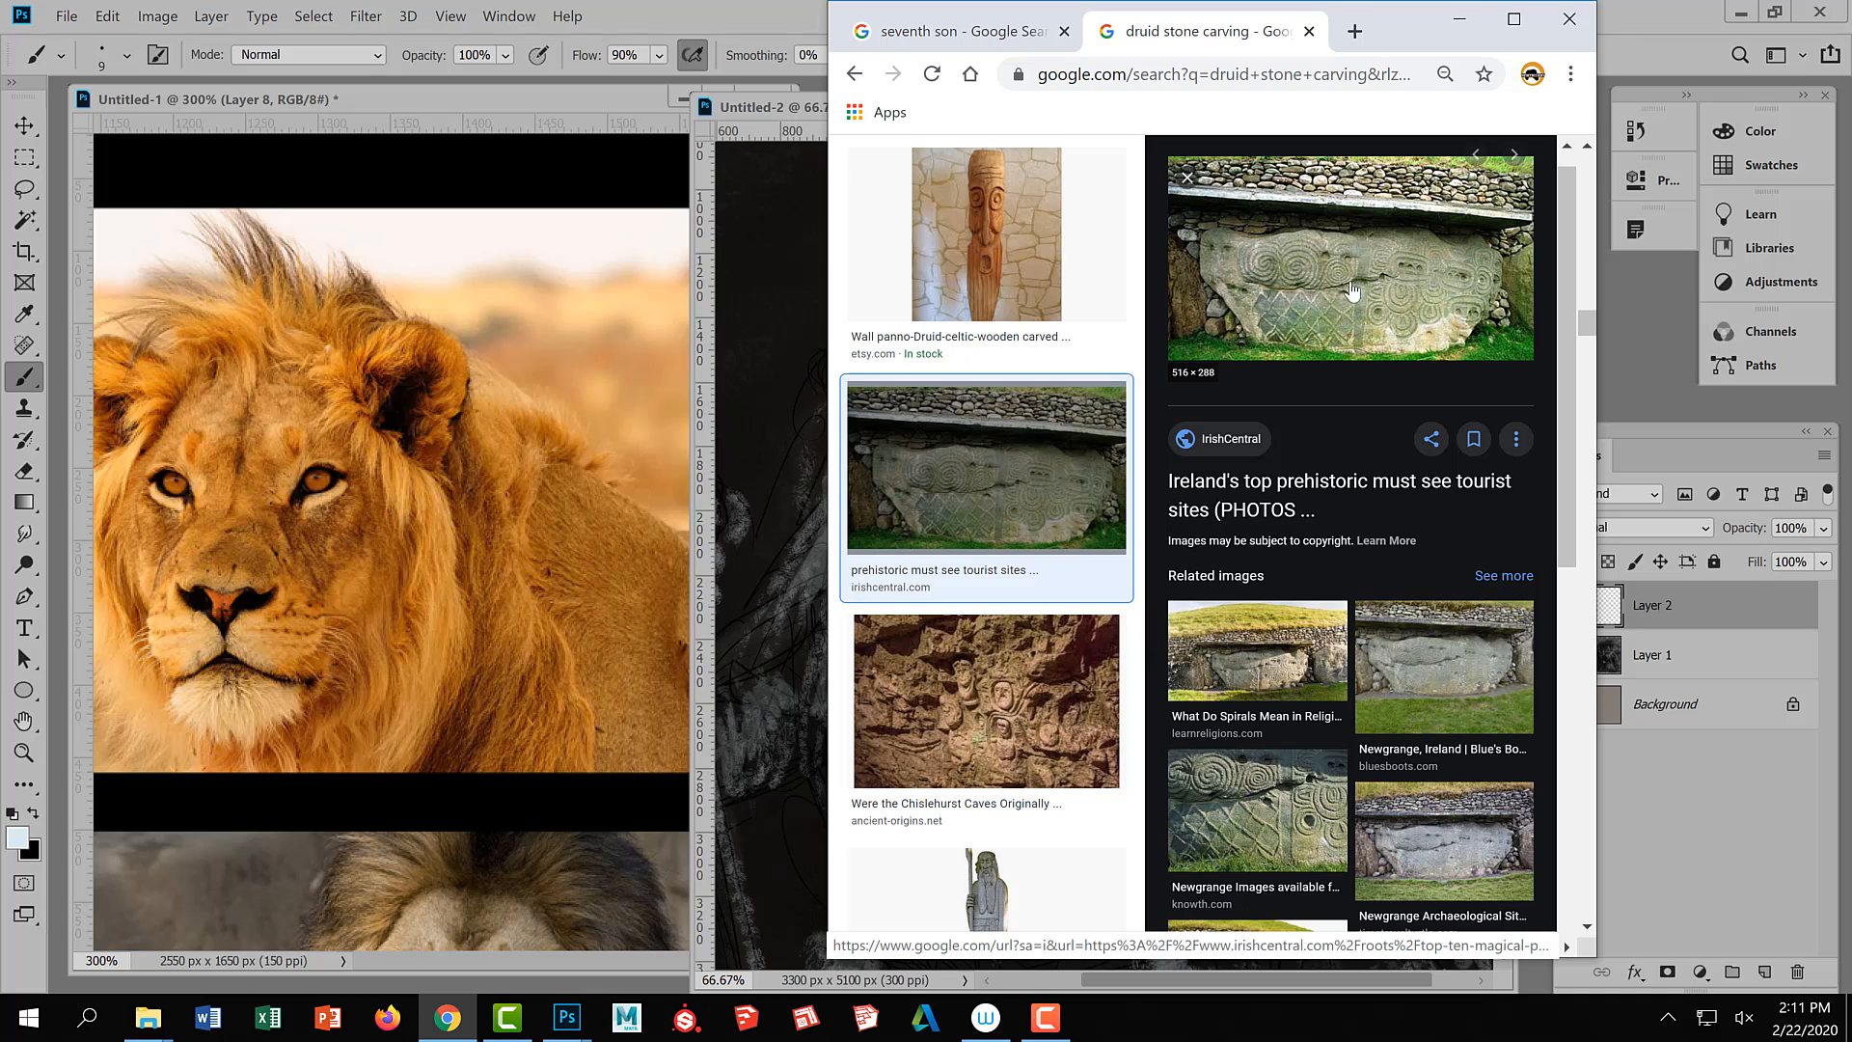
scroll(1307, 807, "down", 5)
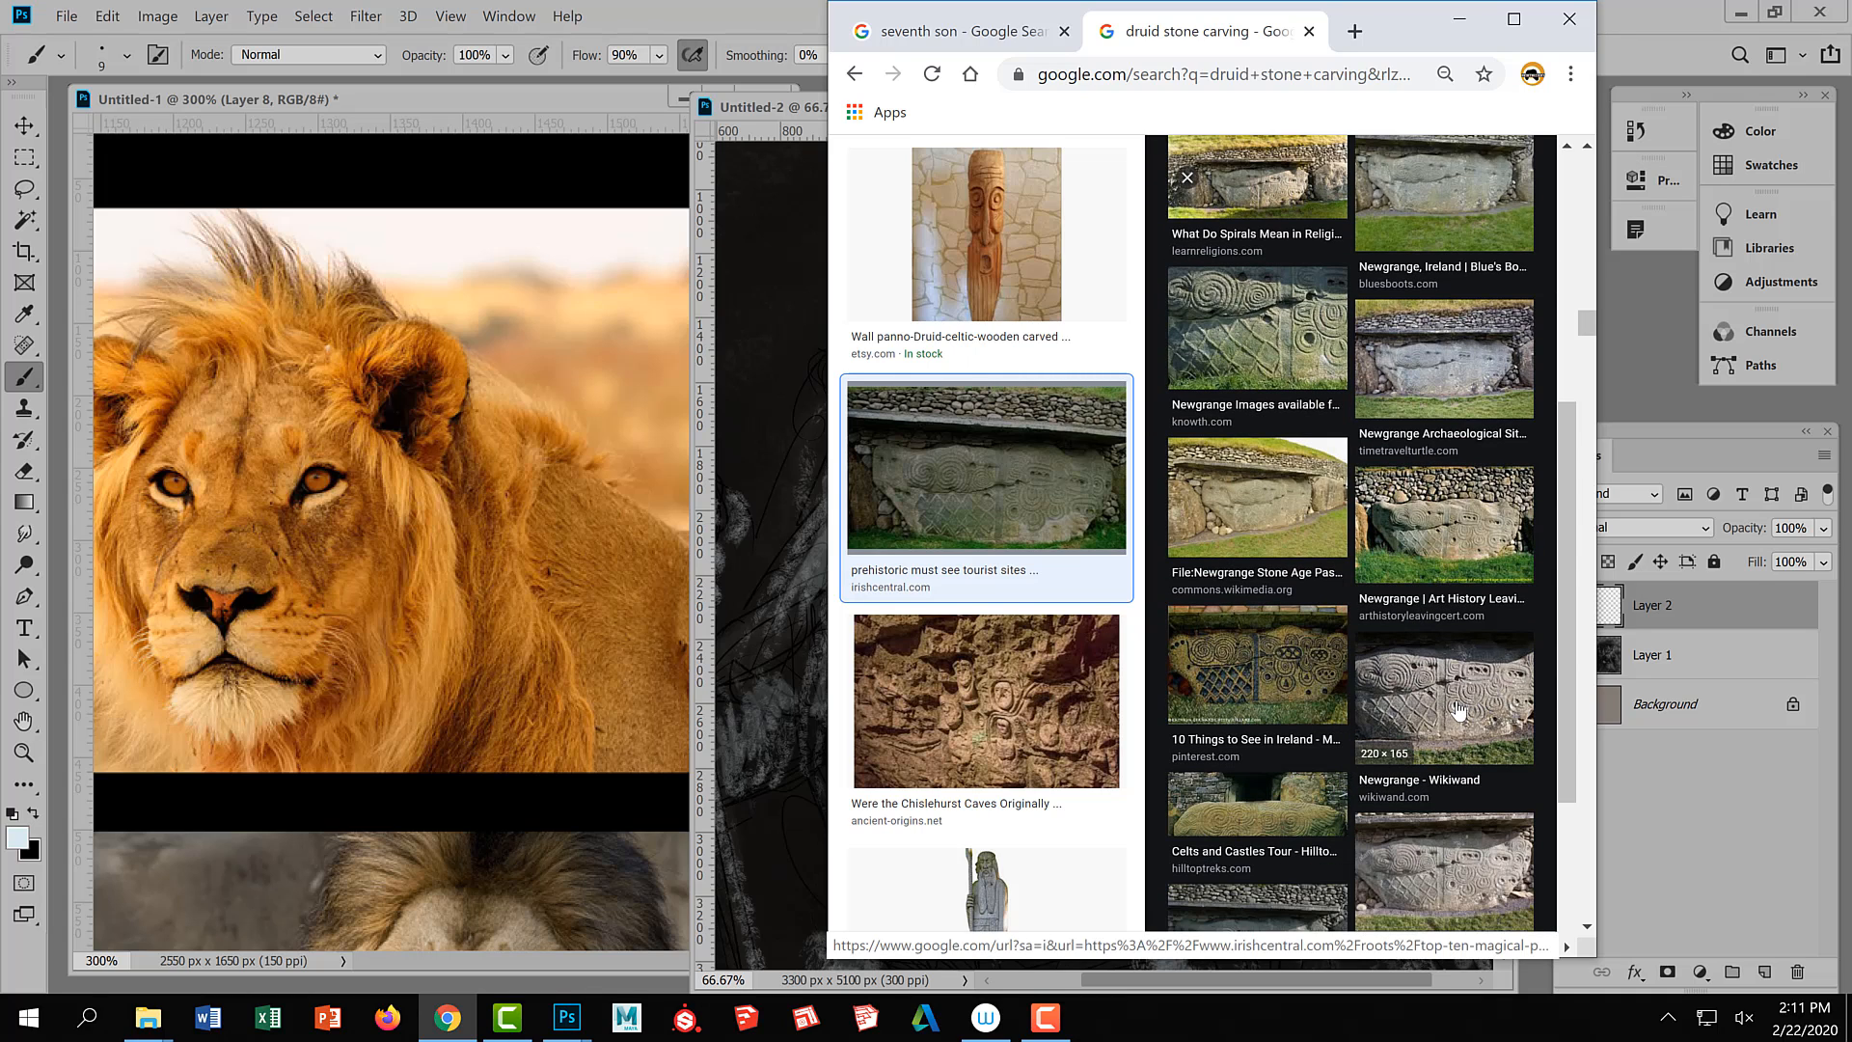
left_click(1458, 711)
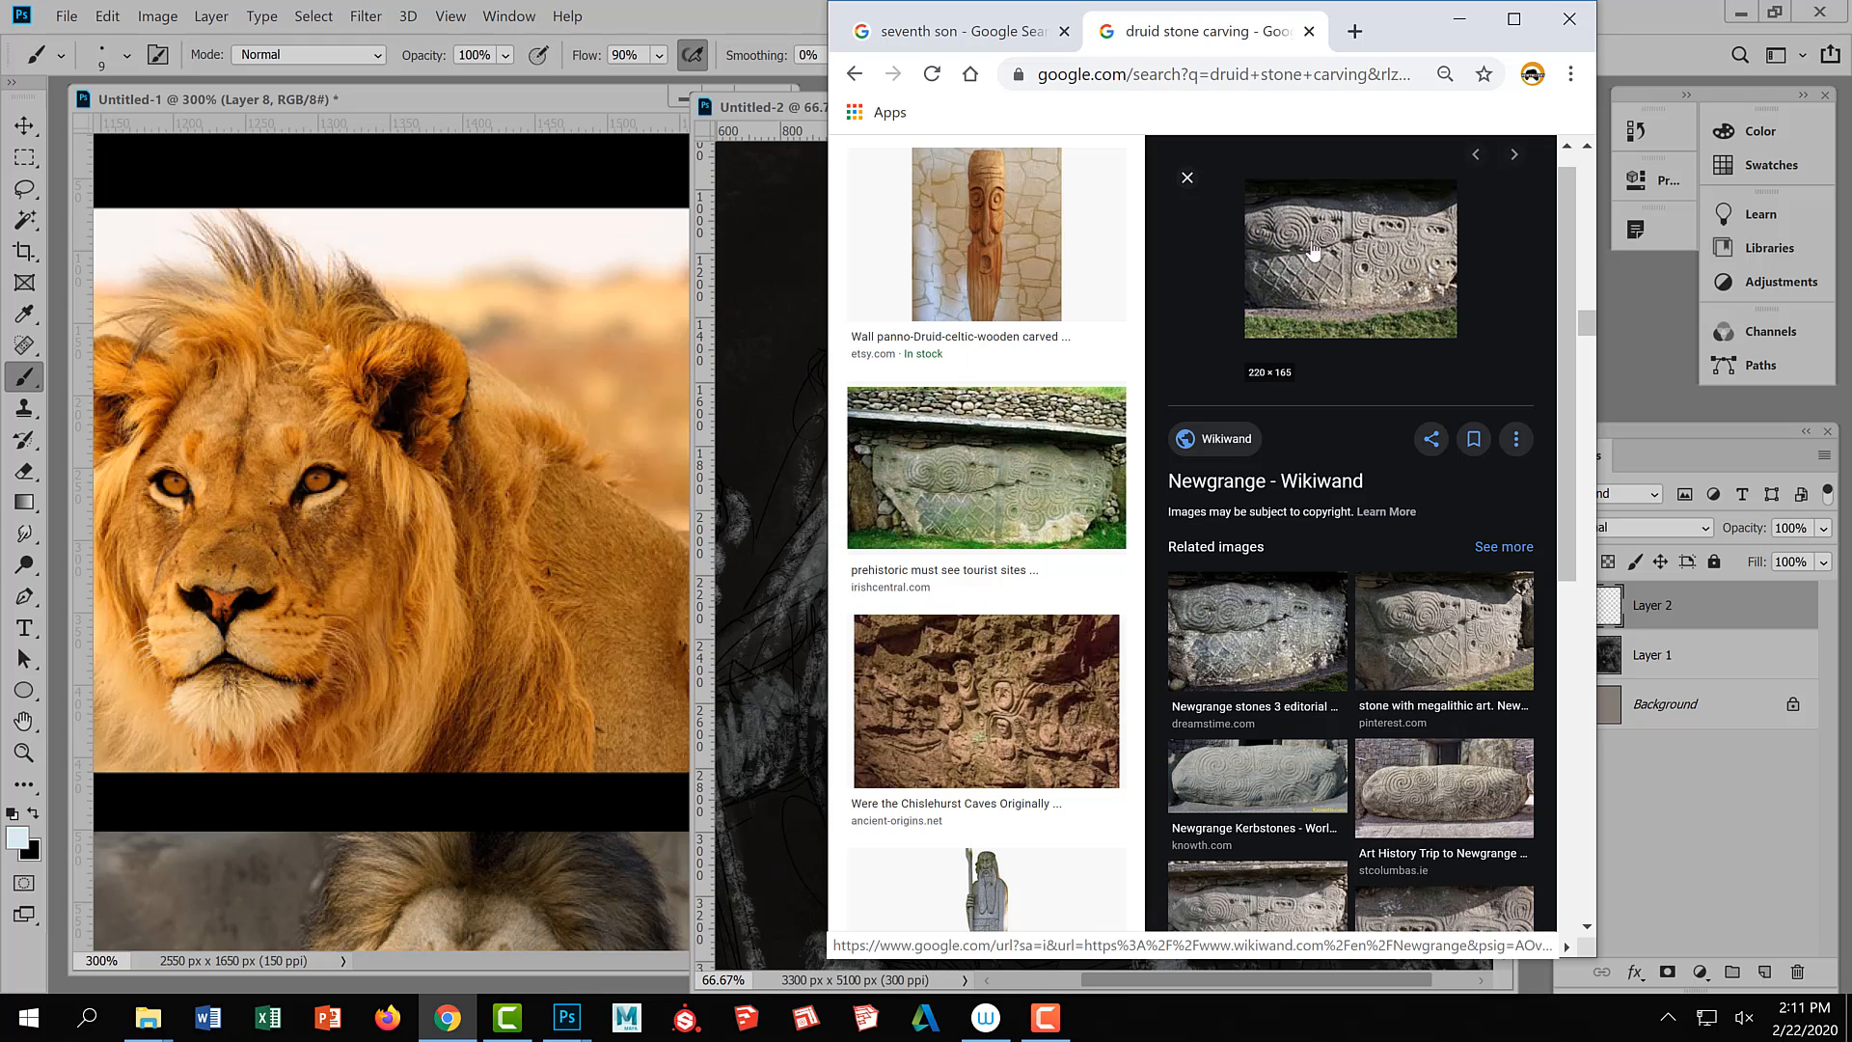
Go back to Photoshop and paint thin, curved, carving-like light lines down the raised forearm
left_click(1470, 26)
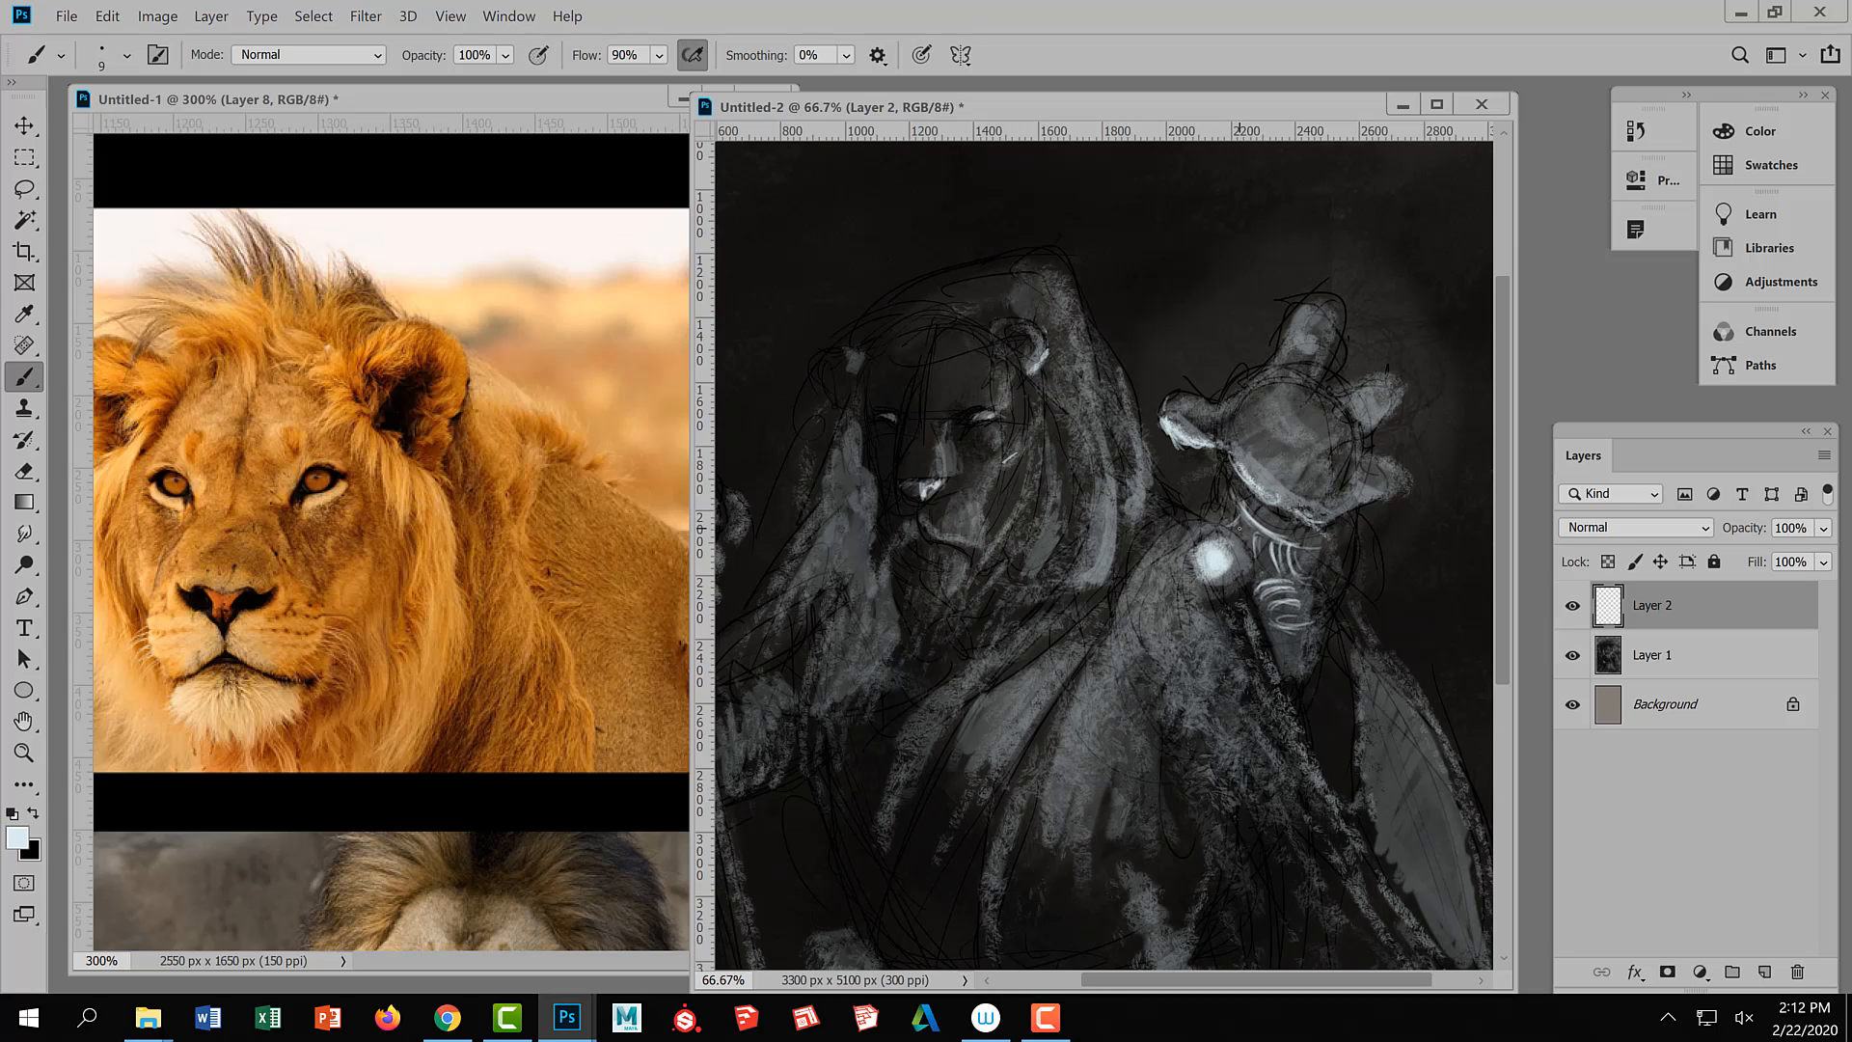
left_click_drag(1230, 615, 1243, 670)
left_click_drag(1352, 784, 1290, 684)
Lasso jagged fold shapes fanning from the glowing round spot across the shoulder and down the hanging sleeve, and ready the Brush tool
left_click(1284, 707, "ctrl+alt")
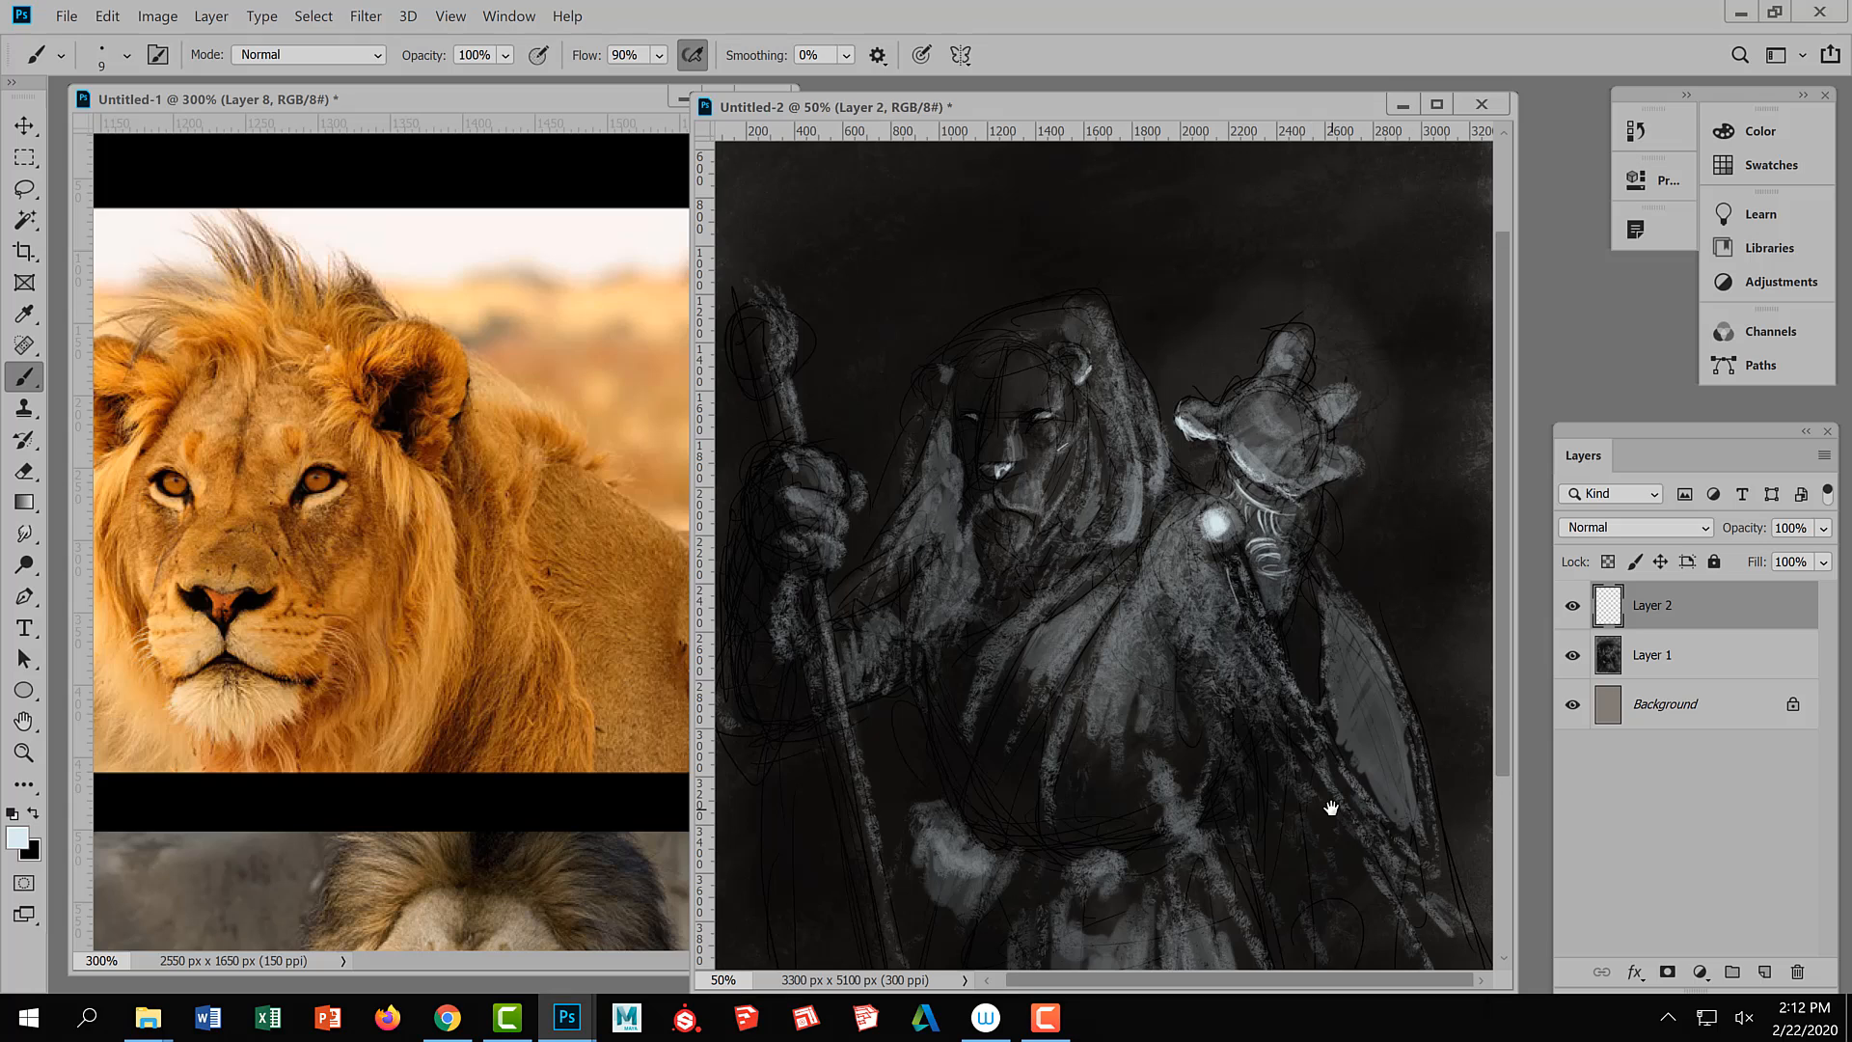
left_click(26, 191)
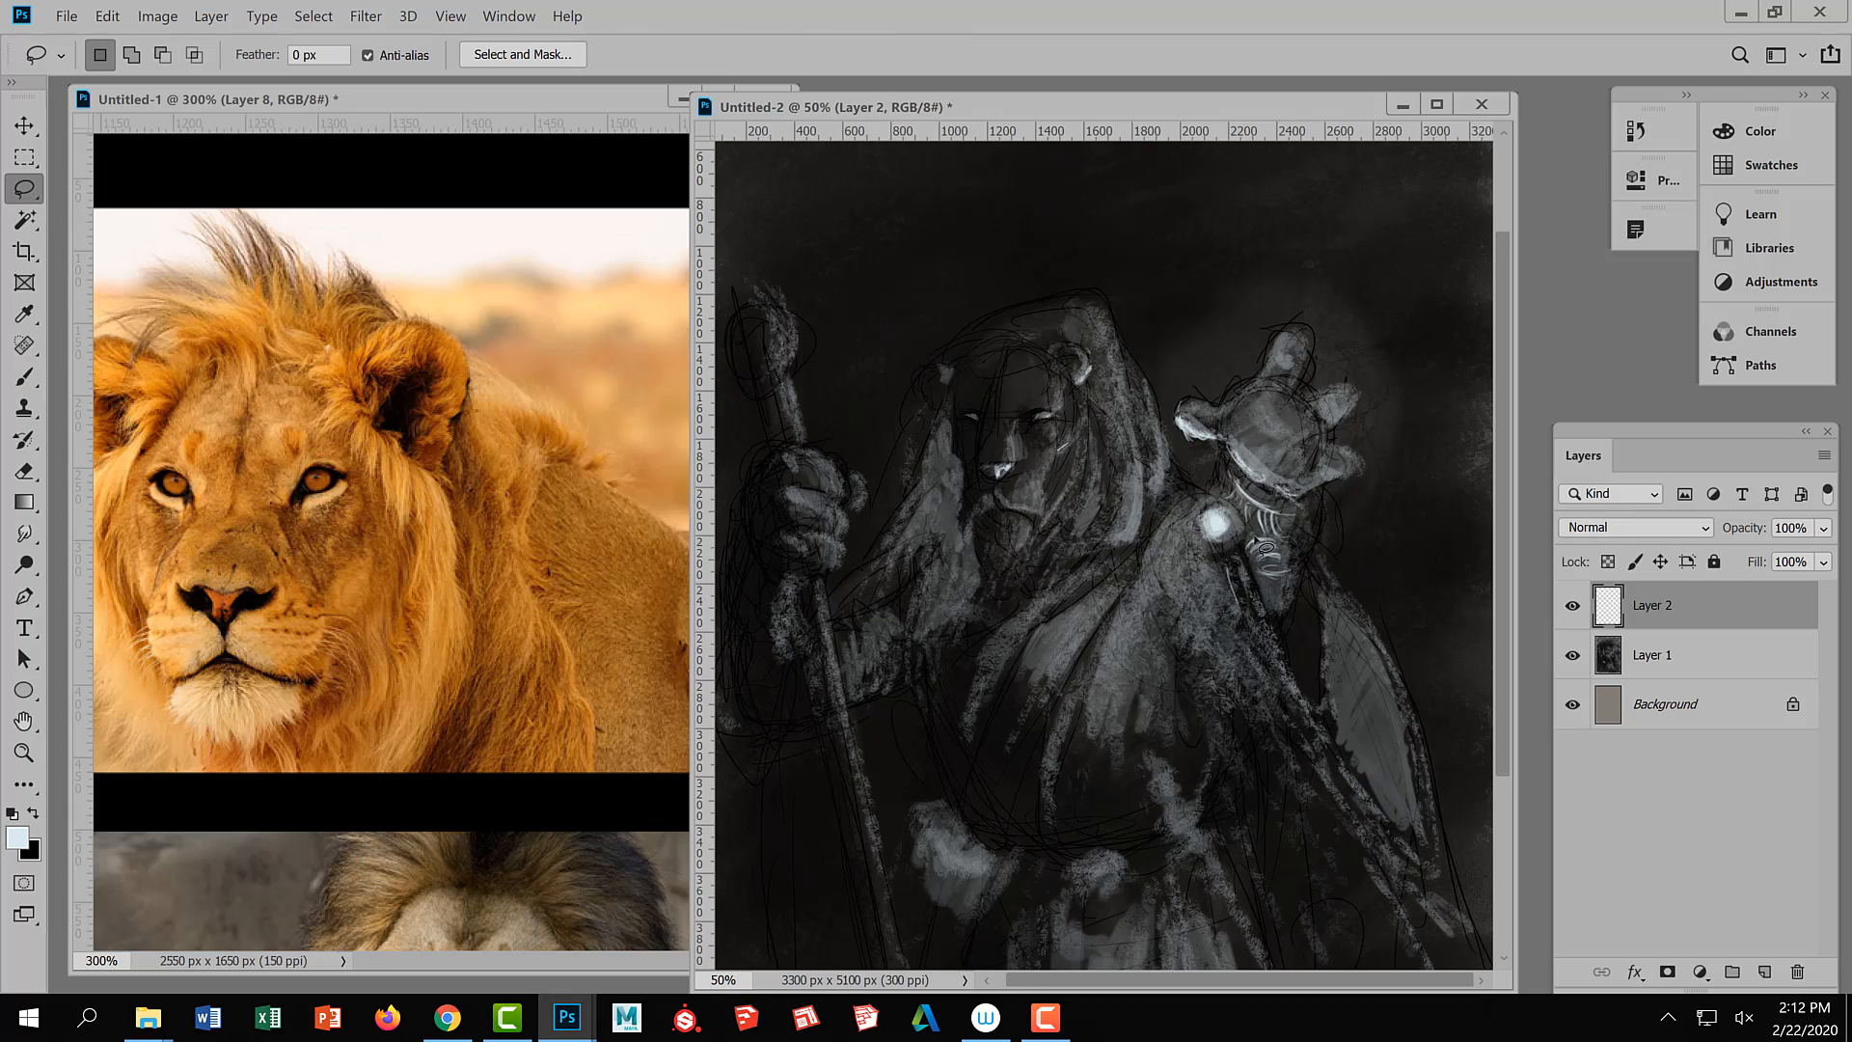
mouse_move(1229, 554)
left_mouse_down()
mouse_move(1399, 887)
mouse_move(1243, 664)
mouse_move(1259, 748)
mouse_move(1199, 570)
mouse_move(1192, 630)
mouse_move(1179, 568)
mouse_move(1174, 643)
mouse_move(1156, 565)
mouse_move(1134, 626)
mouse_move(1082, 633)
mouse_move(1190, 509)
mouse_move(1238, 564)
left_mouse_up()
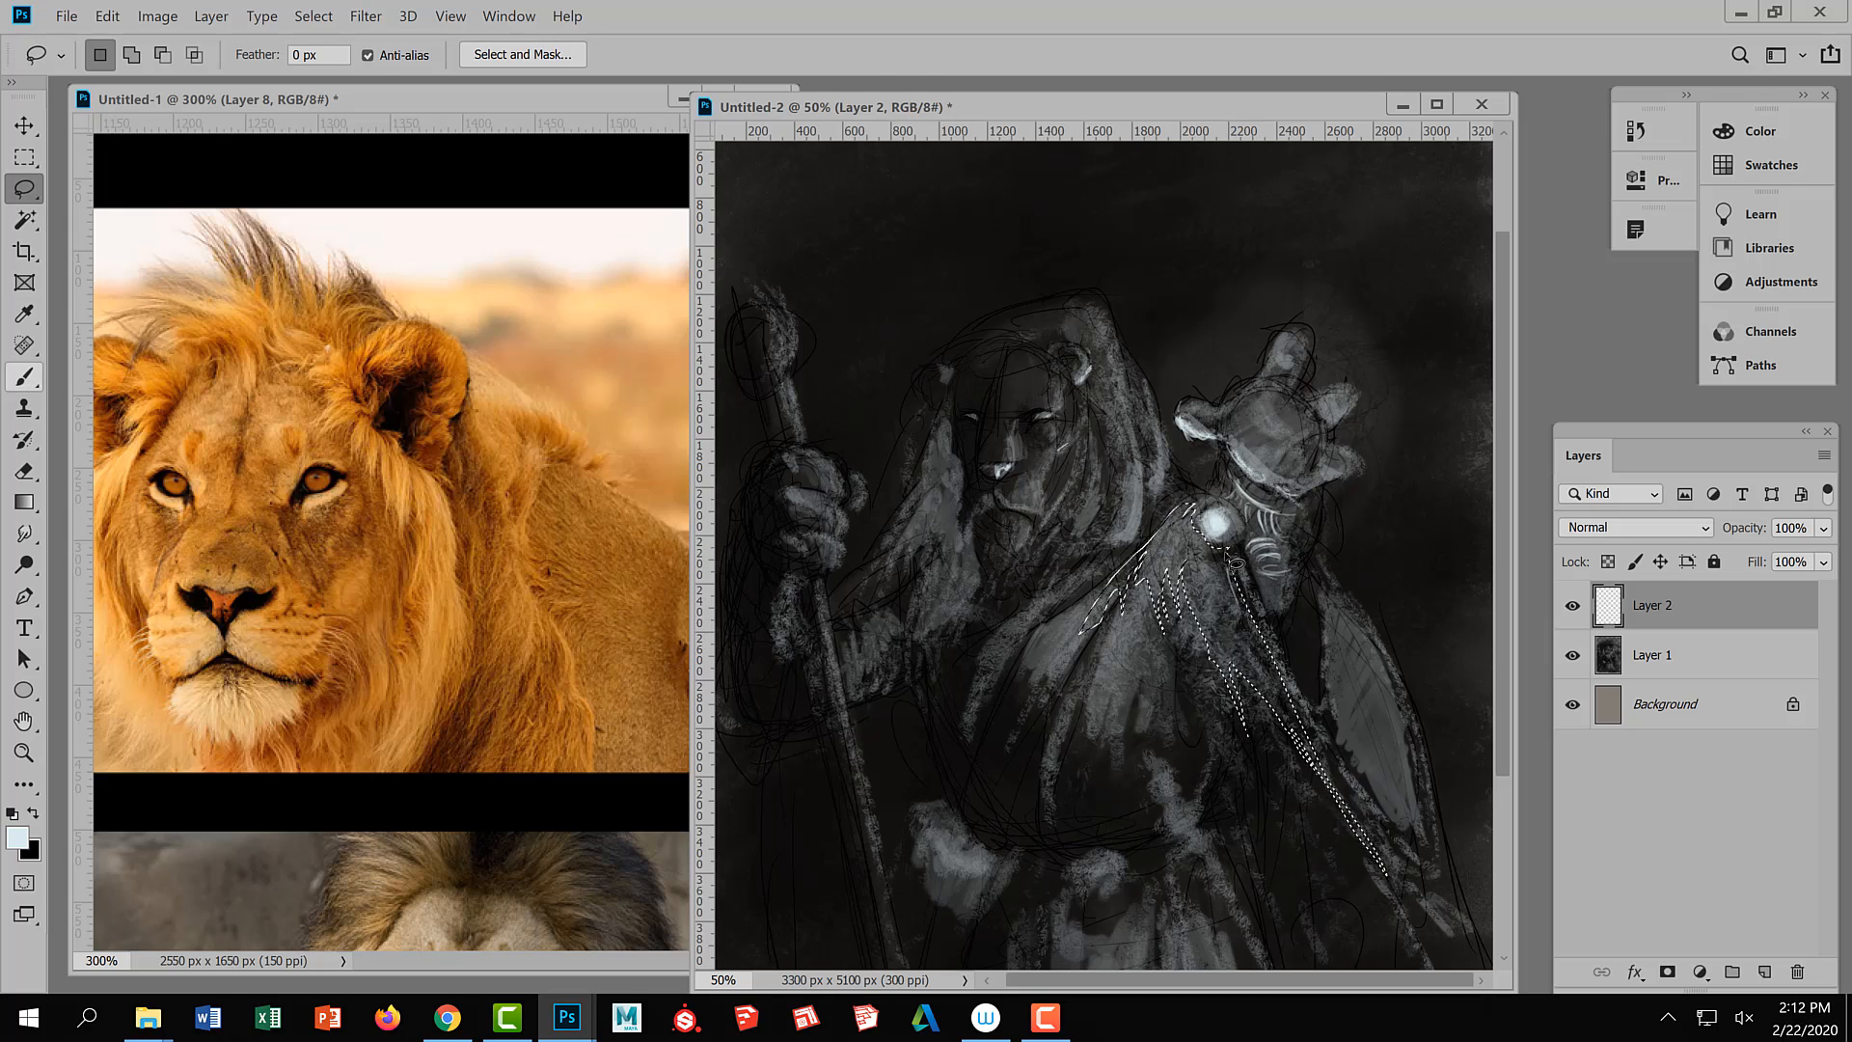
key("b")
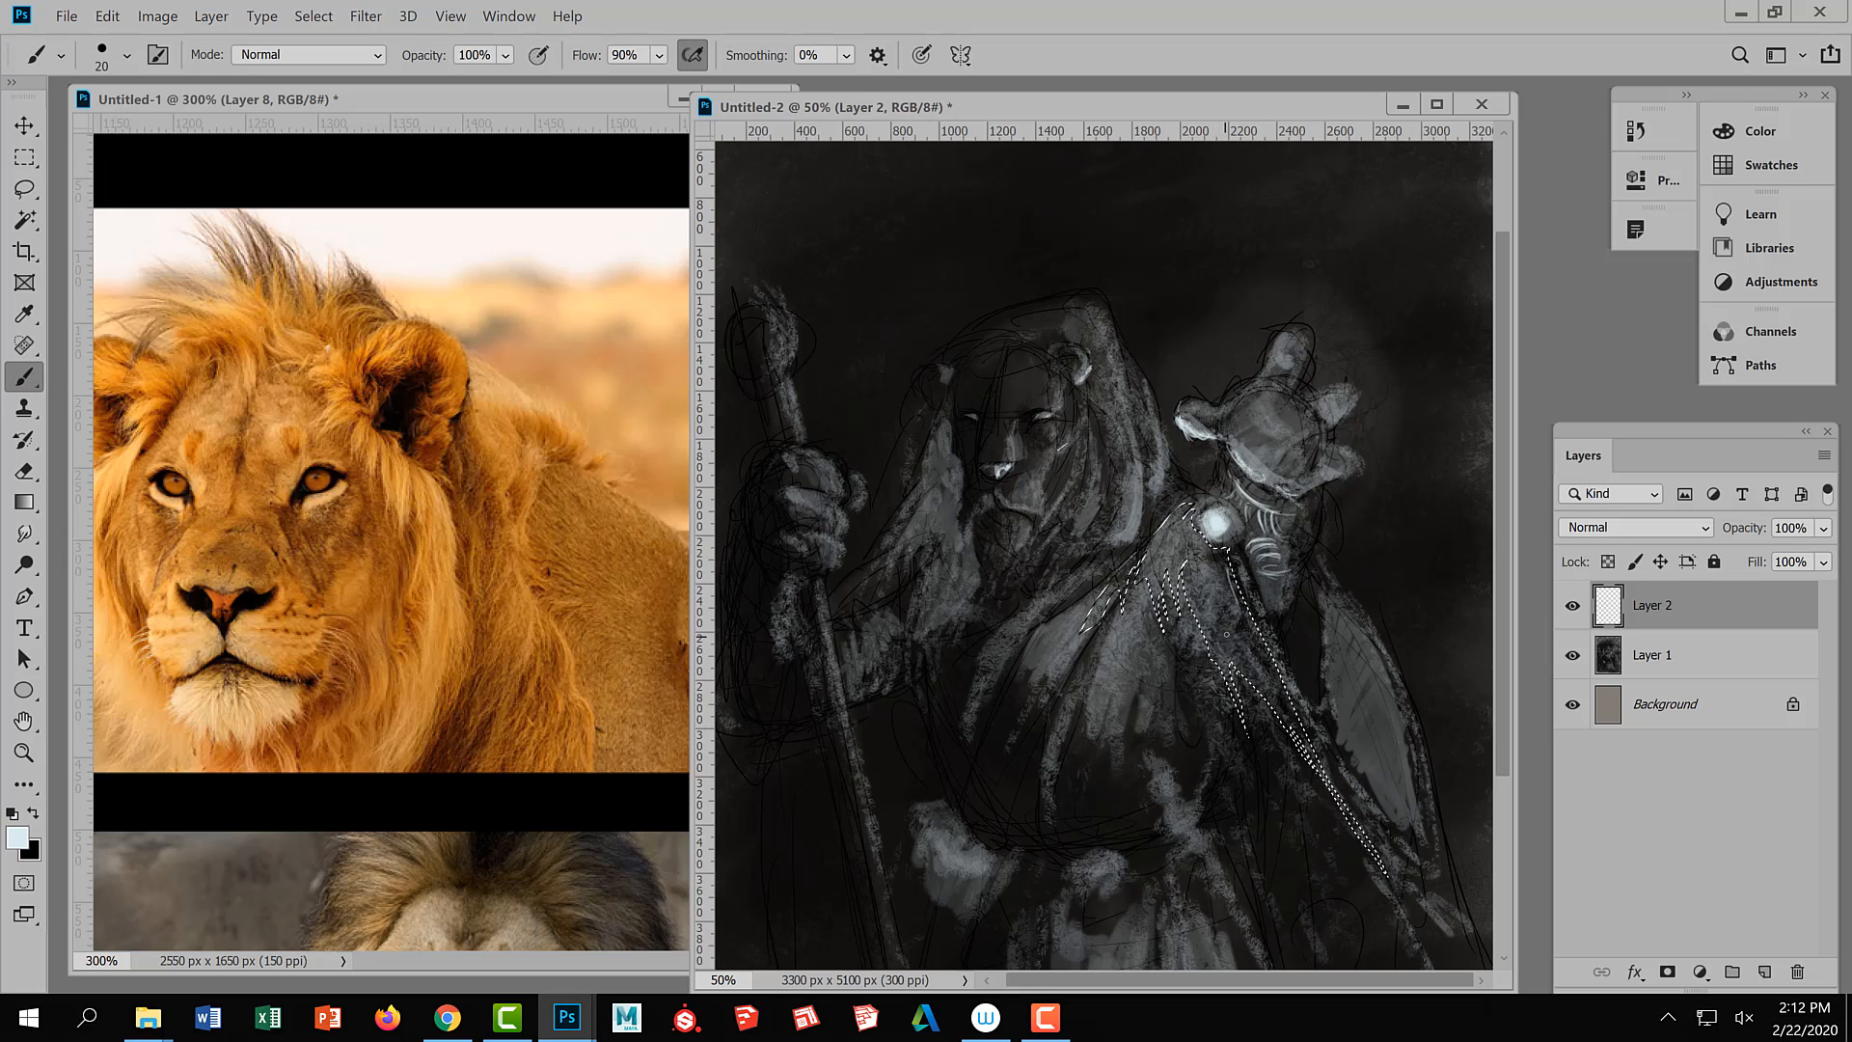
Enlarge the brush to 150, fill the lassoed shoulder and sleeve folds with light strokes, and deselect
key("bracketright")
key("bracketright")
key("bracketright")
key("bracketright")
key("bracketright")
key("bracketright")
key("bracketright")
key("bracketright")
key("bracketright")
key("bracketright")
key("bracketright")
key("bracketright")
mouse_move(1243, 627)
left_mouse_down()
mouse_move(1283, 733)
mouse_move(1186, 559)
mouse_move(1283, 771)
mouse_move(1325, 765)
mouse_move(1128, 578)
mouse_move(1157, 569)
mouse_move(1109, 646)
mouse_move(1138, 598)
left_mouse_up()
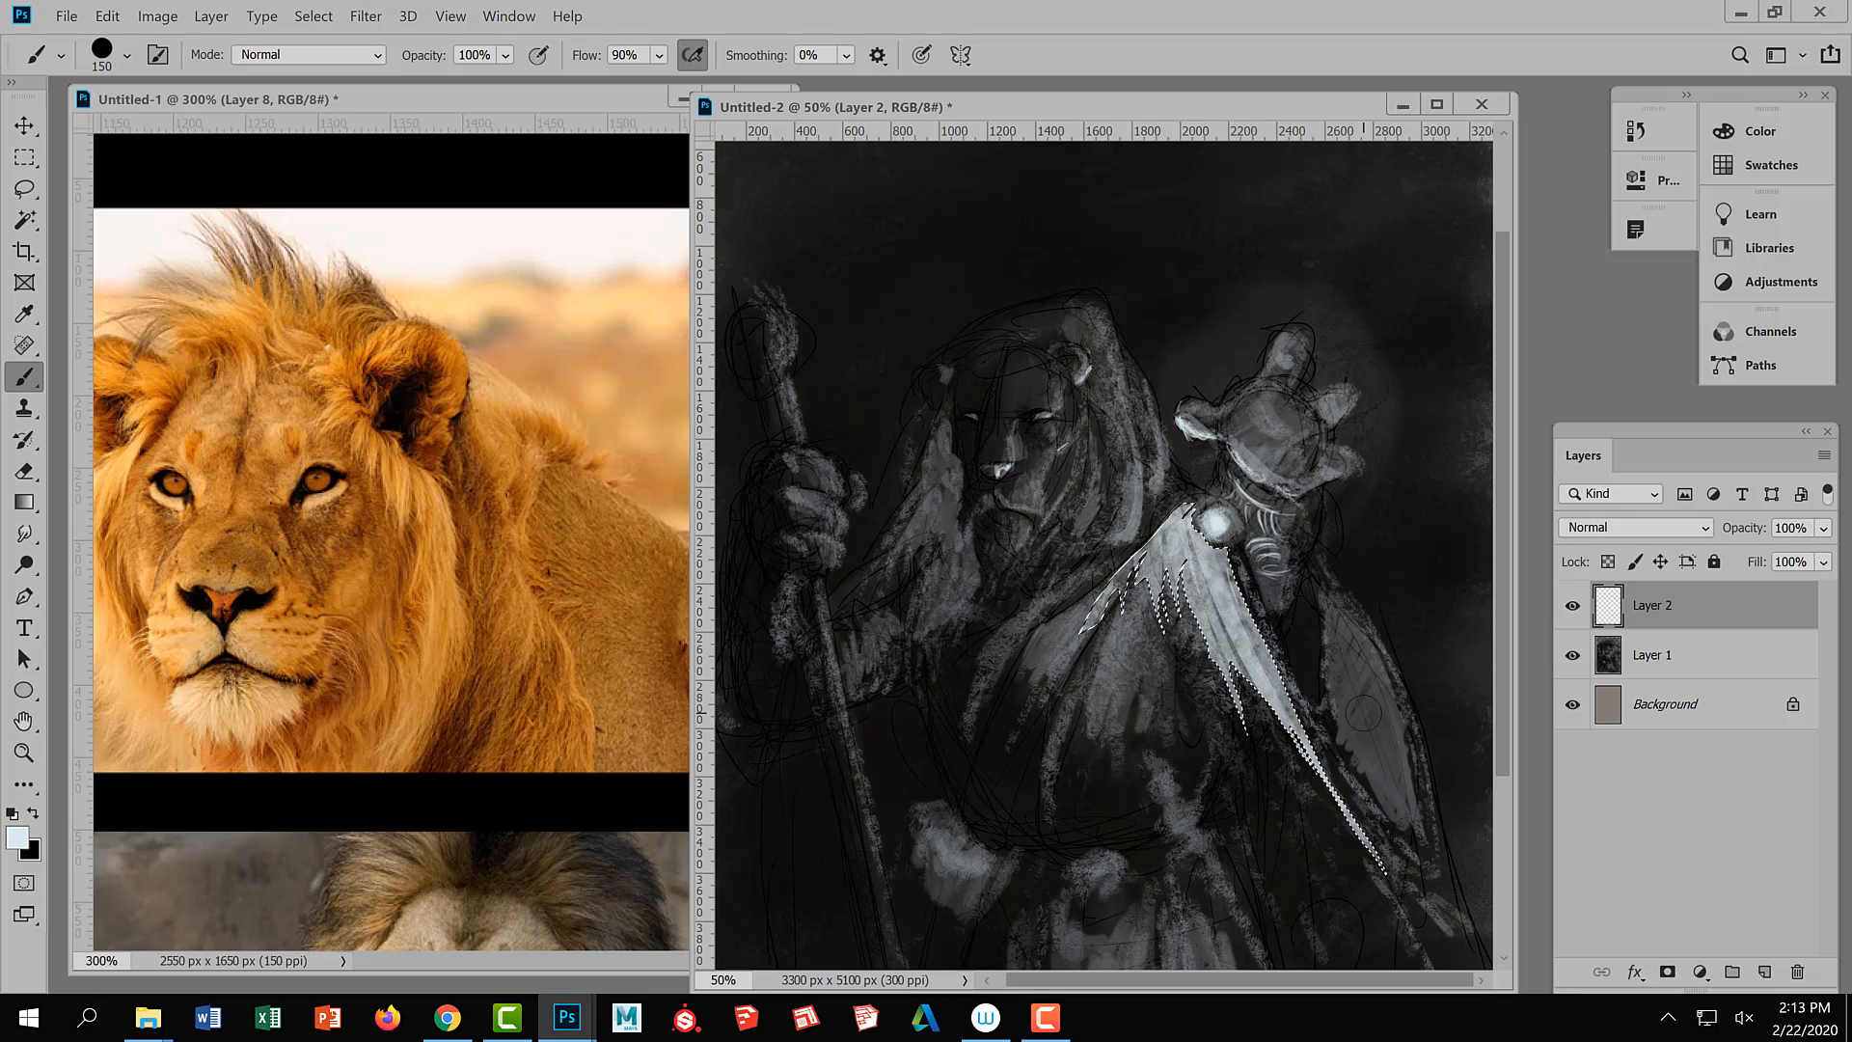
key("ctrl+d")
Lasso jagged fold shapes across the chest of the robe, paint them light, and deselect
key("ctrl+minus")
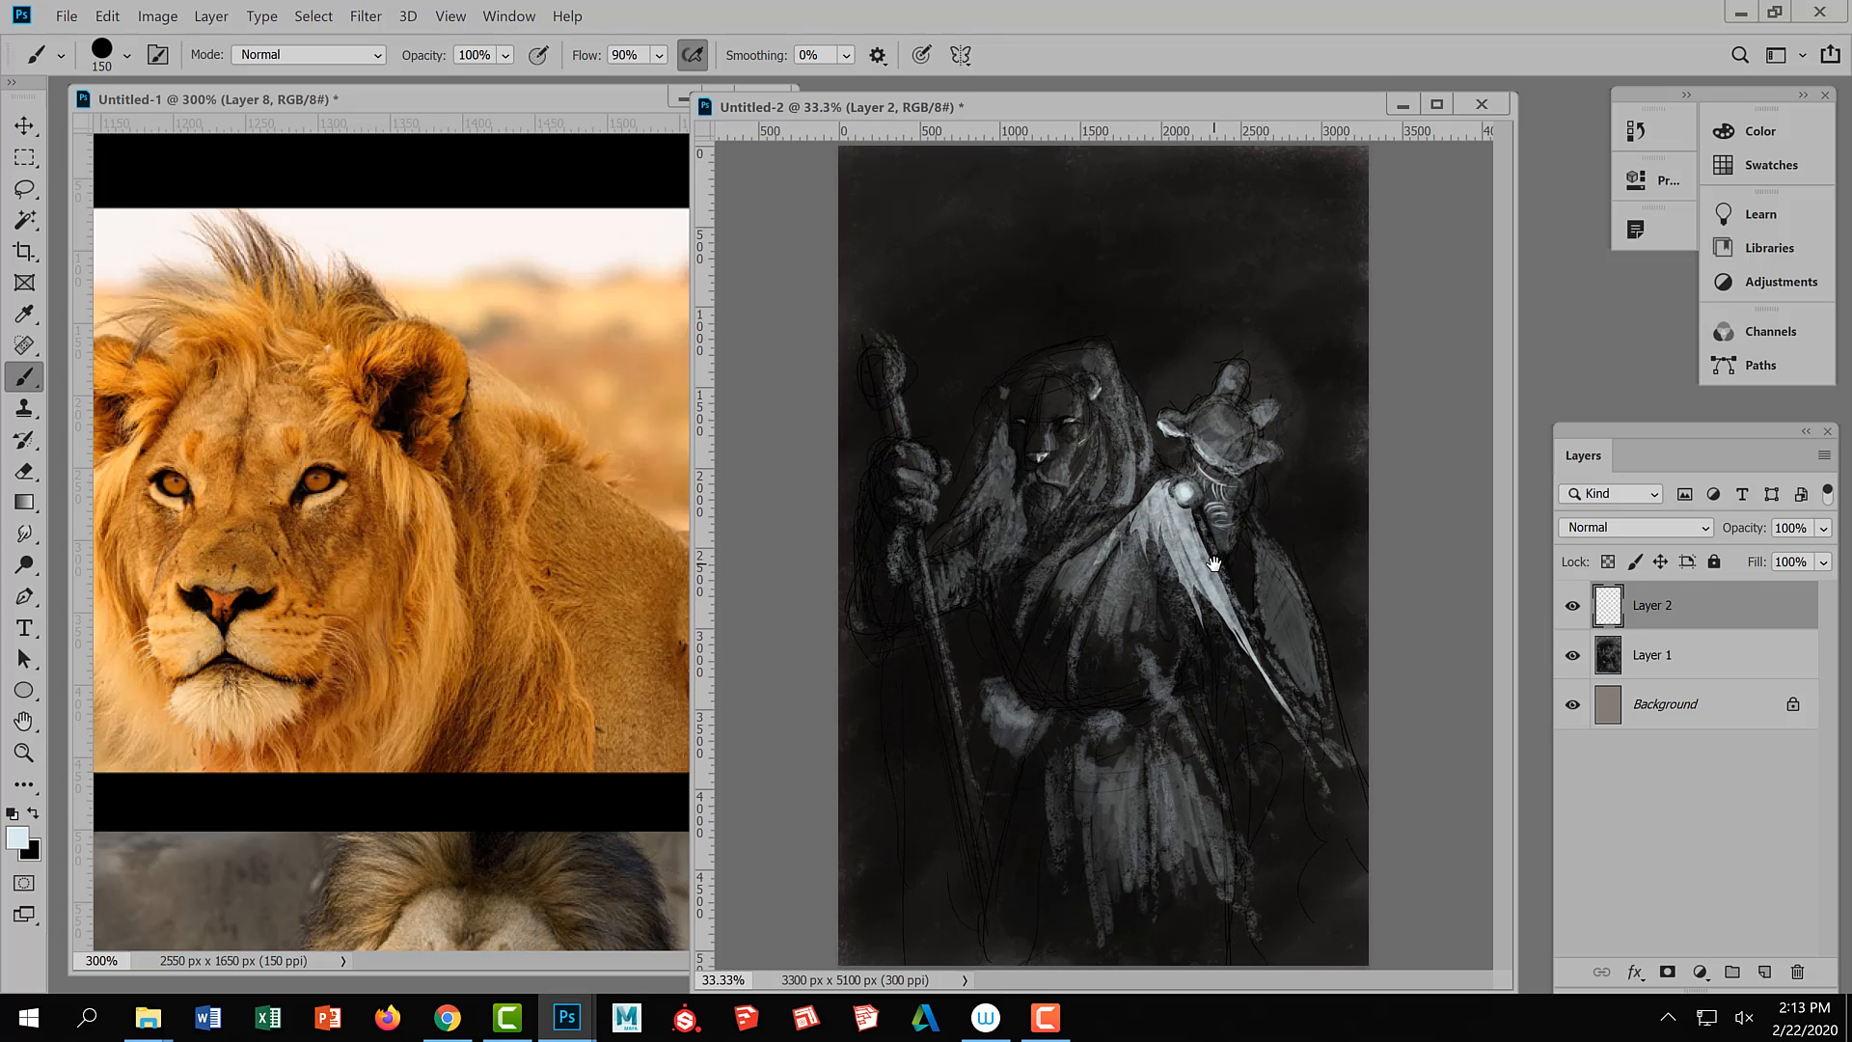
left_click(43, 185)
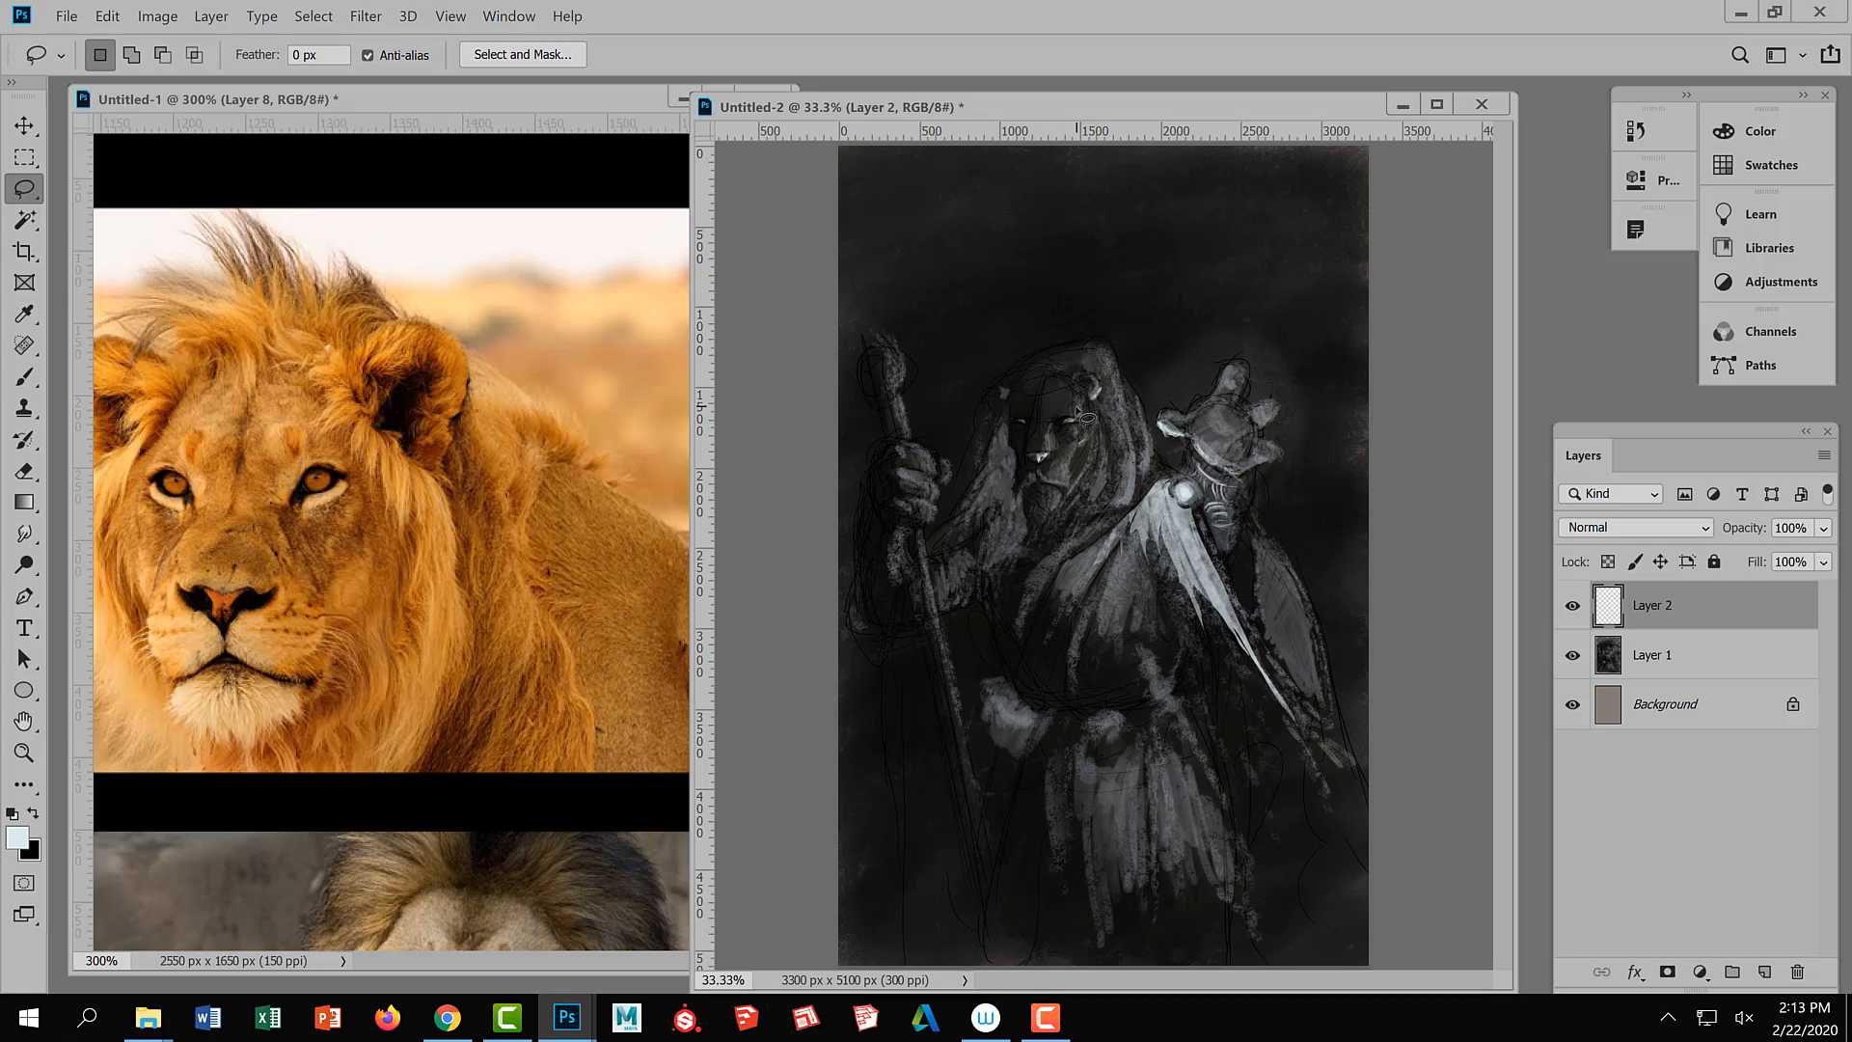
mouse_move(1164, 562)
left_mouse_down()
mouse_move(1146, 654)
mouse_move(1141, 627)
mouse_move(1110, 640)
mouse_move(1100, 619)
mouse_move(1080, 681)
mouse_move(1088, 608)
mouse_move(1082, 638)
mouse_move(1116, 565)
mouse_move(1140, 559)
mouse_move(1170, 574)
mouse_move(1146, 583)
mouse_move(1112, 664)
mouse_move(1110, 623)
mouse_move(1105, 675)
mouse_move(1124, 623)
mouse_move(1108, 664)
mouse_move(1147, 621)
mouse_move(1135, 683)
mouse_move(1151, 623)
mouse_move(1151, 668)
mouse_move(1159, 612)
mouse_move(1161, 673)
mouse_move(1045, 587)
mouse_move(1056, 567)
mouse_move(1029, 640)
mouse_move(1031, 613)
mouse_move(1012, 631)
mouse_move(1005, 582)
mouse_move(1039, 564)
mouse_move(1032, 583)
mouse_move(1109, 589)
left_mouse_up()
key("shift")
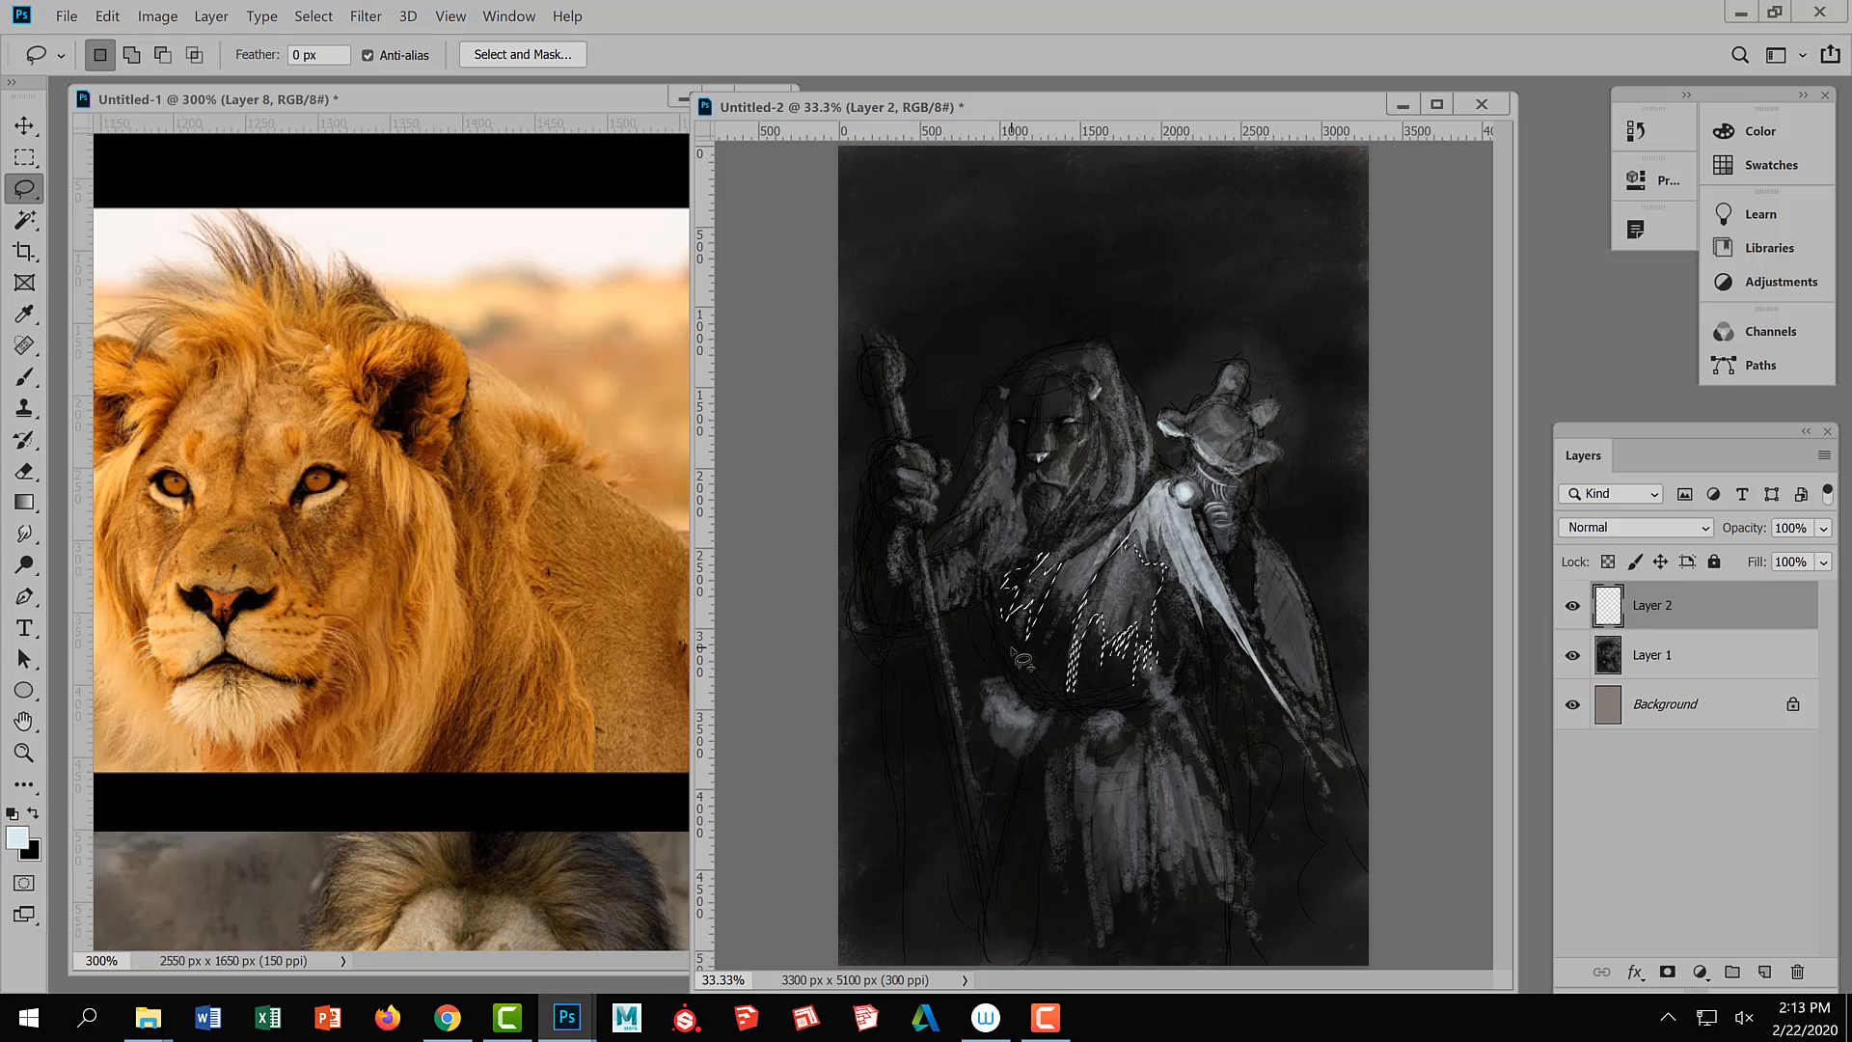
key("b")
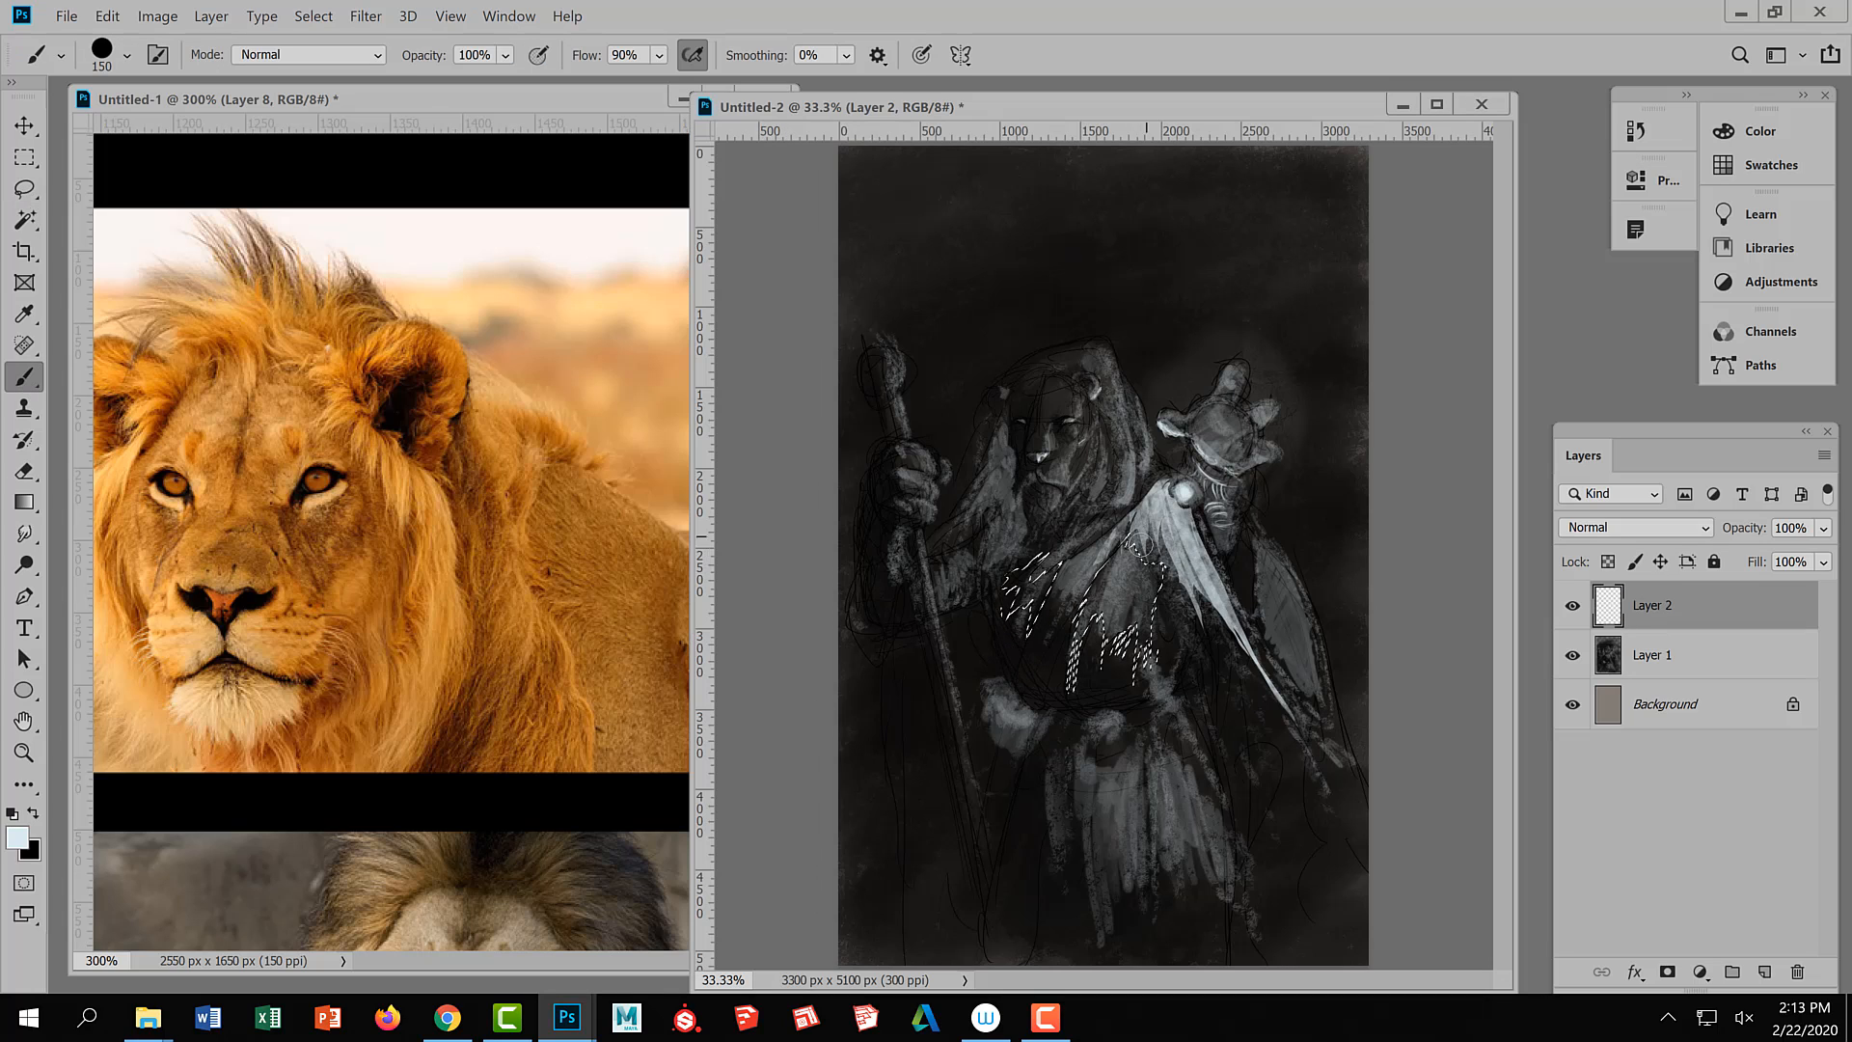
mouse_move(1139, 545)
left_mouse_down()
mouse_move(1109, 586)
mouse_move(1100, 682)
mouse_move(1157, 622)
left_mouse_up()
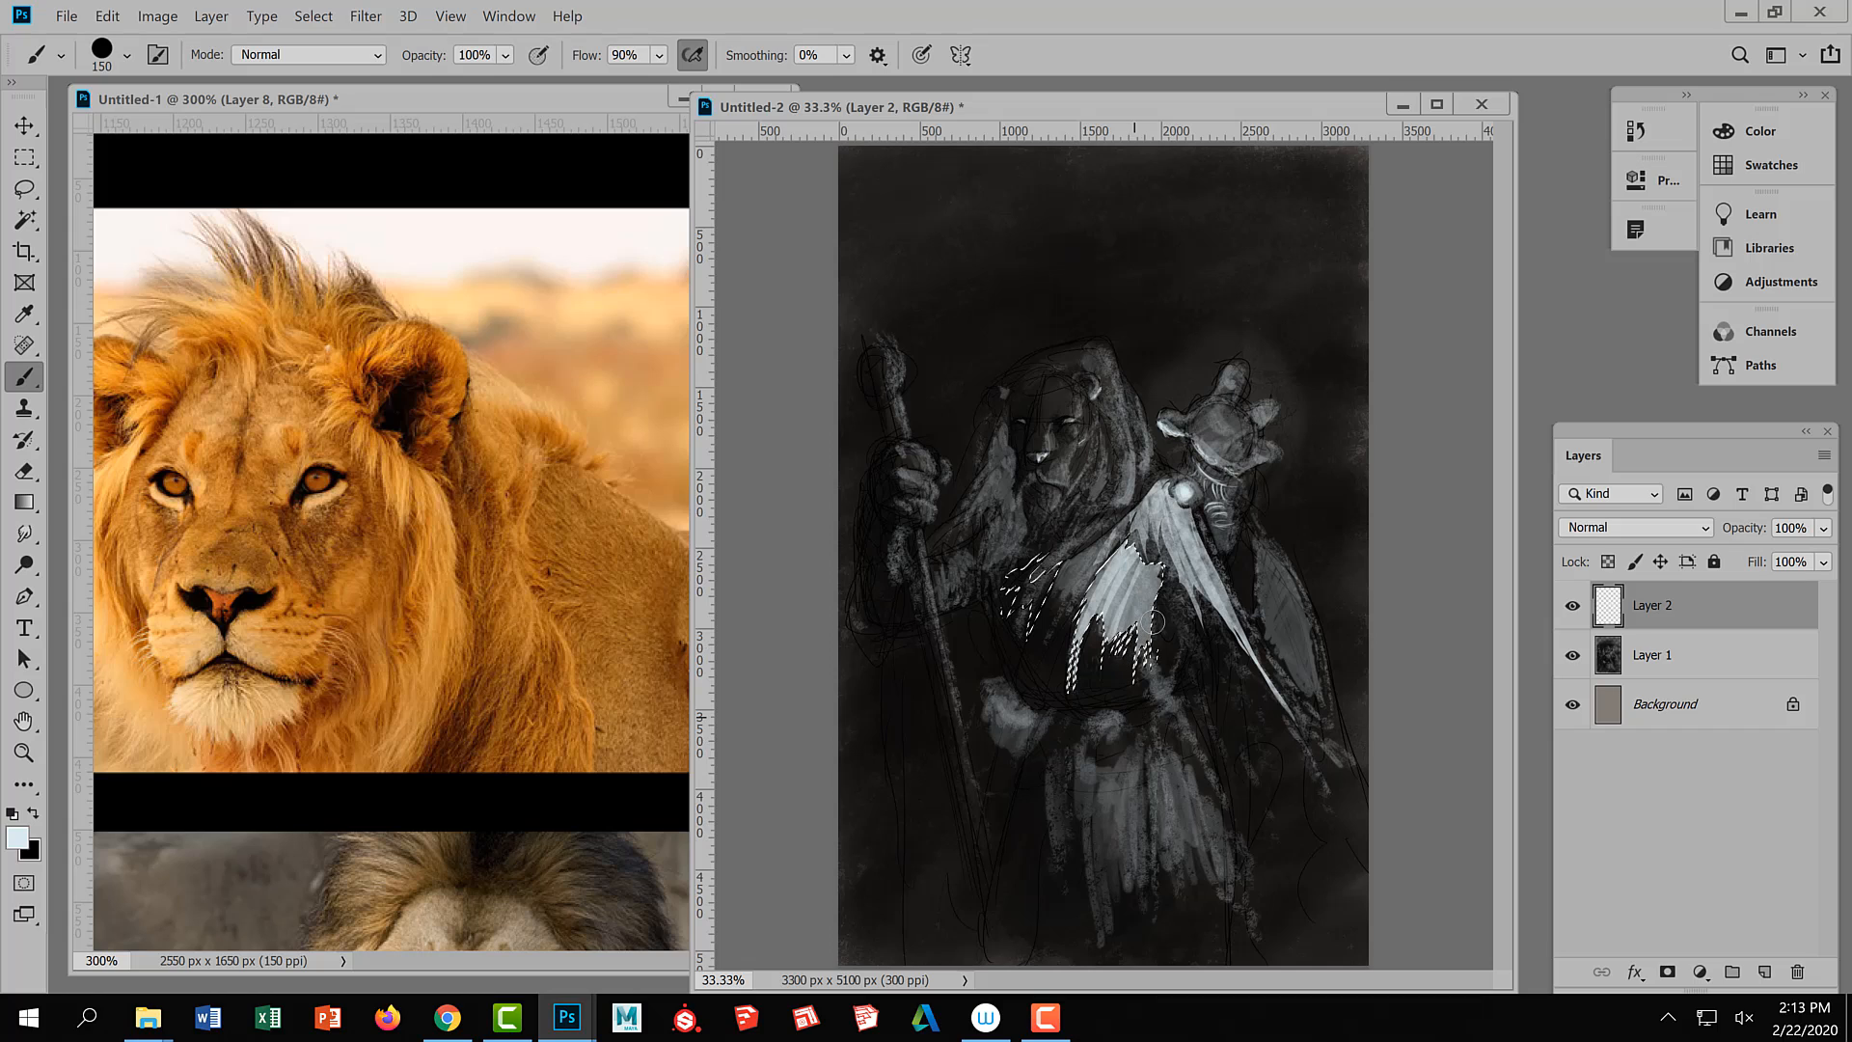
mouse_move(1008, 565)
left_mouse_down()
mouse_move(1042, 608)
mouse_move(1030, 690)
left_mouse_up()
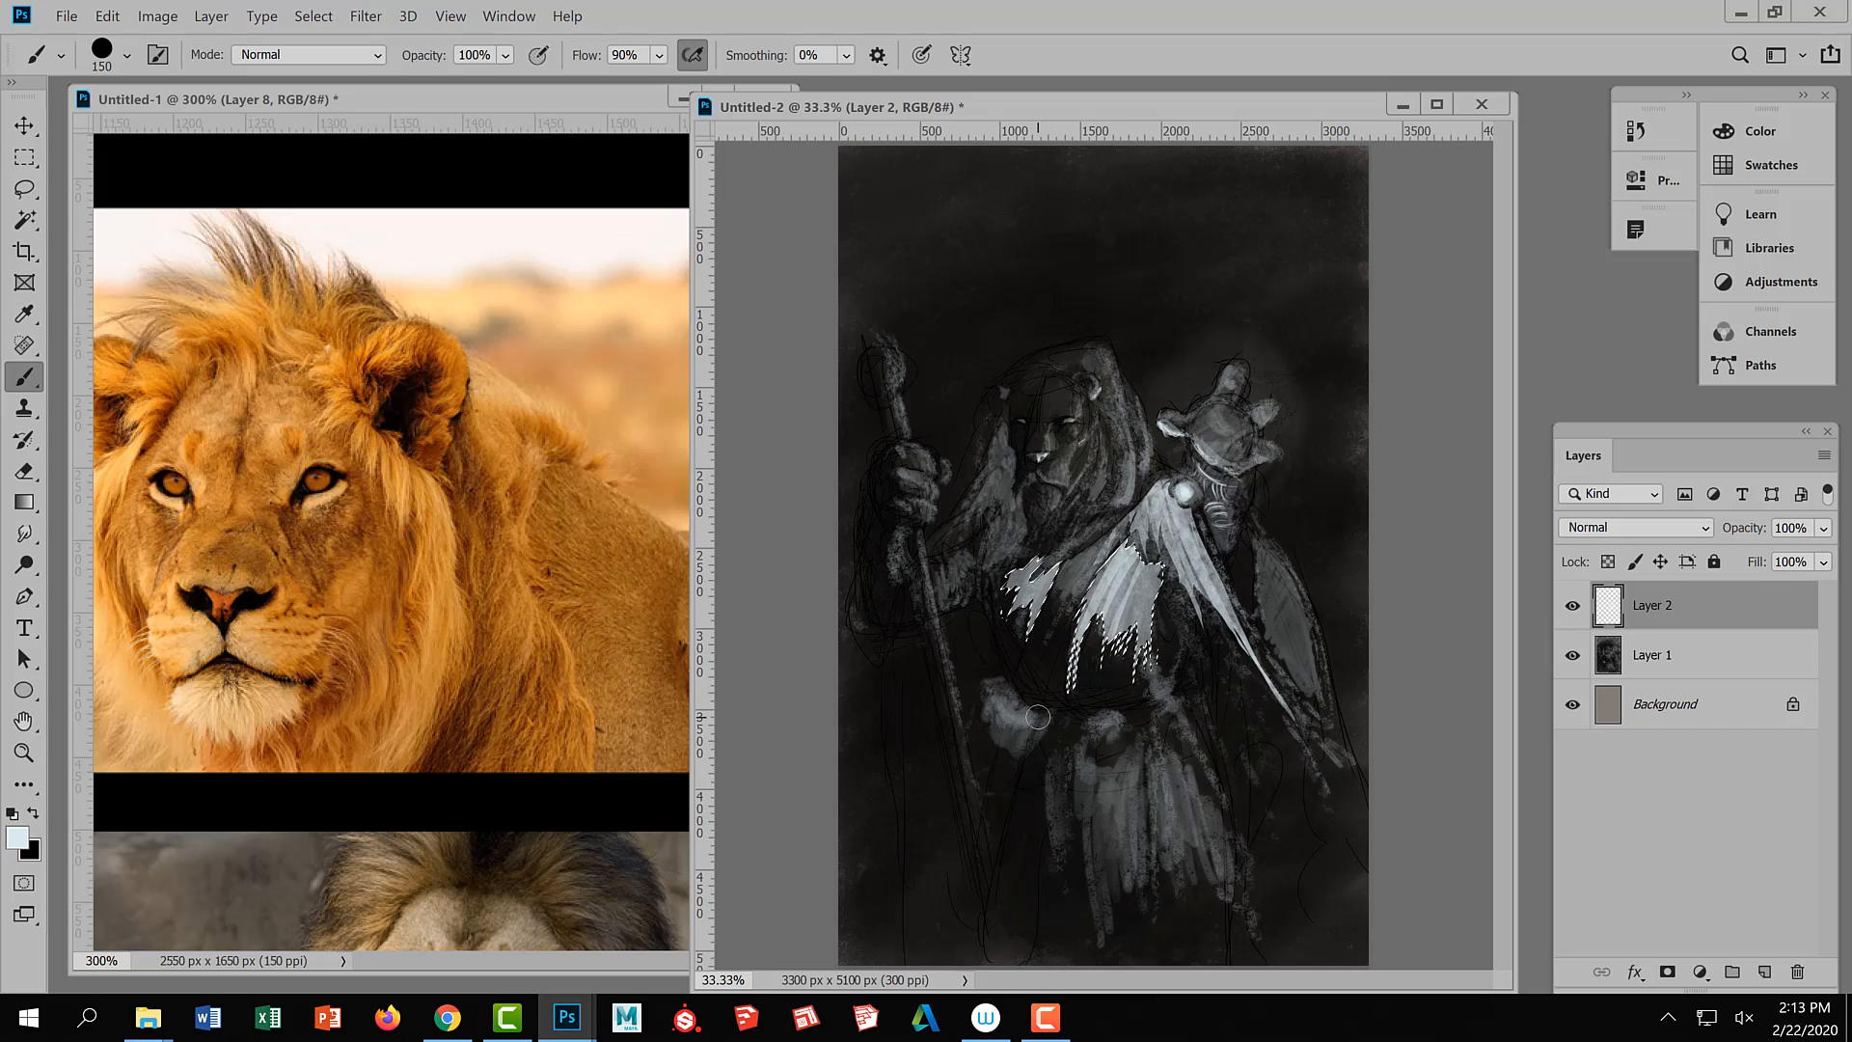
key("ctrl+d")
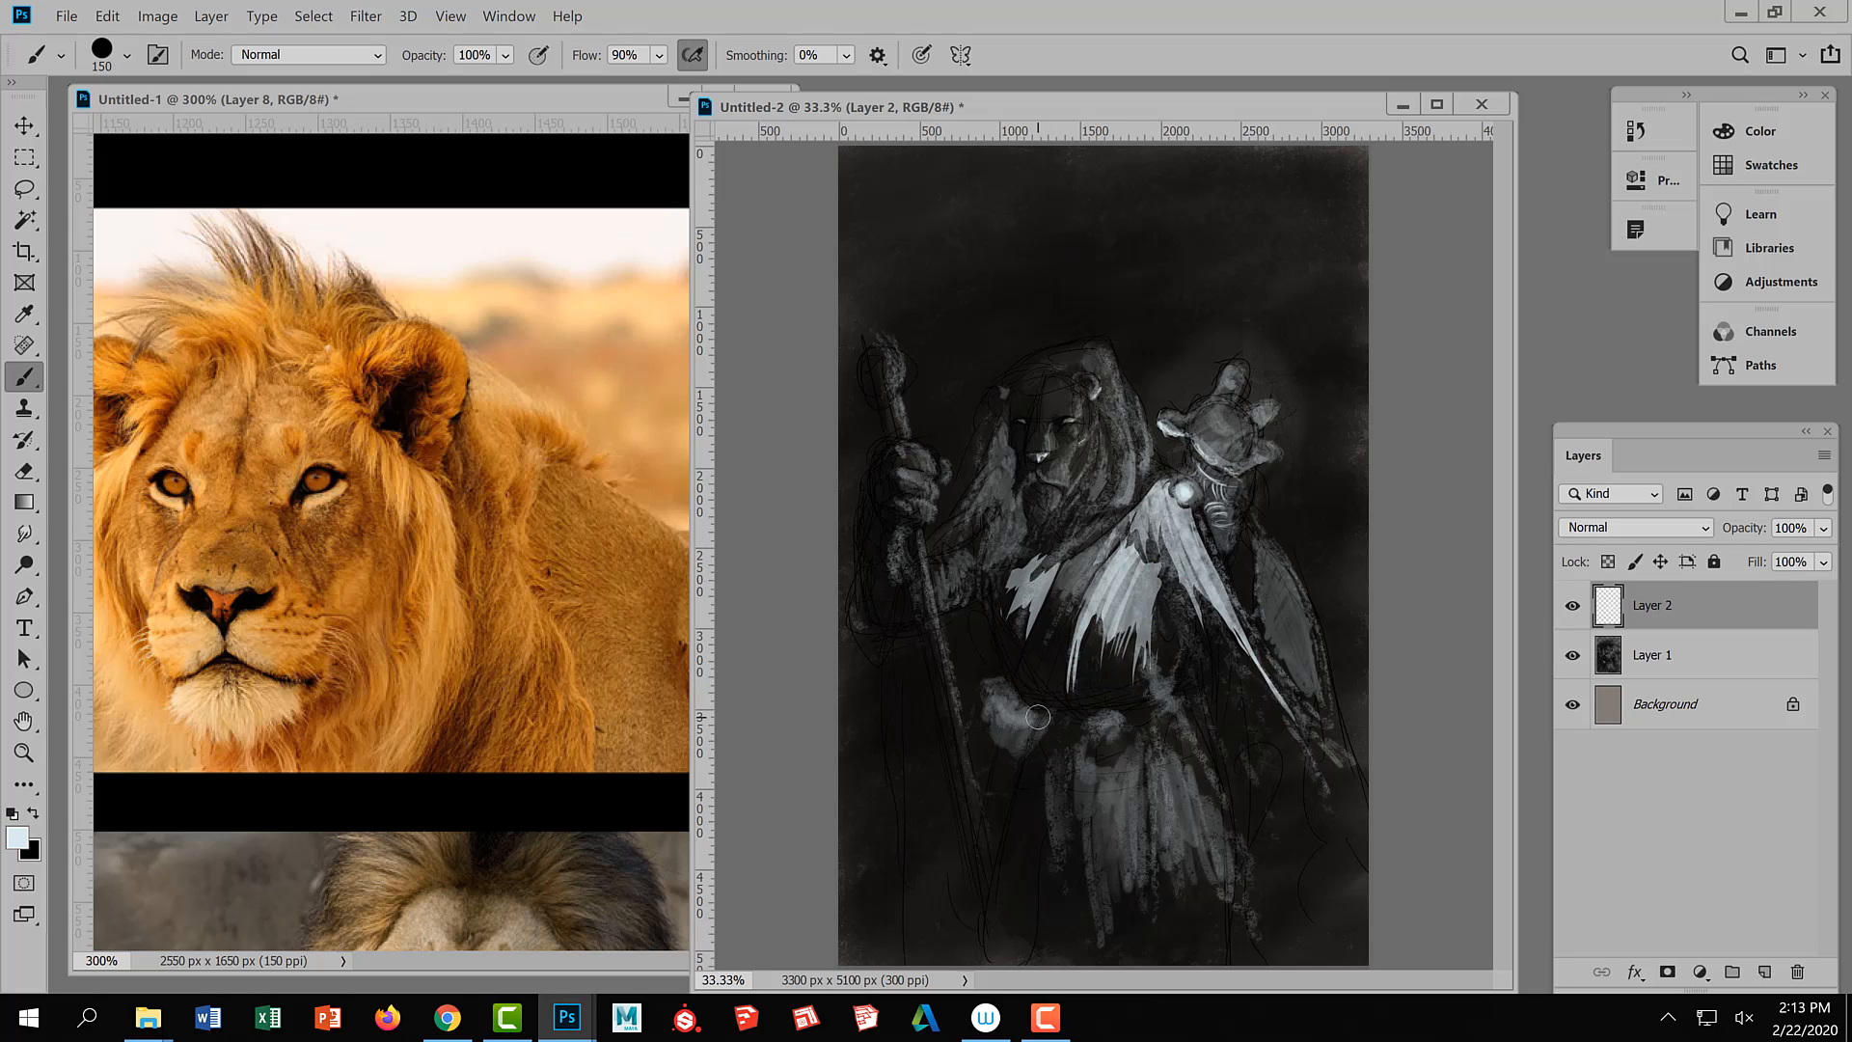
Lasso the hood's edge on the raised-hand side down to the collar, paint it light, and deselect
left_click(386, 100)
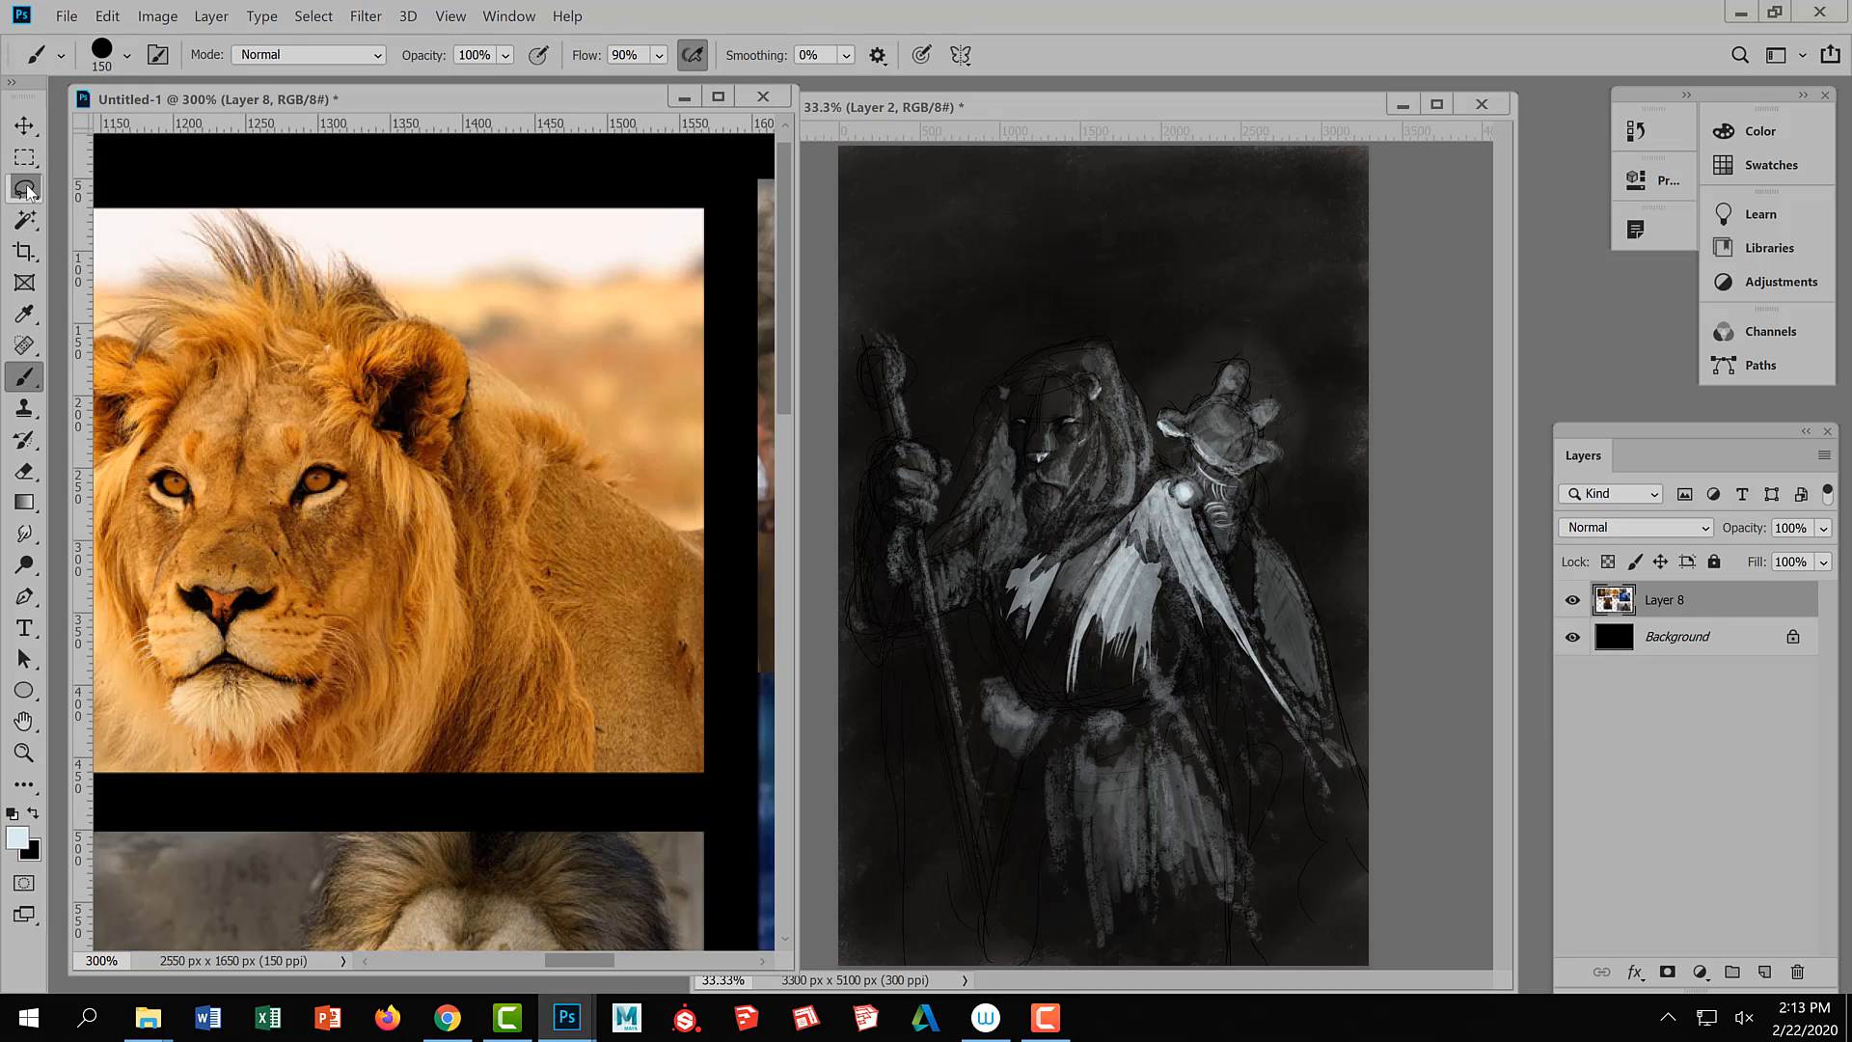
left_click(25, 189)
left_click(1099, 425)
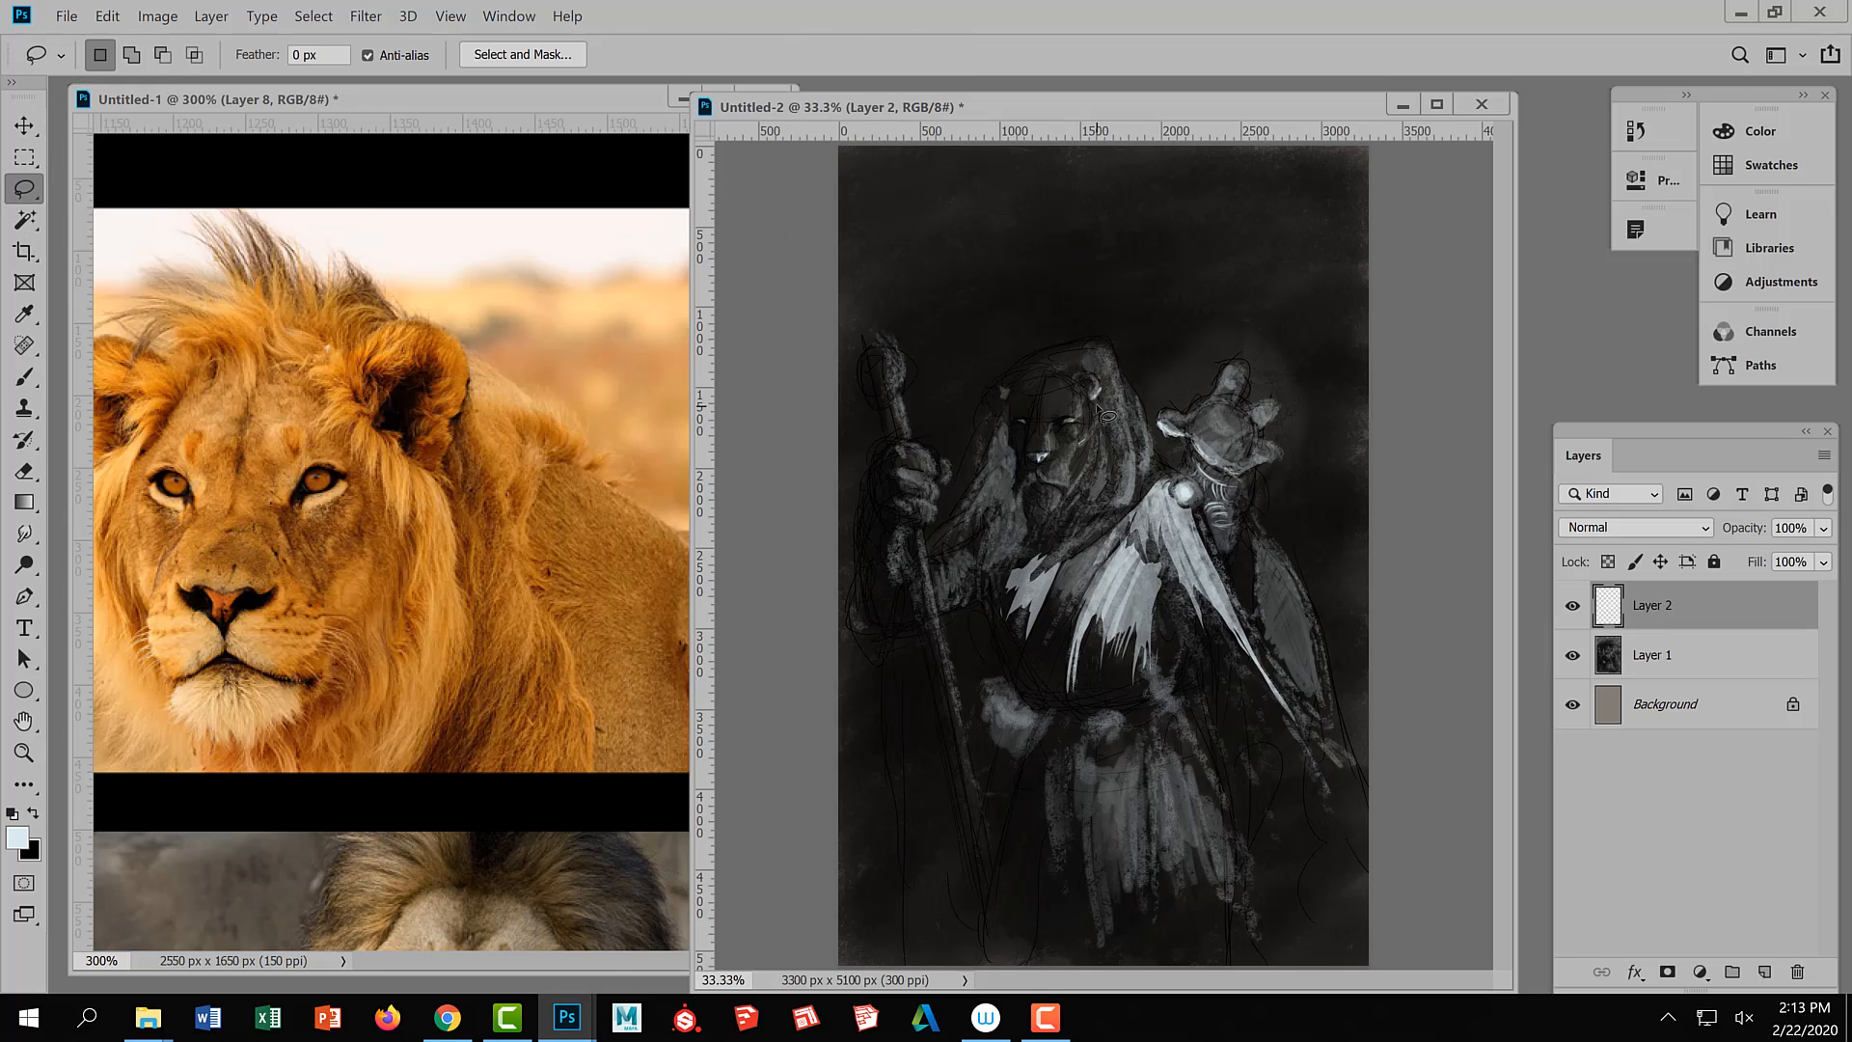
mouse_move(1097, 404)
left_mouse_down()
mouse_move(1129, 496)
mouse_move(1092, 536)
mouse_move(1140, 505)
mouse_move(1140, 398)
mouse_move(1118, 349)
mouse_move(1092, 407)
left_mouse_up()
key("ctrl+Tab")
key("b")
key("ctrl+Tab")
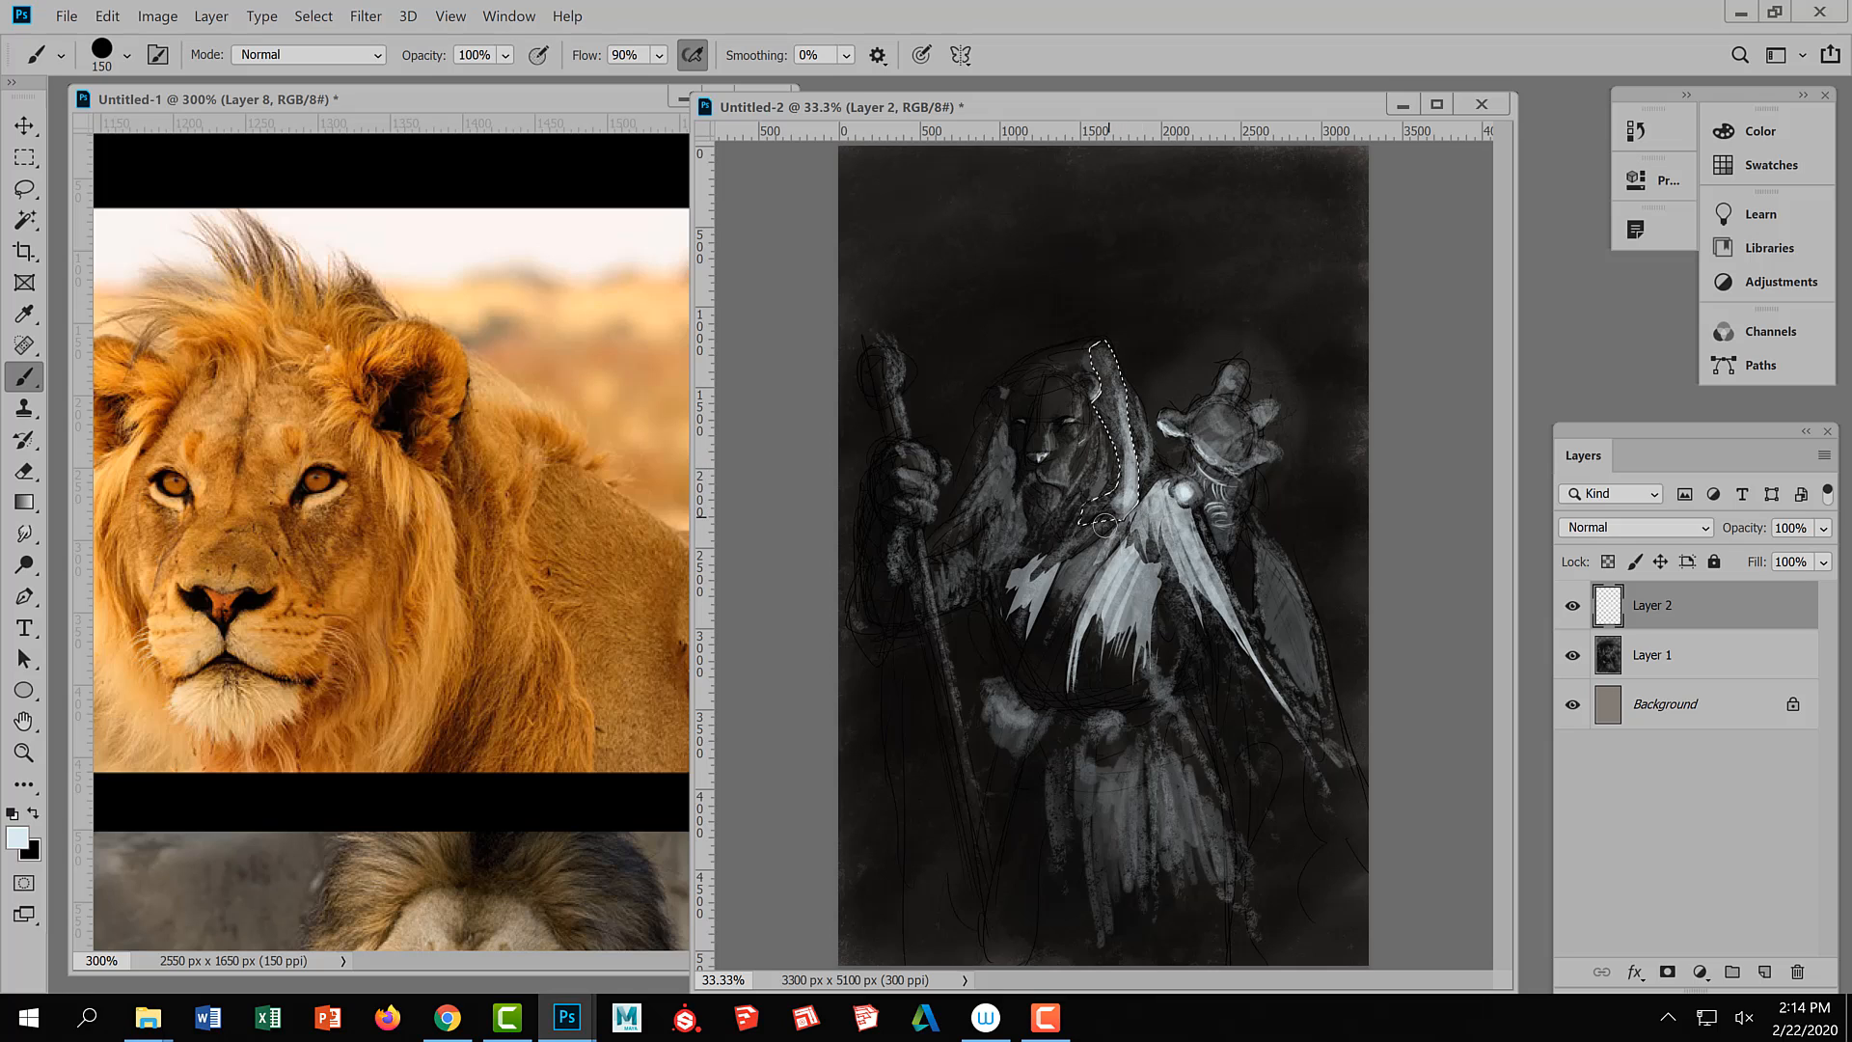
mouse_move(1094, 525)
left_mouse_down()
mouse_move(1114, 372)
mouse_move(1131, 511)
mouse_move(1111, 378)
left_mouse_up()
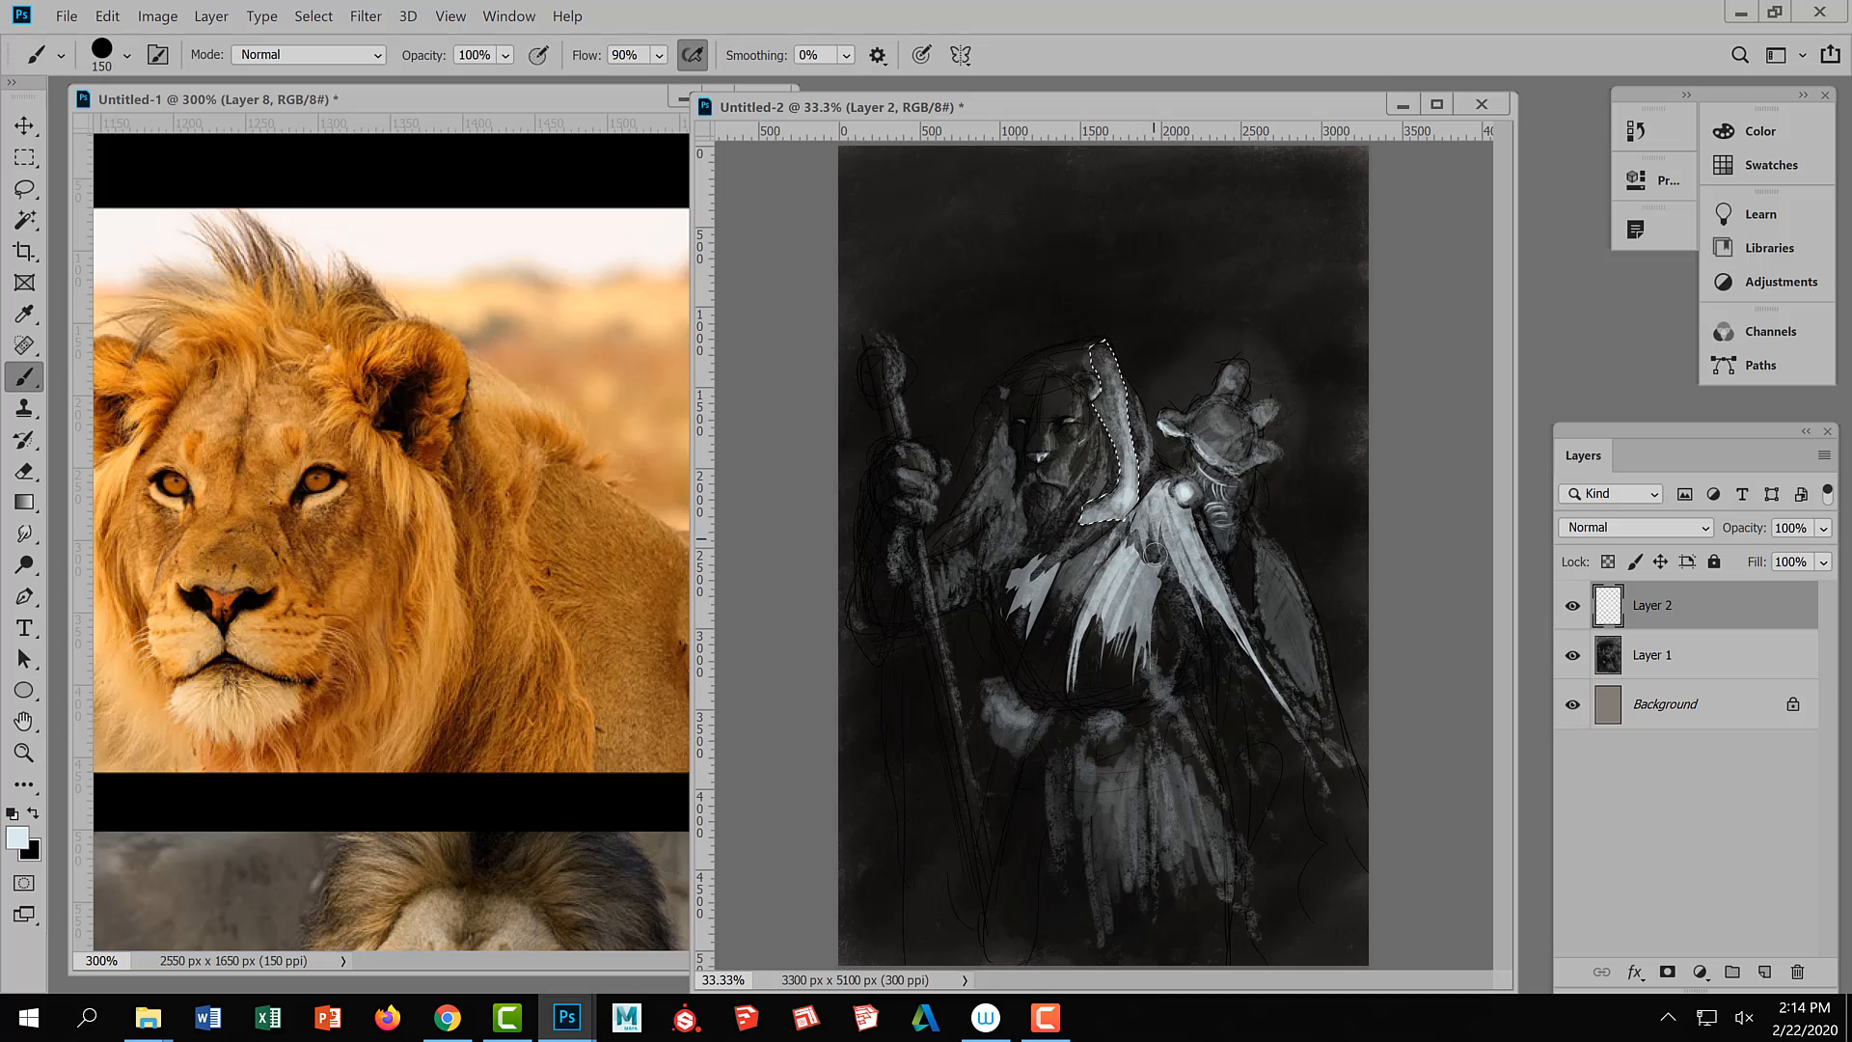
key("ctrl+d")
Brush light over the top of the hood, reduce the brush to 35, and add thin strokes along the hood's outer edge
left_click_drag(1076, 362, 1089, 356)
key("bracketleft")
key("bracketleft")
key("bracketleft")
key("bracketleft")
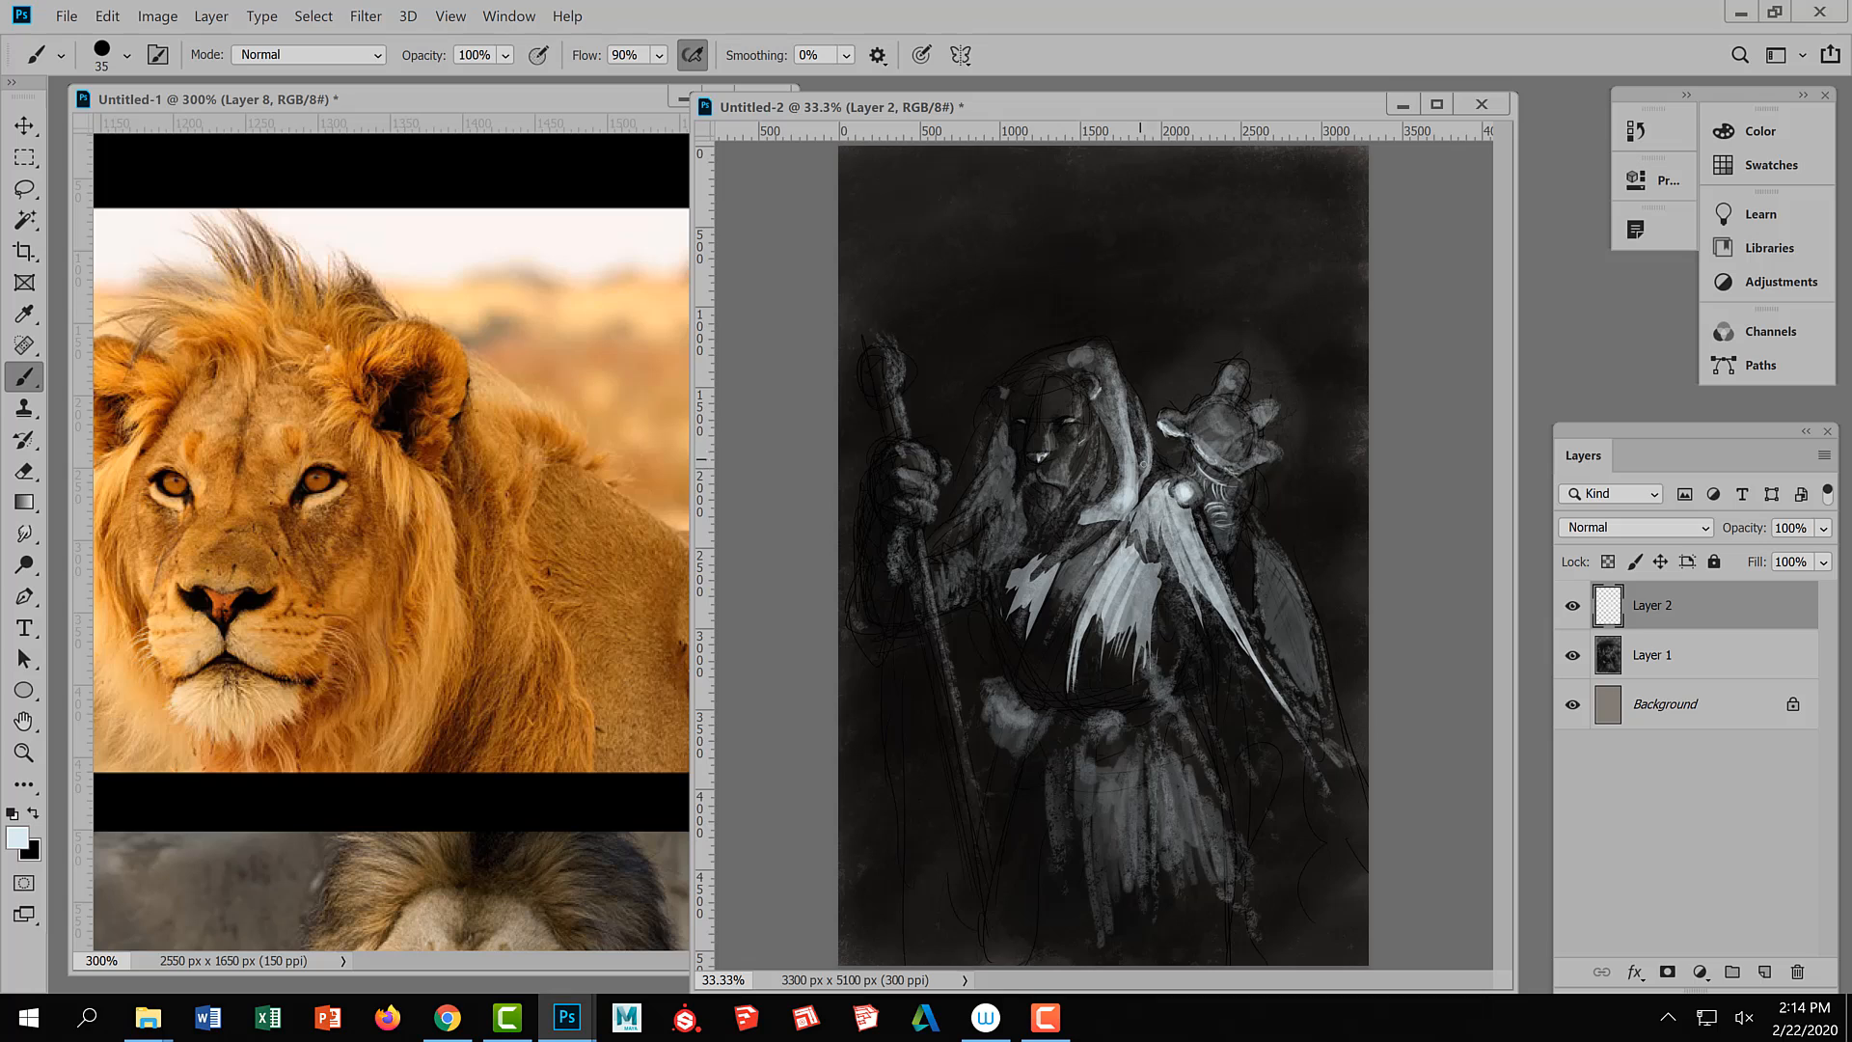
left_click_drag(1141, 422, 1144, 472)
left_click_drag(1132, 397, 1137, 425)
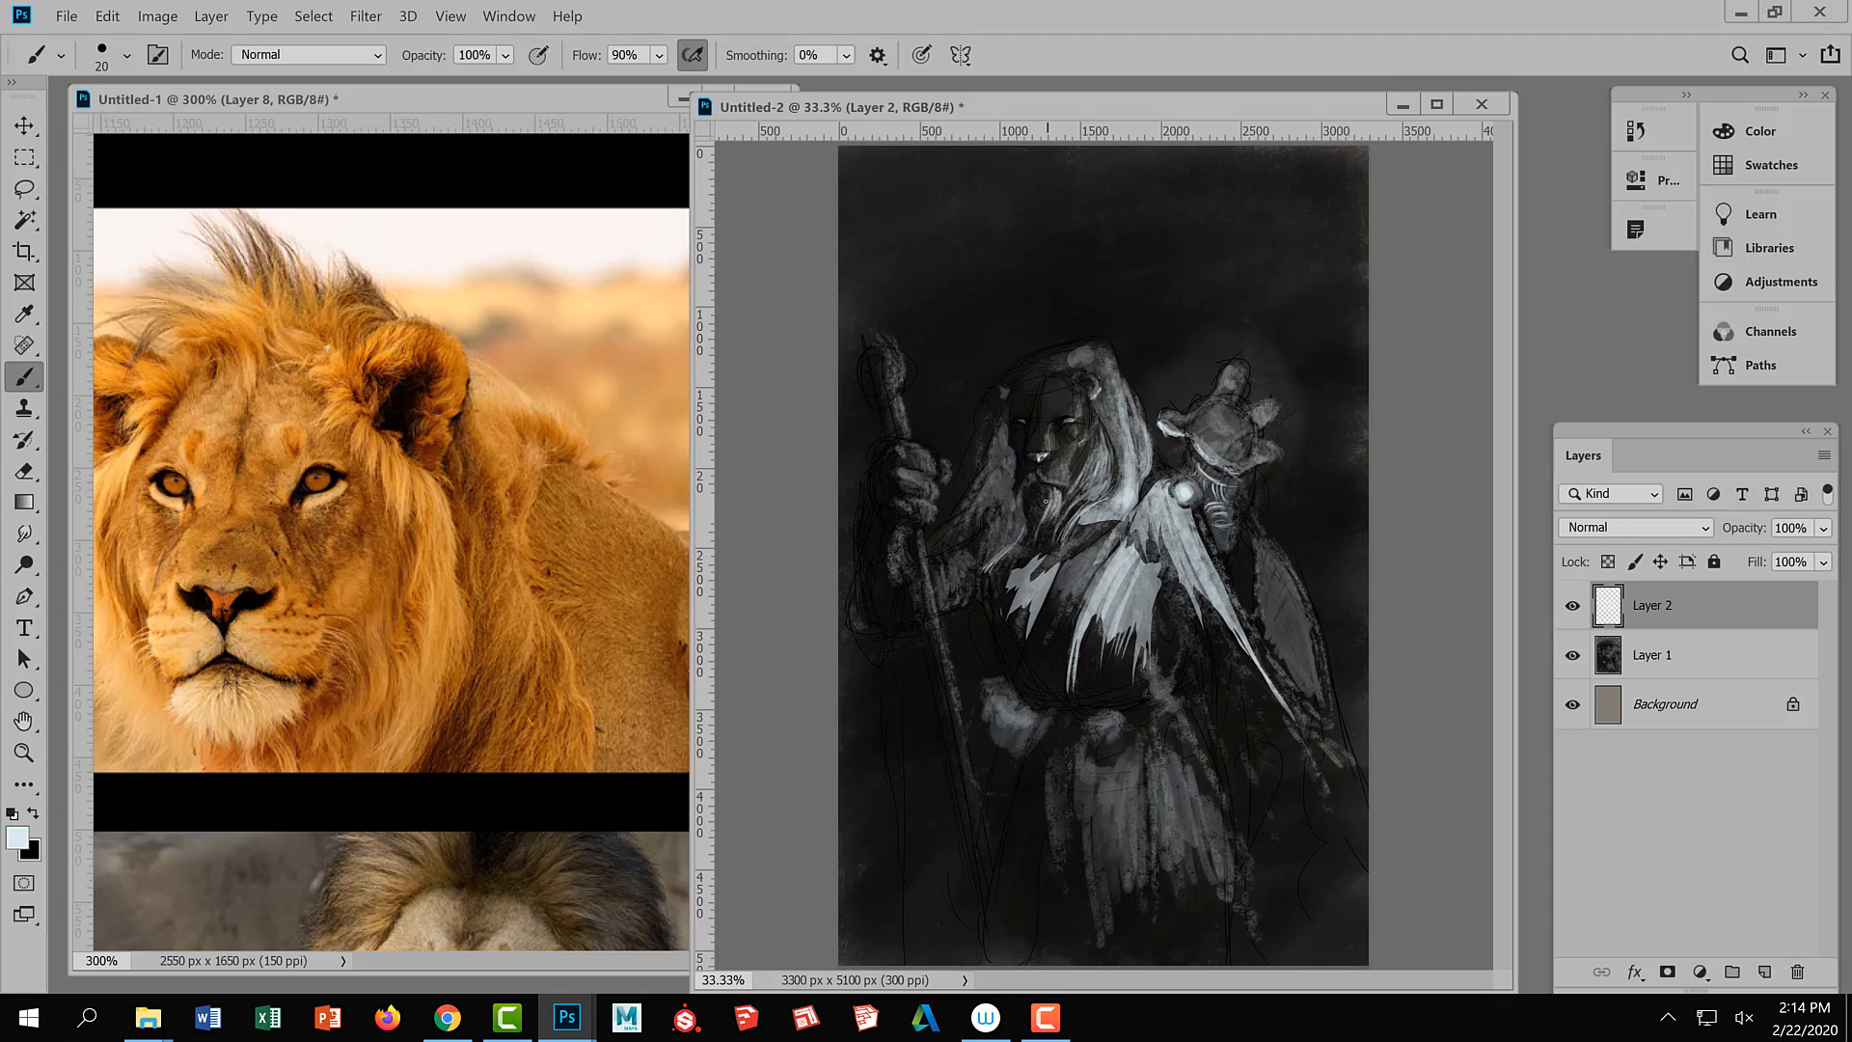
Paint fine light strands in the lion's beard and forelock, undoing the stray stroke across the mane
mouse_move(1049, 489)
left_mouse_down()
mouse_move(1039, 521)
mouse_move(1066, 493)
left_mouse_up()
left_click_drag(1069, 467, 1068, 480)
mouse_move(1082, 398)
left_mouse_down()
mouse_move(1069, 418)
mouse_move(1019, 401)
mouse_move(995, 434)
left_mouse_up()
key("ctrl+z")
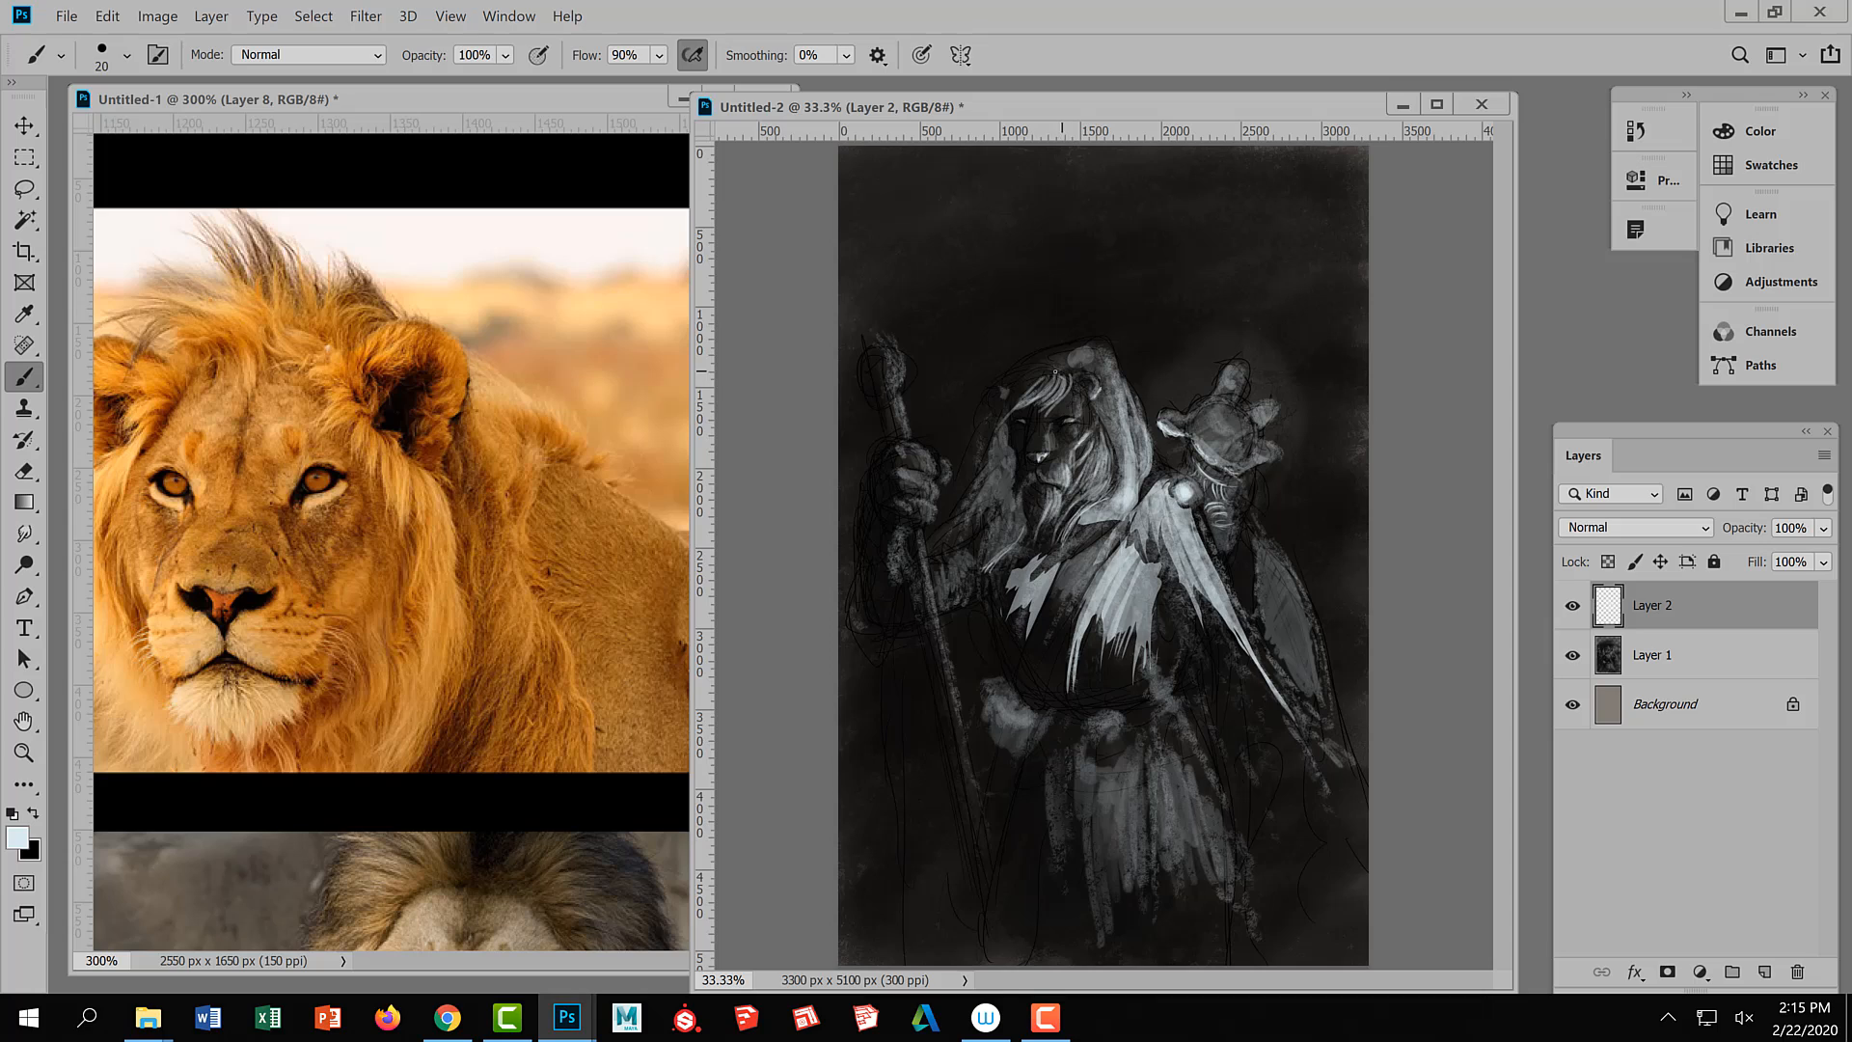
mouse_move(1047, 378)
left_mouse_down()
mouse_move(1026, 404)
mouse_move(1049, 395)
left_mouse_up()
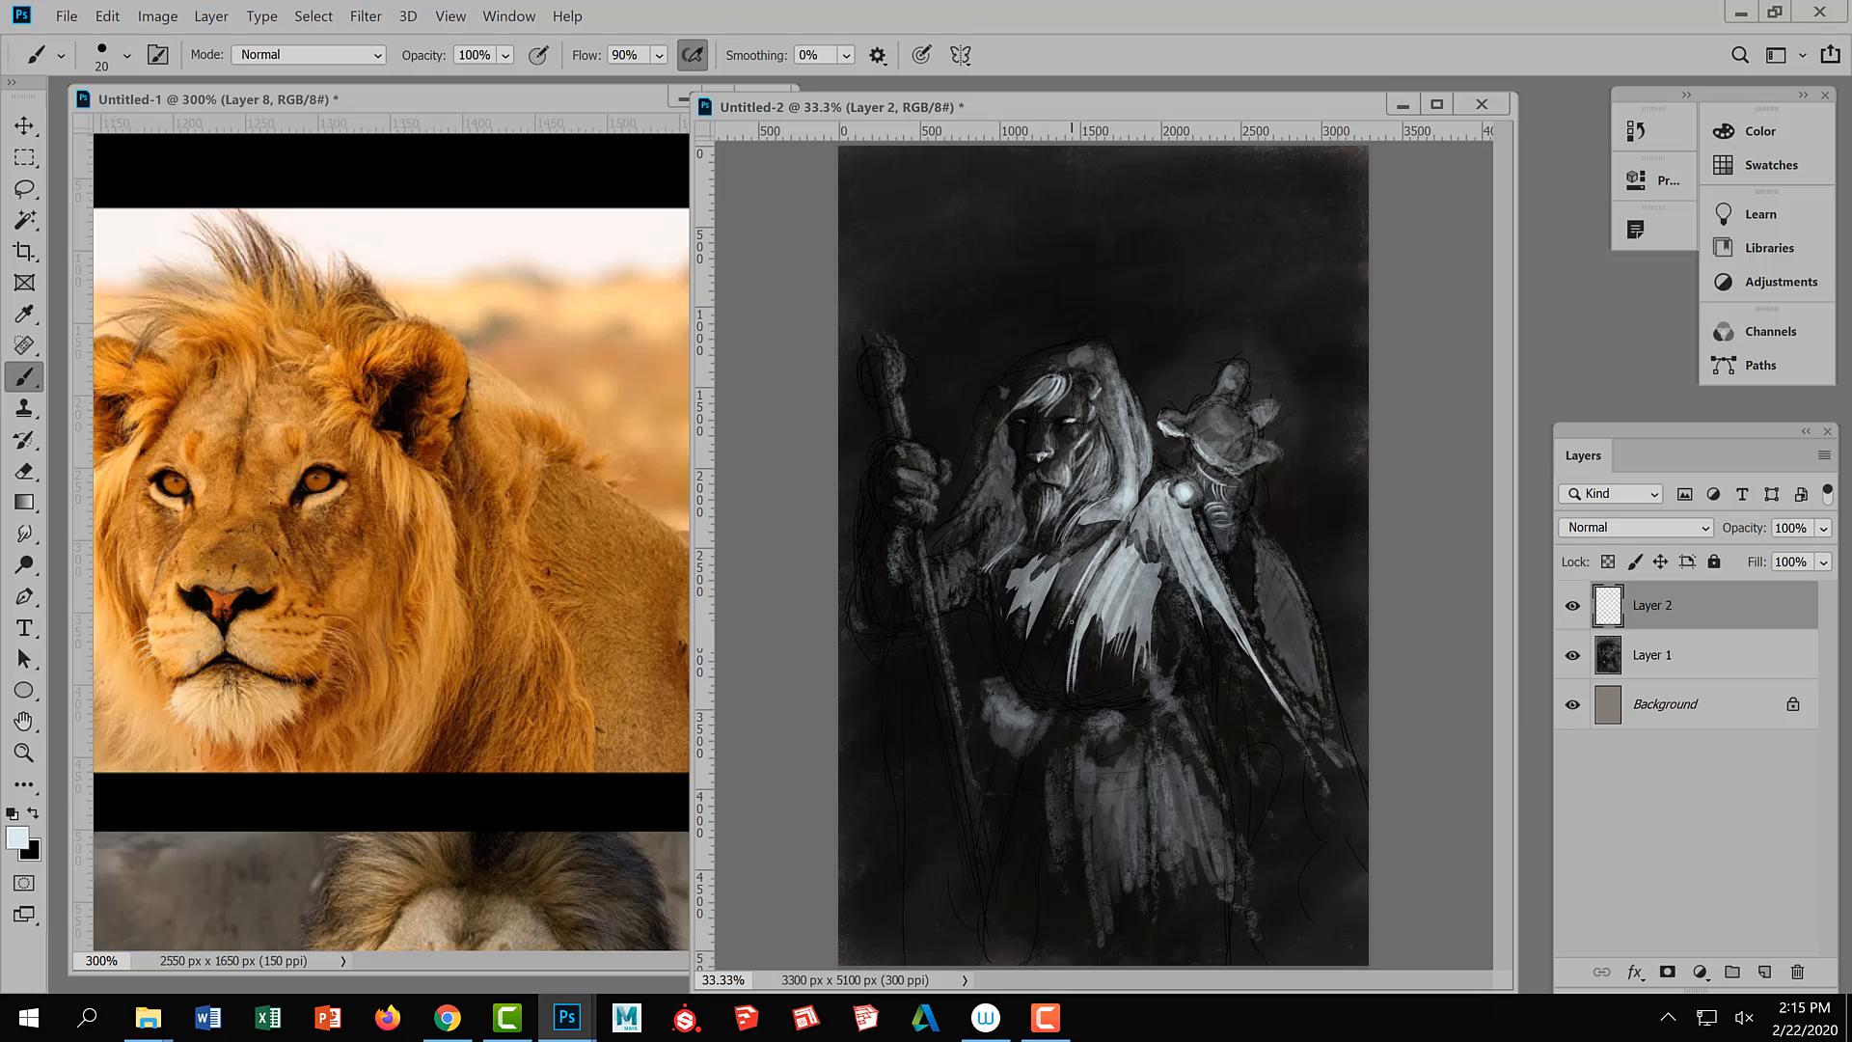
Paint a square buckle on the diagonal chest strap and a small light ornament at the front of the waist
mouse_move(1050, 607)
left_mouse_down()
mouse_move(1079, 612)
mouse_move(1067, 639)
mouse_move(1074, 611)
mouse_move(1061, 643)
mouse_move(1028, 625)
mouse_move(1067, 651)
mouse_move(1074, 635)
left_mouse_up()
left_click_drag(1082, 614, 1067, 637)
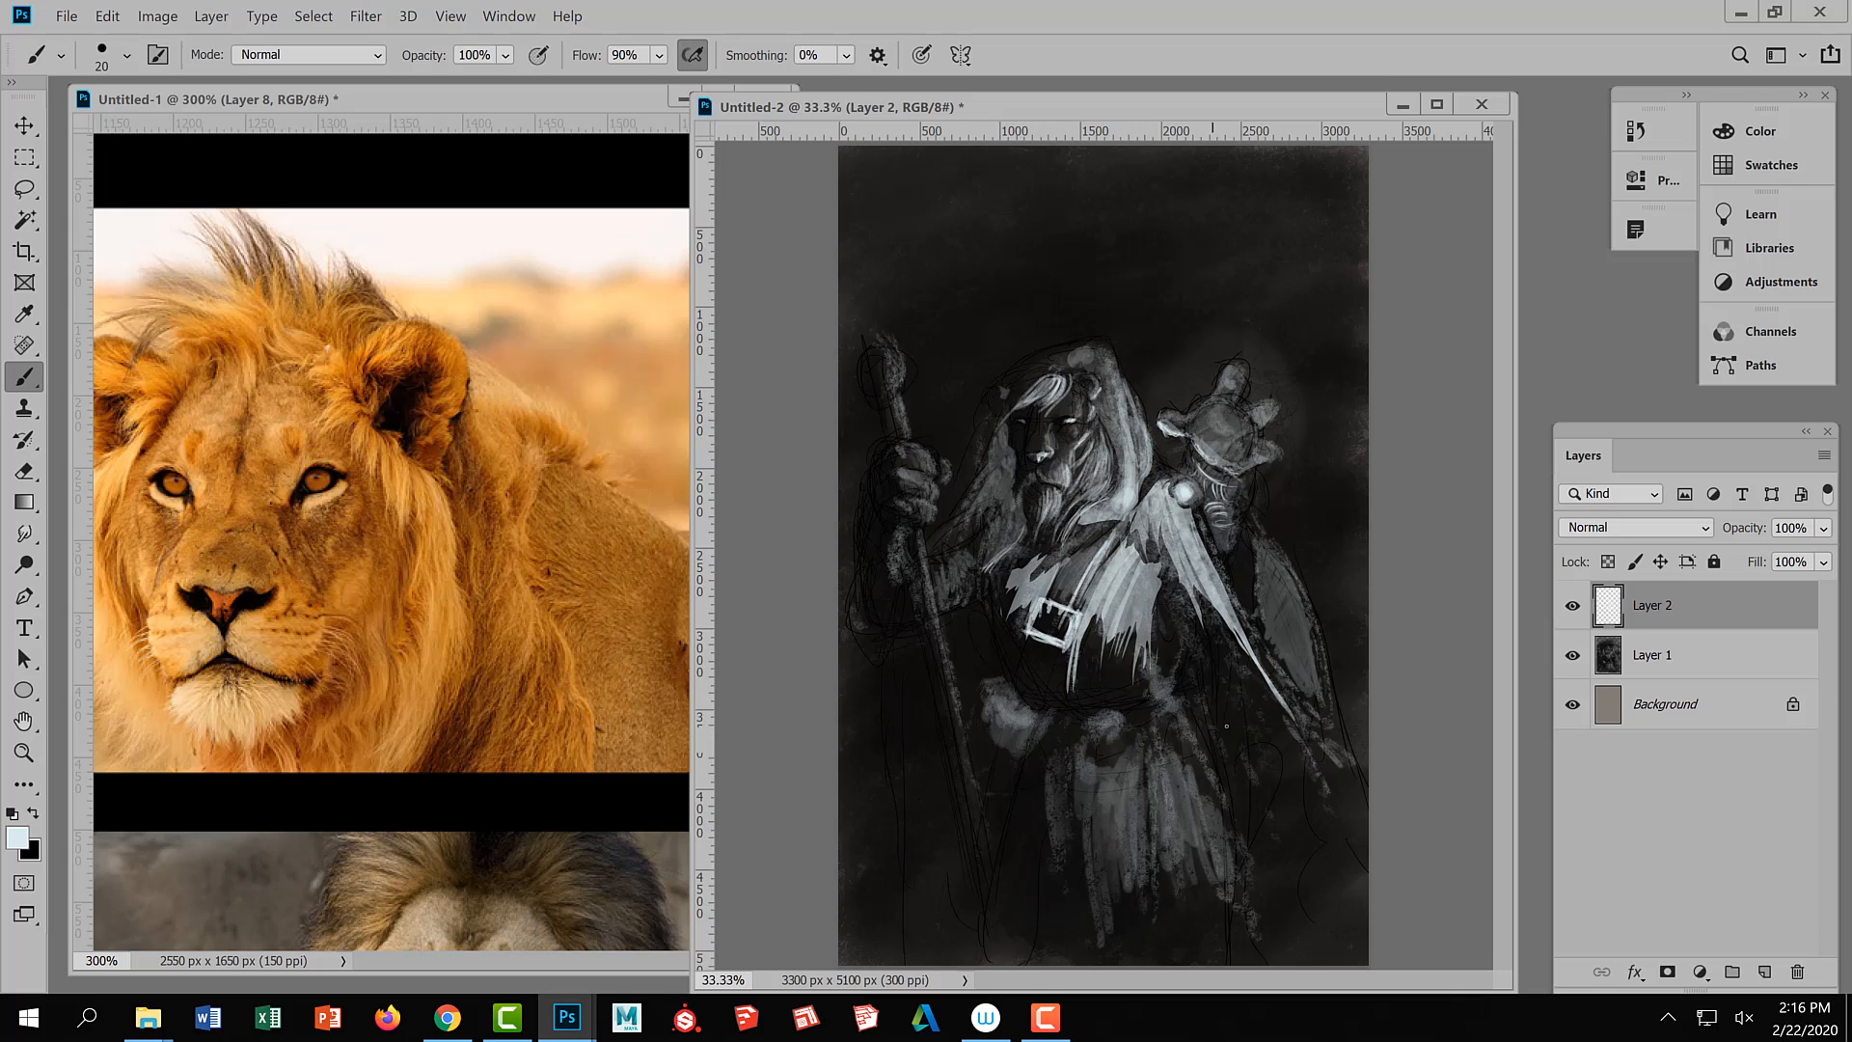
right_click(1107, 717)
key("Escape")
left_click(1109, 717)
left_click_drag(1111, 717, 1133, 752)
Paint a dagger hanging diagonally at the waist, with a light hilt, crossguard and tapering blade
left_click_drag(1147, 659, 1148, 662)
mouse_move(1147, 660)
left_mouse_down()
mouse_move(1177, 685)
mouse_move(1201, 675)
mouse_move(1178, 711)
mouse_move(1223, 789)
left_mouse_up()
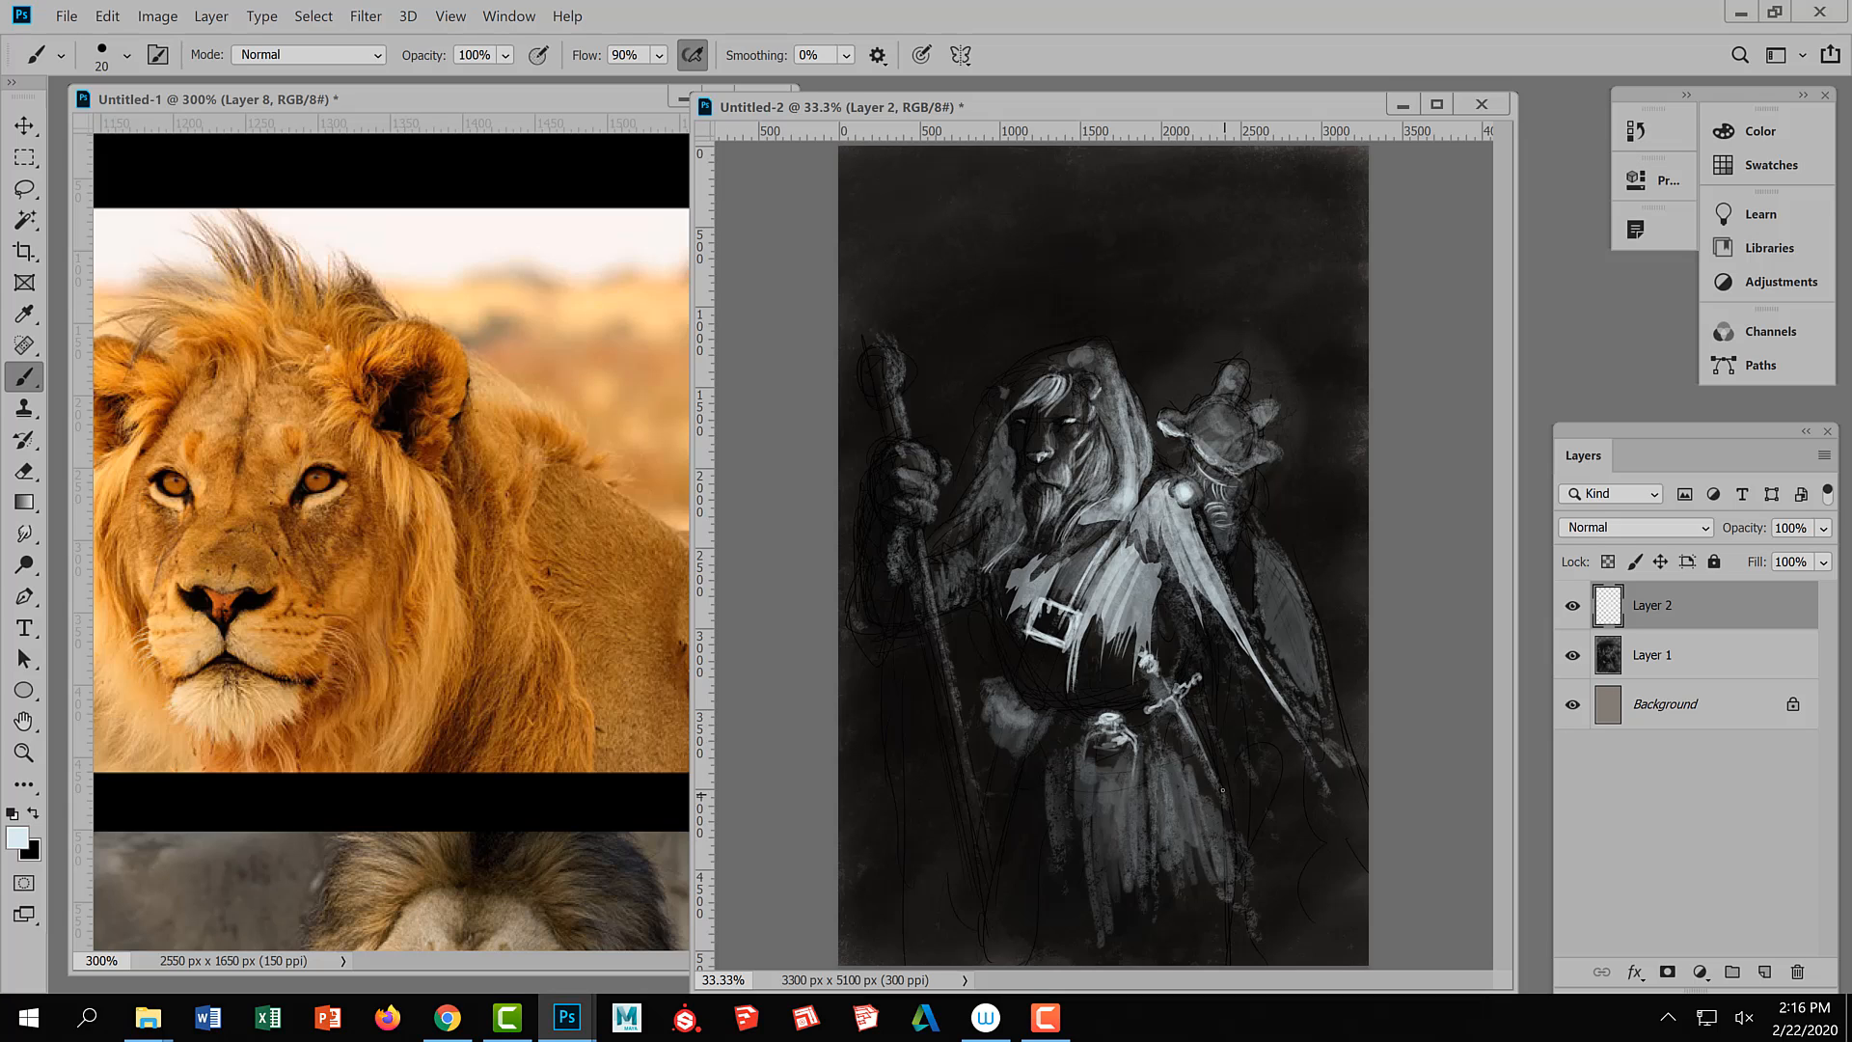
left_click_drag(1194, 725, 1233, 818)
left_click_drag(1179, 705, 1232, 821)
mouse_move(1205, 752)
left_mouse_down()
mouse_move(1245, 841)
mouse_move(1229, 815)
left_mouse_up()
left_click_drag(1151, 660, 1166, 688)
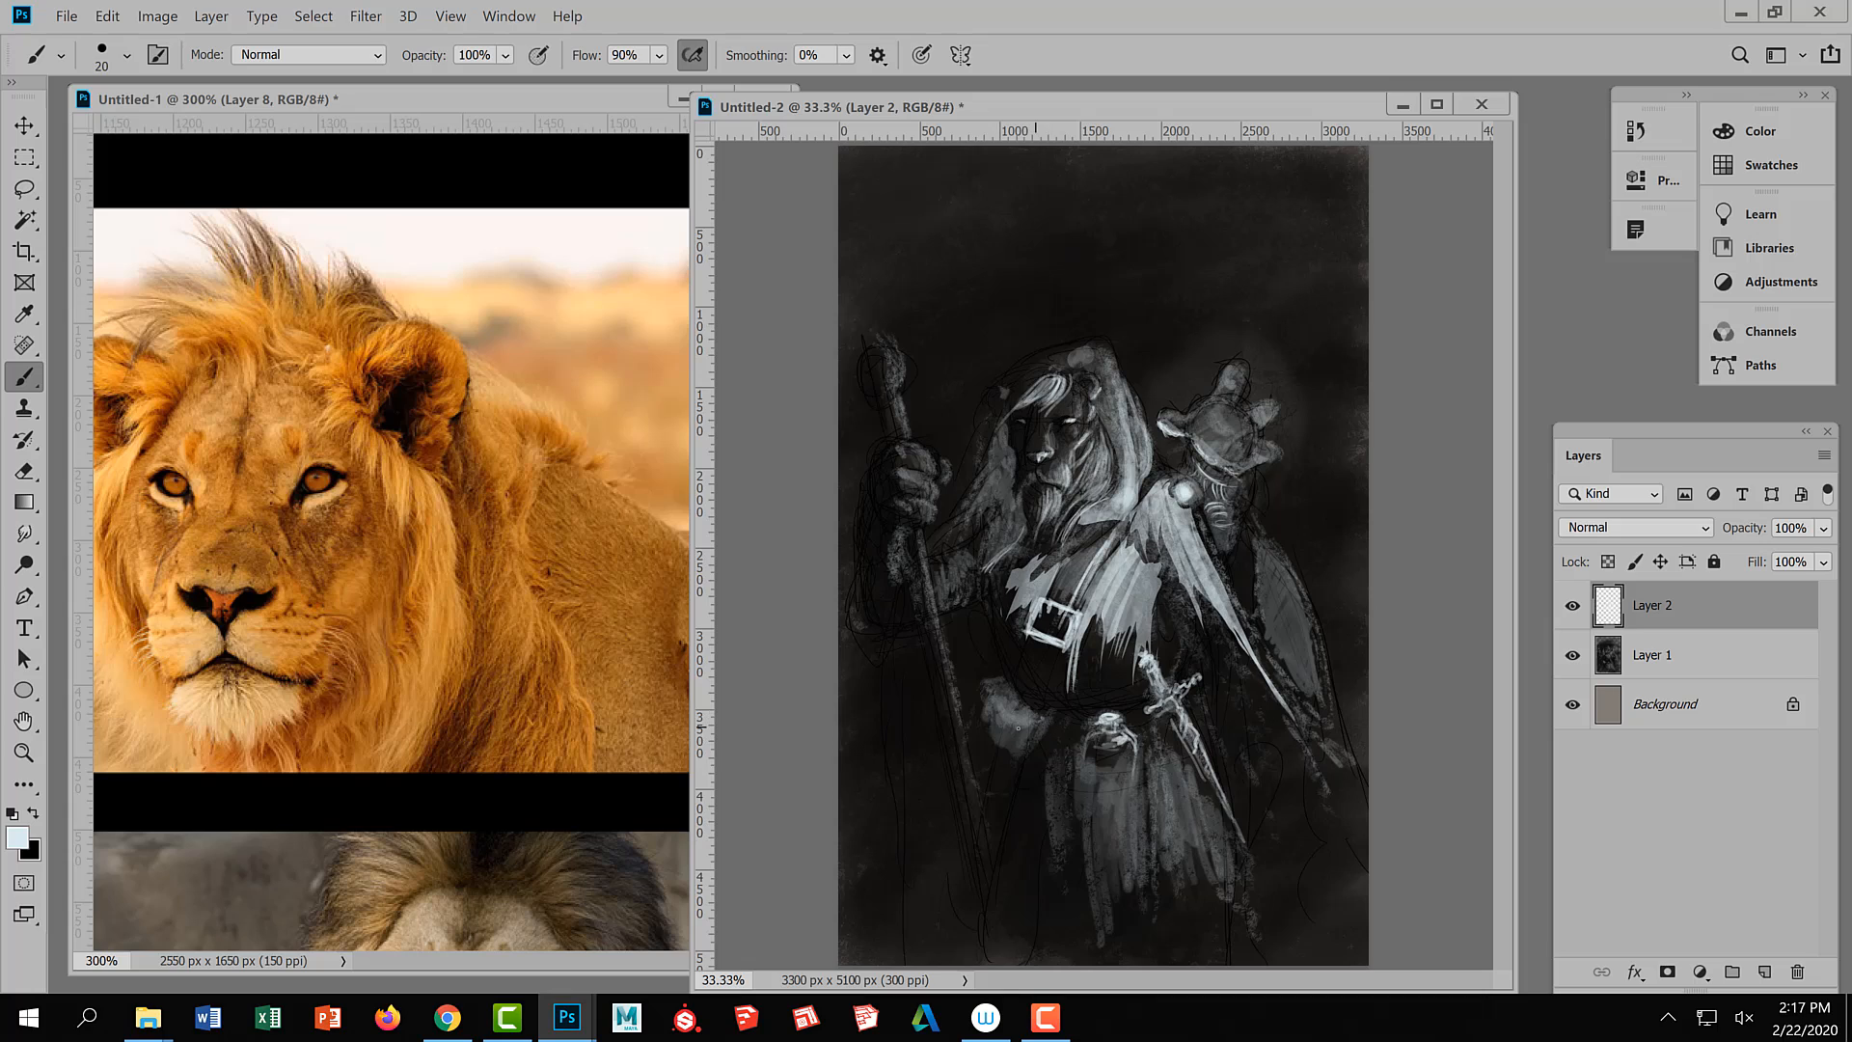
Paint light highlights on the folded shape at the hip on the staff side and touch up the raised palm
mouse_move(1038, 722)
left_mouse_down()
mouse_move(982, 722)
mouse_move(988, 690)
mouse_move(1036, 718)
mouse_move(1004, 703)
mouse_move(1030, 738)
mouse_move(1040, 719)
mouse_move(1013, 778)
left_mouse_up()
left_click_drag(1012, 742, 1013, 806)
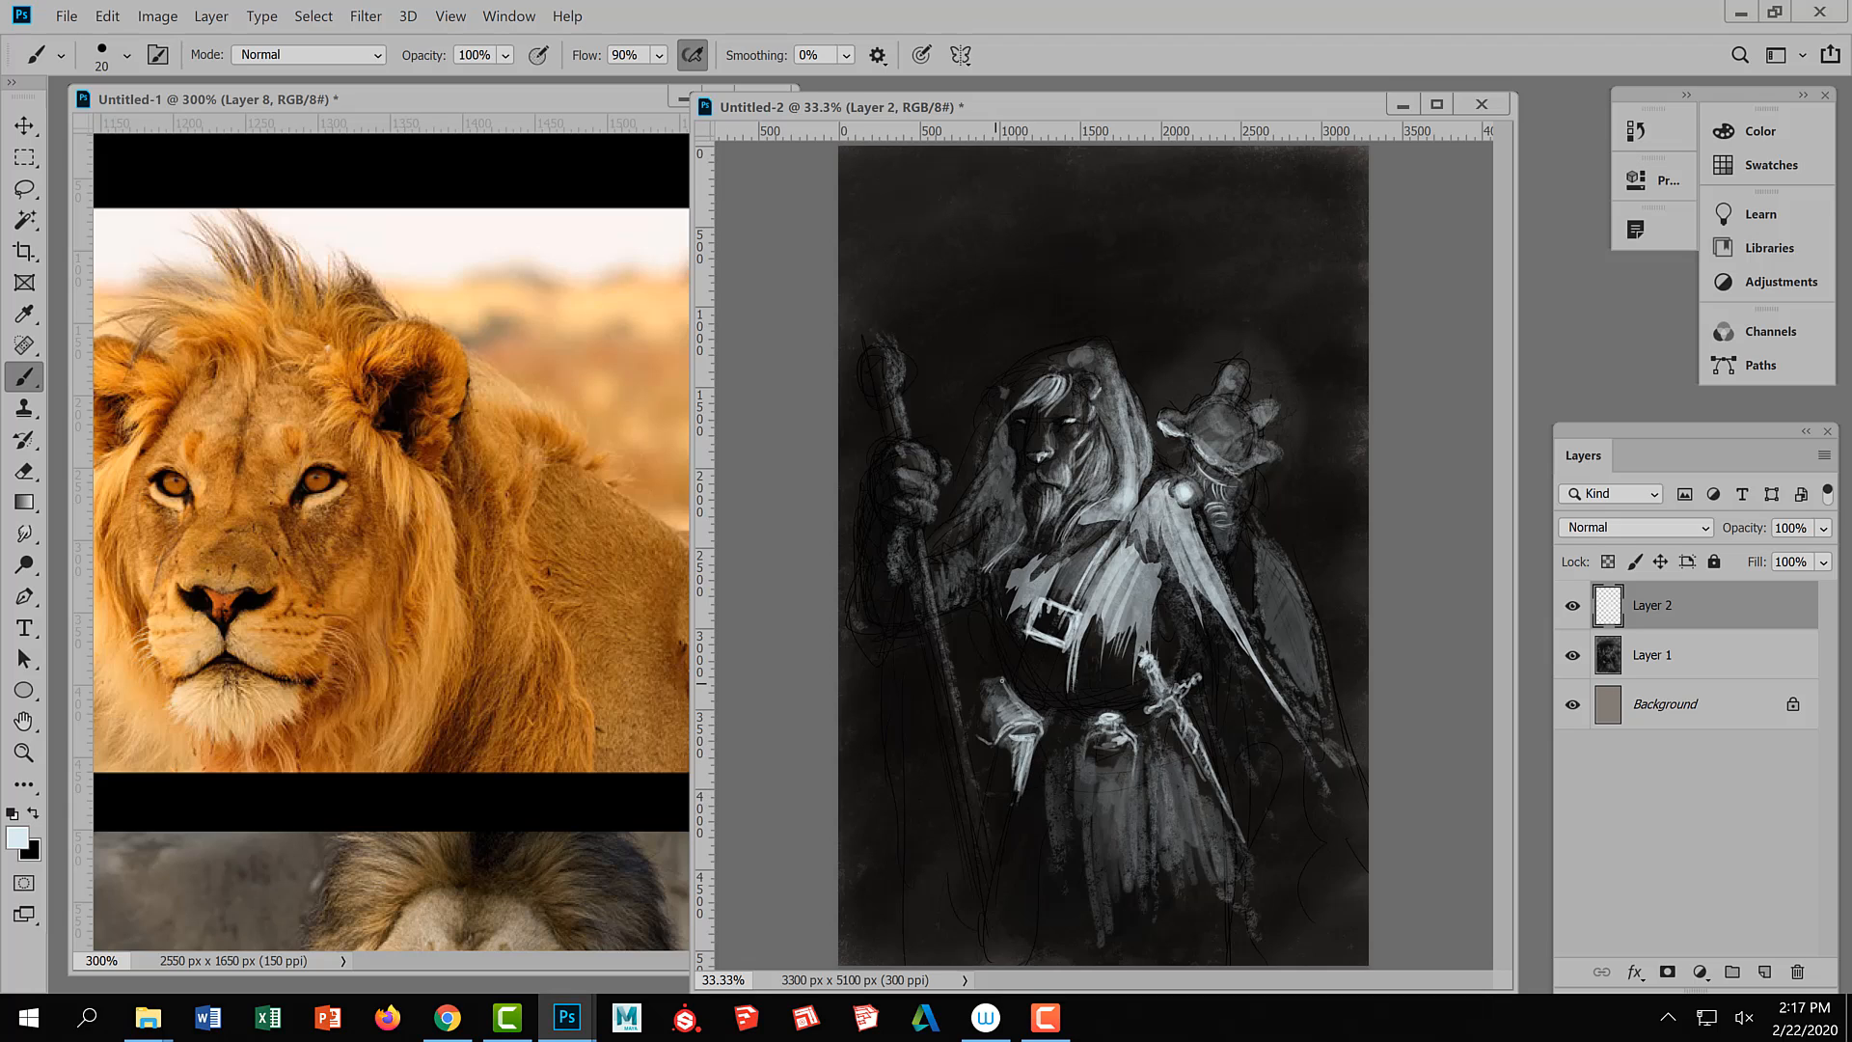
mouse_move(1003, 681)
left_mouse_down()
mouse_move(979, 687)
mouse_move(1045, 705)
left_mouse_up()
left_click_drag(1210, 420, 1223, 430)
Paint a light pointed crystal on the staff's tip, lasso part of it for shading, and sample a dark gray
mouse_move(885, 370)
left_mouse_down()
mouse_move(883, 390)
mouse_move(872, 351)
mouse_move(895, 378)
left_mouse_up()
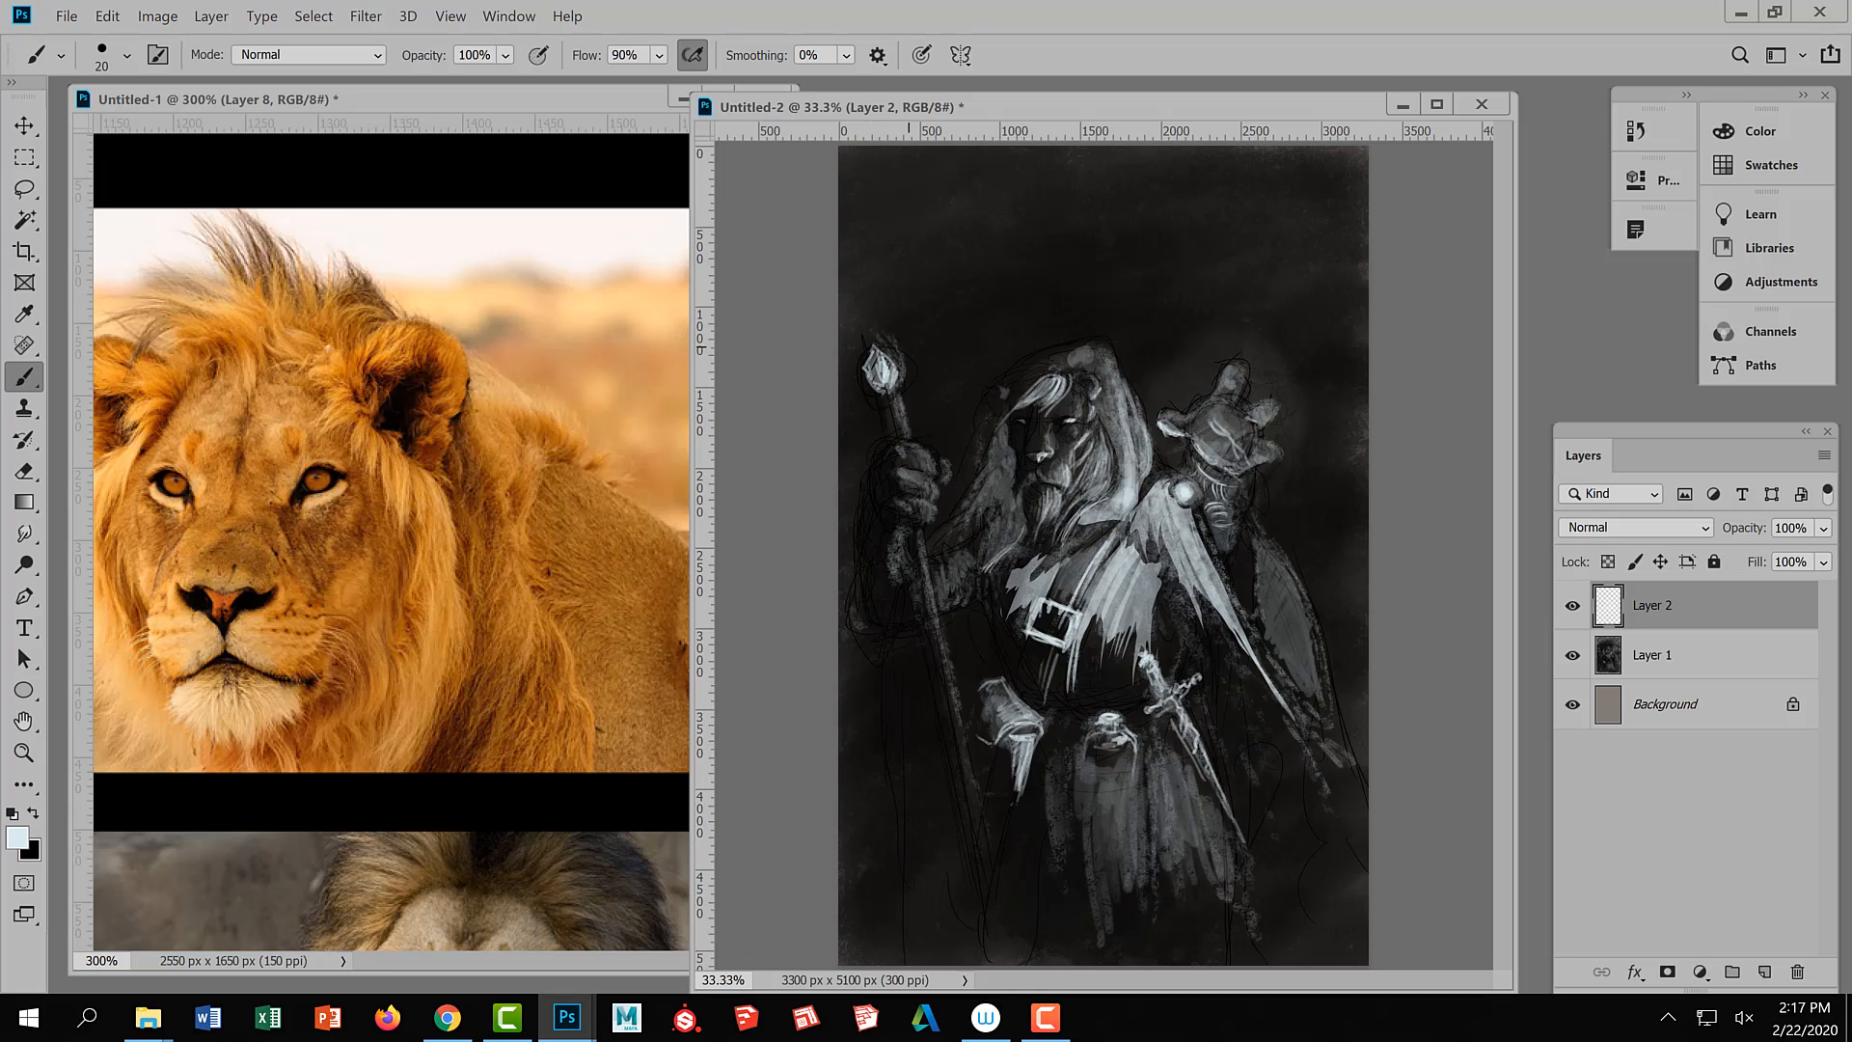
key("l")
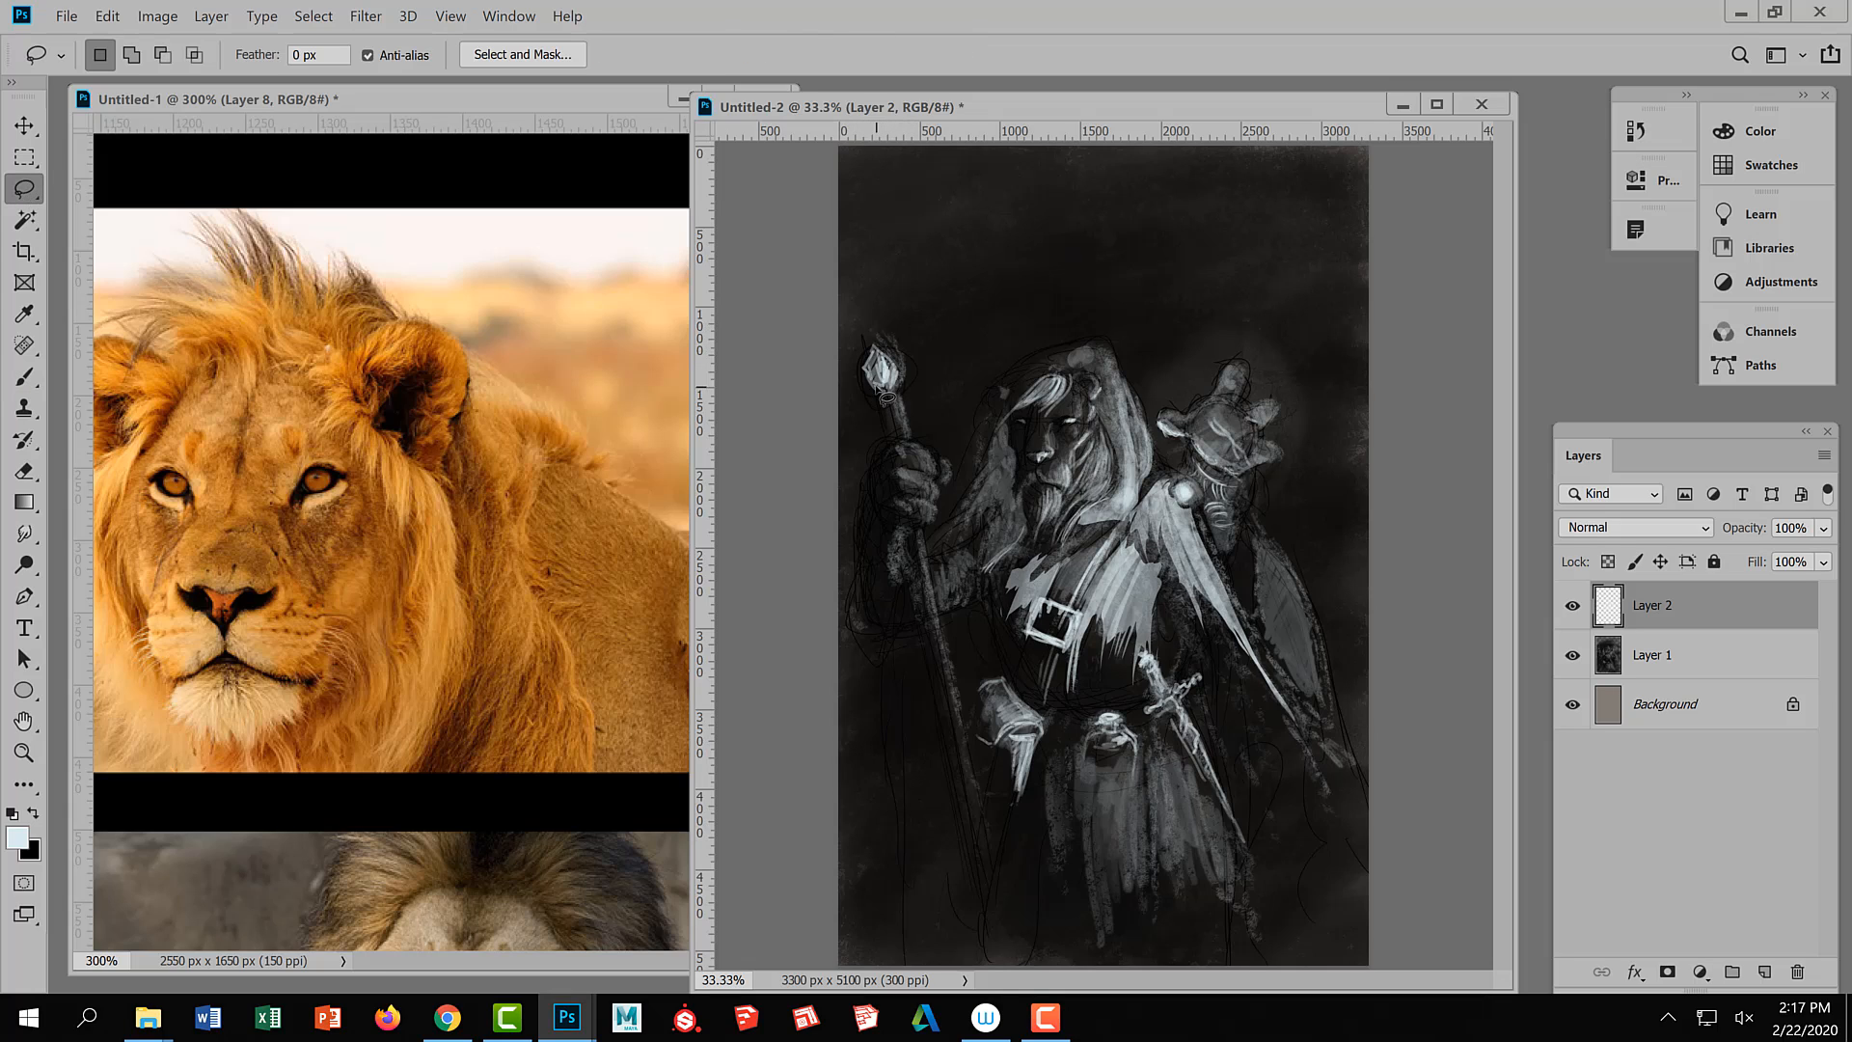
mouse_move(895, 400)
left_mouse_down()
mouse_move(905, 372)
mouse_move(877, 359)
mouse_move(868, 388)
mouse_move(901, 397)
mouse_move(880, 361)
left_mouse_up()
left_click(116, 256)
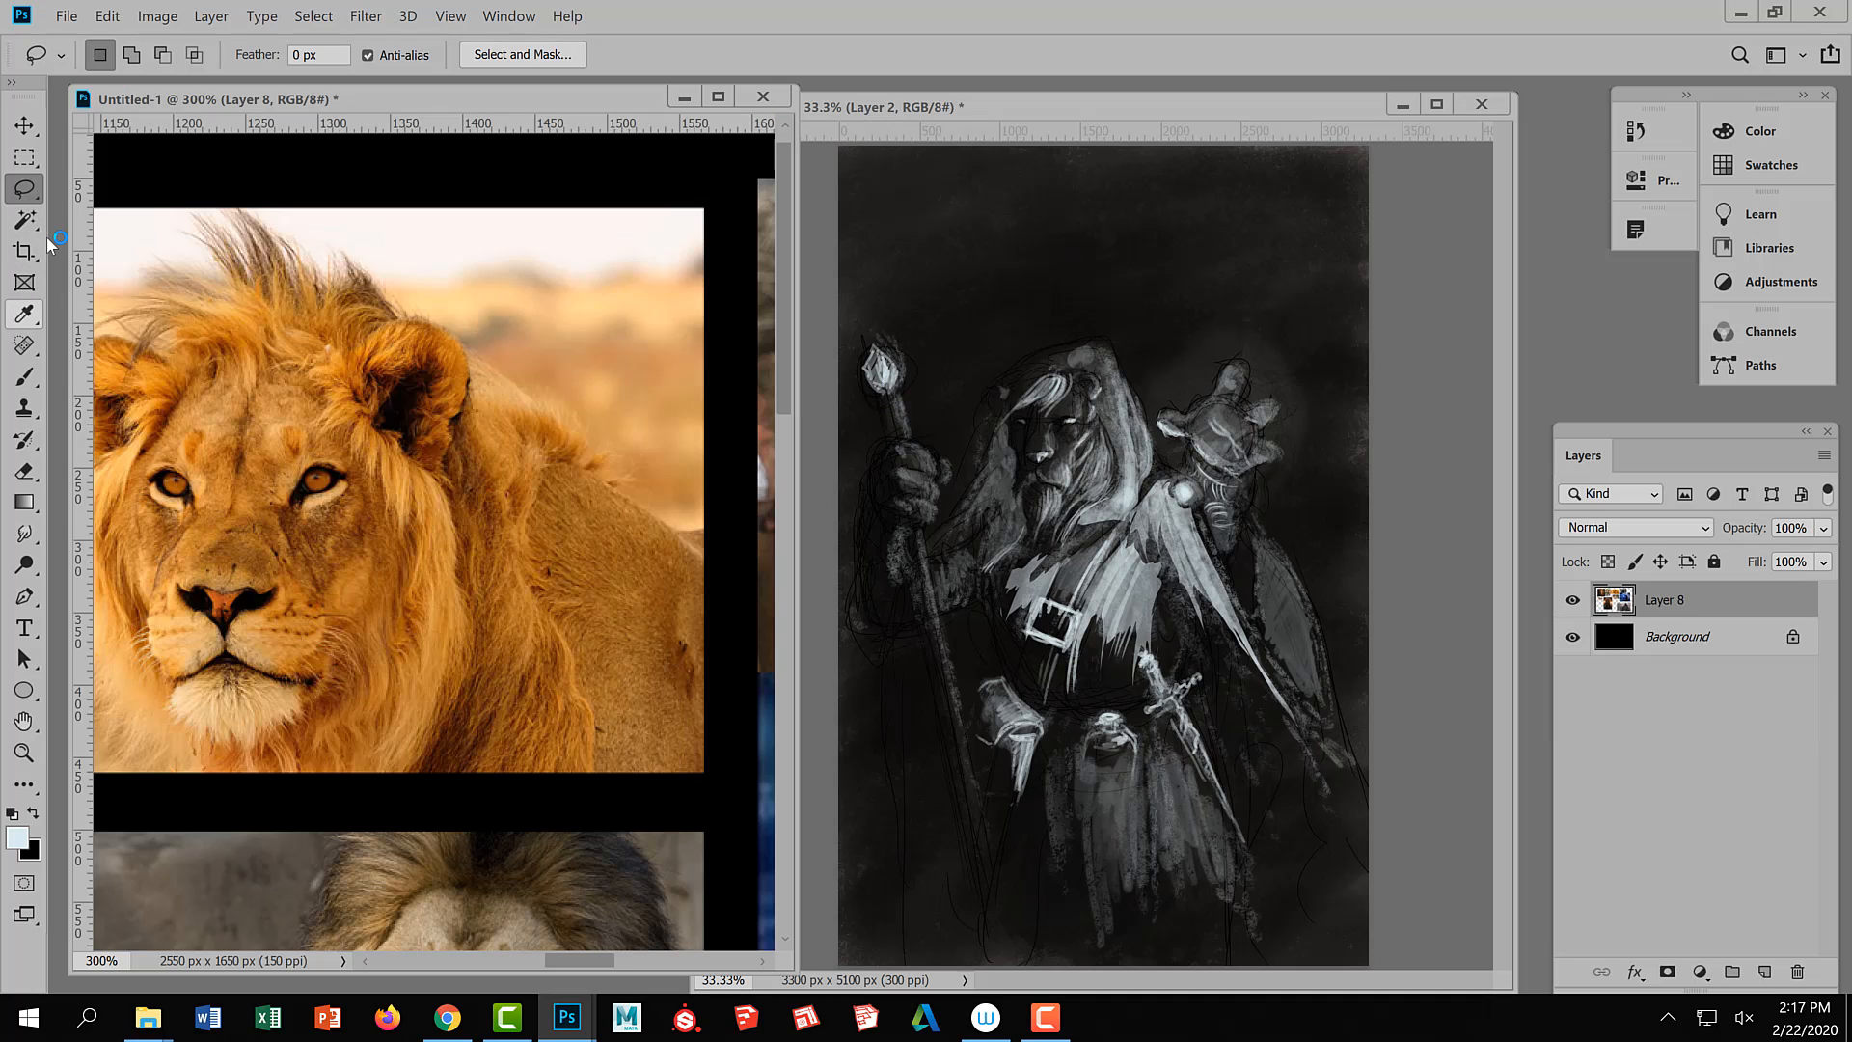
left_click(26, 377)
left_click(882, 376)
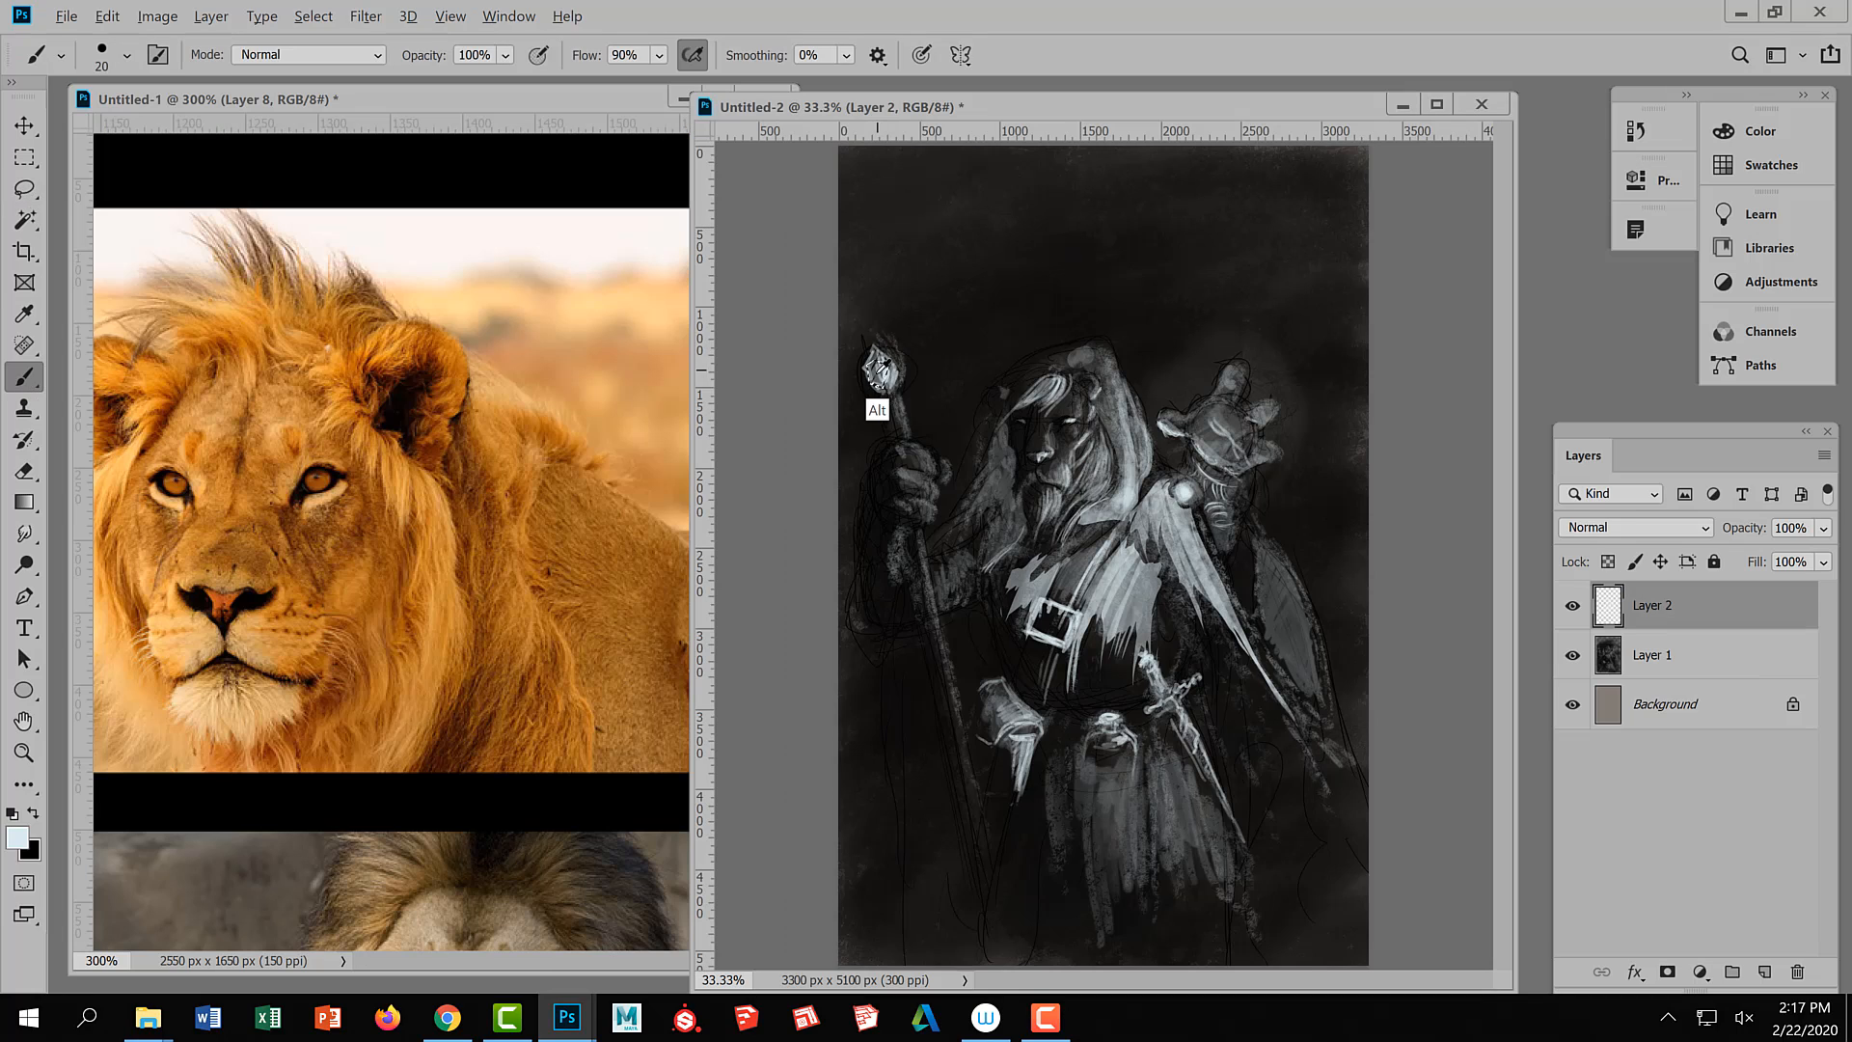
left_click(876, 414, "alt")
Lasso and shade a gray facet on the side of the staff crystal, sample the glowing orb's light colour, and deselect
left_click(25, 194)
left_click(914, 364)
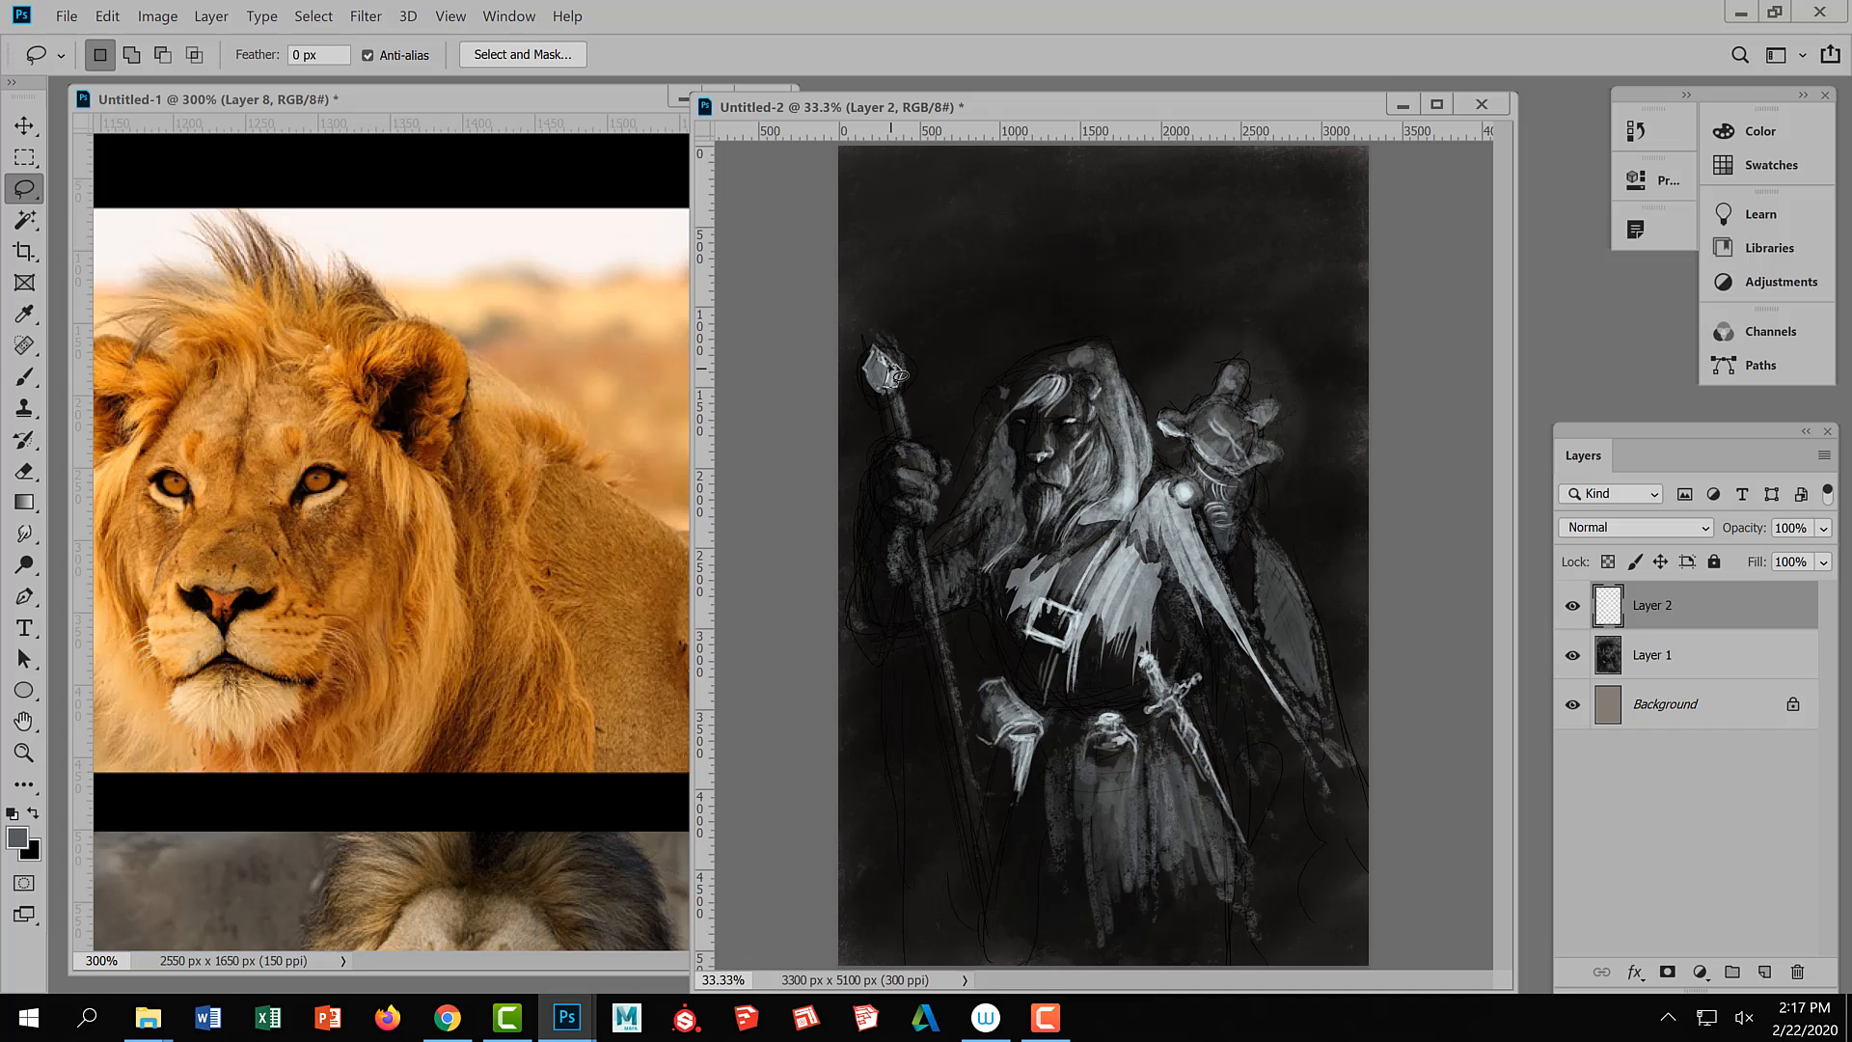
left_click(46, 271)
key("b")
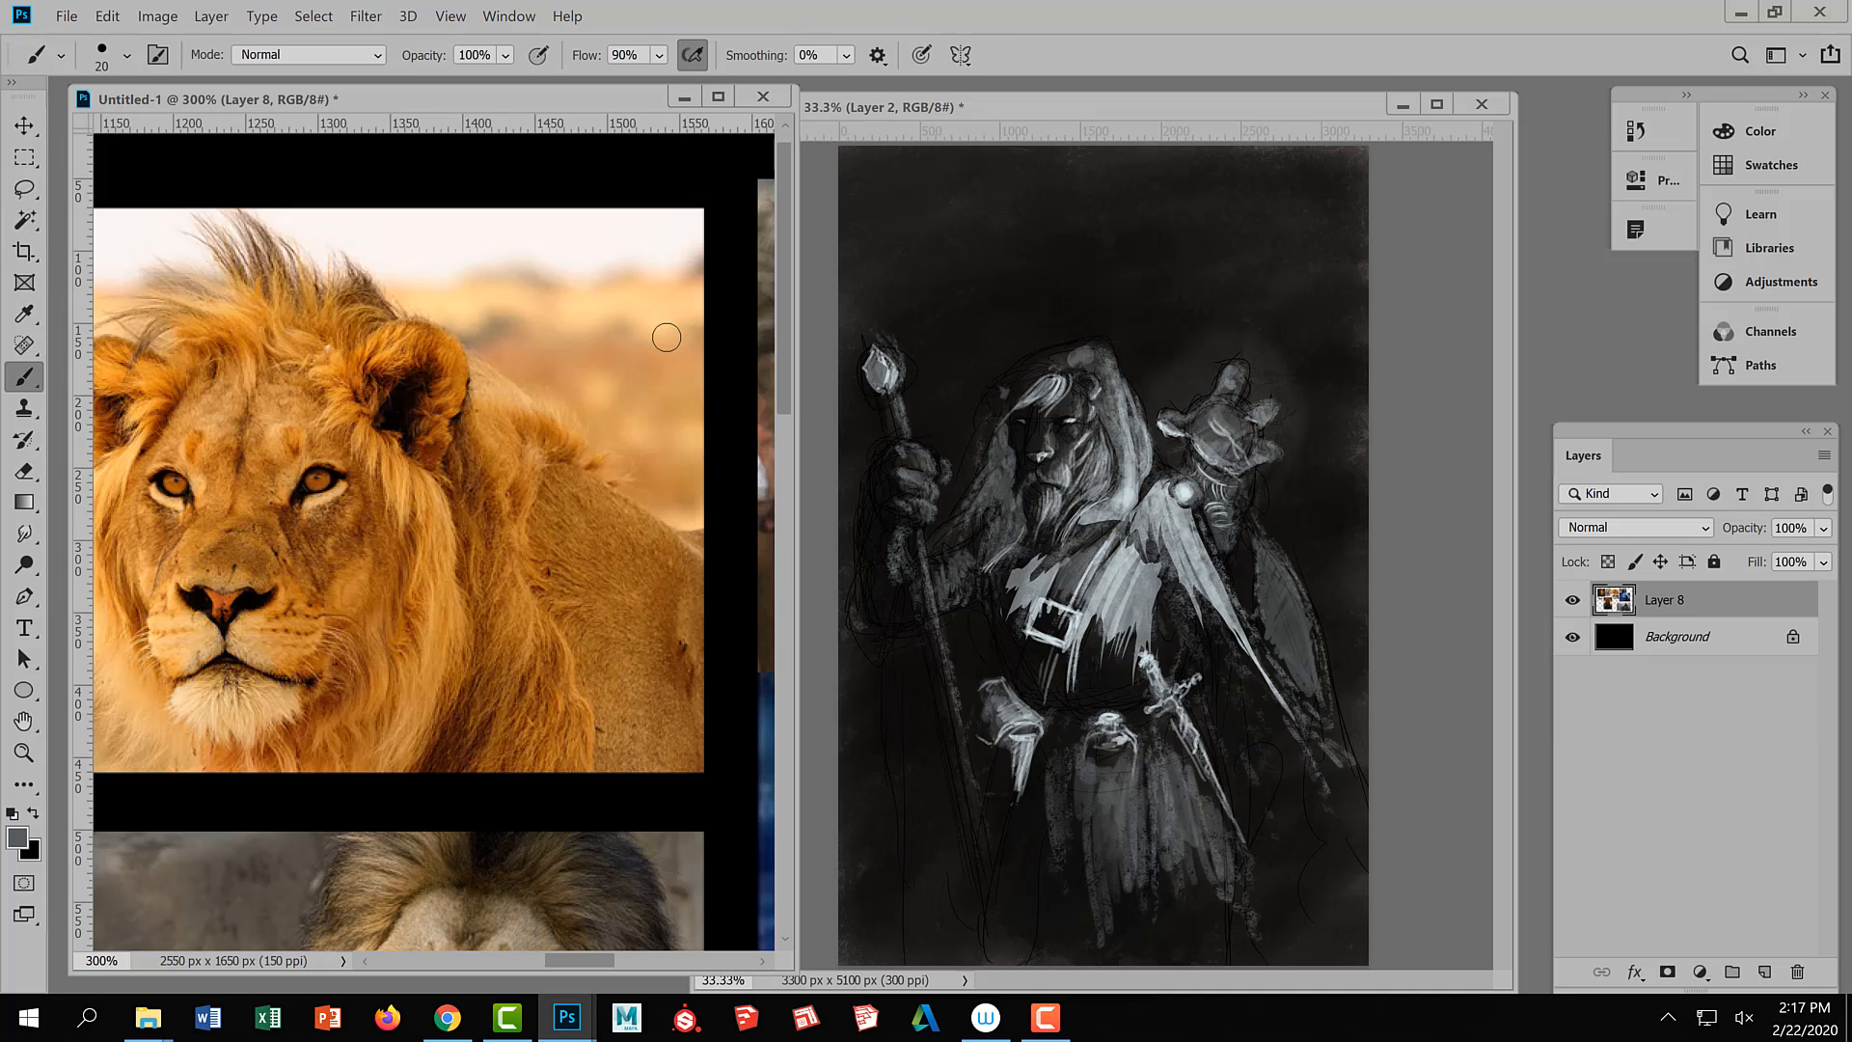
left_click(893, 378)
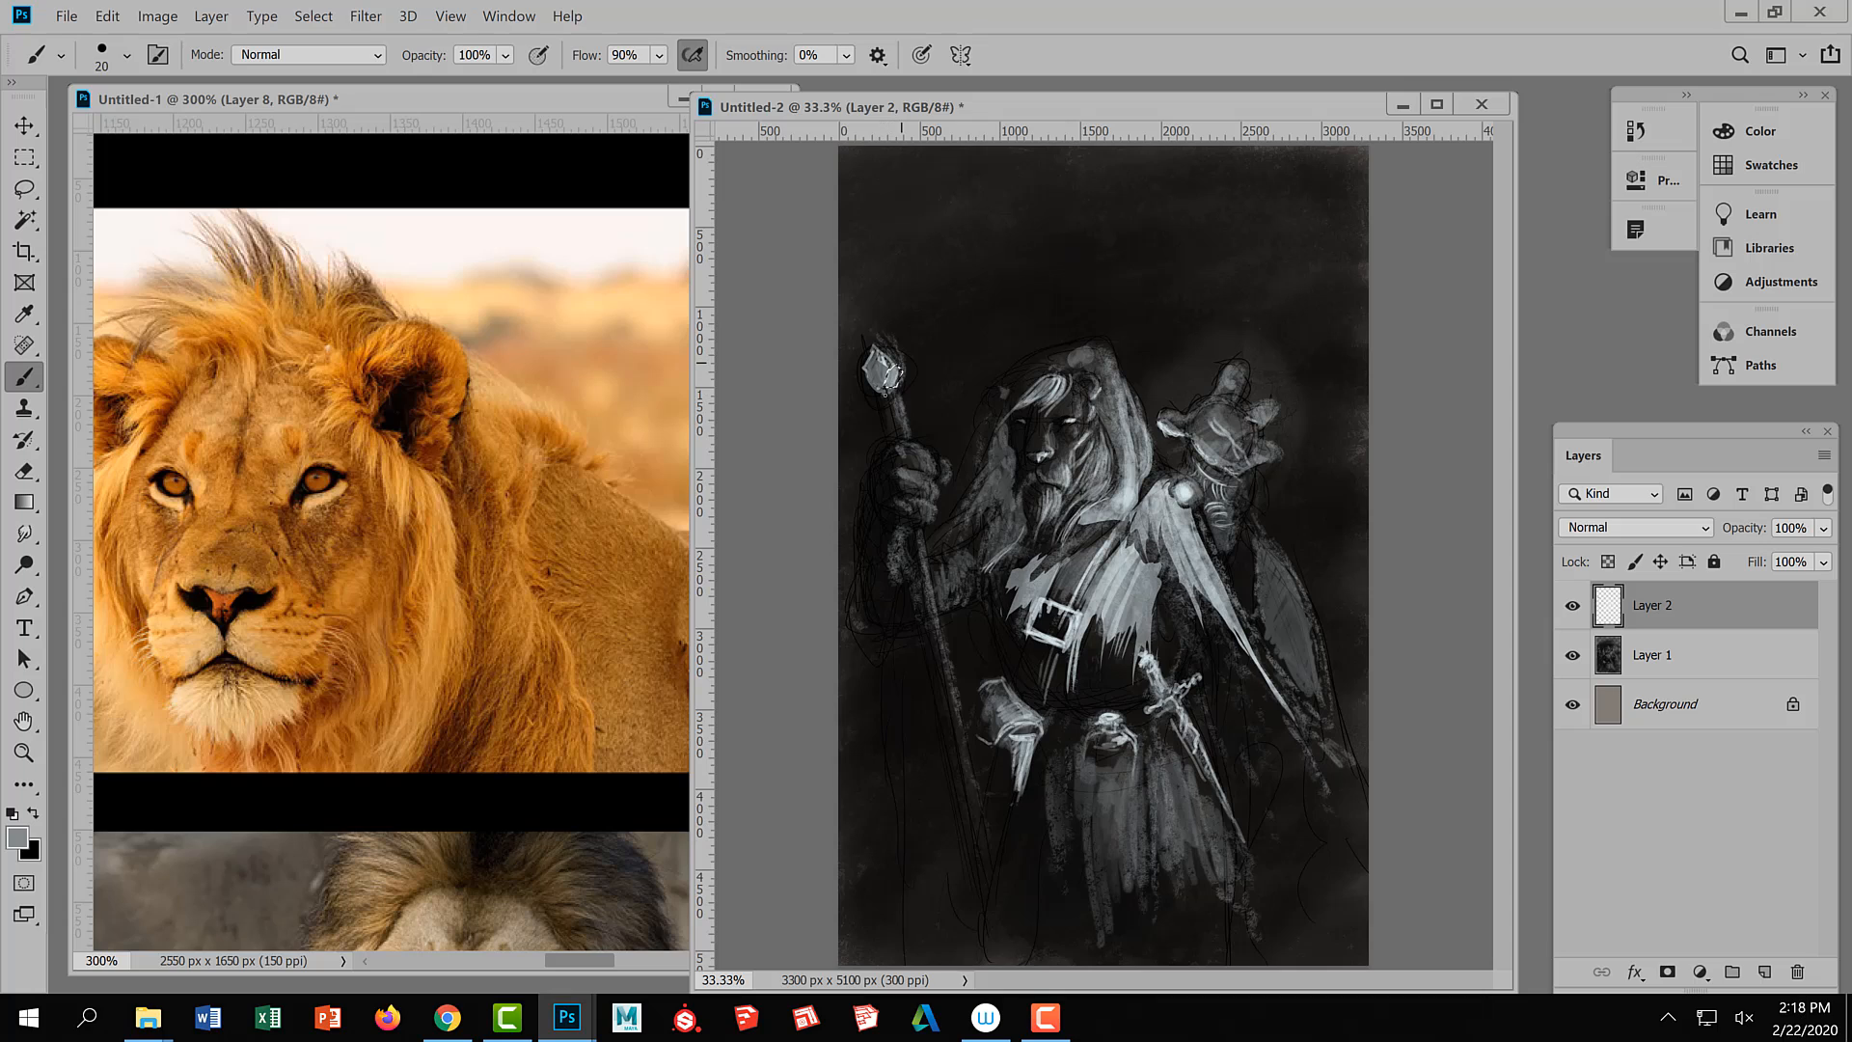
key("alt")
left_click(1184, 492, "alt")
key("ctrl+d")
Lasso an upper facet of the staff crystal, shade it with sampled gray tones, and deselect
left_click(24, 189)
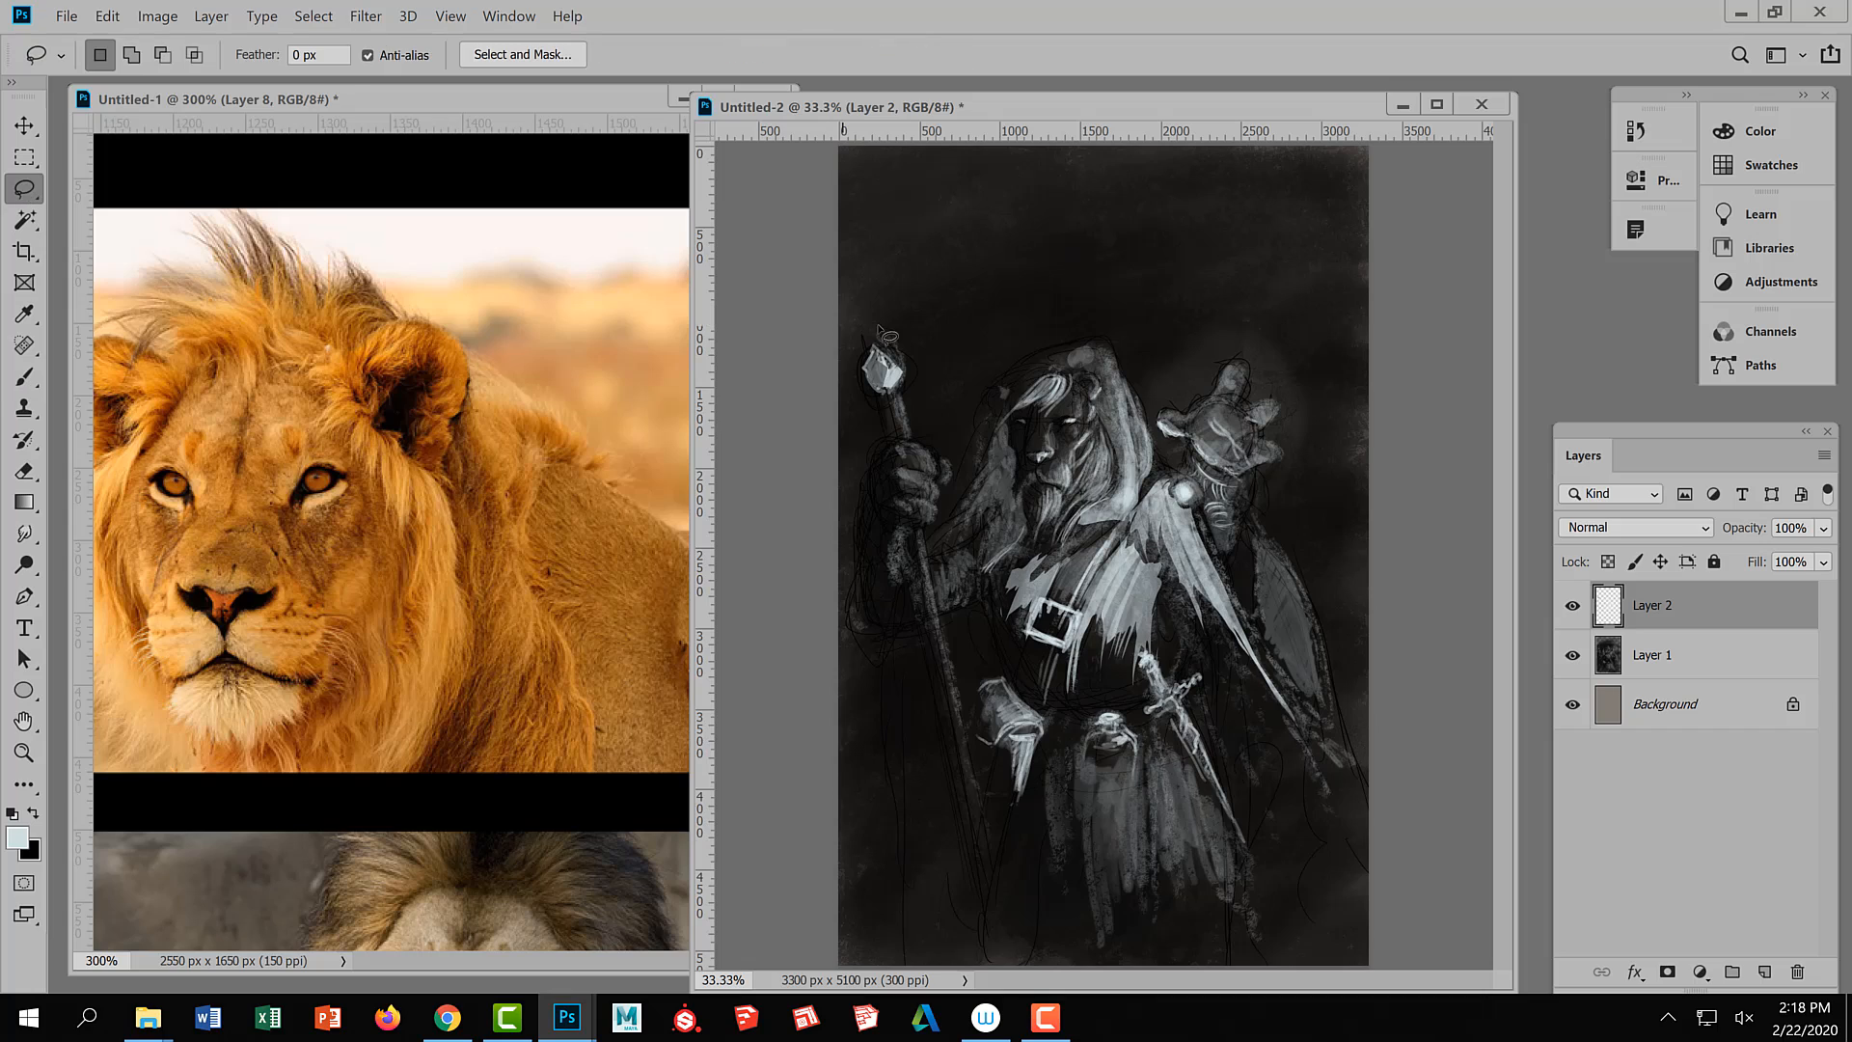
mouse_move(887, 382)
left_mouse_down()
mouse_move(905, 379)
mouse_move(871, 339)
left_mouse_up()
left_click(540, 304)
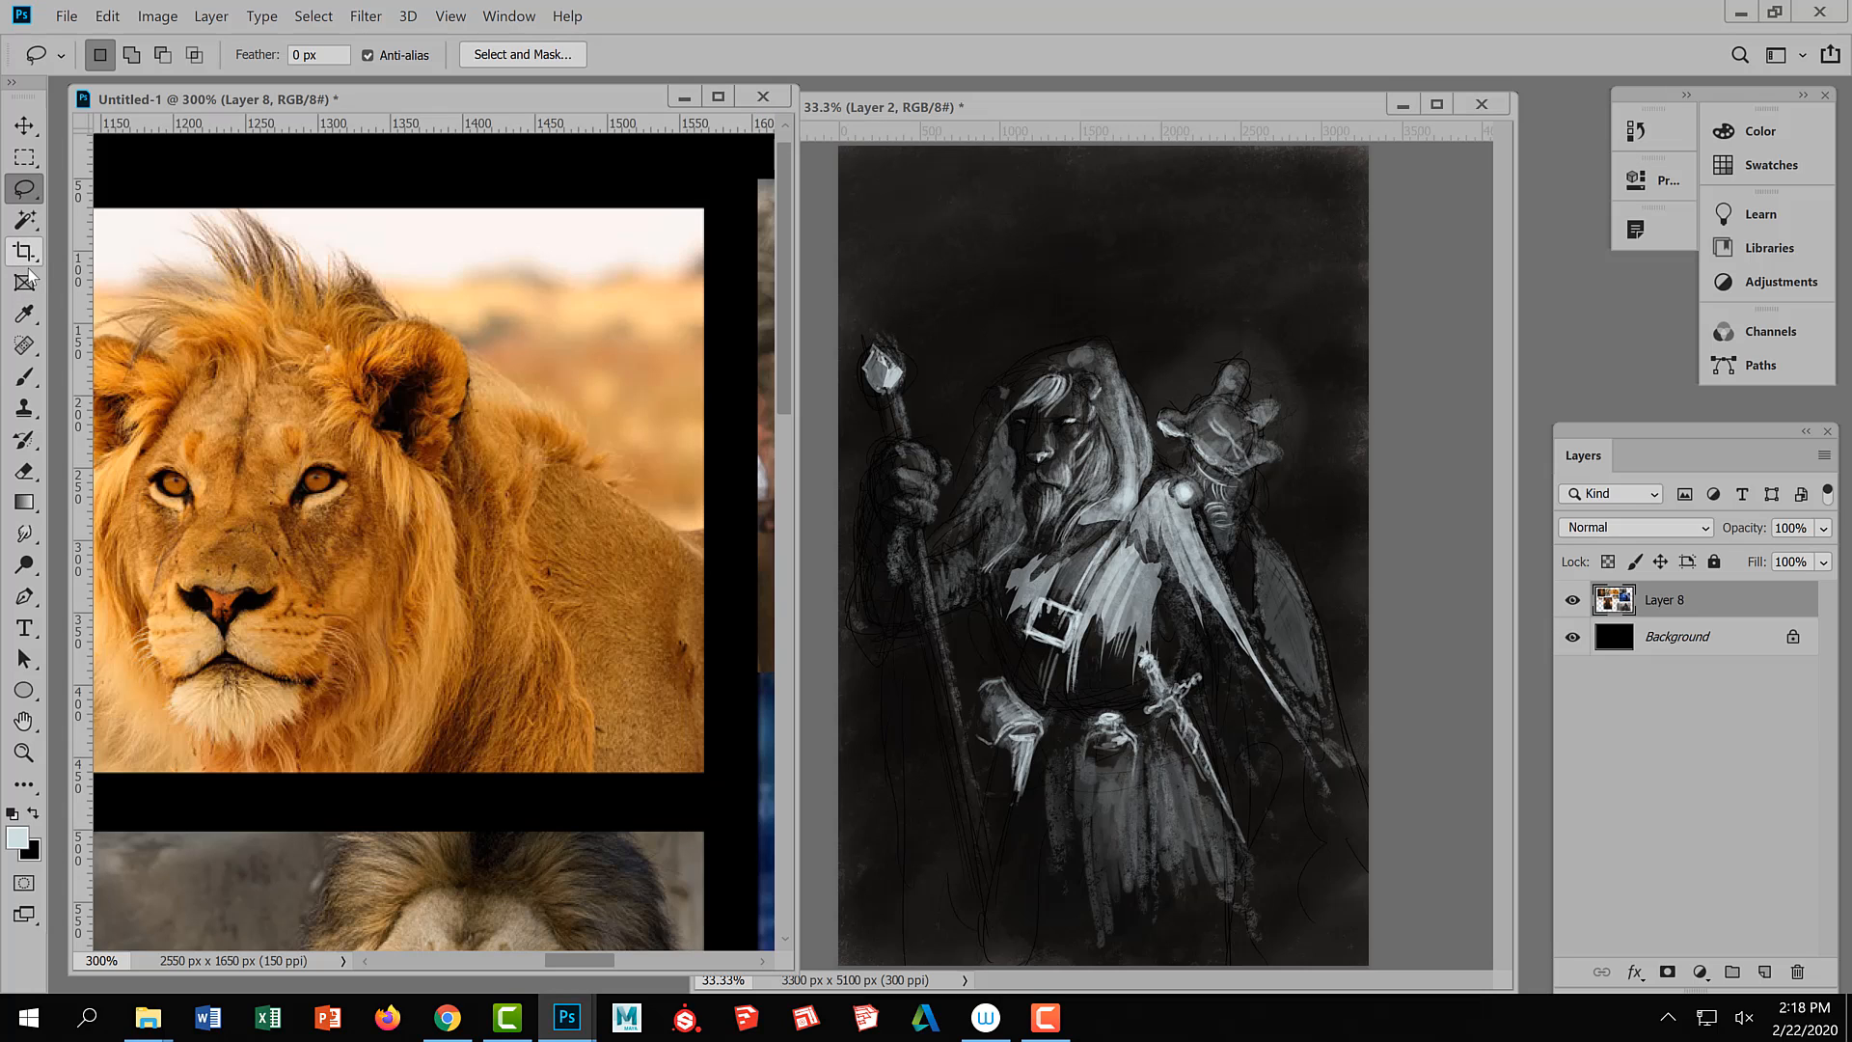
left_click(24, 377)
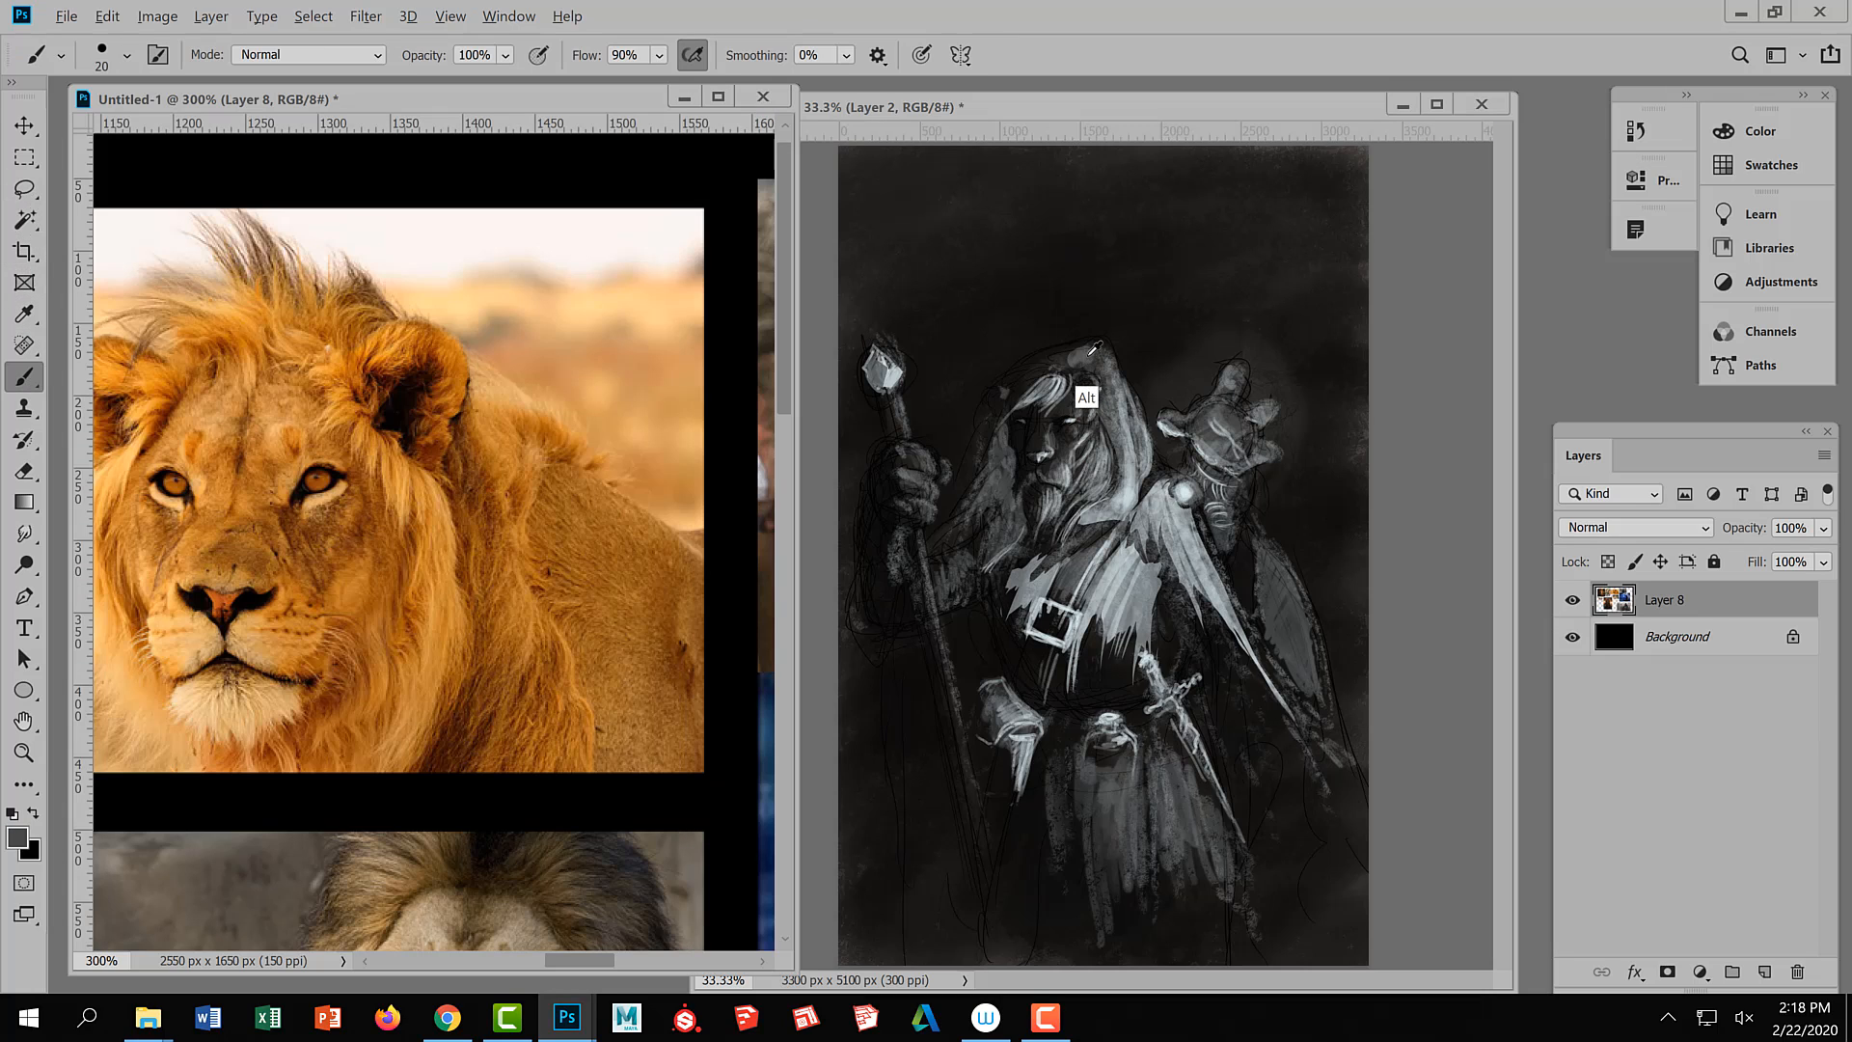
left_click(876, 326)
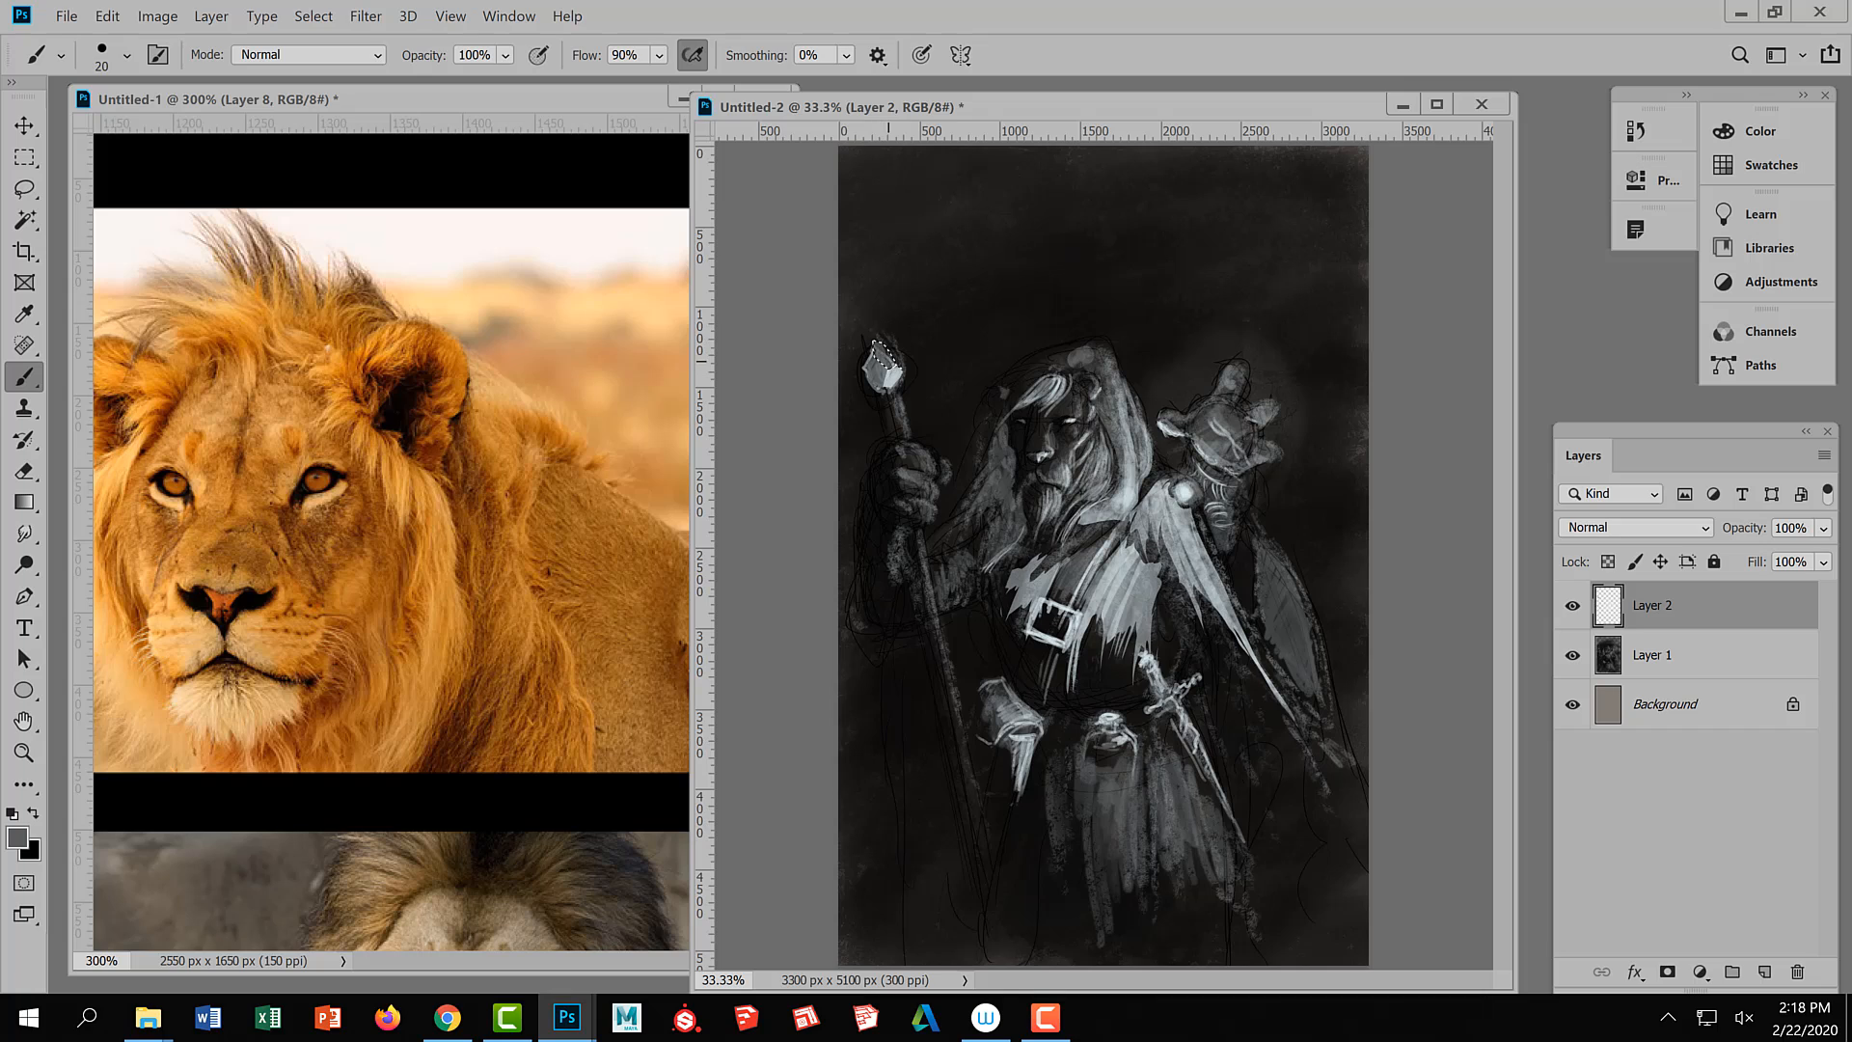
left_click(884, 353, "alt")
left_click(881, 357, "alt")
key("ctrl+d")
Sample a light gray from the robe and highlight the gripping hand, the staff's shaft and the hanging sleeve
left_click(1137, 577, "alt")
left_click_drag(931, 498, 900, 470)
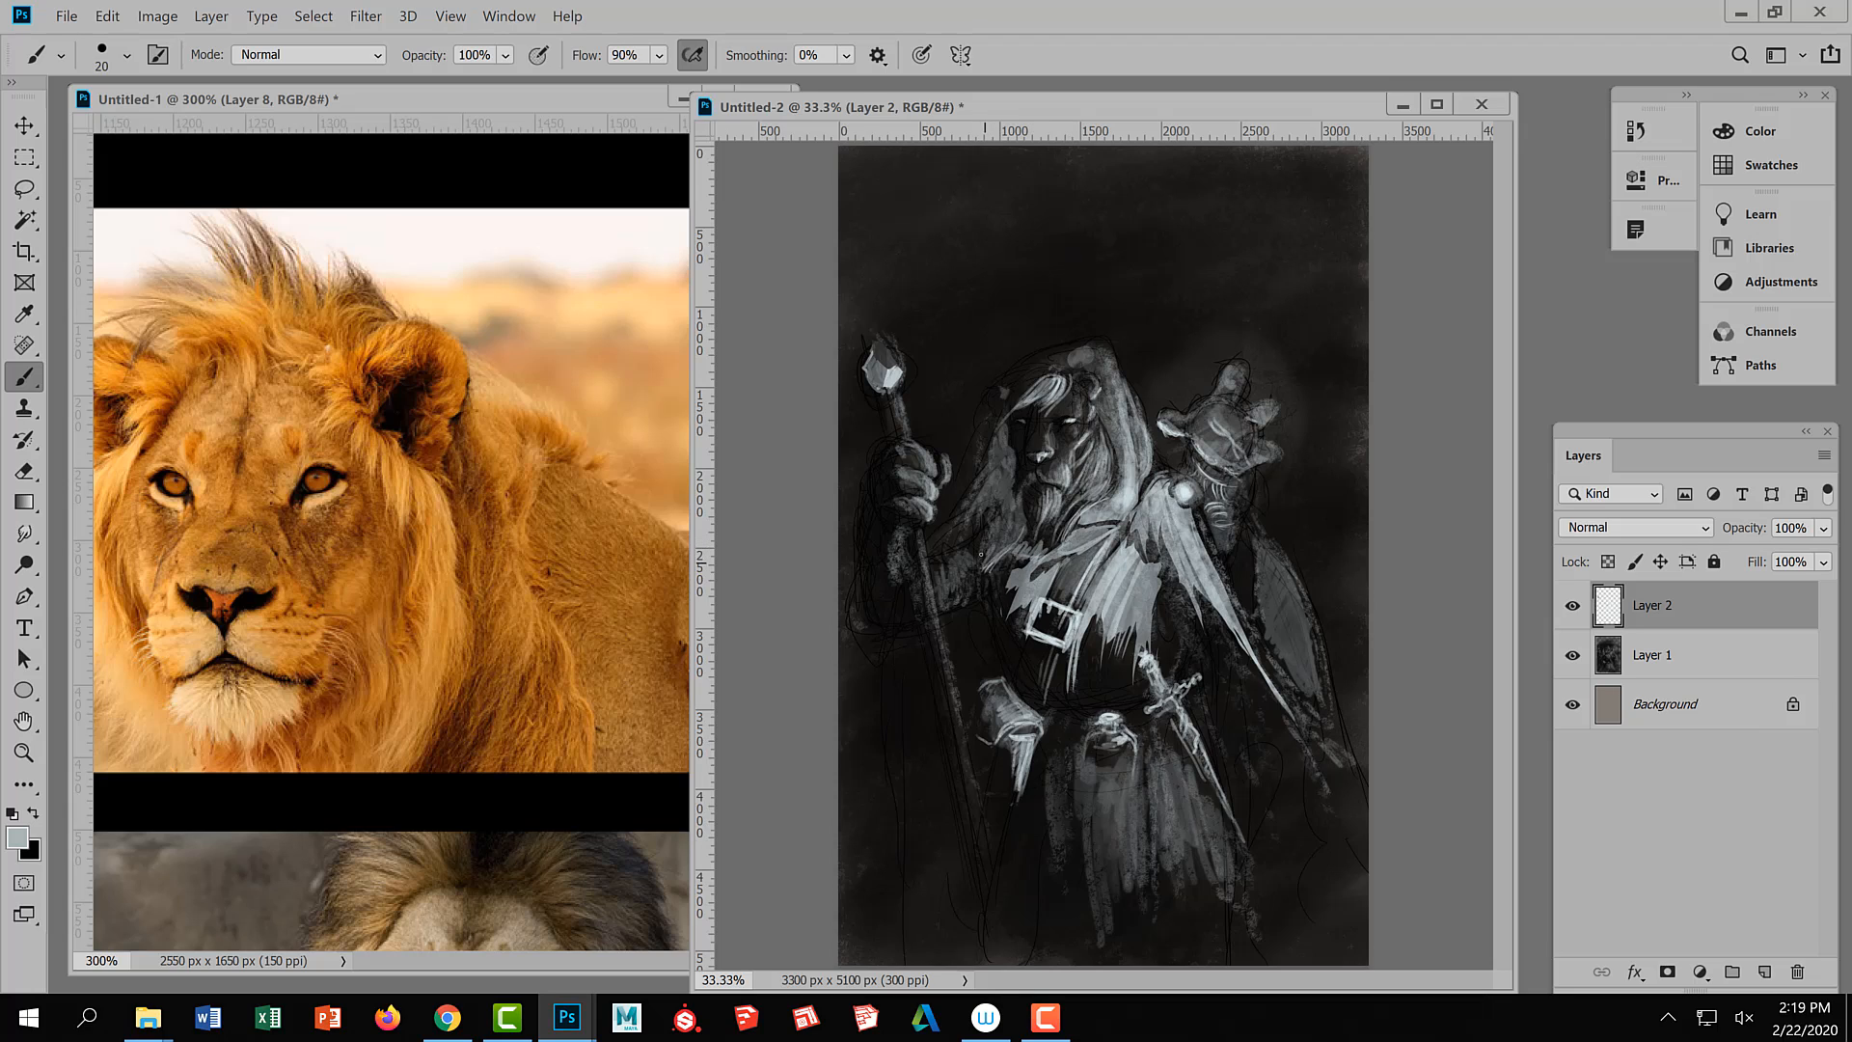
mouse_move(924, 549)
left_mouse_down()
mouse_move(995, 574)
mouse_move(929, 545)
mouse_move(982, 533)
mouse_move(936, 544)
mouse_move(979, 535)
mouse_move(977, 559)
mouse_move(937, 558)
mouse_move(940, 528)
mouse_move(922, 524)
mouse_move(966, 776)
left_mouse_up()
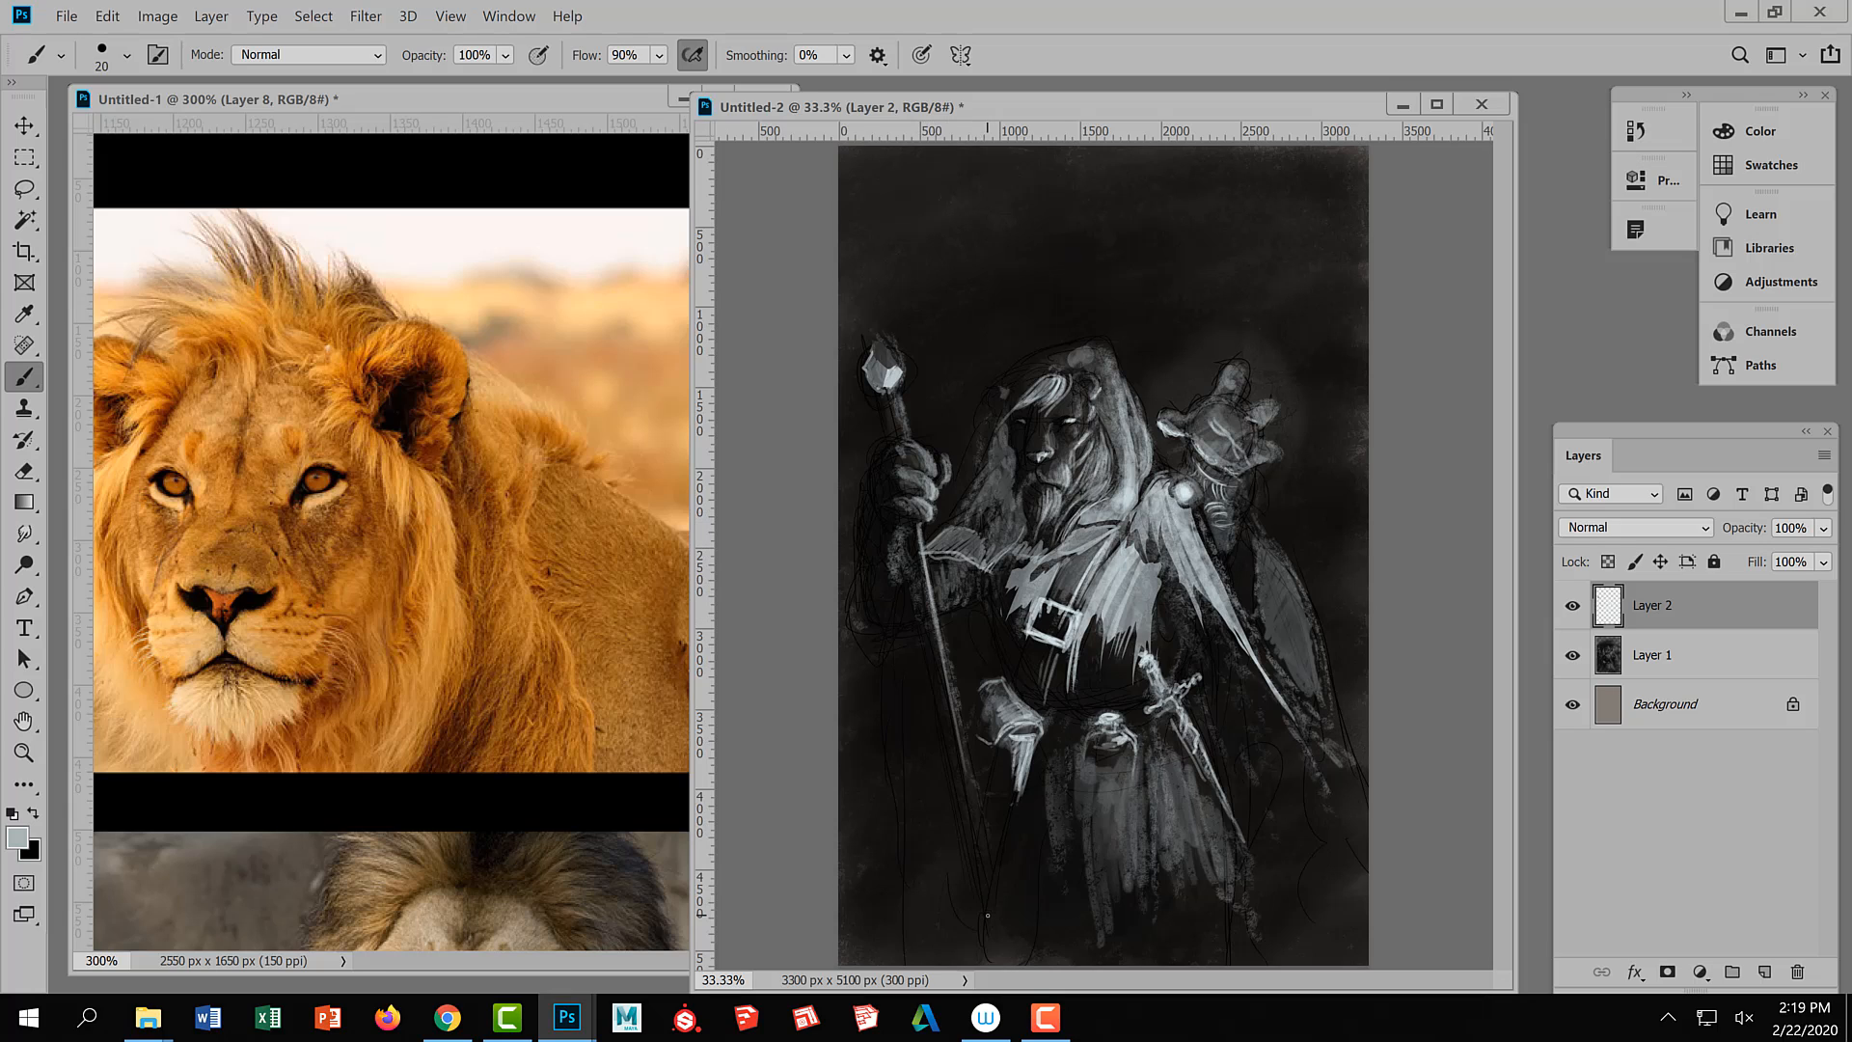
left_click_drag(1270, 544, 1290, 584)
Enlarge the glowing orb at the shoulder with curved strokes and brighten its centre with its sampled light colour
mouse_move(1199, 493)
left_mouse_down()
mouse_move(1188, 513)
mouse_move(1172, 482)
mouse_move(1179, 511)
mouse_move(1187, 482)
left_mouse_up()
left_click(1183, 494, "alt")
left_click(1183, 495)
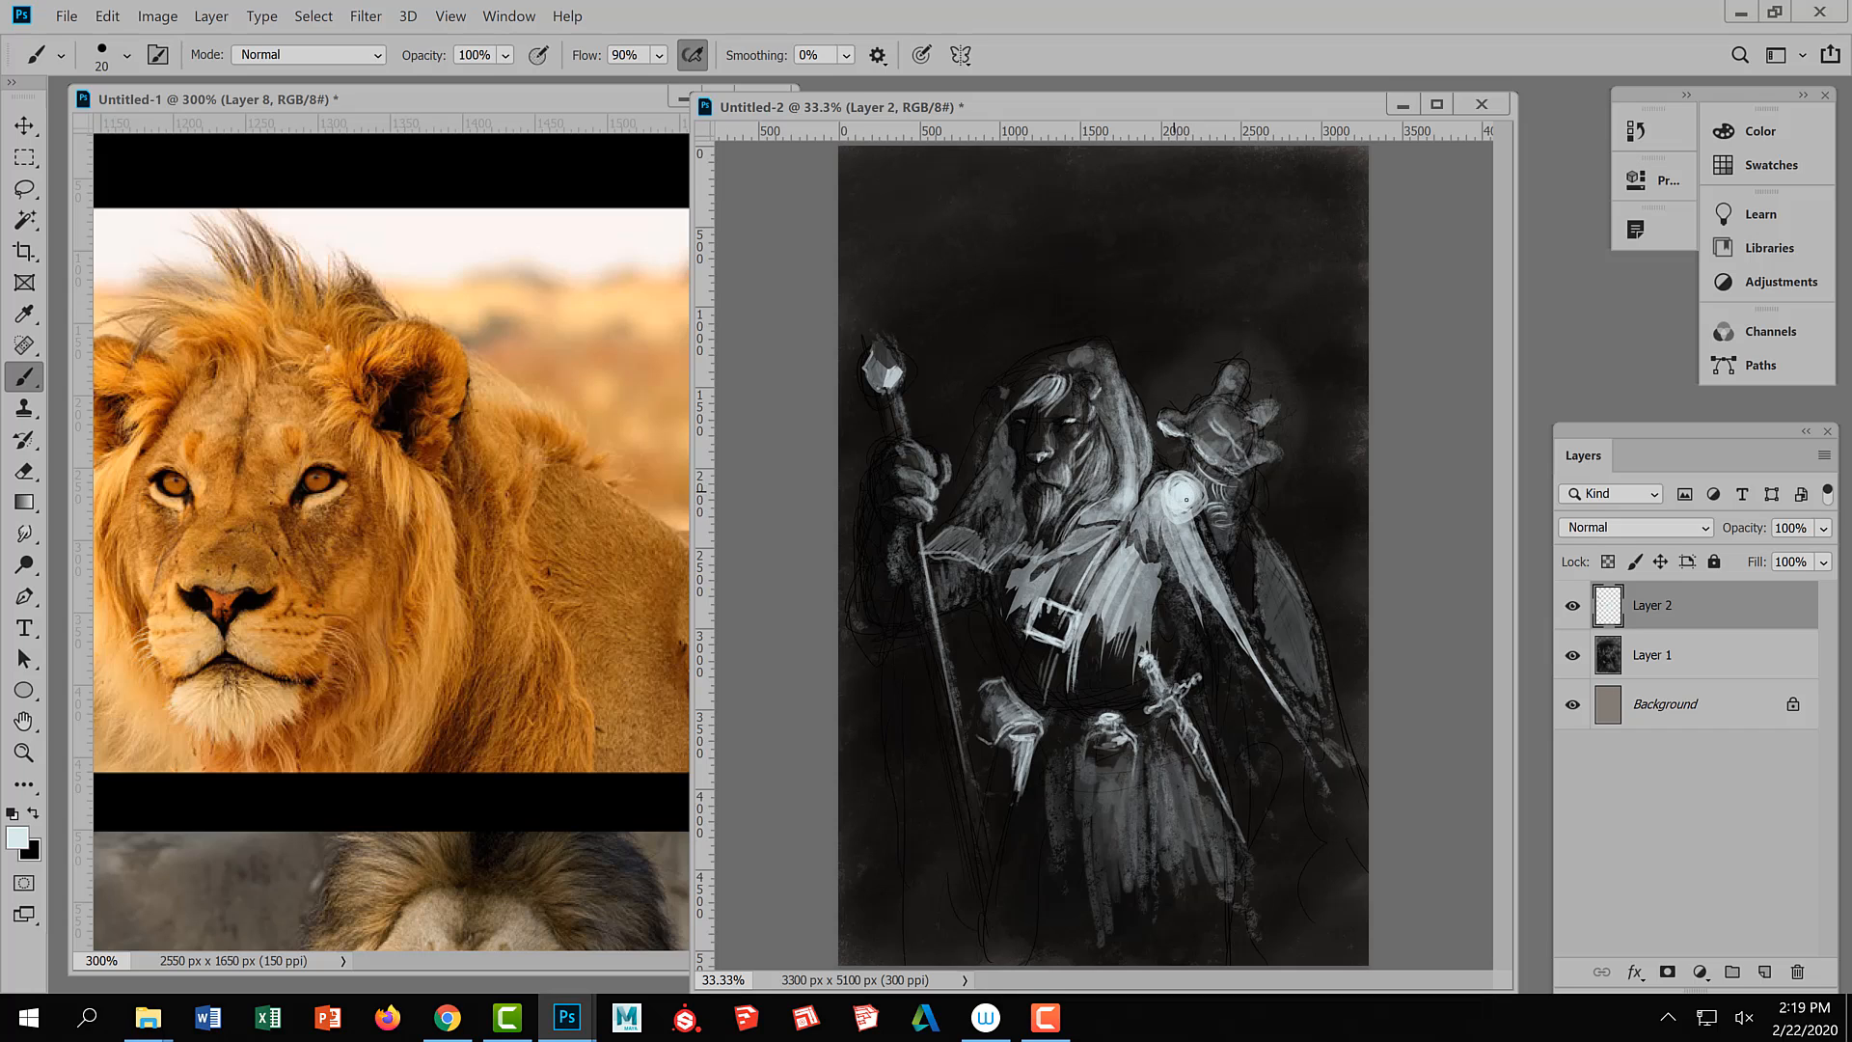
Sample a gray from the sleeve and paint swirling carved lines over the forearm that holds the staff
left_click(1193, 592, "alt")
mouse_move(911, 546)
left_mouse_down()
mouse_move(915, 587)
mouse_move(892, 602)
left_mouse_up()
mouse_move(891, 559)
left_mouse_down()
mouse_move(869, 557)
mouse_move(891, 548)
mouse_move(879, 589)
left_mouse_up()
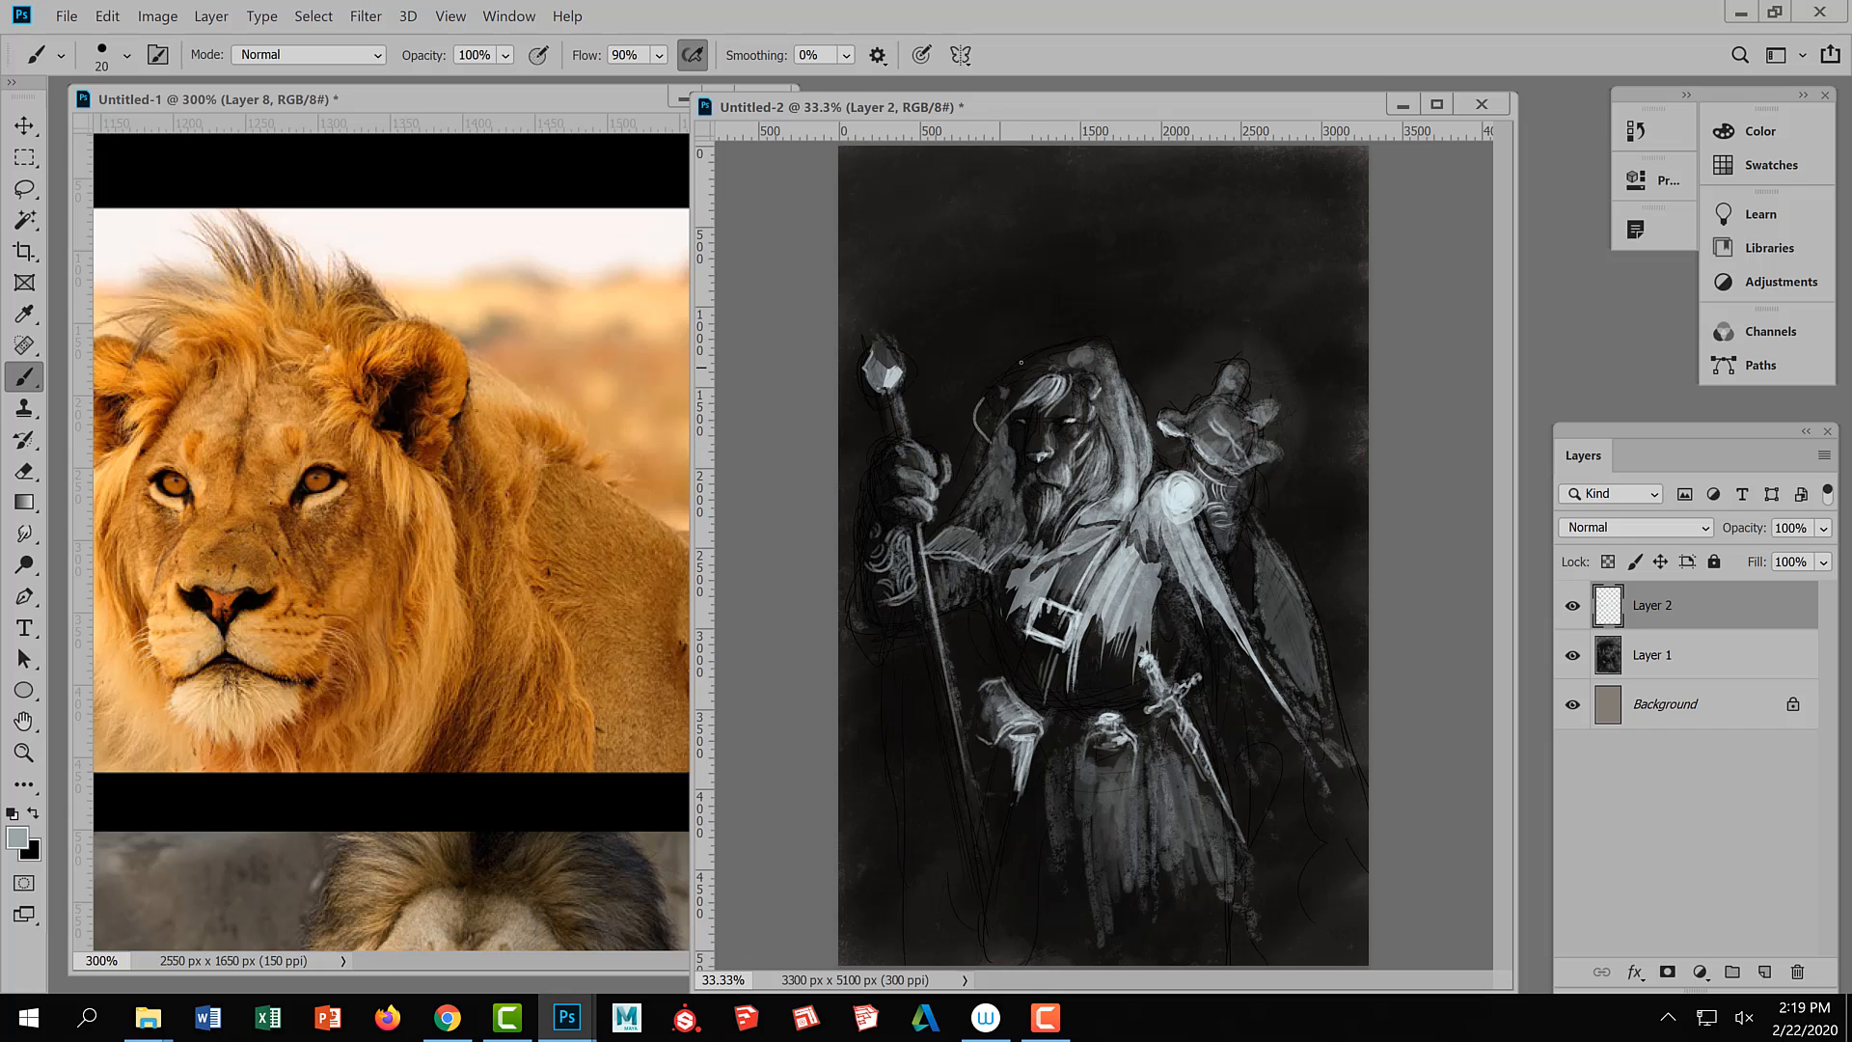
Paint light gray strokes along the hood's front rim and over the brow beneath it
left_click_drag(979, 446, 1037, 381)
mouse_move(989, 439)
left_mouse_down()
mouse_move(1000, 409)
mouse_move(986, 448)
mouse_move(1051, 379)
mouse_move(1088, 370)
left_mouse_up()
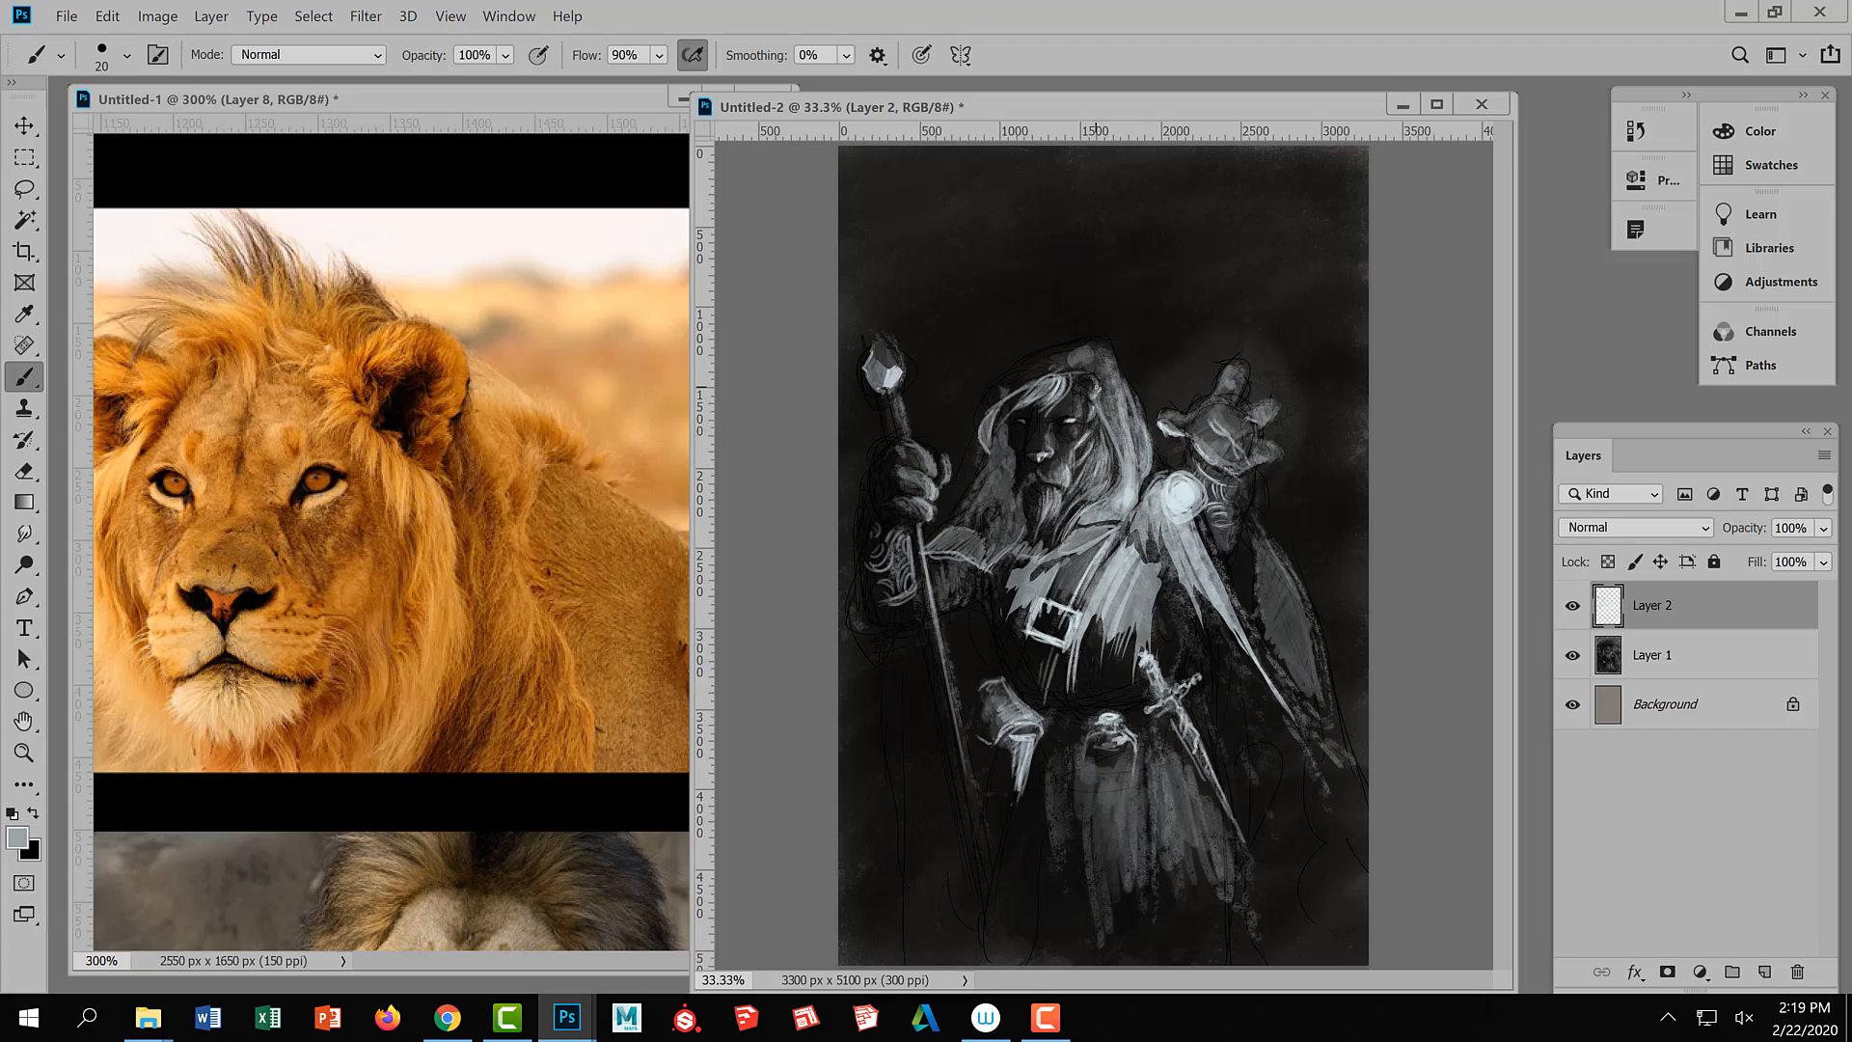
left_click_drag(1086, 377, 1098, 395)
left_click_drag(1109, 374, 1118, 395)
Sample dark and gray tones from the figure and shade the inside of the hood above the lion's forehead
left_click(1086, 371, "alt")
left_click(1064, 386, "alt")
left_click(1019, 417, "alt")
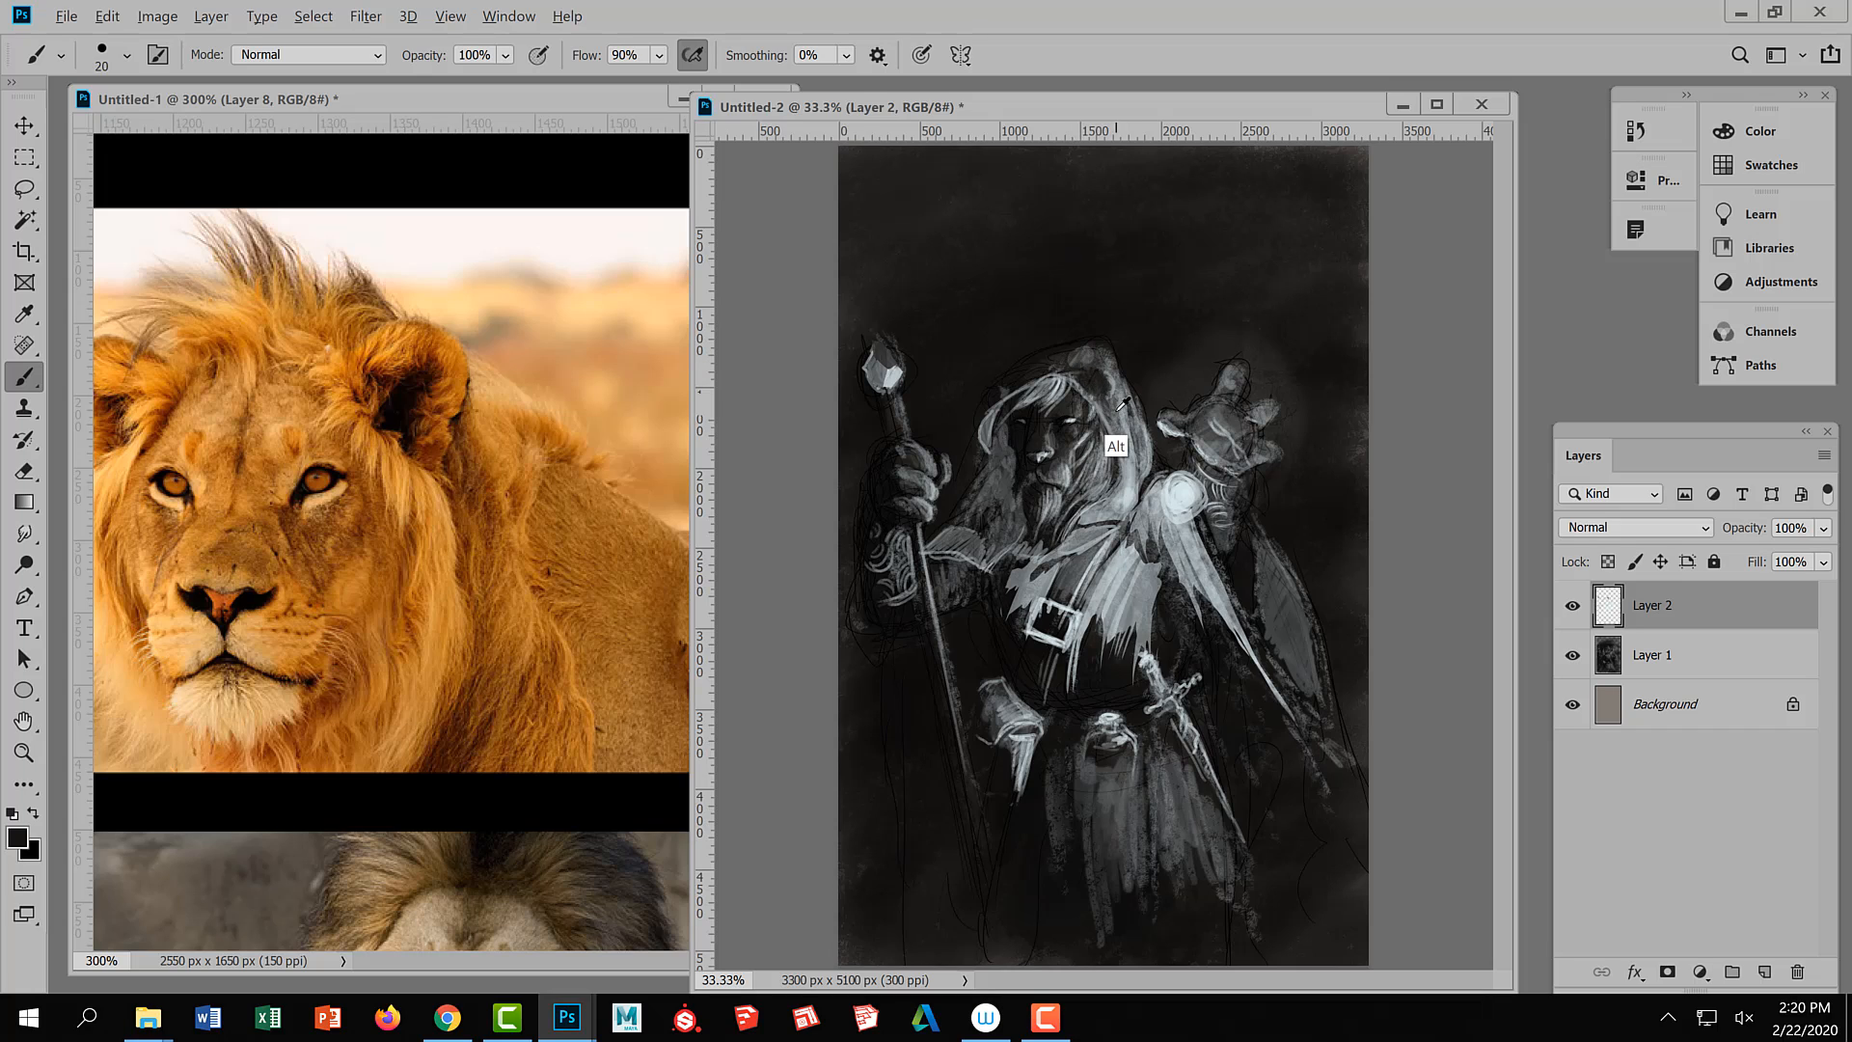
left_click(1104, 459, "alt")
left_click(1058, 407, "alt")
left_click_drag(1046, 395, 1049, 380)
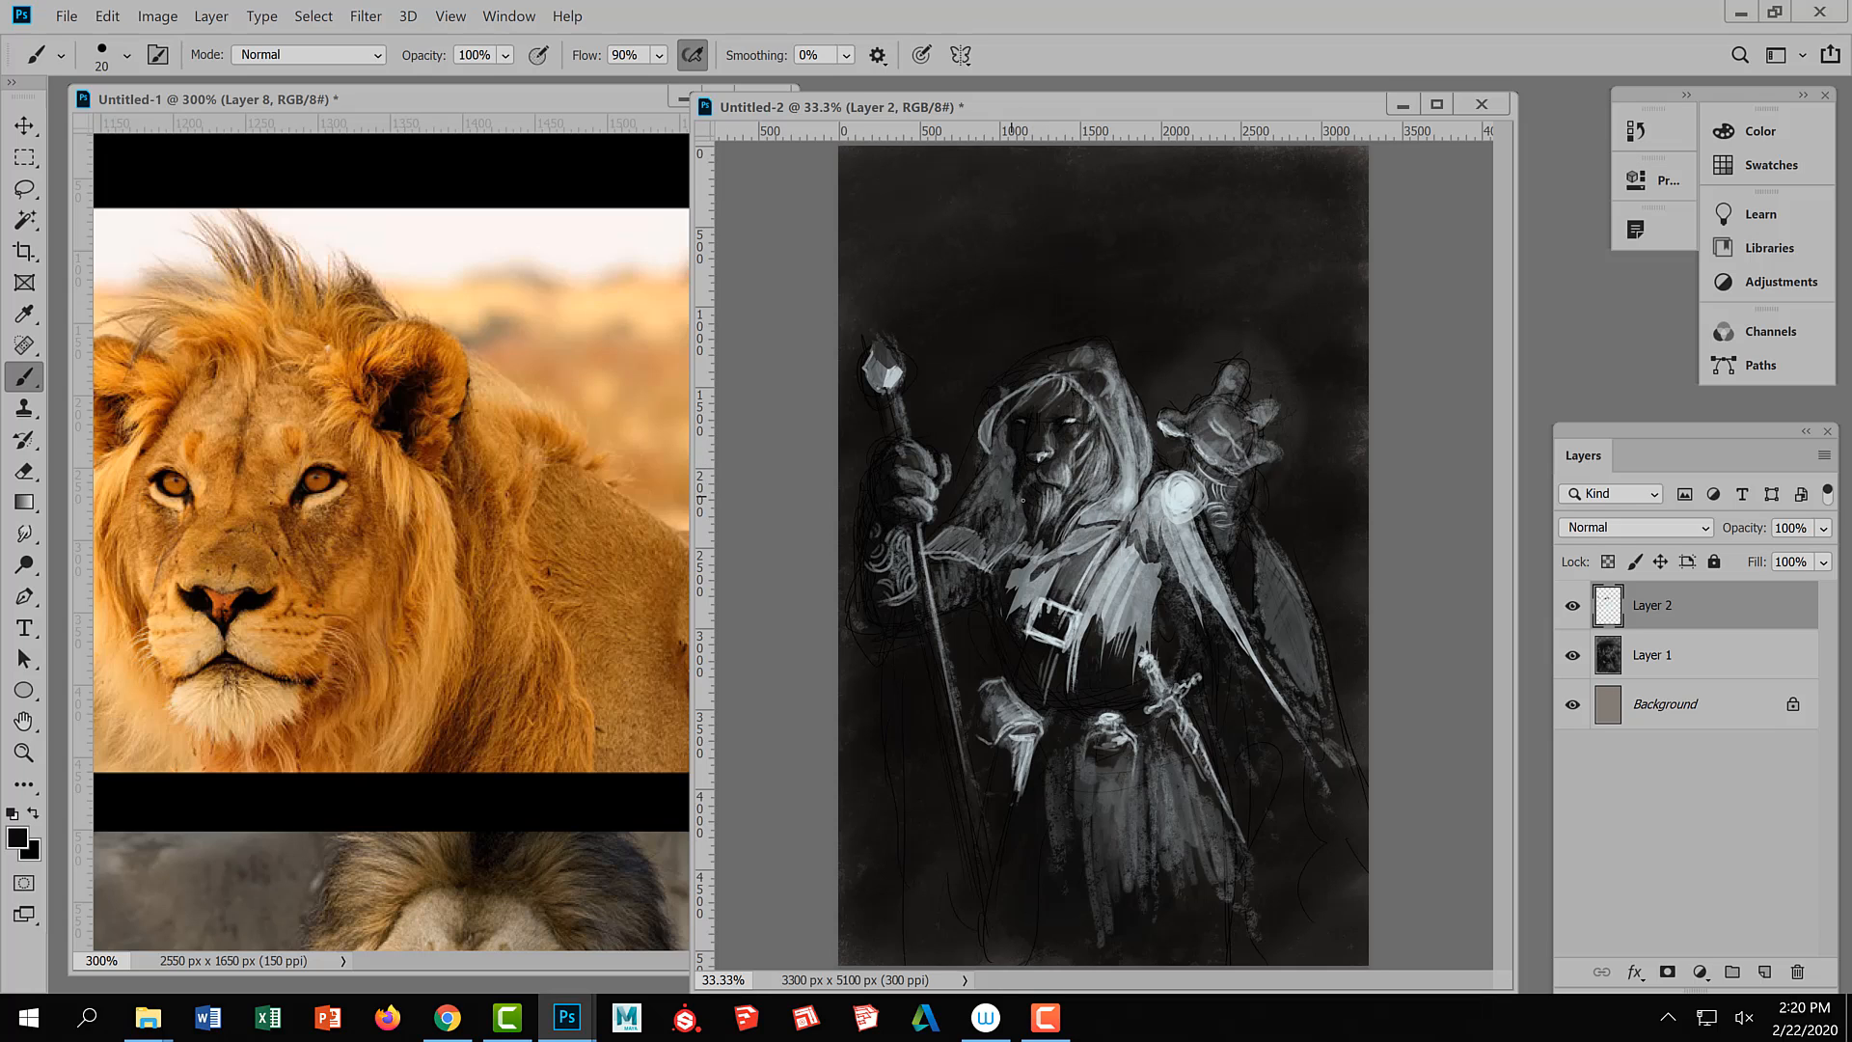
Refine the lion's brow, eyes and mane with alternating dark and light tones sampled from the face
left_click(1059, 421, "alt")
left_click(1036, 408, "alt")
left_click(1060, 411, "alt")
left_click(1059, 434, "alt")
left_click(1064, 410, "alt")
left_click(1022, 413, "alt")
left_click(1022, 479, "alt")
left_click(1059, 424, "alt")
Sample a near-black tone and draw loose dark strokes along the top of the hood
left_click(881, 537, "alt")
left_click_drag(1045, 369, 1089, 343)
left_click_drag(1093, 351, 1117, 337)
Bring the hooded man with the staff into view in the reference document and check the painting at a smaller scale
left_click(613, 546)
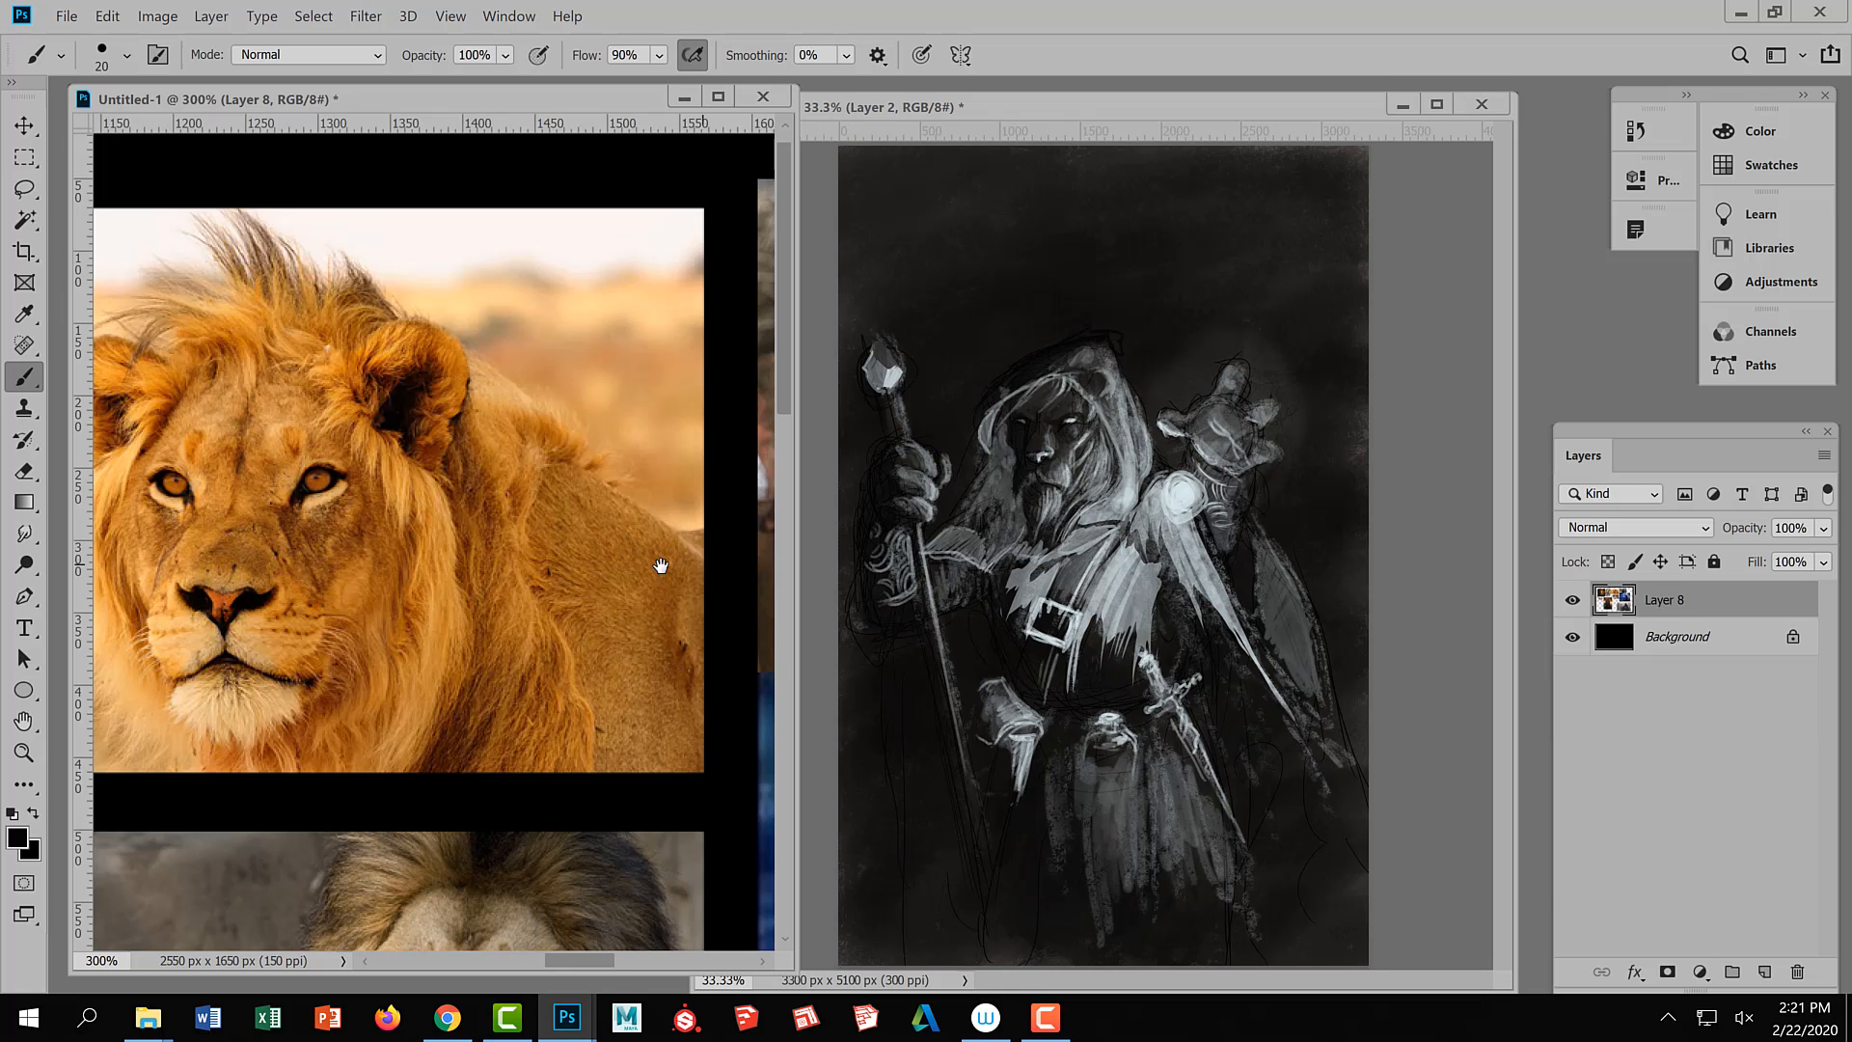
left_click_drag(657, 563, 365, 582)
left_click(1249, 119)
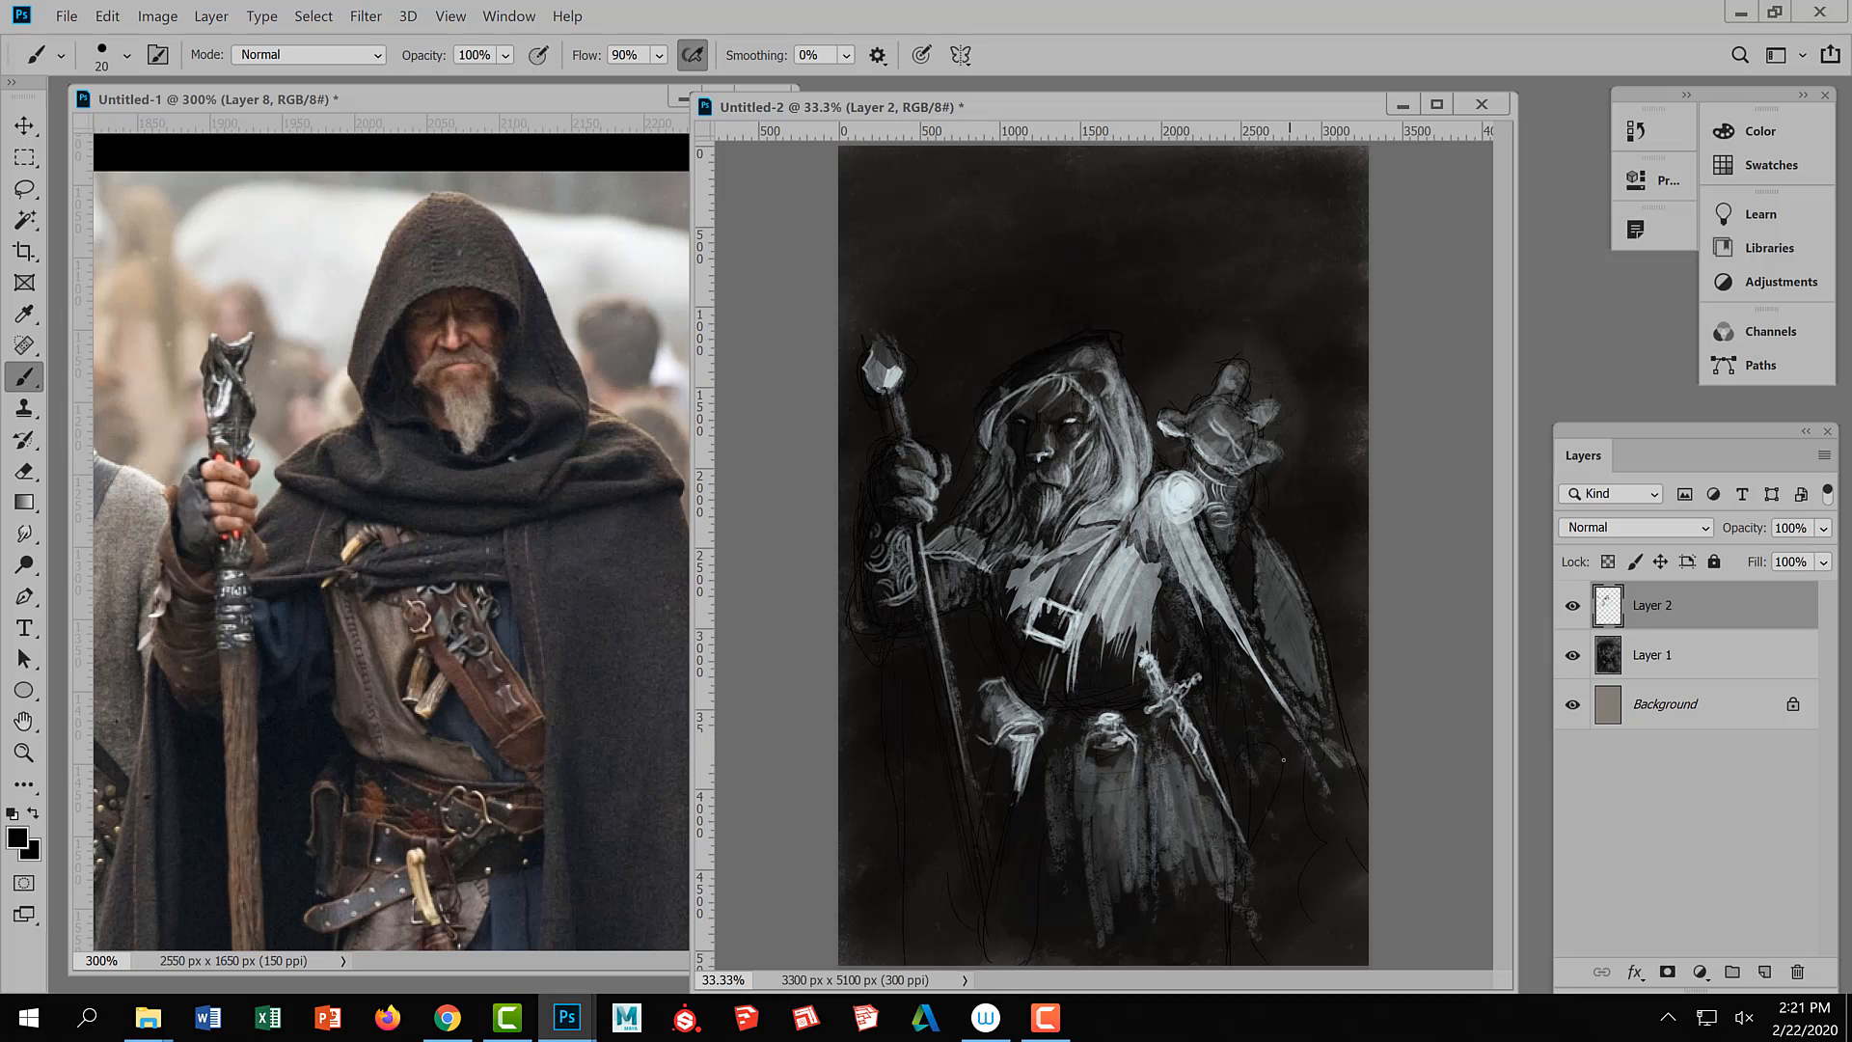
key("ctrl+minus")
key("ctrl+minus")
key("ctrl+plus")
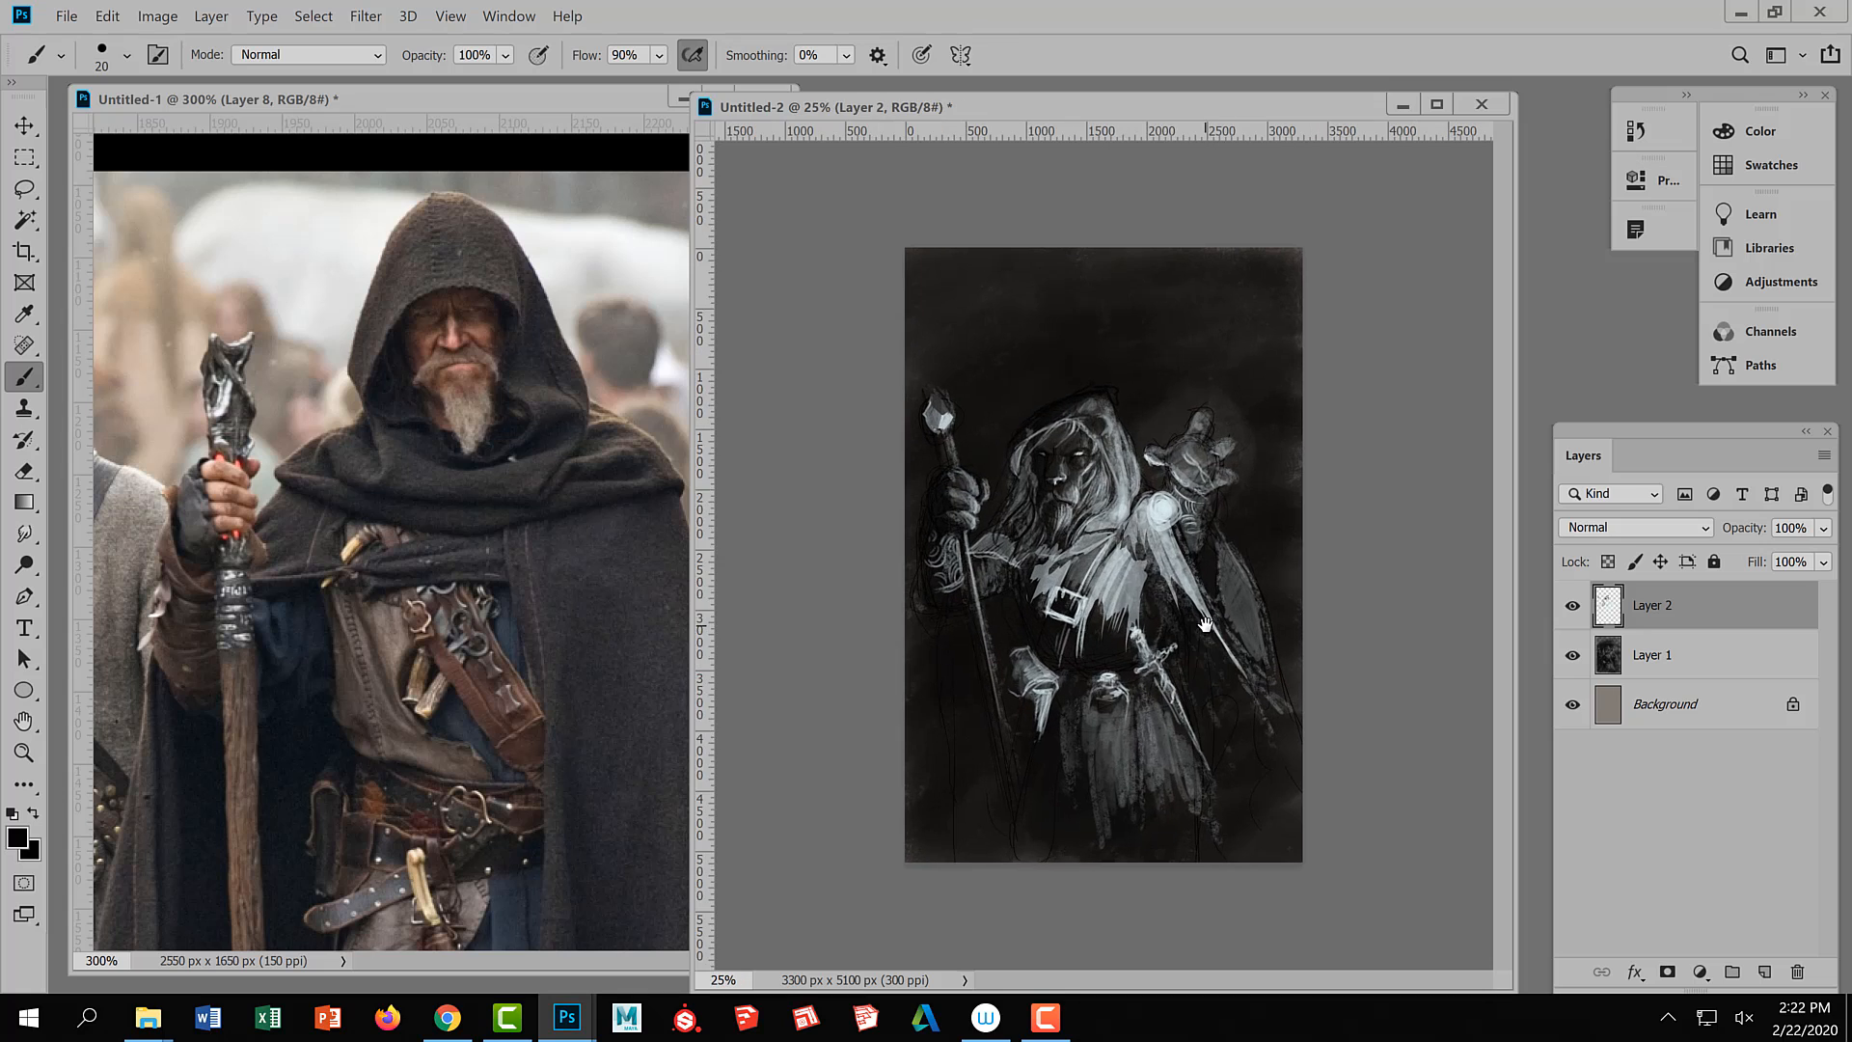
key("ctrl+plus")
Enlarge the brush to 90 px and paint sampled gray over the robe's chest, undoing the last stroke and resampling a gray
left_click(1165, 628, "alt")
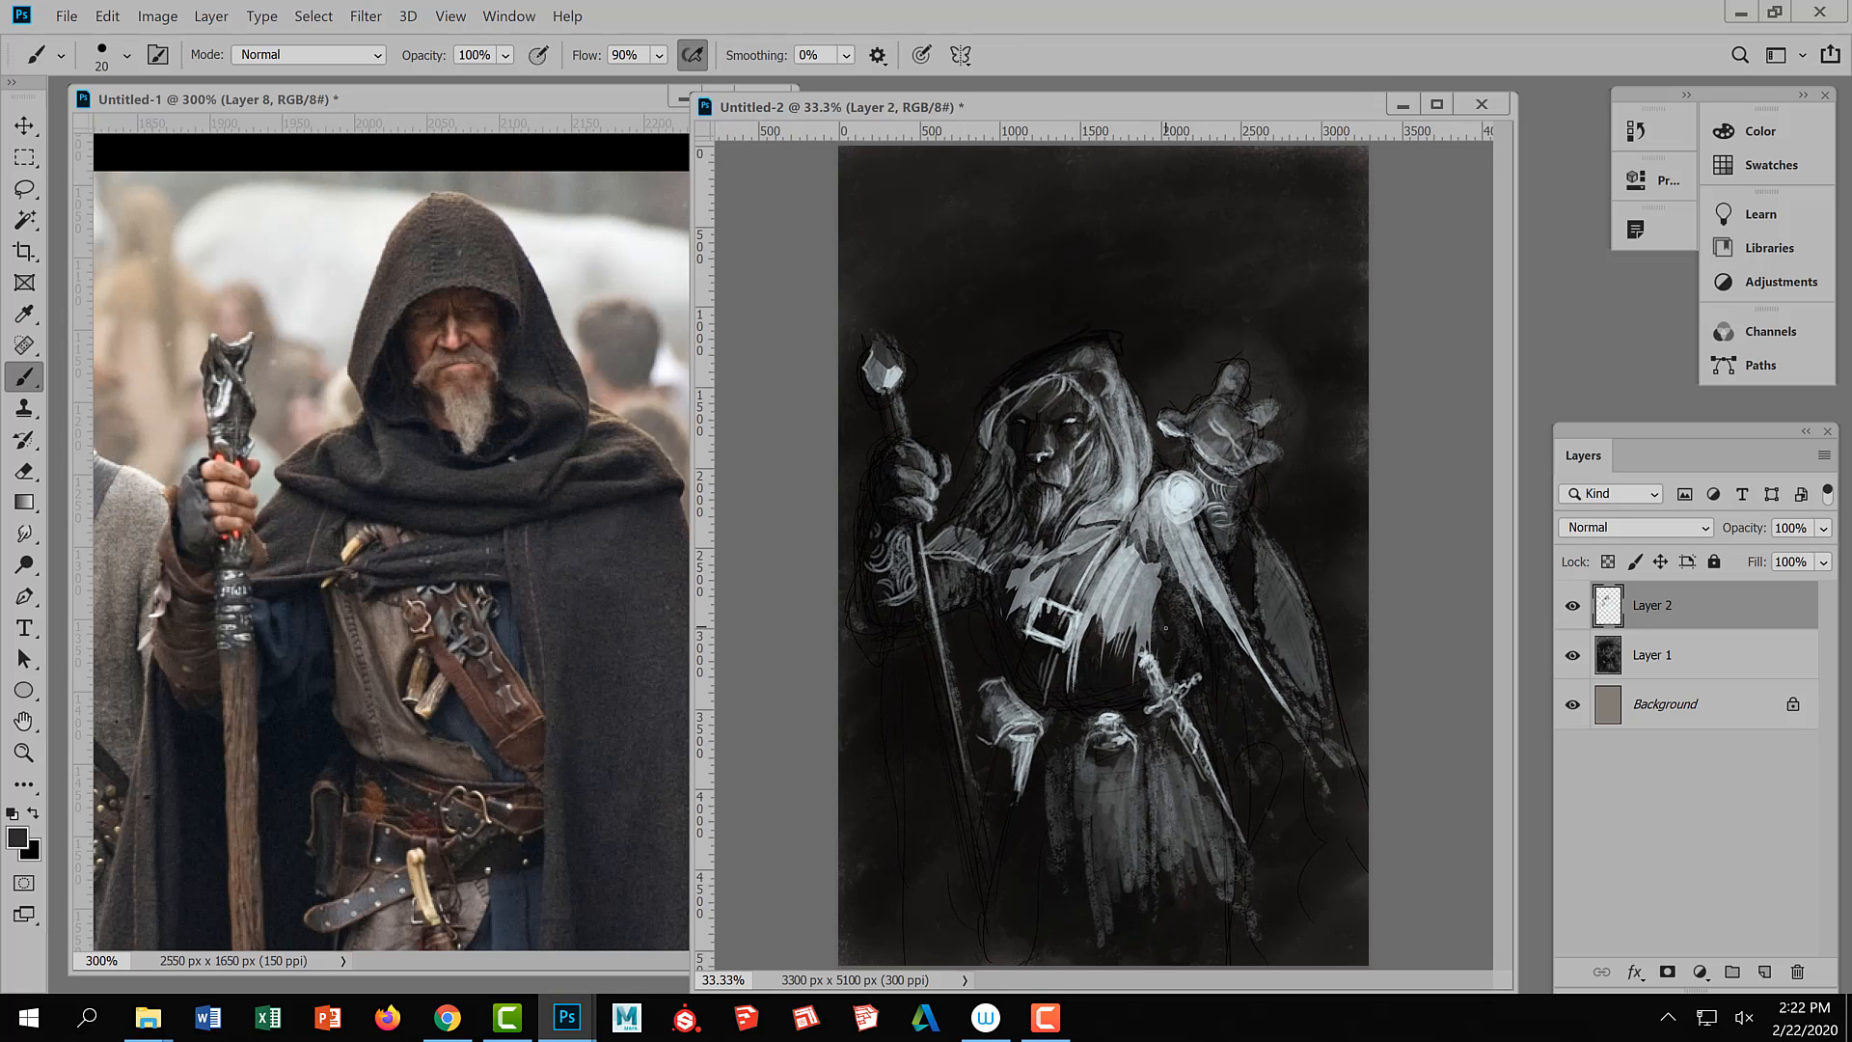
key("bracketright")
key("bracketright")
key("bracketright")
key("bracketright")
key("bracketright")
key("bracketright")
mouse_move(1149, 570)
left_mouse_down()
mouse_move(1143, 635)
mouse_move(1154, 617)
mouse_move(1097, 612)
mouse_move(1126, 634)
mouse_move(1089, 631)
mouse_move(1094, 688)
left_mouse_up()
left_click(1130, 636, "alt")
key("ctrl+z")
left_click(1139, 651, "alt")
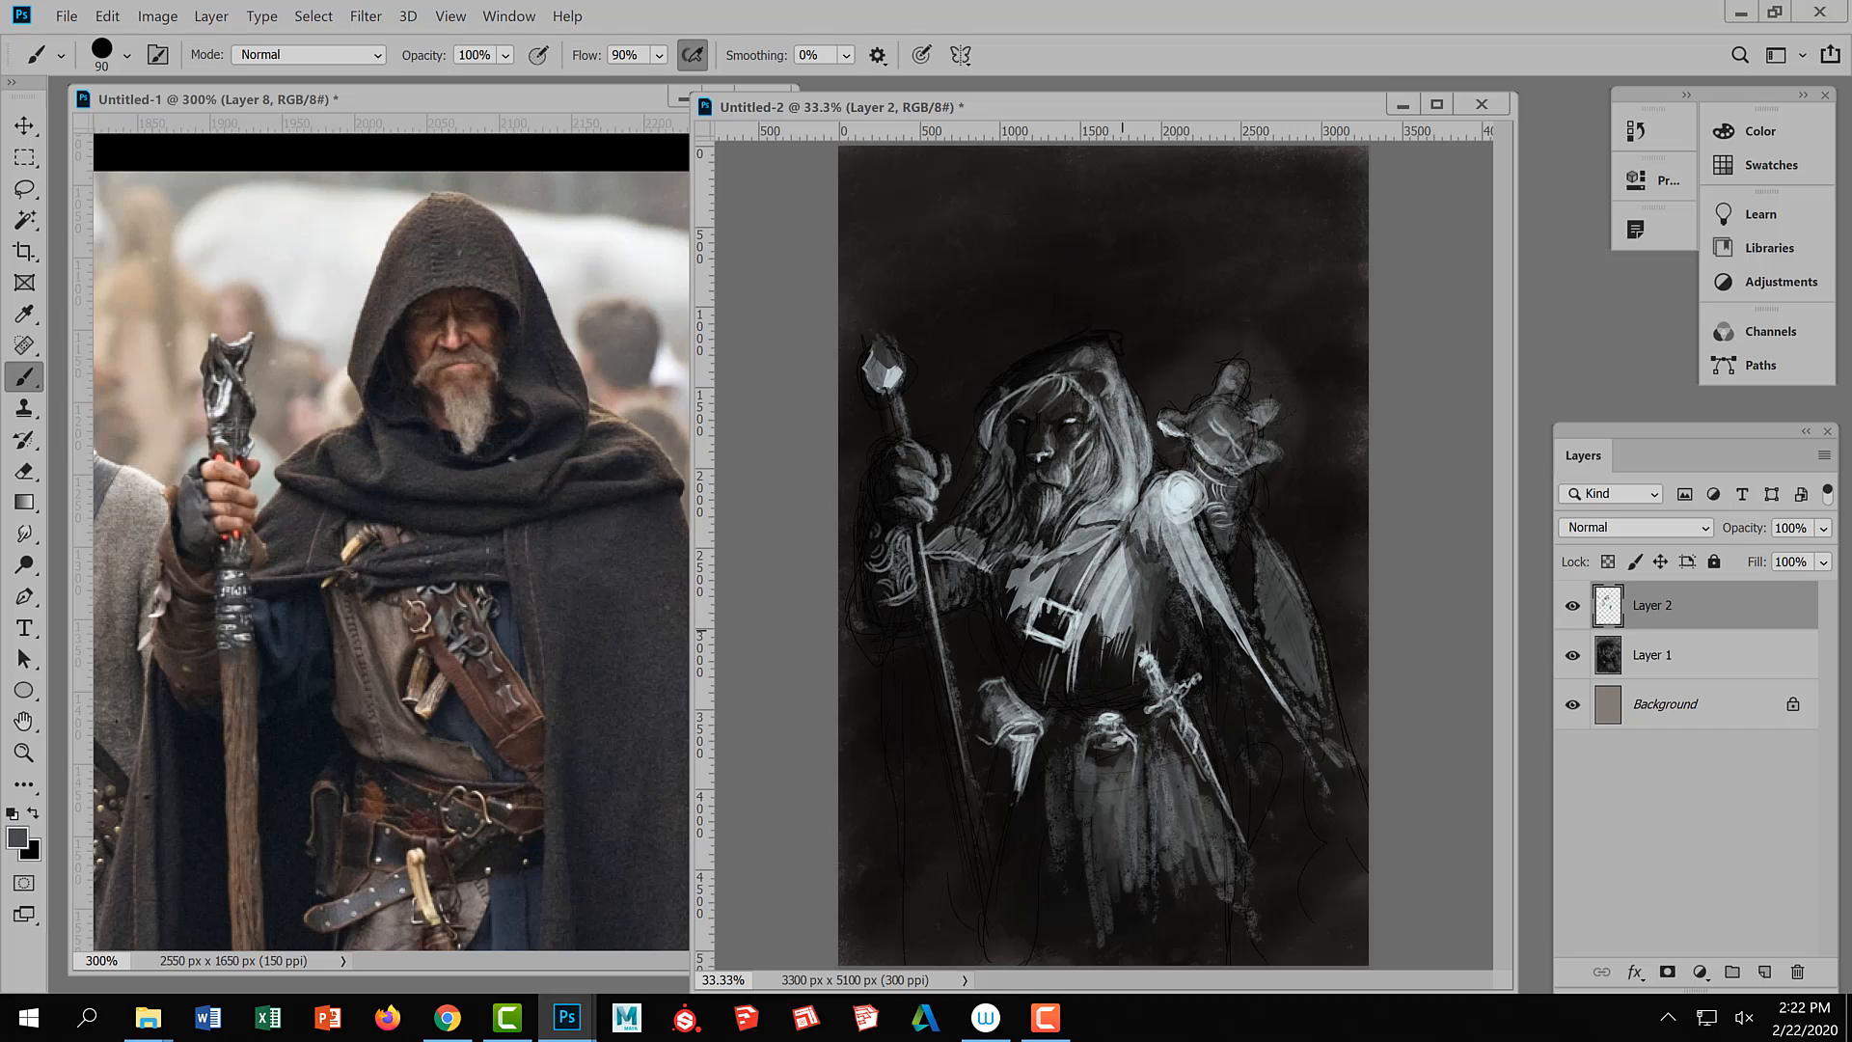
Fill the robe's torso around the buckle and down to the belt with broad sampled gray strokes
left_click_drag(1095, 623, 1094, 673)
mouse_move(1109, 632)
left_mouse_down()
mouse_move(1109, 677)
mouse_move(1140, 628)
mouse_move(1137, 696)
mouse_move(1058, 652)
mouse_move(1058, 690)
left_mouse_up()
mouse_move(1059, 647)
left_mouse_down()
mouse_move(1050, 702)
mouse_move(1084, 667)
mouse_move(1102, 707)
left_mouse_up()
left_click_drag(1024, 631, 1005, 666)
left_click_drag(1013, 586, 1005, 653)
left_click_drag(1116, 610, 1096, 647)
left_click(1106, 632, "alt")
mouse_move(1112, 600)
left_mouse_down()
mouse_move(1106, 650)
mouse_move(1138, 675)
mouse_move(1147, 627)
left_mouse_up()
Sample dark and mid-gray tones from the robe and blend the shading across the torso beside the buckle strap
key("ctrl+alt+minus")
left_click(1259, 648, "ctrl+alt")
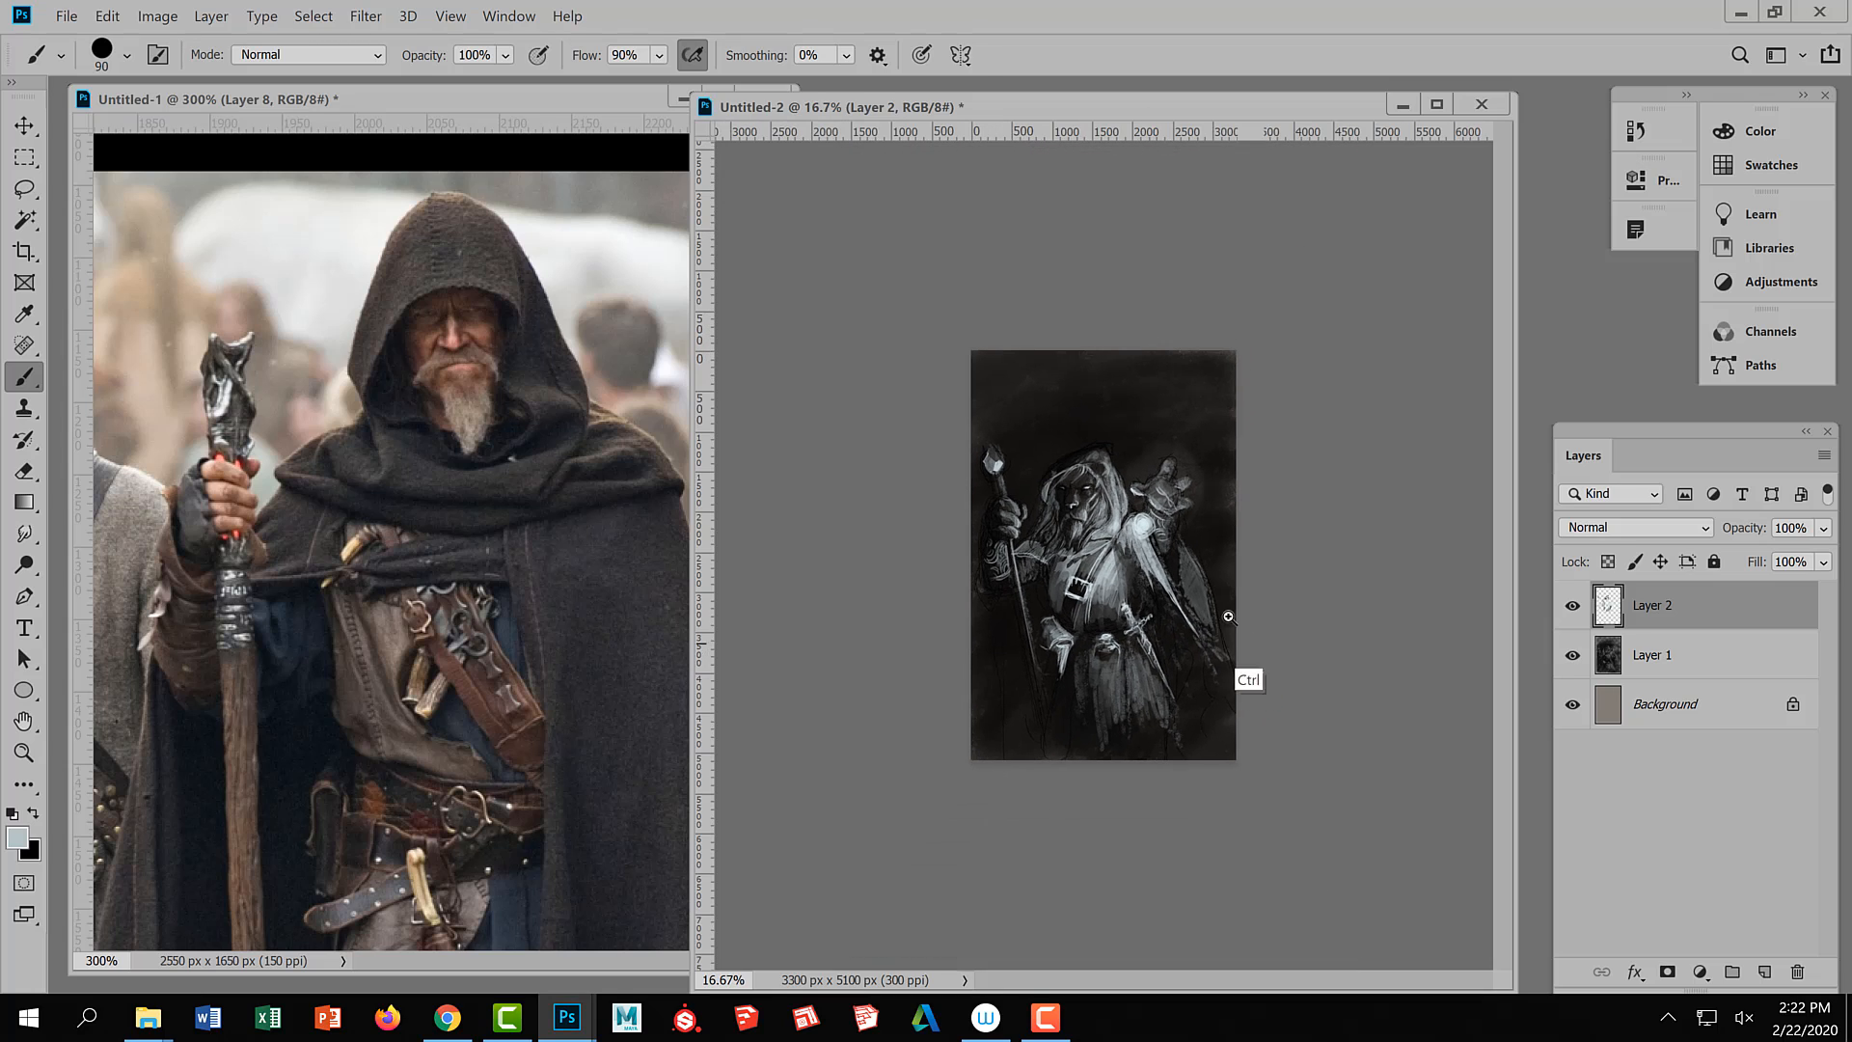
left_click(1140, 544, "ctrl")
left_click(1097, 636, "alt")
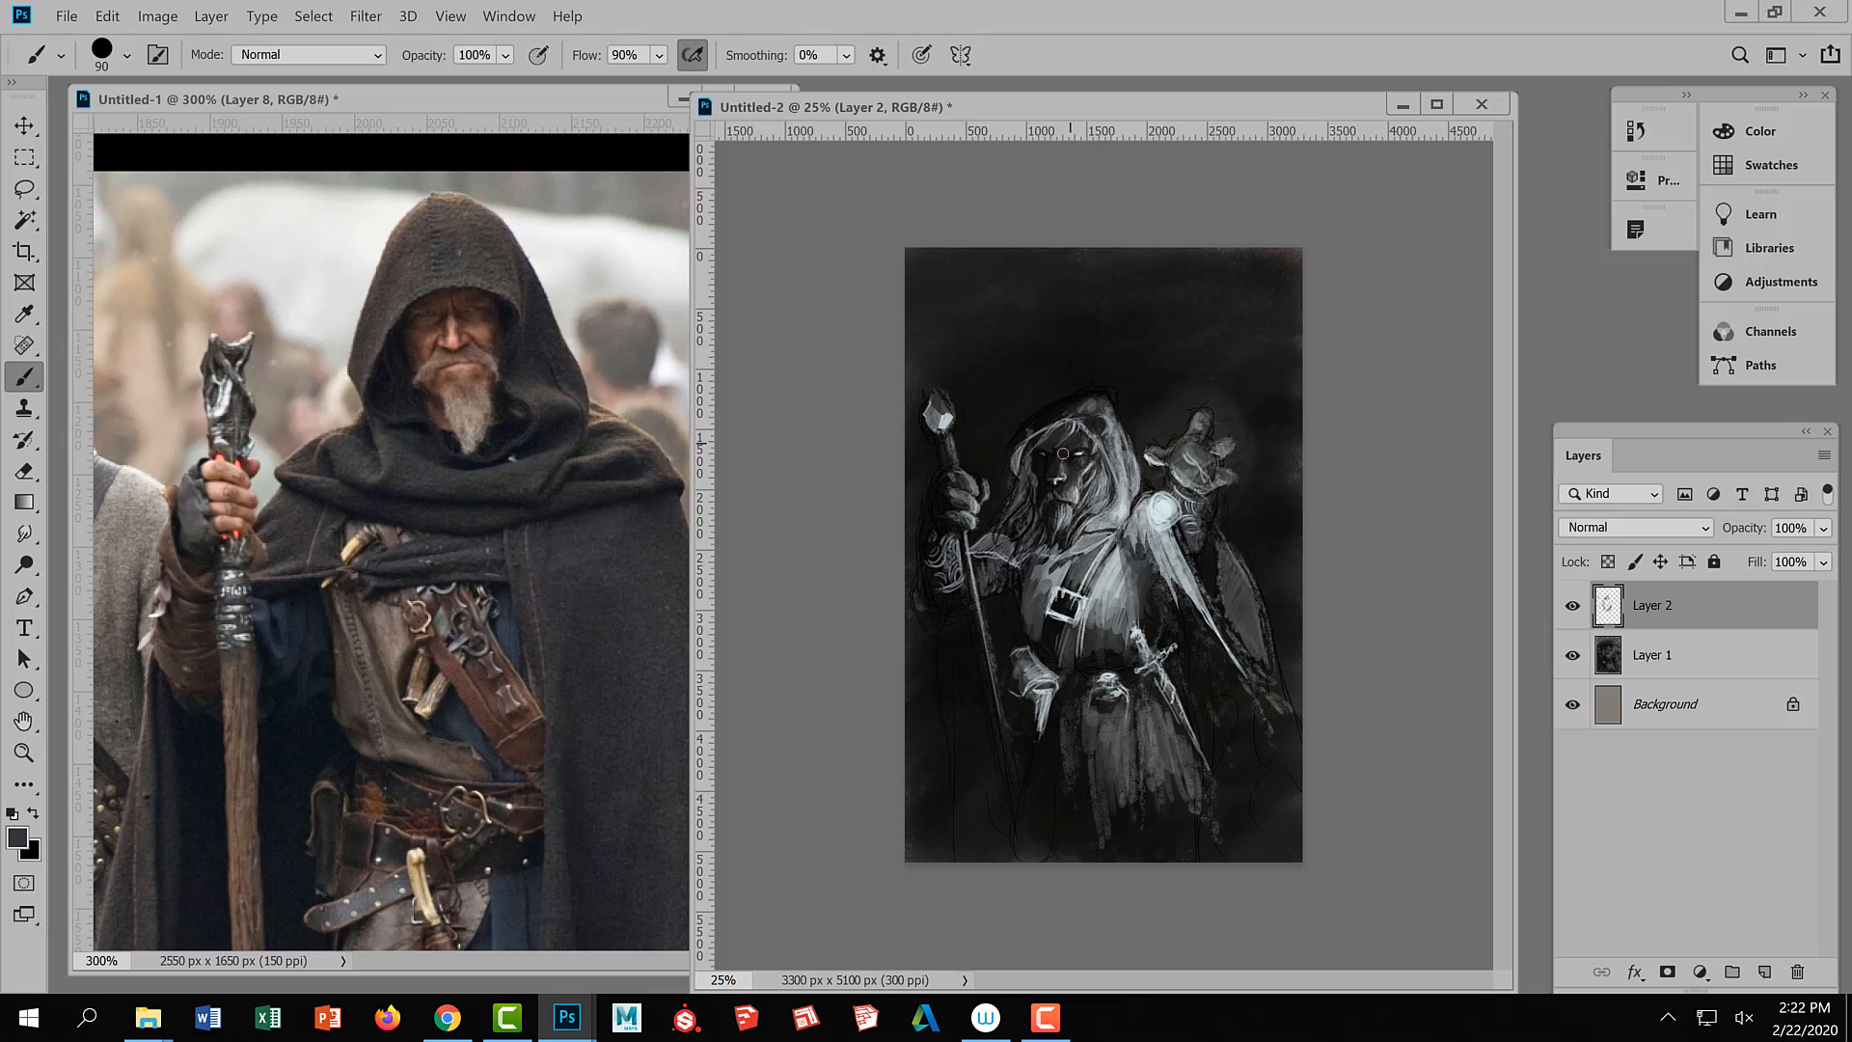
left_click(1129, 541, "ctrl+alt")
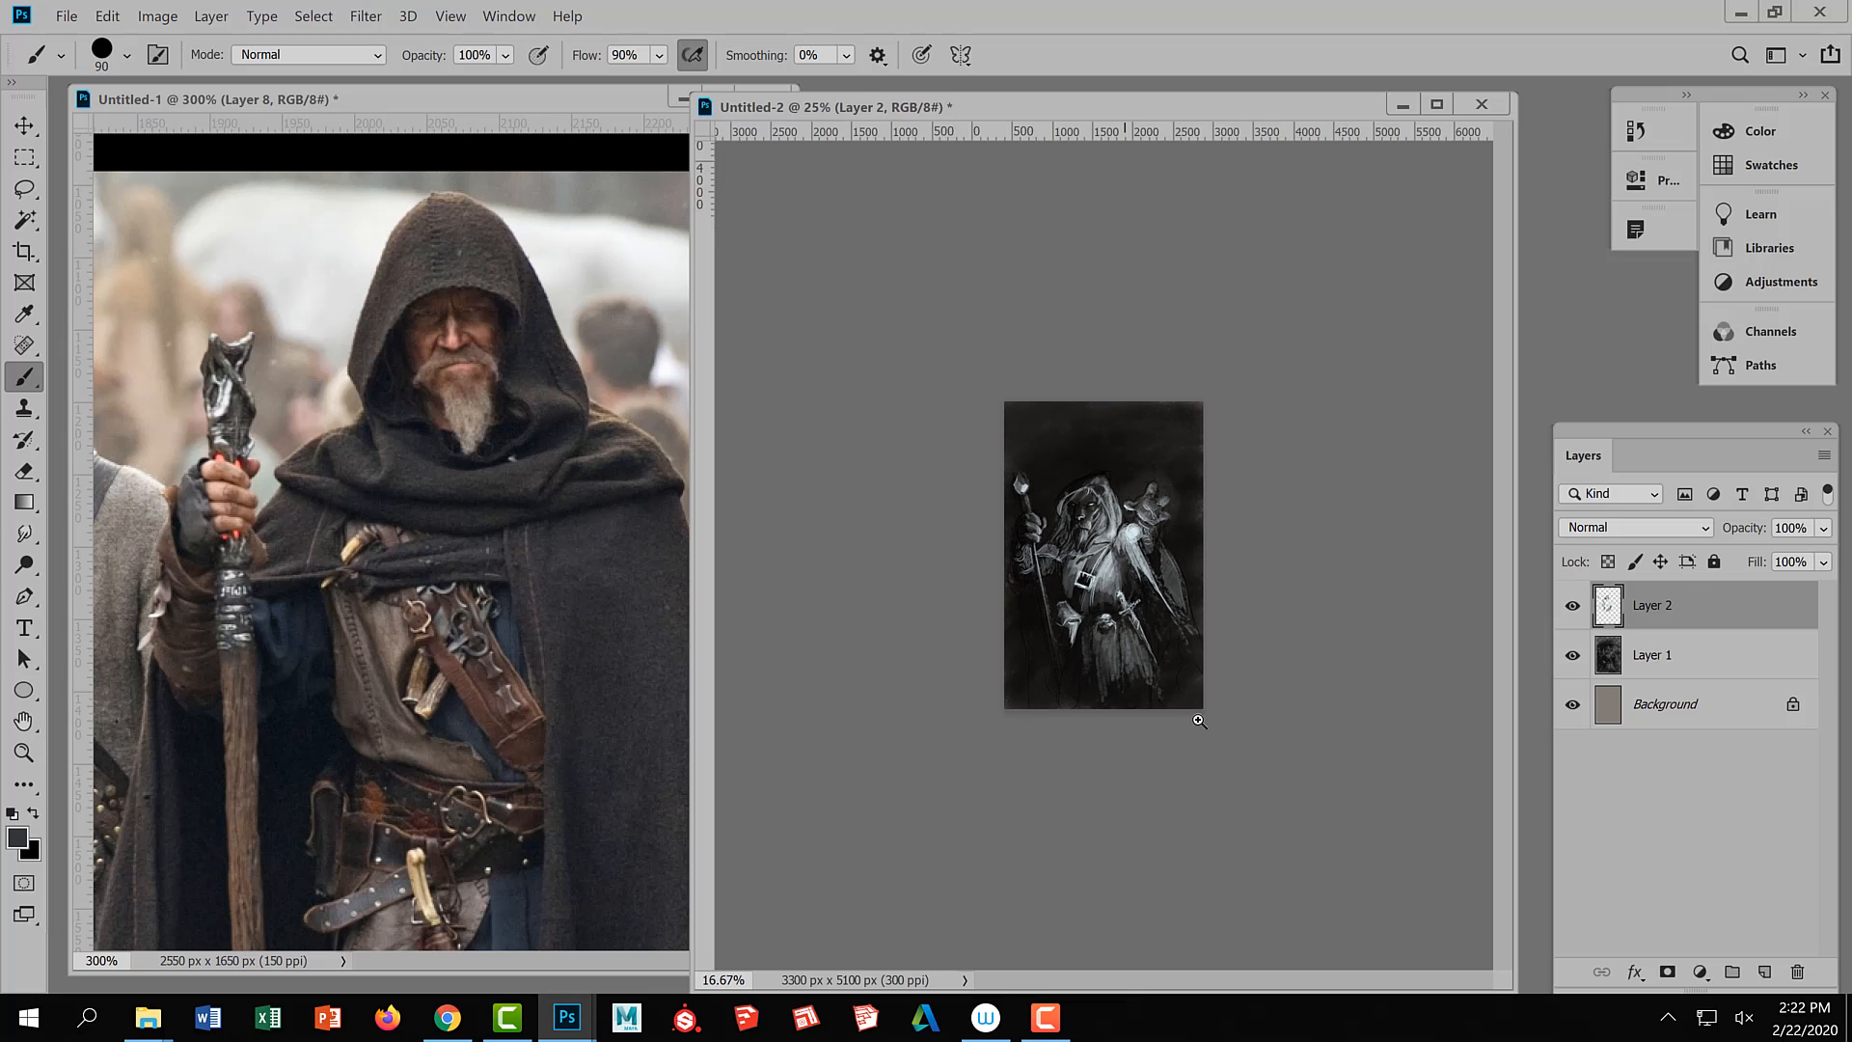
left_click(1183, 613, "ctrl")
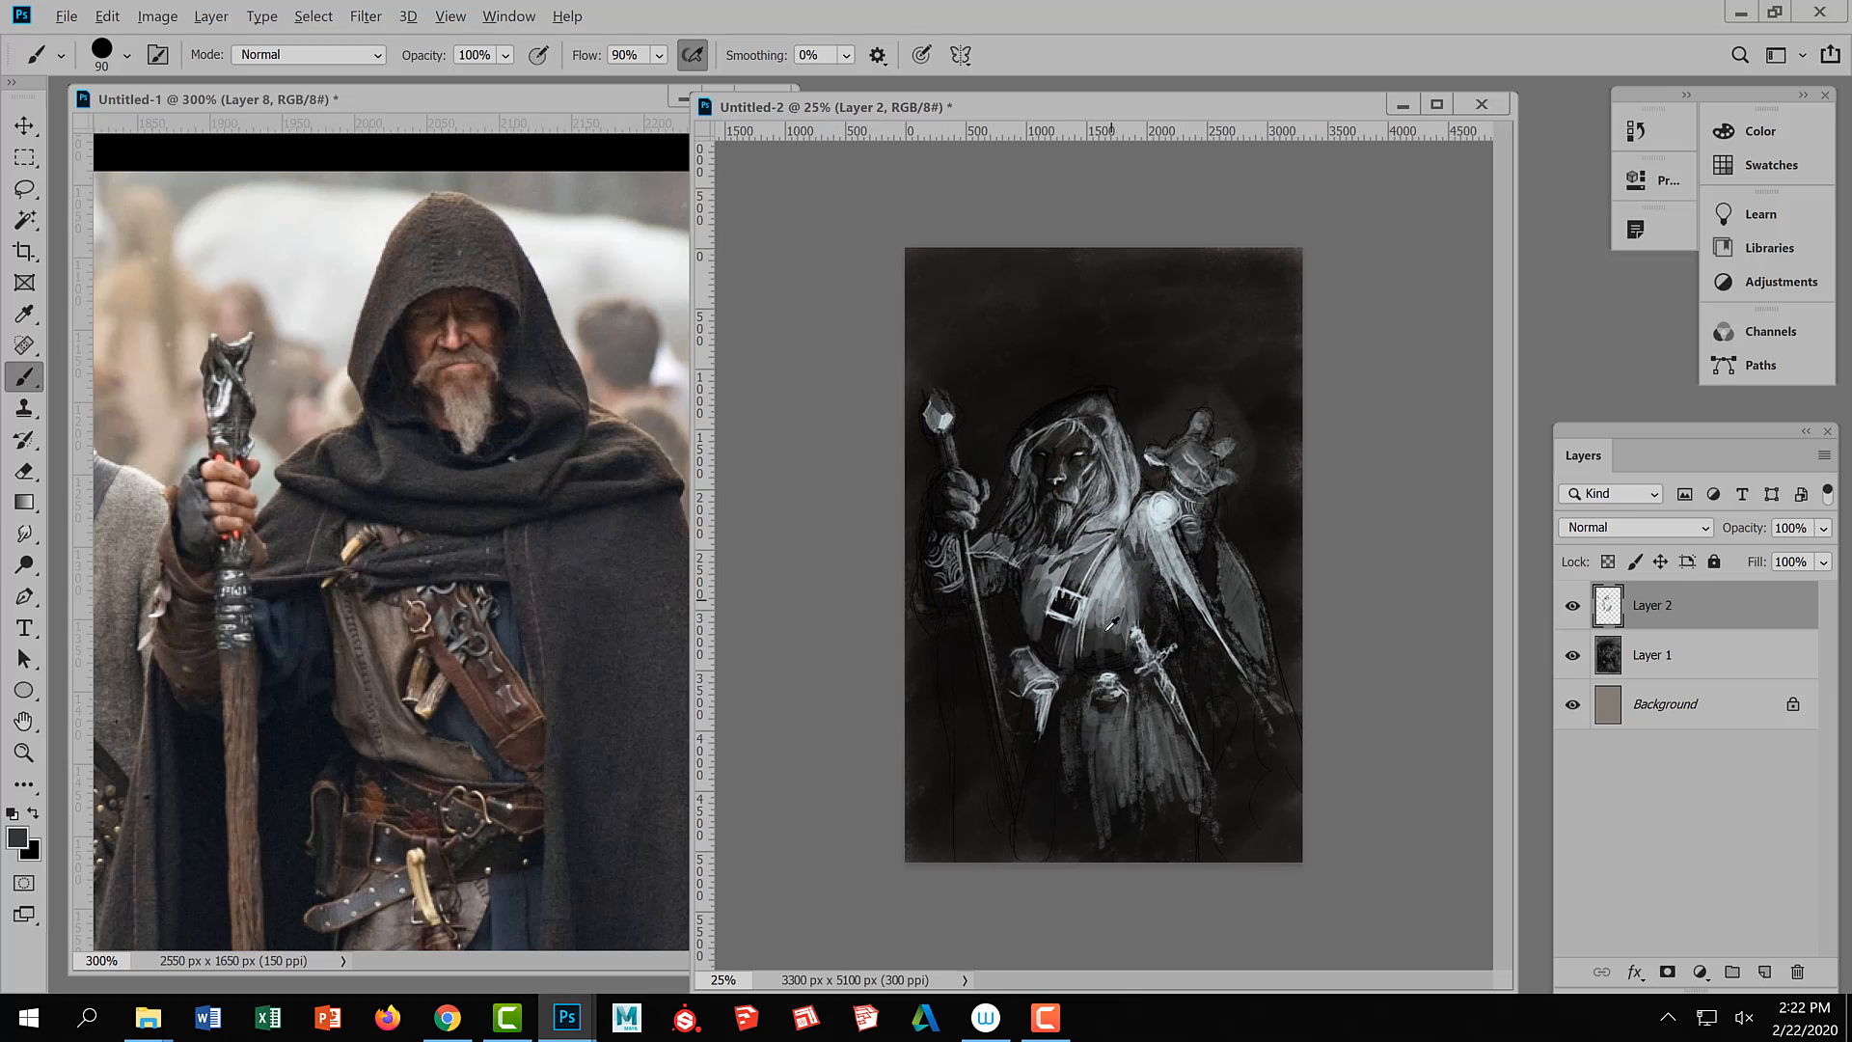
mouse_move(1108, 622)
left_mouse_down()
mouse_move(1117, 575)
mouse_move(1114, 606)
mouse_move(1055, 571)
mouse_move(1040, 587)
mouse_move(1000, 540)
mouse_move(1034, 571)
left_mouse_up()
left_click(1117, 575, "alt")
left_click(1049, 576, "alt")
left_click(1042, 572, "alt")
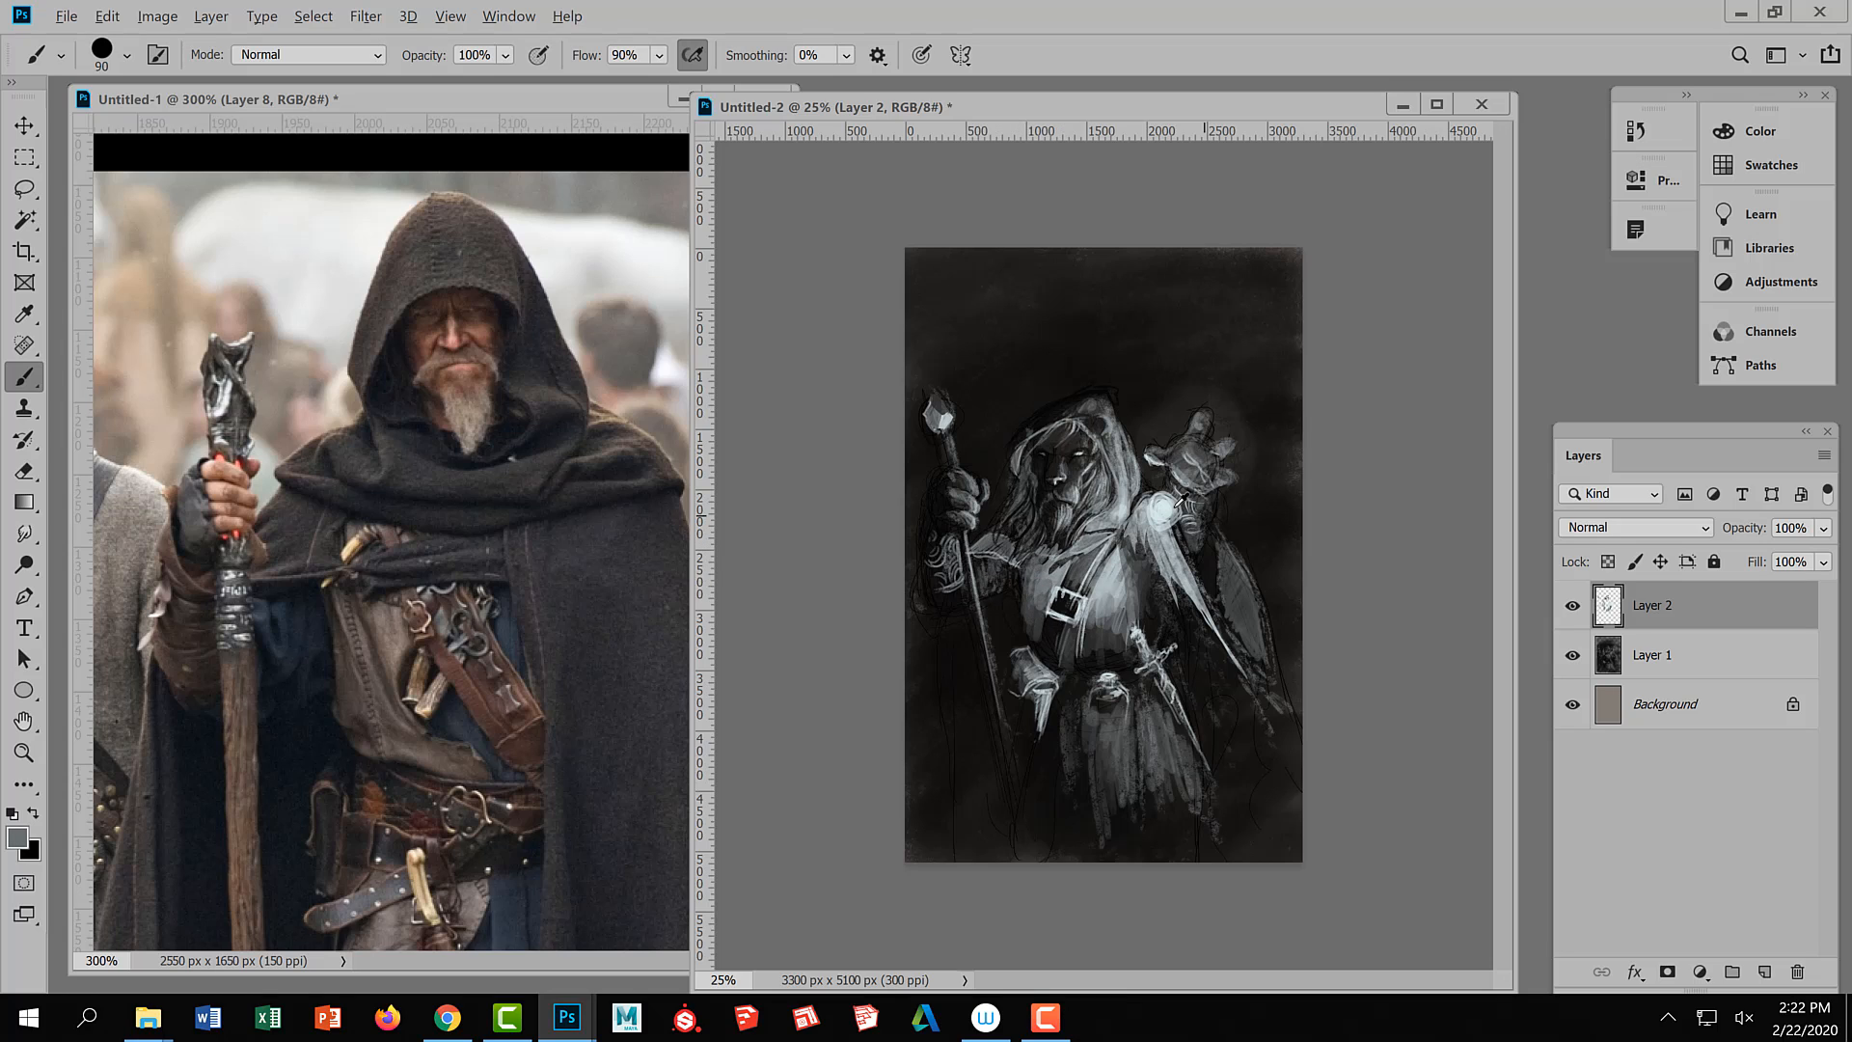
left_click(1180, 596, "alt")
left_click_drag(1172, 571, 1227, 667)
mouse_move(1145, 532)
left_mouse_down()
mouse_move(1193, 646)
mouse_move(1164, 616)
left_mouse_up()
key("ctrl+z")
key("ctrl+z")
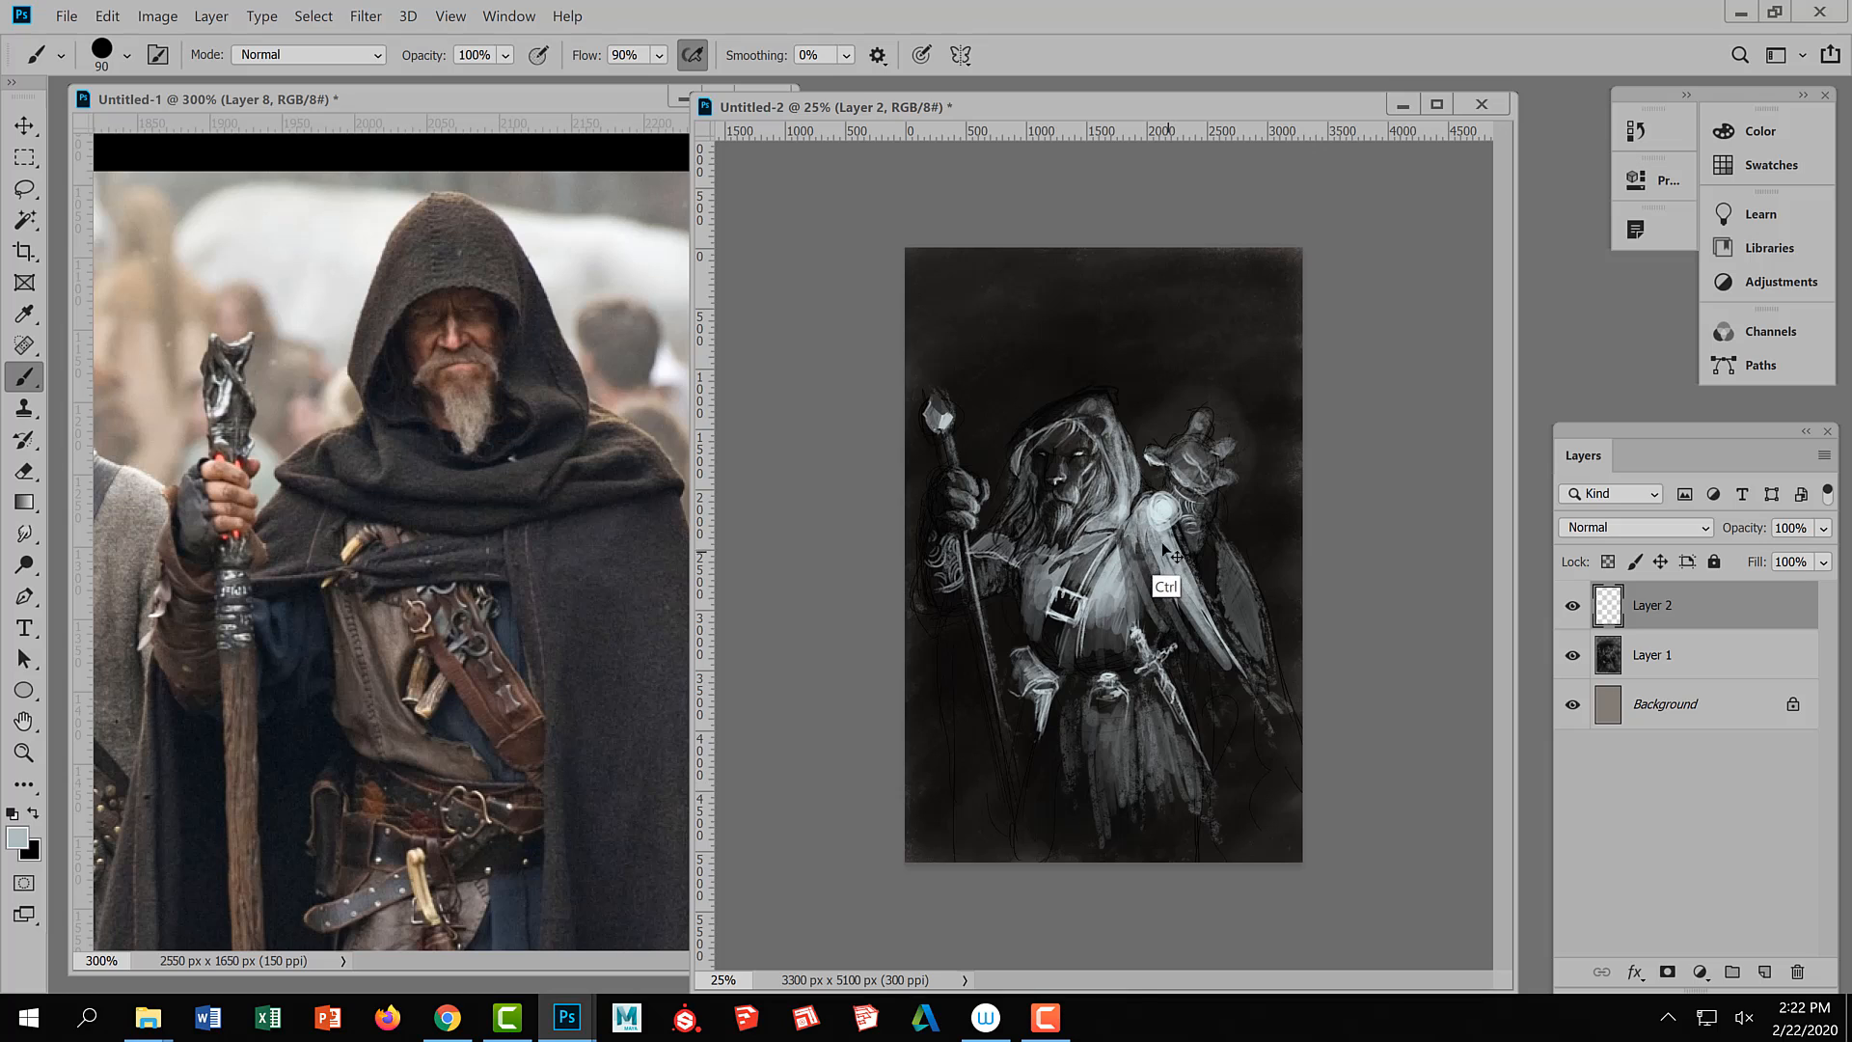
key("ctrl+z")
Paint long light and dark strokes down the sleeve below the shoulder orb to broaden its folds
mouse_move(1151, 541)
left_mouse_down()
mouse_move(1272, 712)
mouse_move(1260, 692)
left_mouse_up()
left_click(1145, 623, "alt")
left_click_drag(1146, 554, 1165, 598)
mouse_move(1148, 552)
left_mouse_down()
mouse_move(1173, 616)
mouse_move(1152, 566)
mouse_move(1192, 629)
mouse_move(1180, 576)
mouse_move(1239, 673)
left_mouse_up()
key("ctrl+z")
left_click_drag(1181, 584, 1227, 665)
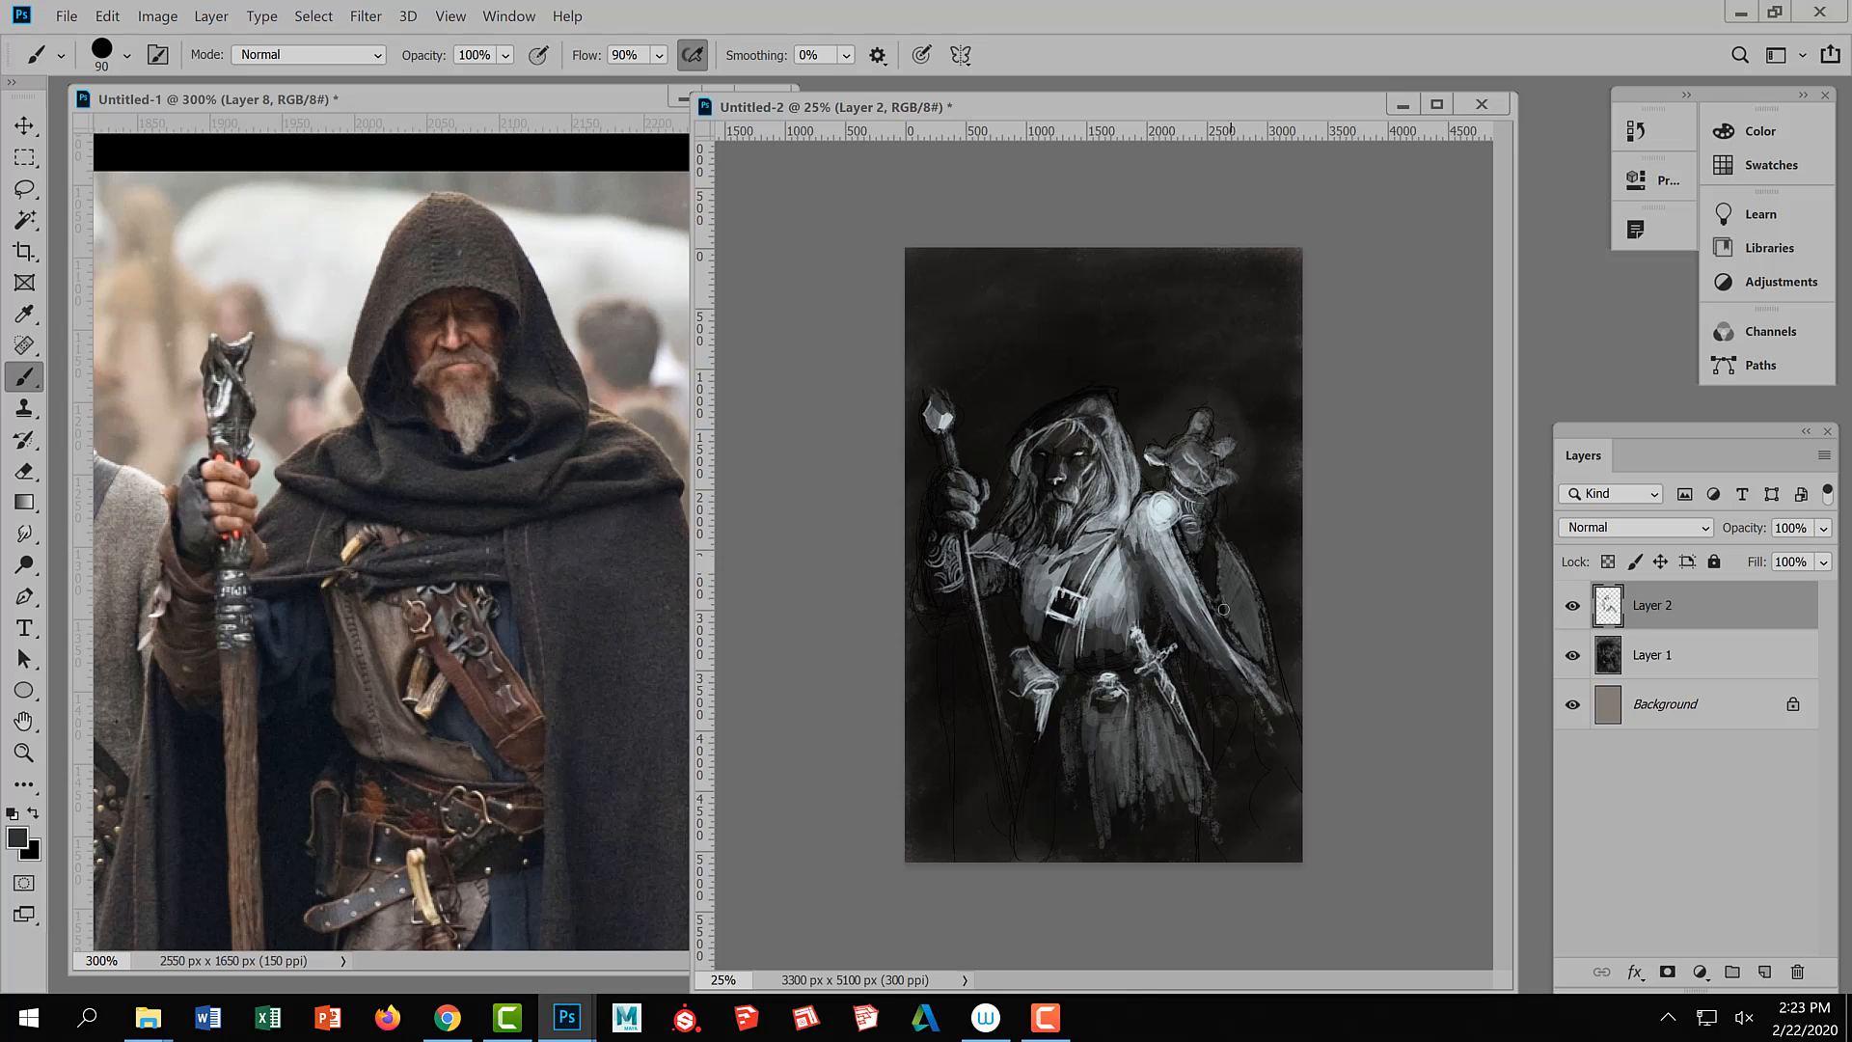
Sample light tones from the chest and blend the robe between the torso and the upper sleeve
left_click(1135, 536, "alt")
left_click(1121, 573, "alt")
mouse_move(1128, 543)
left_mouse_down()
mouse_move(1113, 582)
mouse_move(1157, 564)
mouse_move(1133, 586)
mouse_move(1167, 577)
mouse_move(1179, 615)
left_mouse_up()
left_click(1111, 592, "alt")
left_click(1112, 581, "alt")
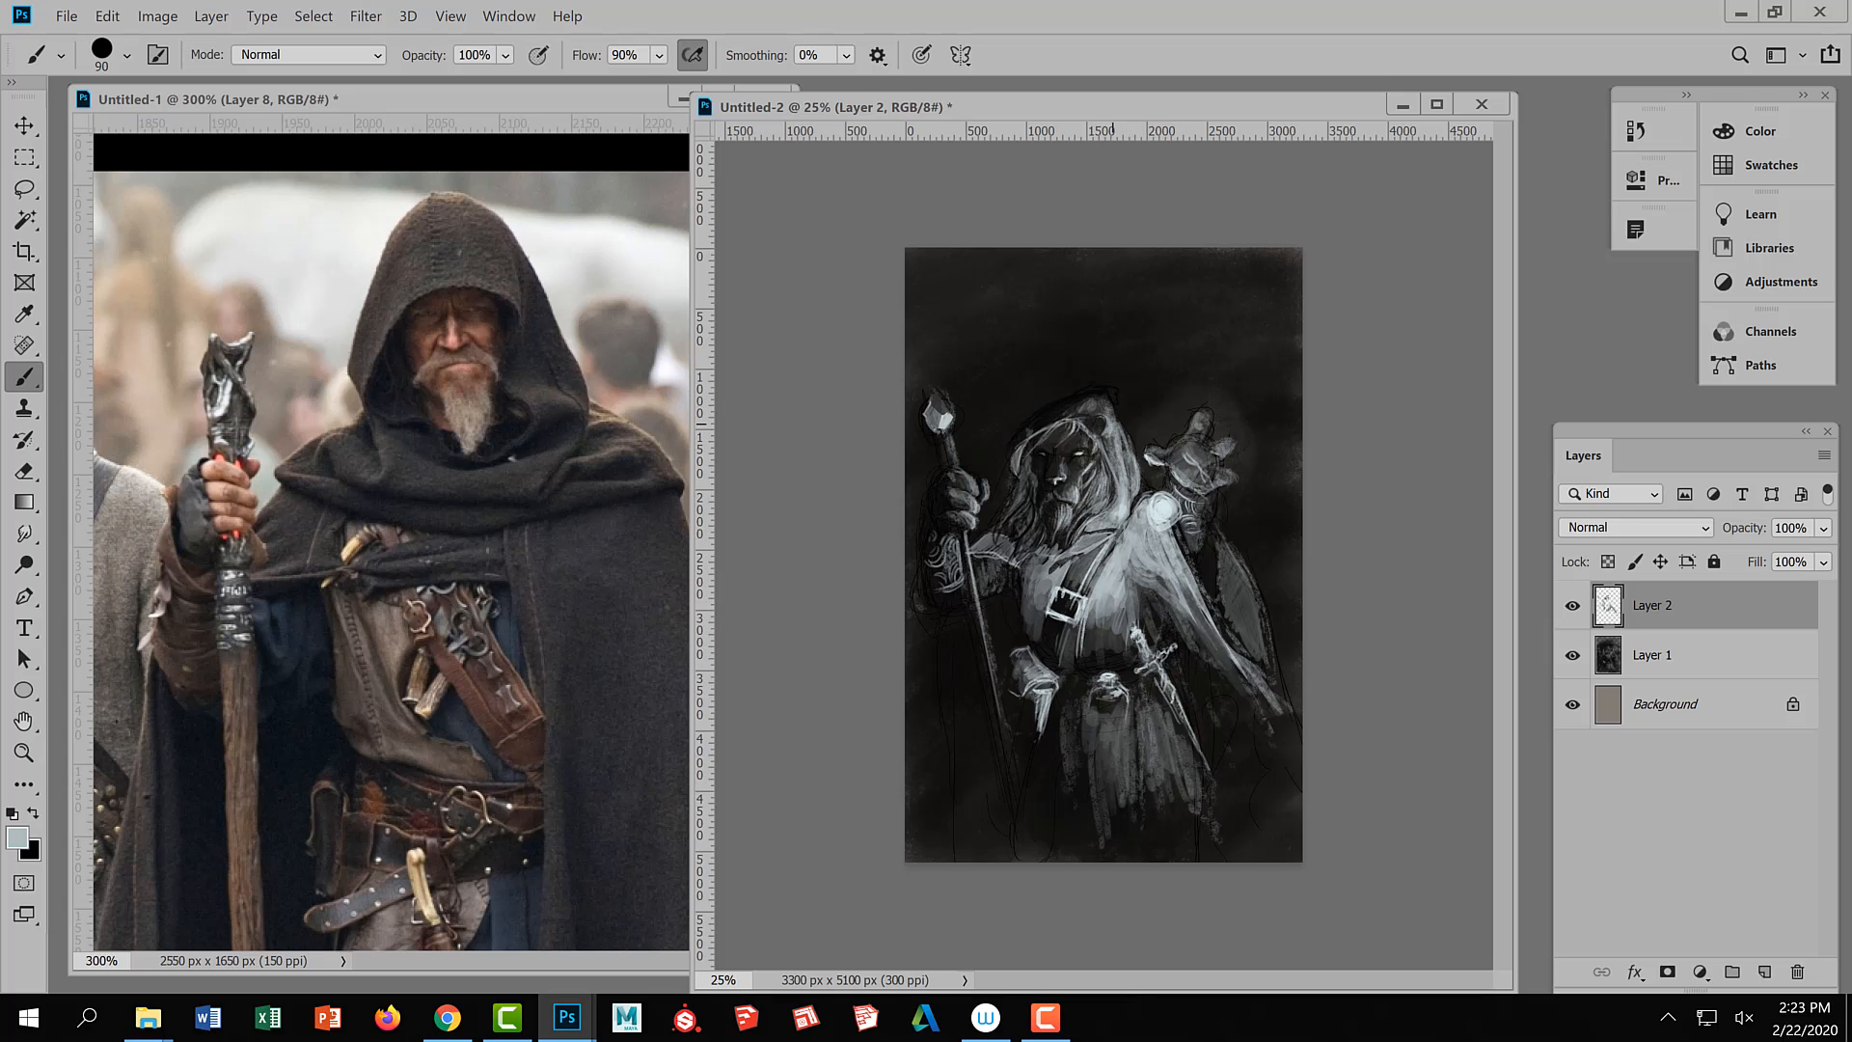
Sample a gray from the robe's skirt and extend its folds to the lower hem and down beside the hip
left_click(1028, 424, "alt")
left_click(1167, 767, "alt")
mouse_move(1187, 796)
left_mouse_down()
mouse_move(1217, 826)
mouse_move(1164, 773)
mouse_move(1156, 869)
mouse_move(1072, 752)
mouse_move(1069, 851)
left_mouse_up()
left_click_drag(1054, 760, 1064, 811)
left_click_drag(1040, 690, 1035, 745)
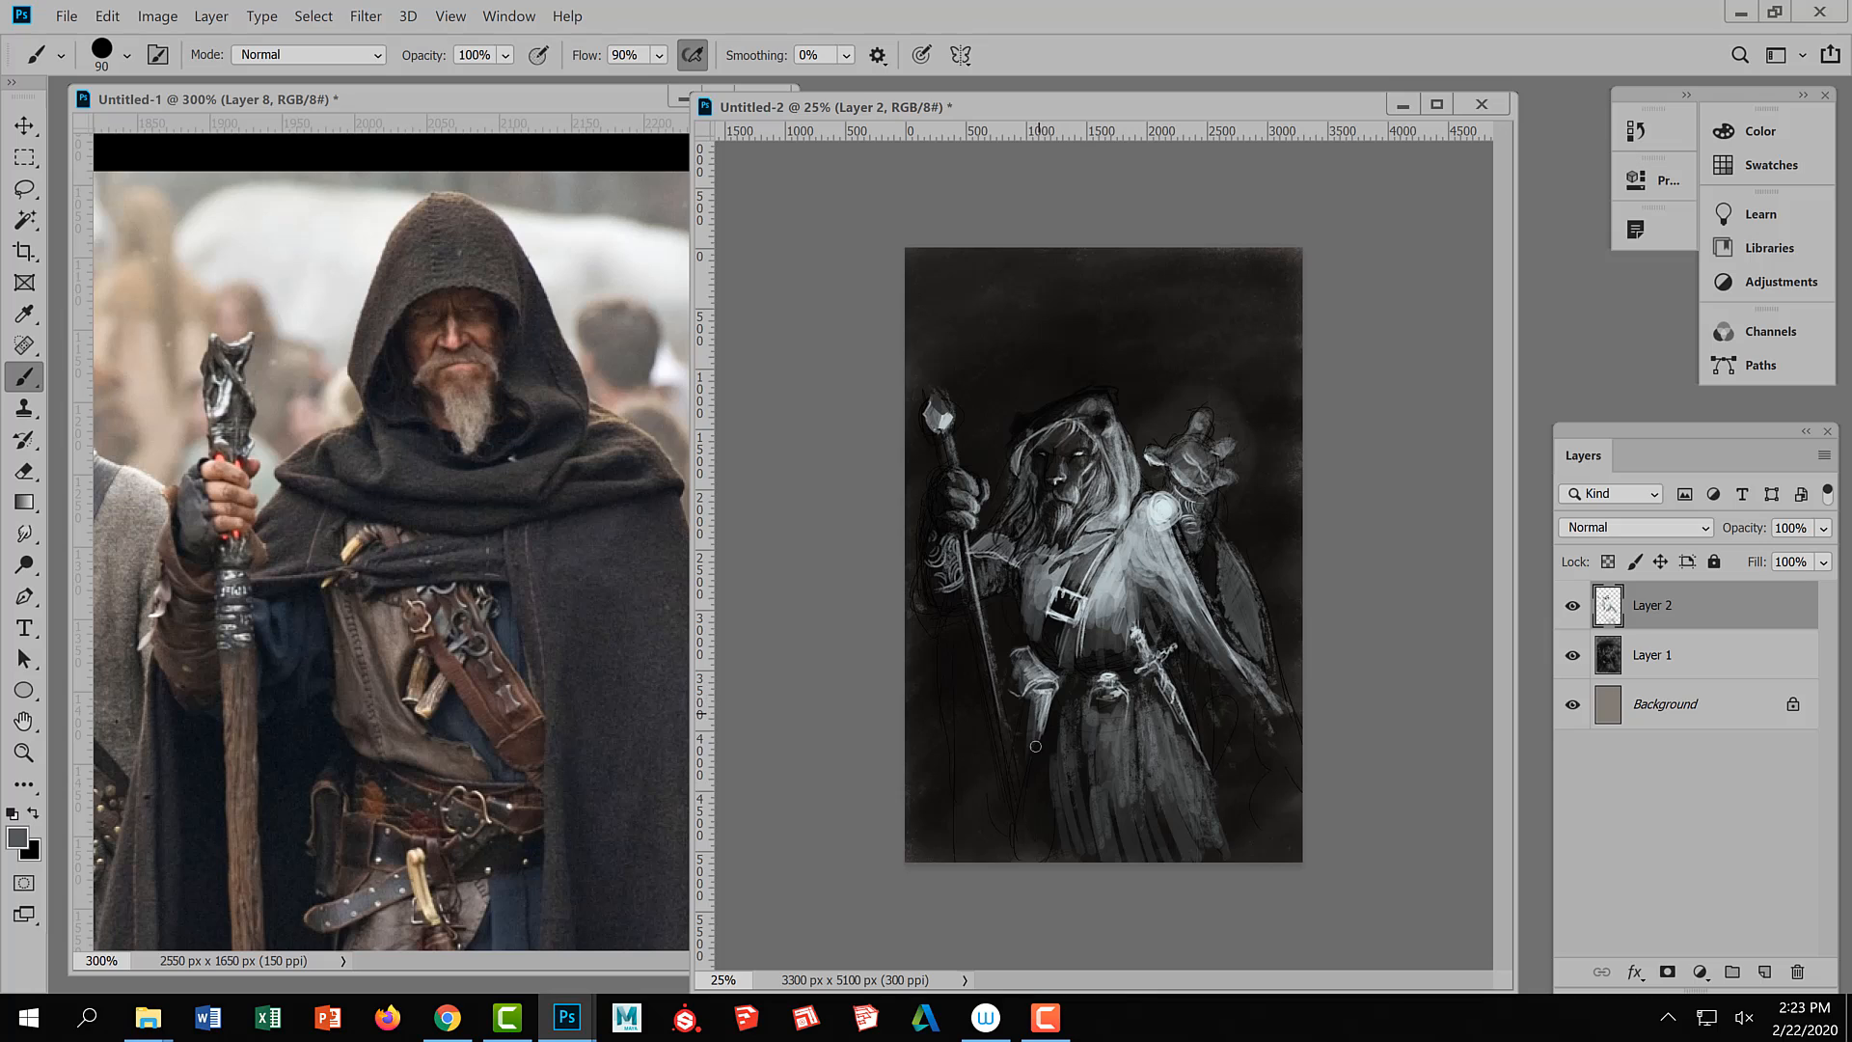
left_click_drag(1020, 678, 1024, 746)
Sample a dark gray, paint fold shadows between the torso and the upper sleeve, and undo the last two strokes
left_click_drag(1159, 575, 1156, 590)
left_click(1139, 644, "alt")
left_click_drag(1155, 538, 1199, 625)
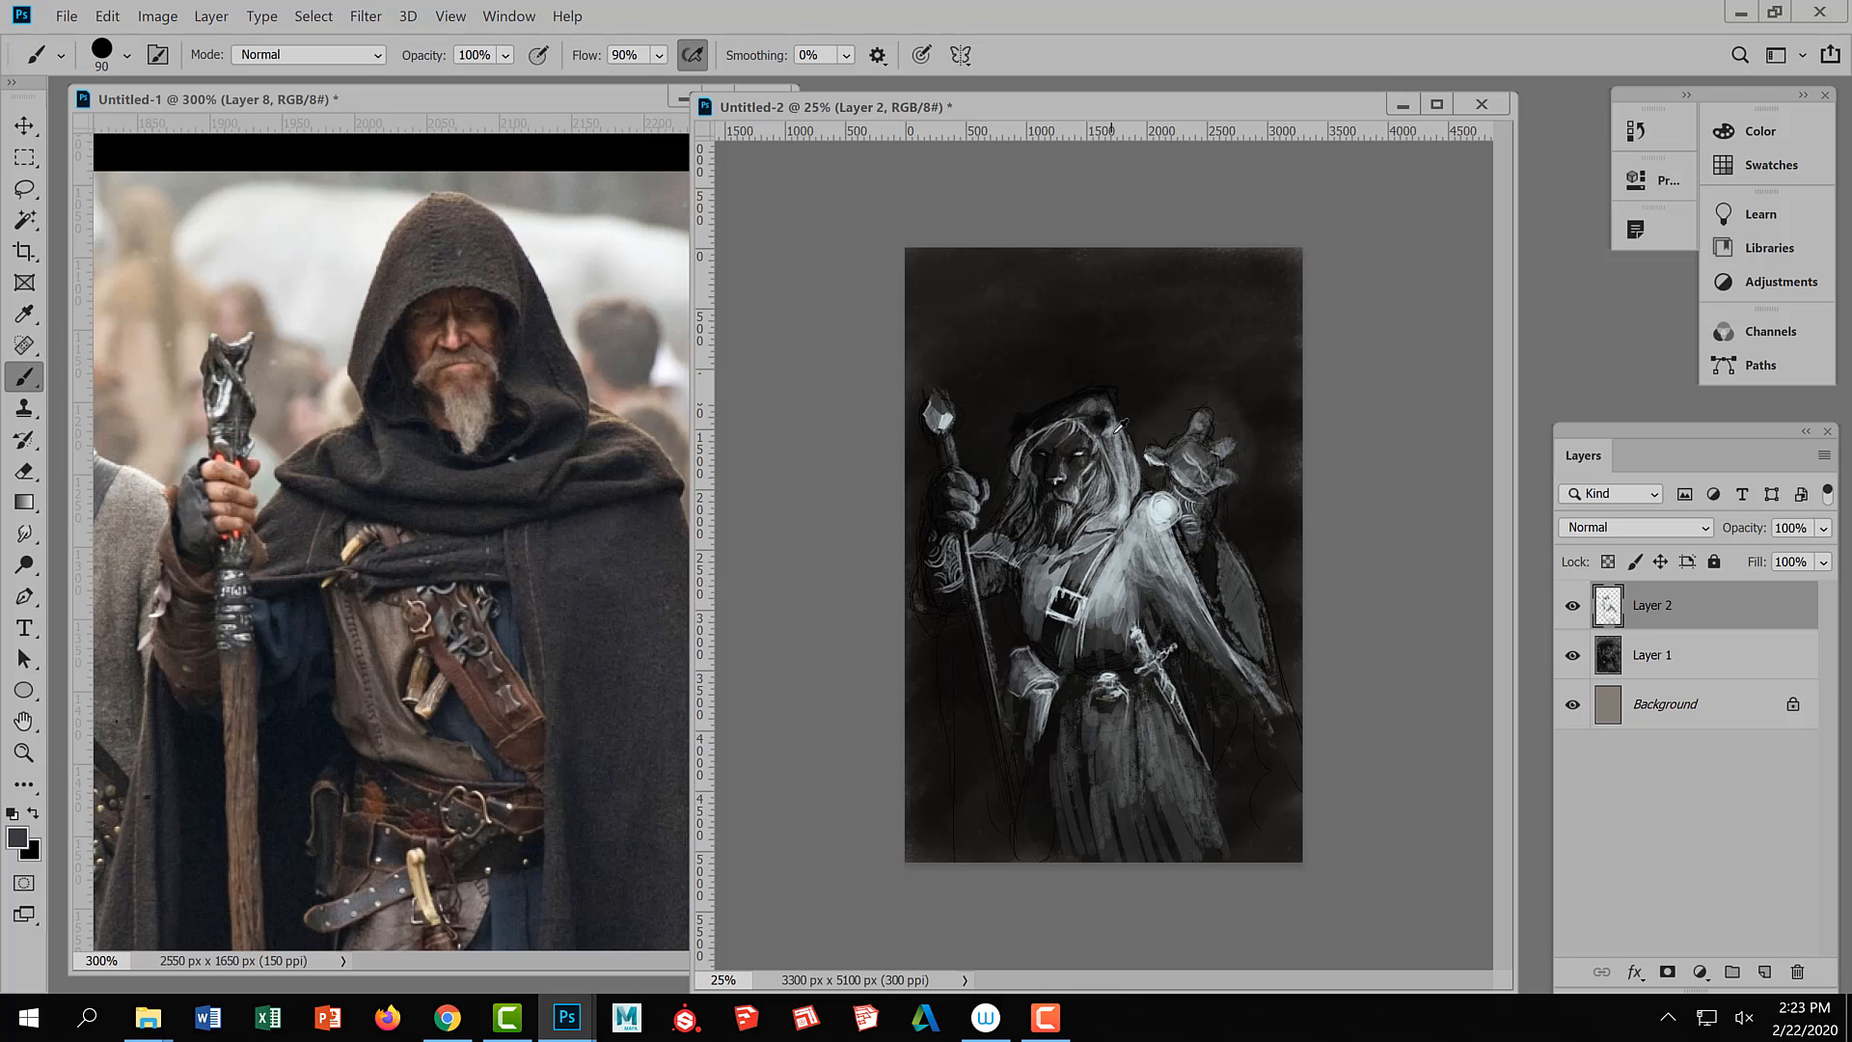
left_click(1114, 472, "alt")
key("ctrl+z")
key("ctrl+z")
Compare the painting with and without Layer 2 by toggling its visibility
left_click(1572, 605)
left_click(1572, 604)
key("ctrl+comma")
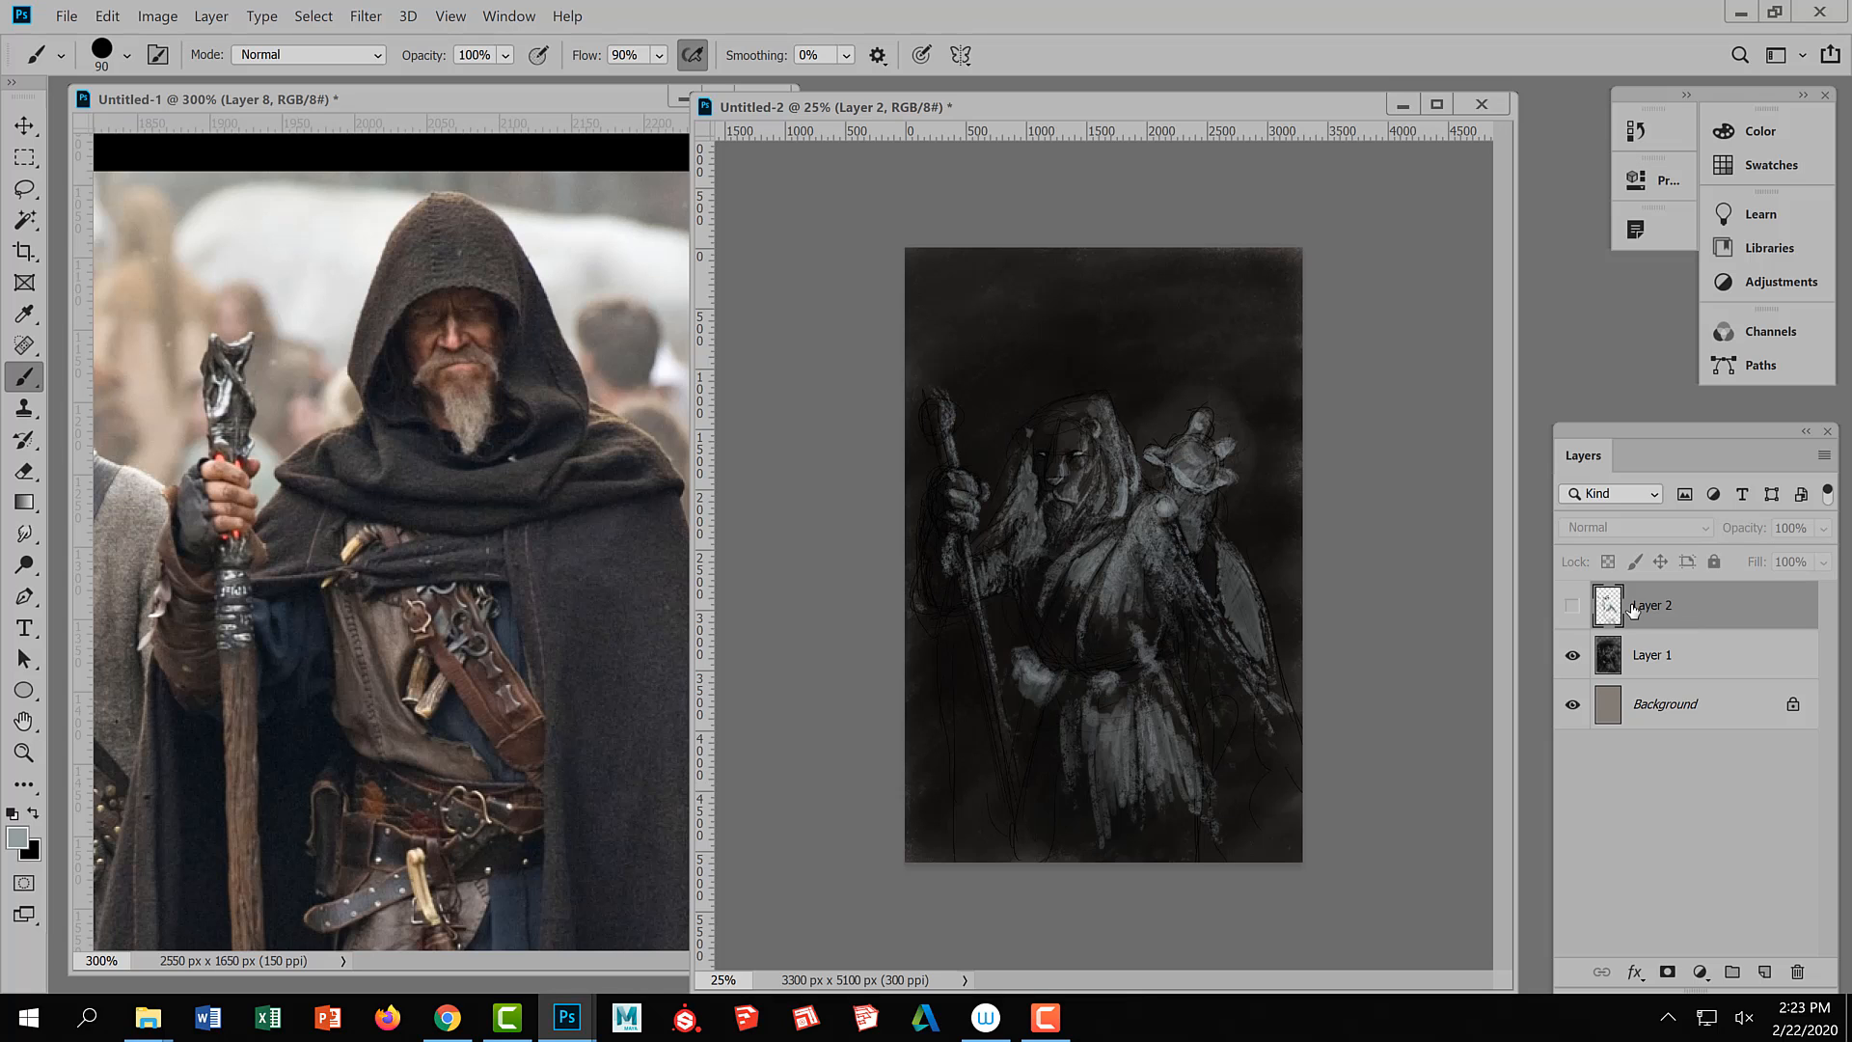
left_click(1573, 604)
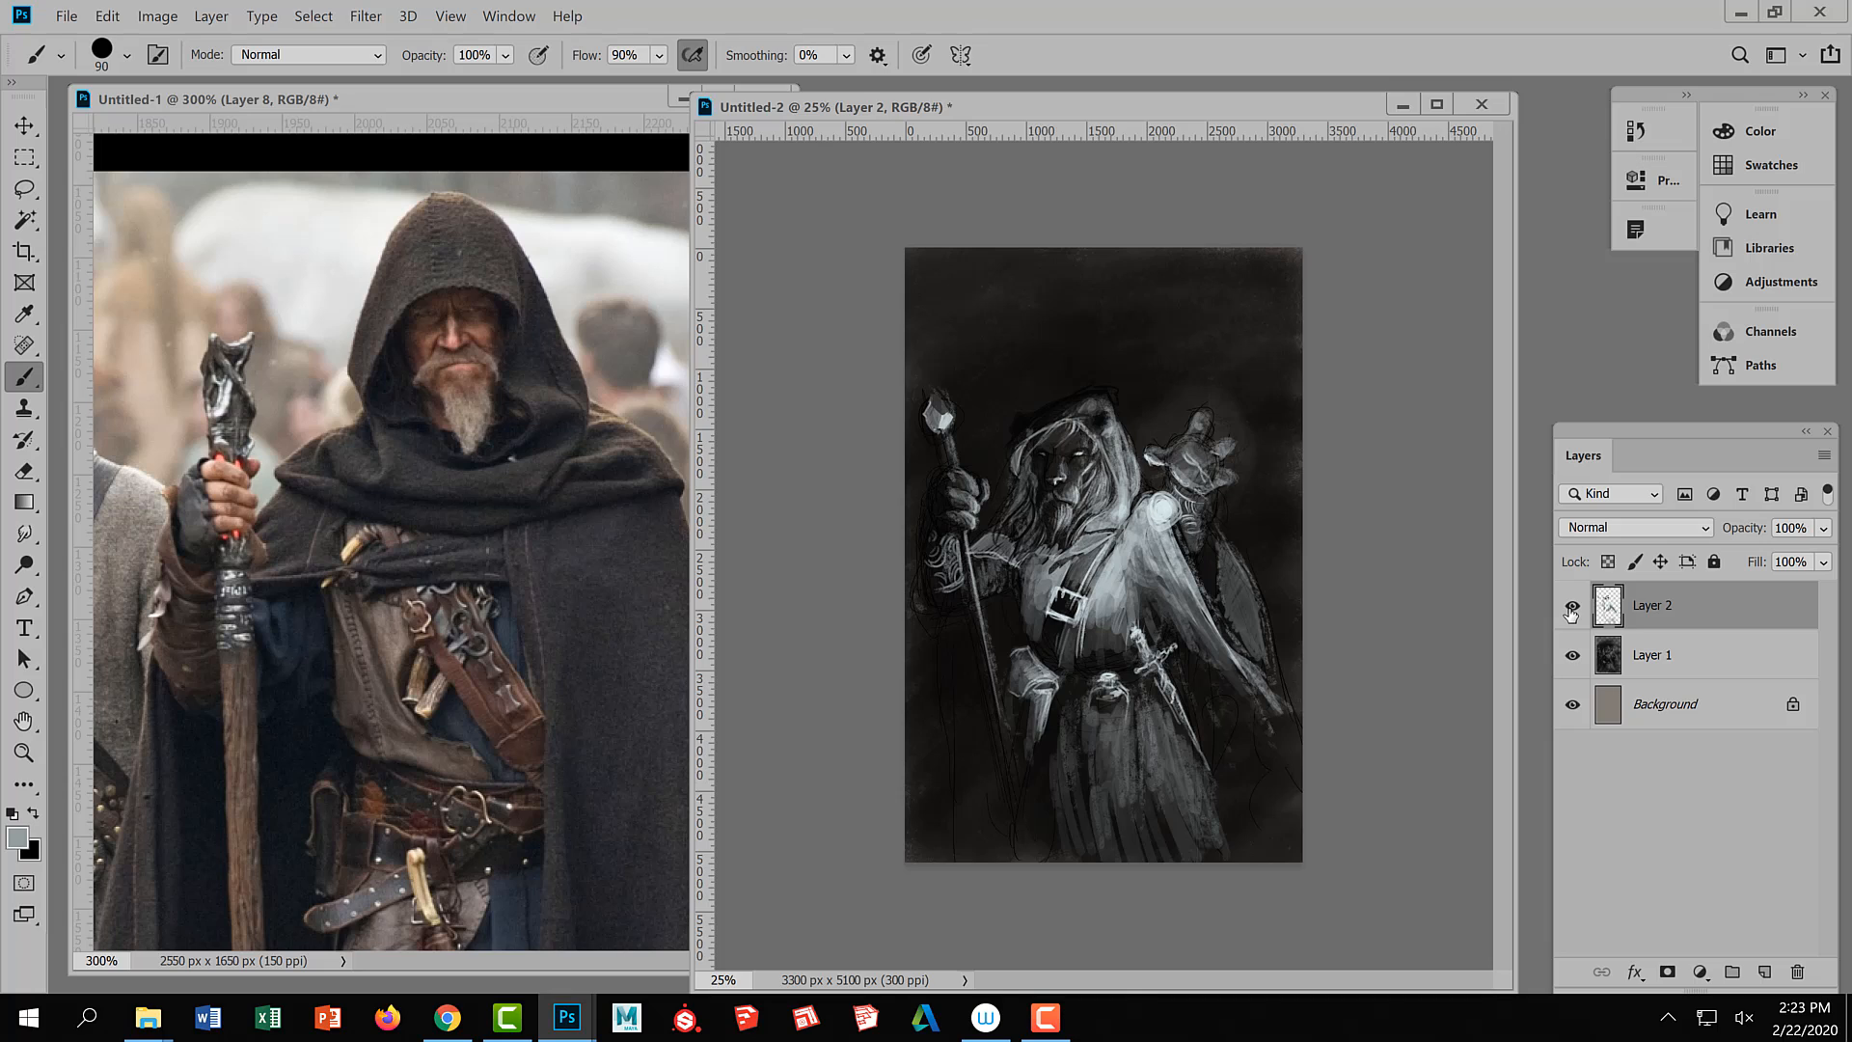
Merge Layer 2 into Layer 1, add a new empty layer and set its blending mode to Multiply
key("ctrl+e")
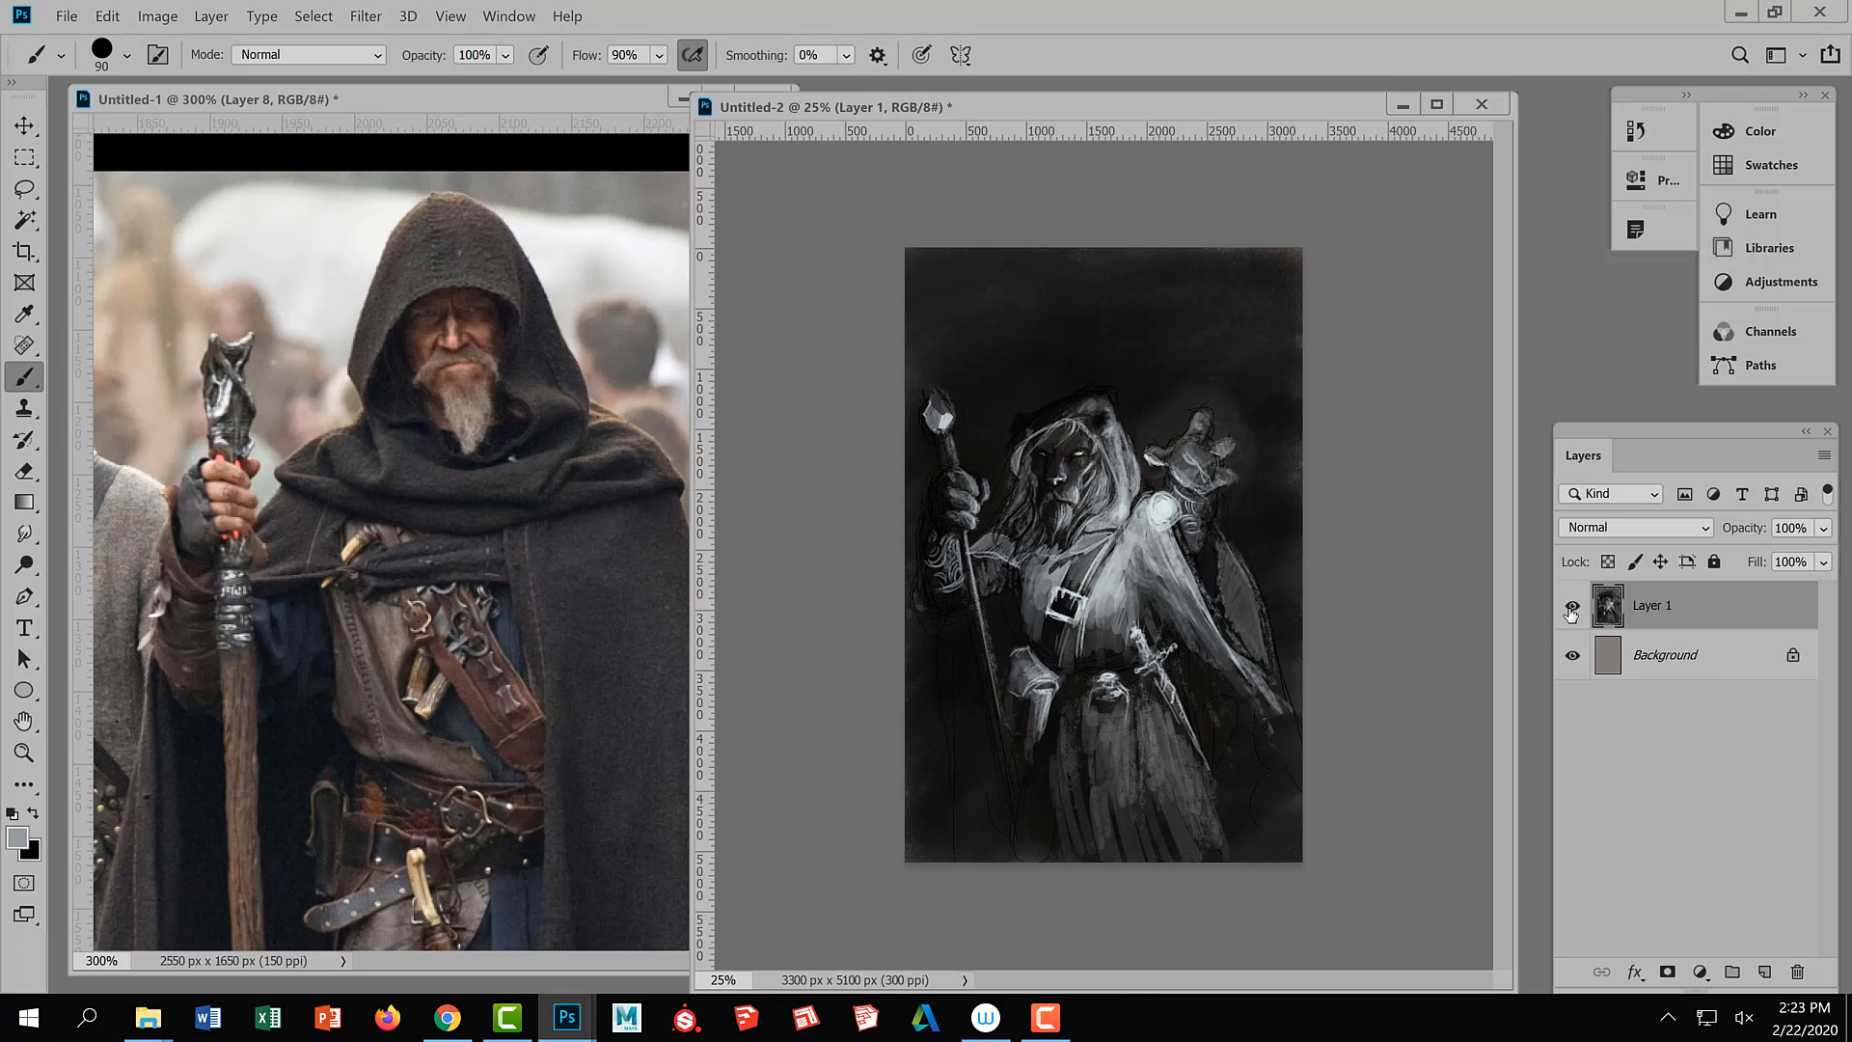
key("ctrl+shift+alt+n")
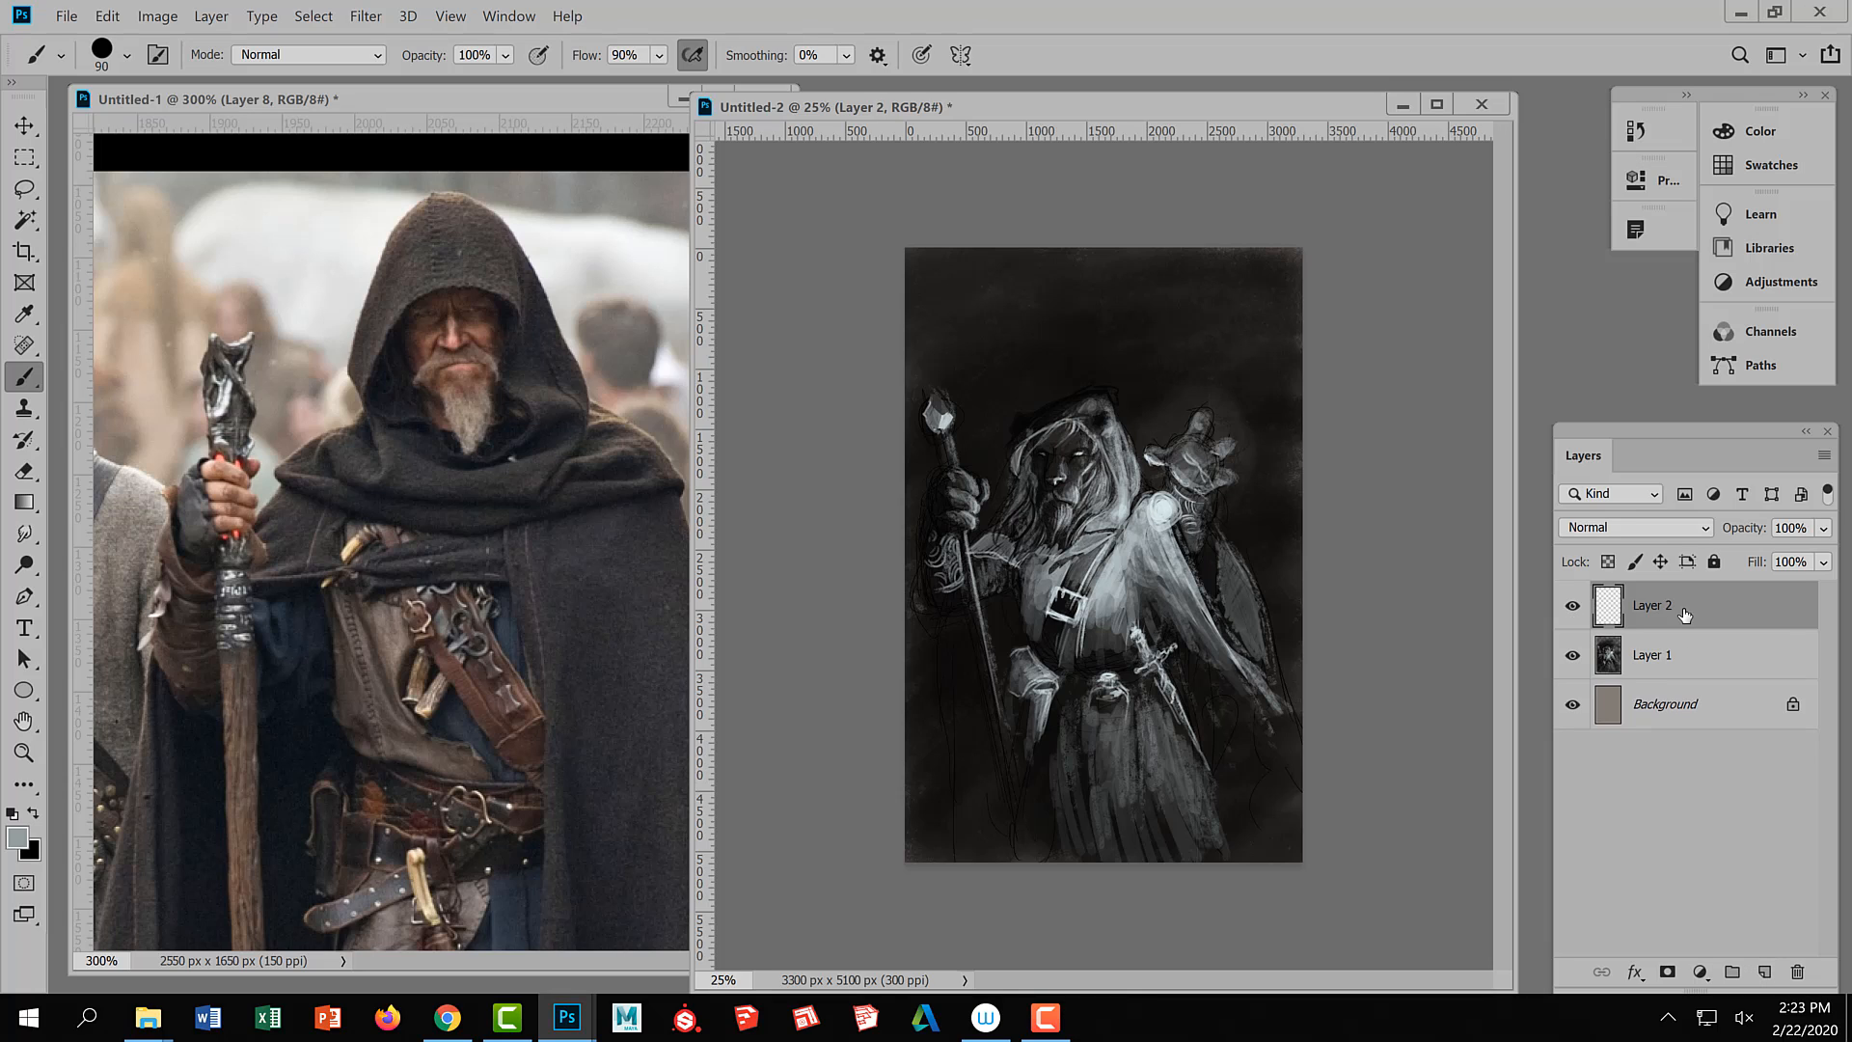
left_click(1637, 526)
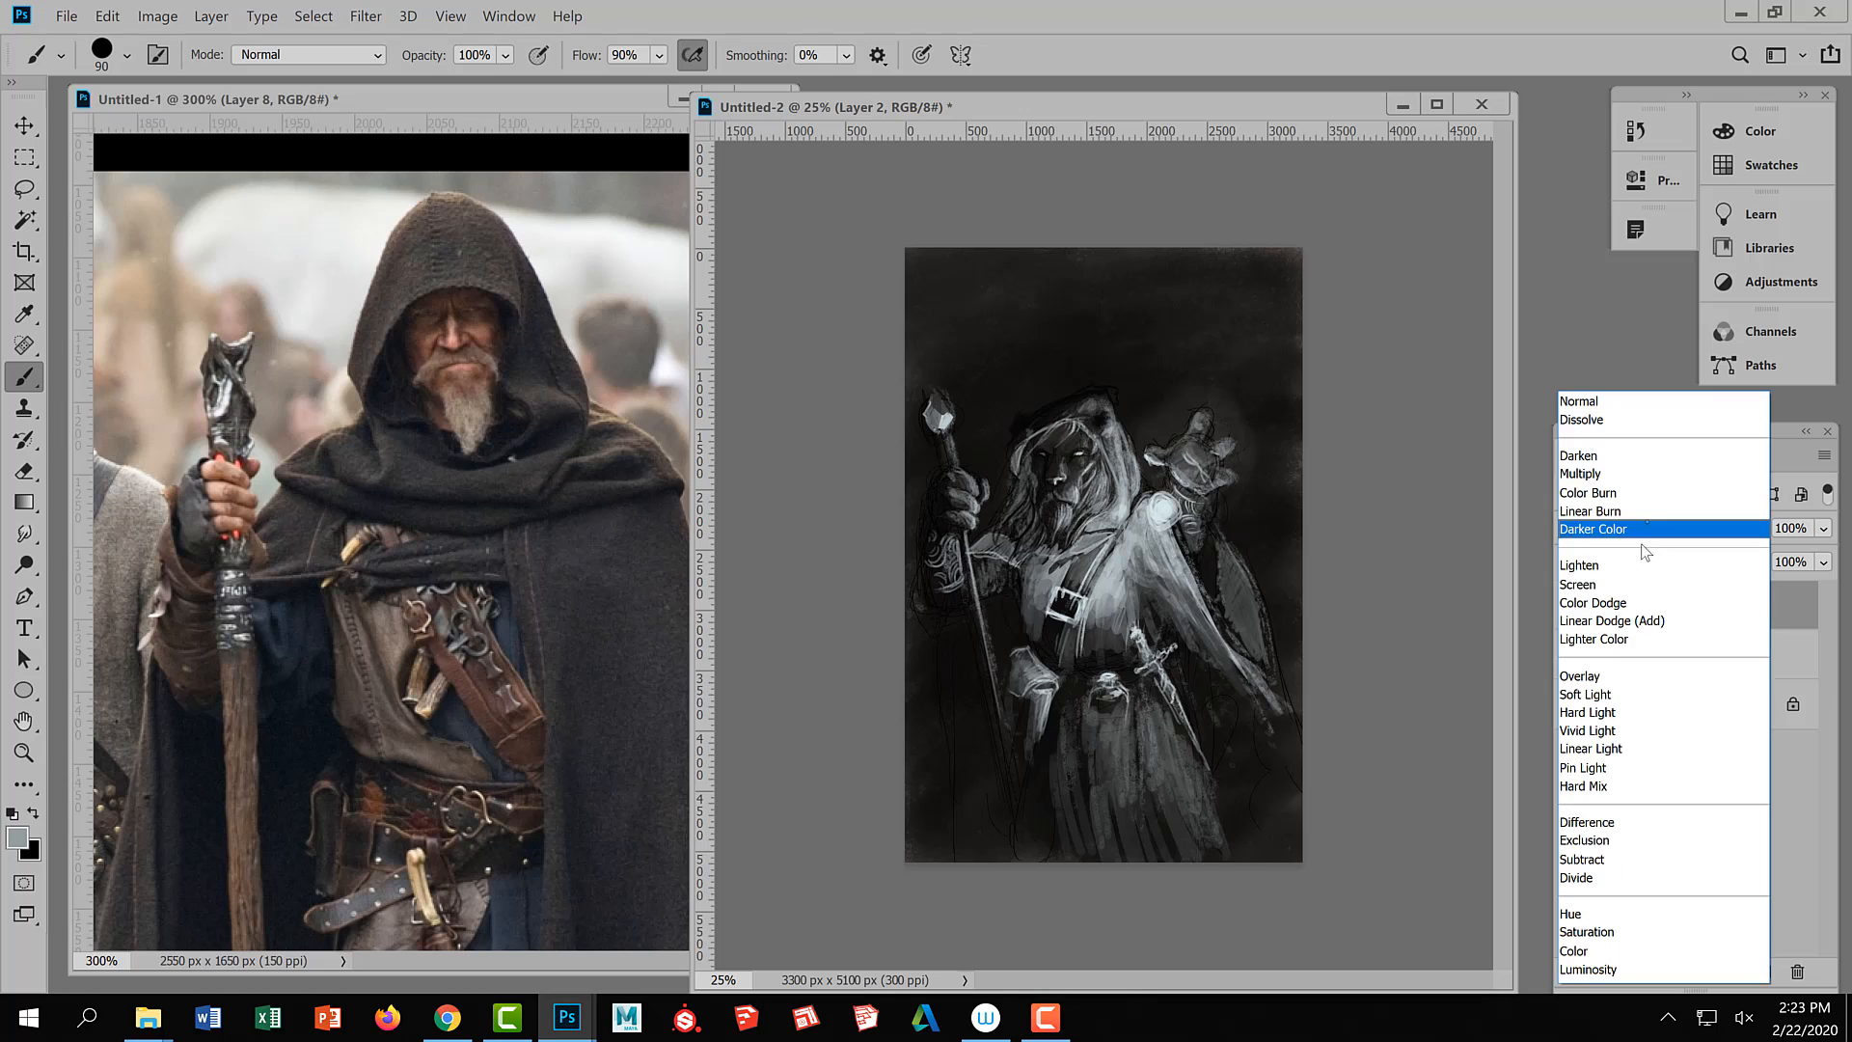
left_click(1595, 472)
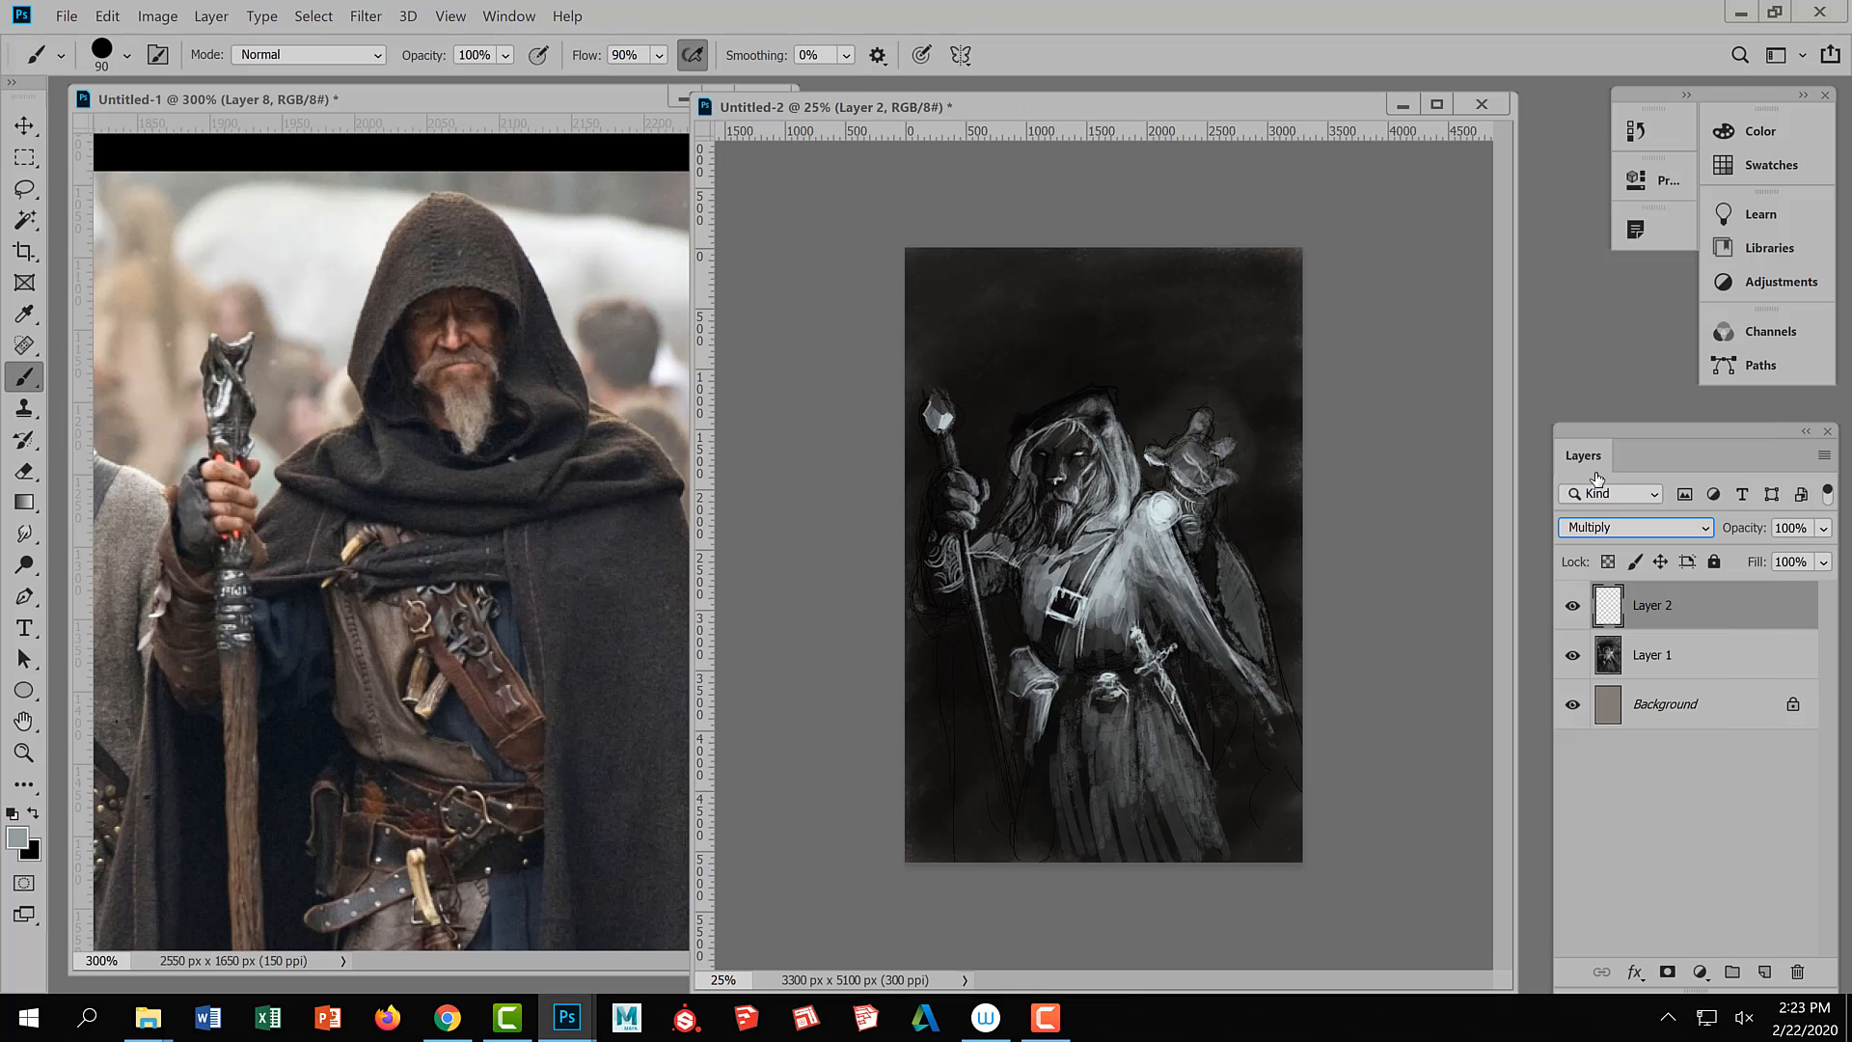
left_click(79, 301)
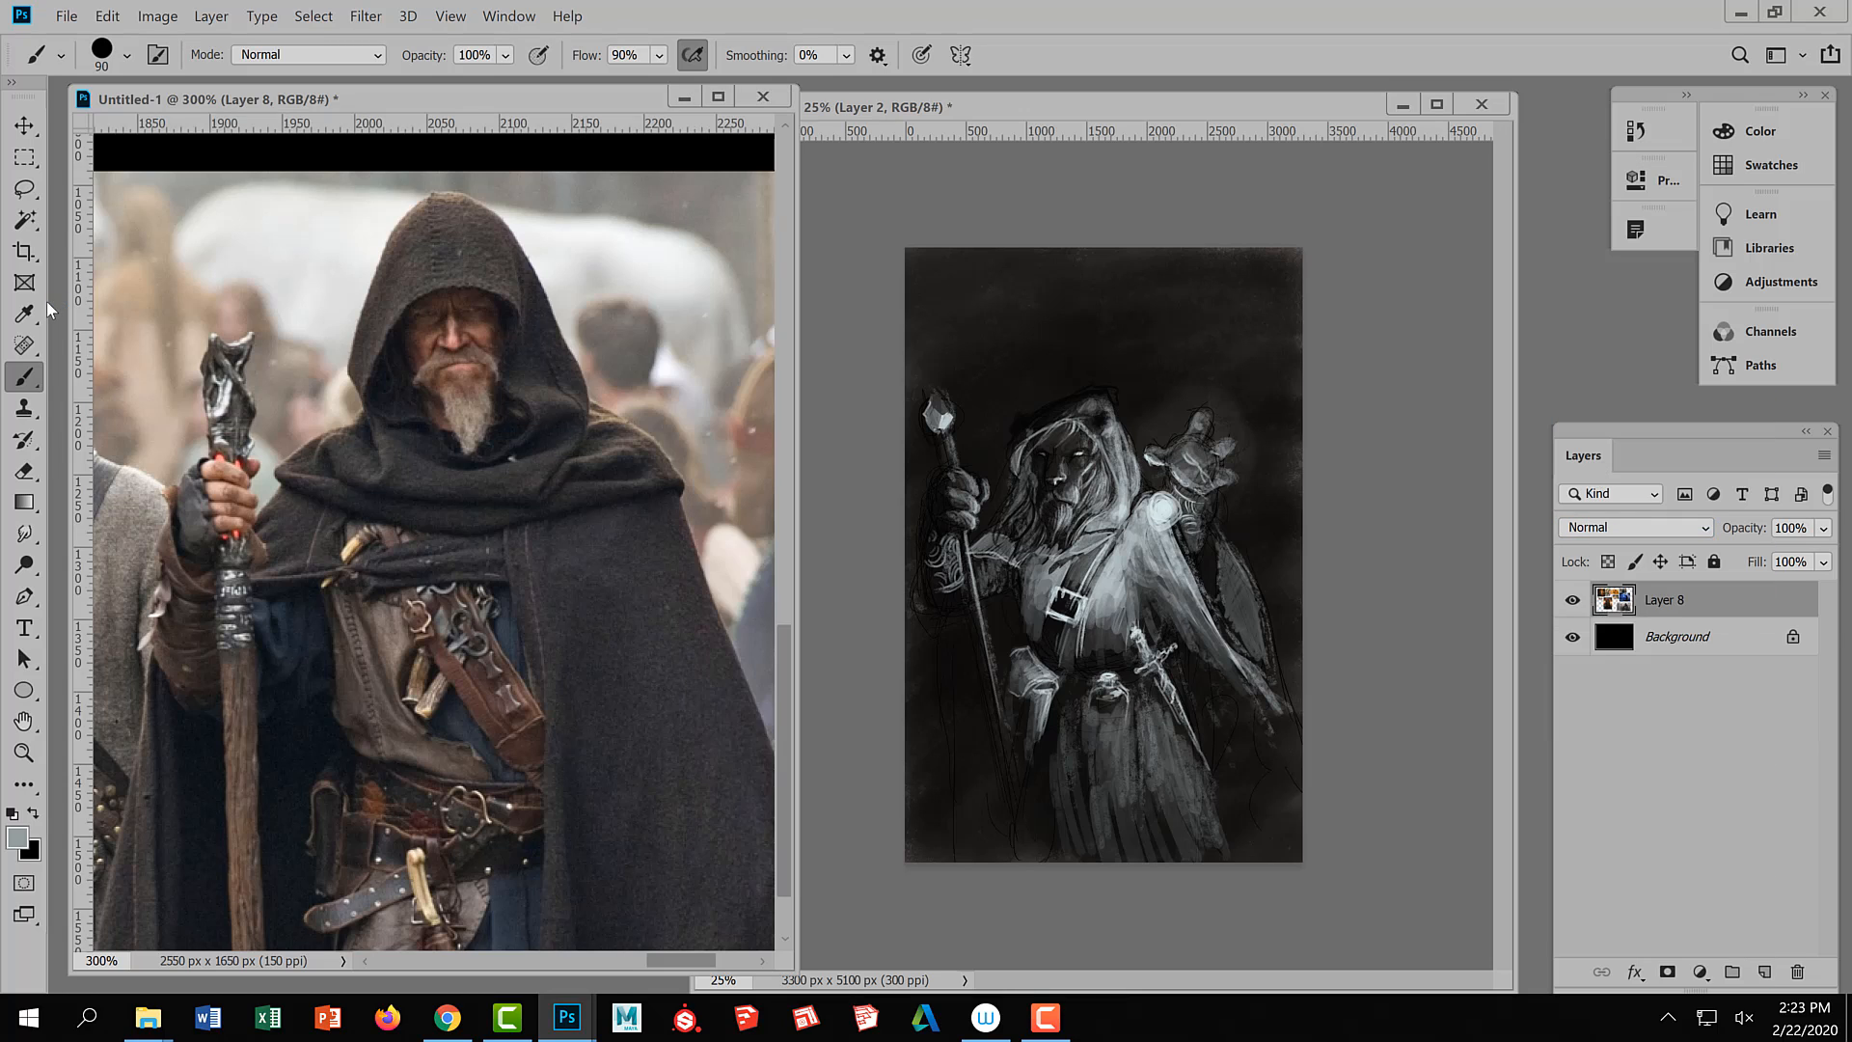
left_click(1367, 286)
key("ctrl+Tab")
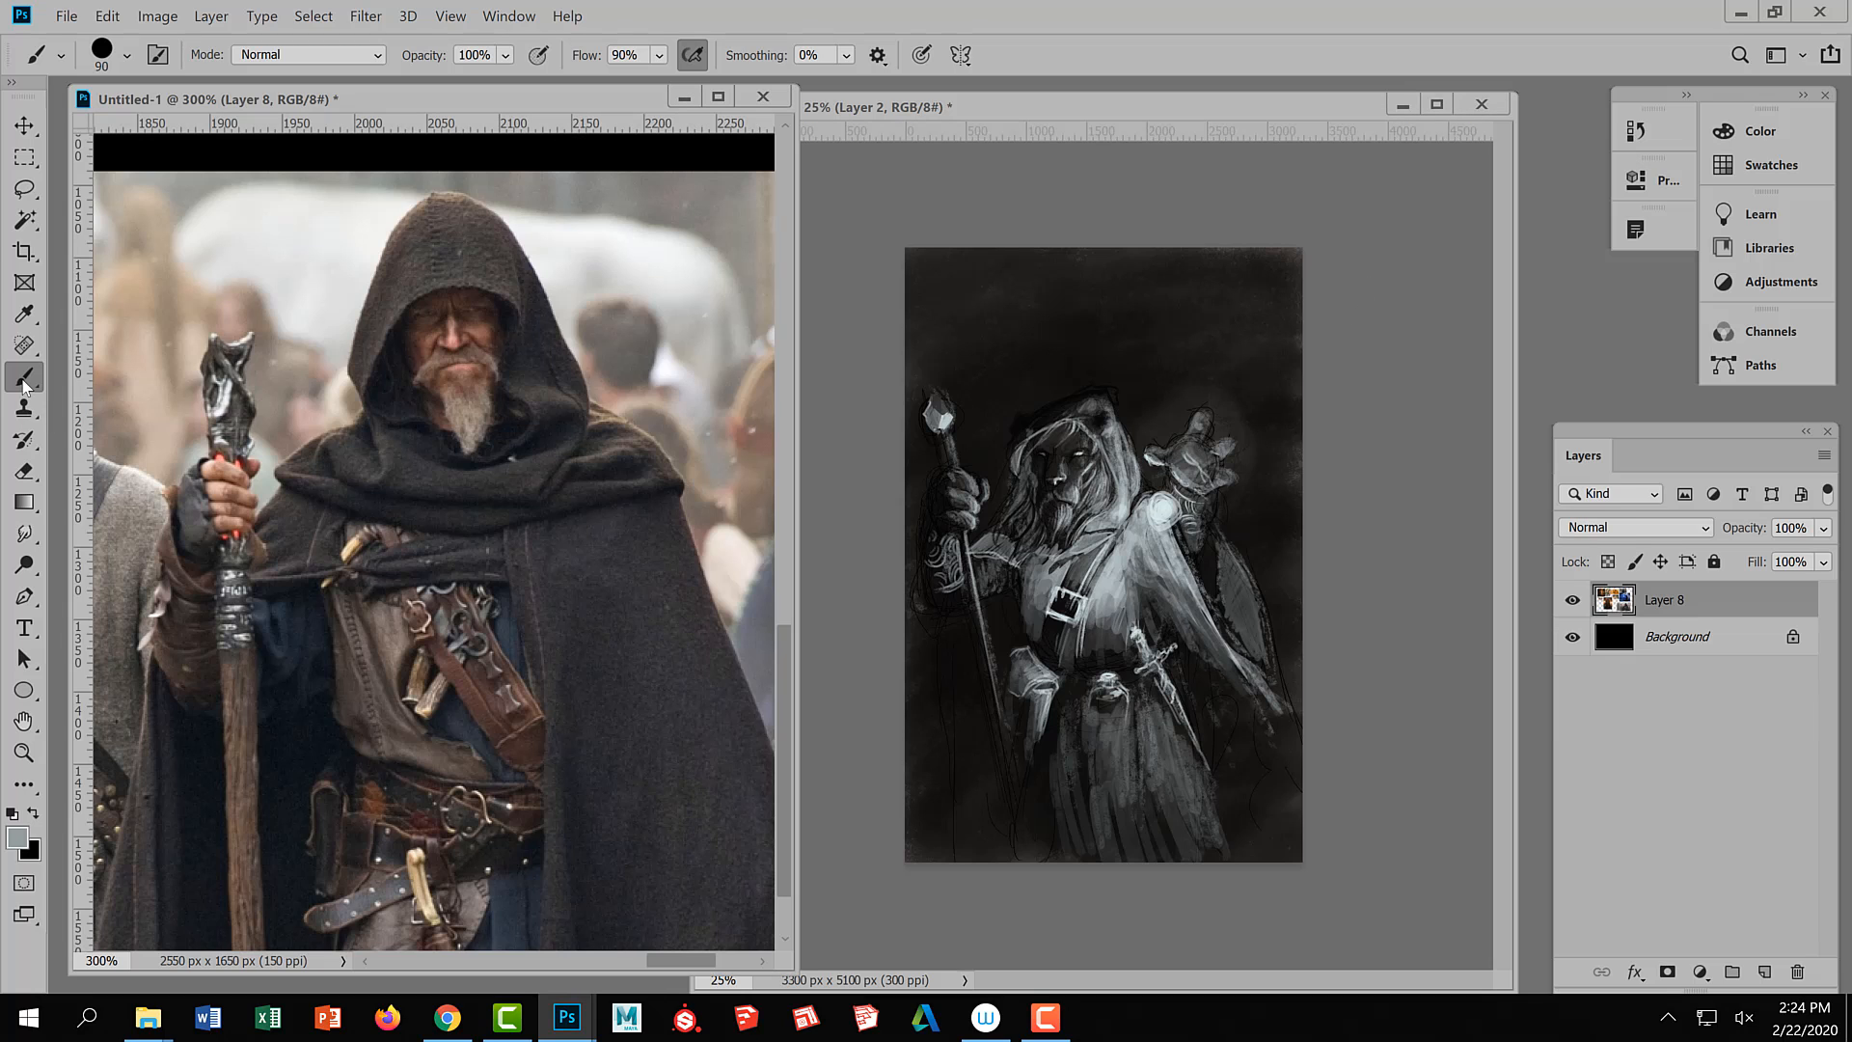
left_click(1140, 188)
key("ctrl+Tab")
Set the foreground colour to blue #4377bd and return to the painting with the Brush tool
left_click(18, 837)
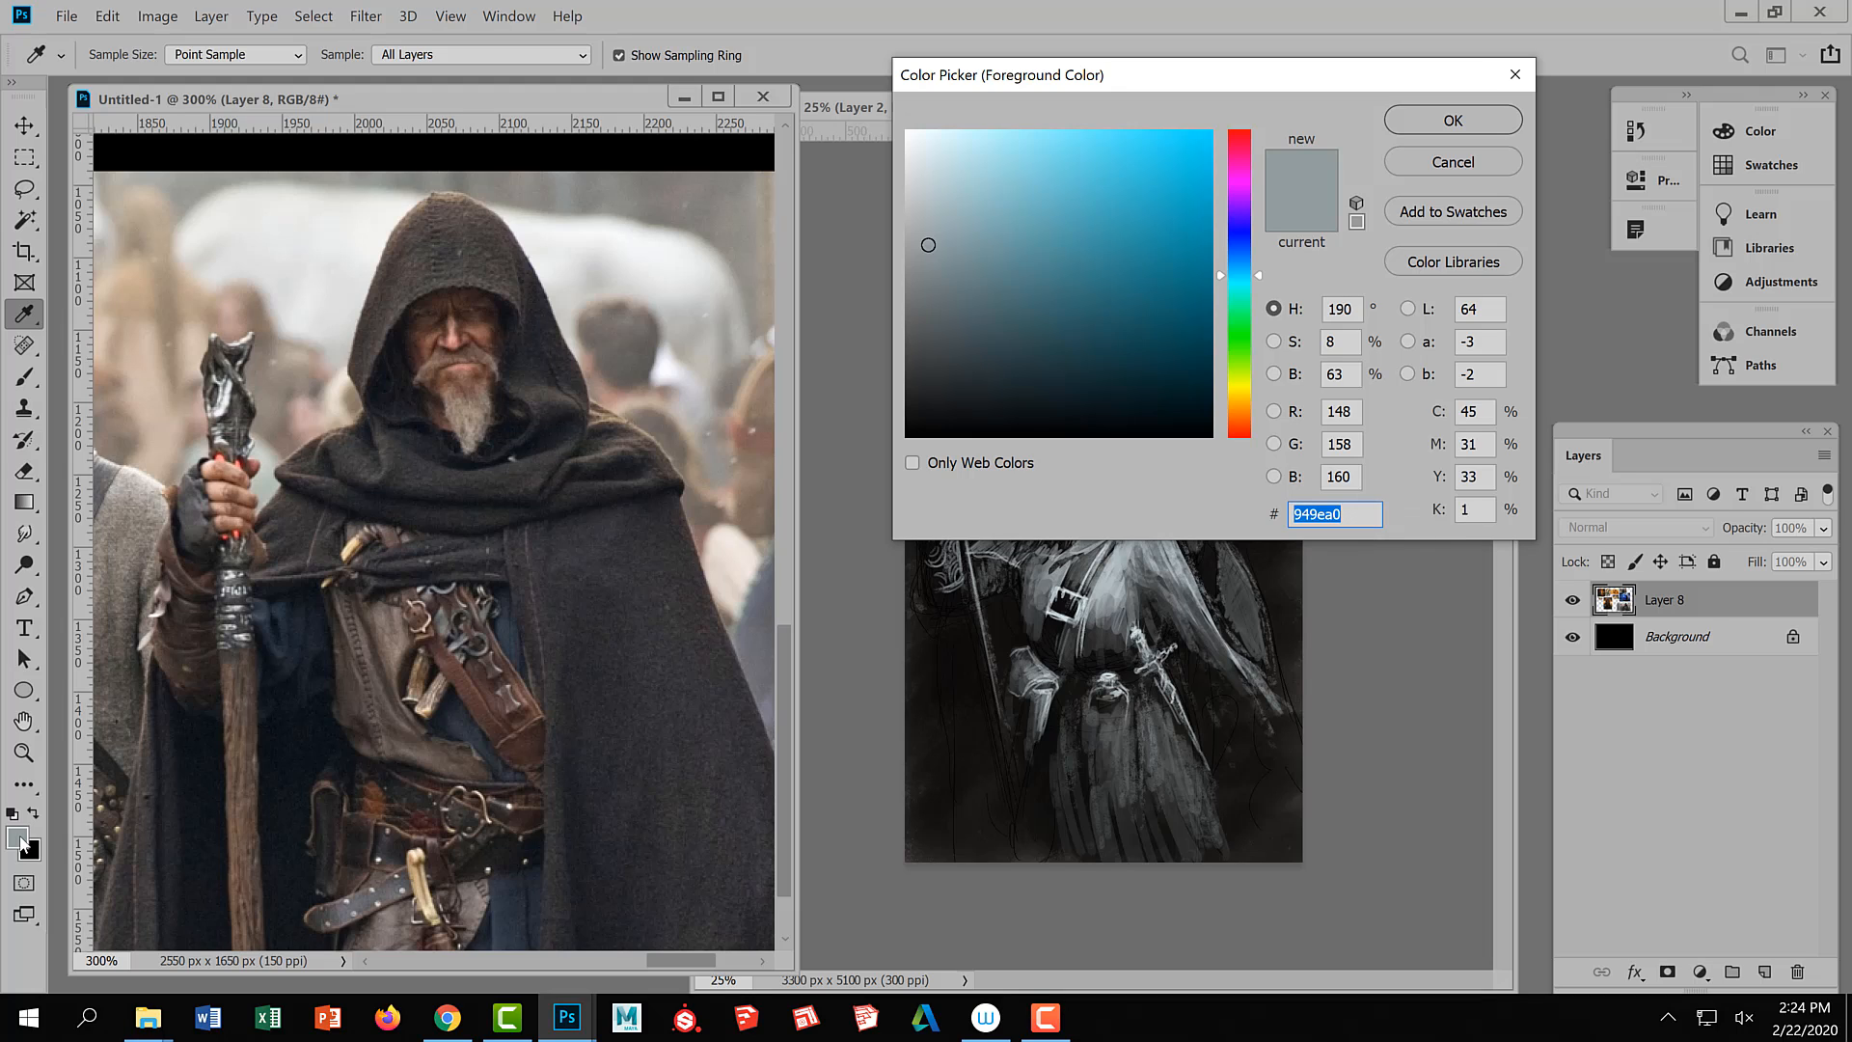
left_click(1240, 412)
left_click(1173, 216)
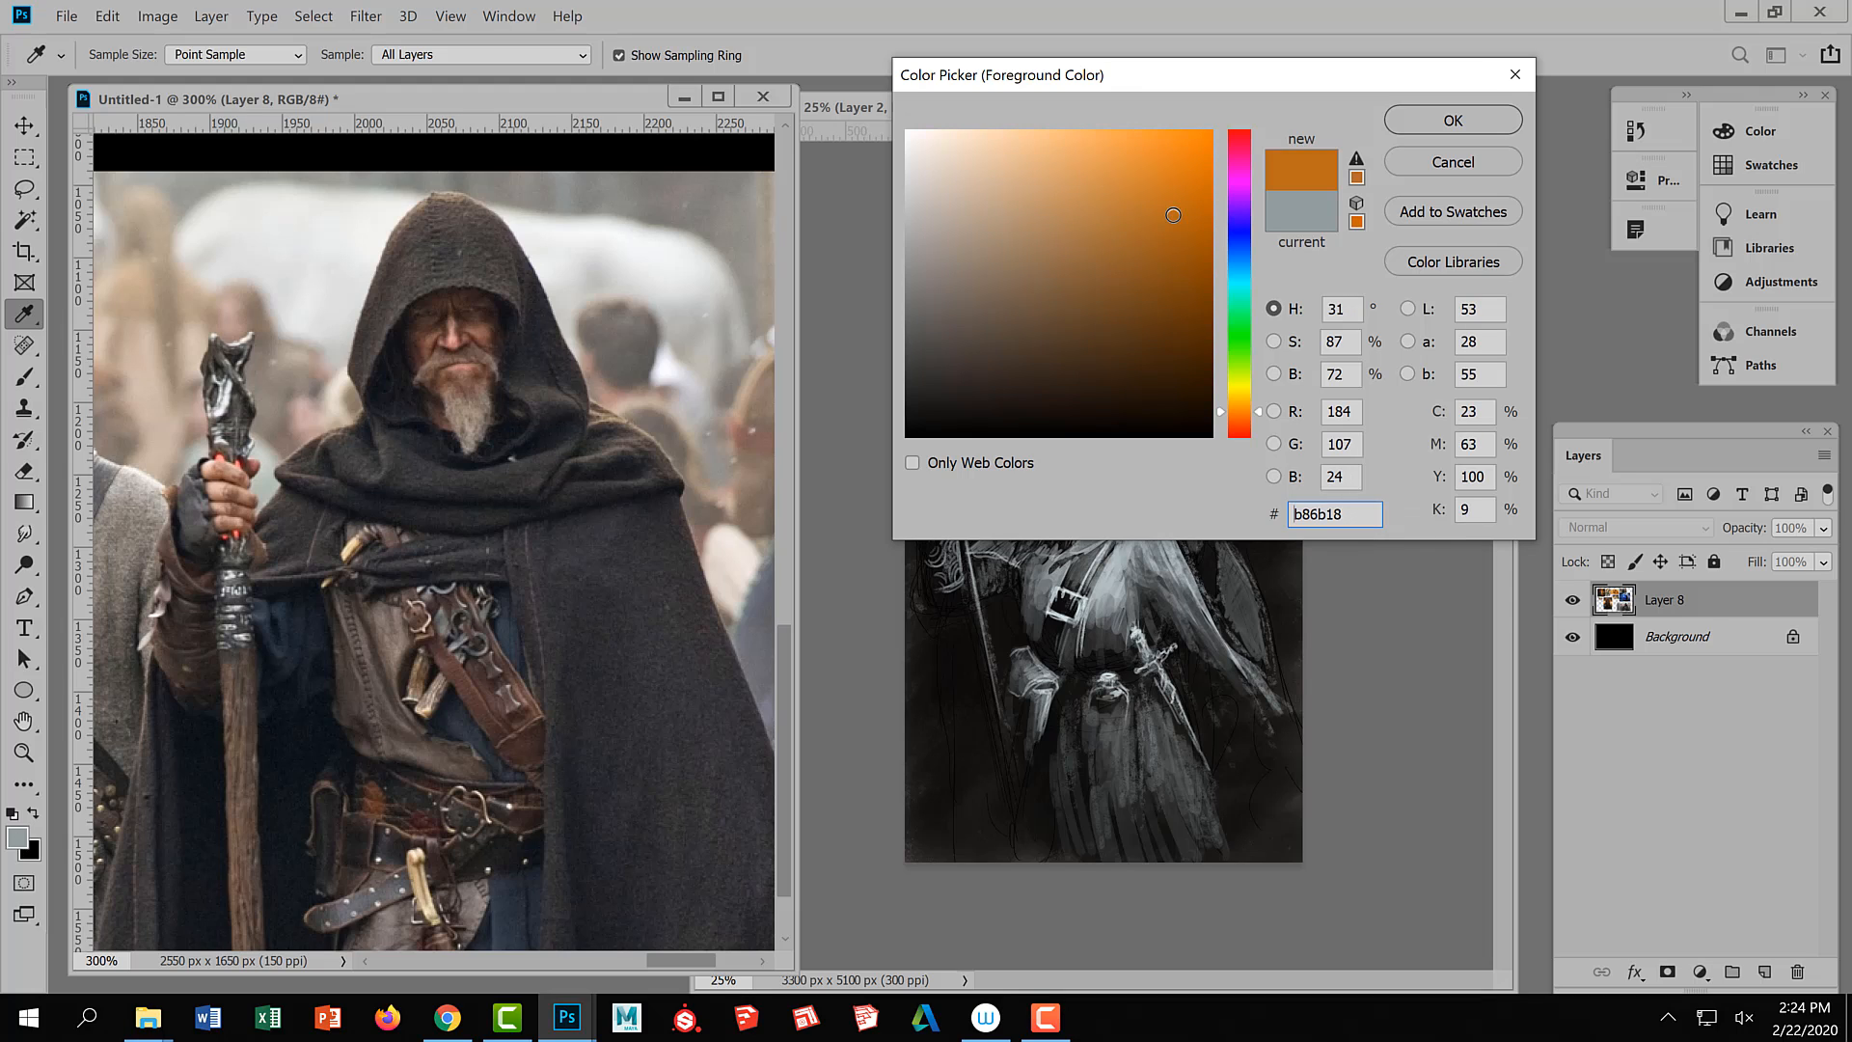
left_click(1155, 204)
left_click(1148, 190)
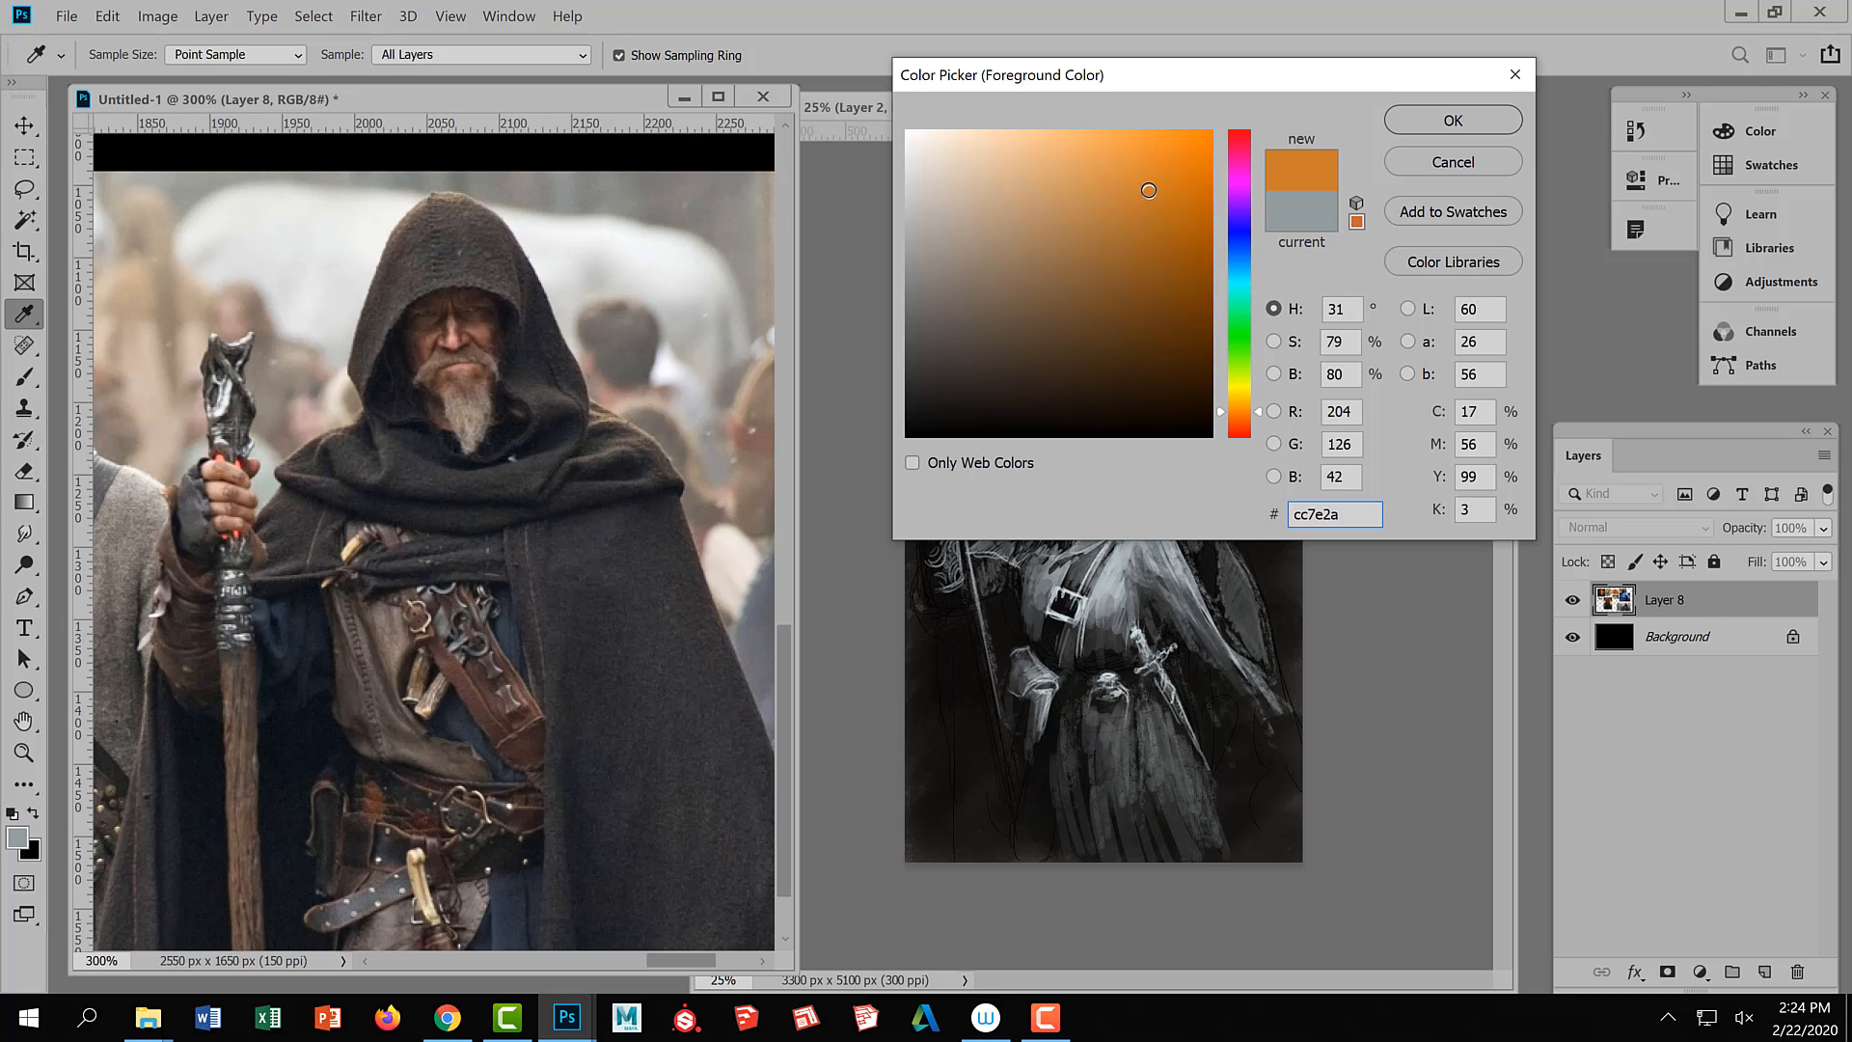
left_click(1238, 274)
left_click(1243, 257)
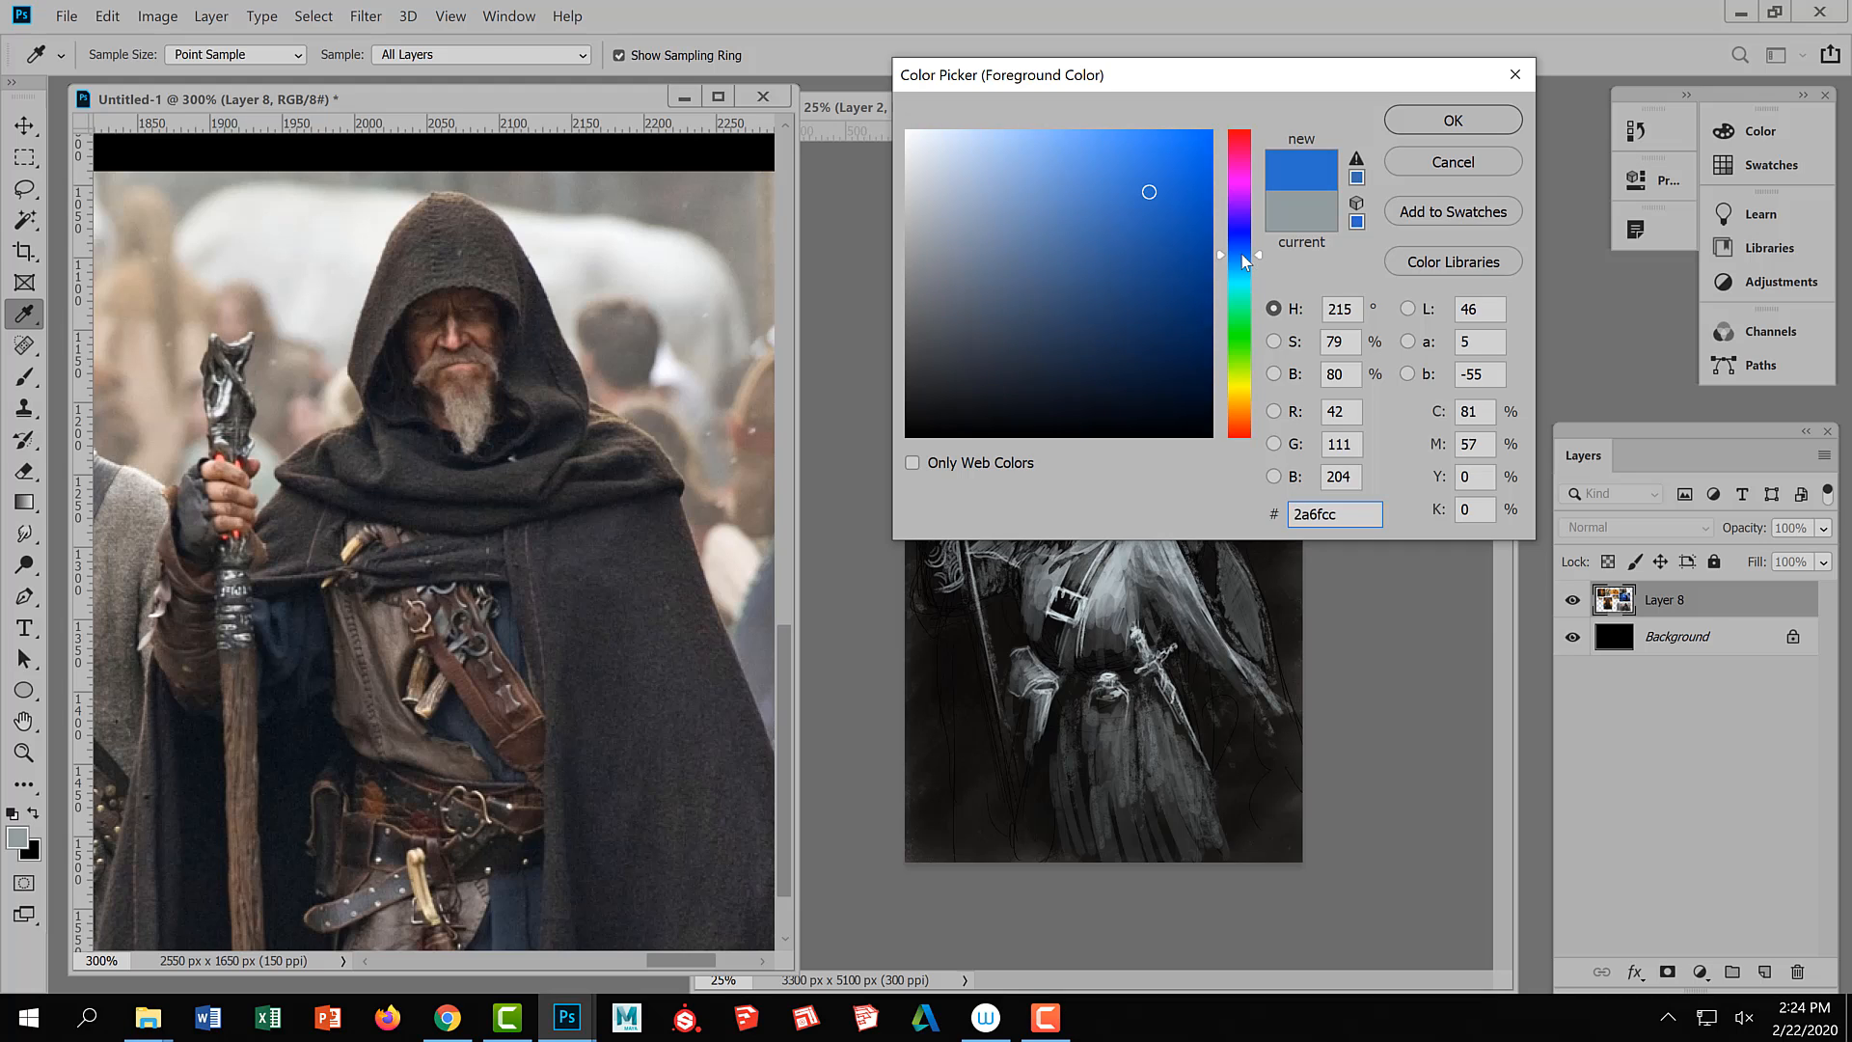
mouse_move(1133, 151)
left_mouse_down()
mouse_move(1111, 246)
mouse_move(1052, 234)
mouse_move(1102, 209)
left_mouse_up()
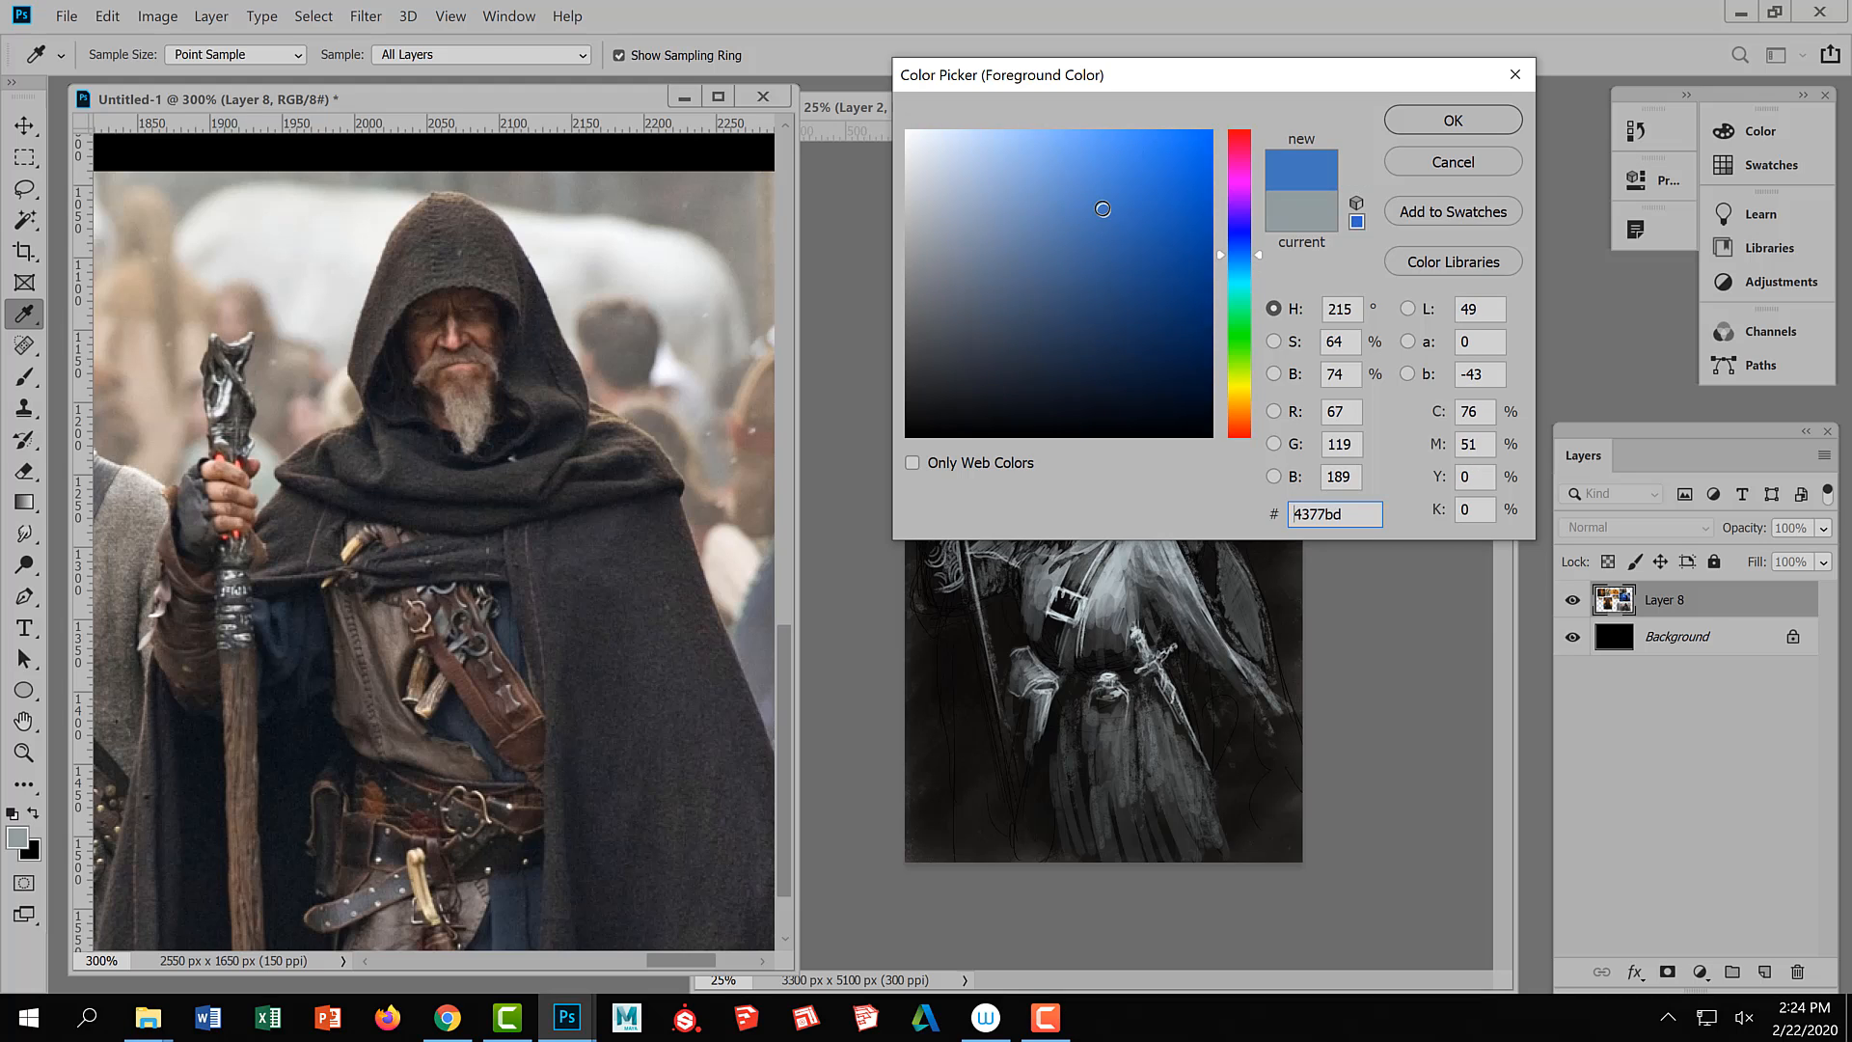
left_click(1466, 124)
key("b")
key("ctrl+Tab")
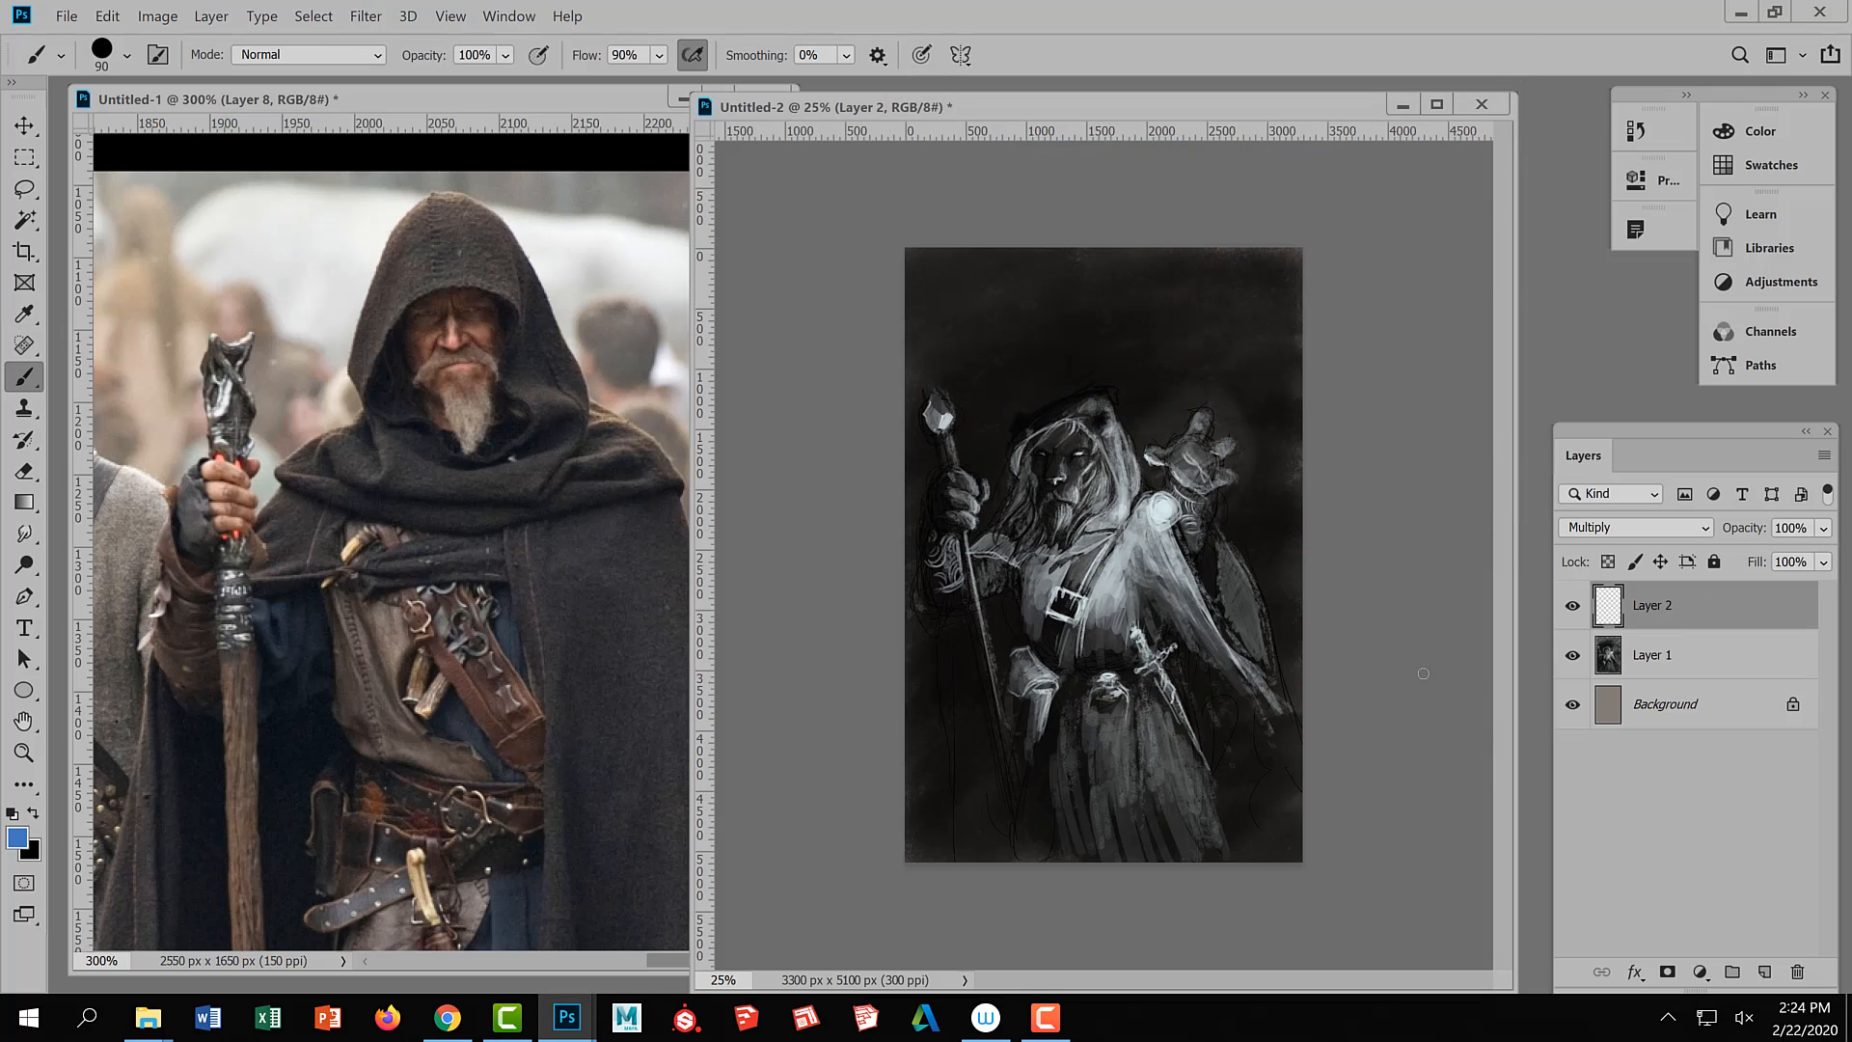
Choose another brush preset from the brush list, at 35 px, for painting on the Multiply layer
key("ctrl+Tab")
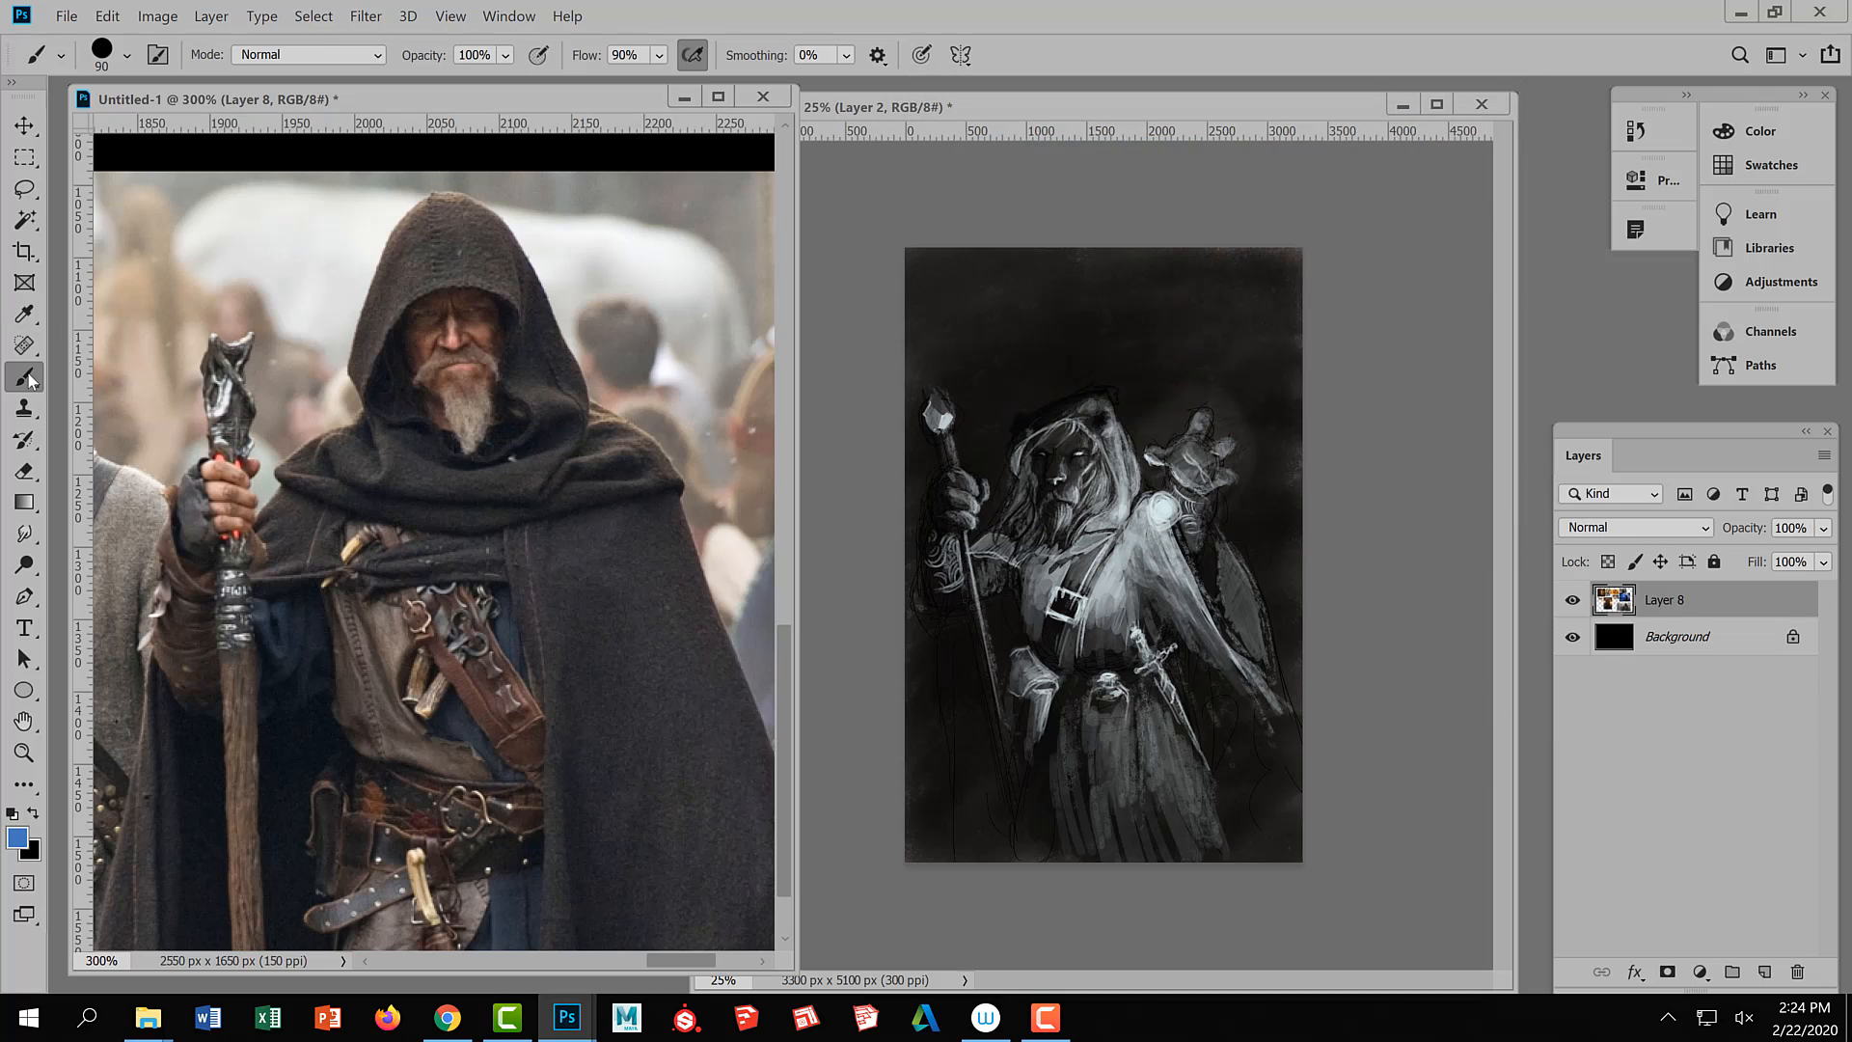
left_click(124, 57)
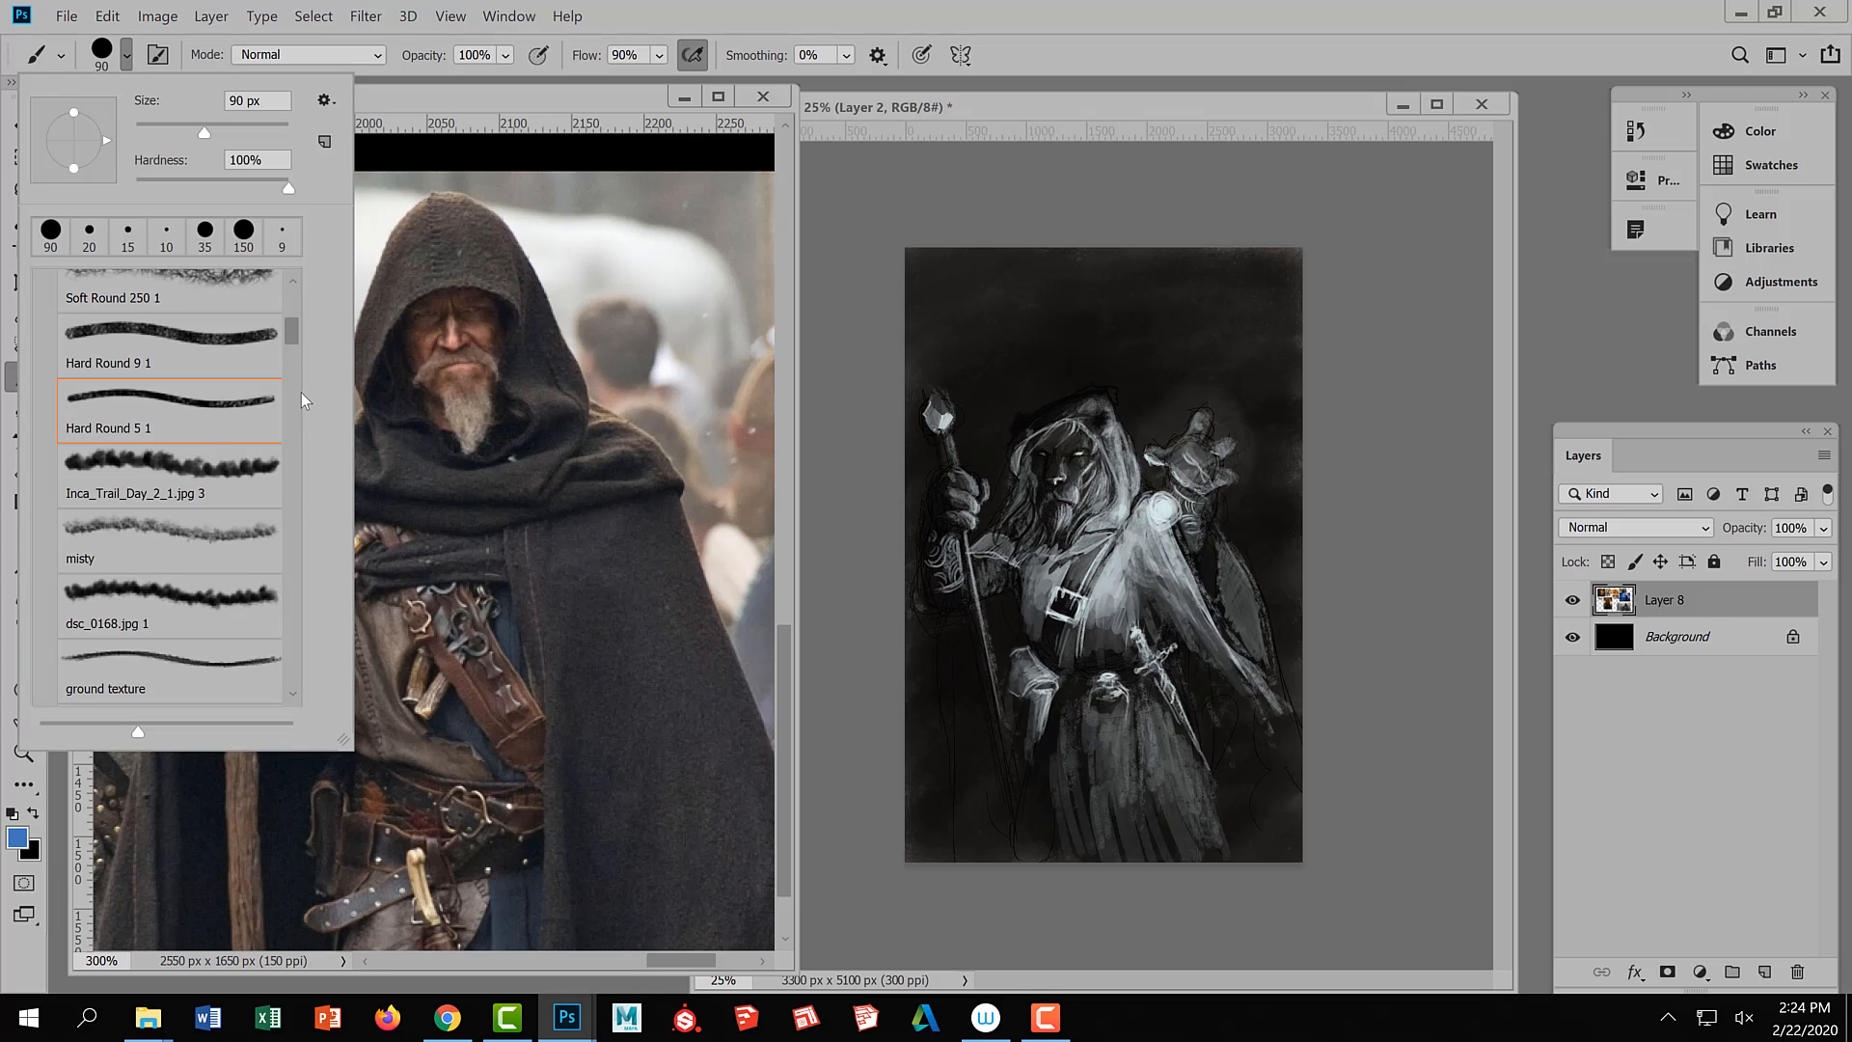
mouse_move(297, 343)
left_mouse_down()
mouse_move(299, 479)
mouse_move(287, 410)
left_mouse_up()
left_click(237, 395)
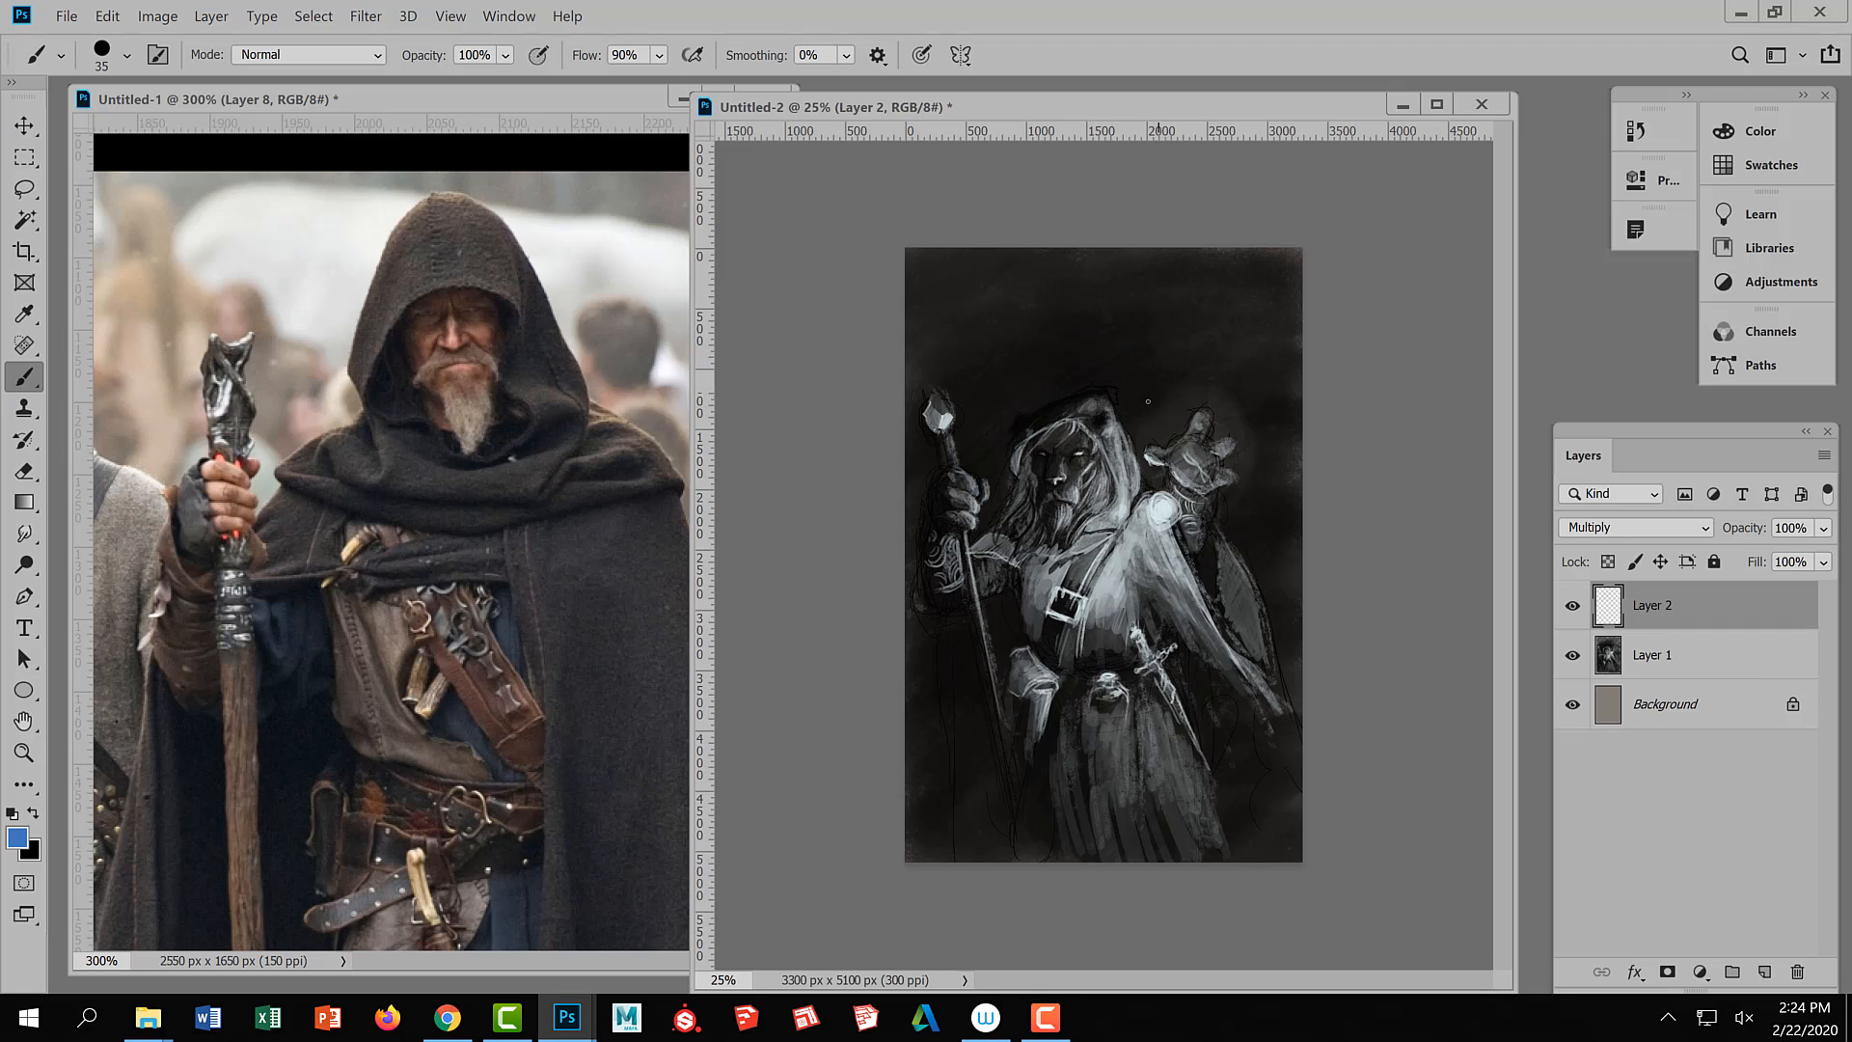
Enlarge the brush to 600 px and paint blue over the whole figure on the Multiply layer
key("bracketright")
key("bracketright")
key("bracketright")
key("bracketright")
key("bracketright")
key("bracketright")
key("bracketright")
key("bracketright")
key("bracketright")
key("bracketright")
key("bracketright")
key("bracketright")
key("bracketright")
key("bracketright")
key("bracketright")
key("bracketright")
key("bracketright")
mouse_move(1161, 455)
left_mouse_down()
mouse_move(1004, 579)
mouse_move(1013, 523)
left_mouse_up()
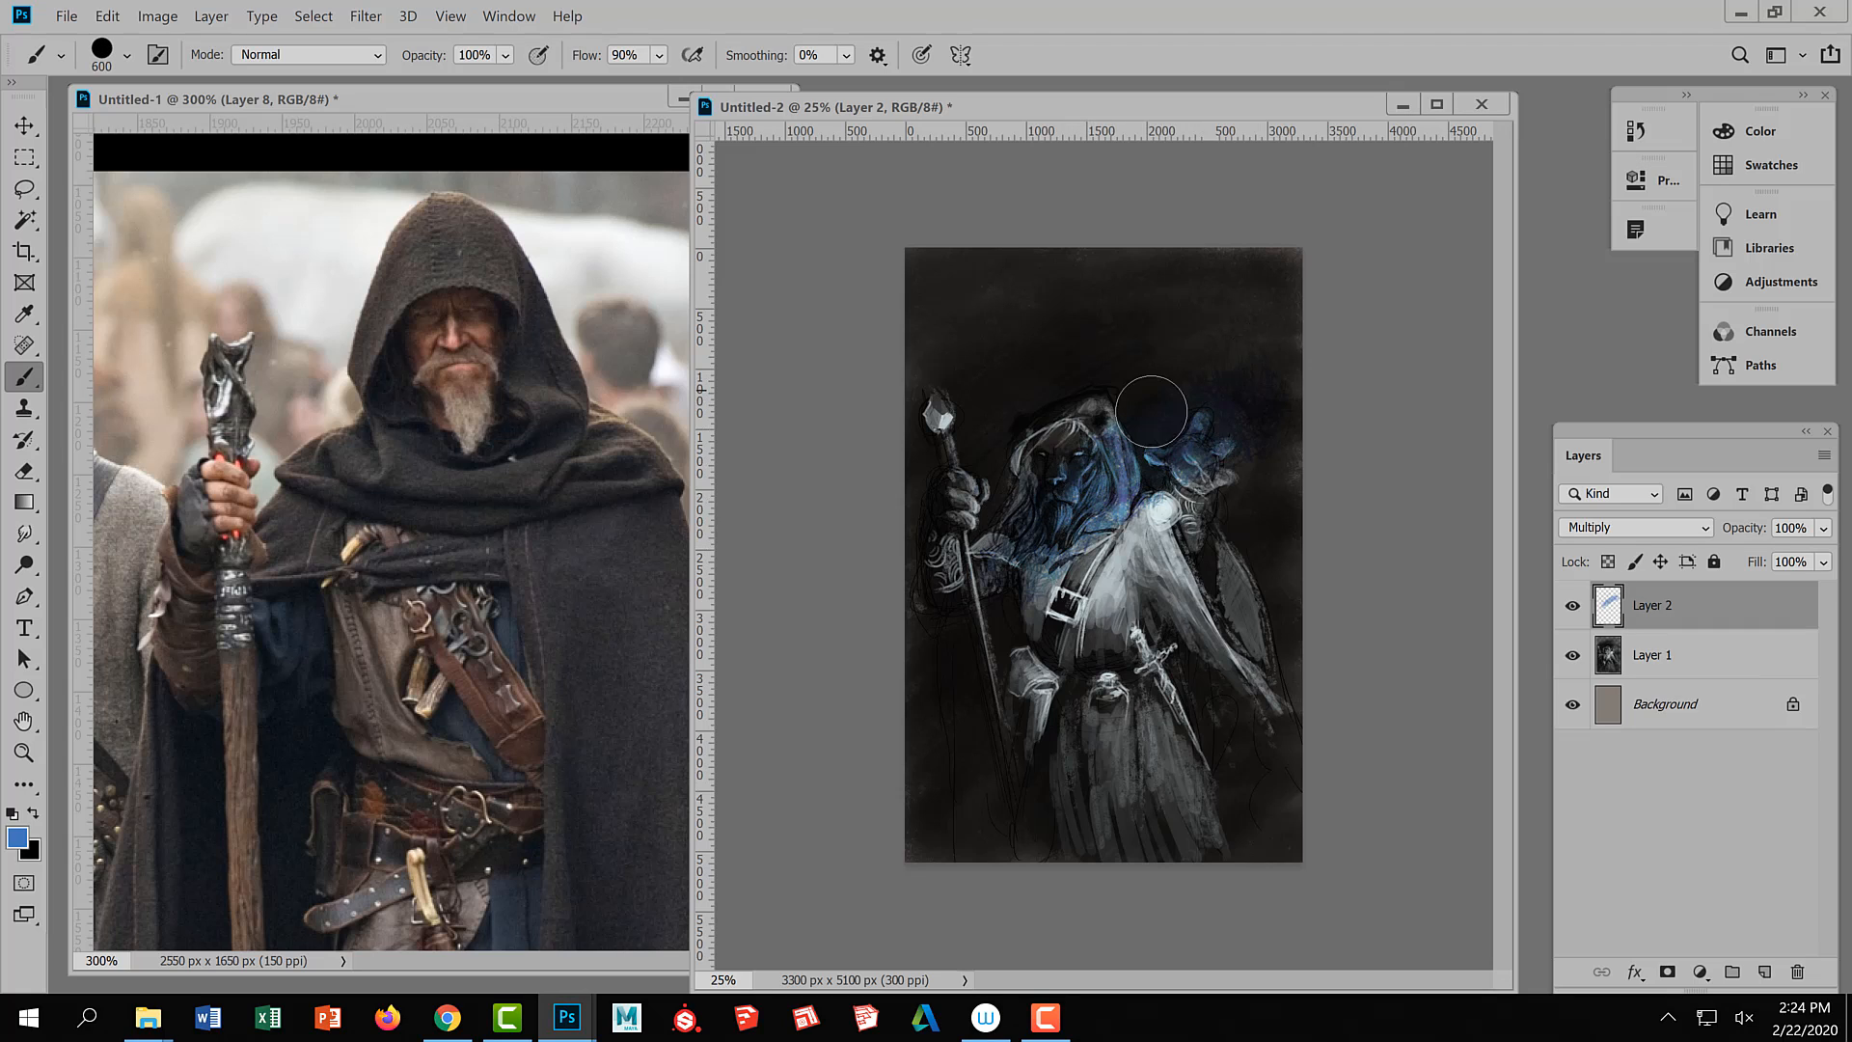
mouse_move(1150, 412)
left_mouse_down()
mouse_move(1162, 295)
mouse_move(1138, 270)
mouse_move(1060, 261)
mouse_move(1150, 388)
mouse_move(1189, 521)
mouse_move(1211, 550)
mouse_move(1245, 545)
mouse_move(1206, 496)
mouse_move(1192, 614)
mouse_move(1231, 685)
mouse_move(1217, 750)
mouse_move(1128, 866)
mouse_move(1158, 916)
mouse_move(1086, 836)
mouse_move(908, 707)
mouse_move(950, 506)
mouse_move(897, 573)
mouse_move(979, 815)
left_mouse_up()
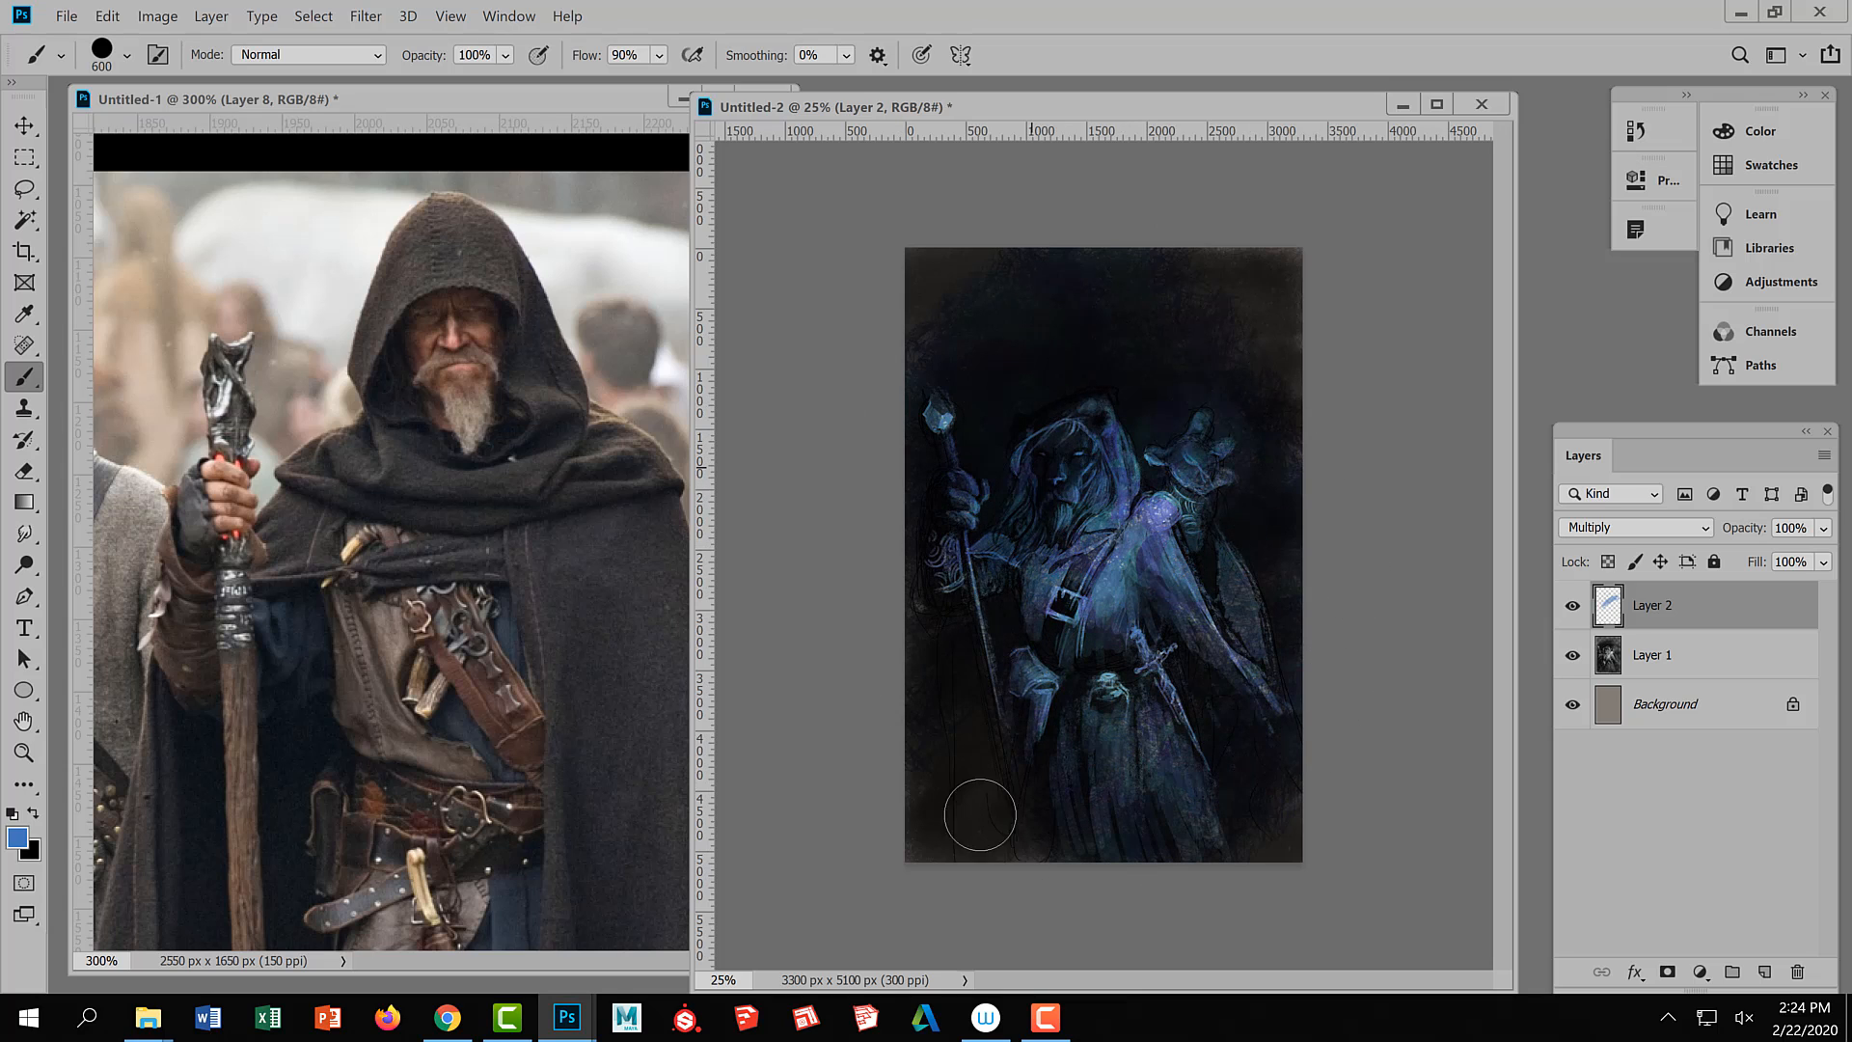
Choose another brush preset at 50 px, return to the painting and sample a blue from the chest
key("ctrl+Tab")
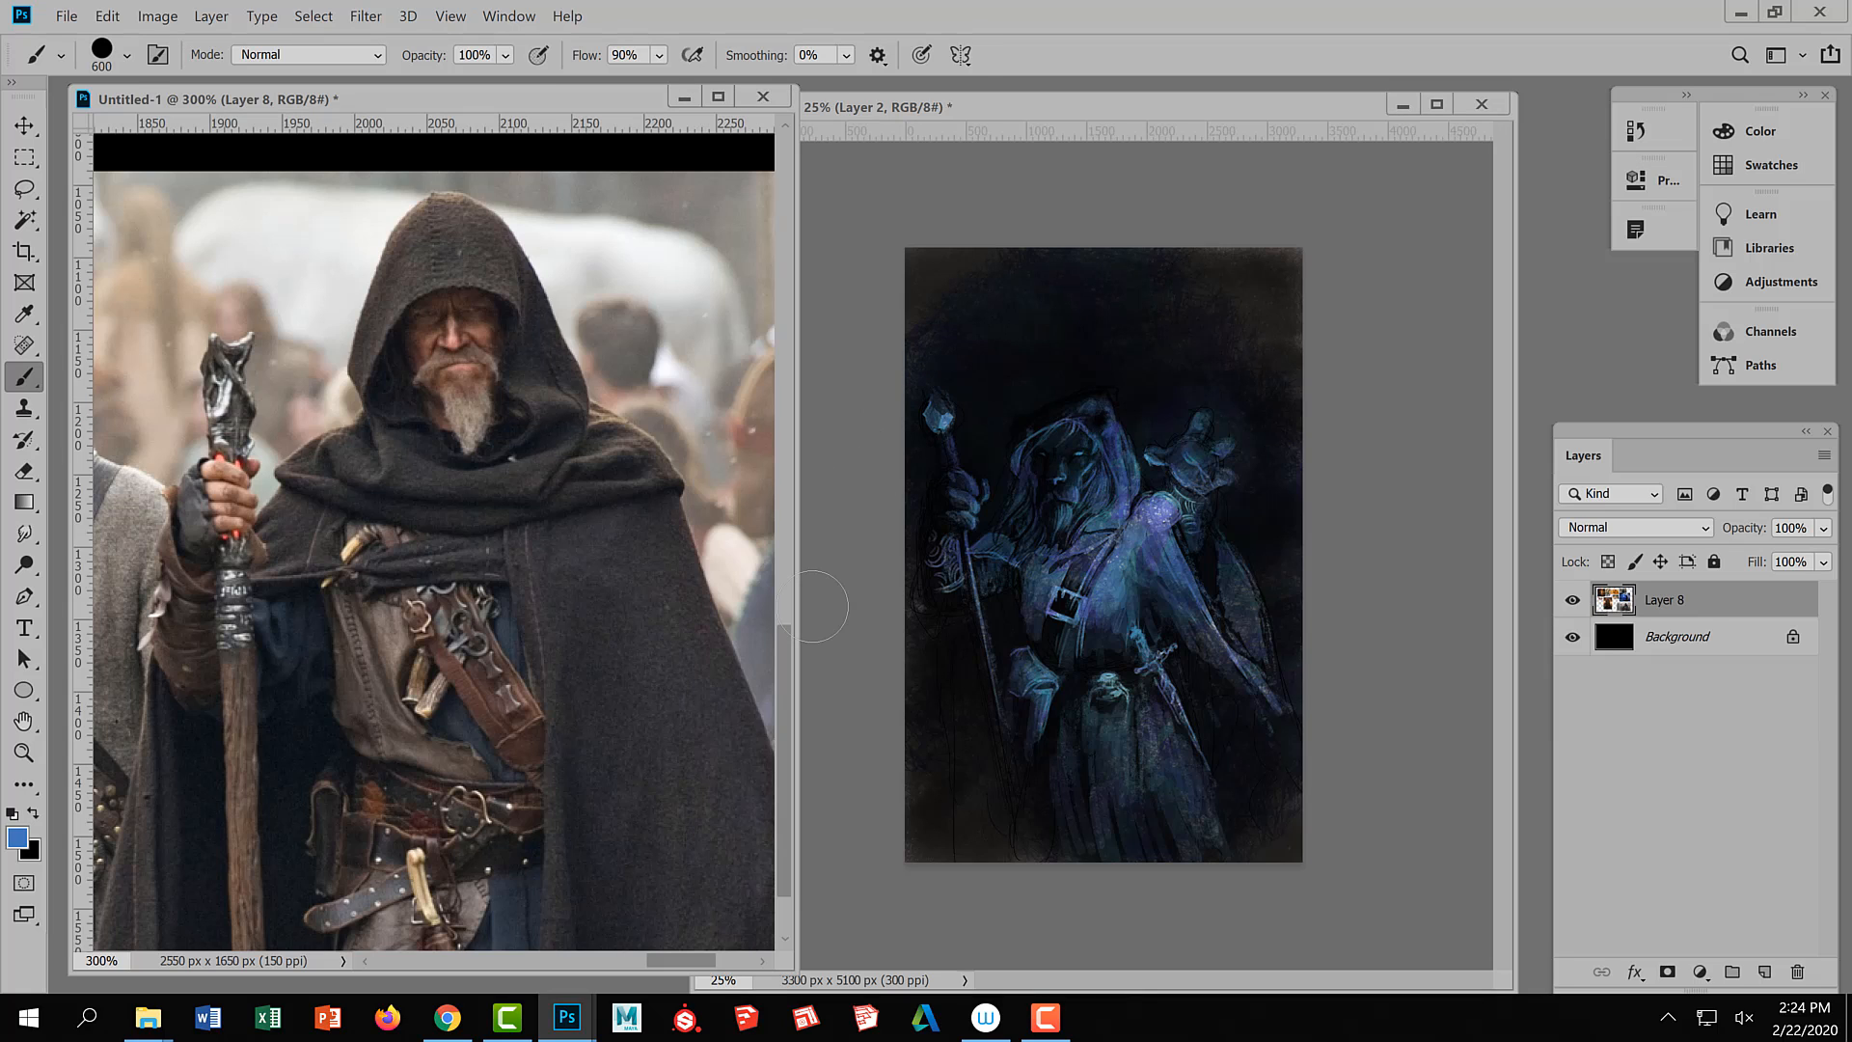
left_click(127, 56)
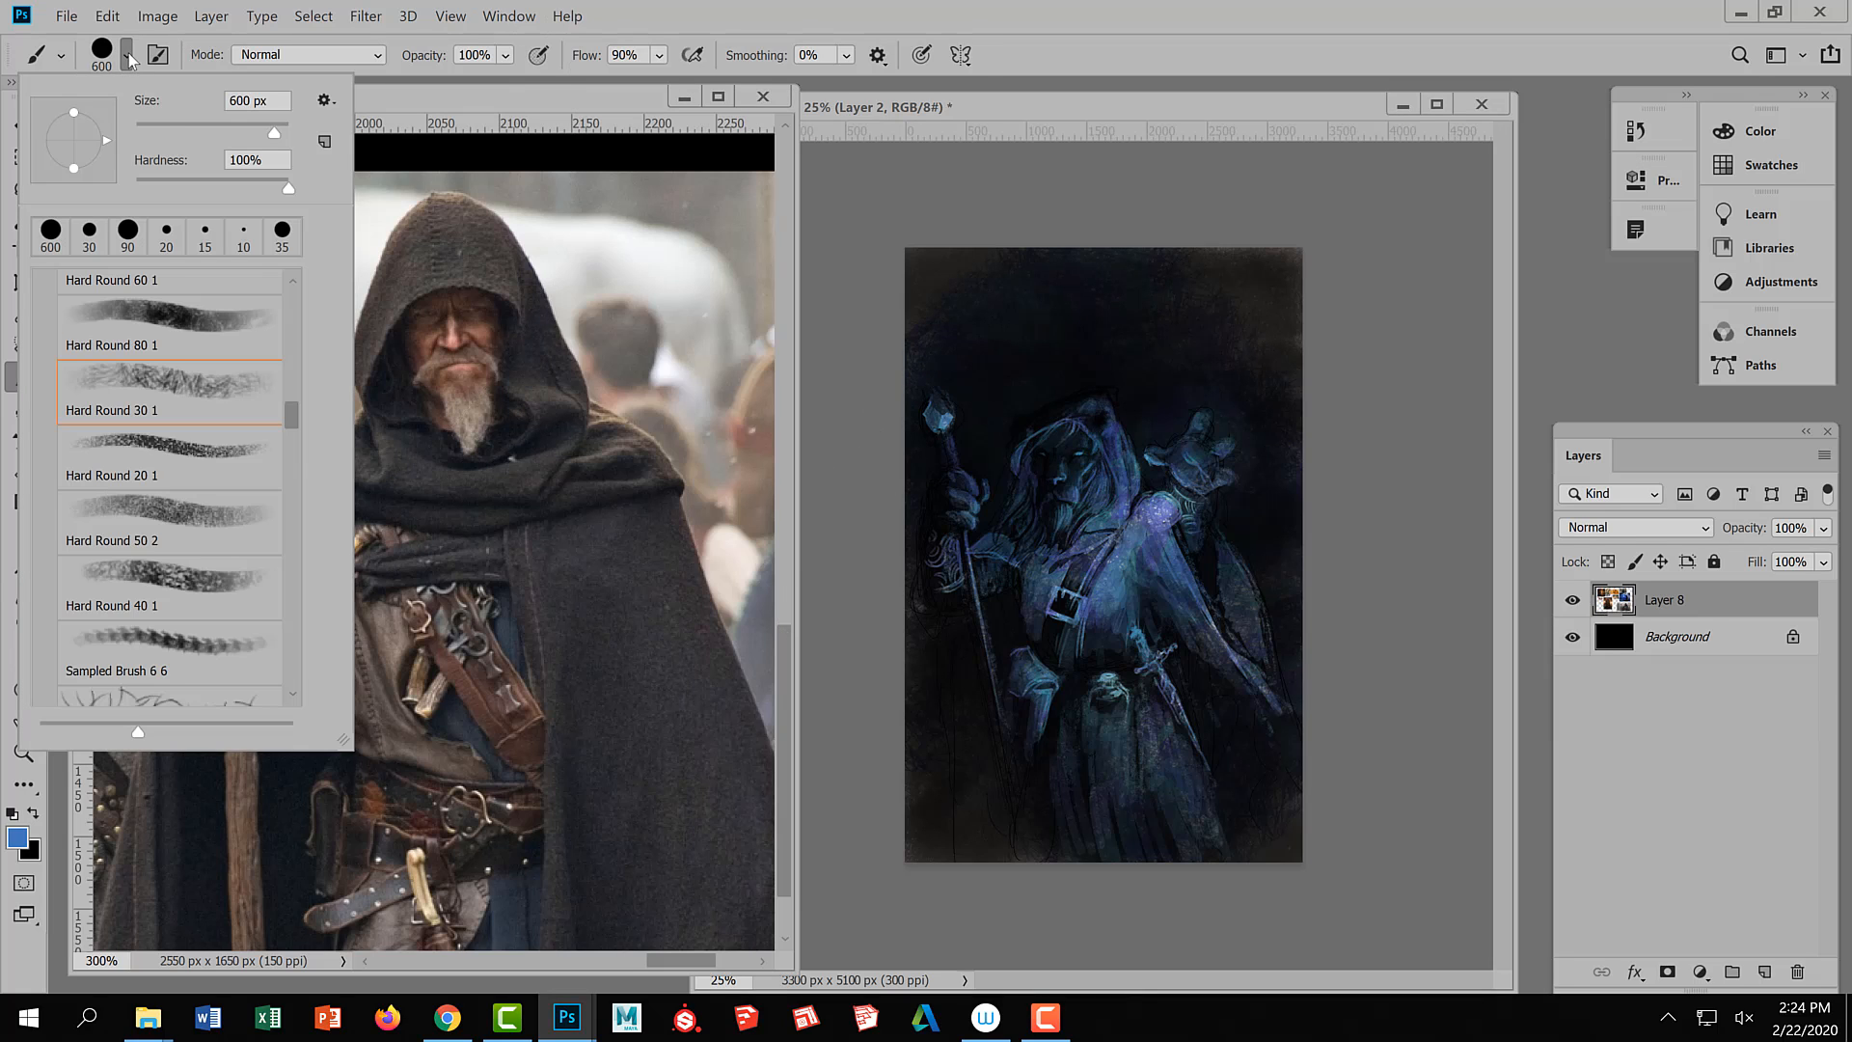
left_click(230, 585)
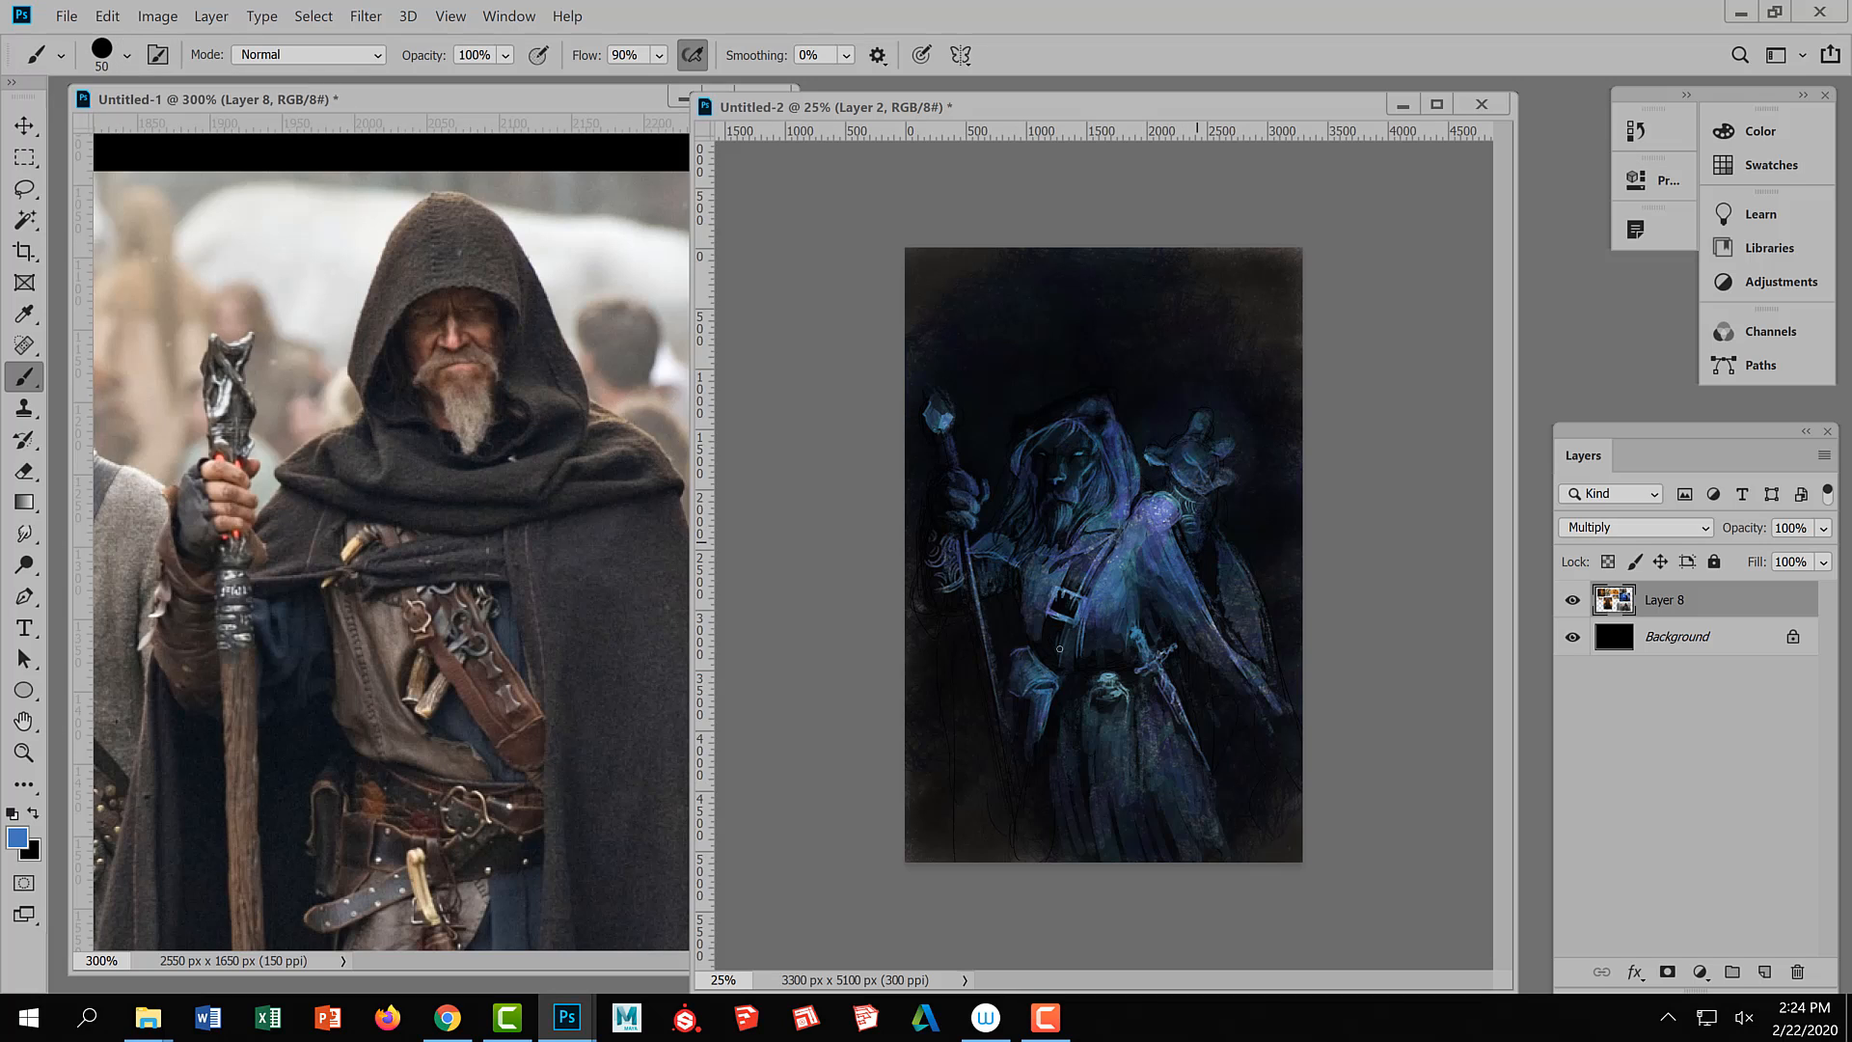
left_click(1122, 574, "alt")
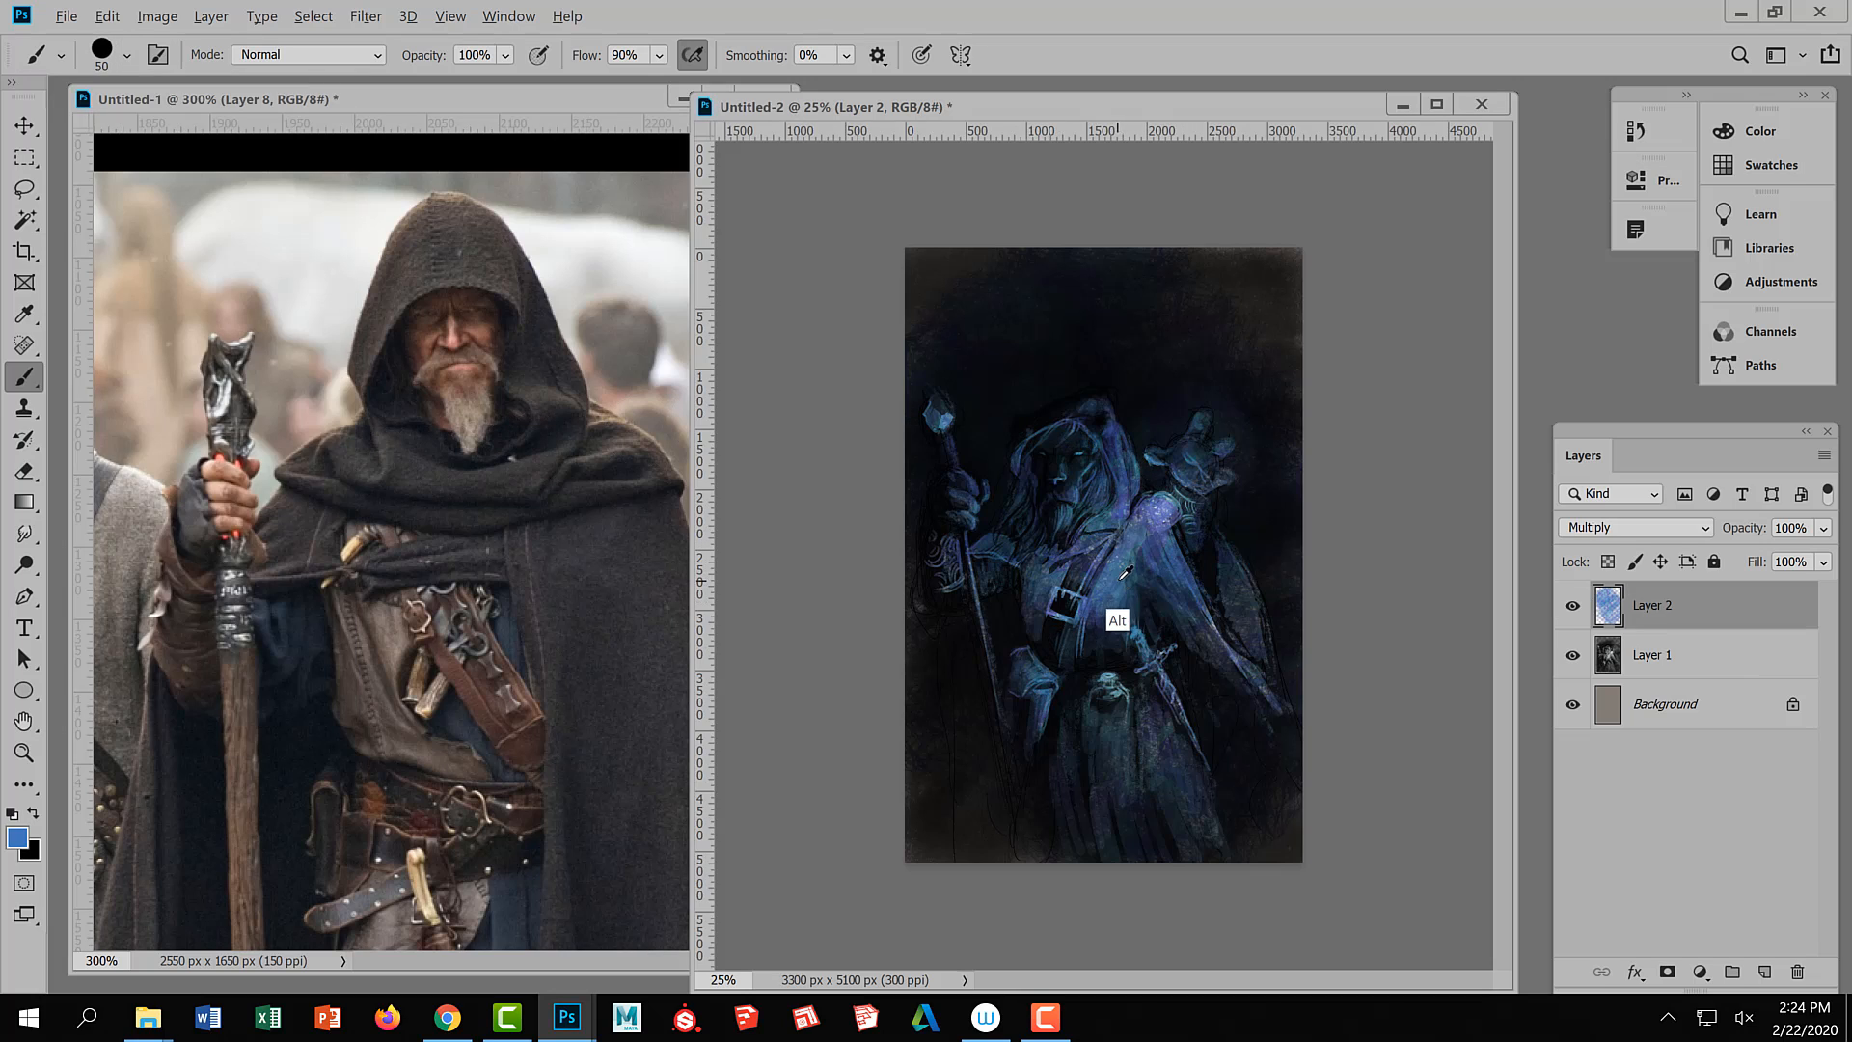
Enlarge the brush to 700 px and paint the sampled blue over the figure to even out the tint
key("bracketright")
key("bracketright")
key("bracketright")
key("bracketright")
key("bracketright")
key("bracketright")
key("bracketright")
key("bracketright")
key("bracketright")
key("bracketright")
key("bracketright")
key("bracketright")
key("bracketright")
key("bracketright")
key("bracketright")
mouse_move(1161, 459)
left_mouse_down()
mouse_move(1211, 483)
mouse_move(1124, 596)
left_mouse_up()
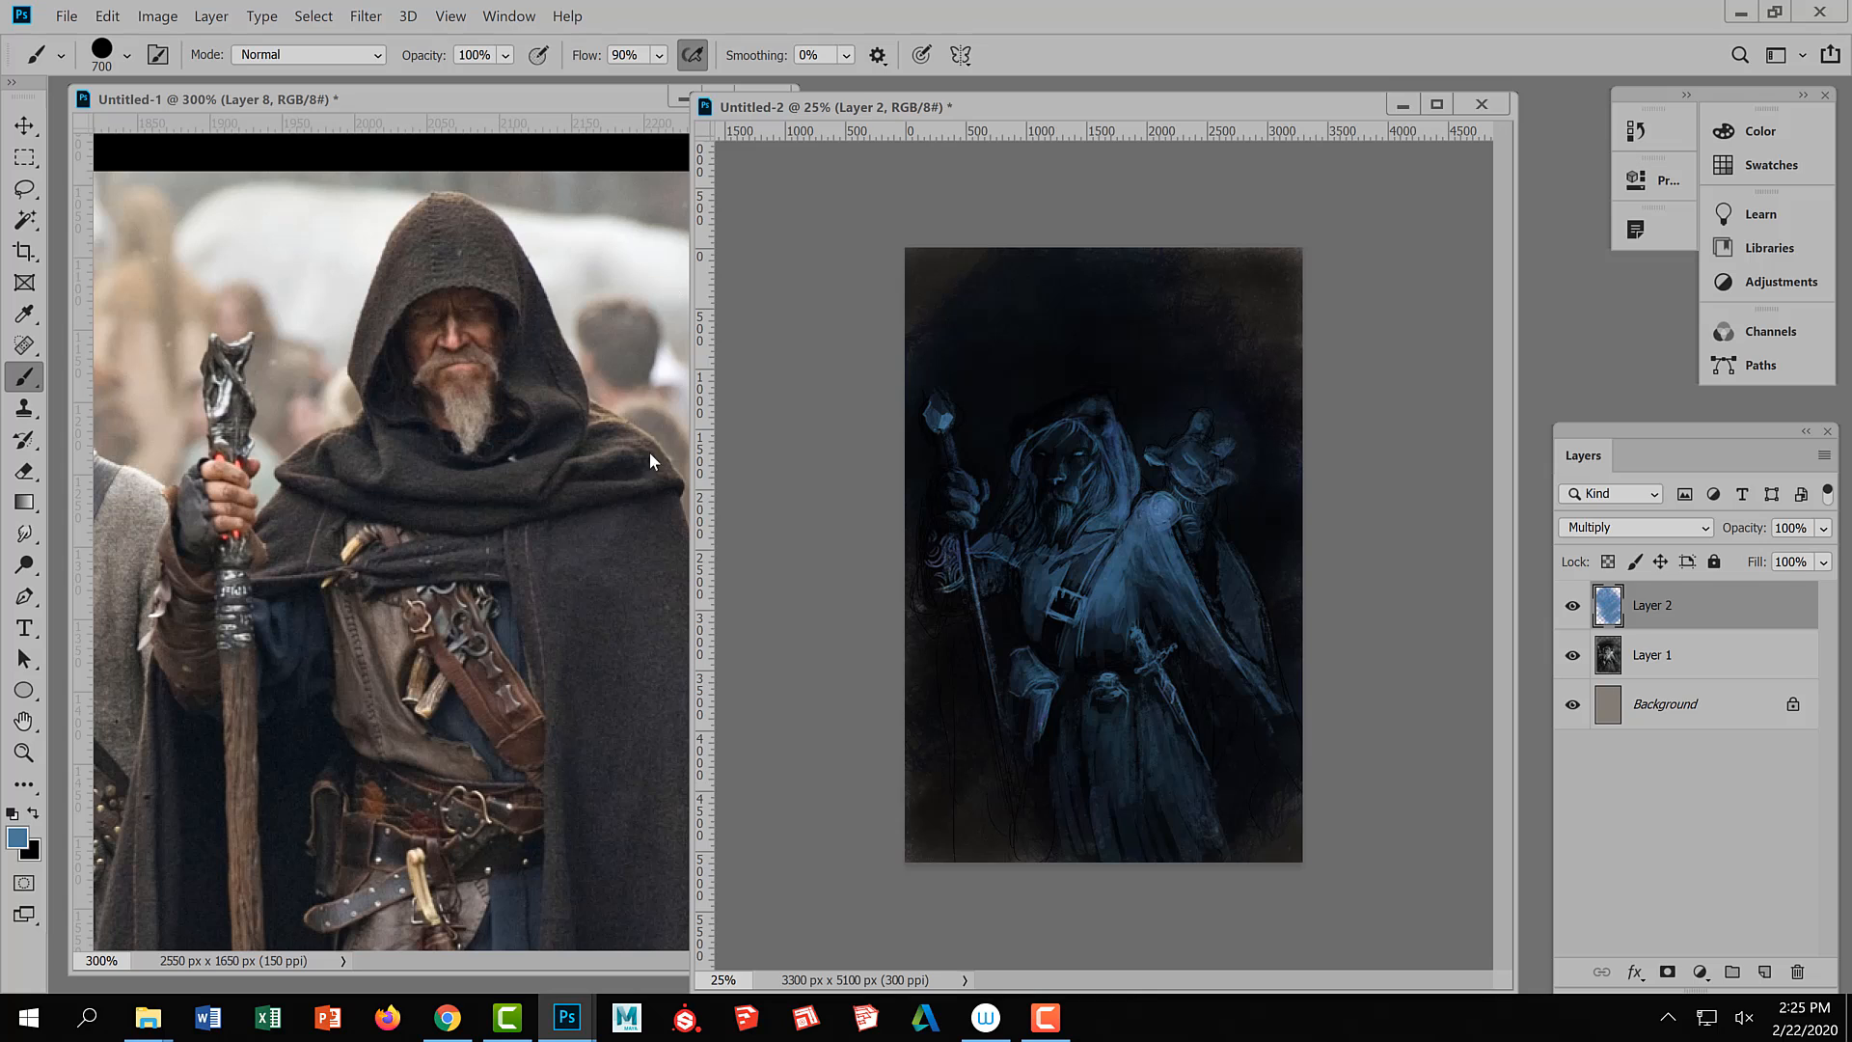
Sample a dark tone beside the waist and darken the lower robe, sleeve end, staff side and surrounding background
left_click(1027, 661, "alt")
left_click_drag(1122, 738, 1112, 888)
left_click_drag(1213, 789, 1196, 833)
mouse_move(1106, 767)
left_mouse_down()
mouse_move(1113, 834)
mouse_move(1096, 807)
mouse_move(1086, 820)
mouse_move(1078, 751)
mouse_move(1084, 906)
left_mouse_up()
mouse_move(1047, 710)
left_mouse_down()
mouse_move(1027, 836)
mouse_move(994, 823)
mouse_move(1035, 855)
left_mouse_up()
left_click_drag(1230, 665, 1273, 789)
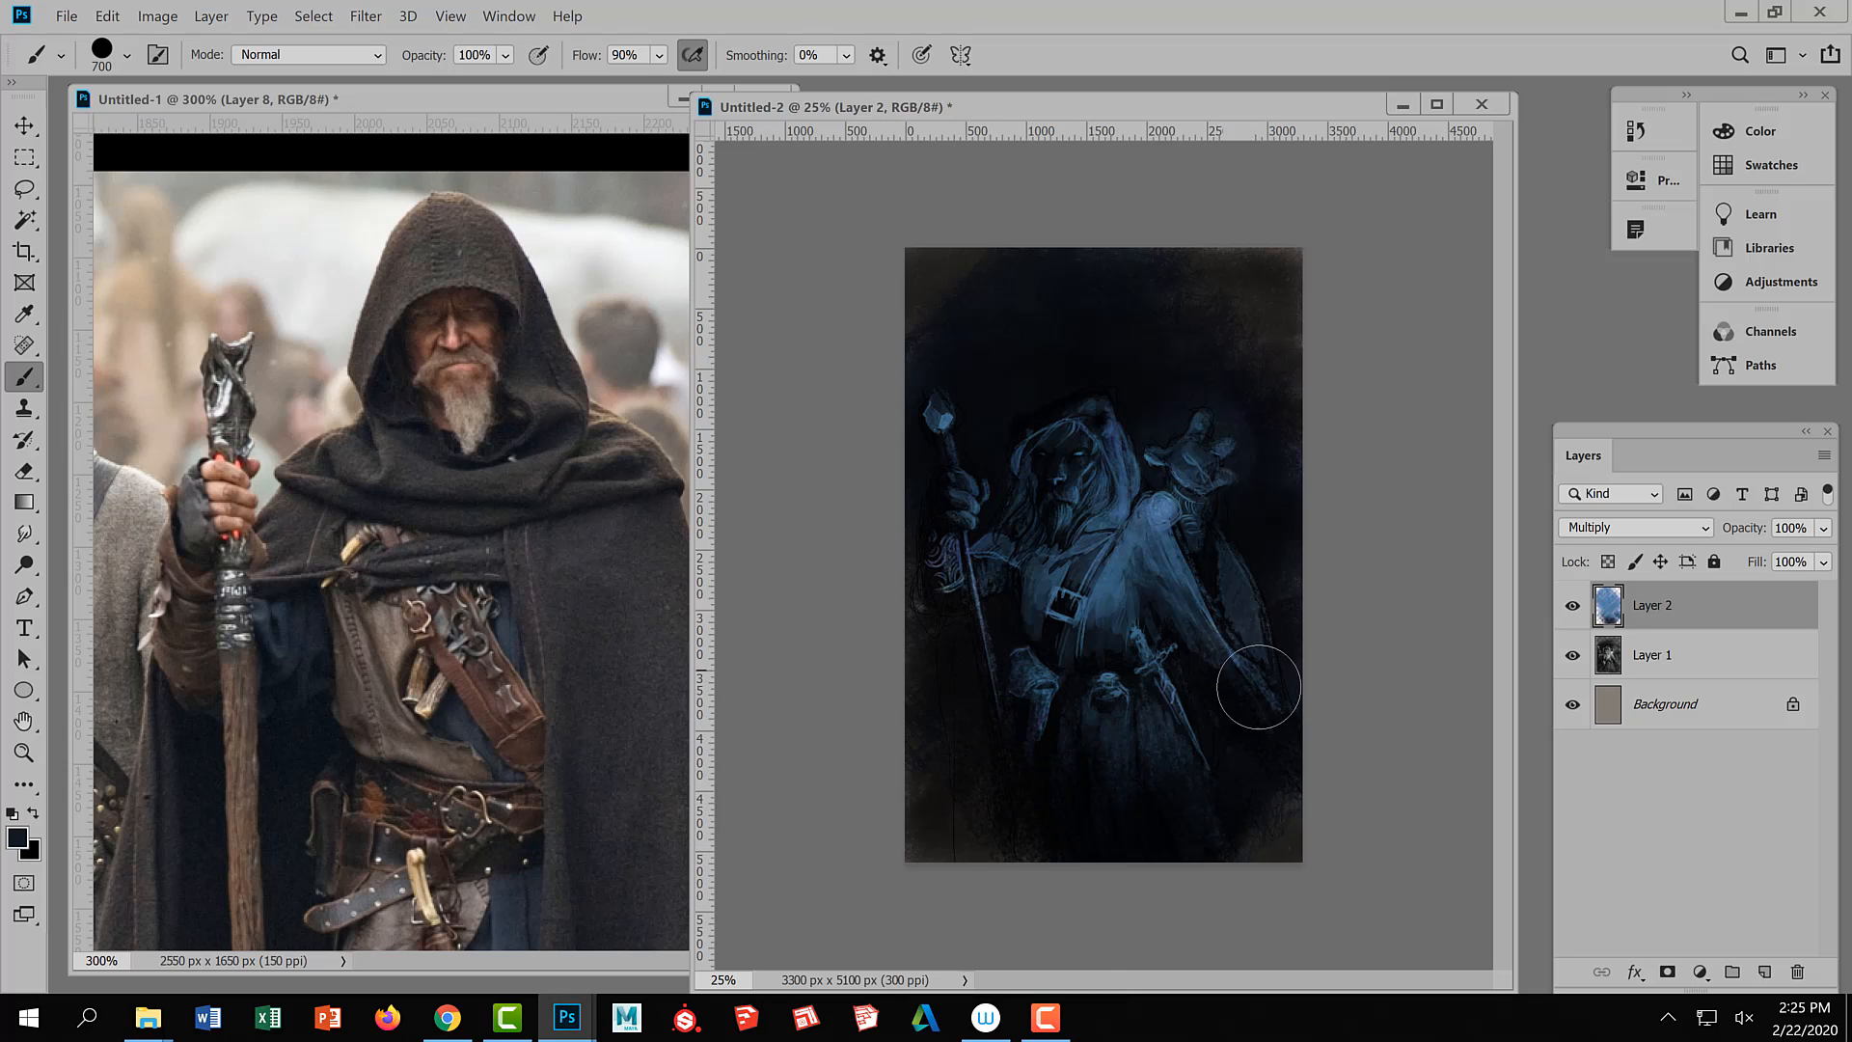
mouse_move(1184, 584)
left_mouse_down()
mouse_move(1266, 766)
mouse_move(1318, 828)
left_mouse_up()
mouse_move(918, 682)
left_mouse_down()
mouse_move(906, 557)
mouse_move(917, 645)
mouse_move(925, 510)
mouse_move(946, 666)
mouse_move(953, 473)
mouse_move(1010, 779)
mouse_move(970, 658)
mouse_move(954, 460)
mouse_move(947, 523)
mouse_move(941, 376)
mouse_move(912, 463)
mouse_move(996, 783)
mouse_move(1092, 788)
mouse_move(1257, 535)
mouse_move(1303, 731)
mouse_move(1270, 655)
mouse_move(1218, 729)
mouse_move(1140, 608)
mouse_move(1168, 697)
left_mouse_up()
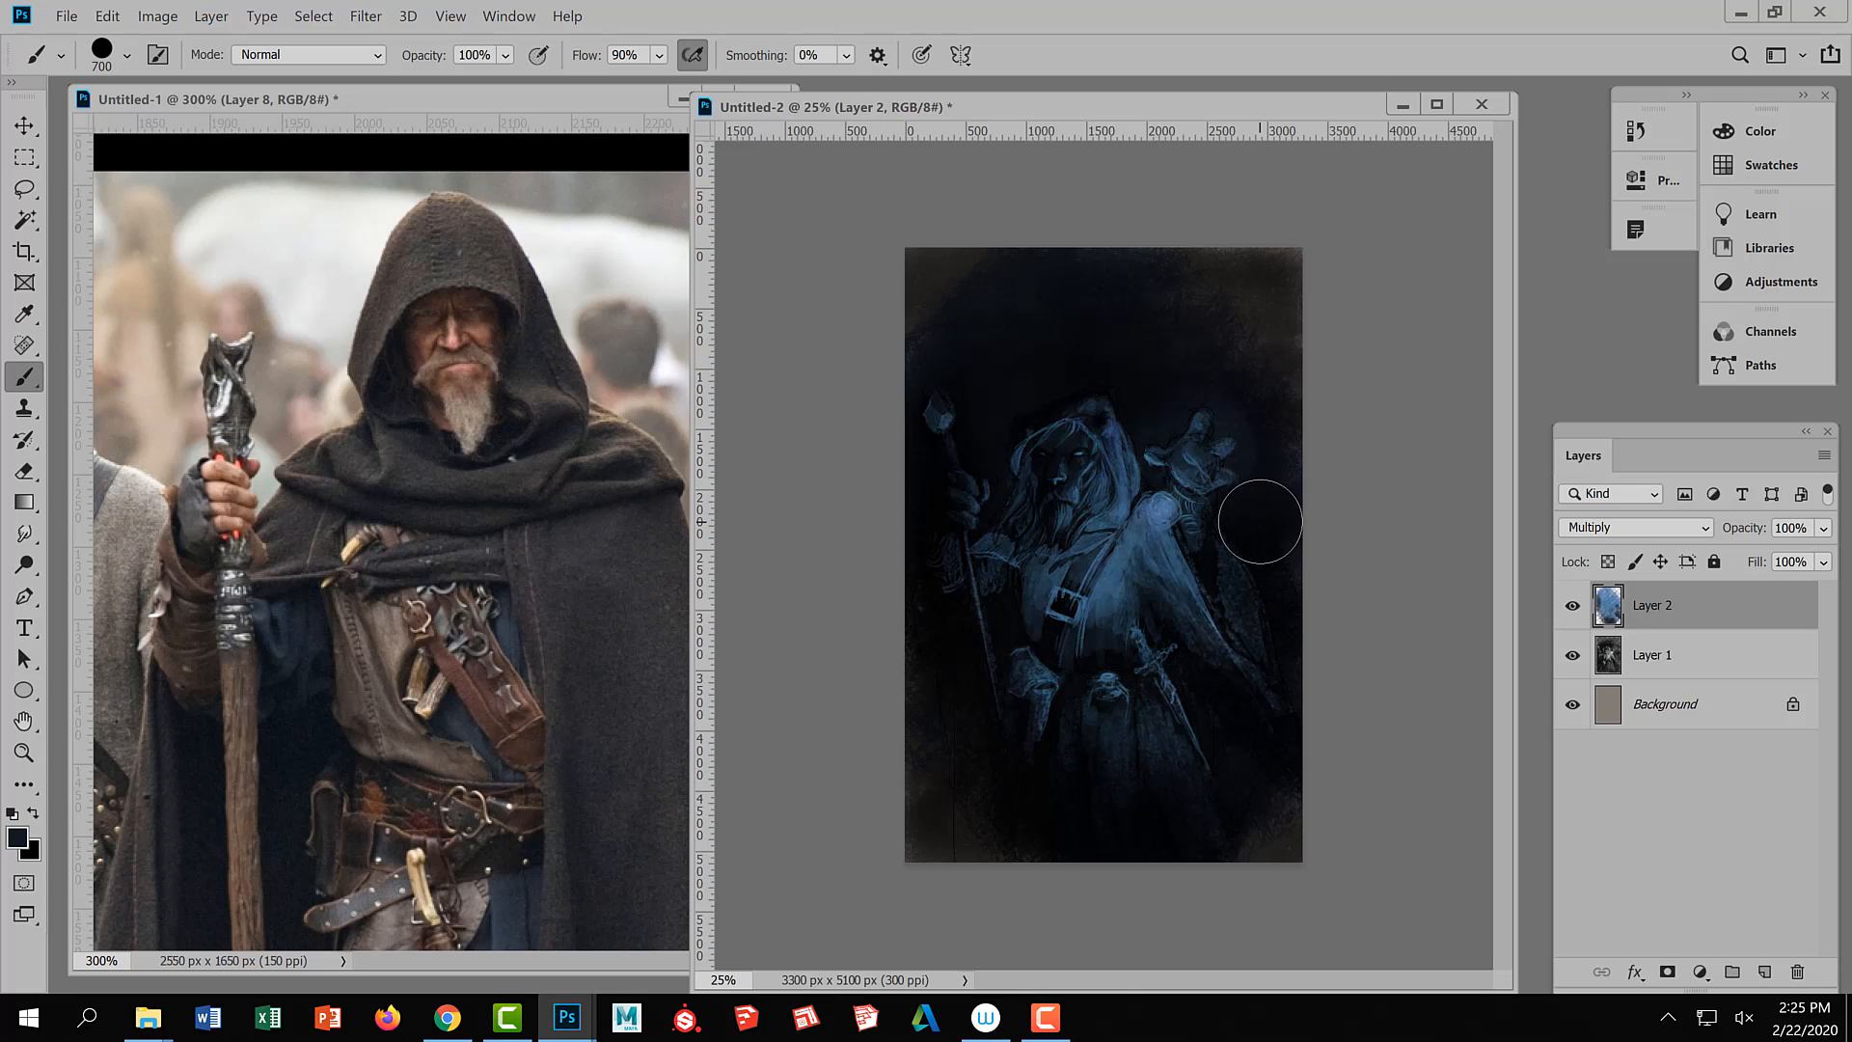
Examine the blue tint on the face, shoulder and robe close up and across the whole figure
left_click(1174, 517, "ctrl")
left_click(1174, 517, "ctrl")
left_click(1174, 517, "ctrl")
left_click(1174, 517, "ctrl")
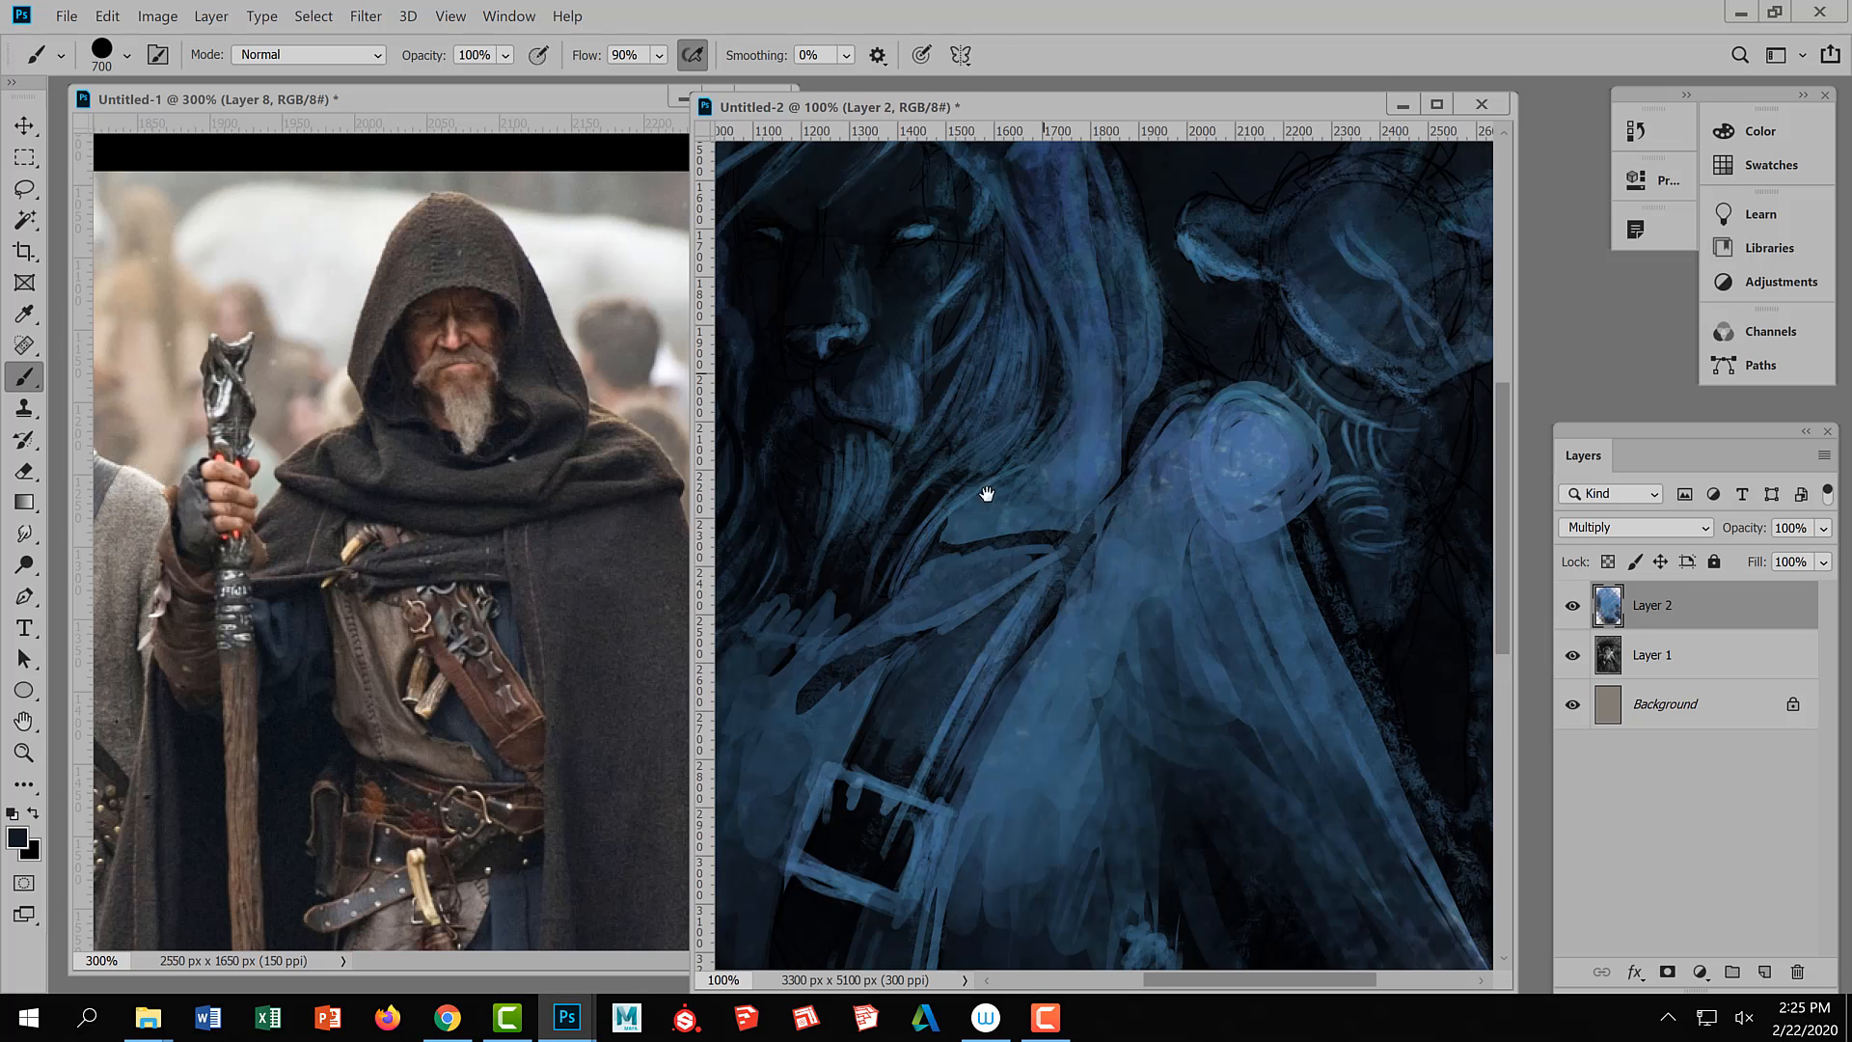
left_click_drag(1223, 524, 1240, 619)
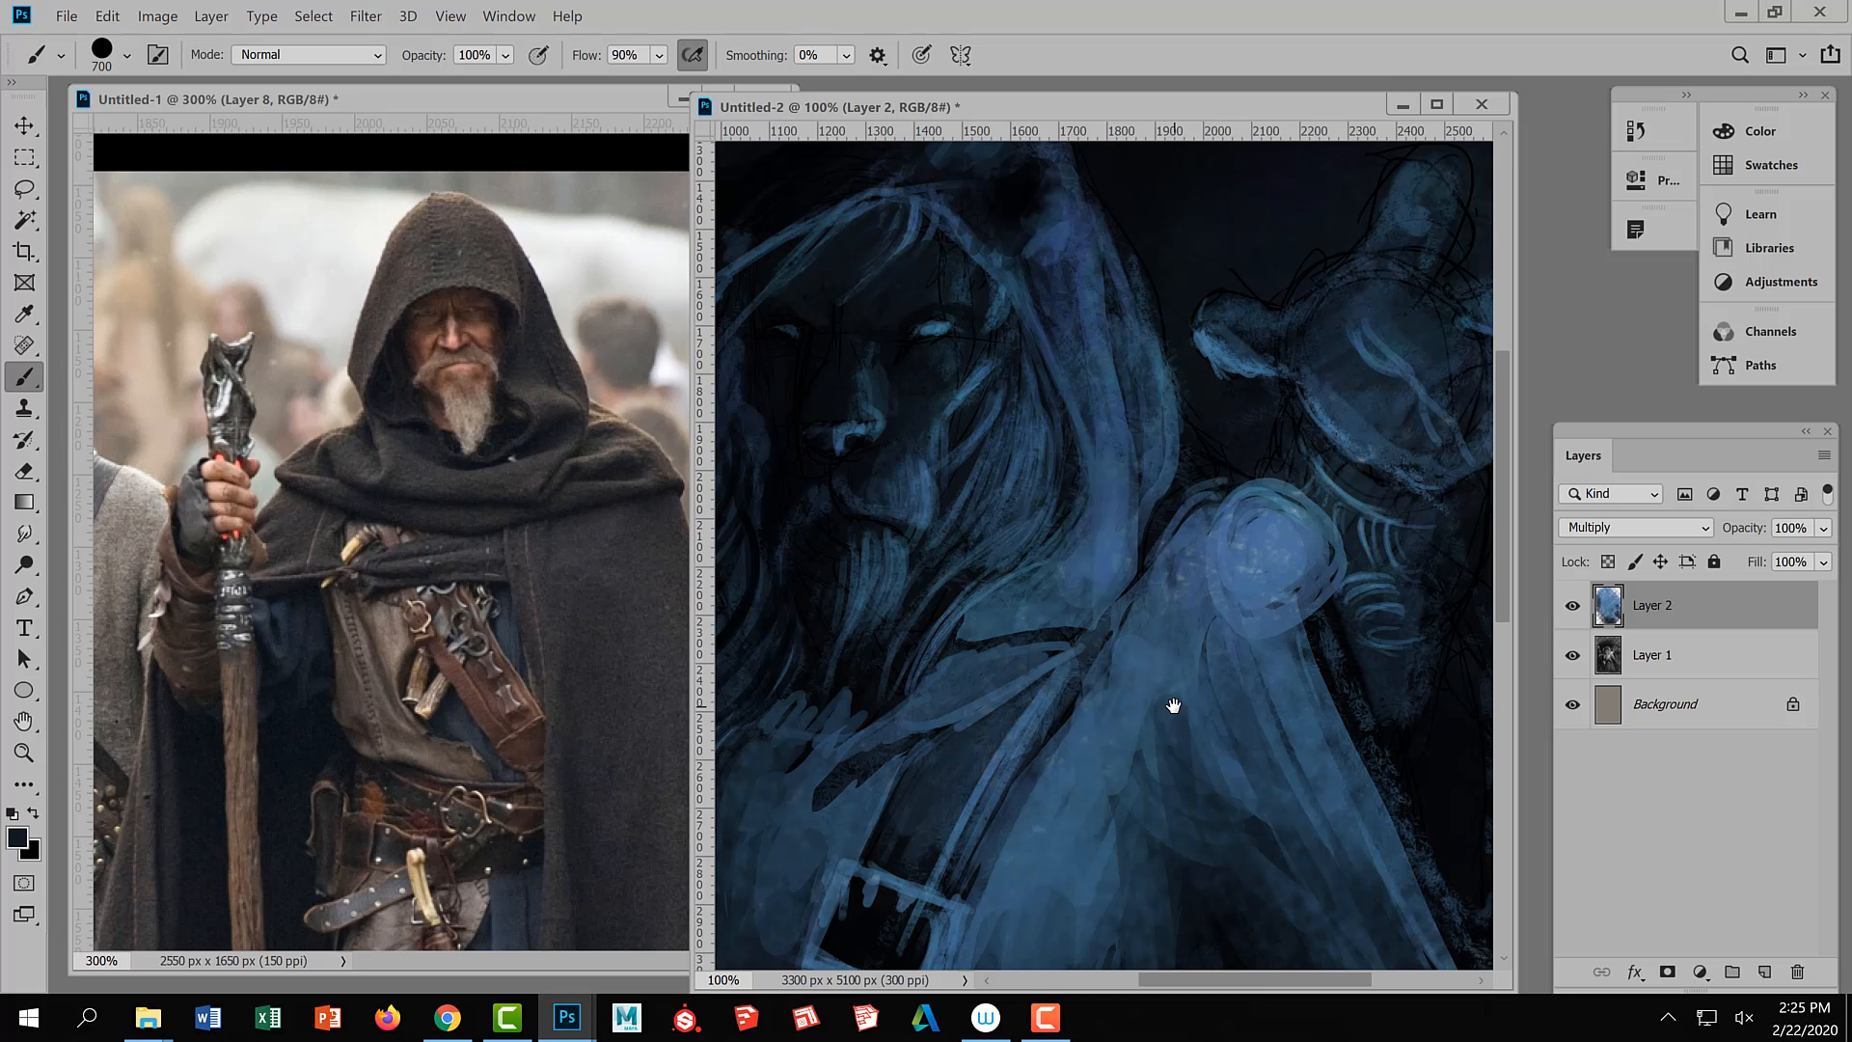
left_click(1184, 614, "alt")
left_click(1173, 629, "alt")
left_click(1173, 641, "alt")
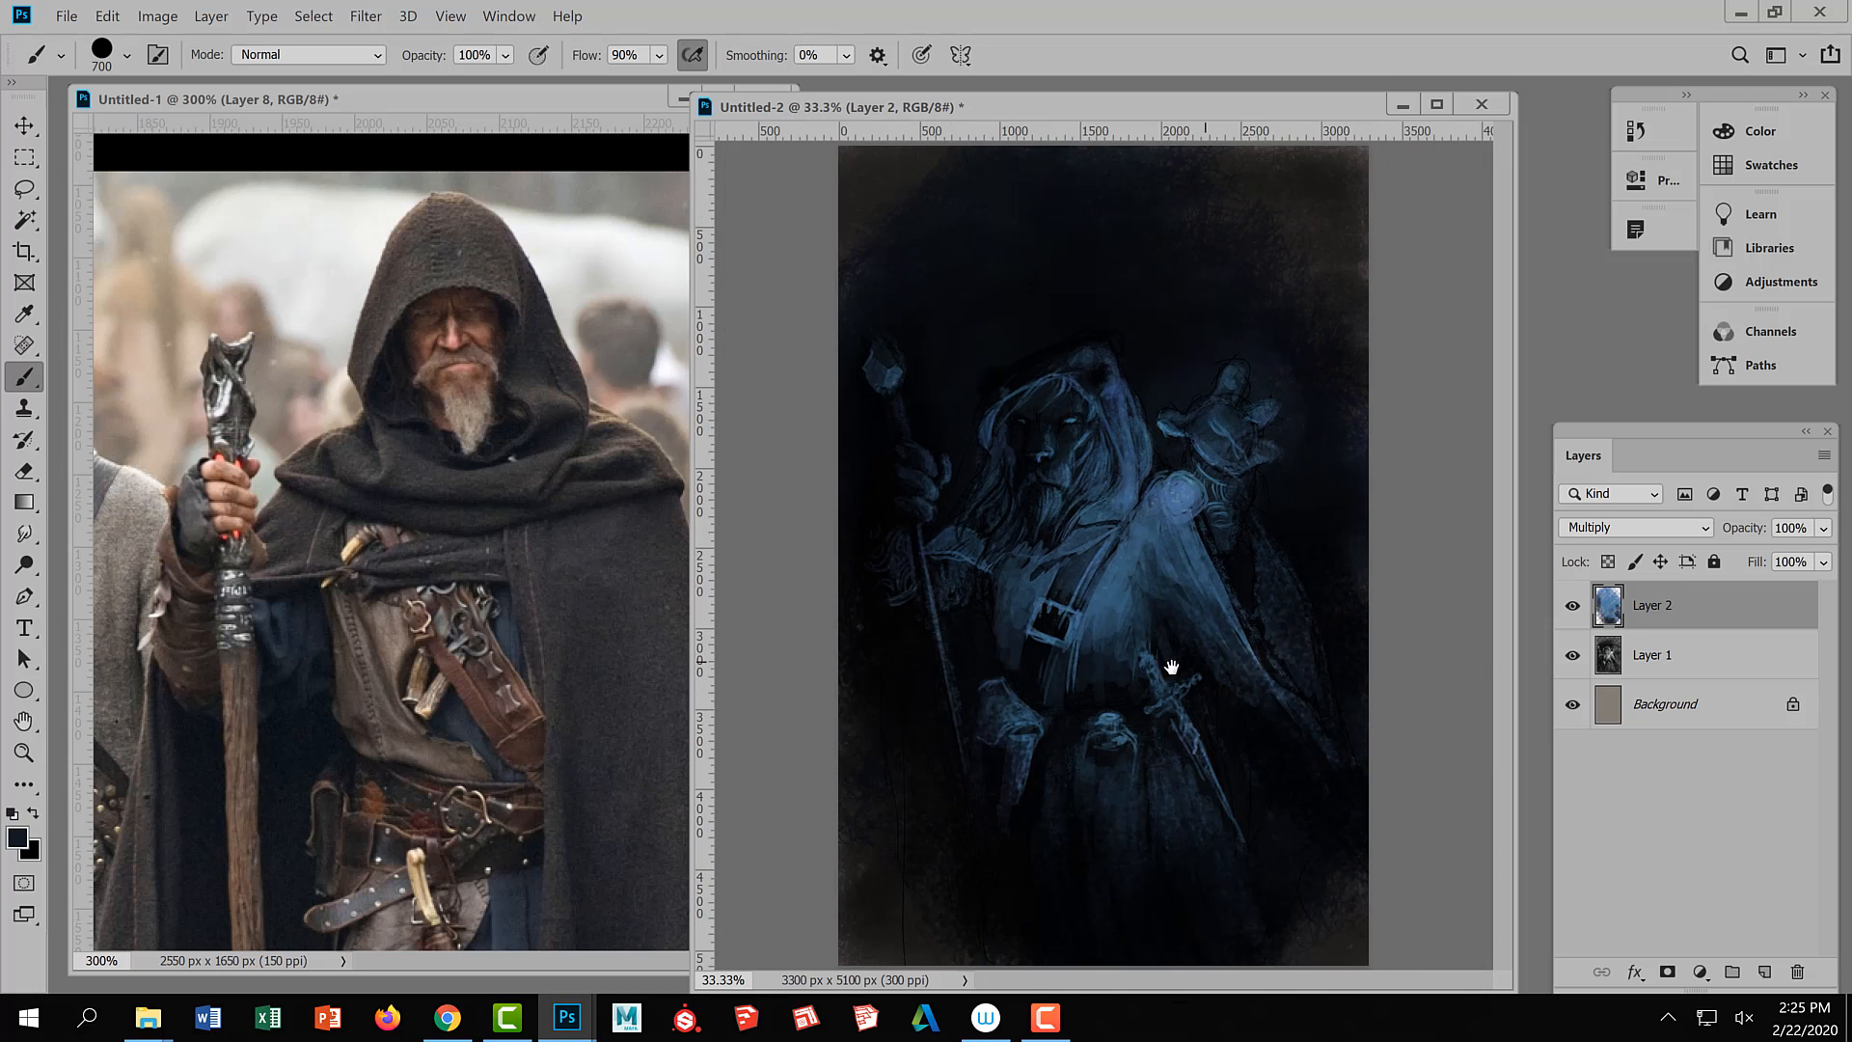
left_click(1204, 648, "ctrl")
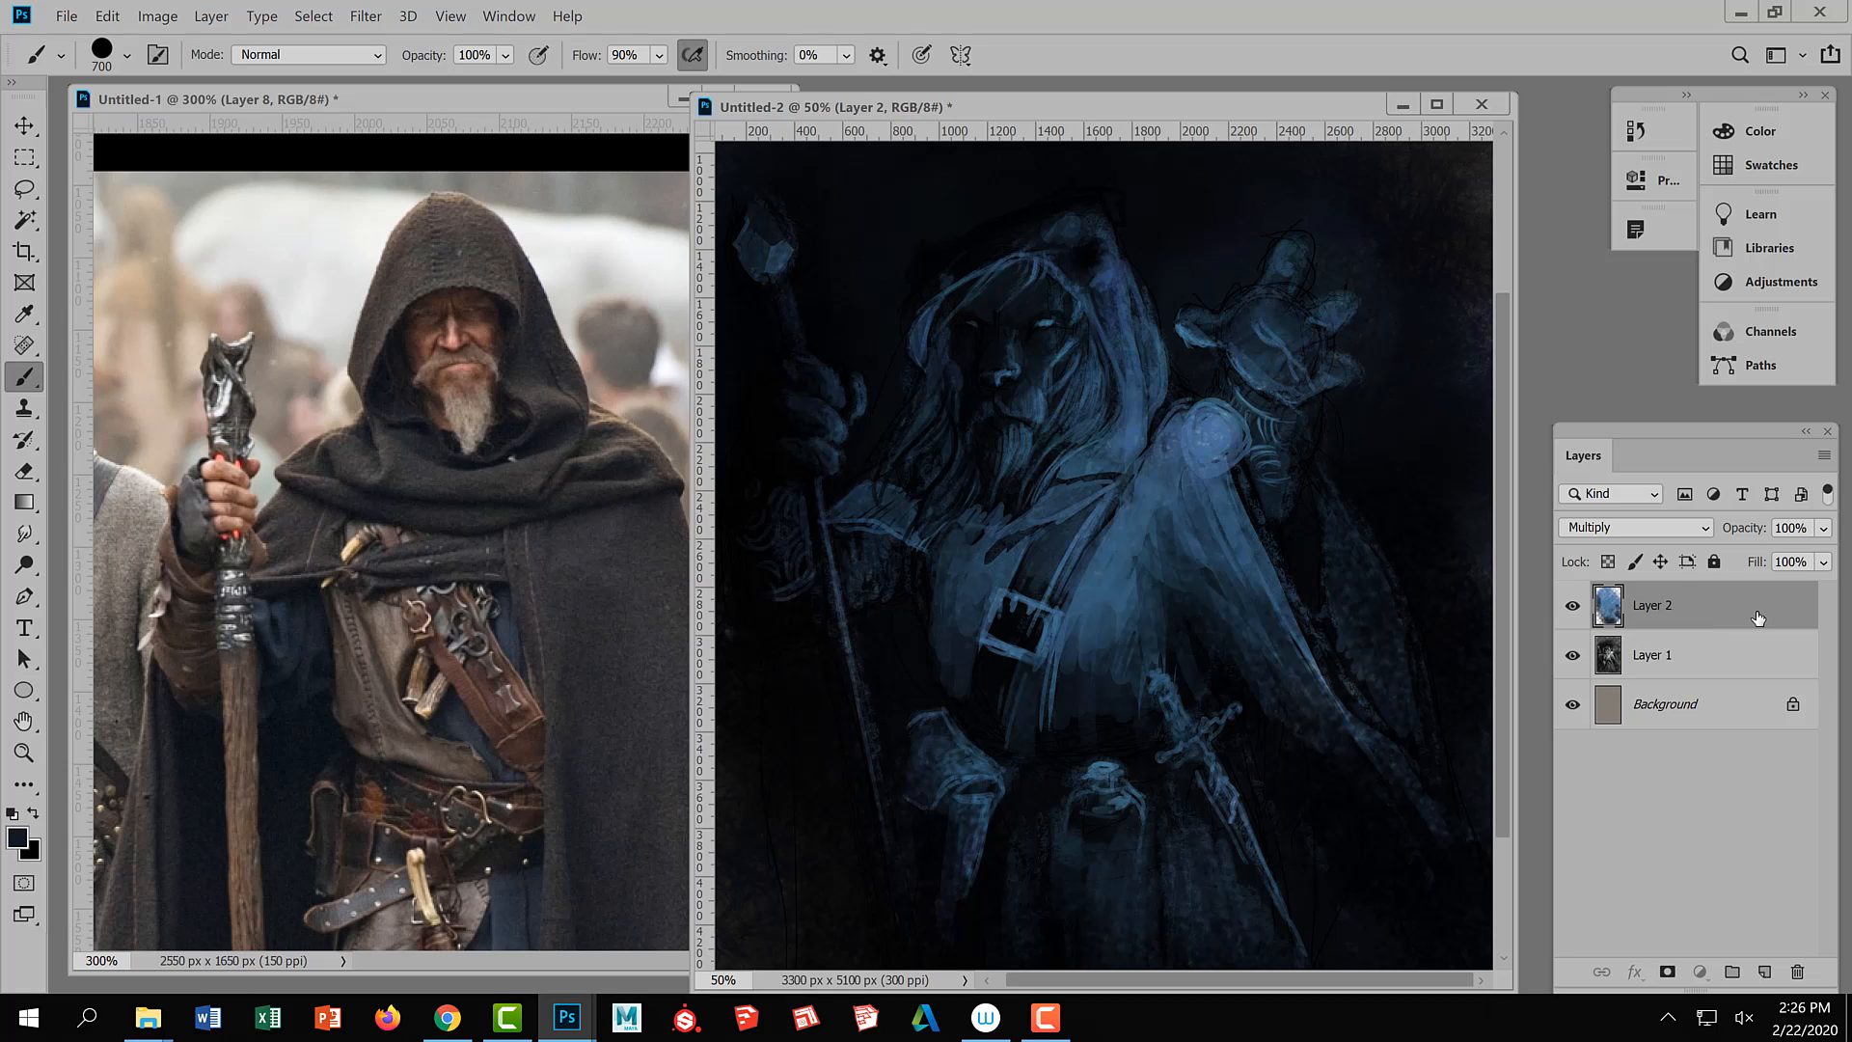
Compare the painting with and without the blue tint by toggling Layer 2's visibility
left_click(1572, 606)
left_click(1573, 607)
left_click(1165, 663, "ctrl+alt")
left_click(1166, 671, "ctrl+alt")
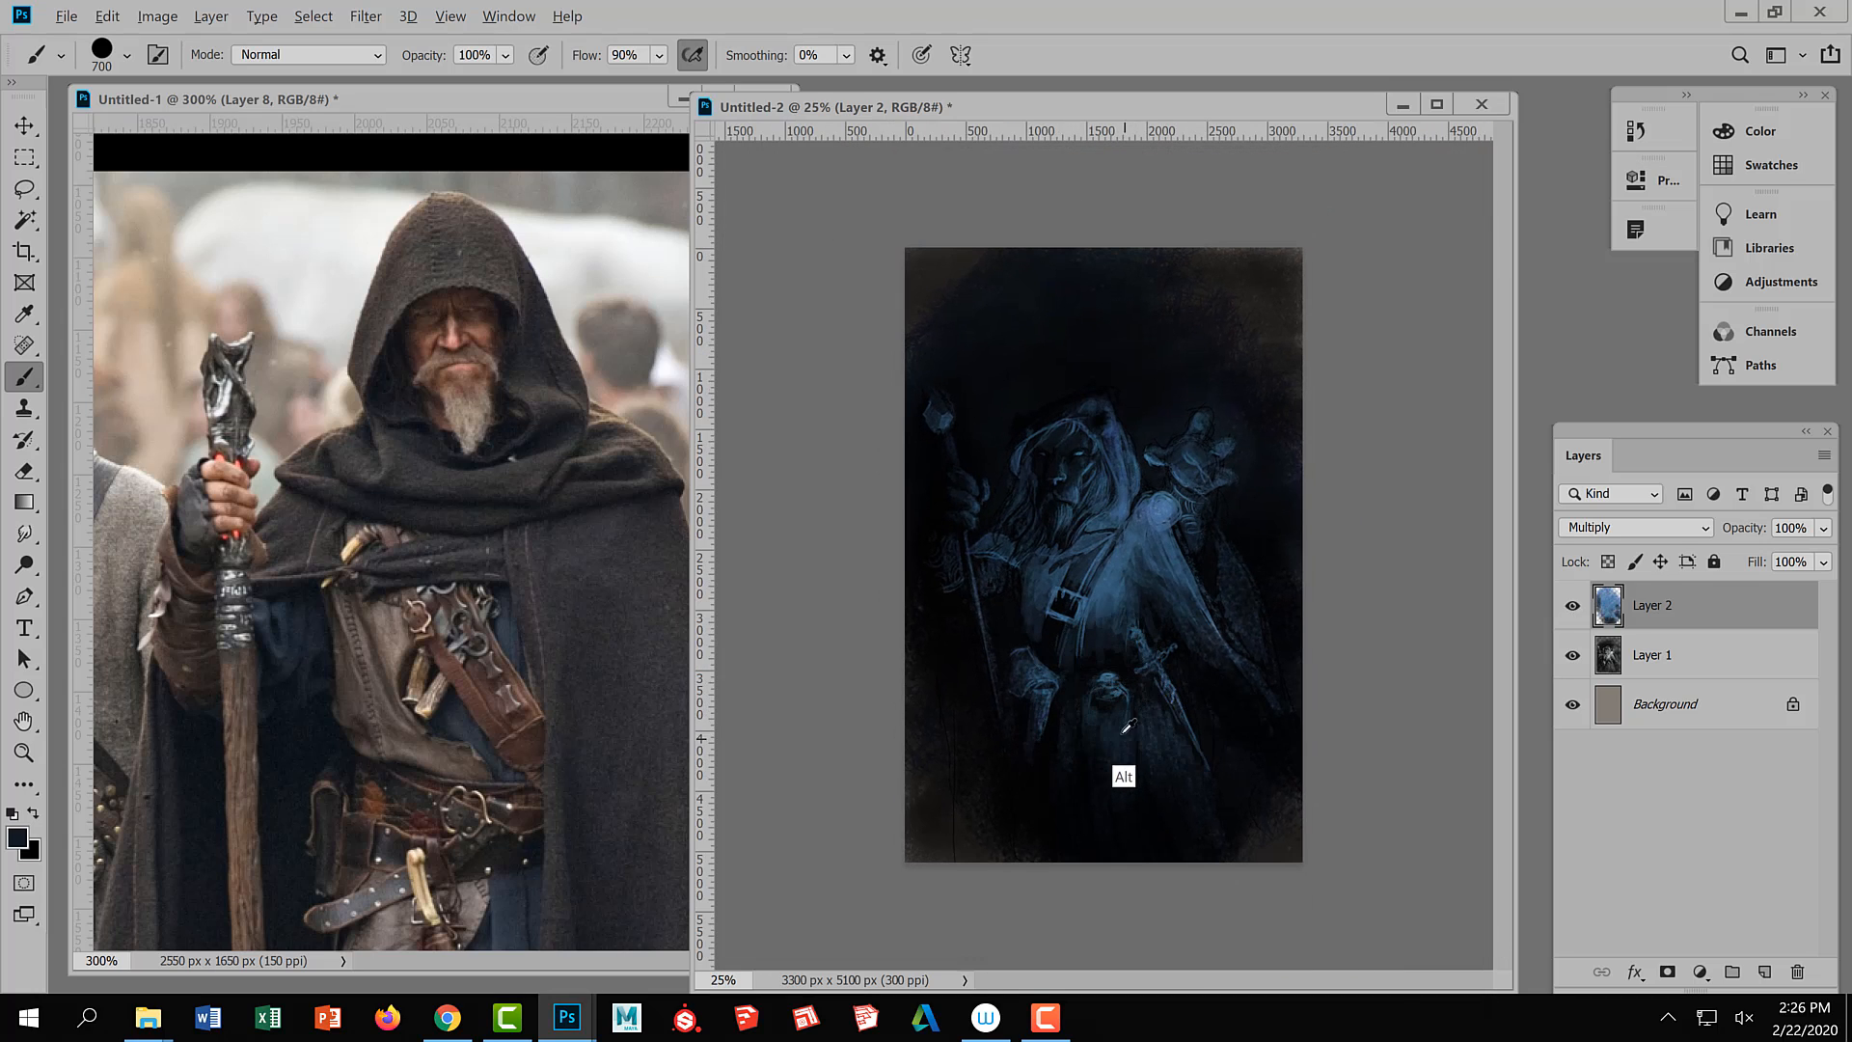
key("alt")
left_click(1572, 604)
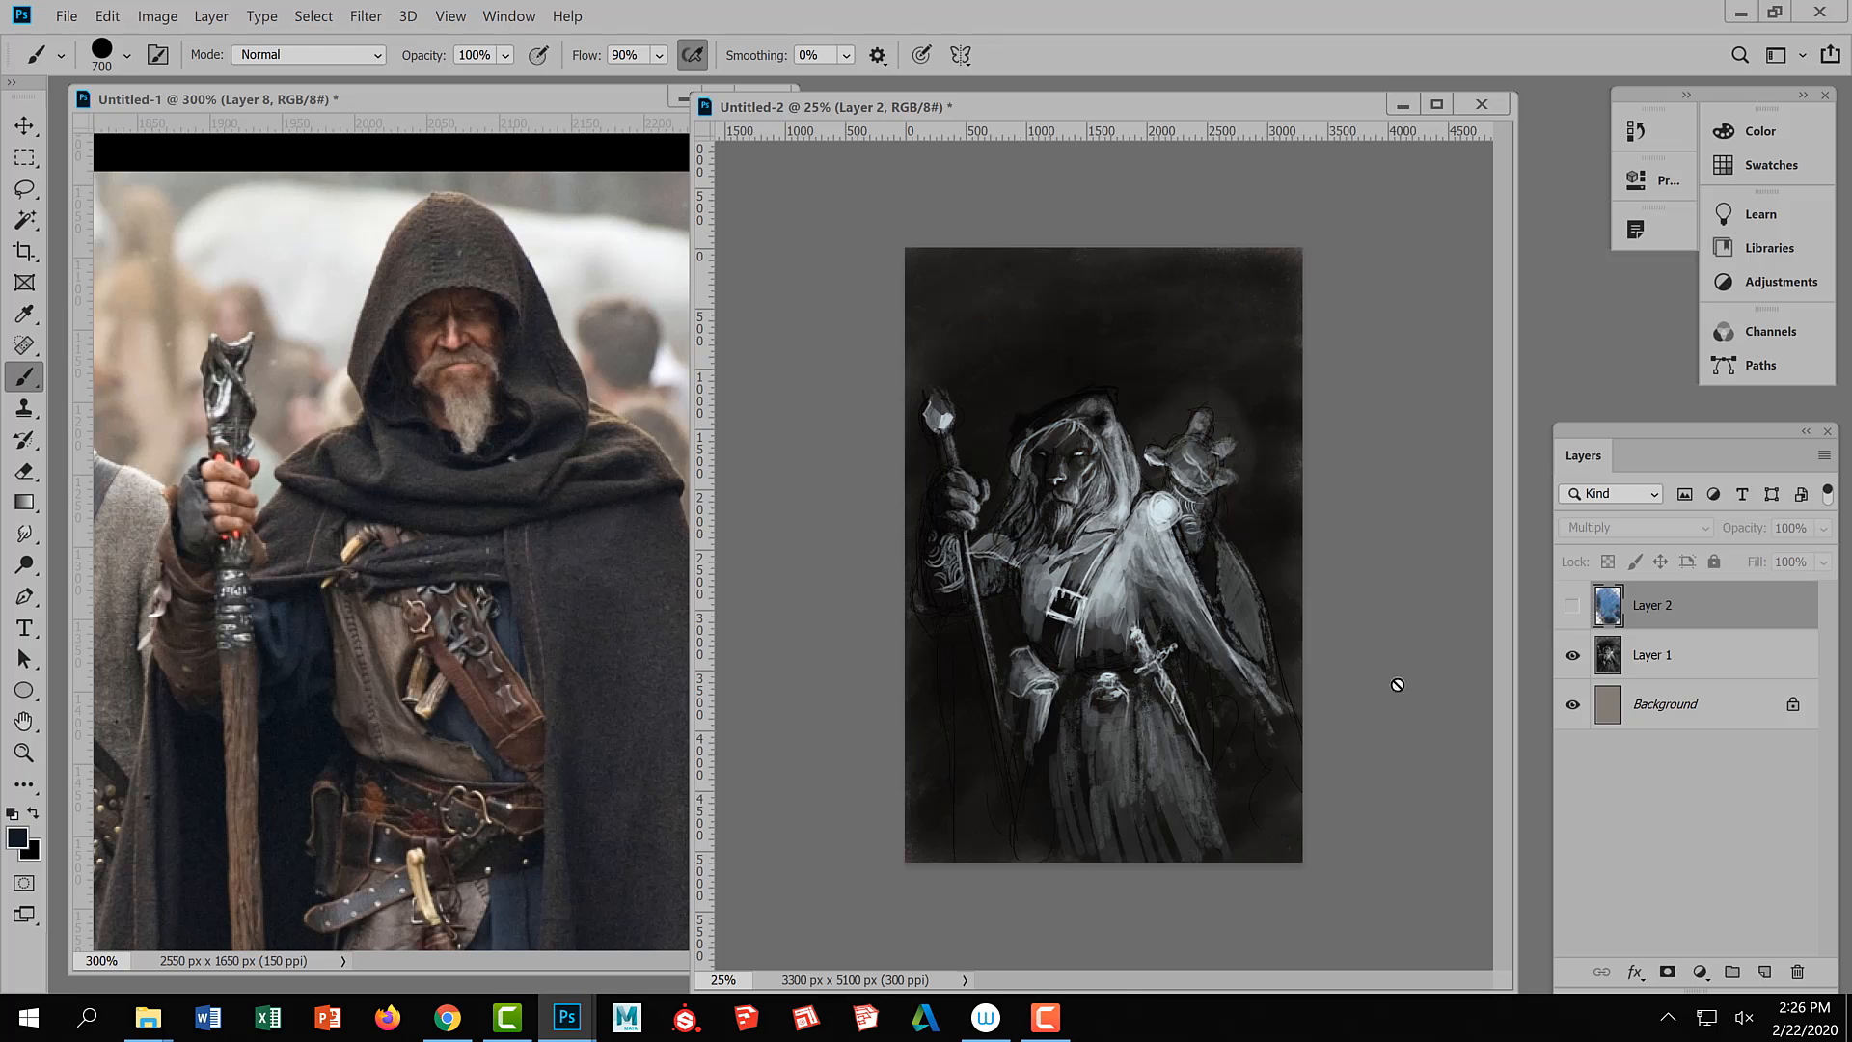
left_click(1120, 839, "ctrl")
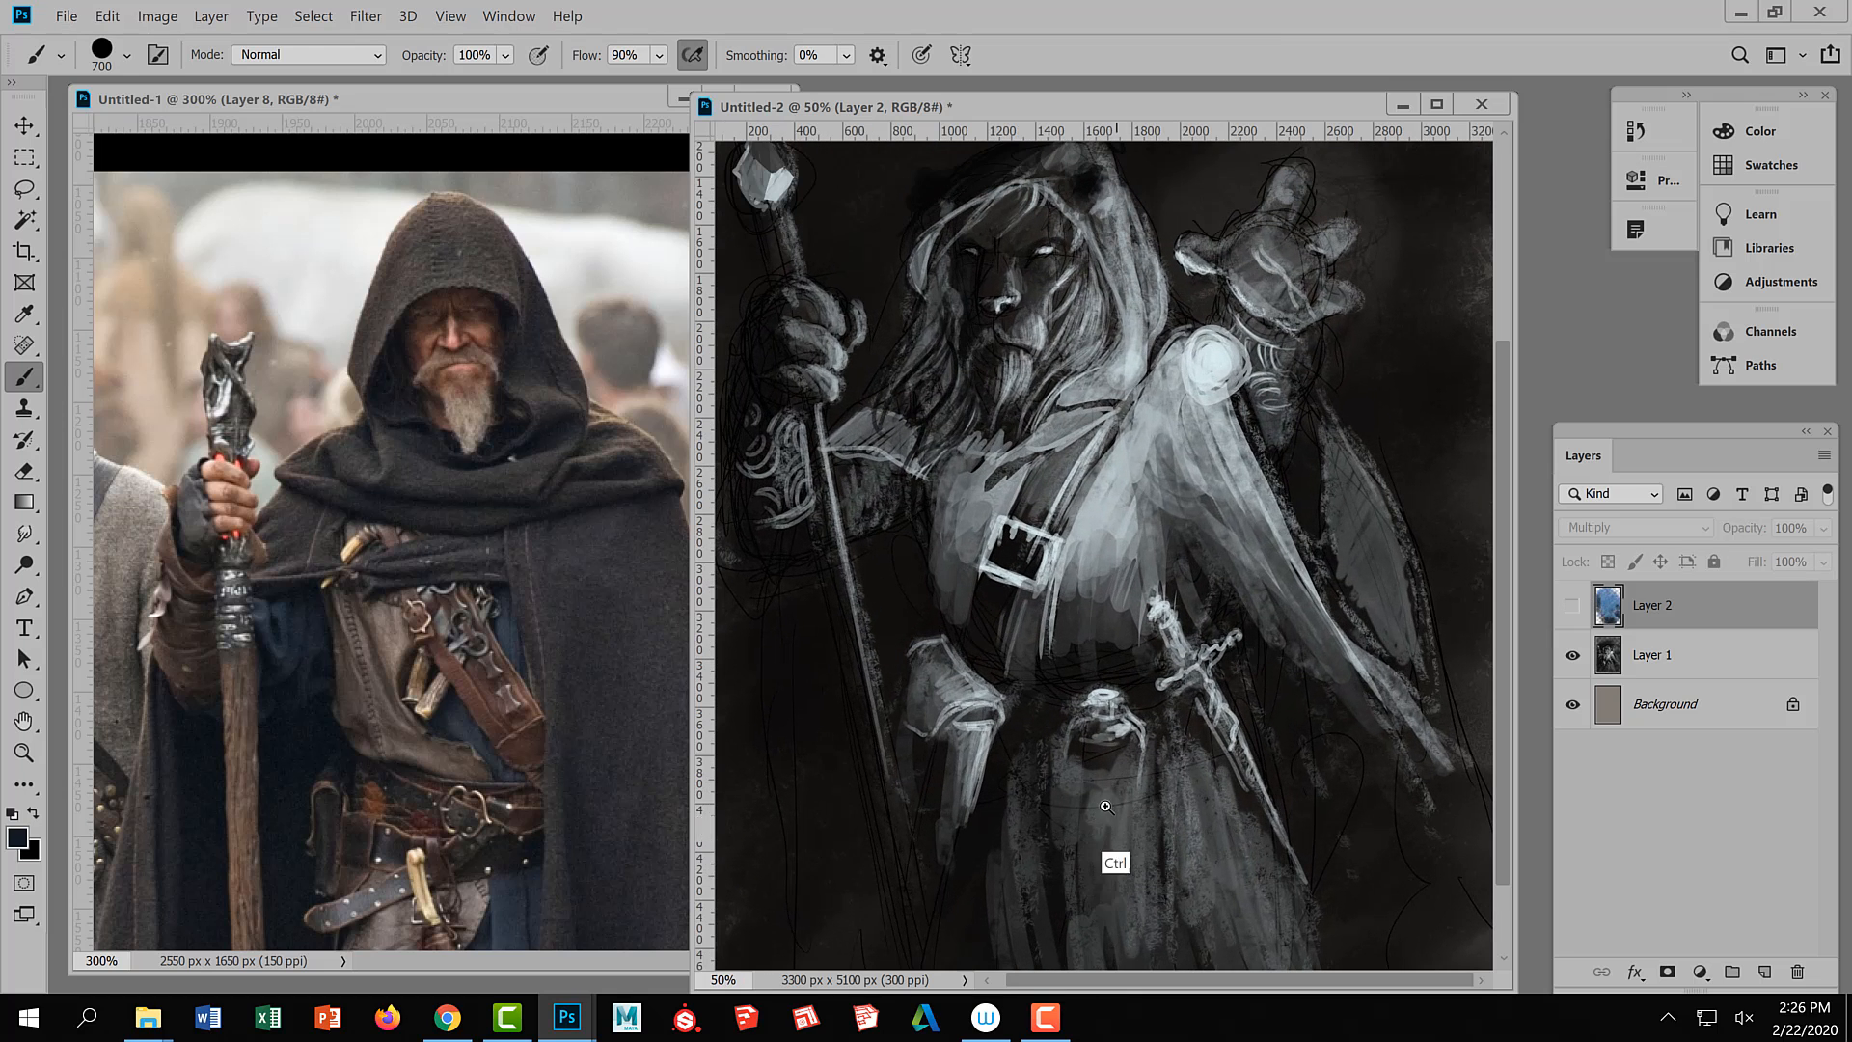
left_click(1110, 841, "ctrl+alt")
left_click(1110, 841, "ctrl+alt")
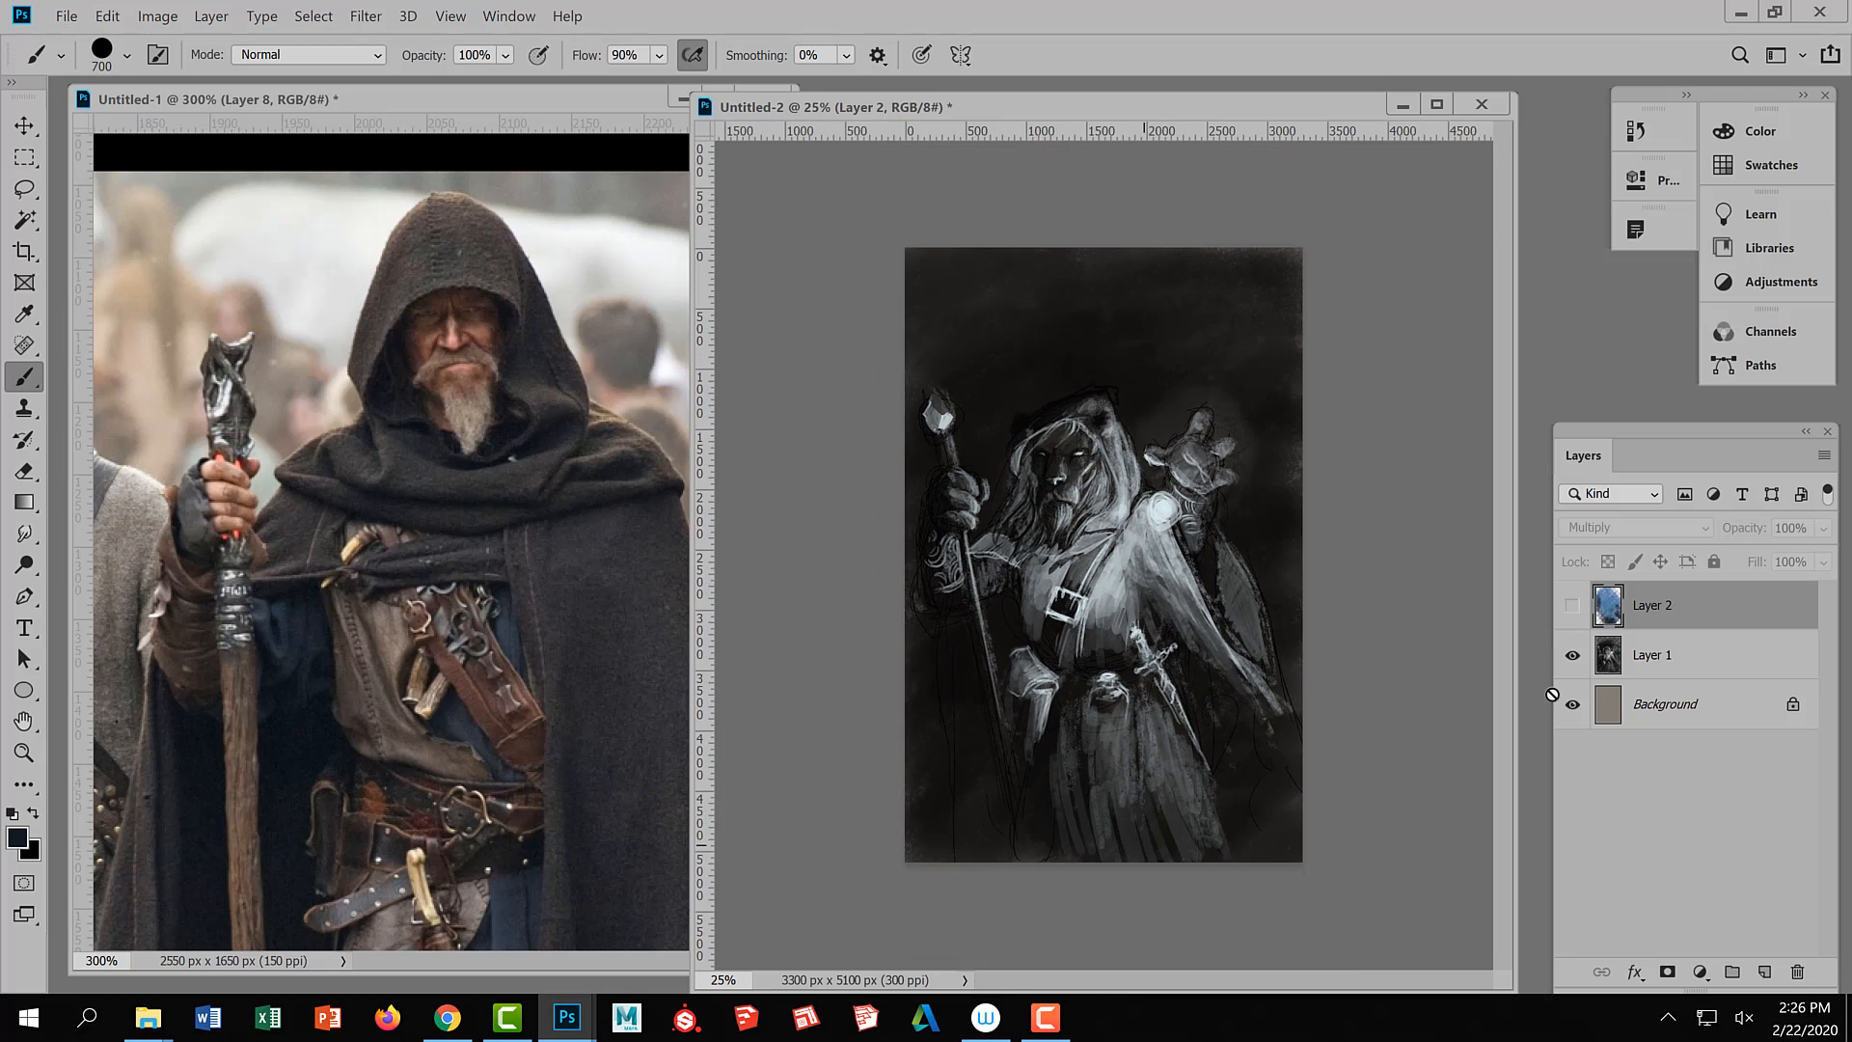
left_click(1572, 604)
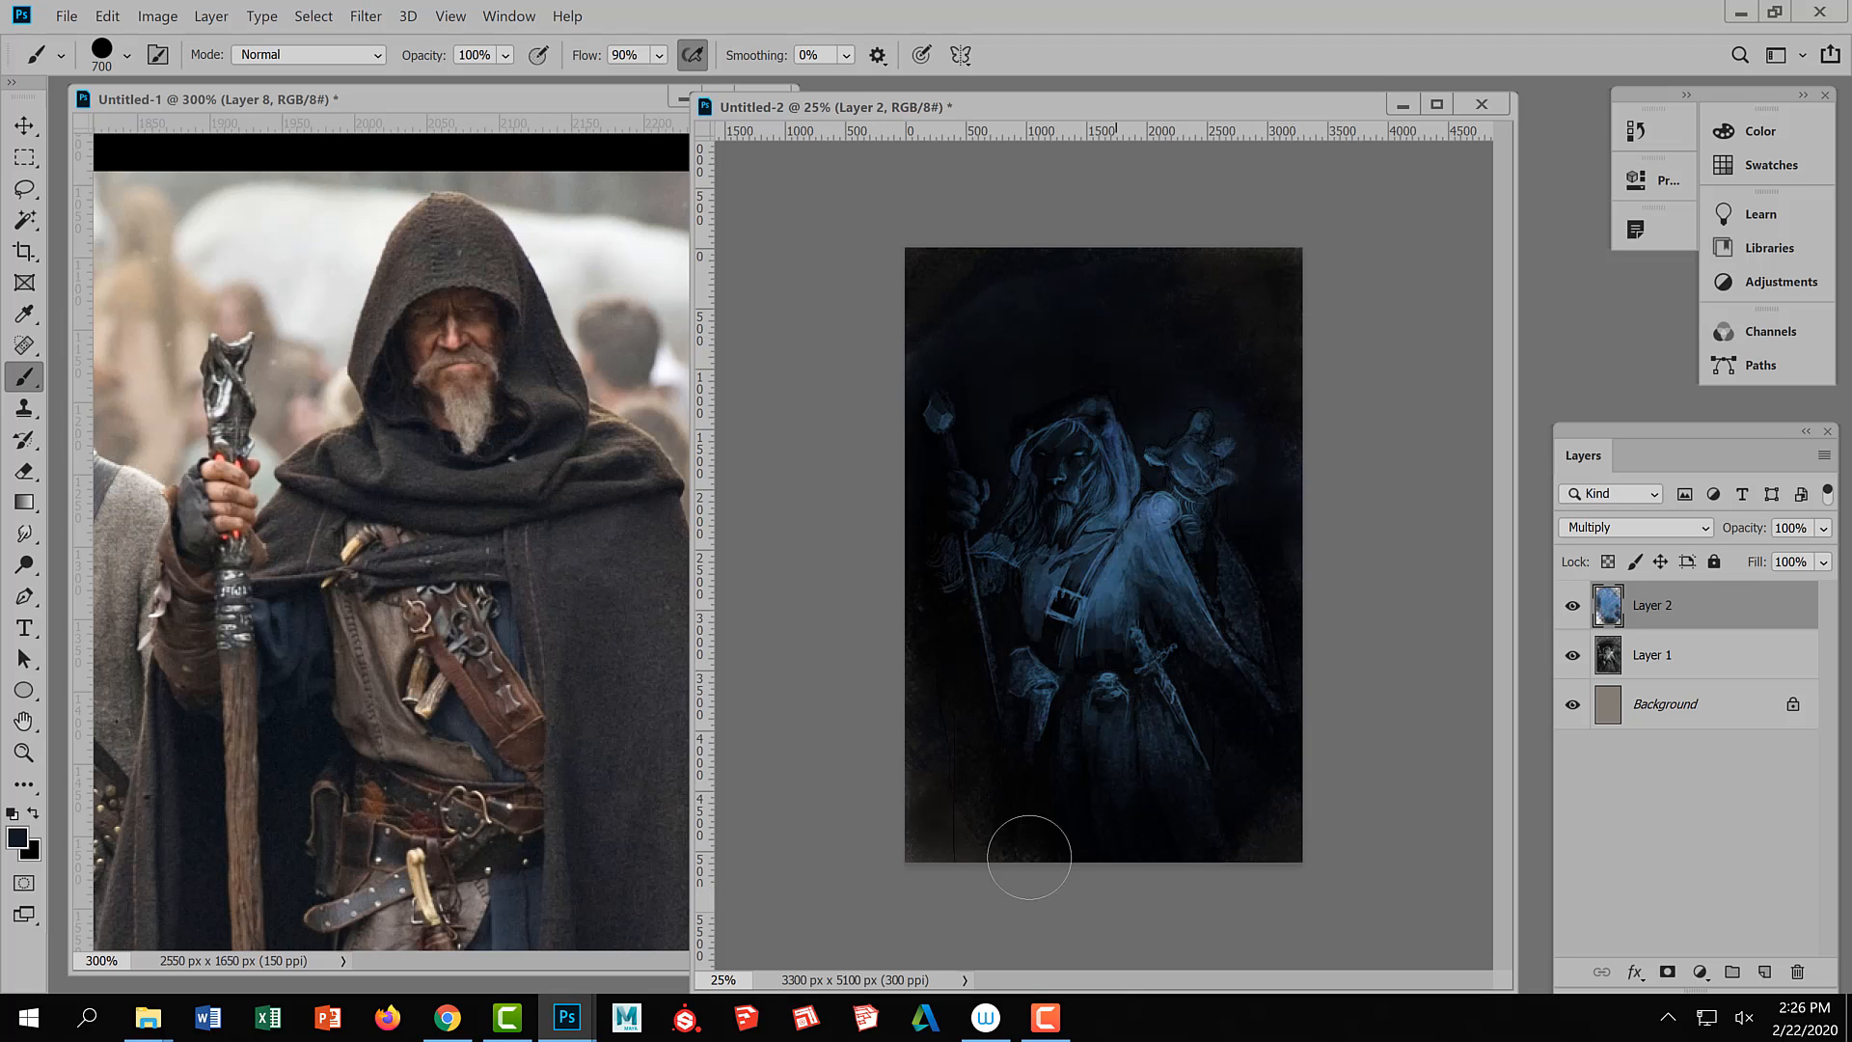
key("ctrl+plus")
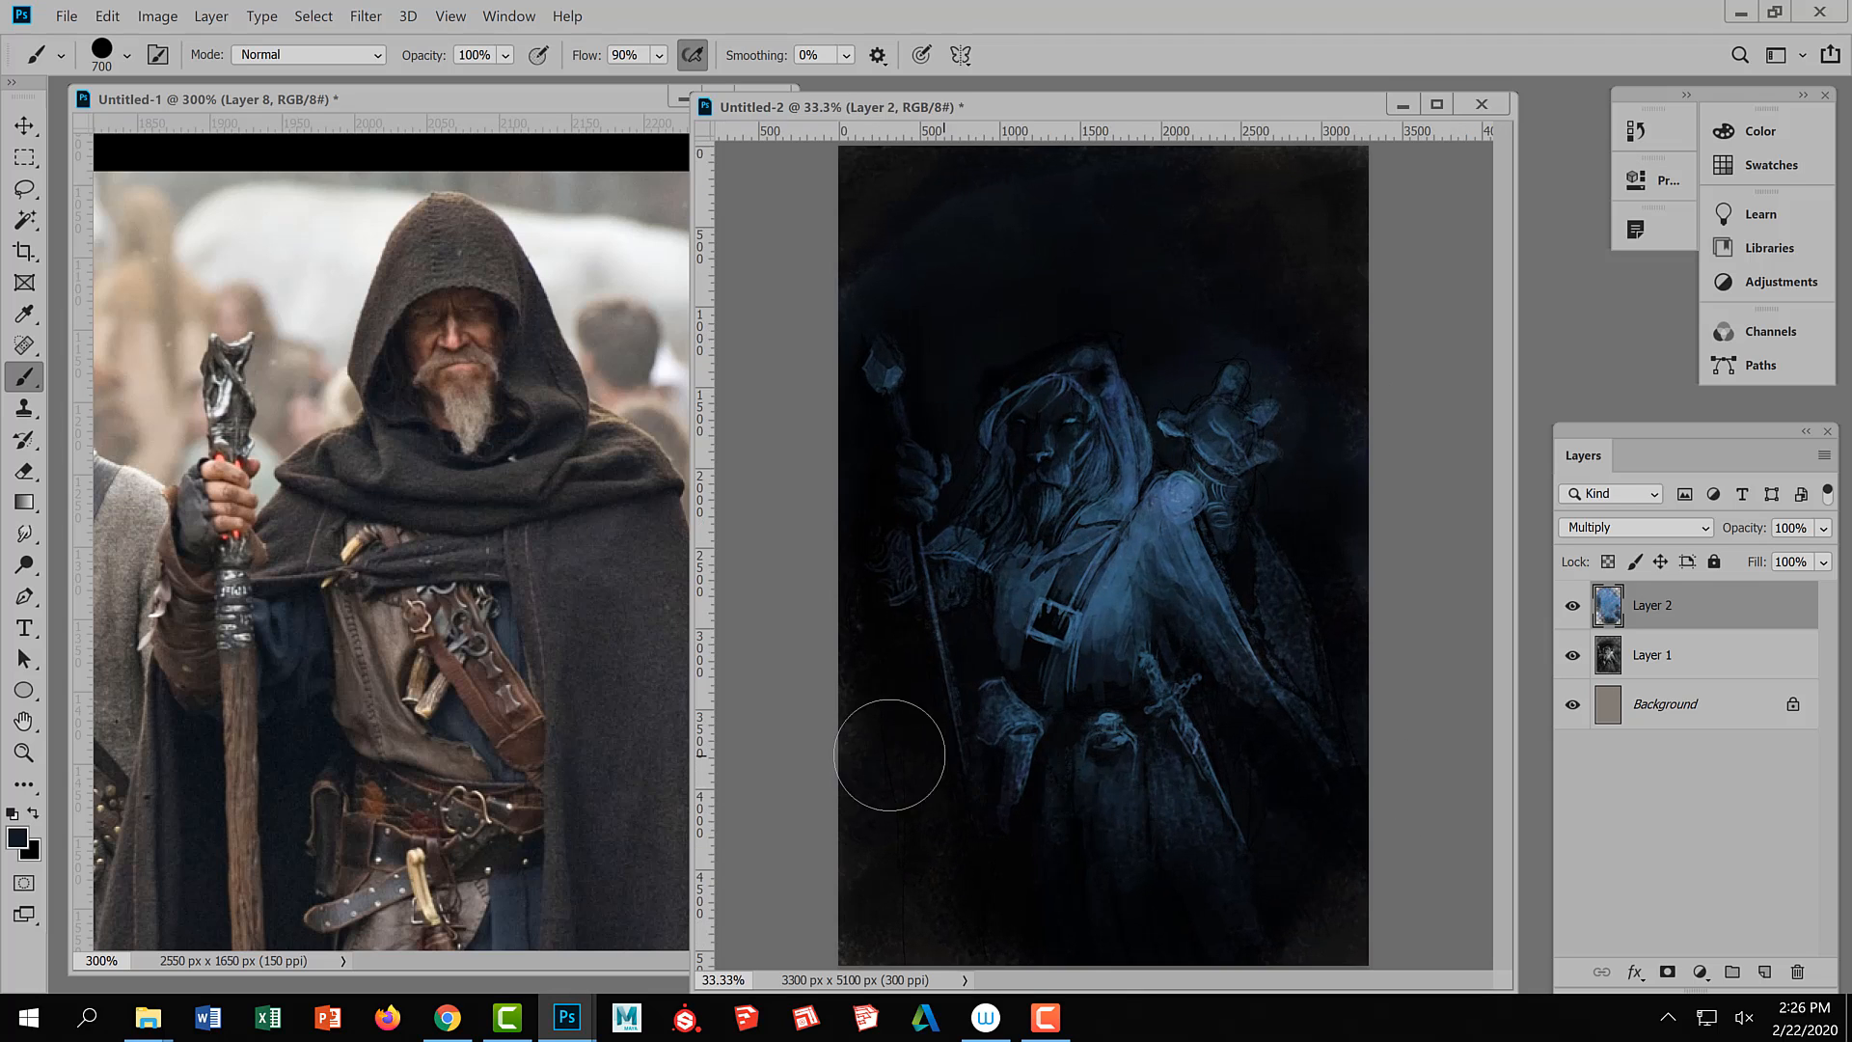
left_click(1573, 607)
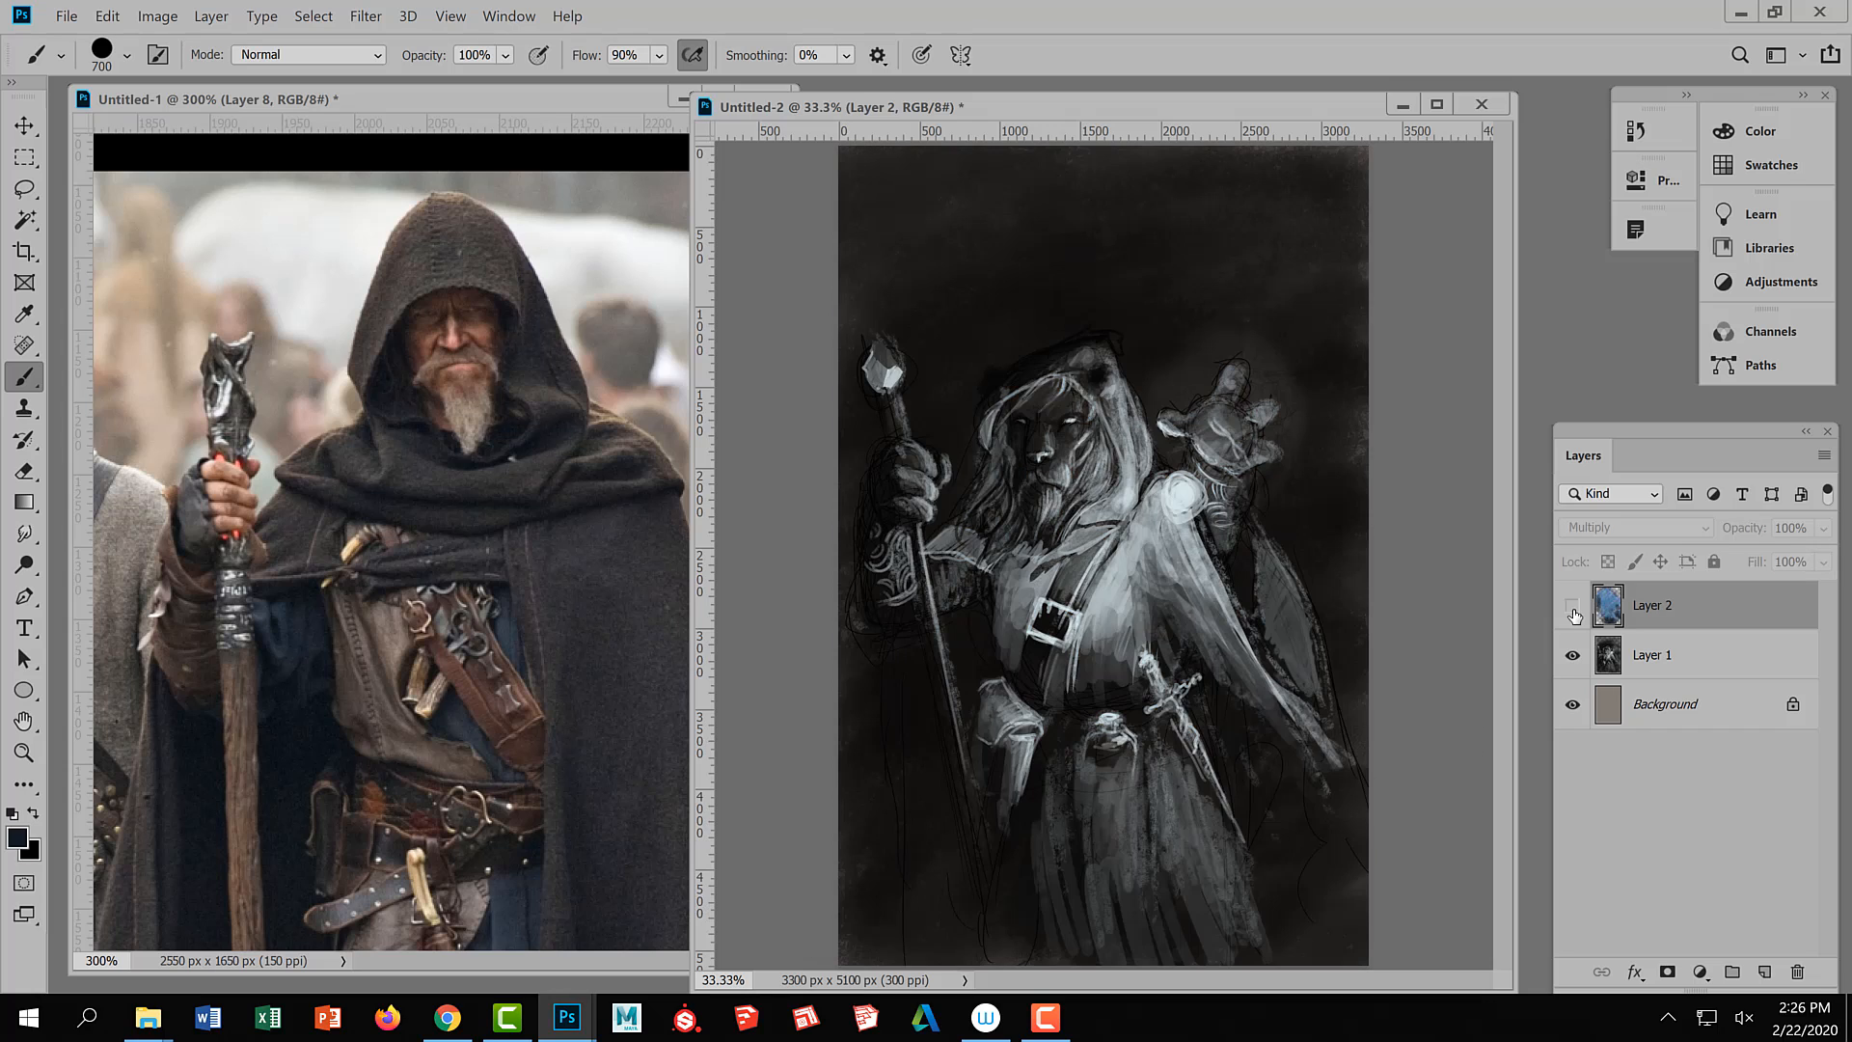
left_click(1573, 608)
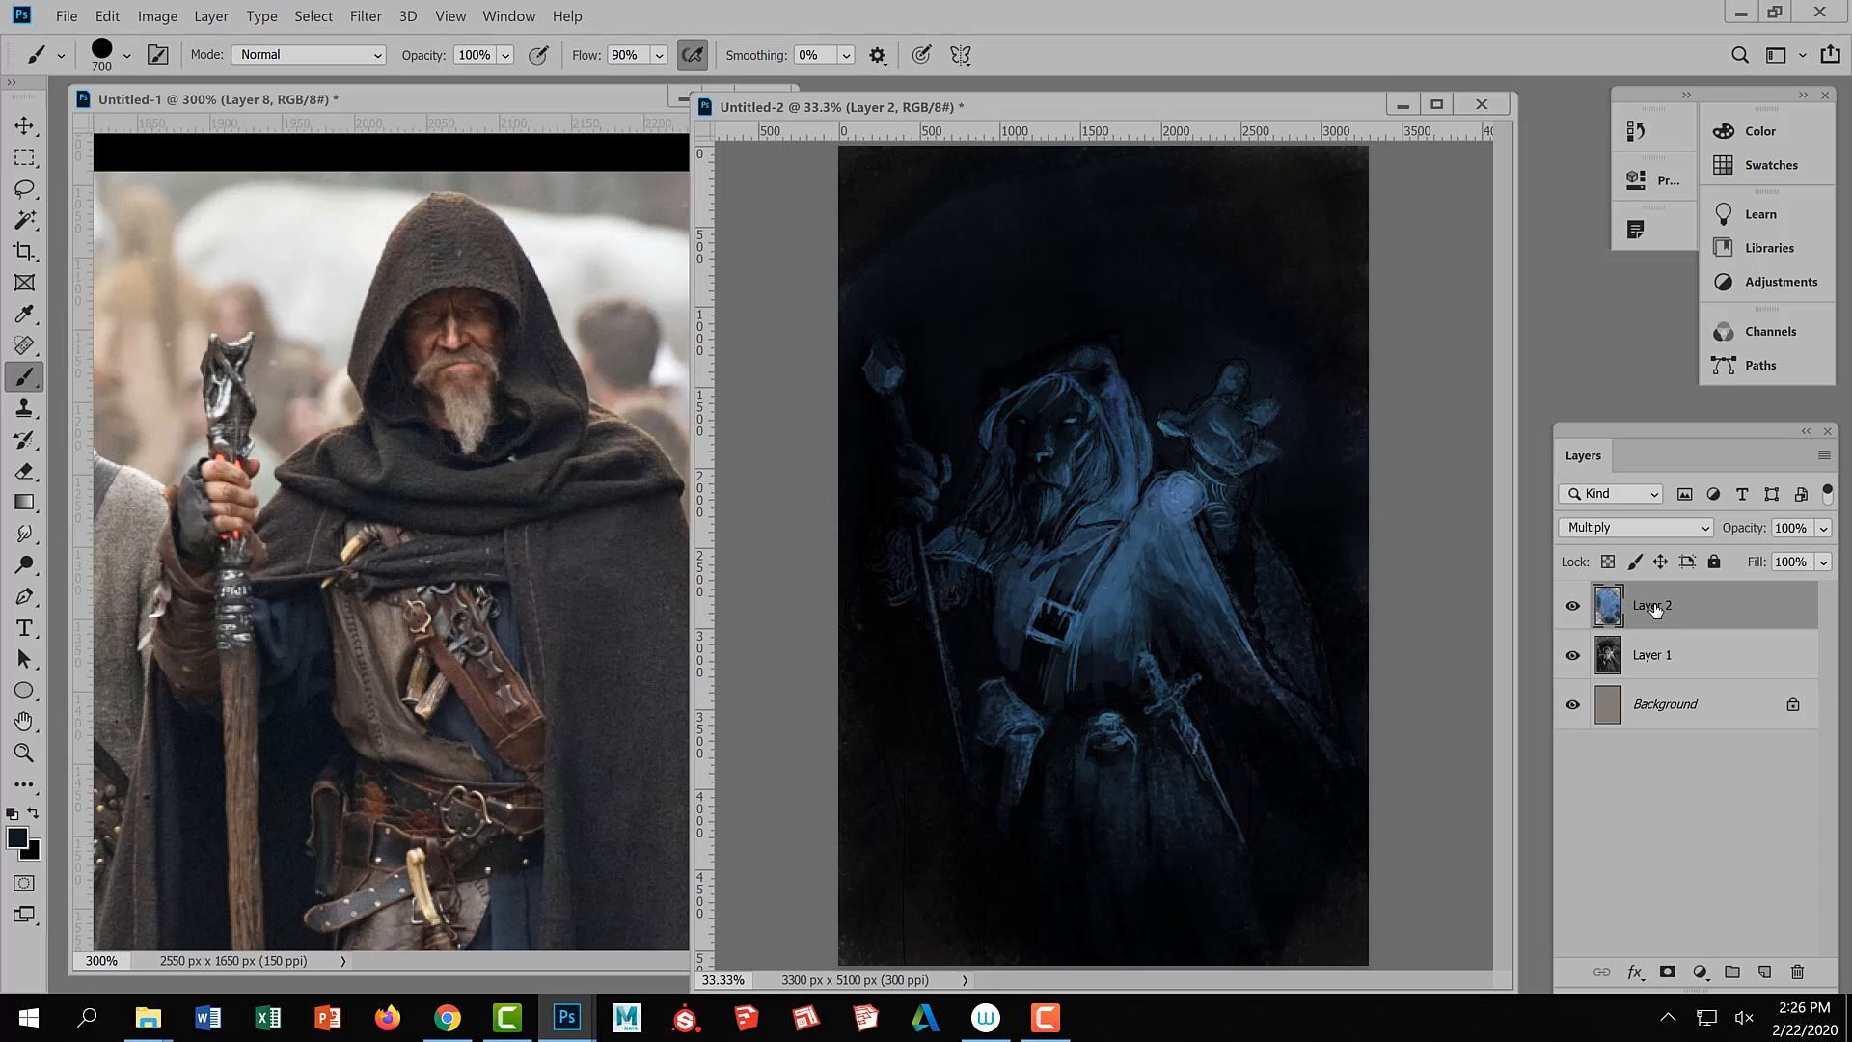
left_click(210, 410)
left_click(1254, 511)
mouse_move(1295, 578)
left_mouse_down()
mouse_move(1236, 509)
mouse_move(1177, 645)
left_mouse_up()
Erase the blue tint over the shoulder orb with a soft Eraser to make it glow
key("e")
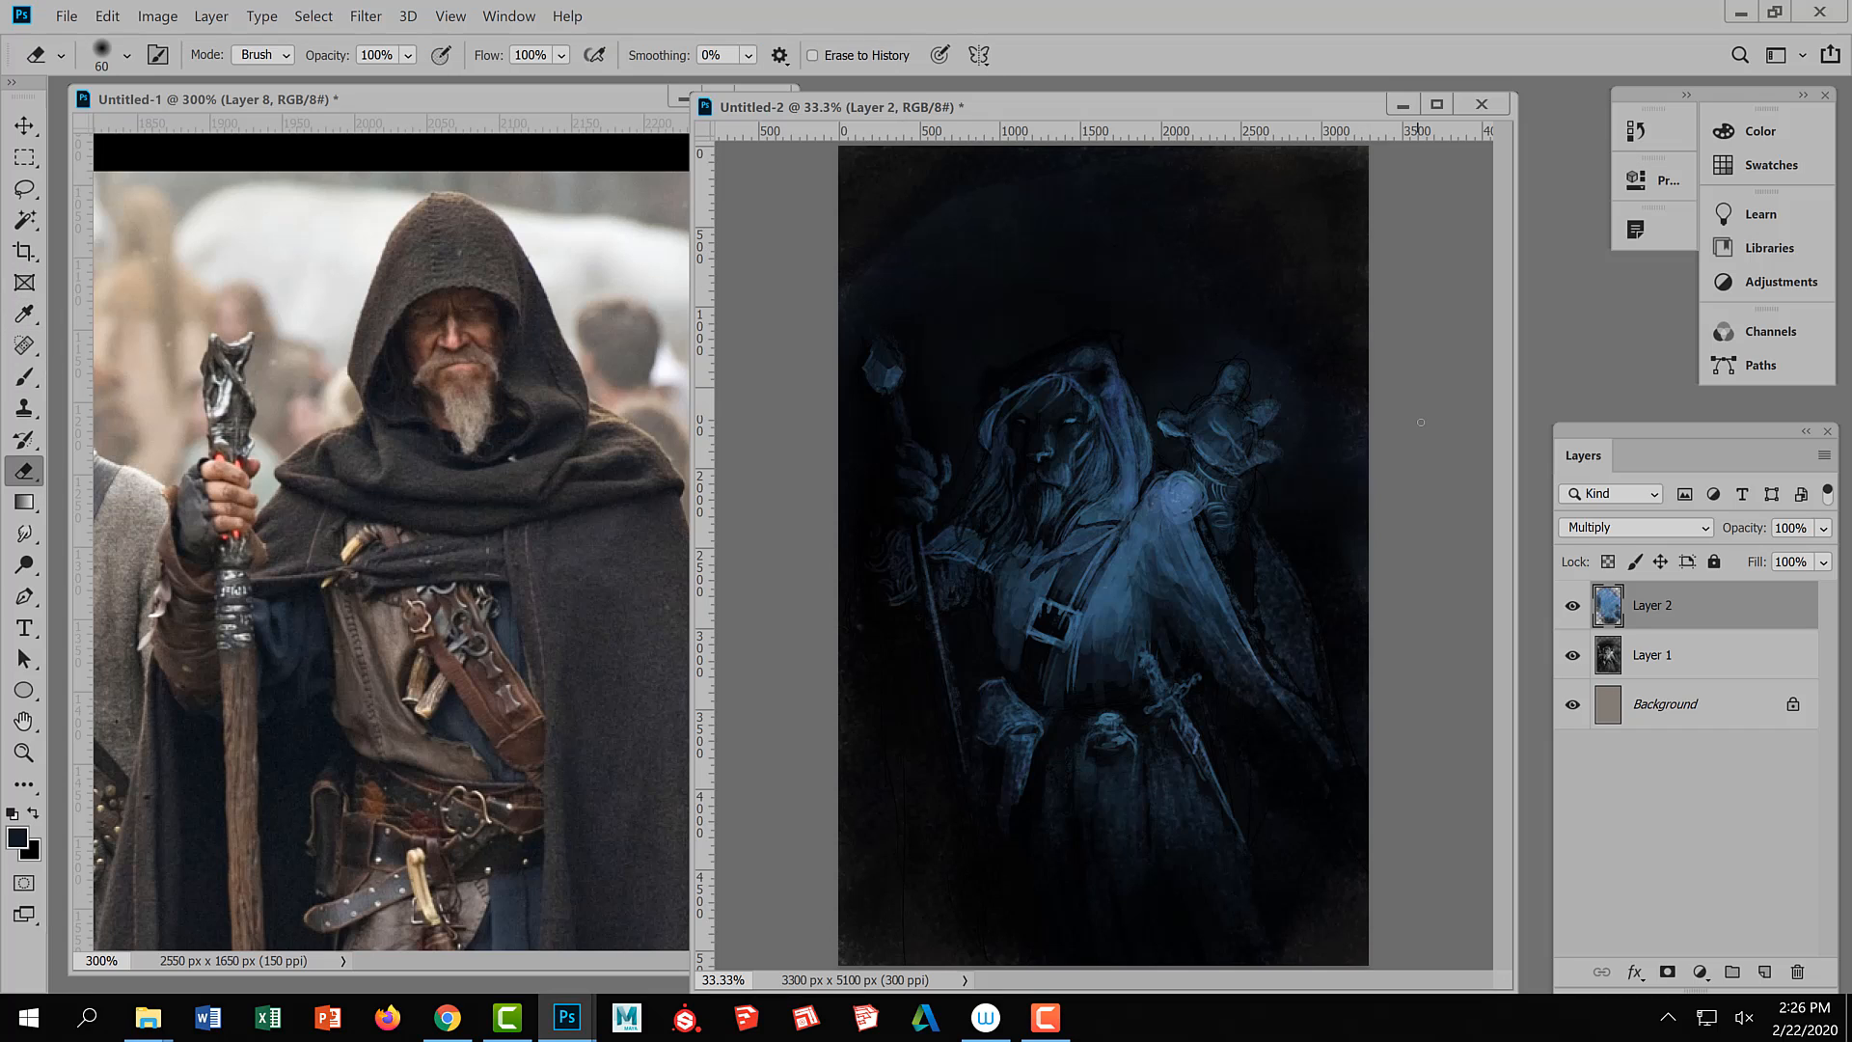
right_click(1180, 494)
left_click(1180, 497)
left_click(1181, 496)
key("bracketleft")
key("bracketleft")
key("bracketleft")
key("bracketleft")
left_click(1182, 496)
left_click_drag(1166, 497, 1179, 498)
Erase the tint along the eyes, muzzle, strap buckle and sleeve highlights with a very small Eraser
key("bracketleft")
key("bracketleft")
key("bracketleft")
key("bracketleft")
key("bracketleft")
key("bracketleft")
key("bracketleft")
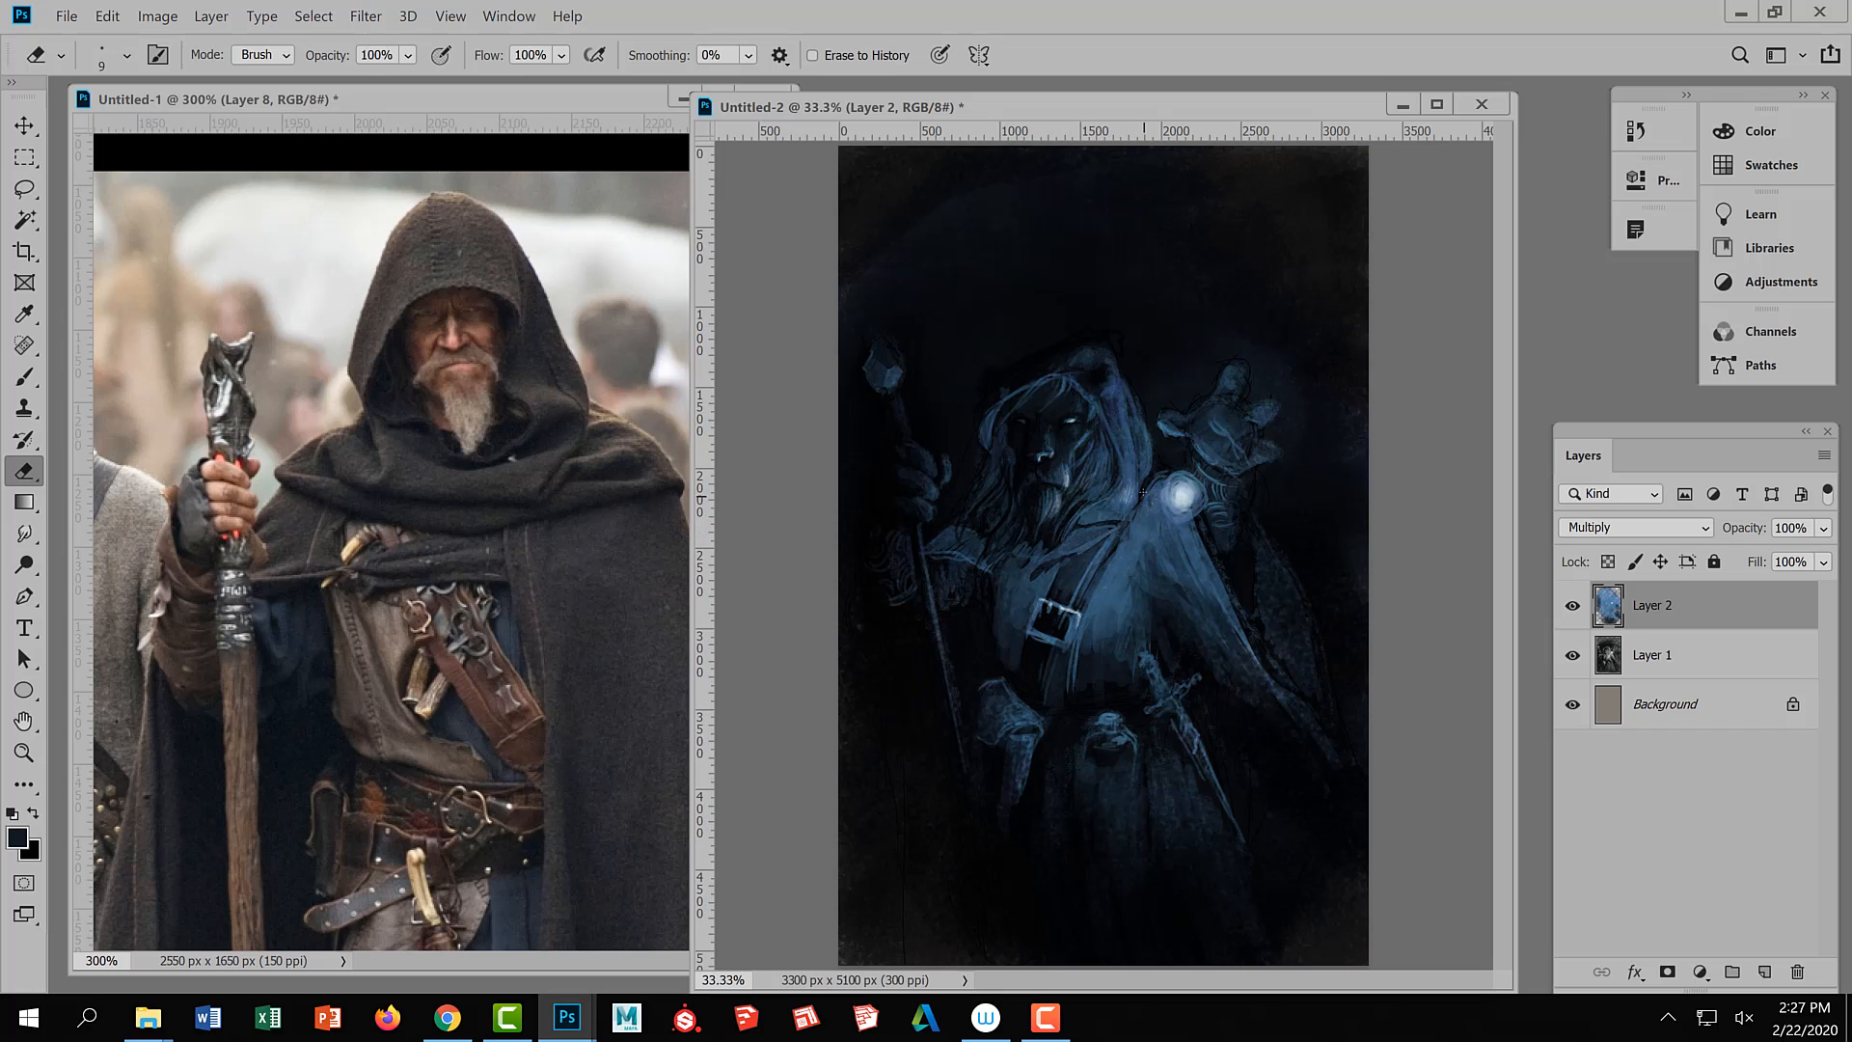
key("bracketright")
key("bracketright")
key("bracketleft")
key("bracketleft")
key("bracketright")
Switch to the Brush tool and set the foreground colour to orange-red #c24427
key("b")
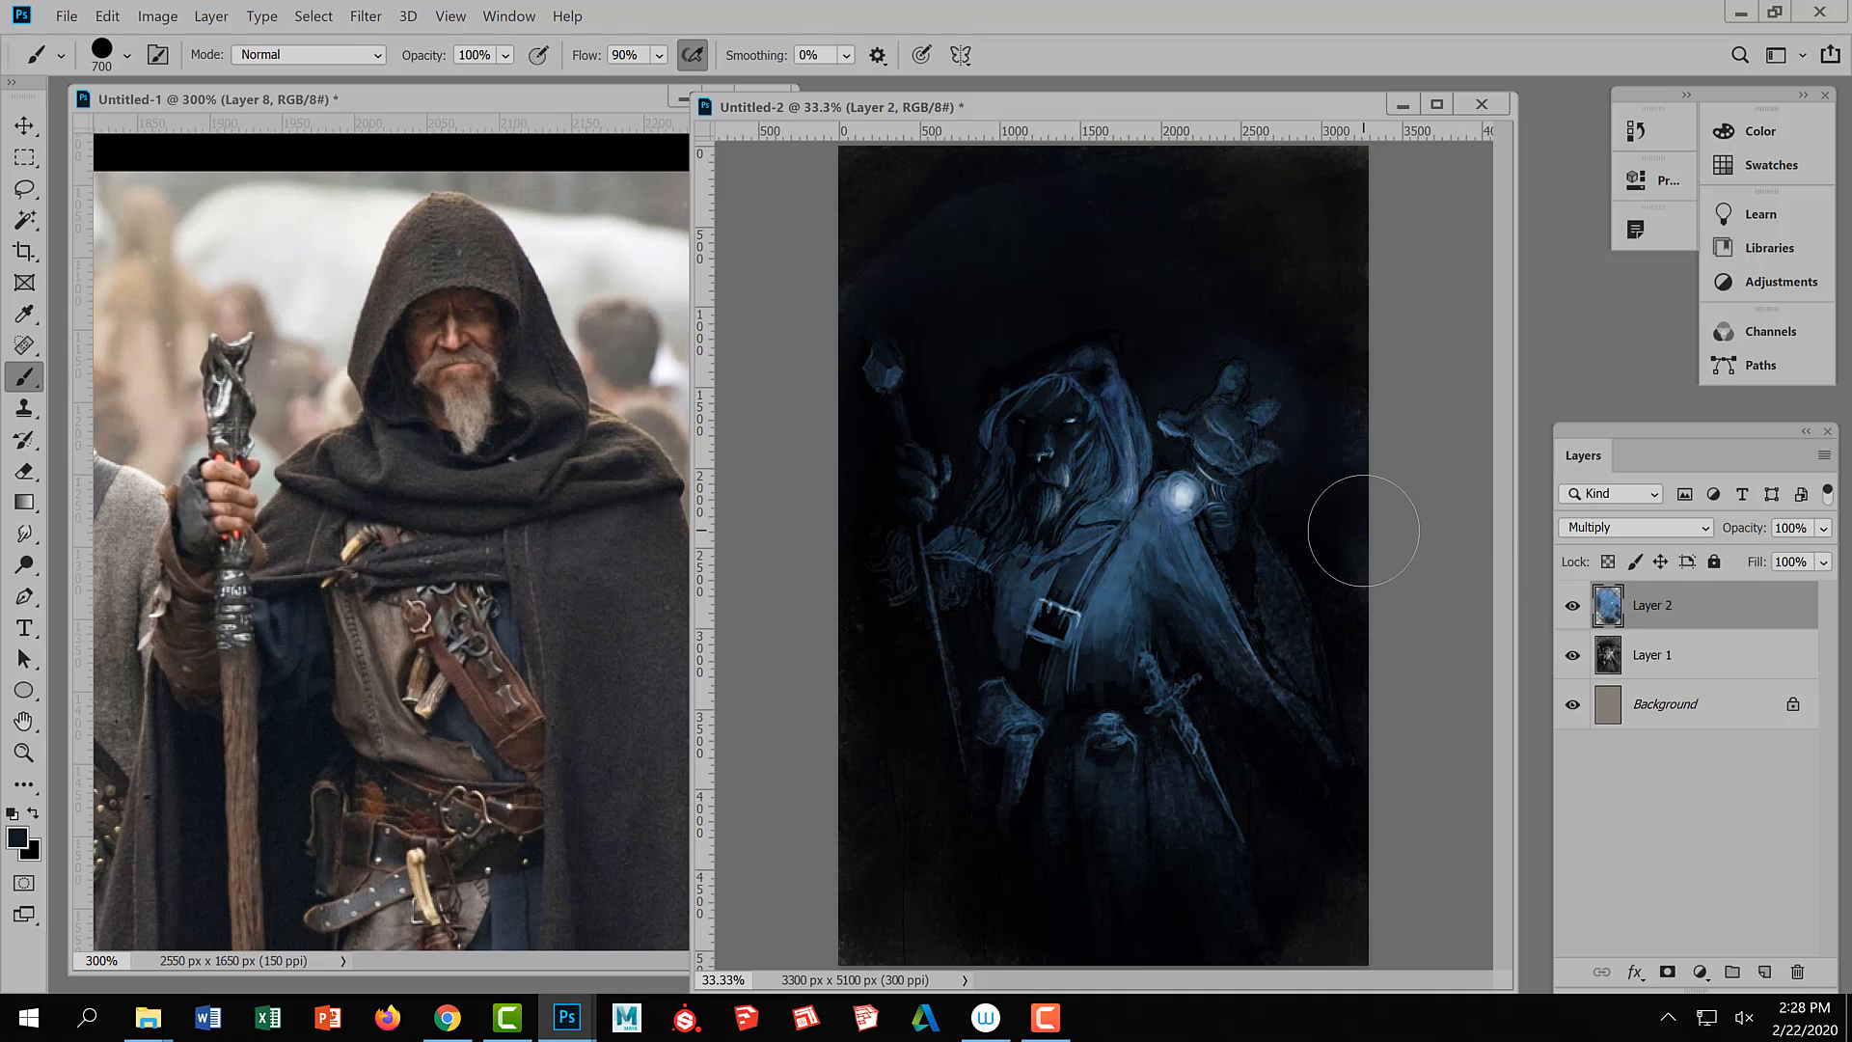
left_click(18, 836)
left_click(1244, 422)
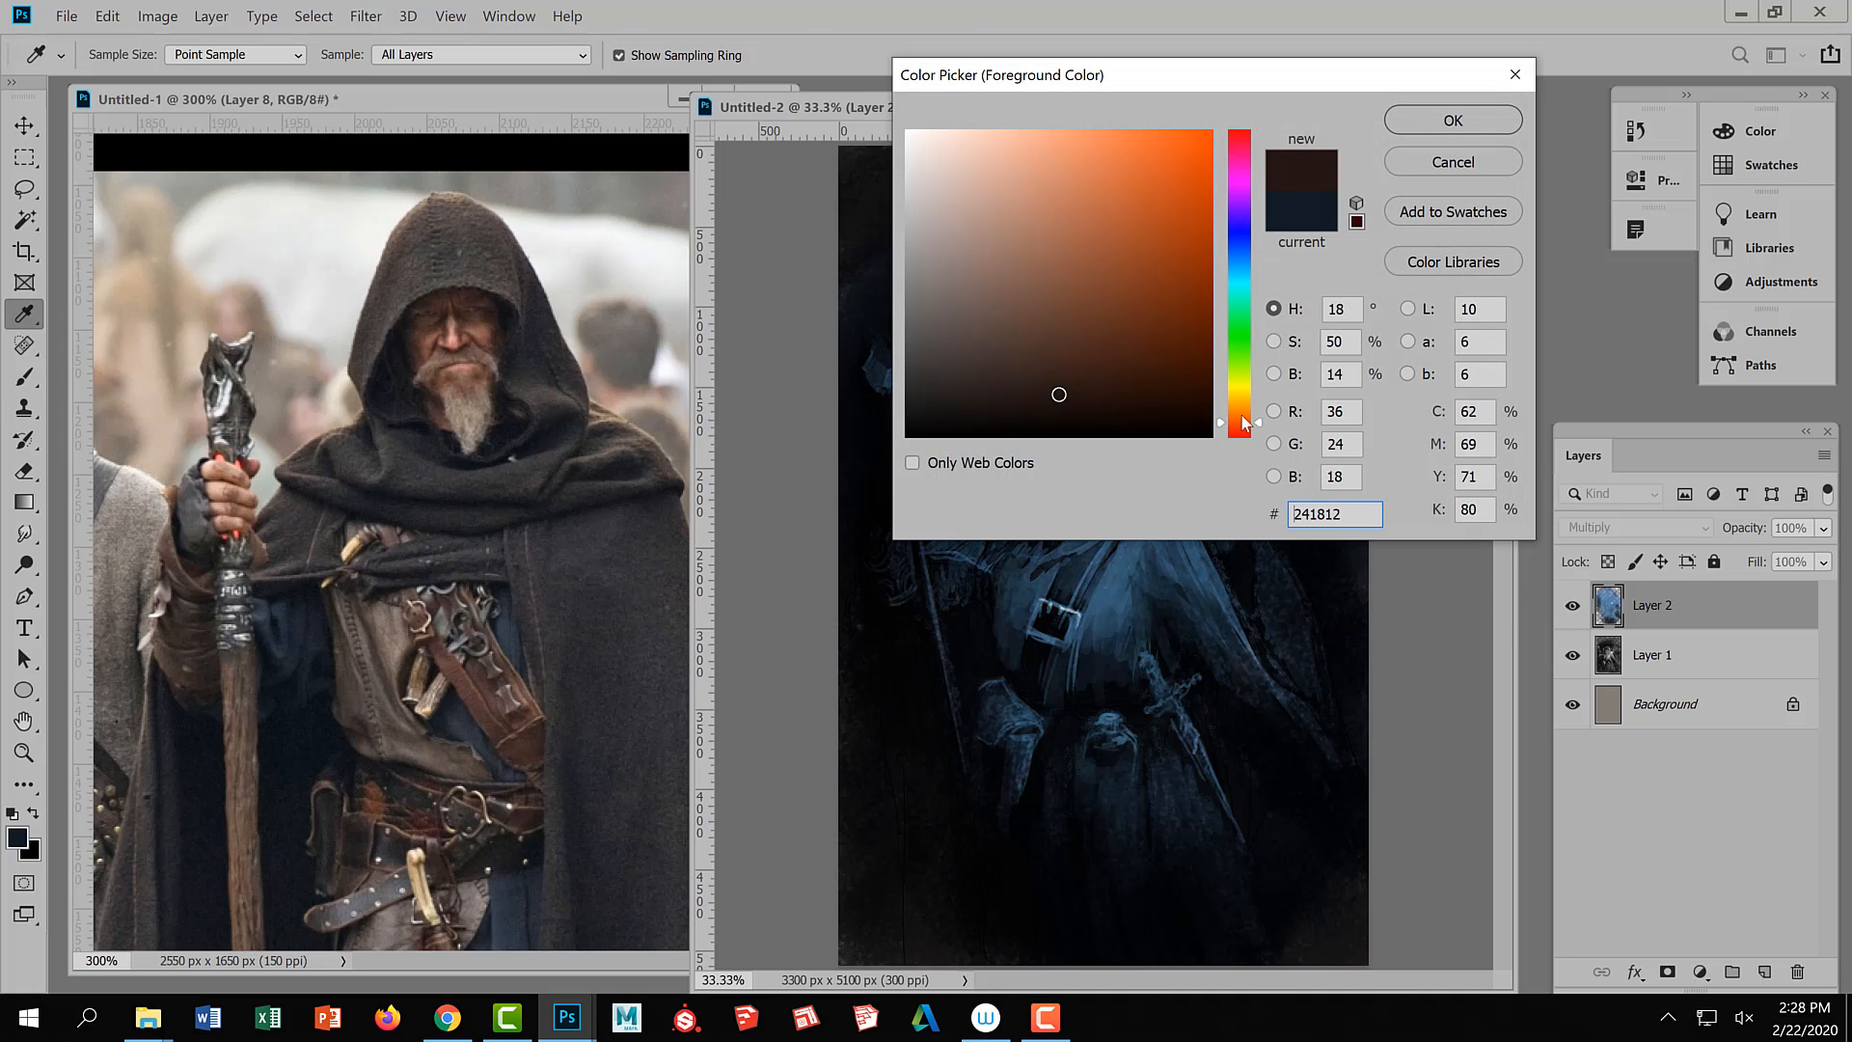
left_click_drag(1244, 421, 1244, 428)
left_click(1151, 204)
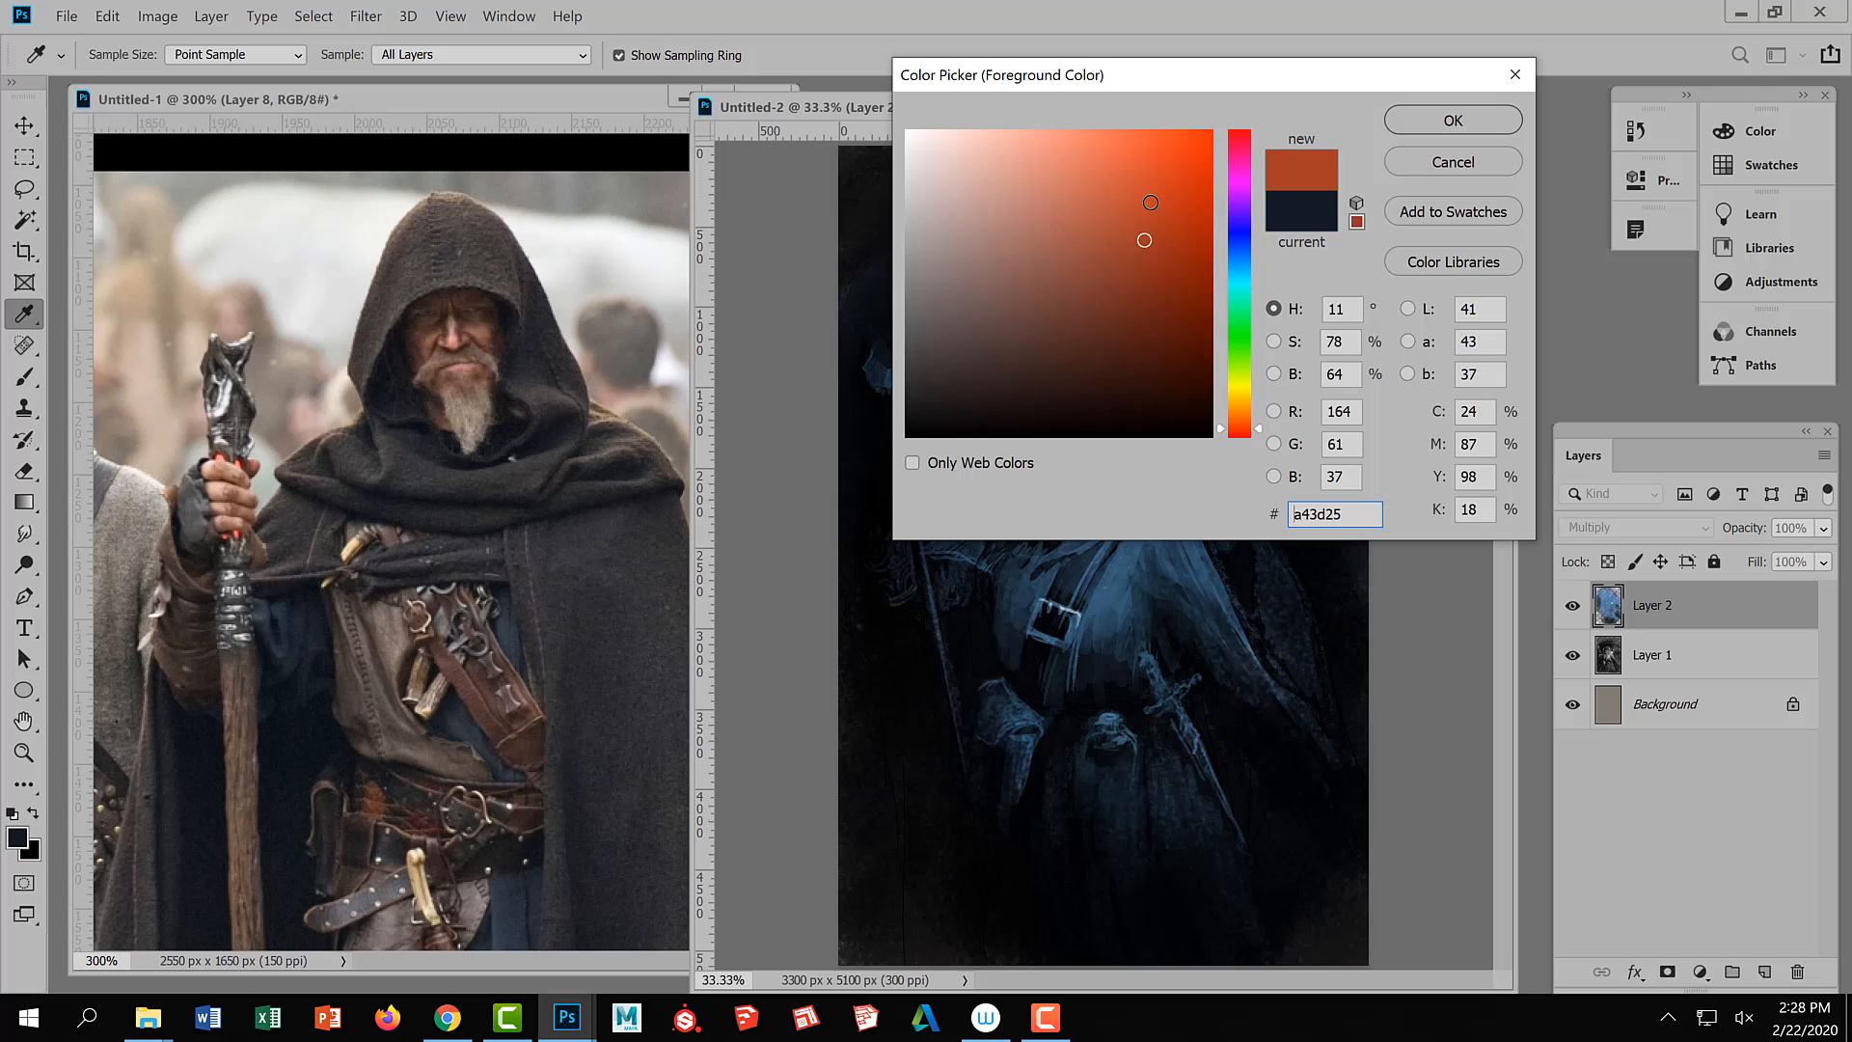
left_click(1452, 123)
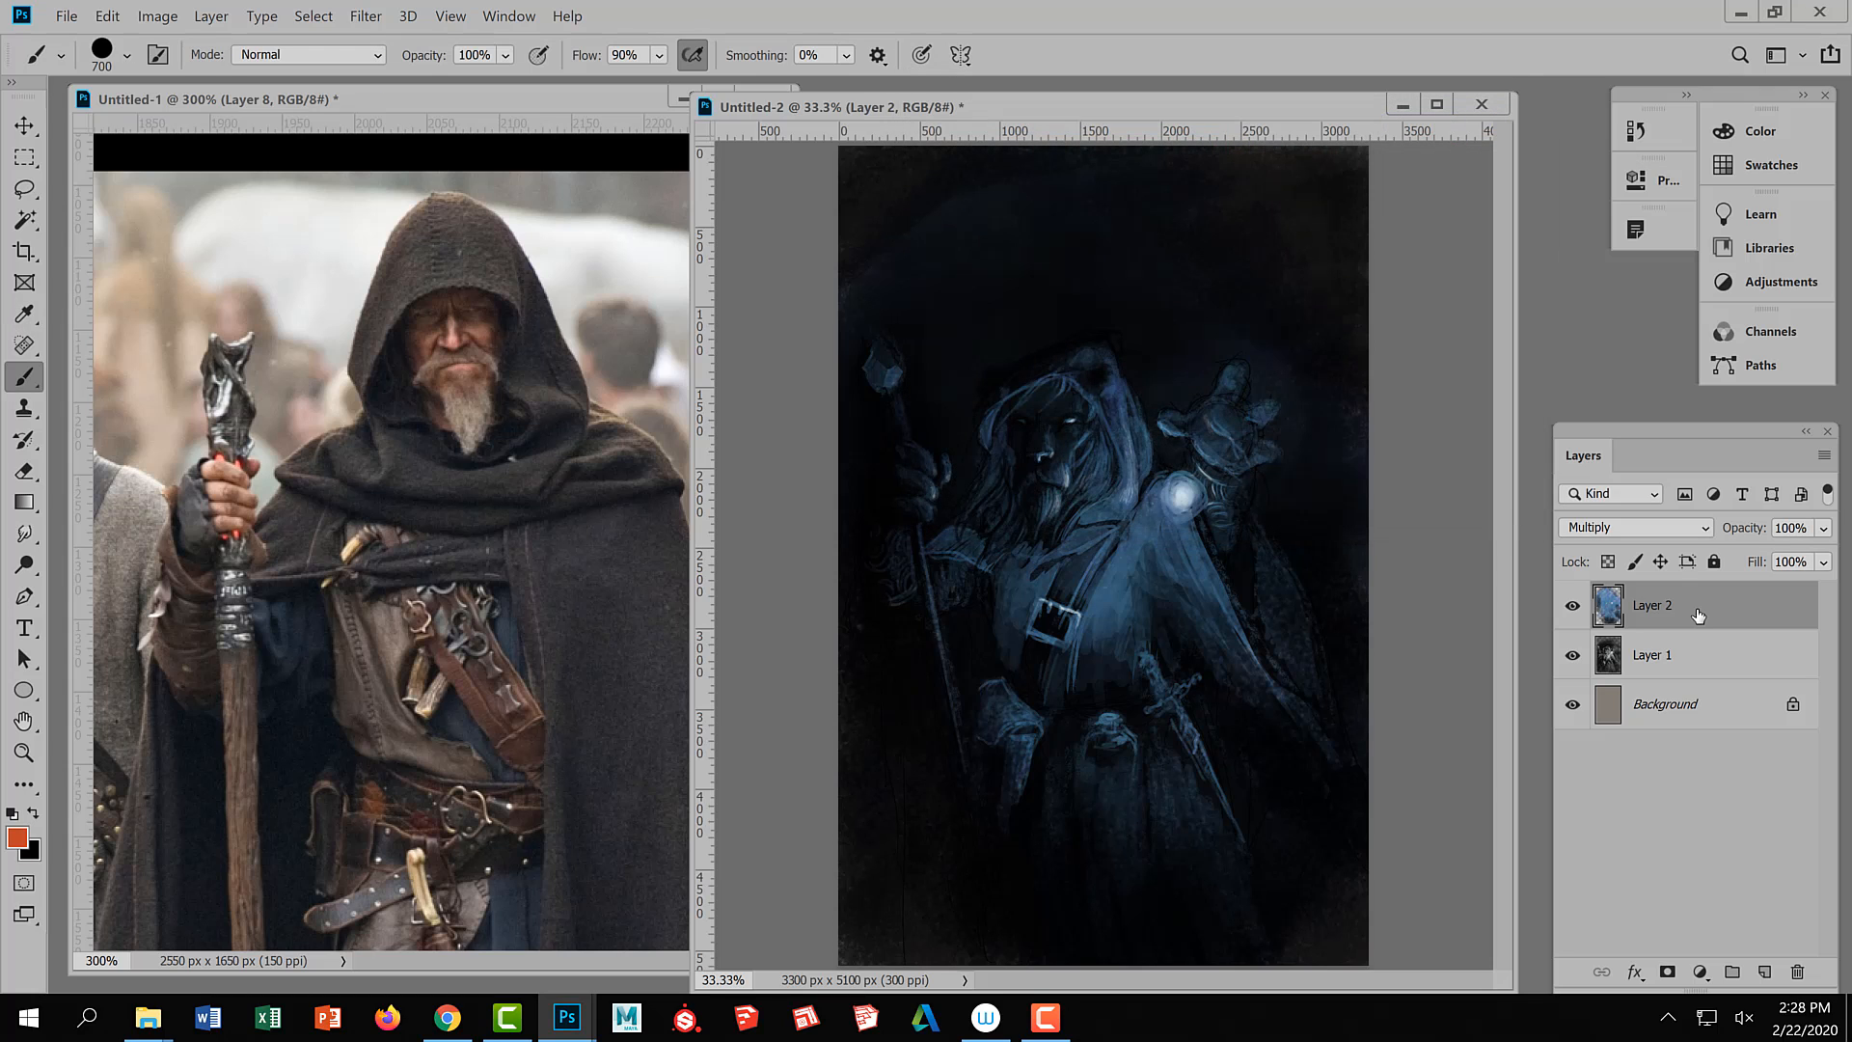
Paint an orange-red glow over the staff crystal, starting at 800 px and continuing with smaller brush sizes
key("bracketright")
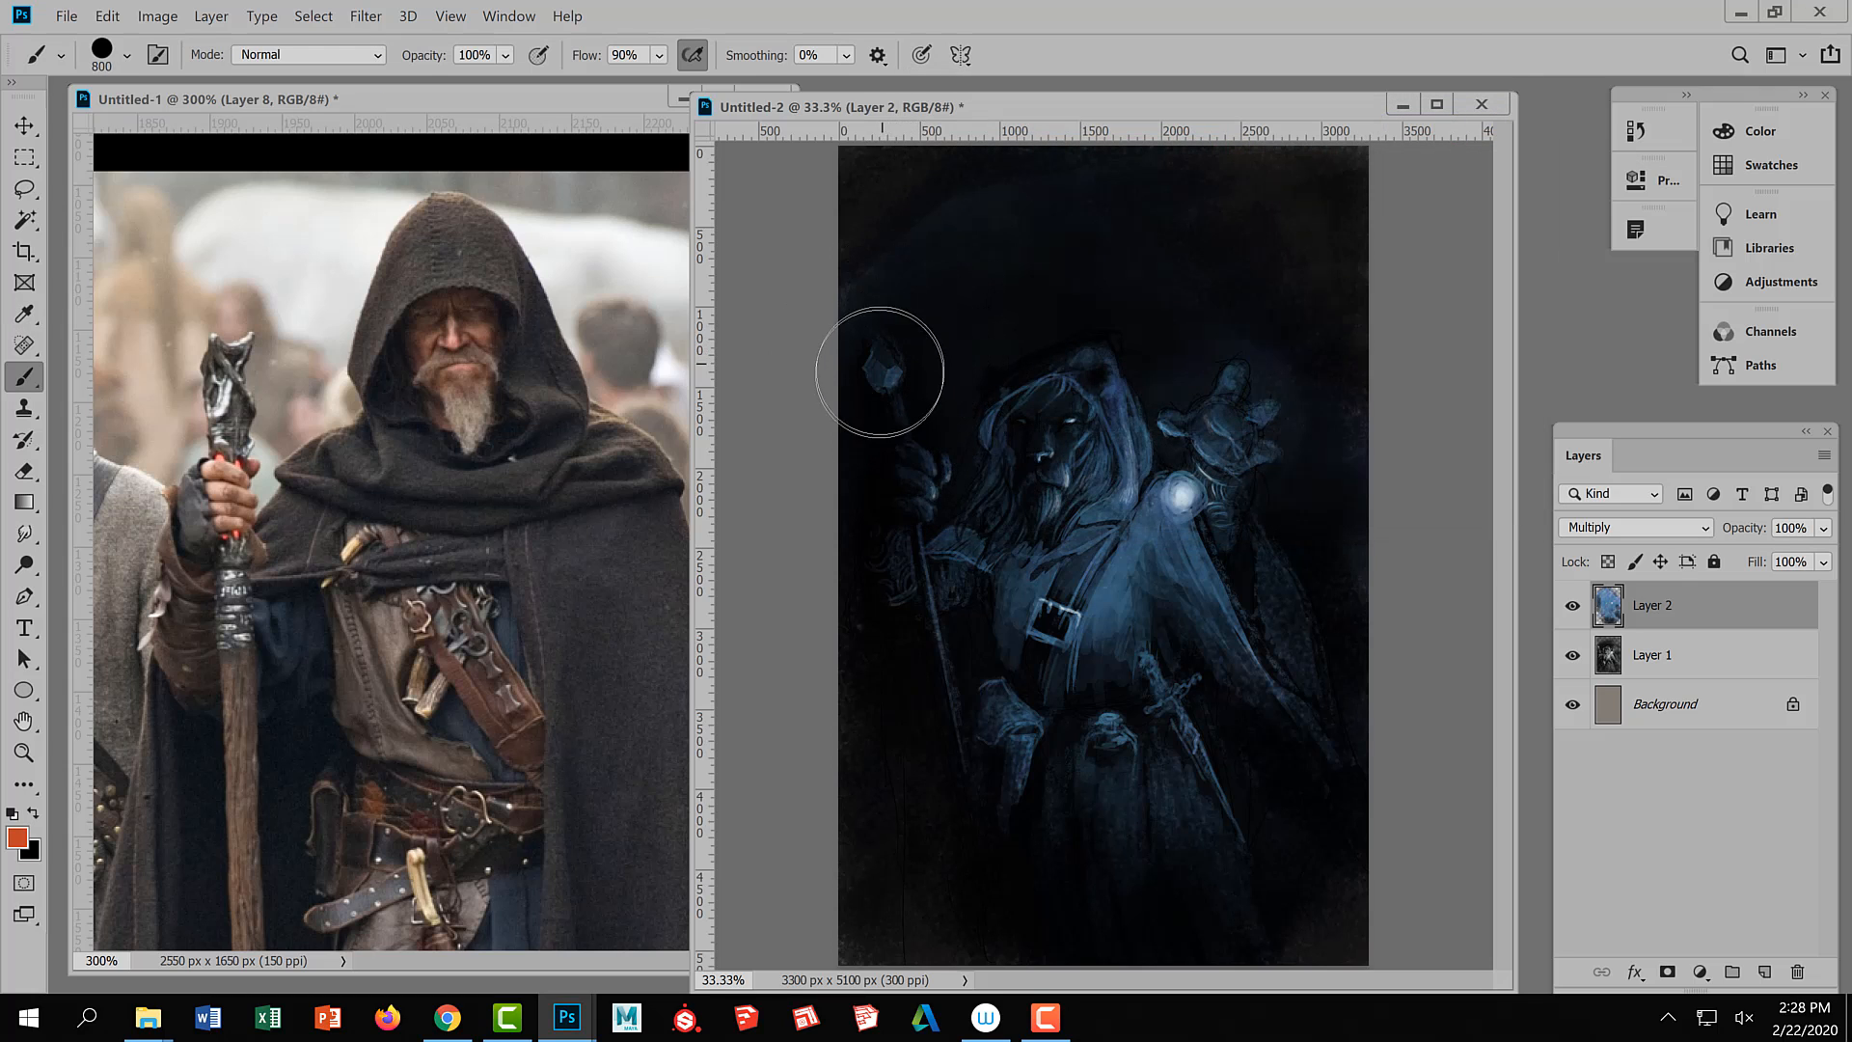
left_click_drag(880, 372, 912, 344)
key("bracketleft")
key("bracketleft")
key("bracketleft")
key("bracketleft")
key("bracketleft")
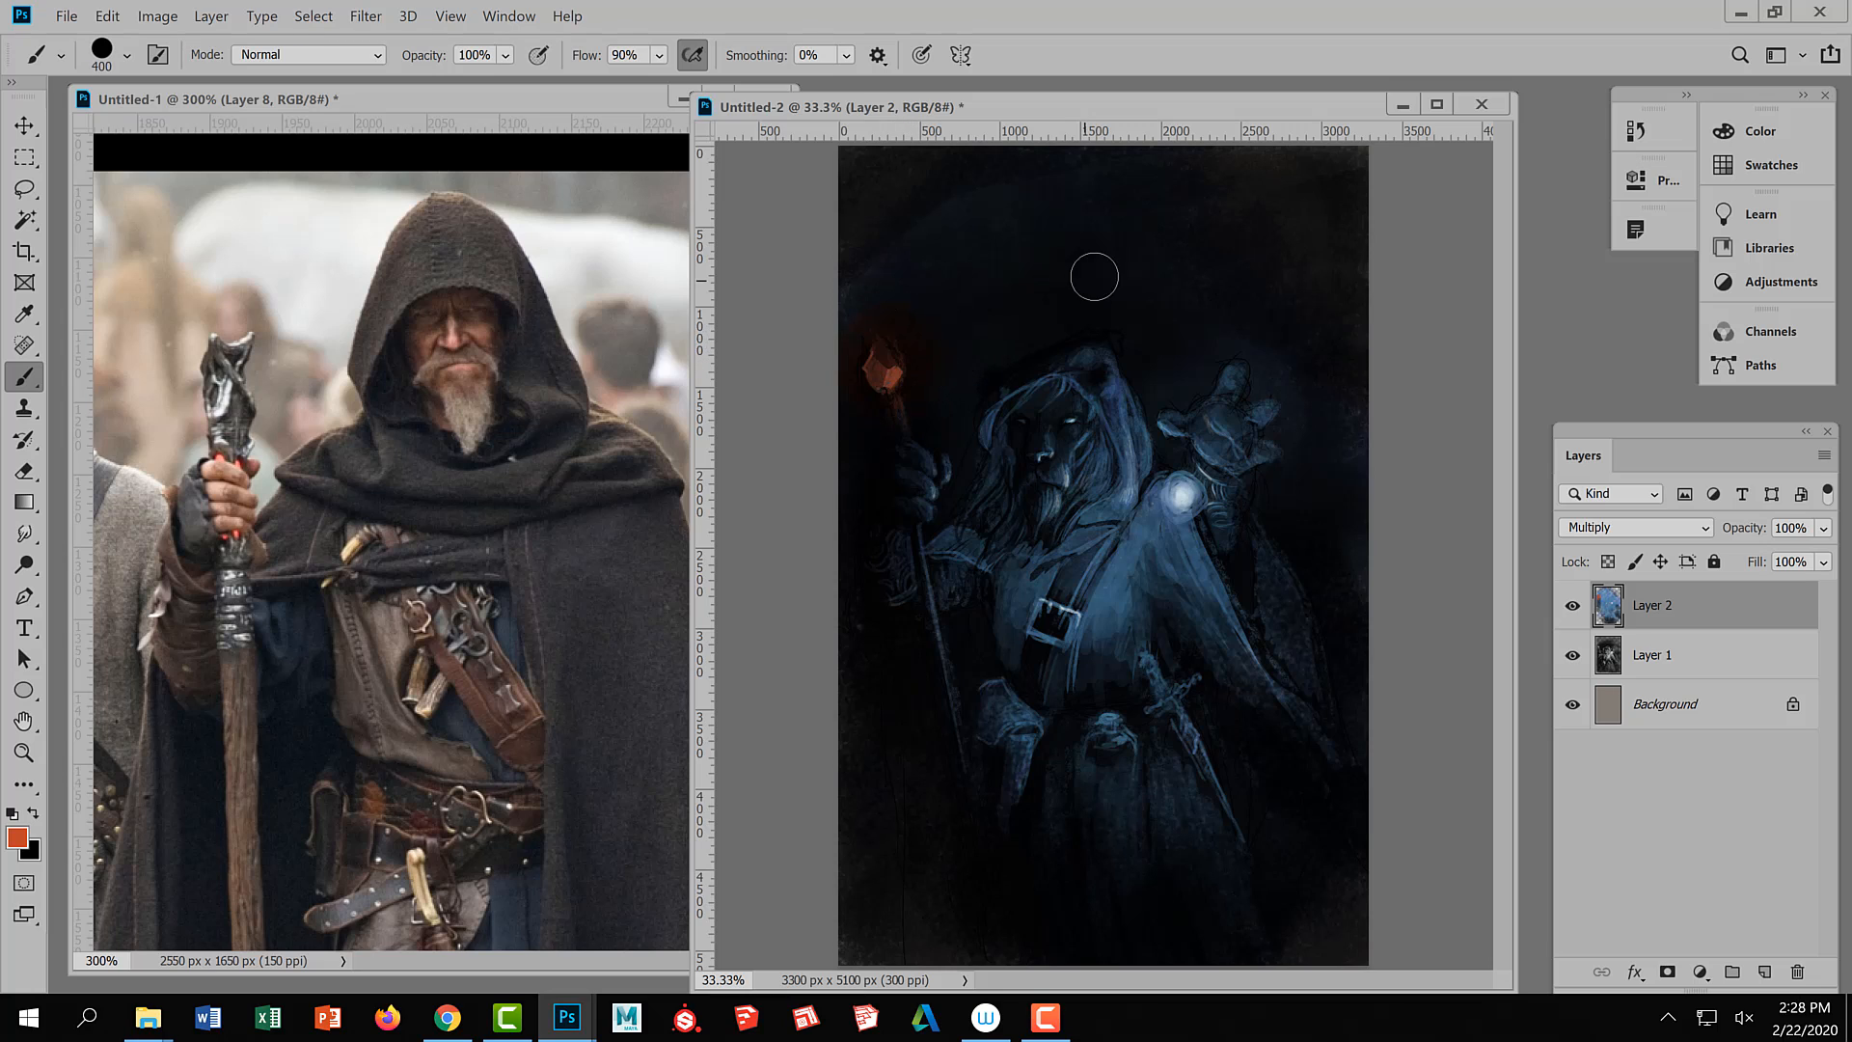
key("bracketleft")
key("bracketleft")
key("bracketleft")
key("bracketleft")
left_click_drag(882, 359, 879, 396)
Add fine orange-red light to the staff crystal and the edge of the staff arm, reducing the brush to 25 px
key("bracketleft")
key("bracketleft")
key("bracketleft")
key("bracketleft")
key("bracketleft")
key("bracketleft")
key("bracketleft")
key("bracketright")
key("bracketright")
key("bracketright")
key("bracketleft")
key("bracketleft")
key("bracketleft")
key("bracketleft")
key("bracketleft")
Set the foreground colour to a lighter orange and return to the painting
key("ctrl+Tab")
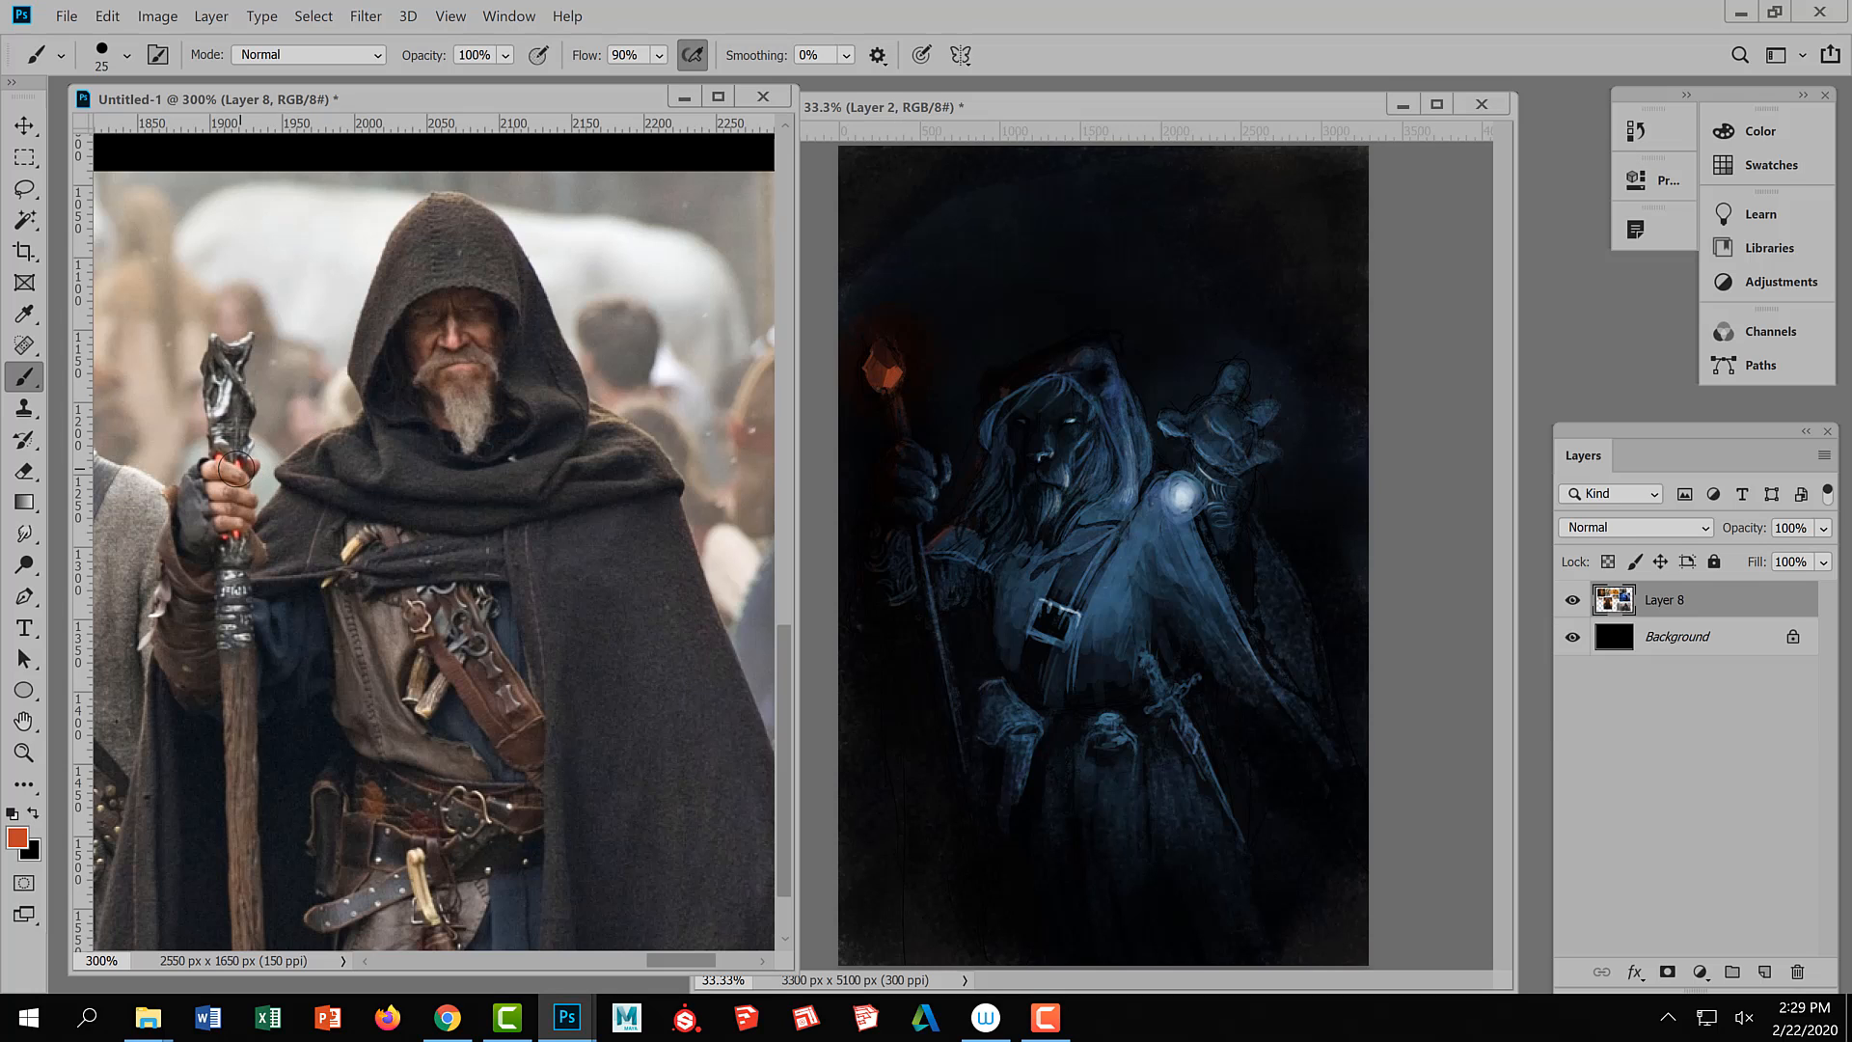
left_click(17, 838)
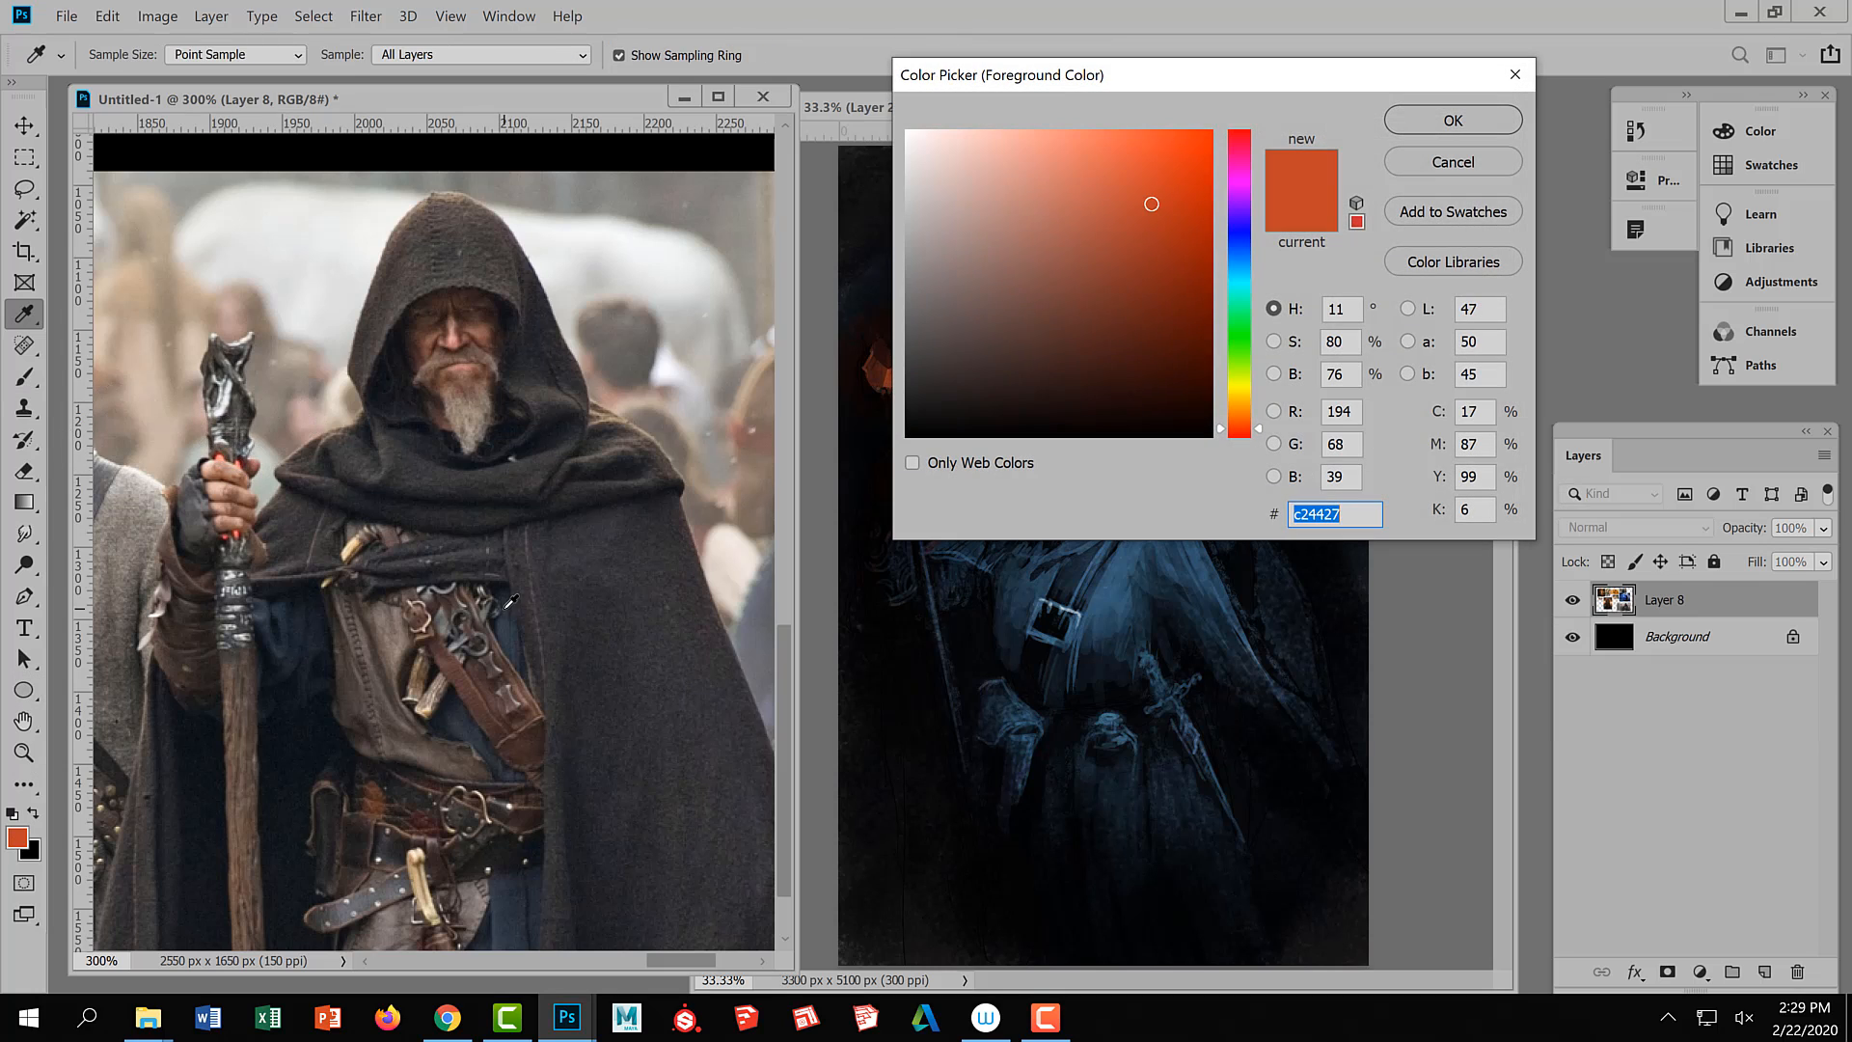
left_click(1114, 169)
left_click(1430, 126)
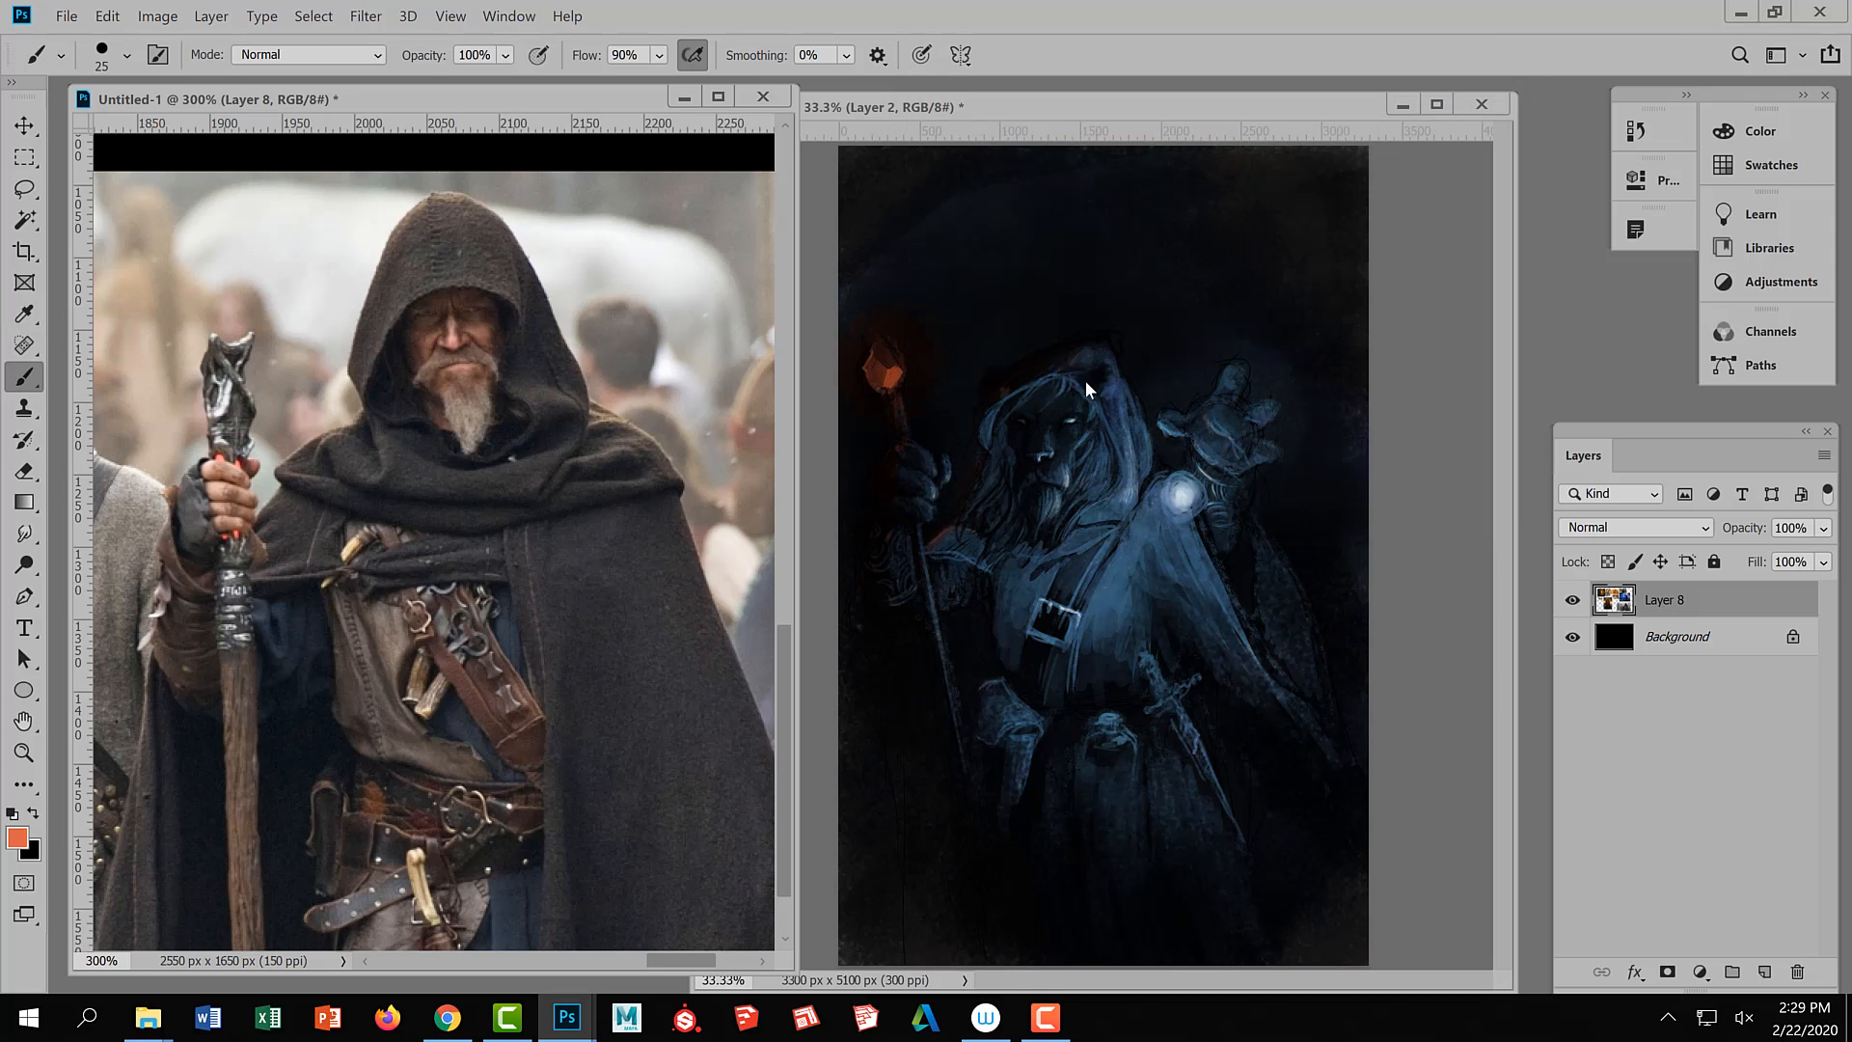
left_click(893, 374)
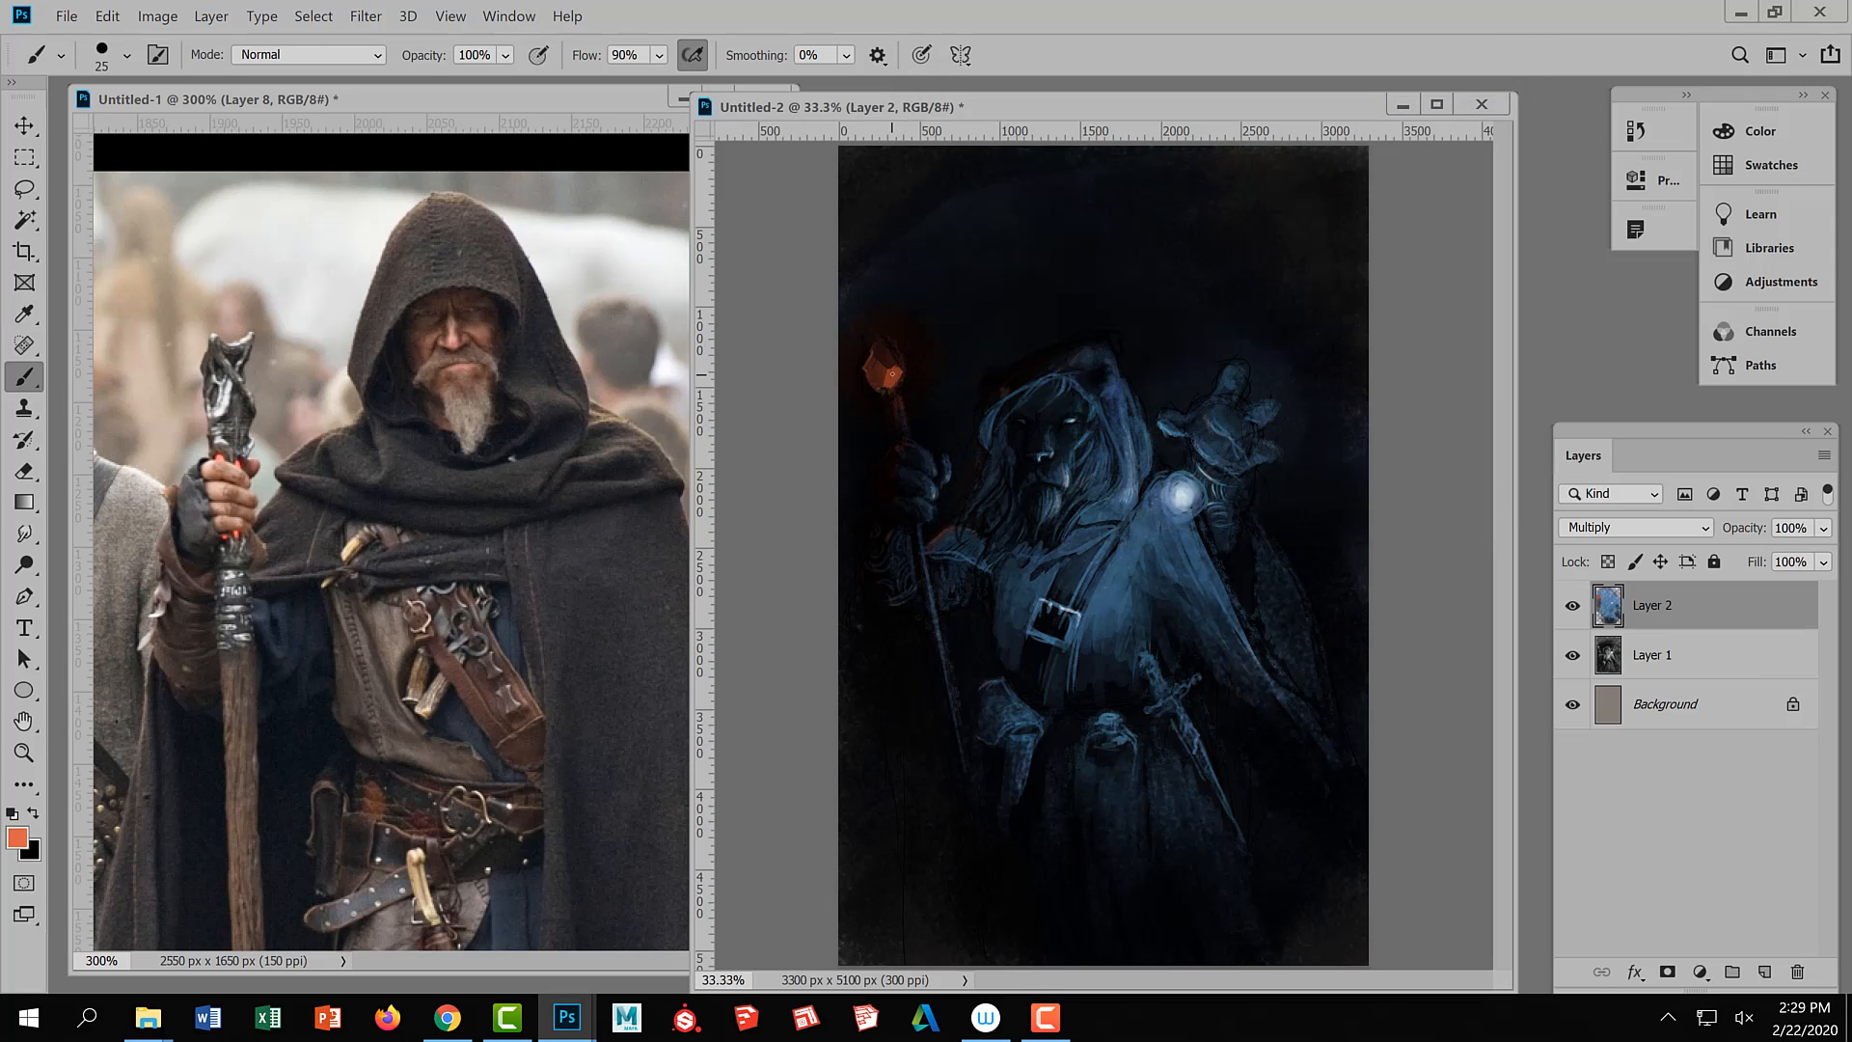
Paint orange light on the staff hand, forearm and near side of the chest, enlarging the brush to 45 px
key("bracketleft")
left_click(1574, 607)
left_click(1574, 607)
key("bracketright")
key("bracketright")
key("bracketright")
key("bracketright")
key("bracketright")
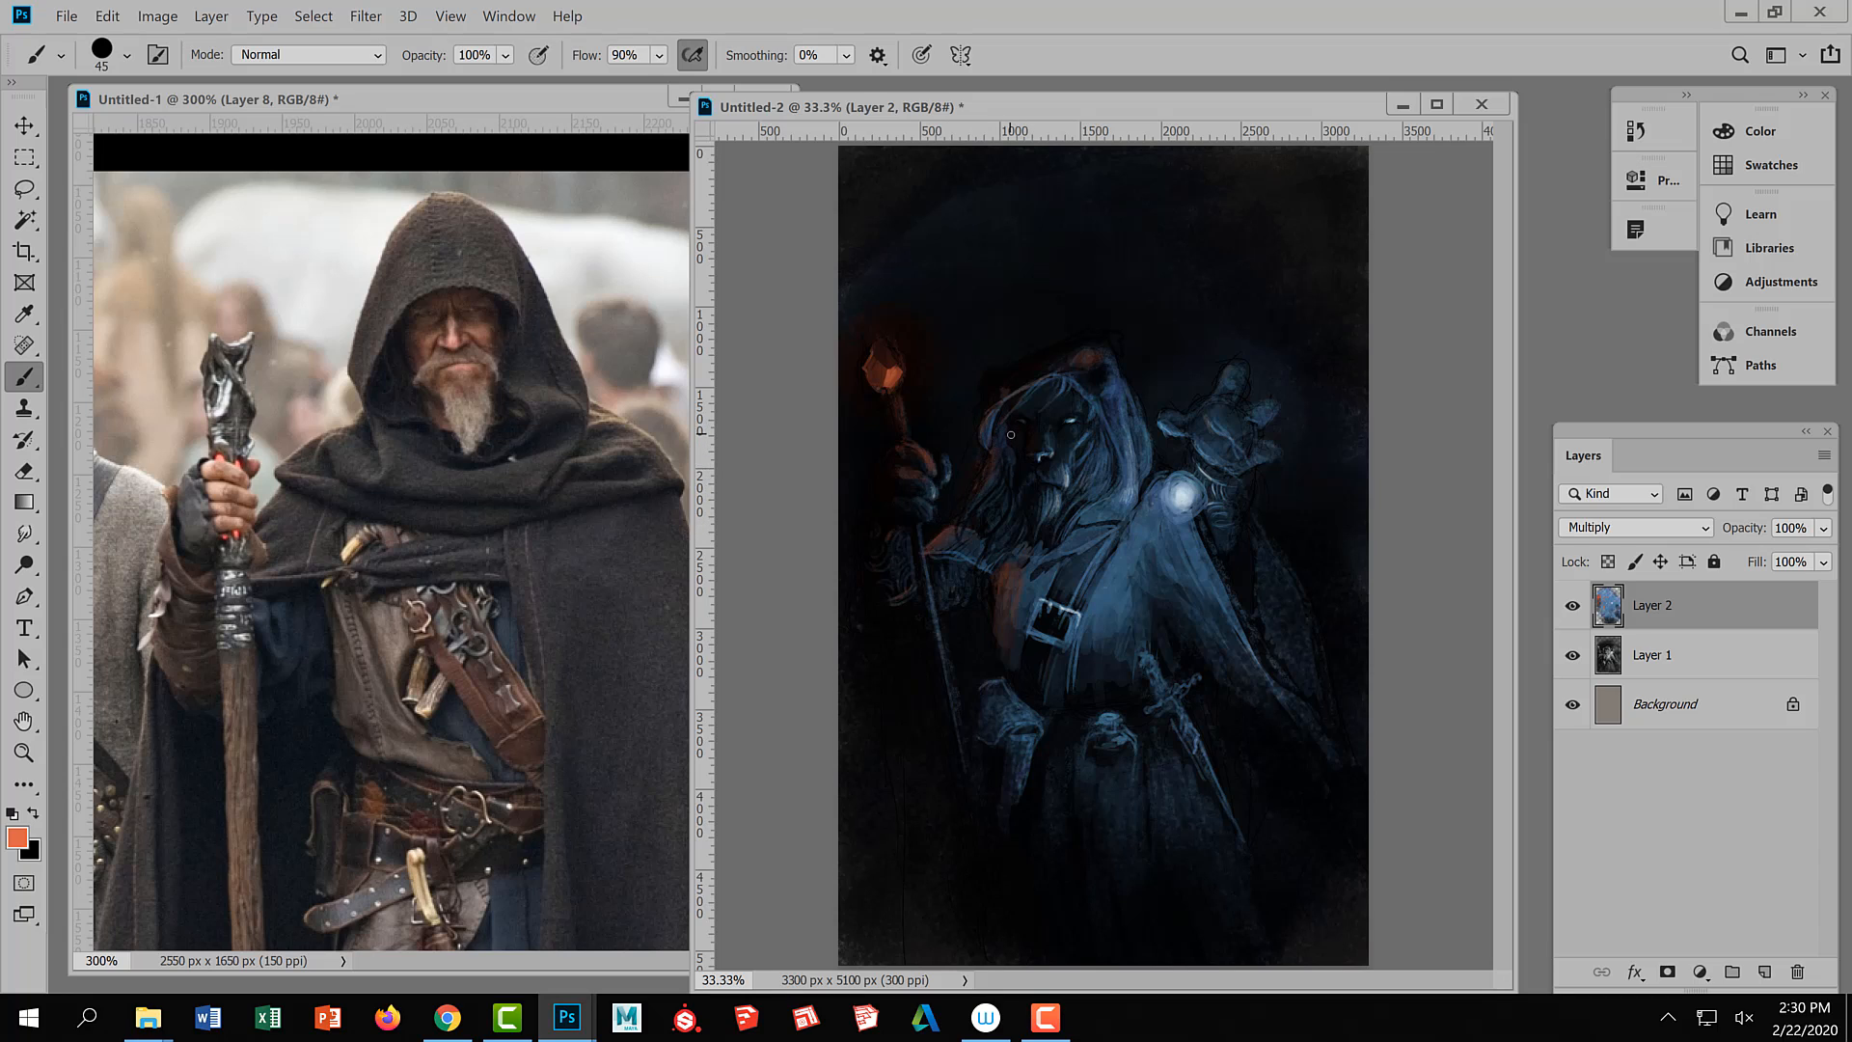
Extend the orange light on the face, arm and chest, enlarge the brush to 90 px and sample black beside the waist
key("bracketleft")
key("bracketleft")
key("bracketright")
key("bracketright")
key("bracketright")
key("bracketright")
key("bracketright")
key("bracketright")
key("bracketright")
key("bracketright")
key("bracketright")
left_click(1001, 657, "alt")
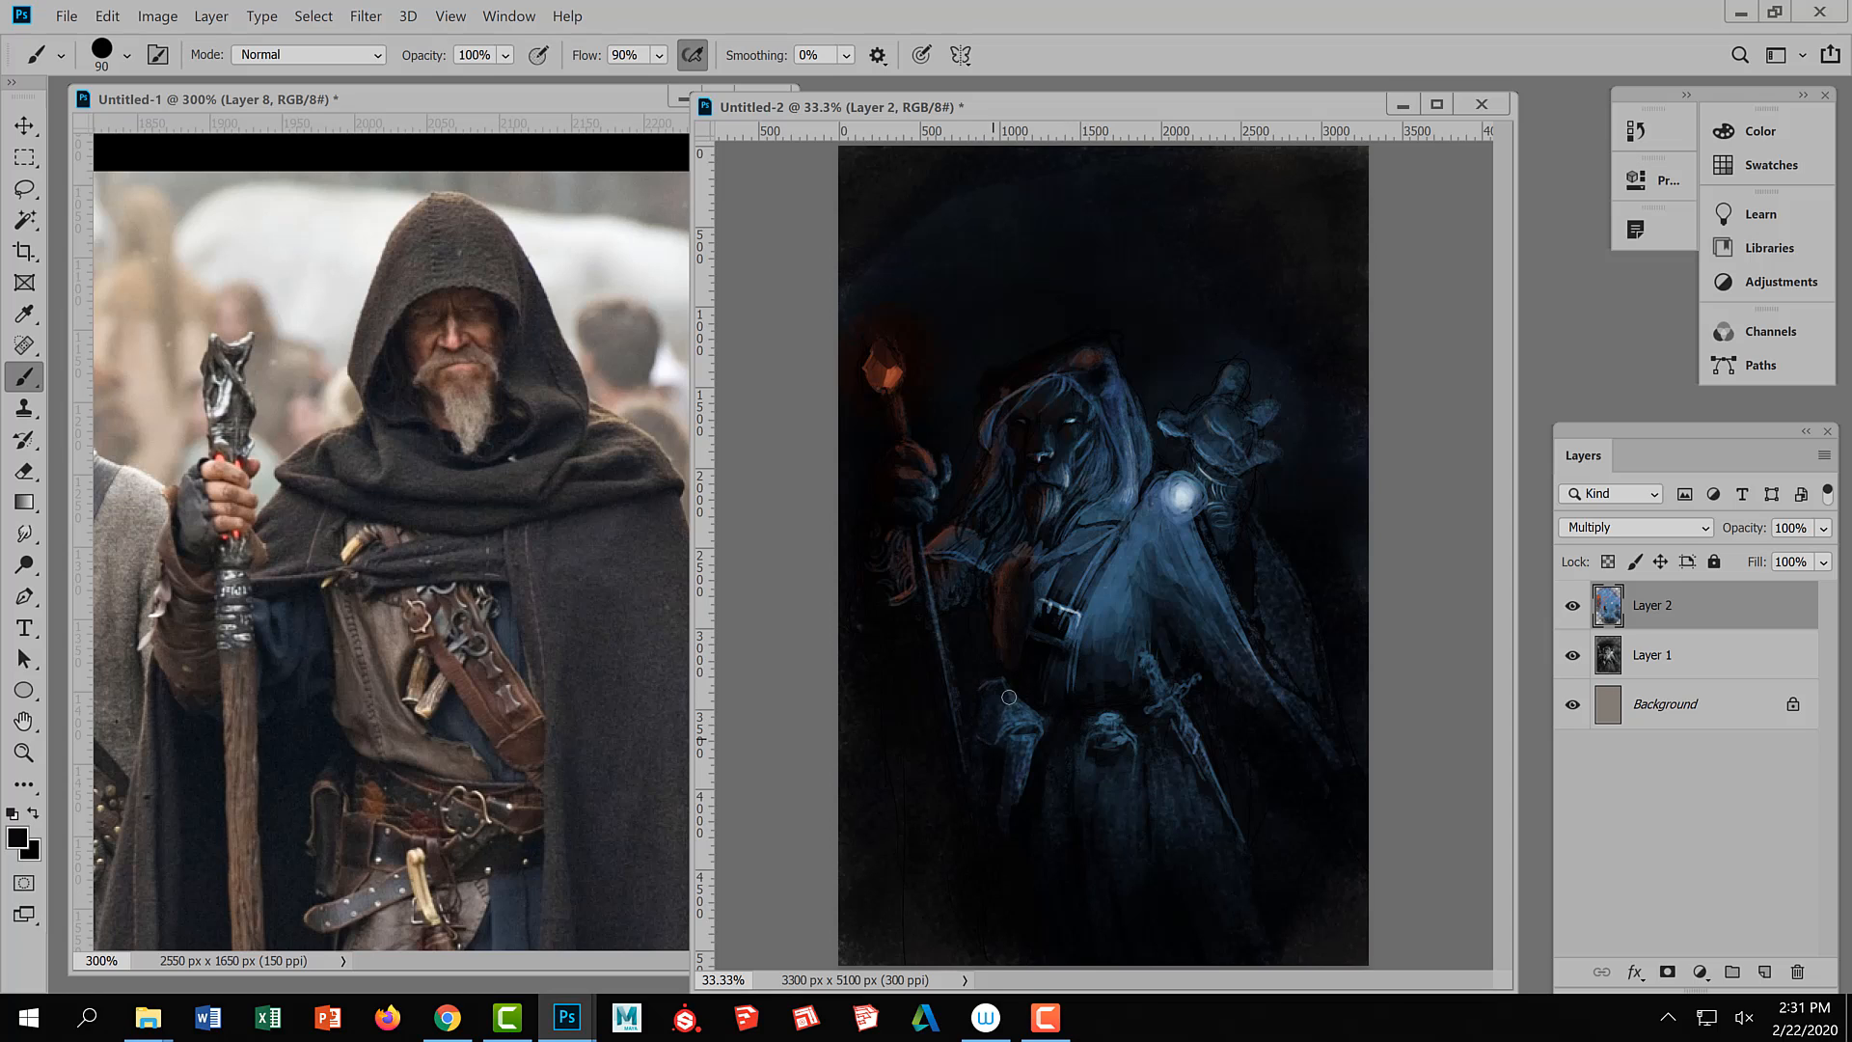
Paint reddish-brown light over the hanging pouch at the mage's staff-side hip with colours sampled from the staff area
left_click(891, 358, "alt")
mouse_move(981, 716)
left_mouse_down()
mouse_move(1007, 751)
mouse_move(1018, 714)
mouse_move(1029, 738)
mouse_move(1031, 711)
mouse_move(958, 628)
mouse_move(1009, 704)
mouse_move(1013, 767)
mouse_move(1034, 730)
mouse_move(1026, 713)
mouse_move(1024, 807)
left_mouse_up()
left_click(926, 494, "alt")
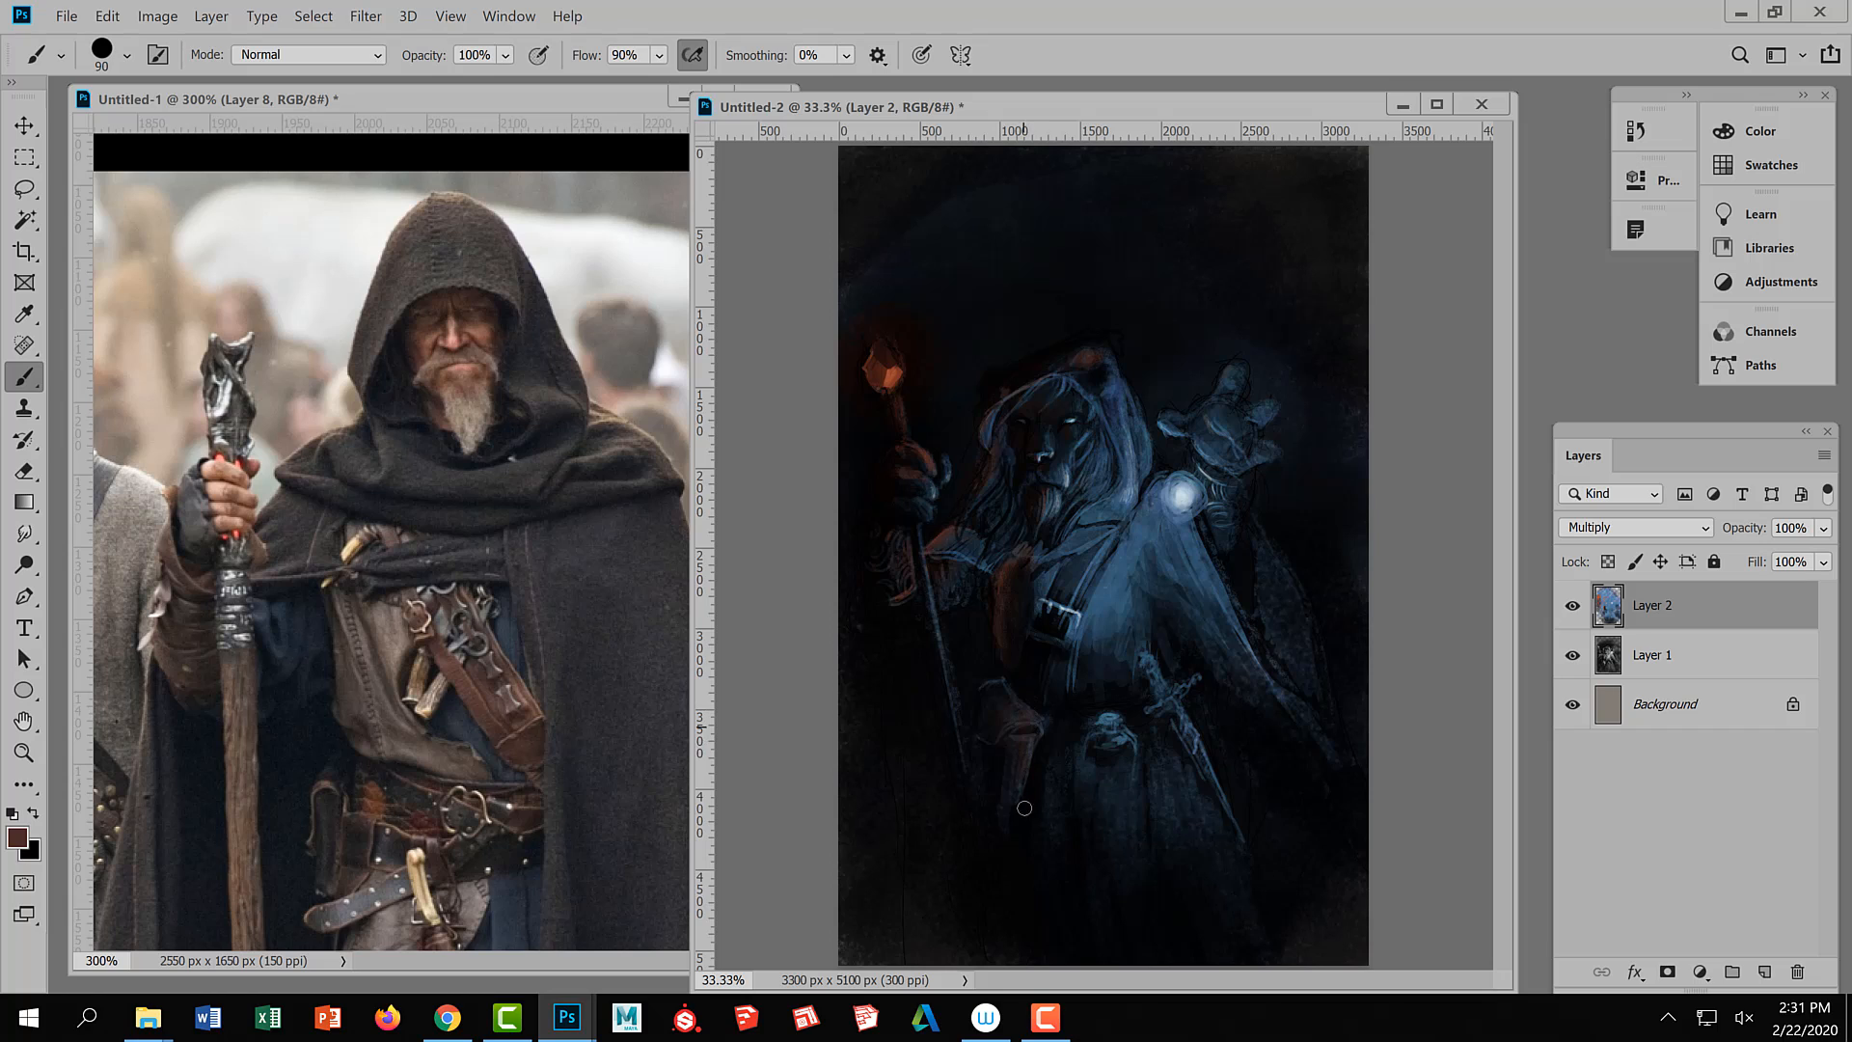
mouse_move(995, 675)
left_mouse_down()
mouse_move(978, 723)
mouse_move(1013, 770)
left_mouse_up()
key("alt")
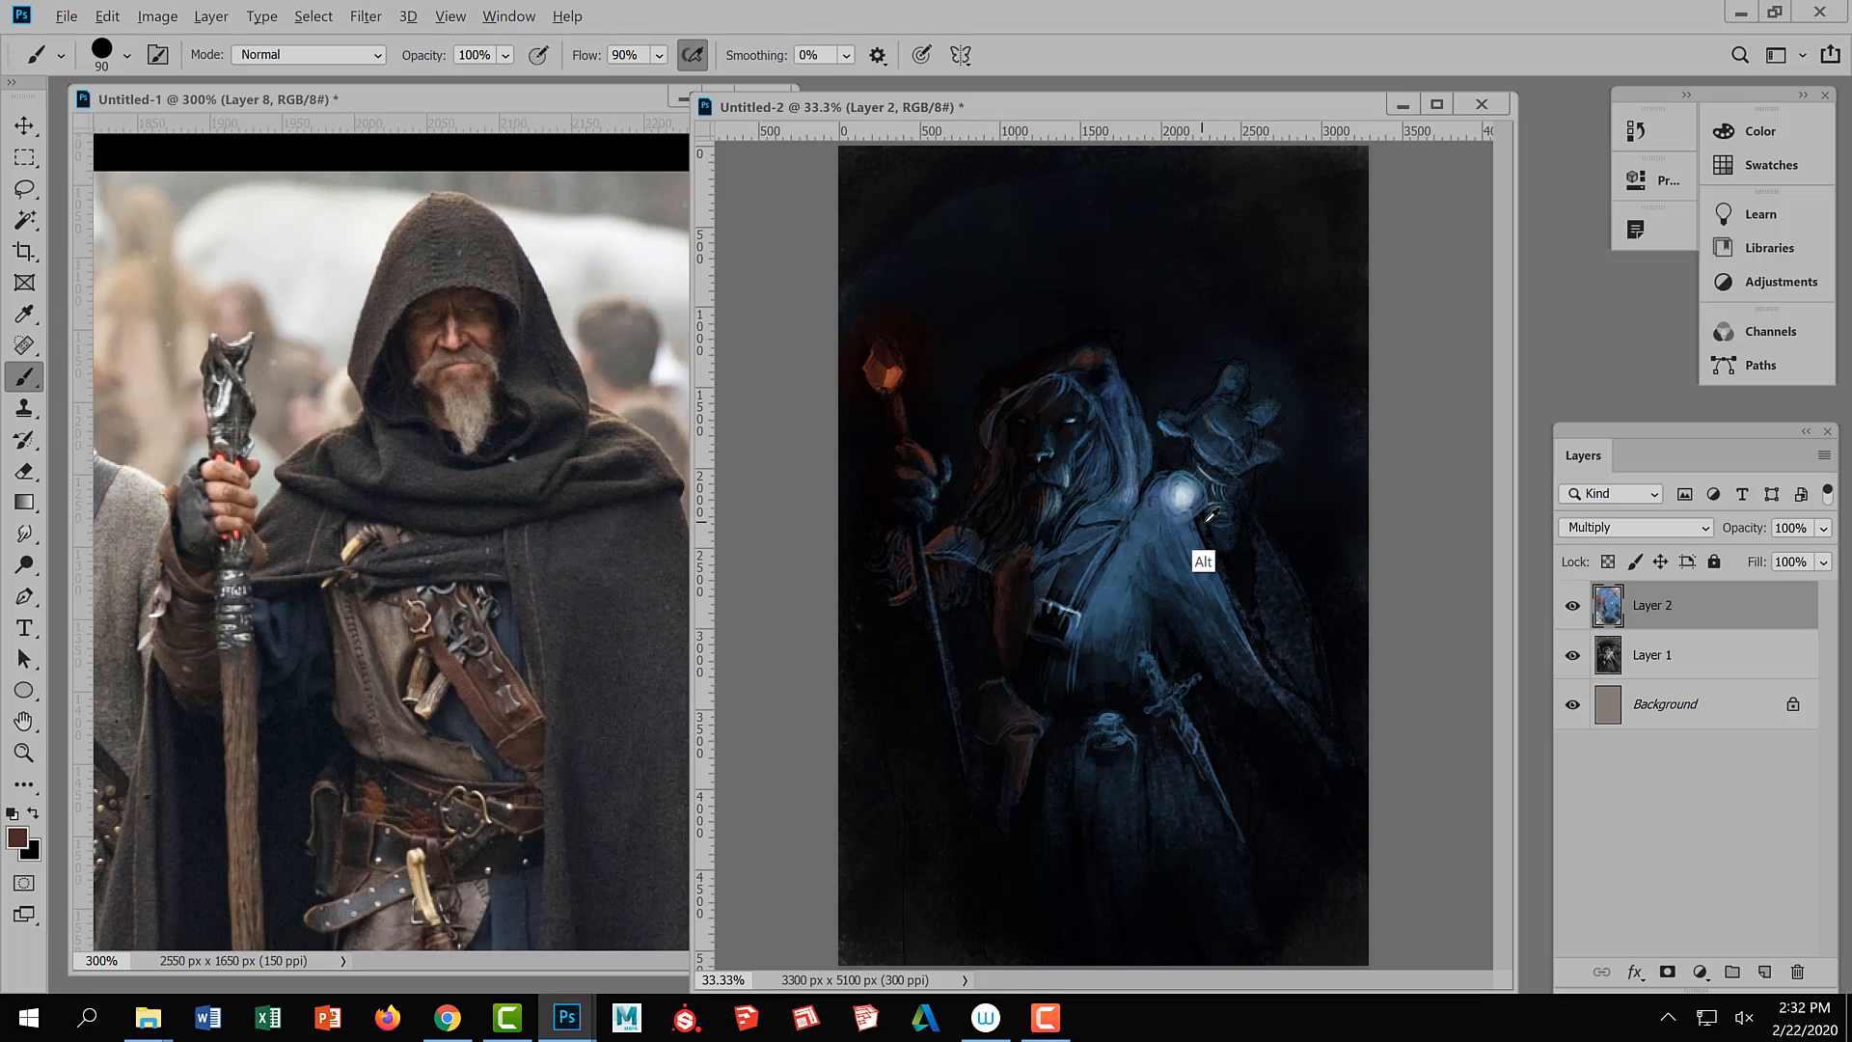
Sample black from the painting and shade the chest folds beside the glowing orb, reducing the brush to 40 px
left_click(1227, 692, "alt")
mouse_move(1146, 550)
left_mouse_down()
mouse_move(1148, 529)
mouse_move(1165, 591)
left_mouse_up()
left_click(1151, 555, "alt")
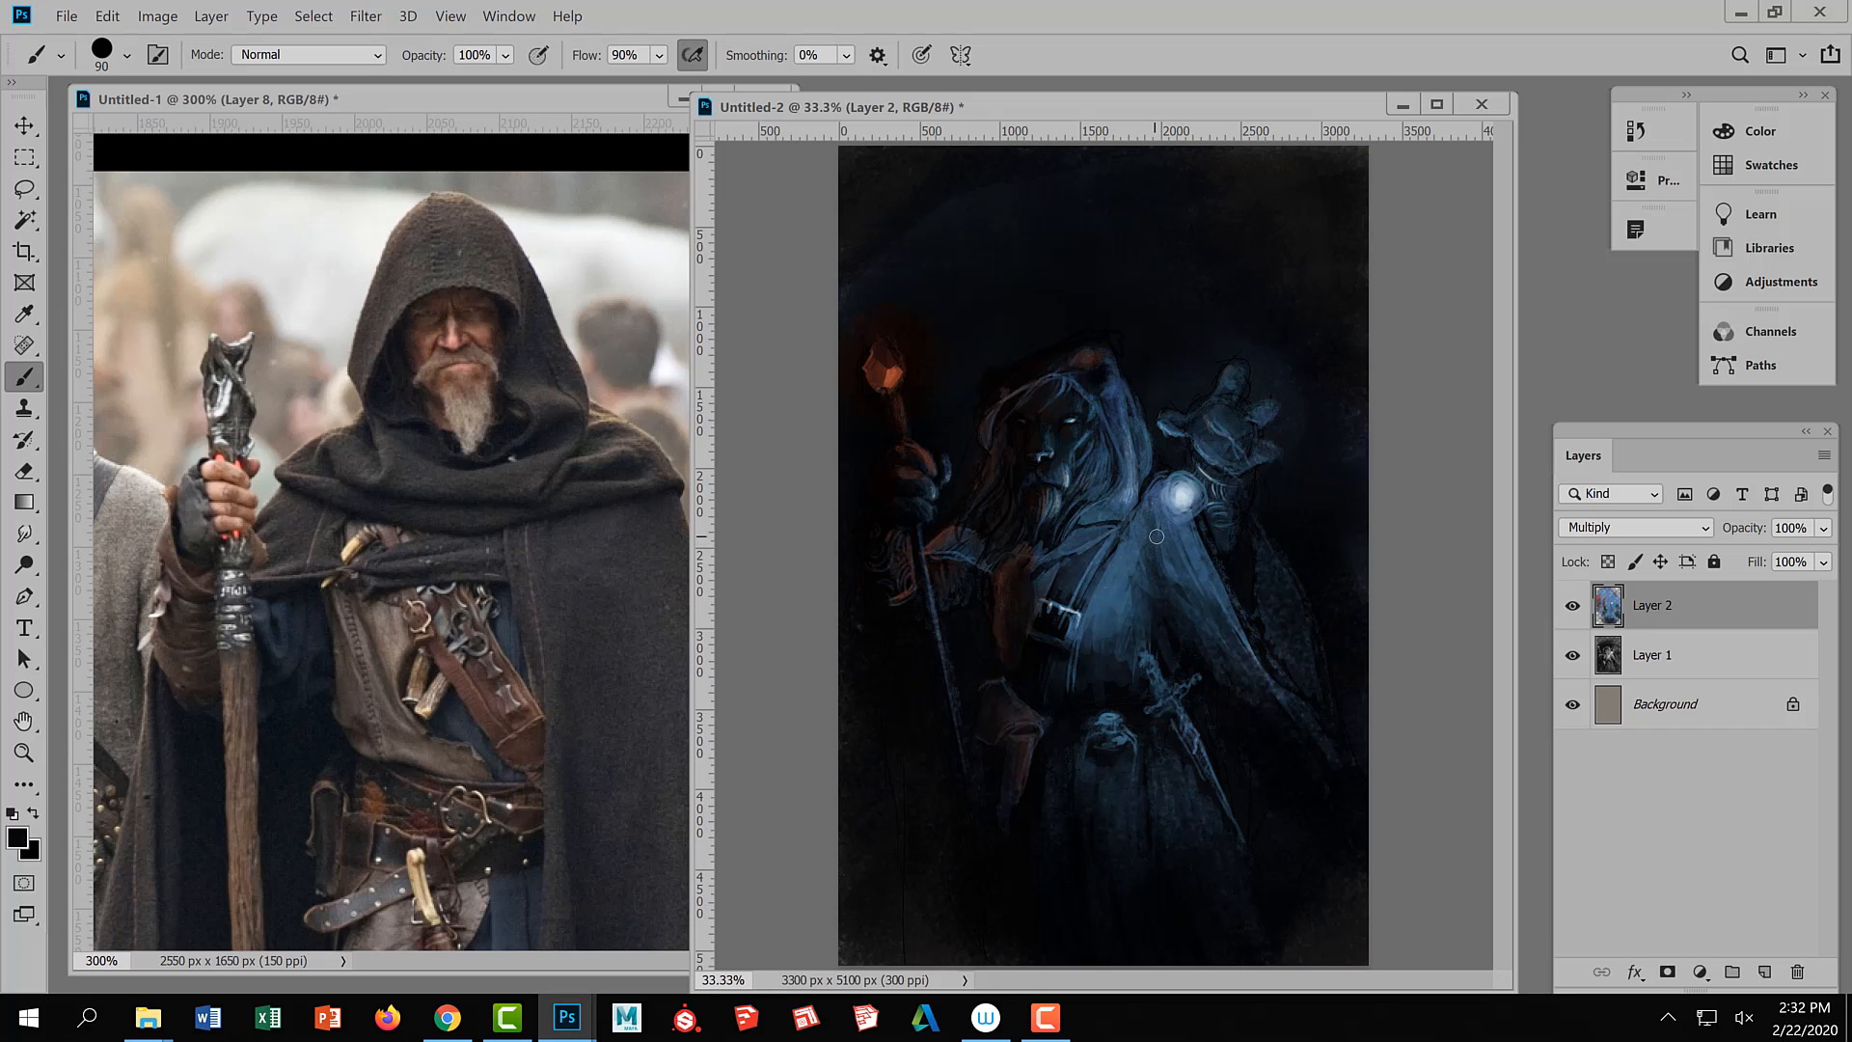
key("bracketleft")
key("bracketleft")
mouse_move(1145, 515)
left_mouse_down()
mouse_move(1142, 570)
mouse_move(1178, 602)
left_mouse_up()
key("bracketleft")
left_click_drag(1130, 541, 1131, 577)
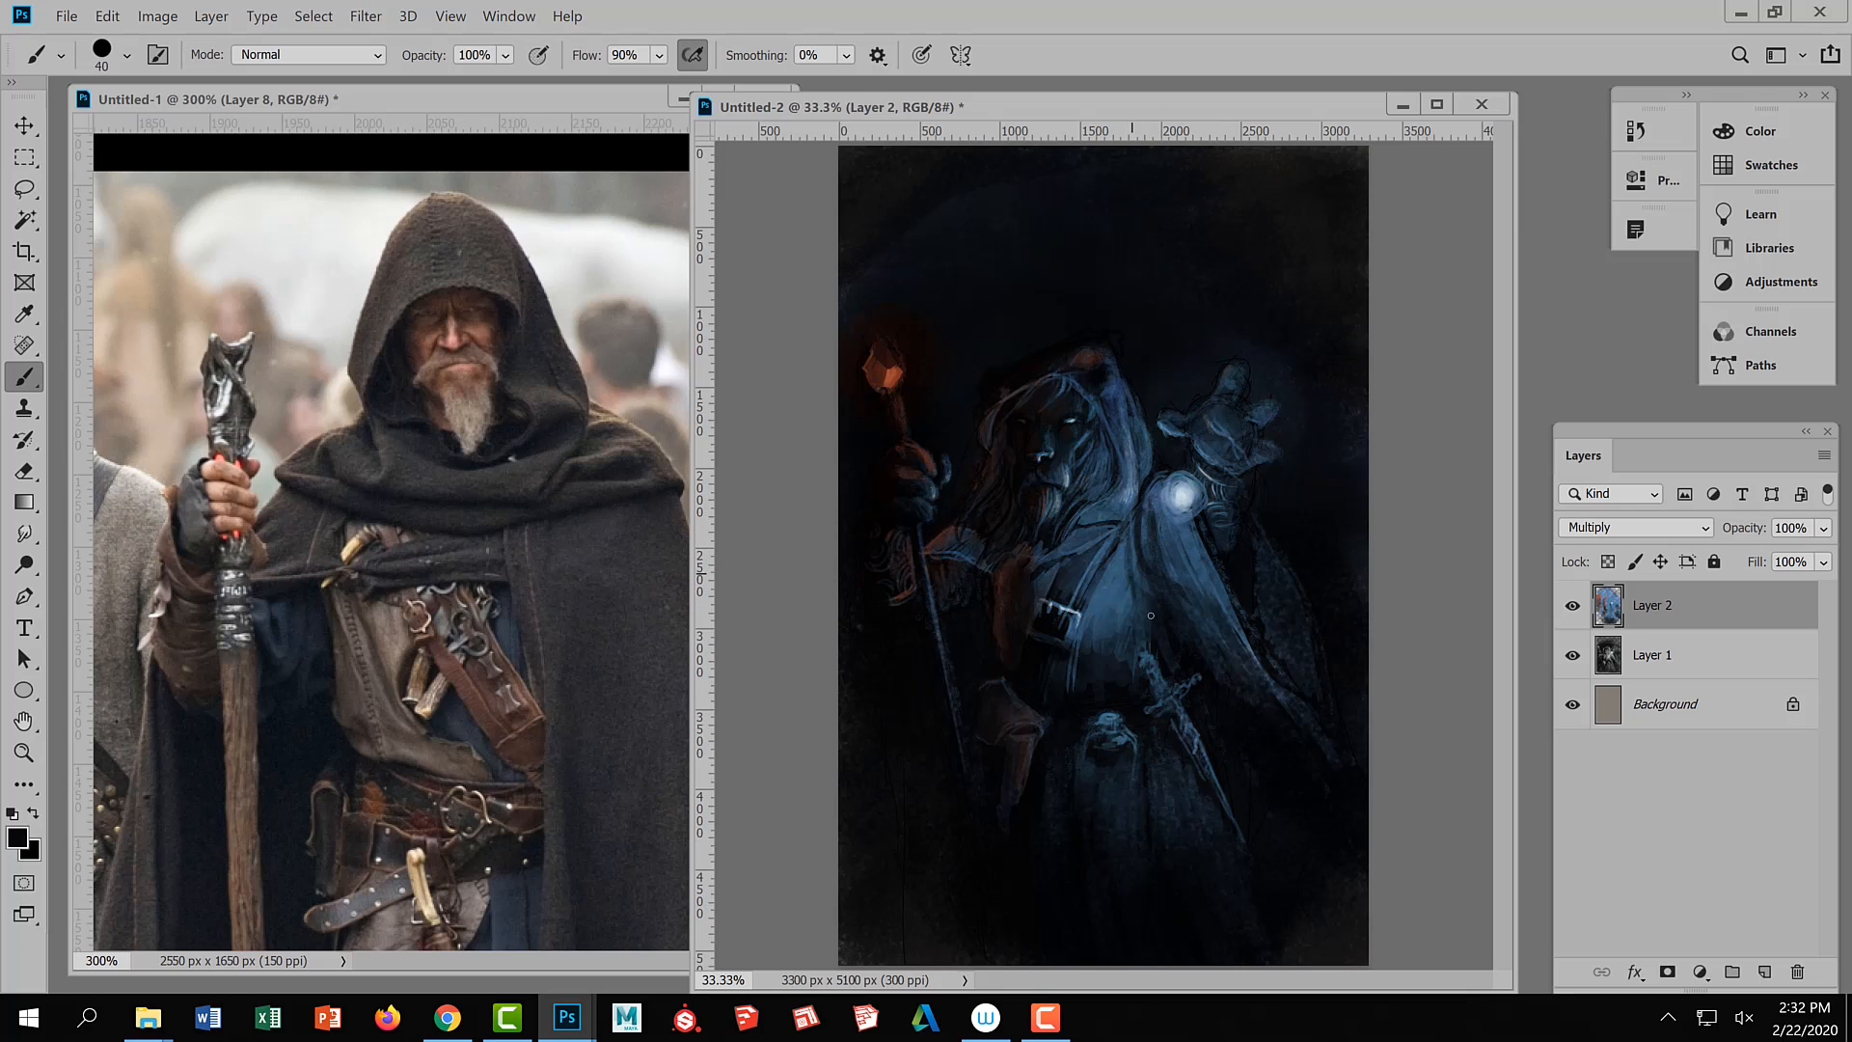
Sample blue from the robe and black from the dark areas, and darken the pouch hanging at the belt's centre
left_click(1121, 572, "alt")
key("ctrl+minus")
key("ctrl+minus")
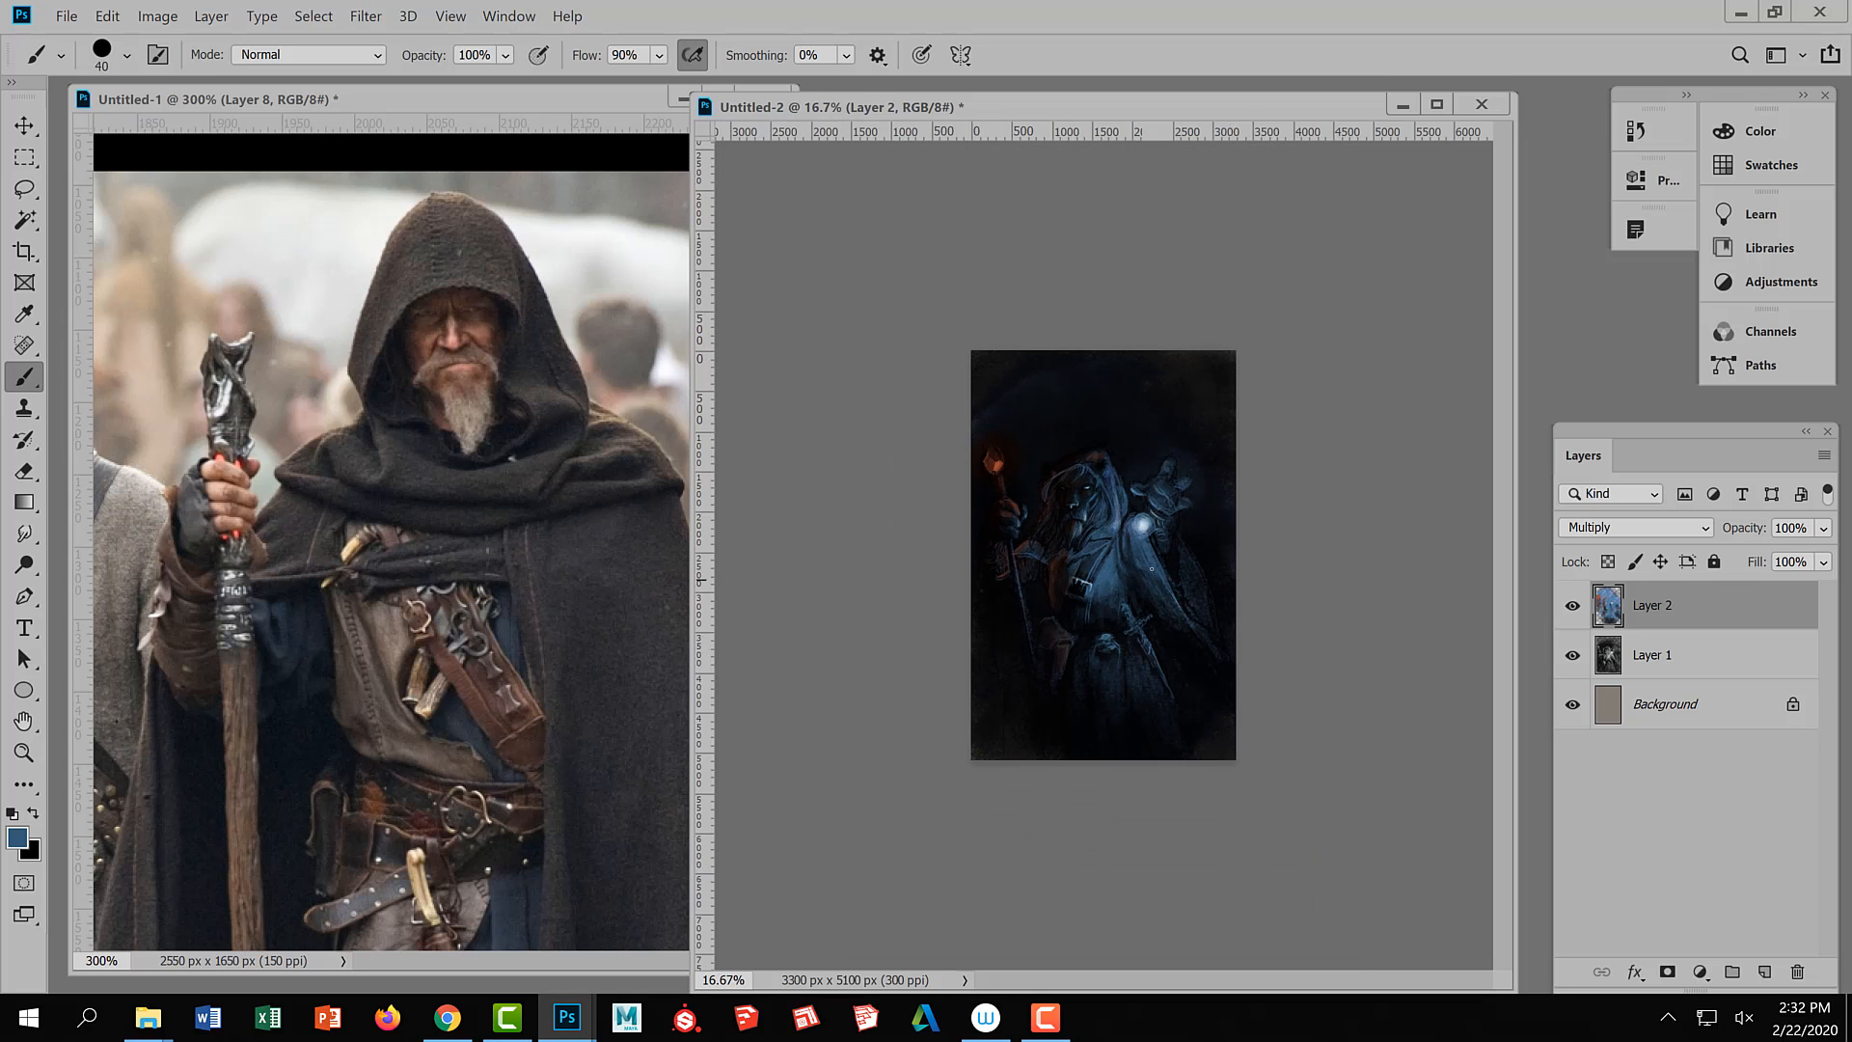
left_click(1179, 657, "alt")
left_click(1122, 711, "ctrl")
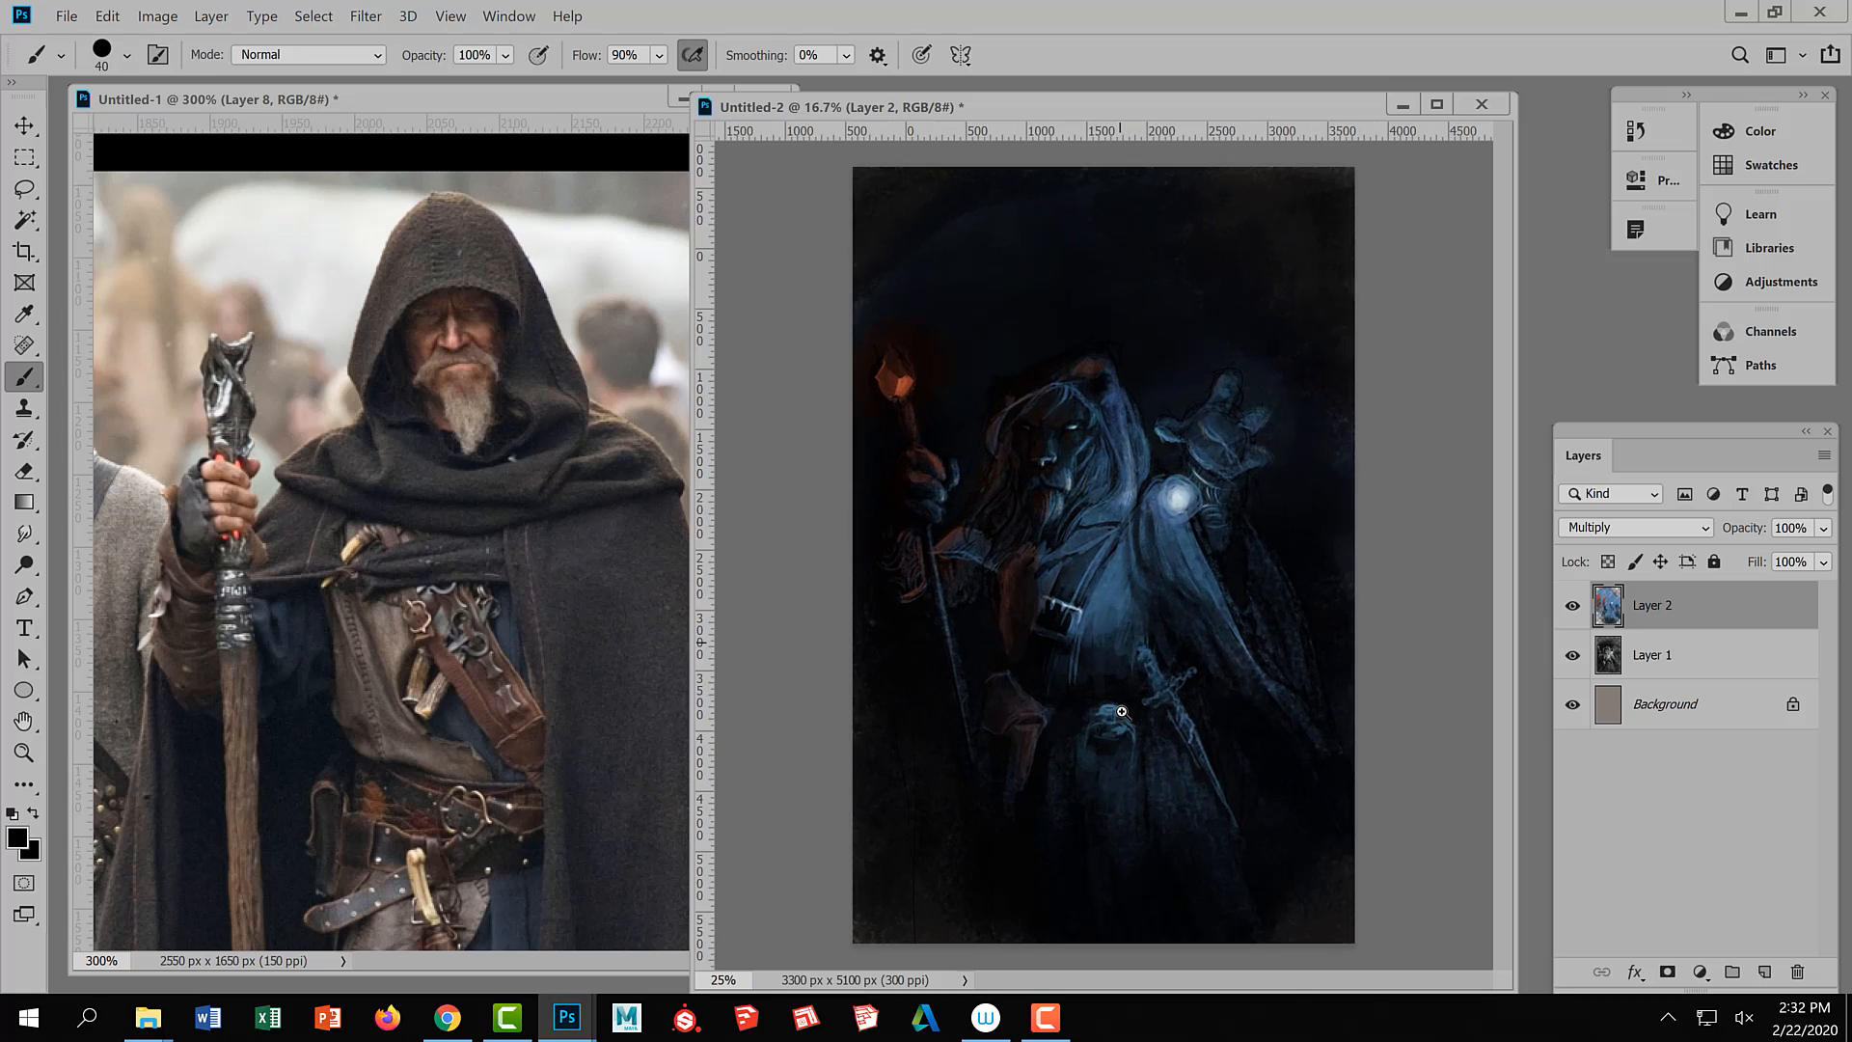
left_click(1122, 711, "ctrl")
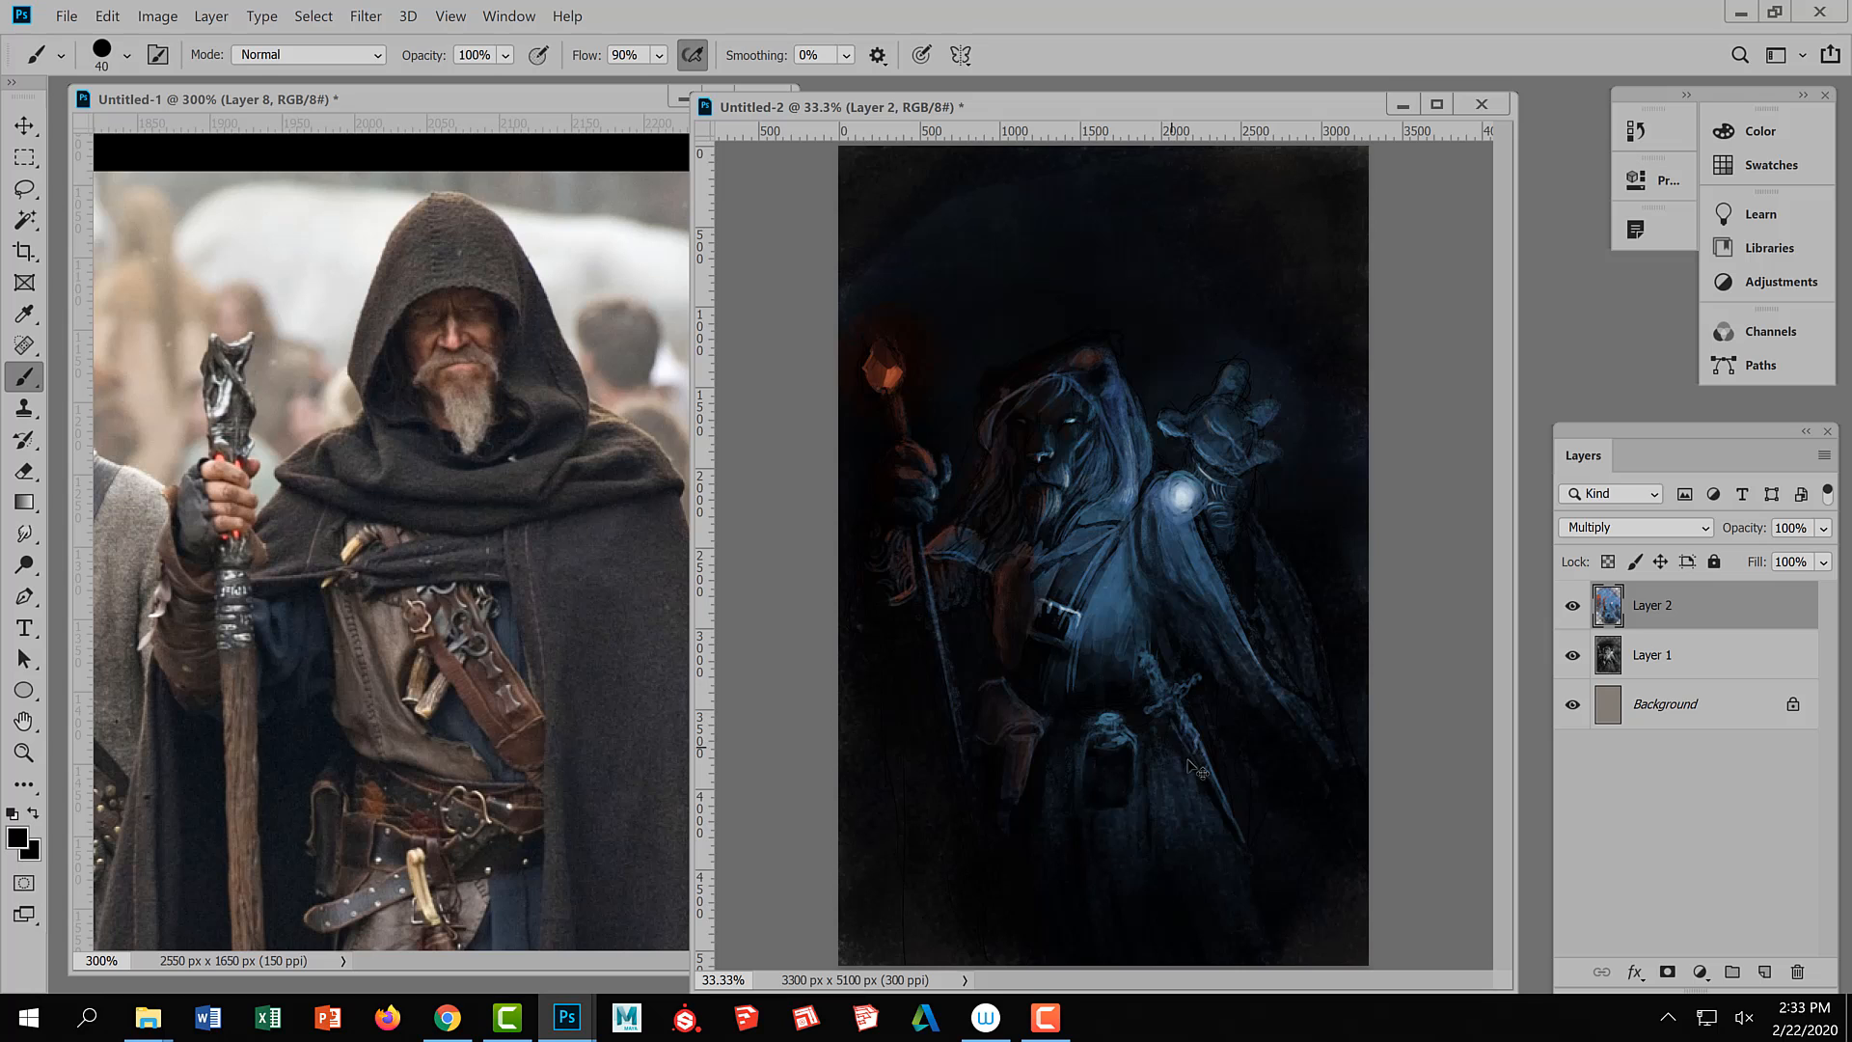
Compare the whole painting with and without the Multiply colour layer, leaving Layer 2 shown
key("ctrl+minus")
key("ctrl+minus")
key("ctrl+minus")
key("ctrl+plus")
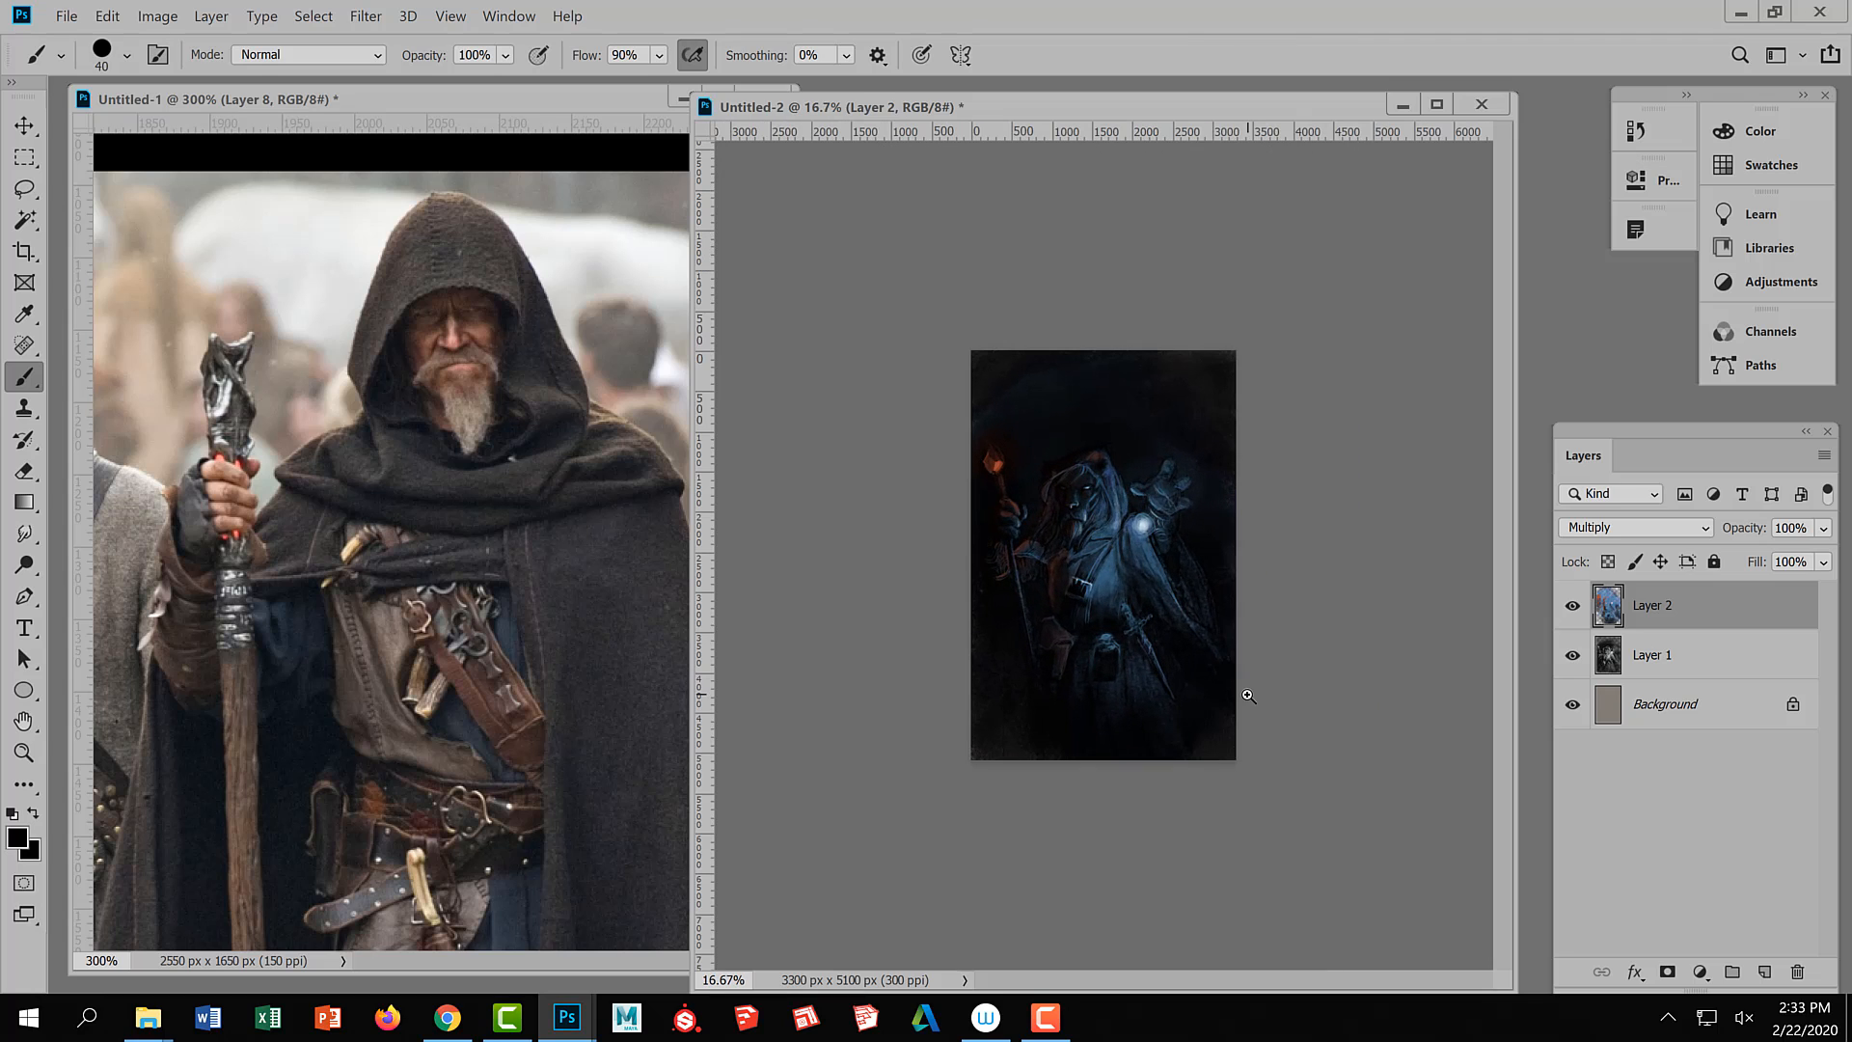
left_click(1572, 606)
left_click(1572, 606)
left_click(1572, 606)
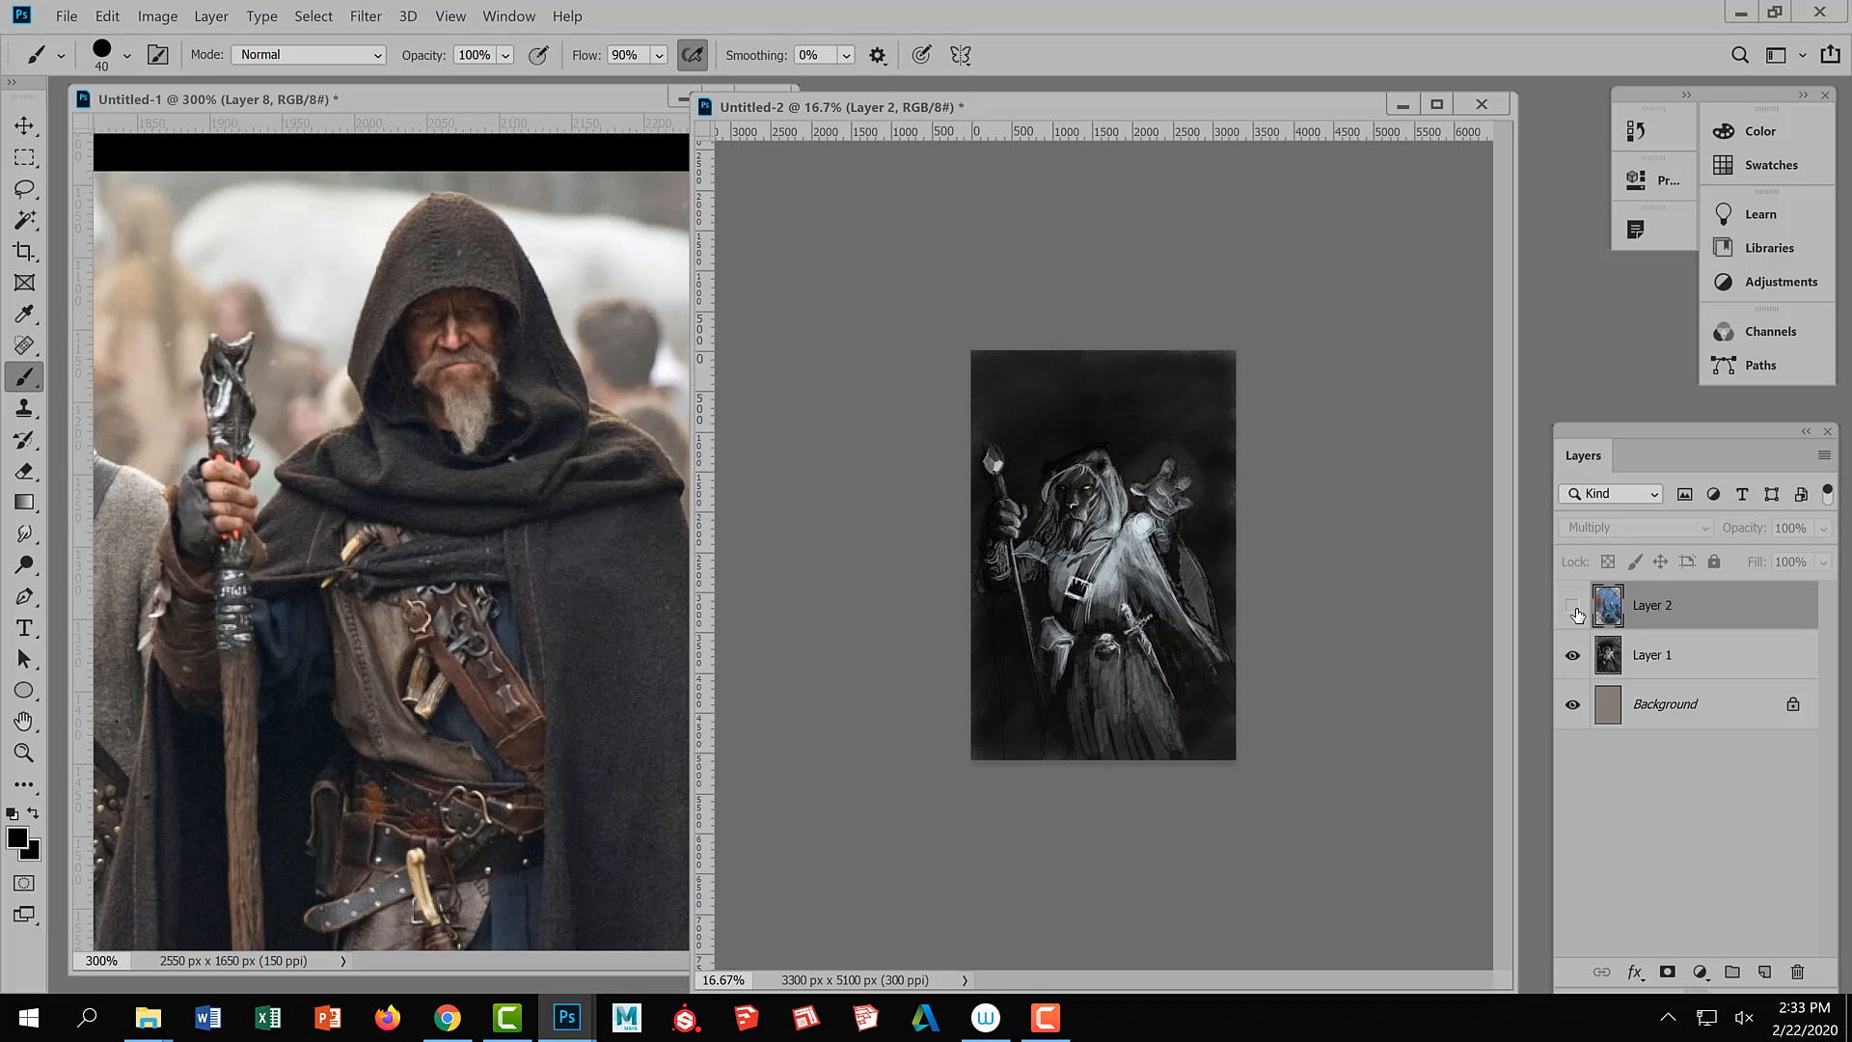
left_click(1572, 606)
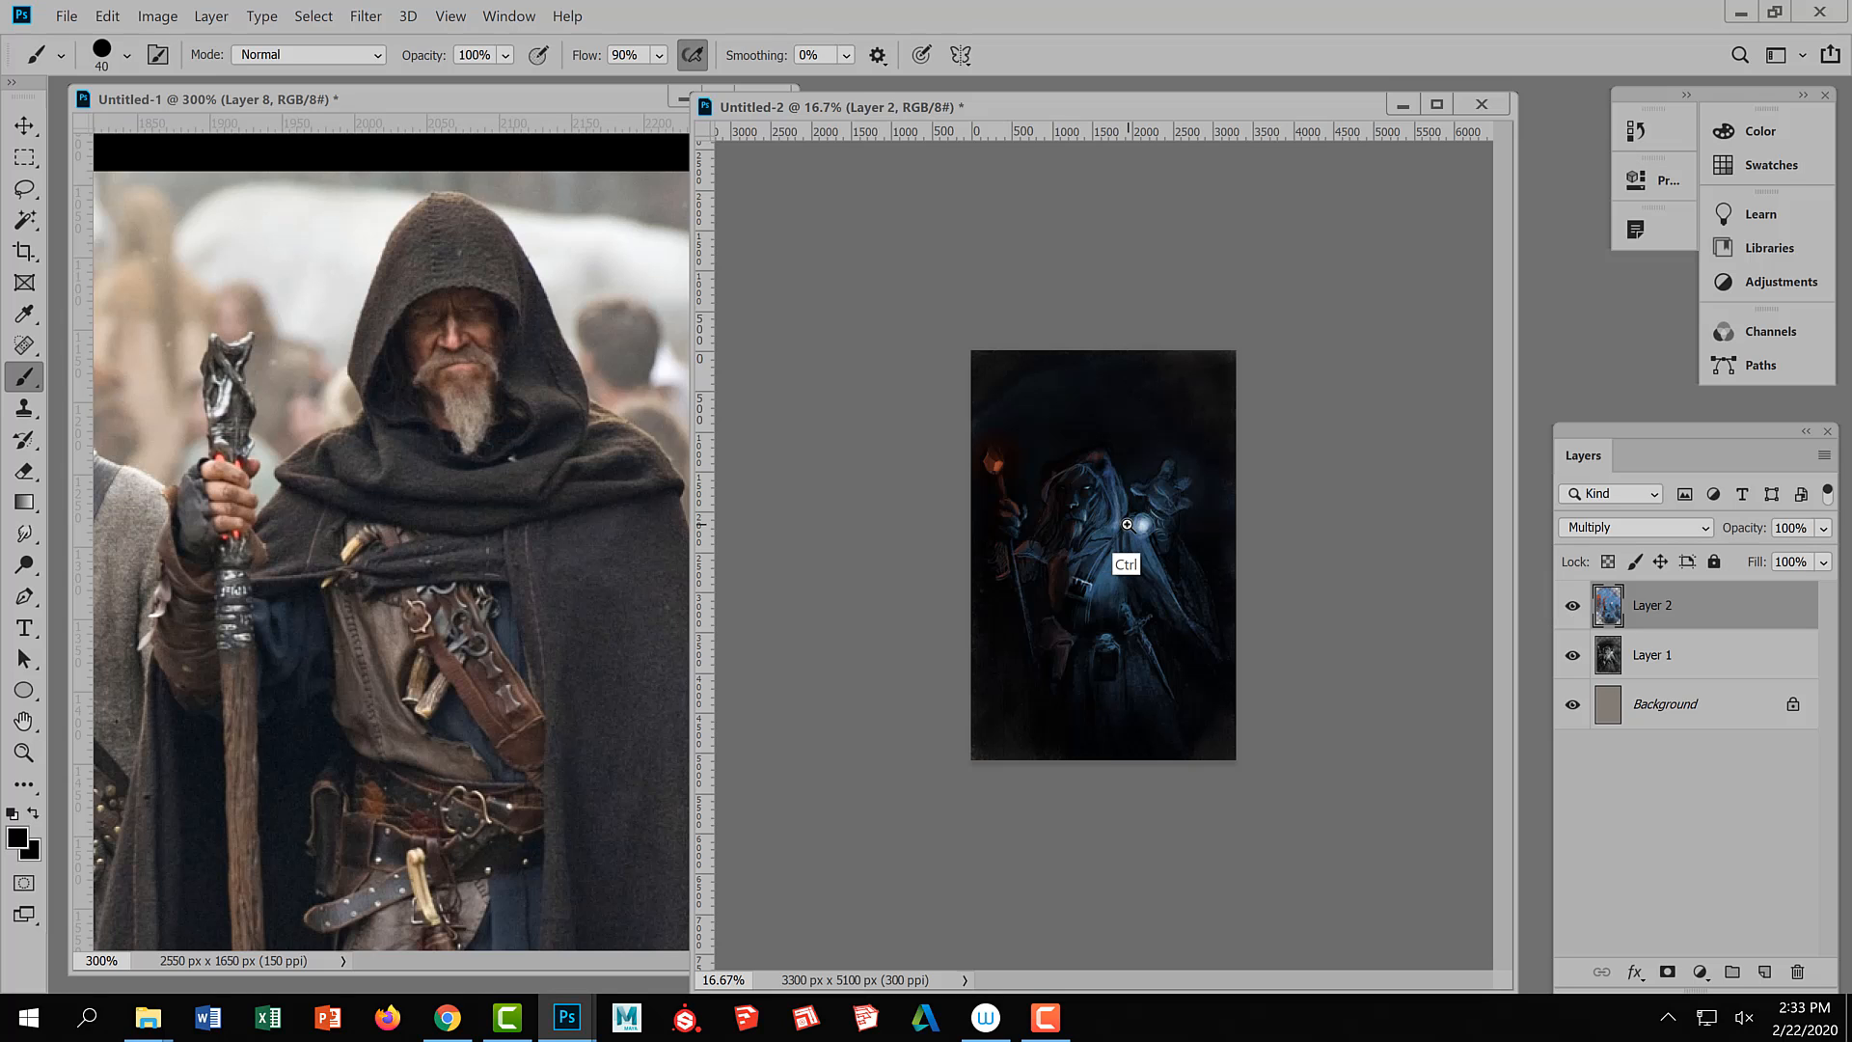
key("ctrl+plus")
key("ctrl+plus")
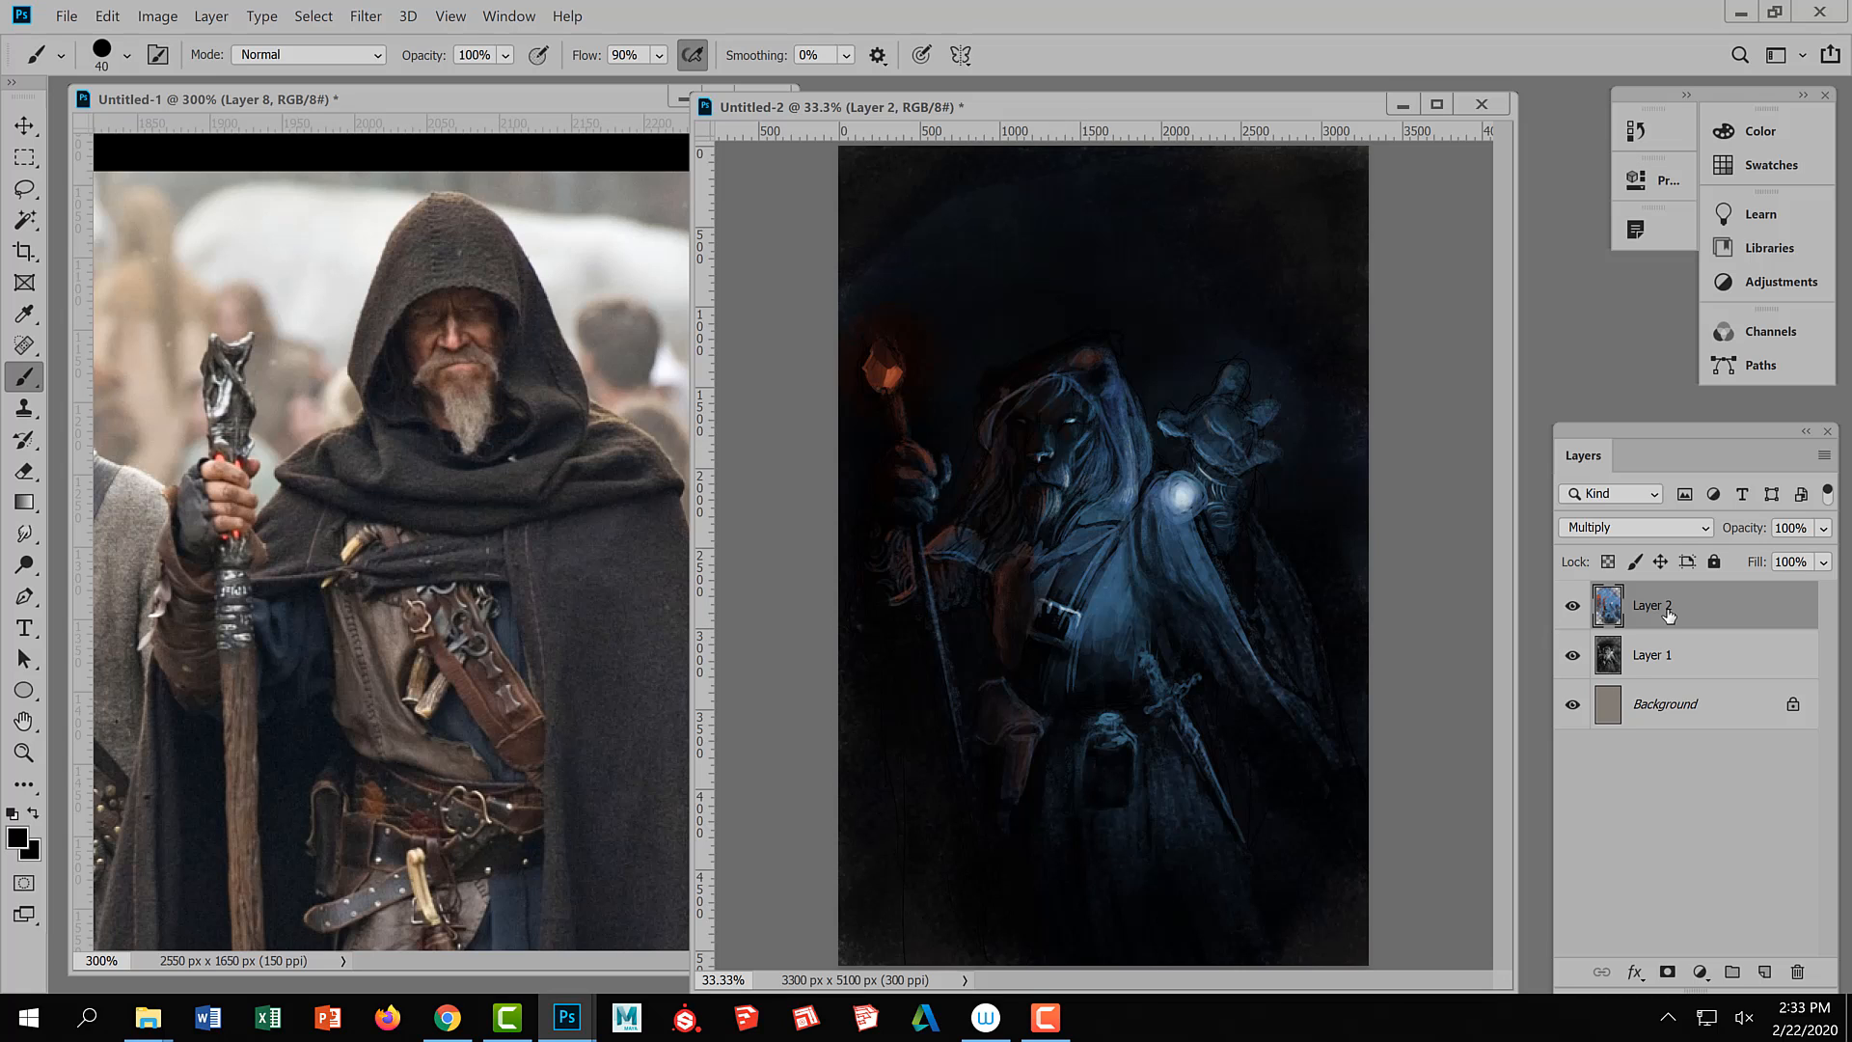
Merge the Multiply colour layer down into Layer 1 and add a new empty layer above it
key("ctrl+e")
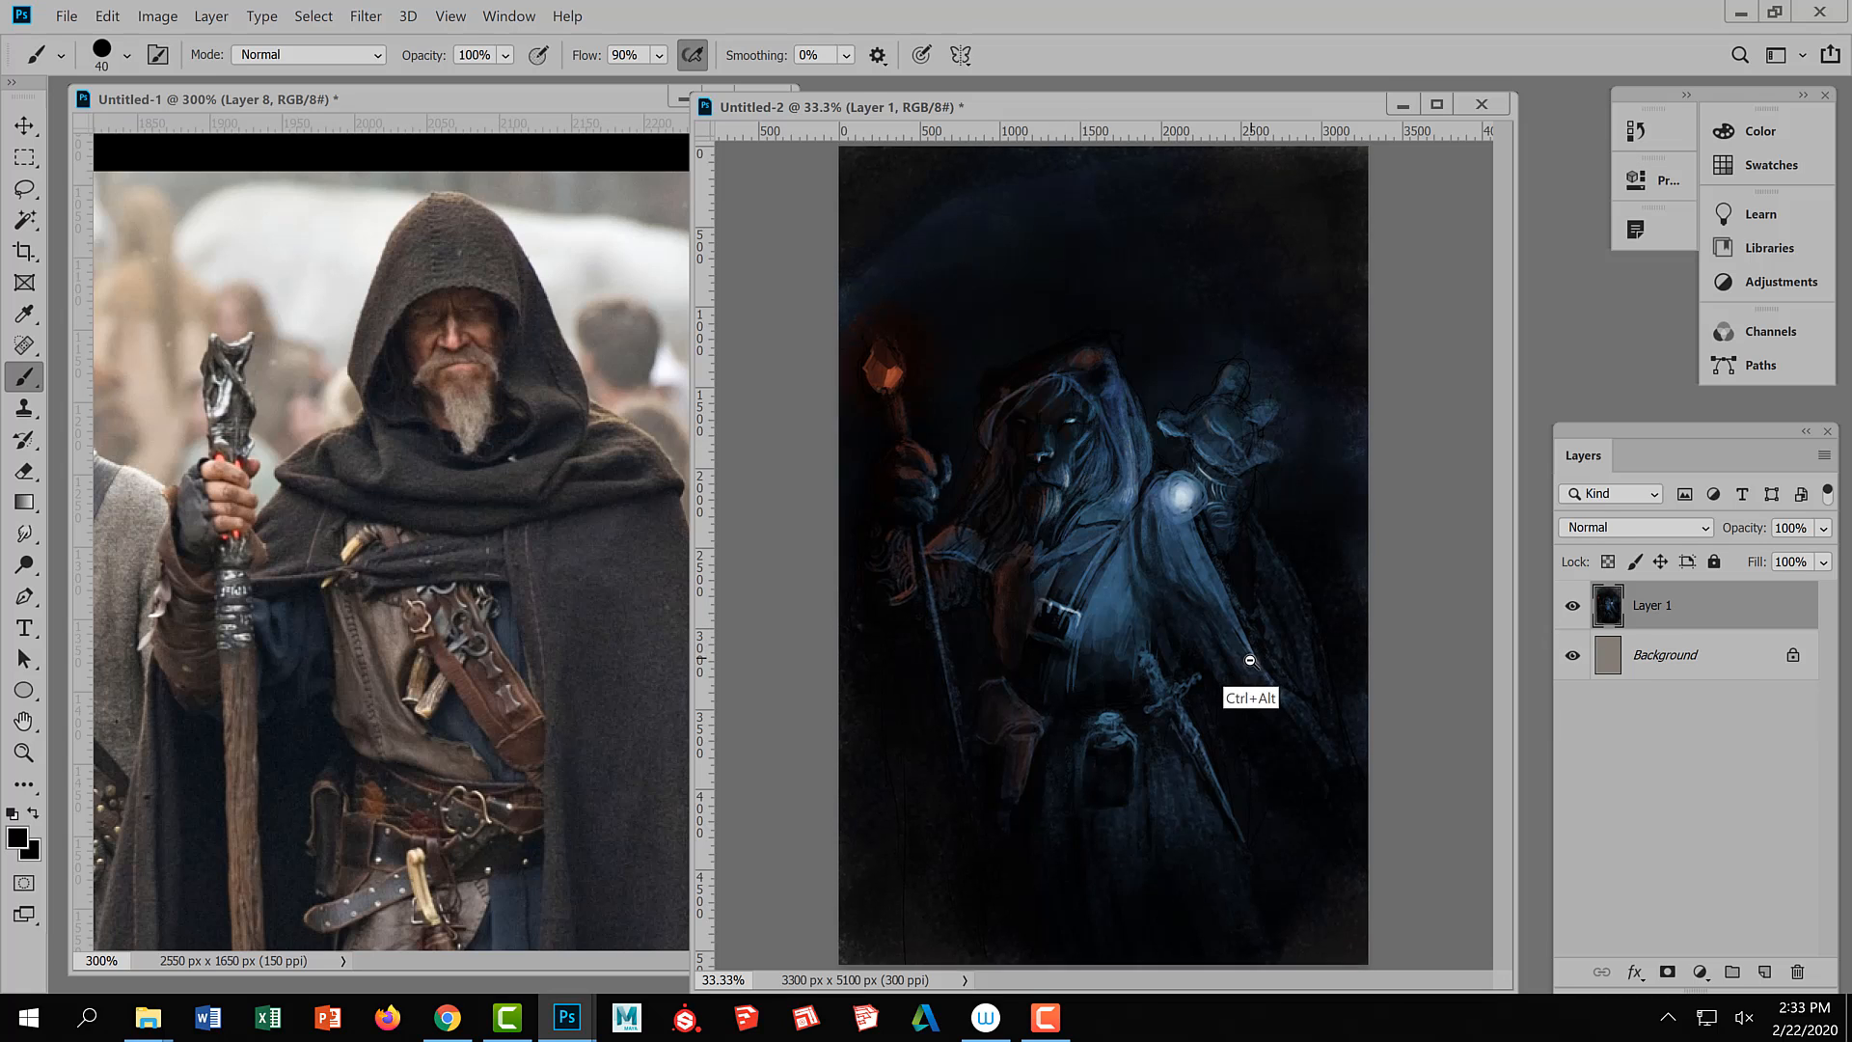
left_click(1250, 660, "ctrl+alt")
left_click(1241, 660, "ctrl+alt")
left_click(1193, 645, "ctrl")
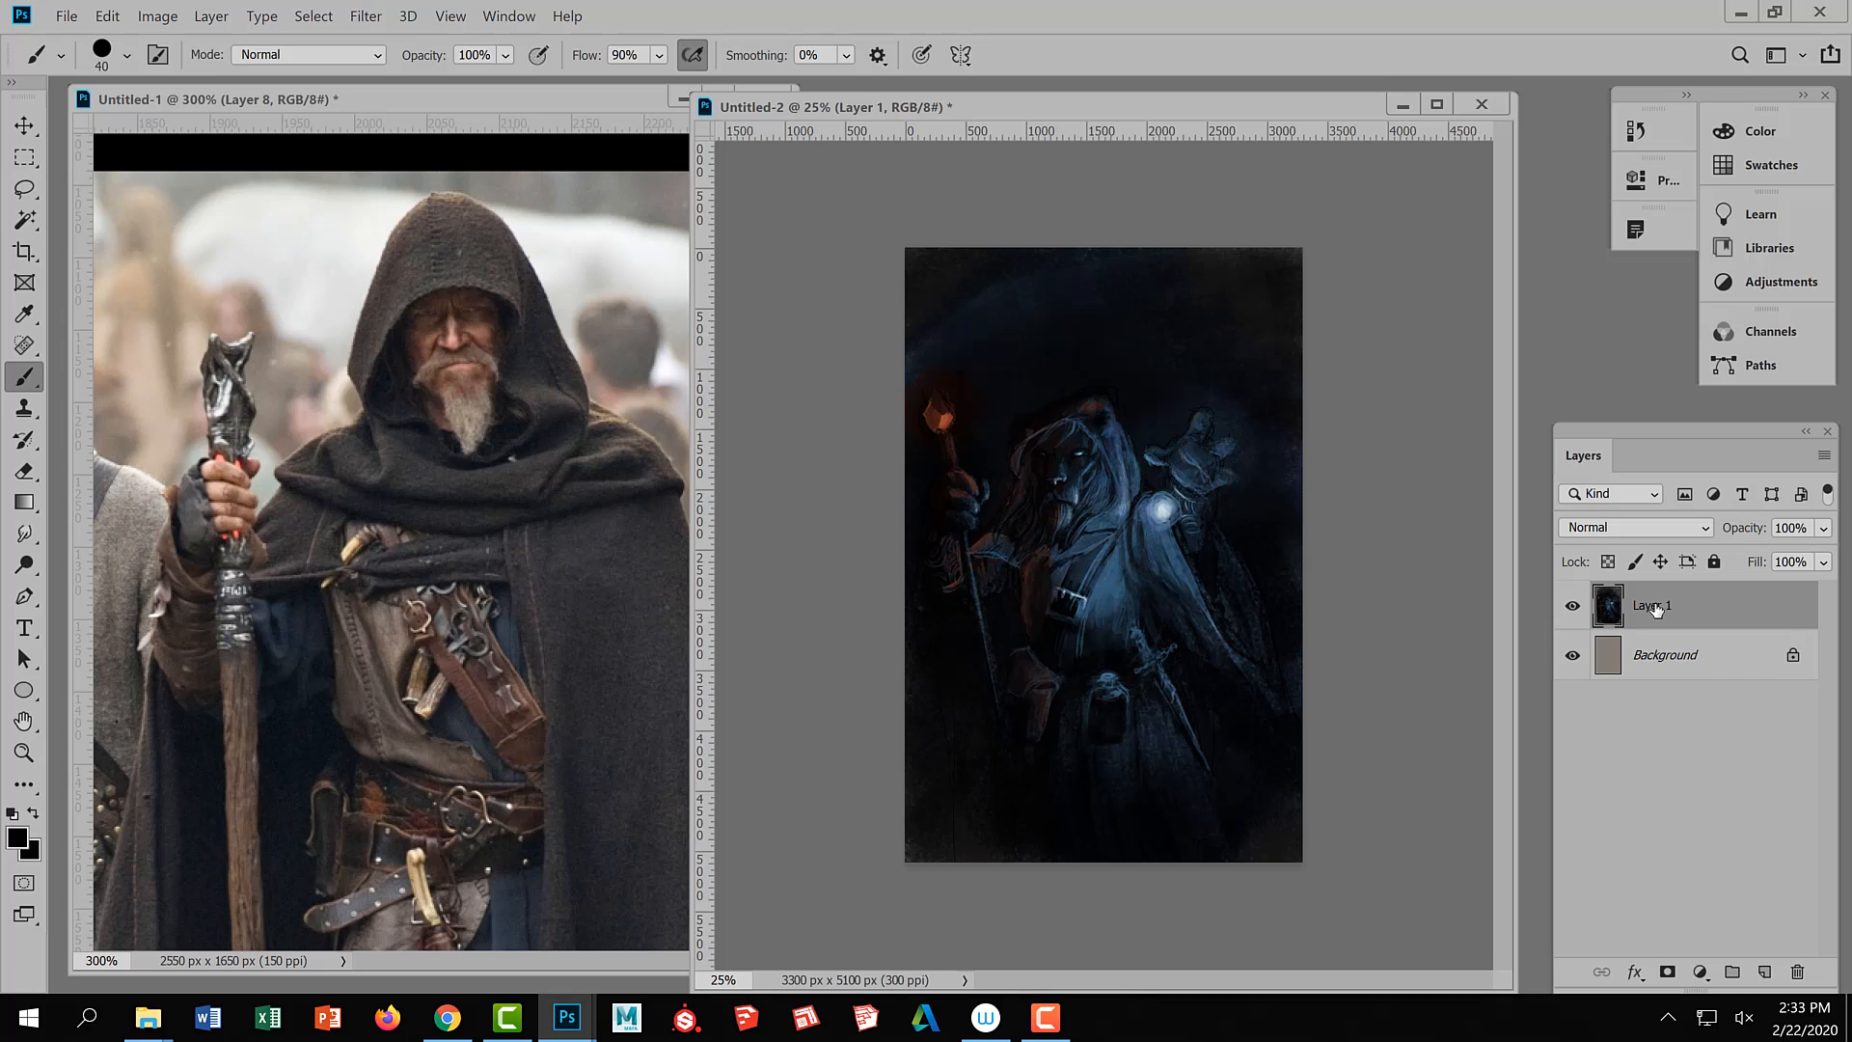
left_click_drag(1656, 609, 1764, 973)
left_click(1764, 972)
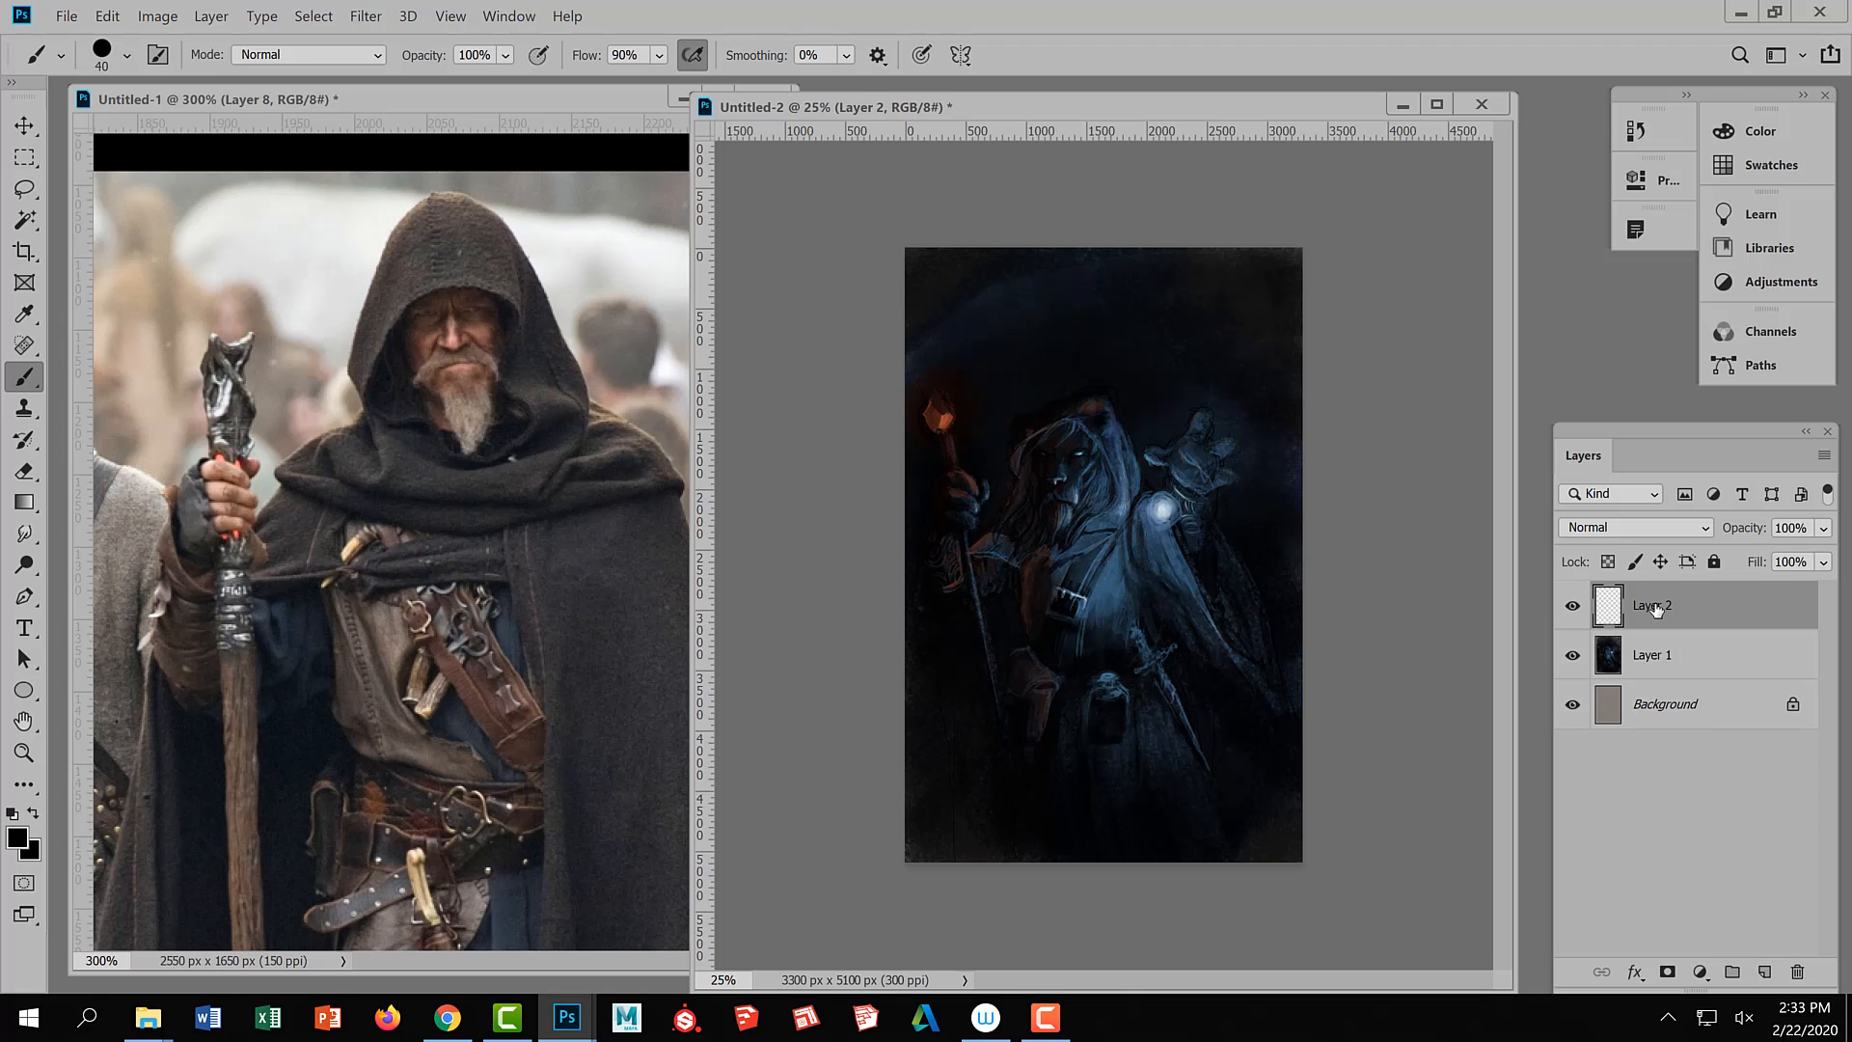
Set the foreground colour to the muted brown 5c5341
left_click(18, 837)
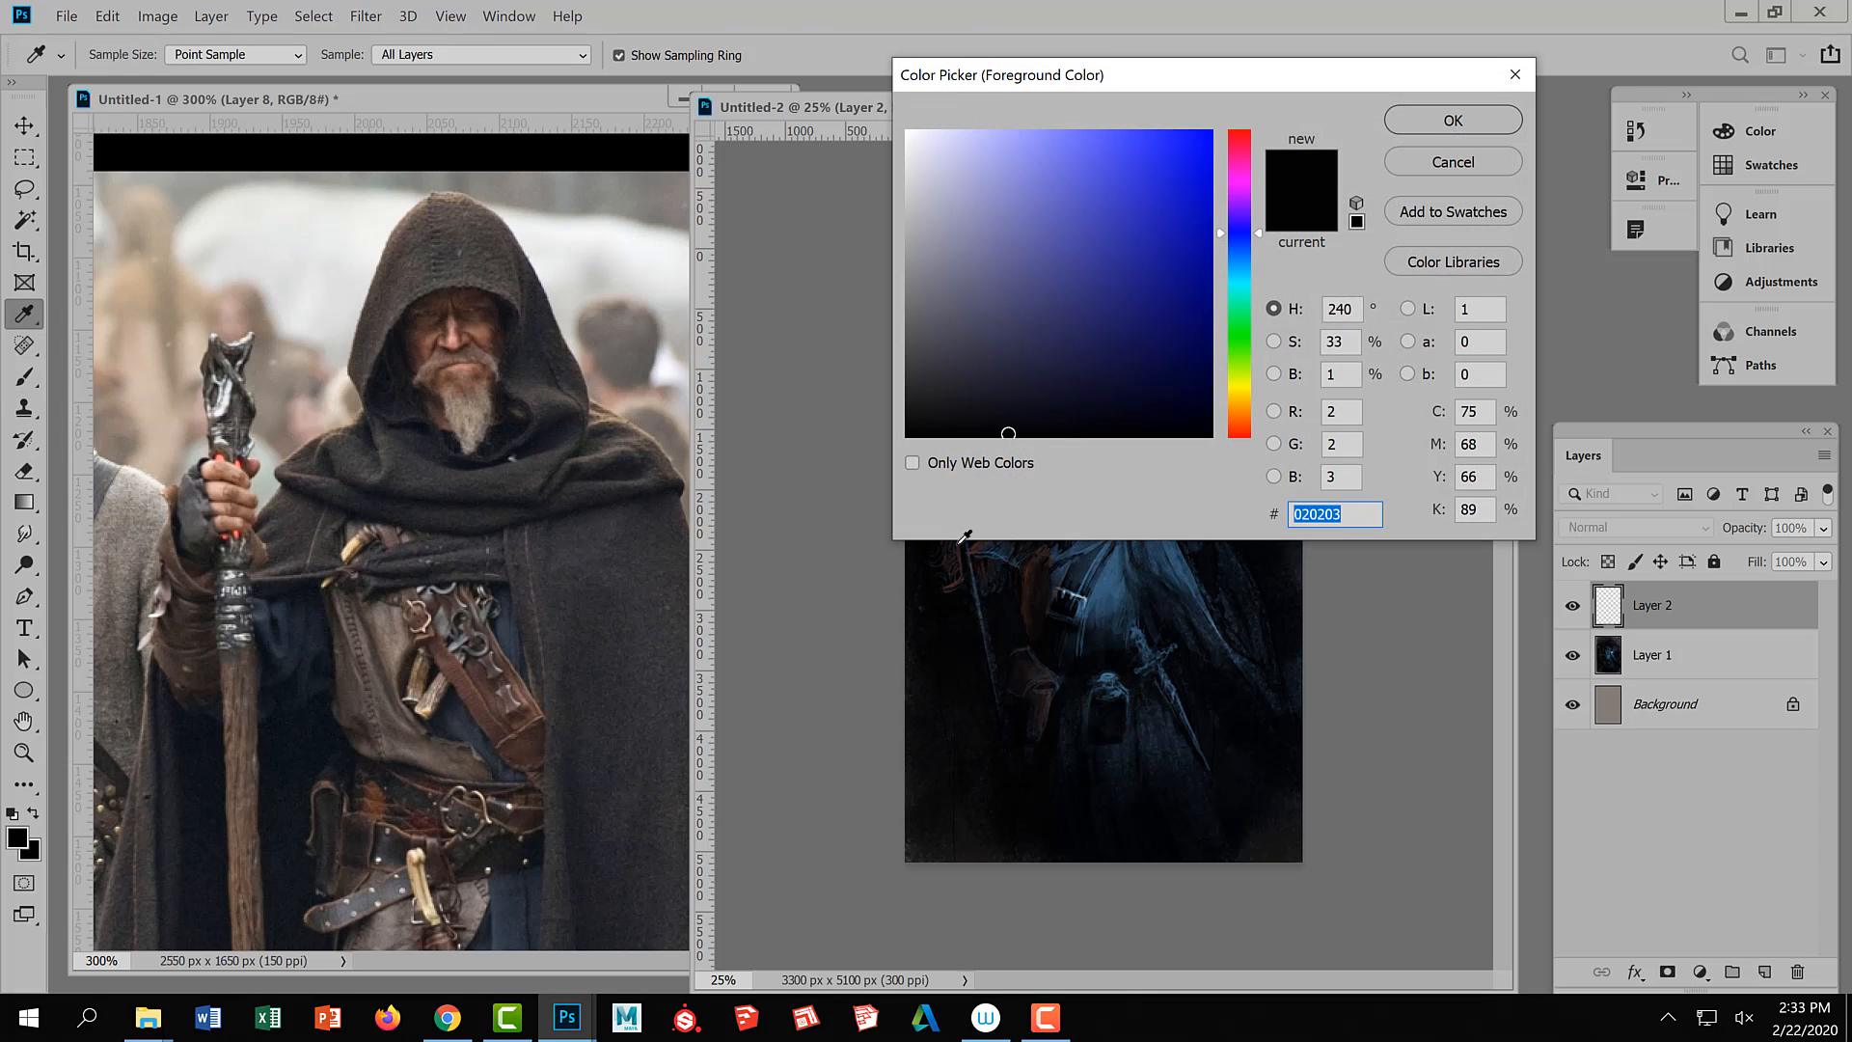
left_click_drag(957, 294, 920, 289)
left_click(1238, 403)
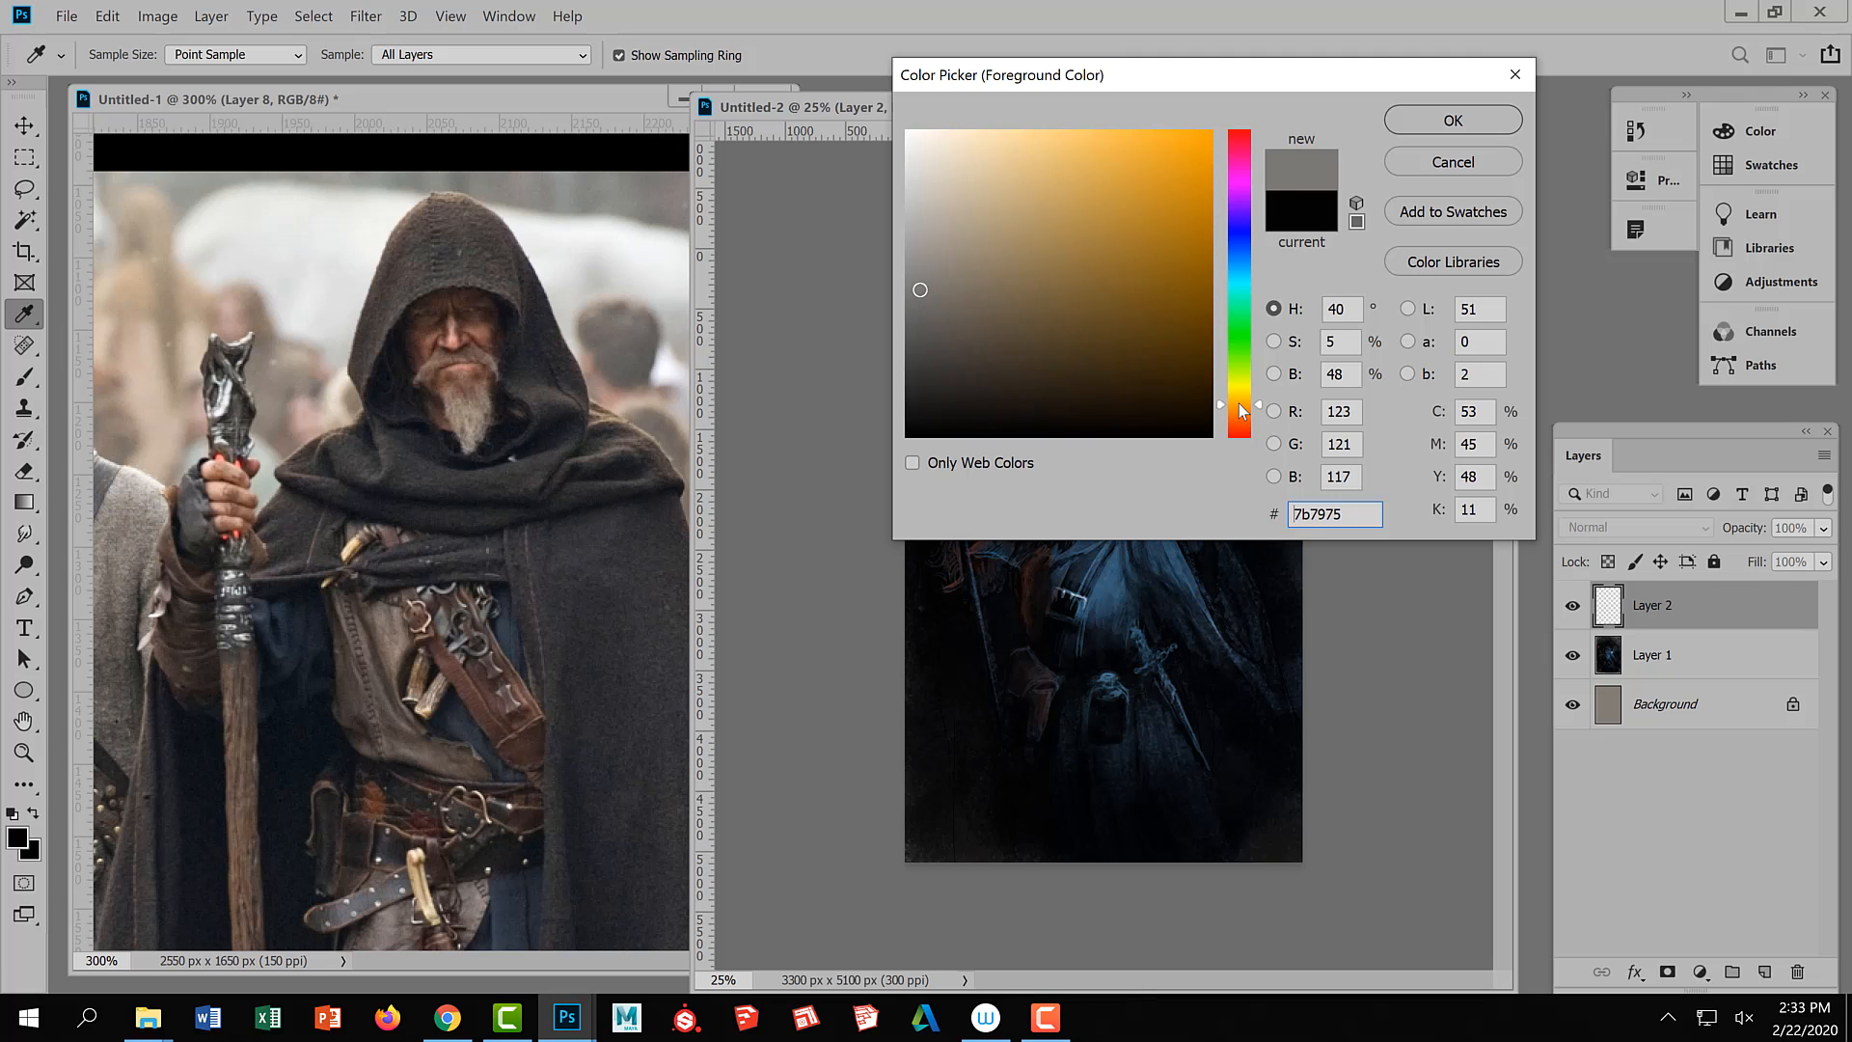
left_click(1084, 287)
left_click_drag(1024, 317, 996, 326)
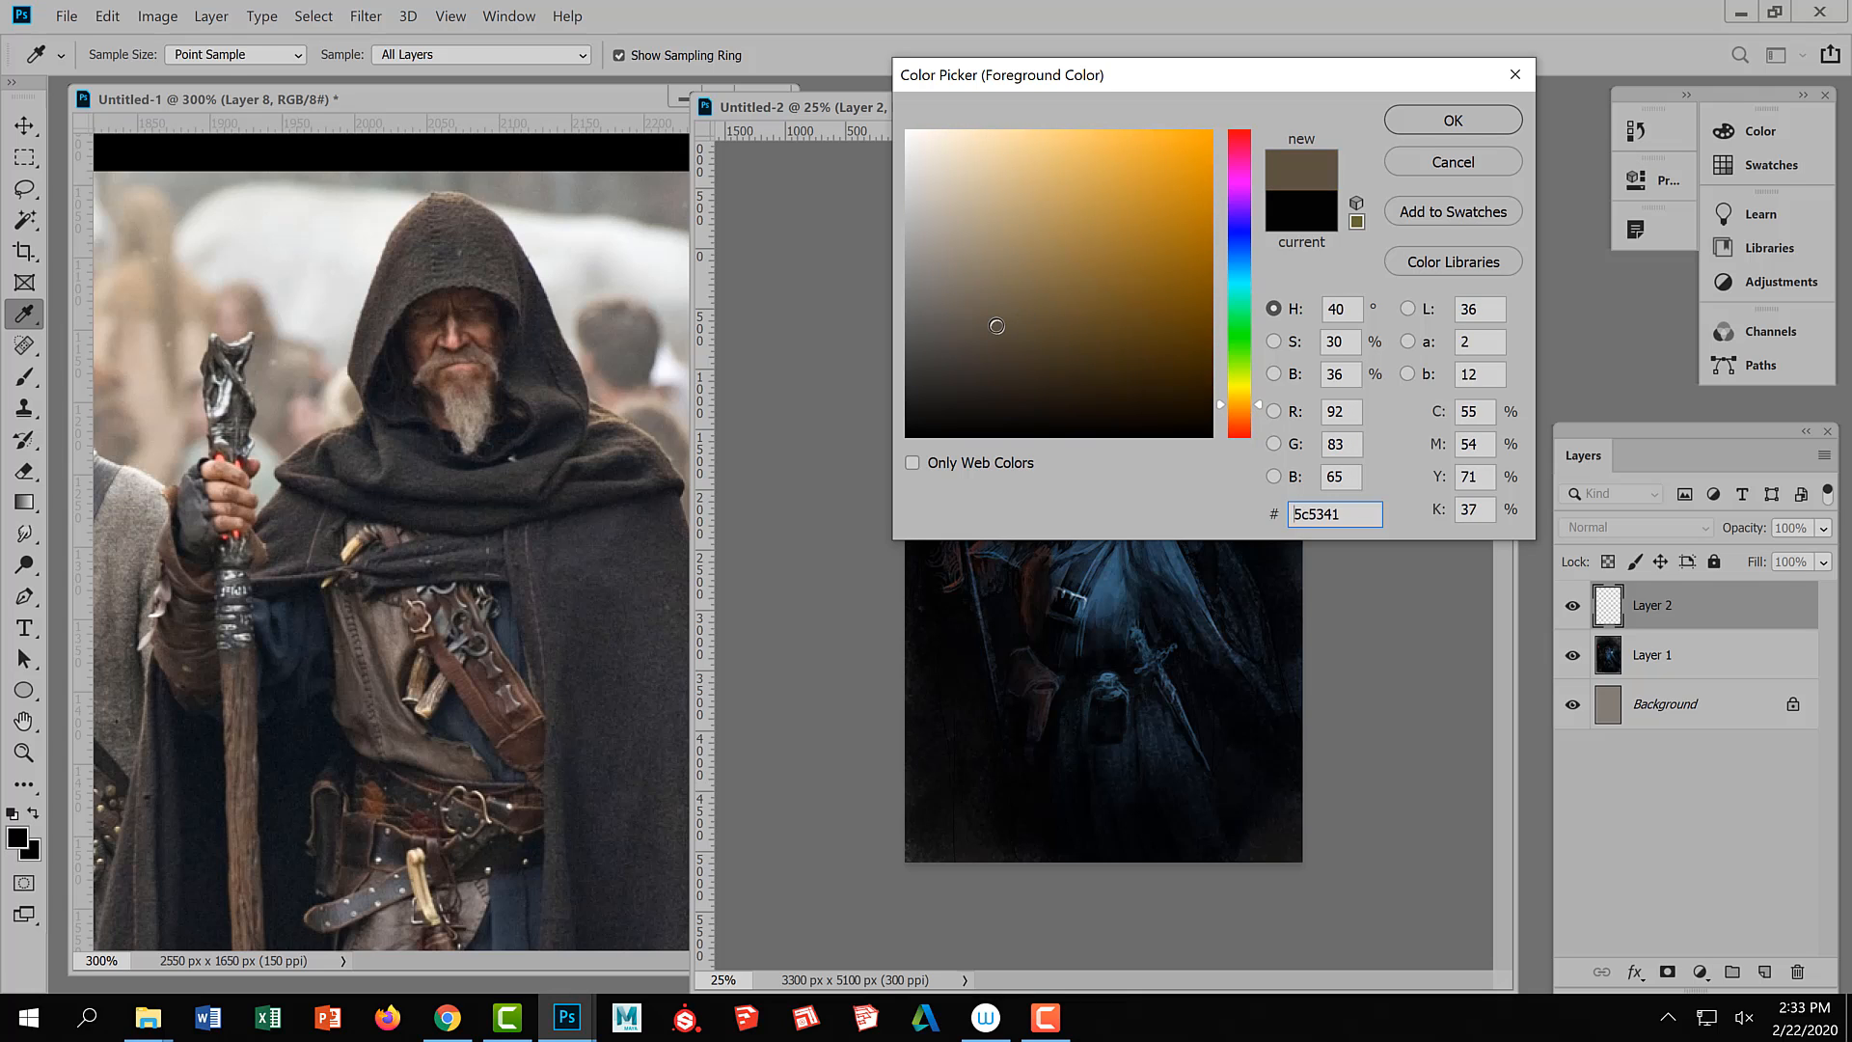
left_click(1448, 122)
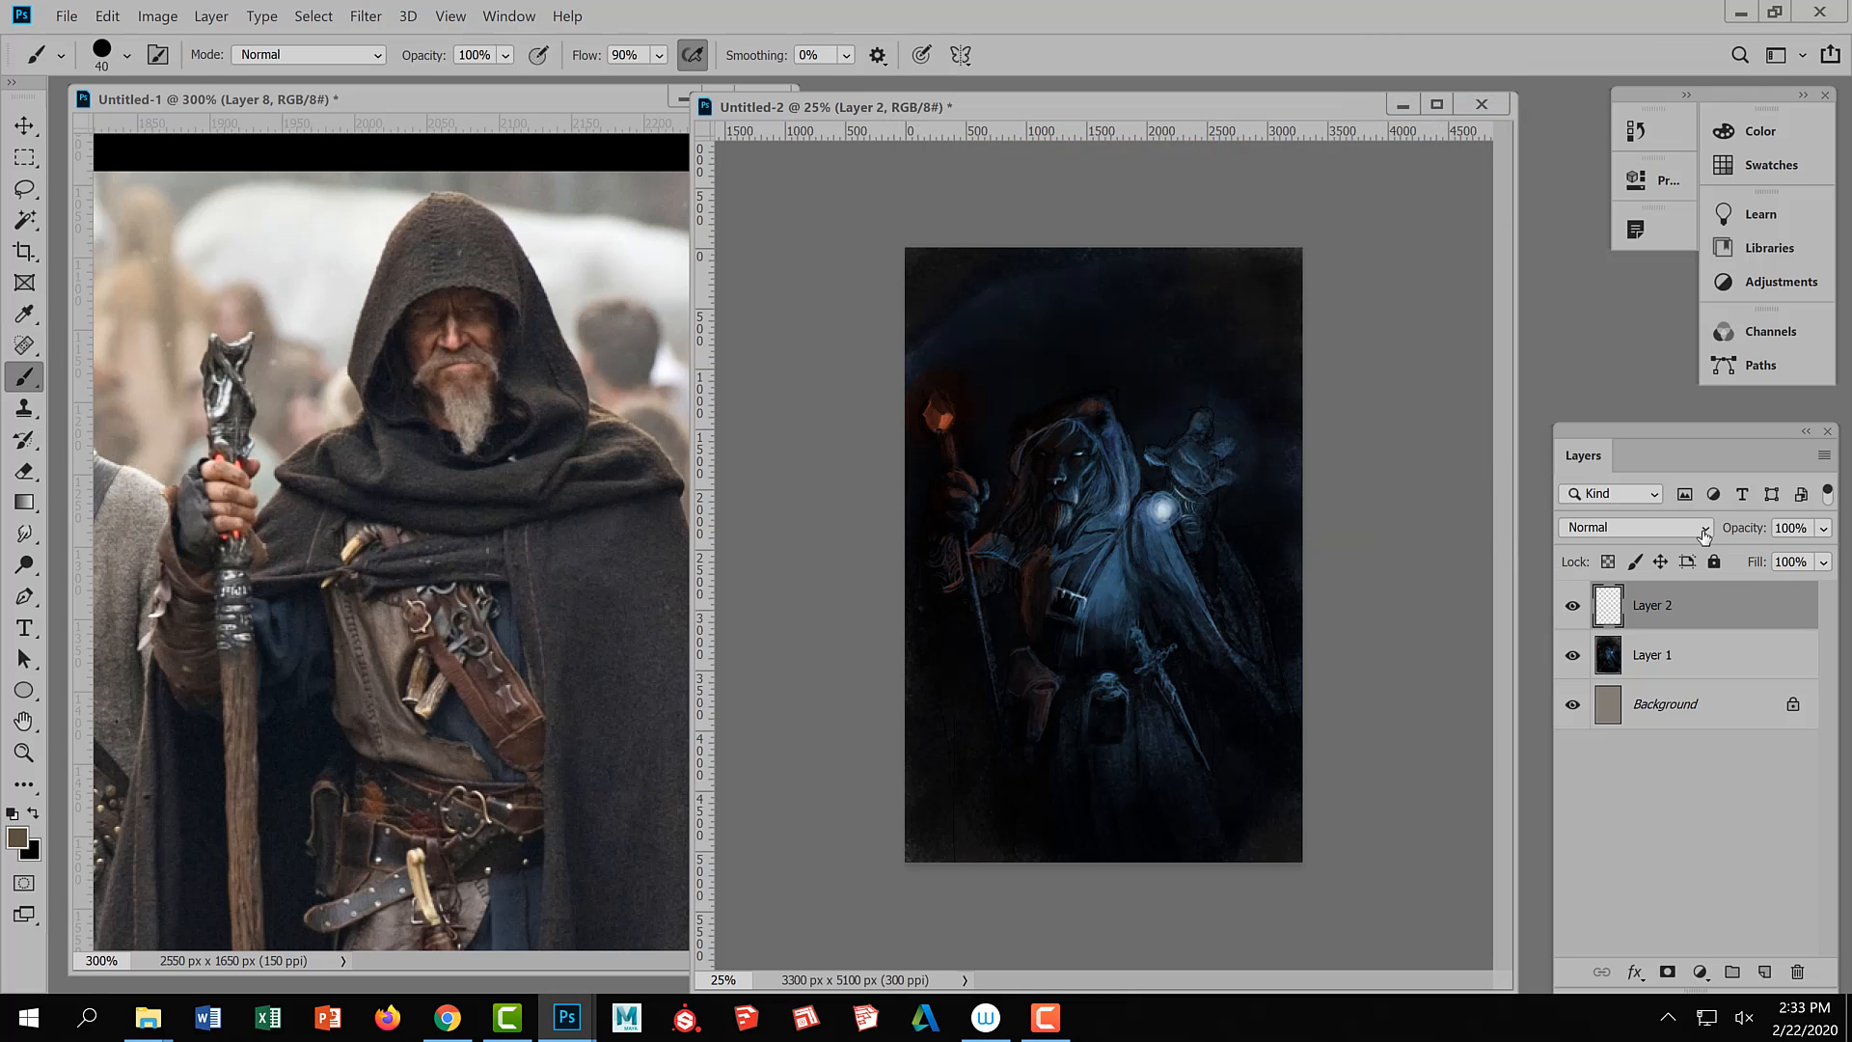
Fill the new layer with the brown using the Paint Bucket and set its blend mode to Color
left_click(24, 502)
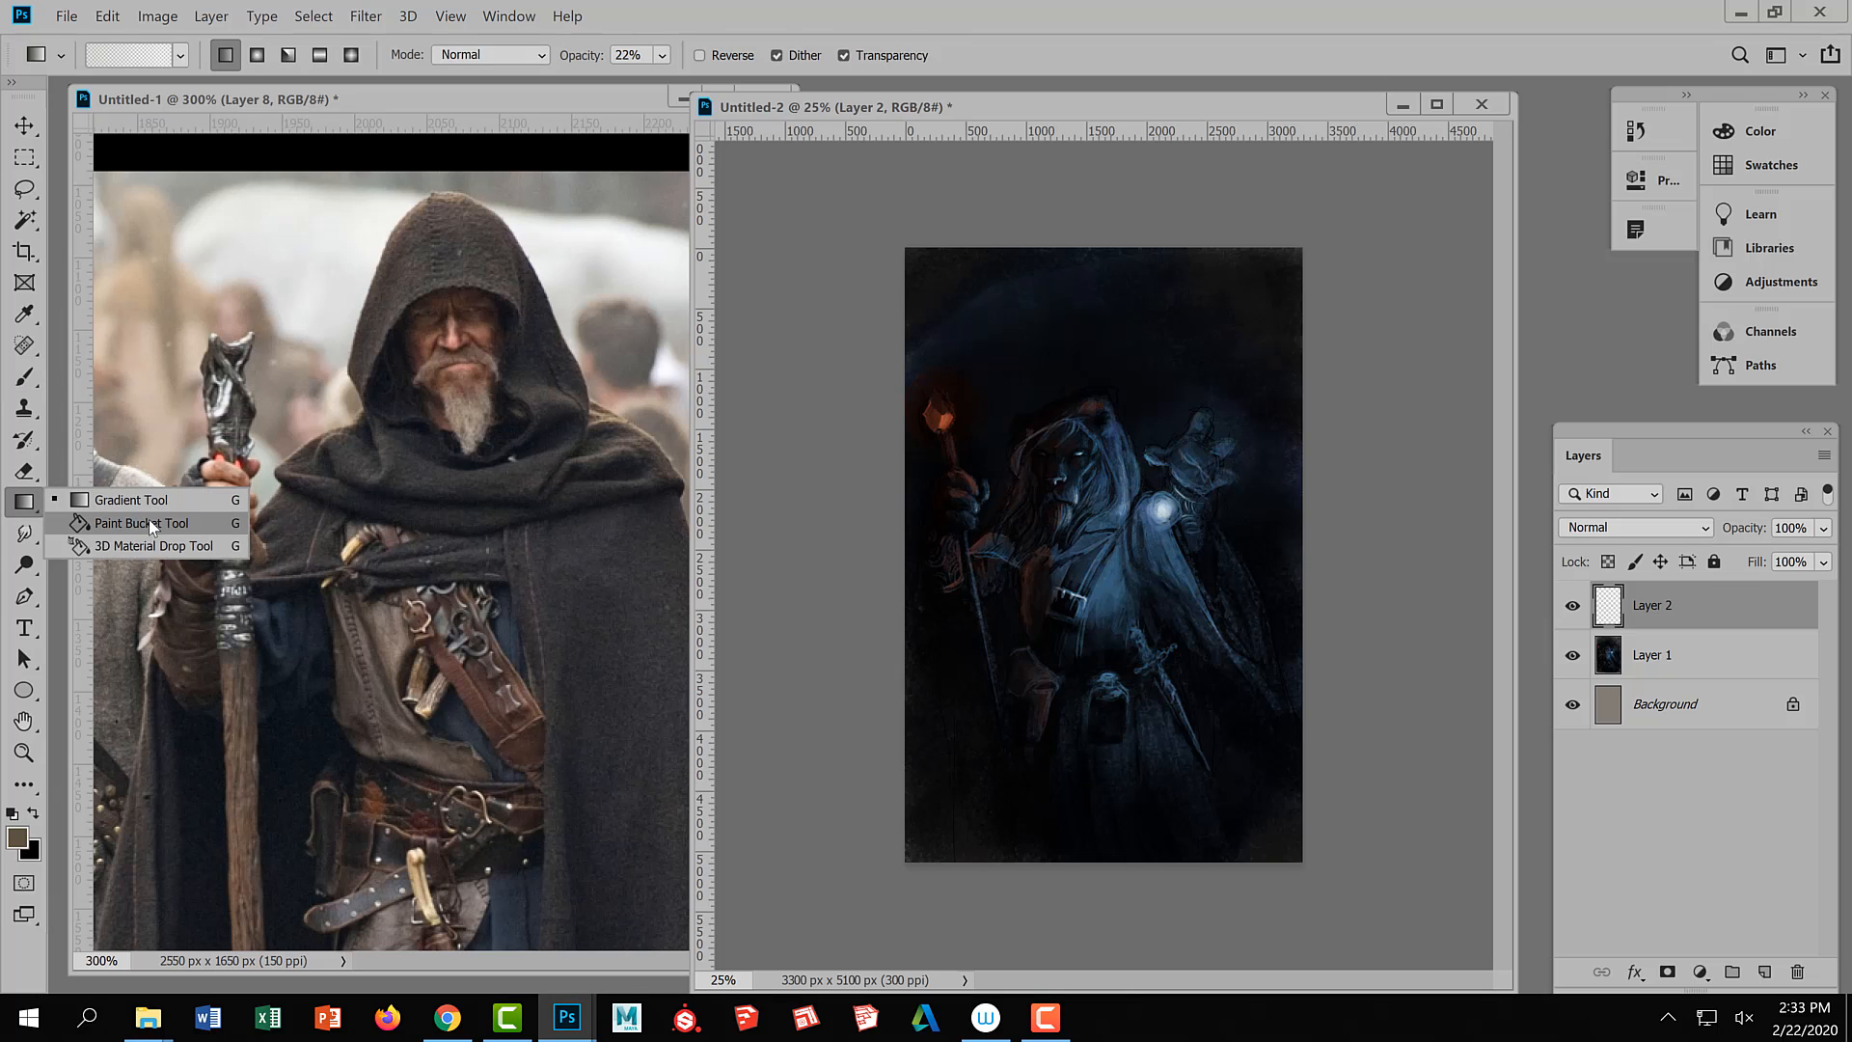
left_click(148, 522)
left_click(1199, 570)
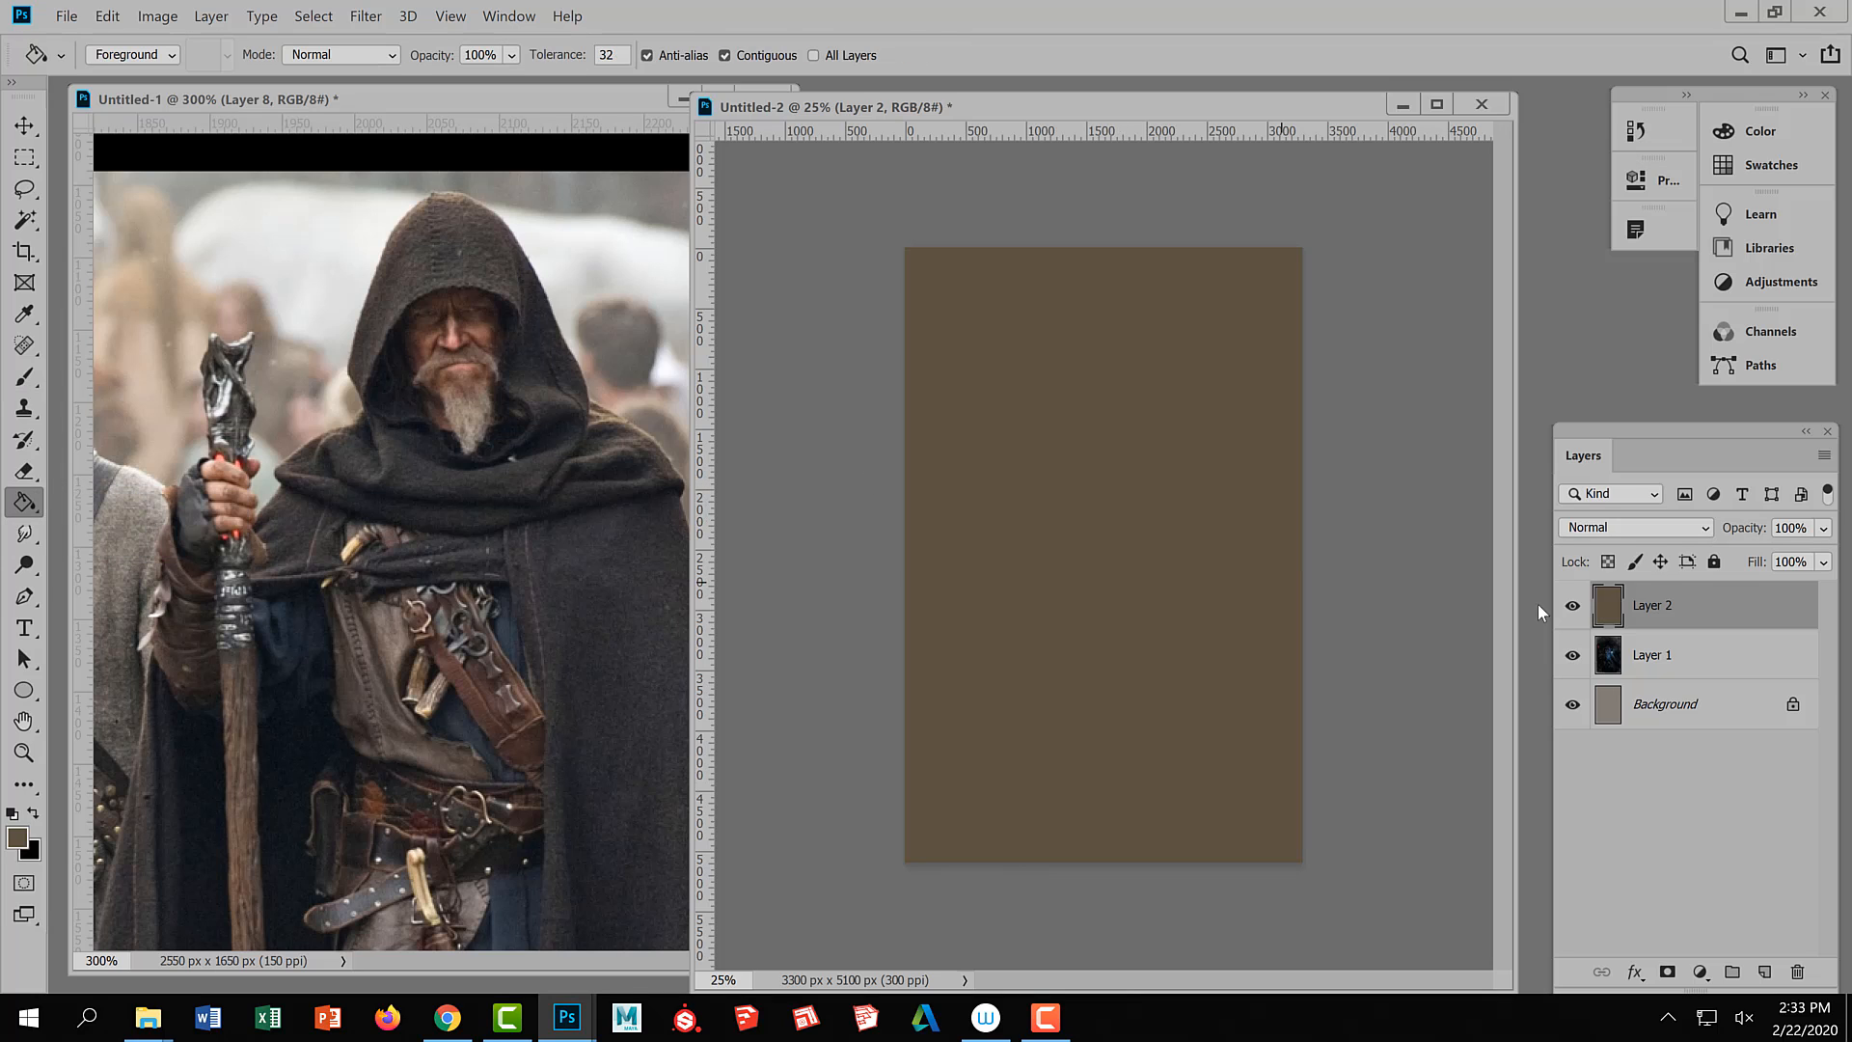
left_click(1661, 526)
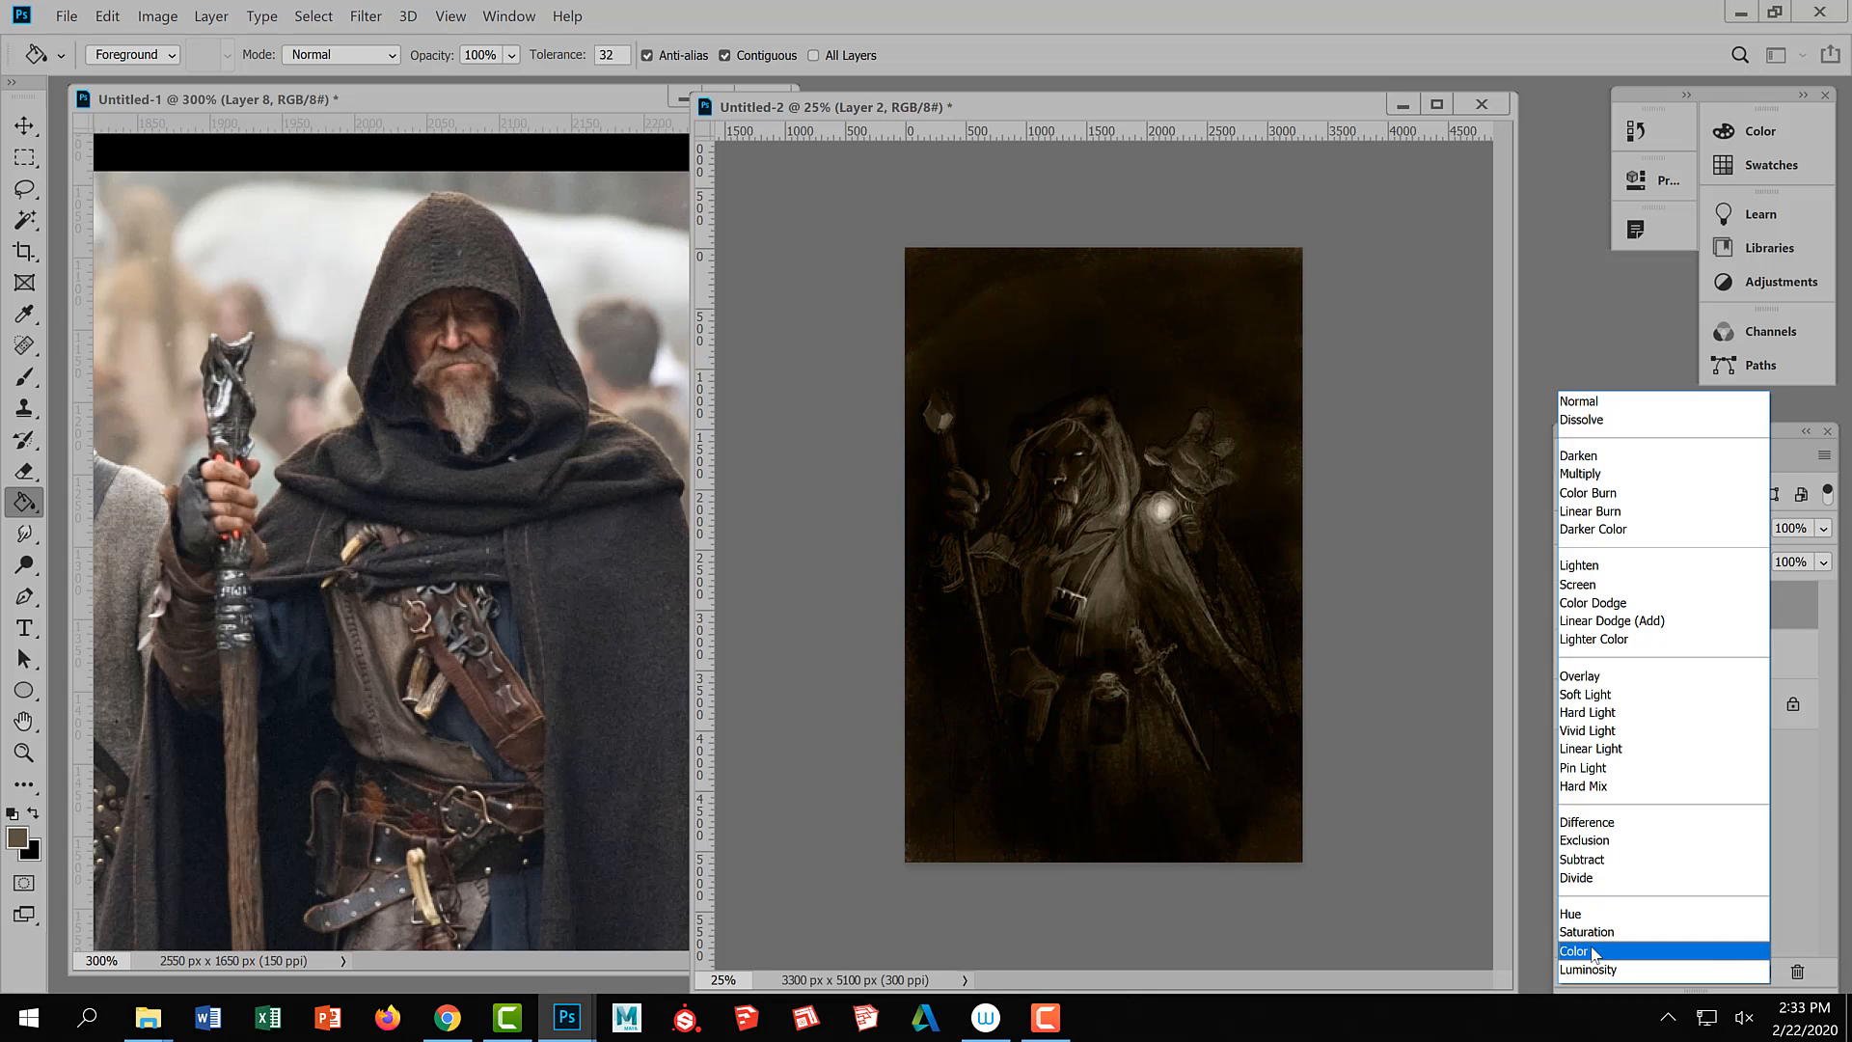
left_click(1594, 953)
Compare the painting with and without the brown Color layer
key("ctrl+plus")
key("ctrl+plus")
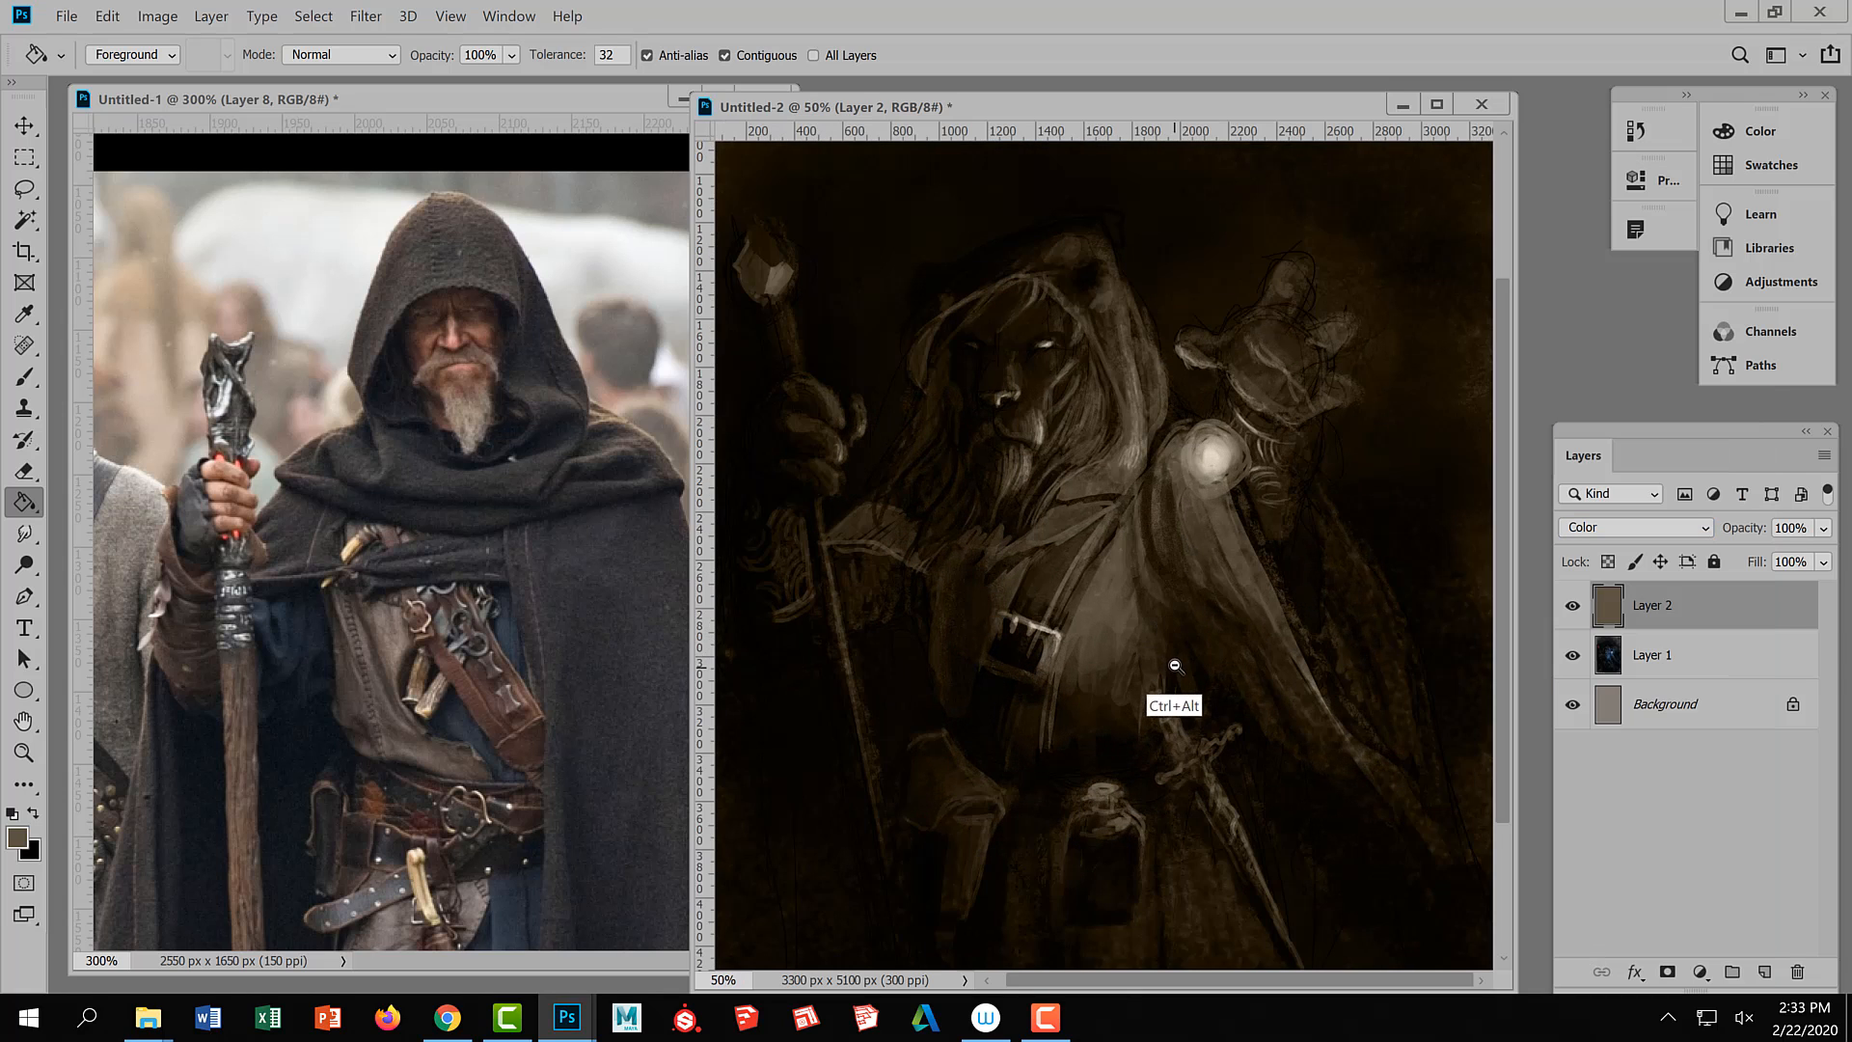
left_click(1175, 666, "ctrl+alt")
left_click(1573, 607)
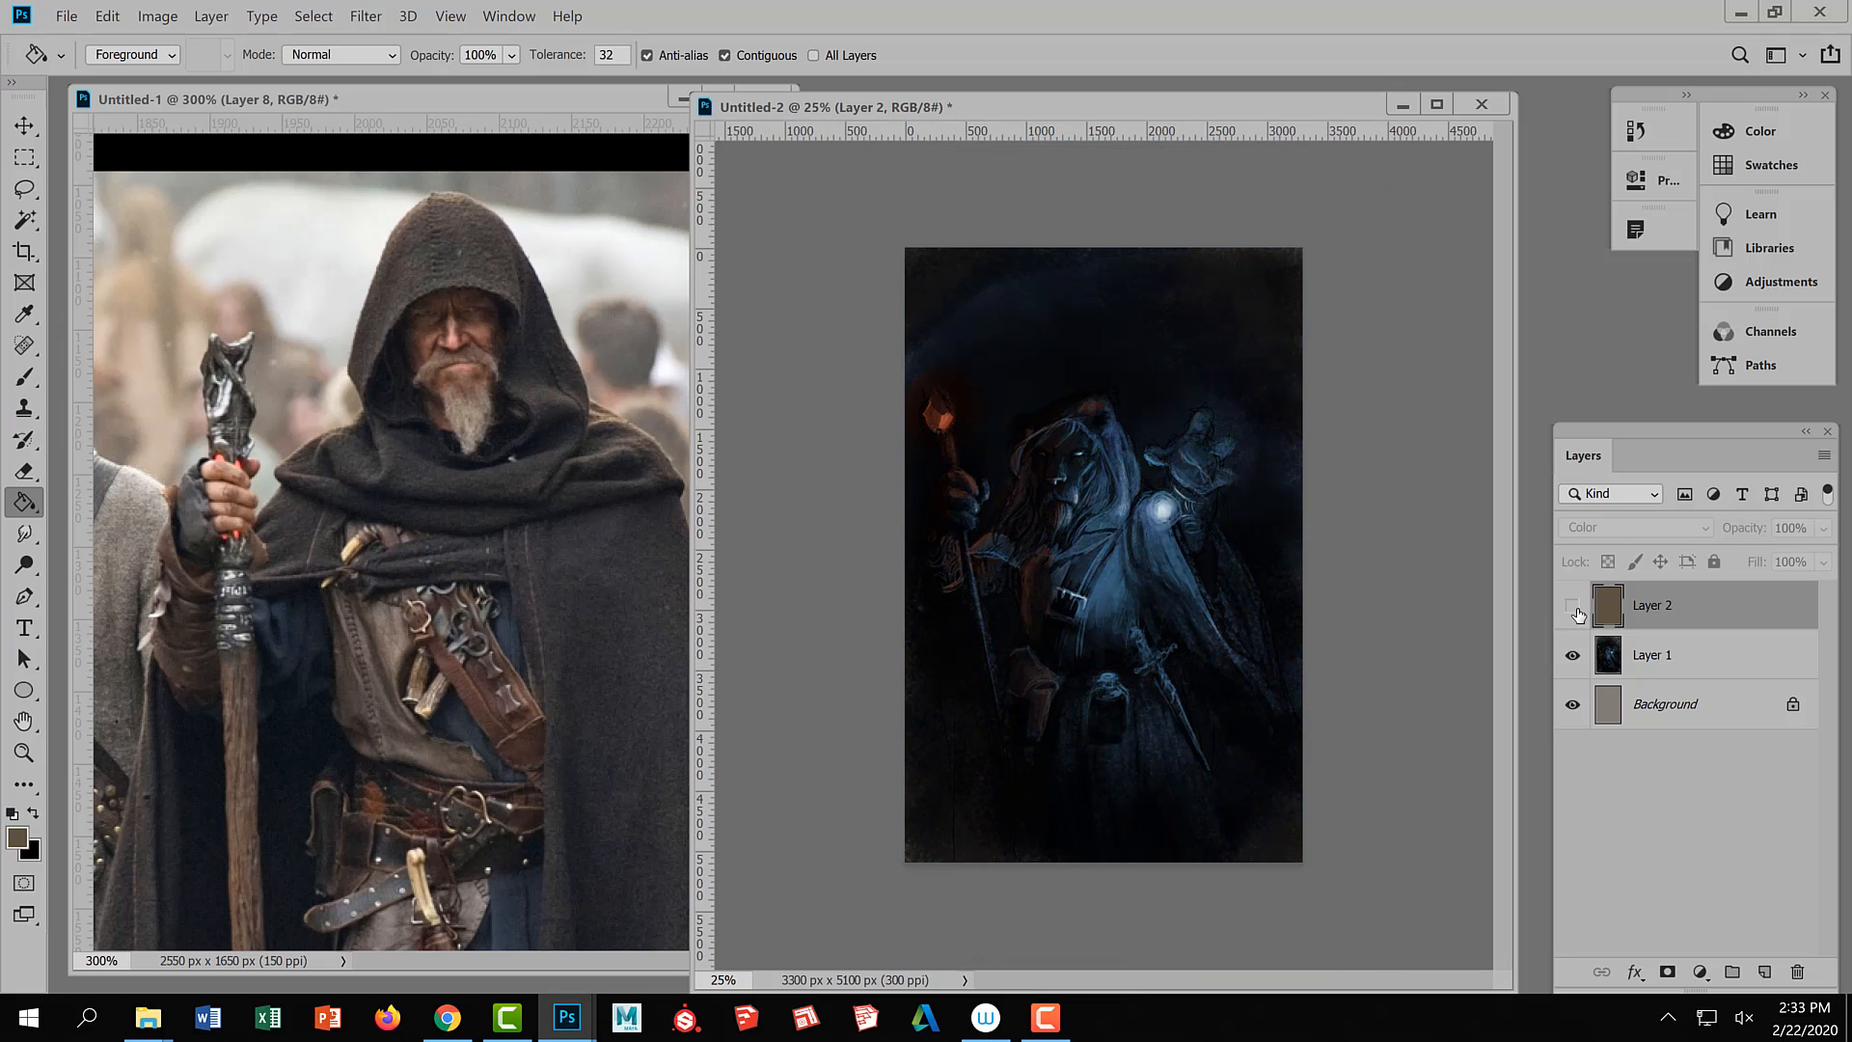
left_click(1574, 607)
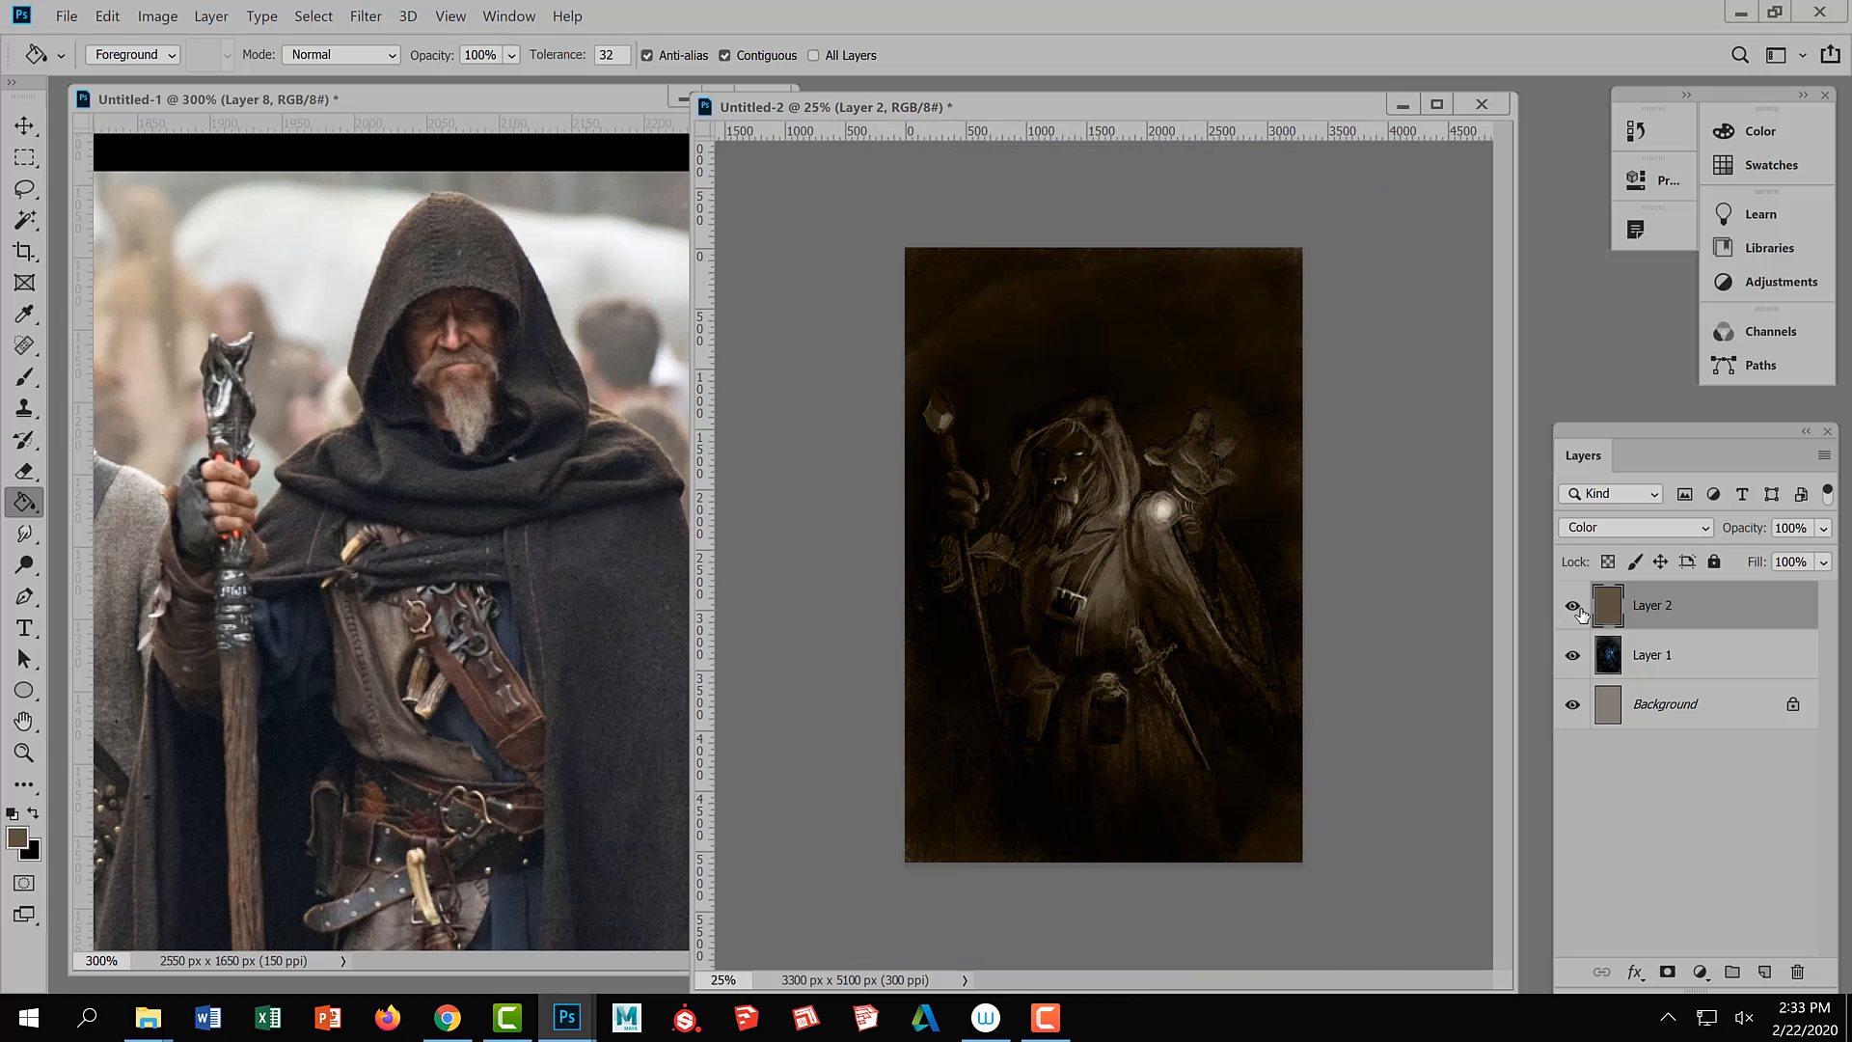
left_click(1575, 607)
left_click(1575, 608)
Lower the brown Color layer's opacity to 27% and check its effect by hiding and showing it
left_click(1823, 528)
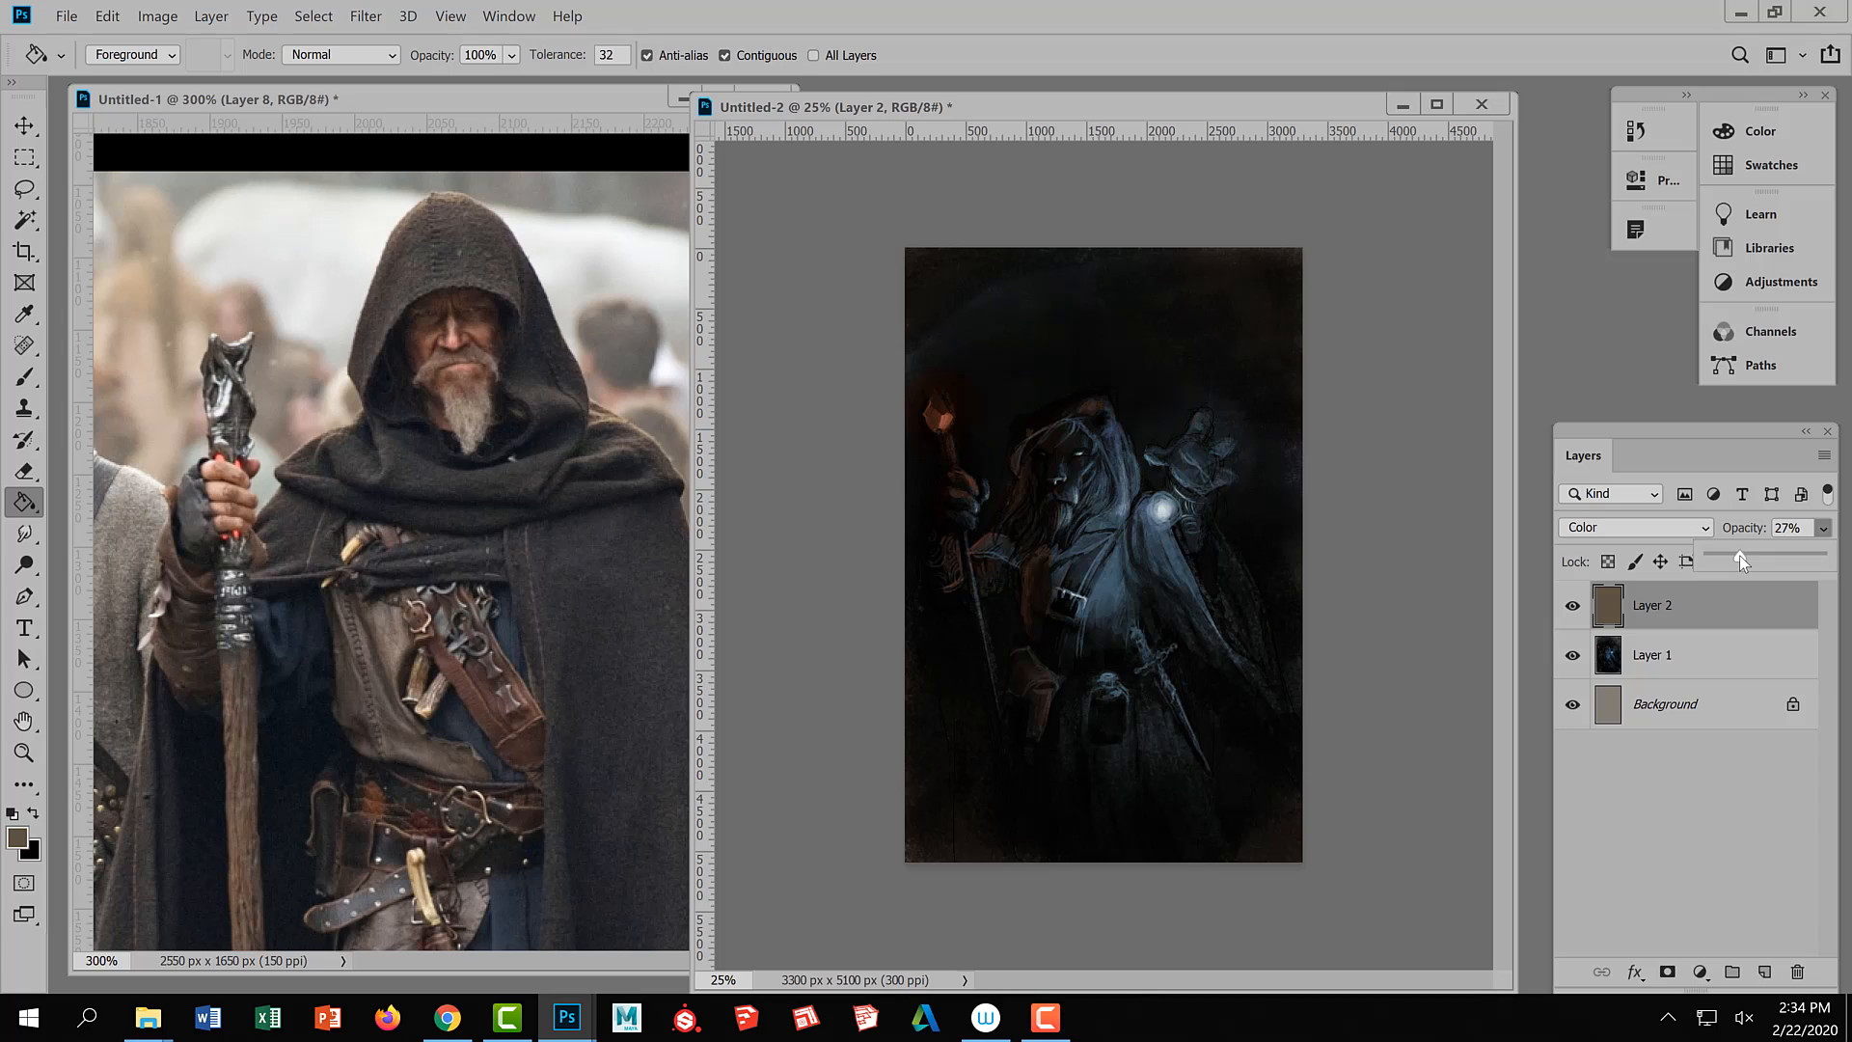
left_click(1748, 577)
left_click(1572, 607)
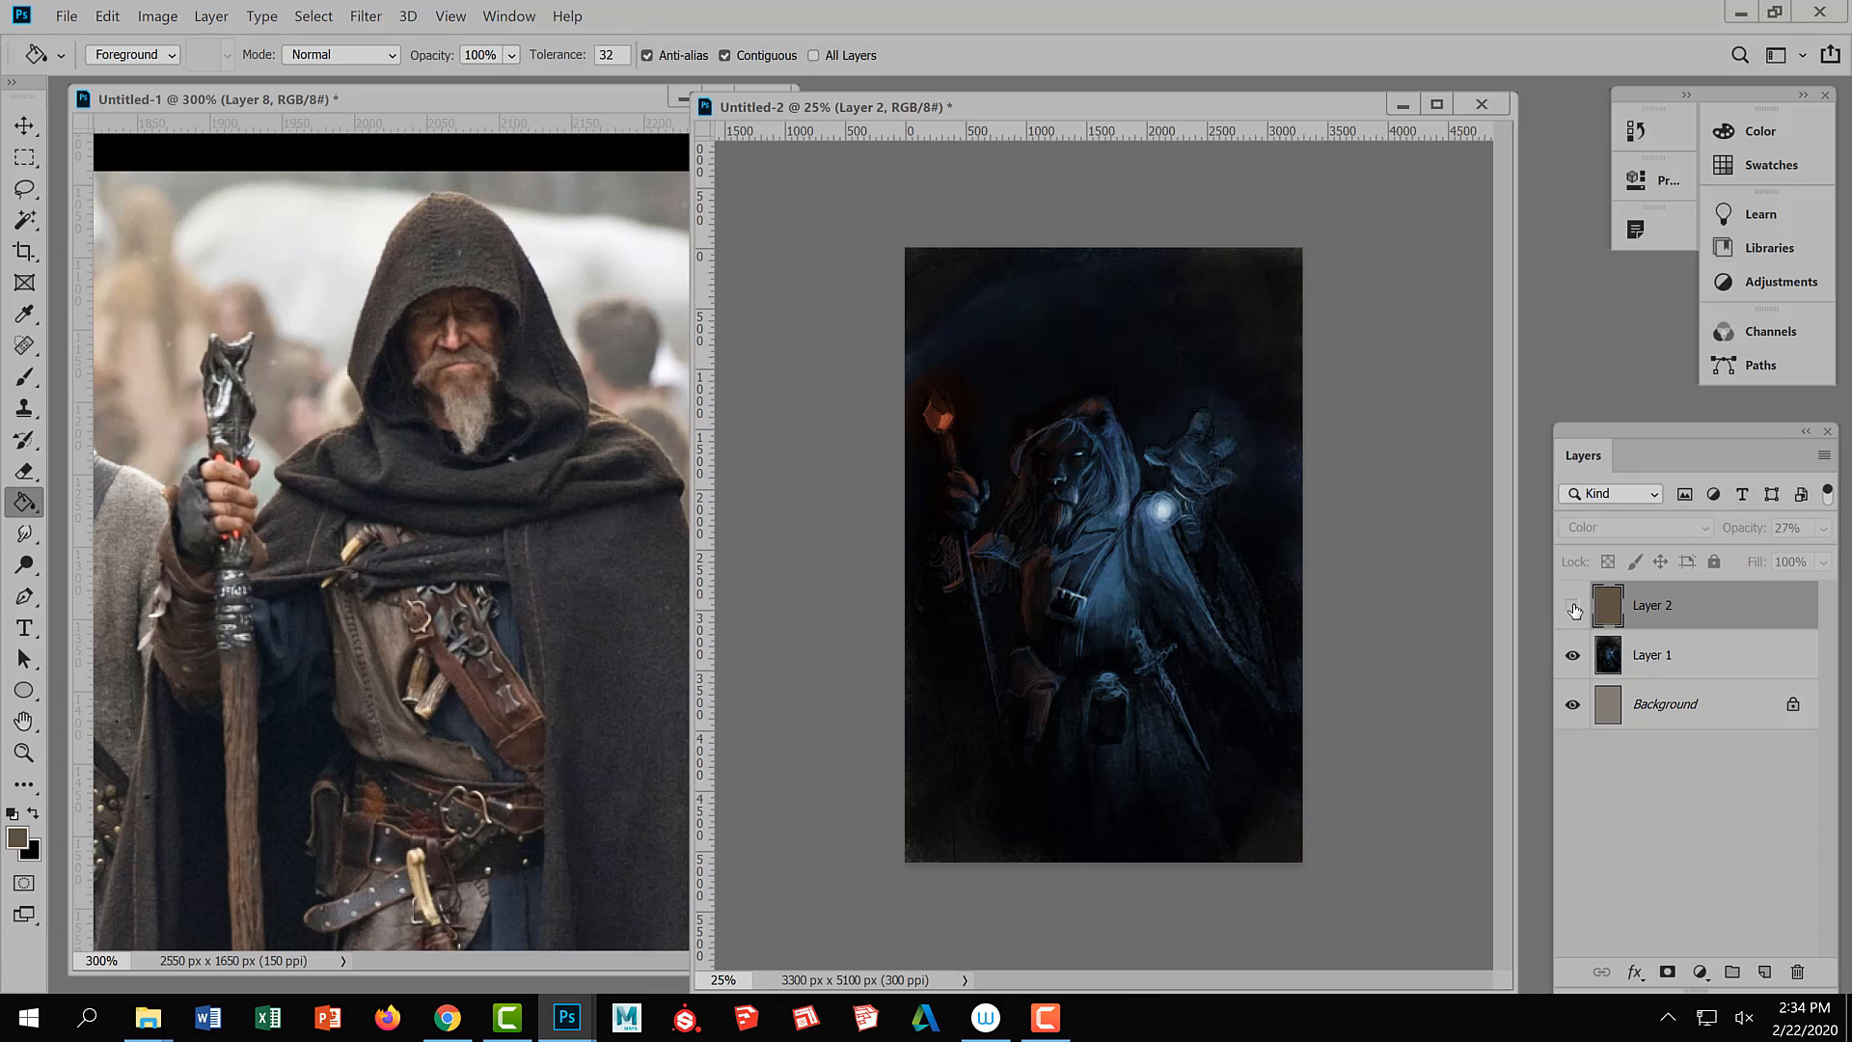
left_click(1573, 609)
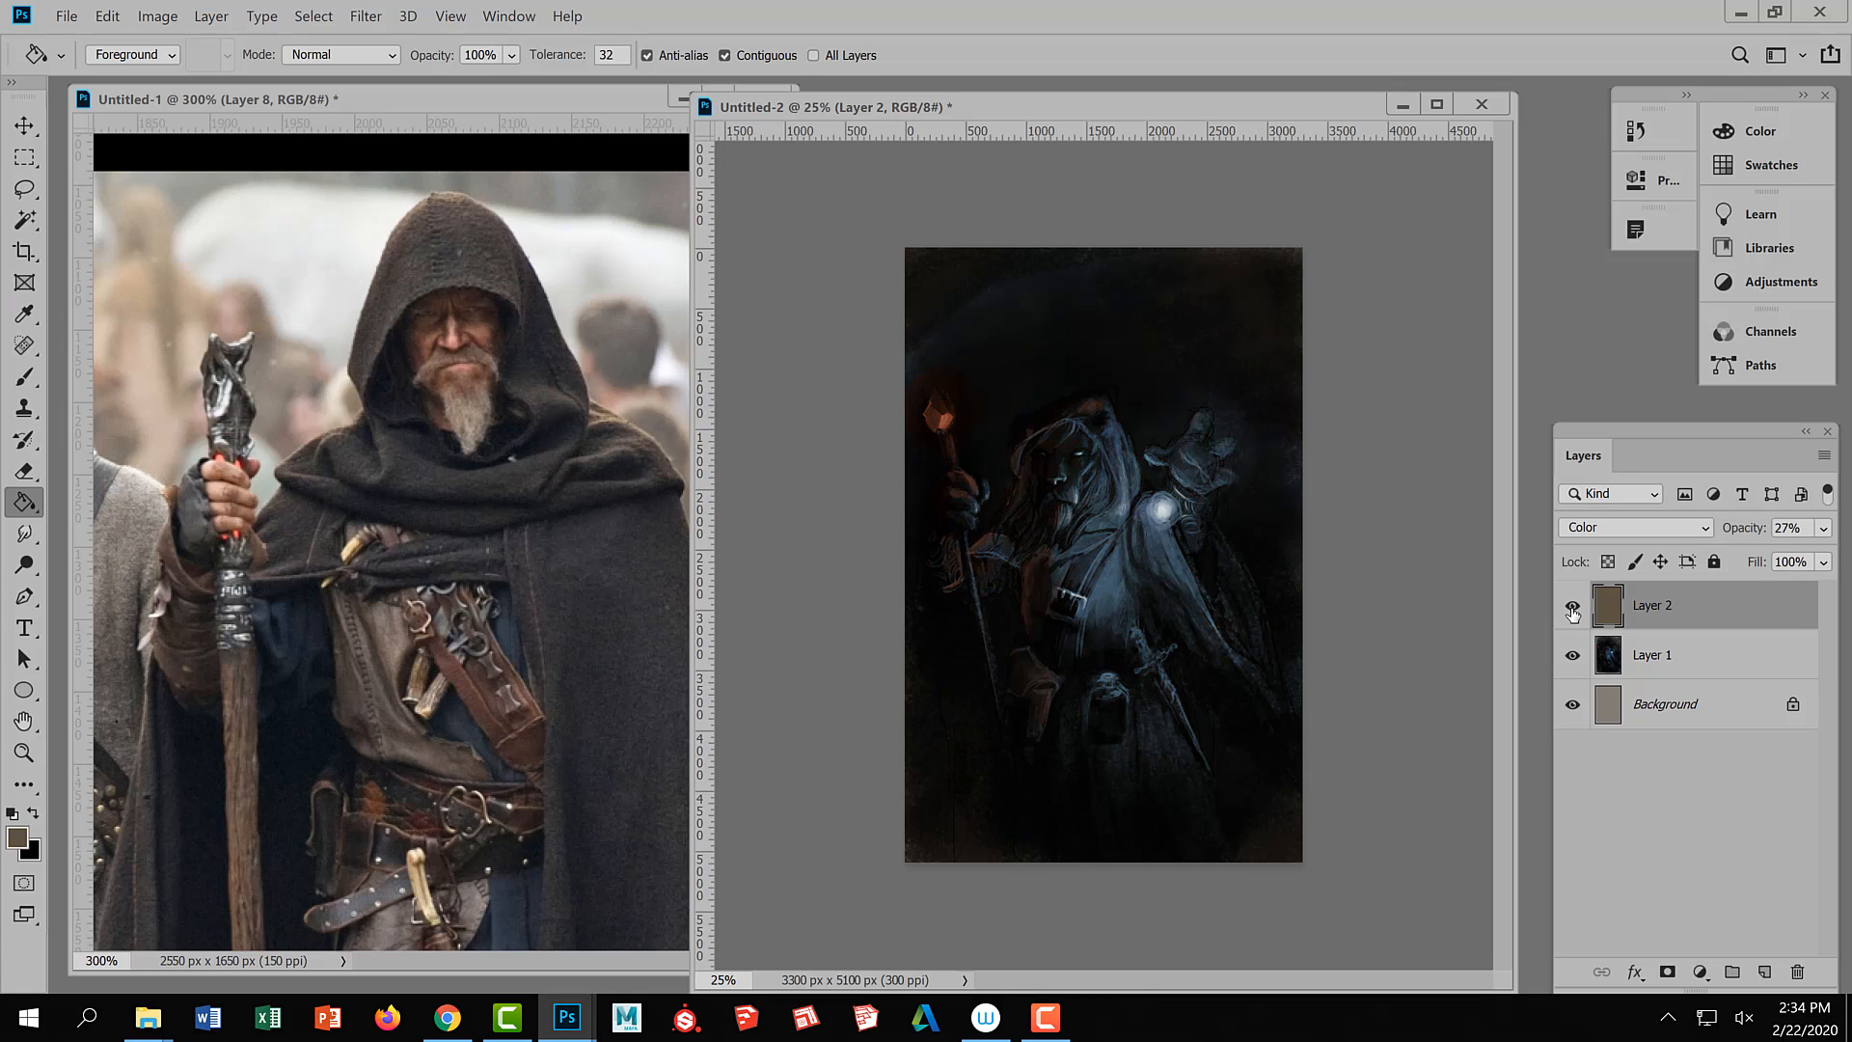
key("ctrl+plus")
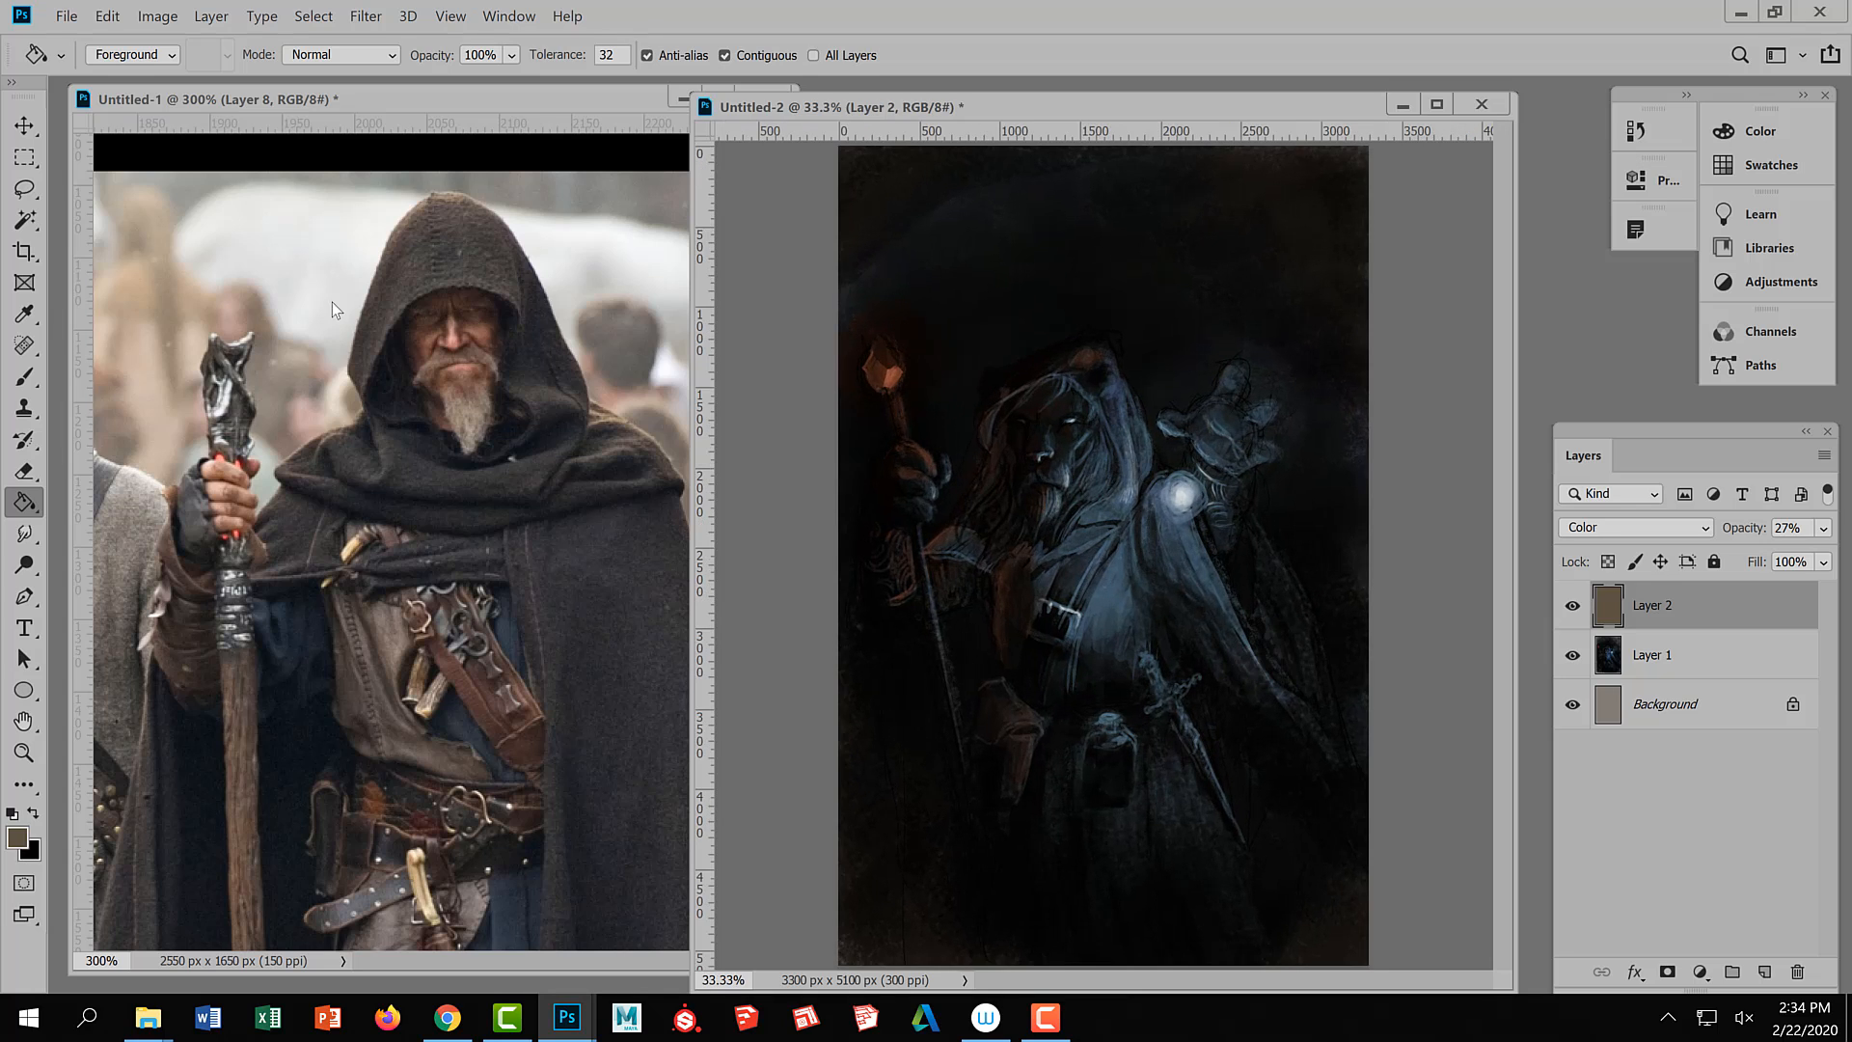
Erase the brown tint around the shoulder orb and staff crystal with a soft 500 px eraser, and compare the layer's effect
left_click(24, 471)
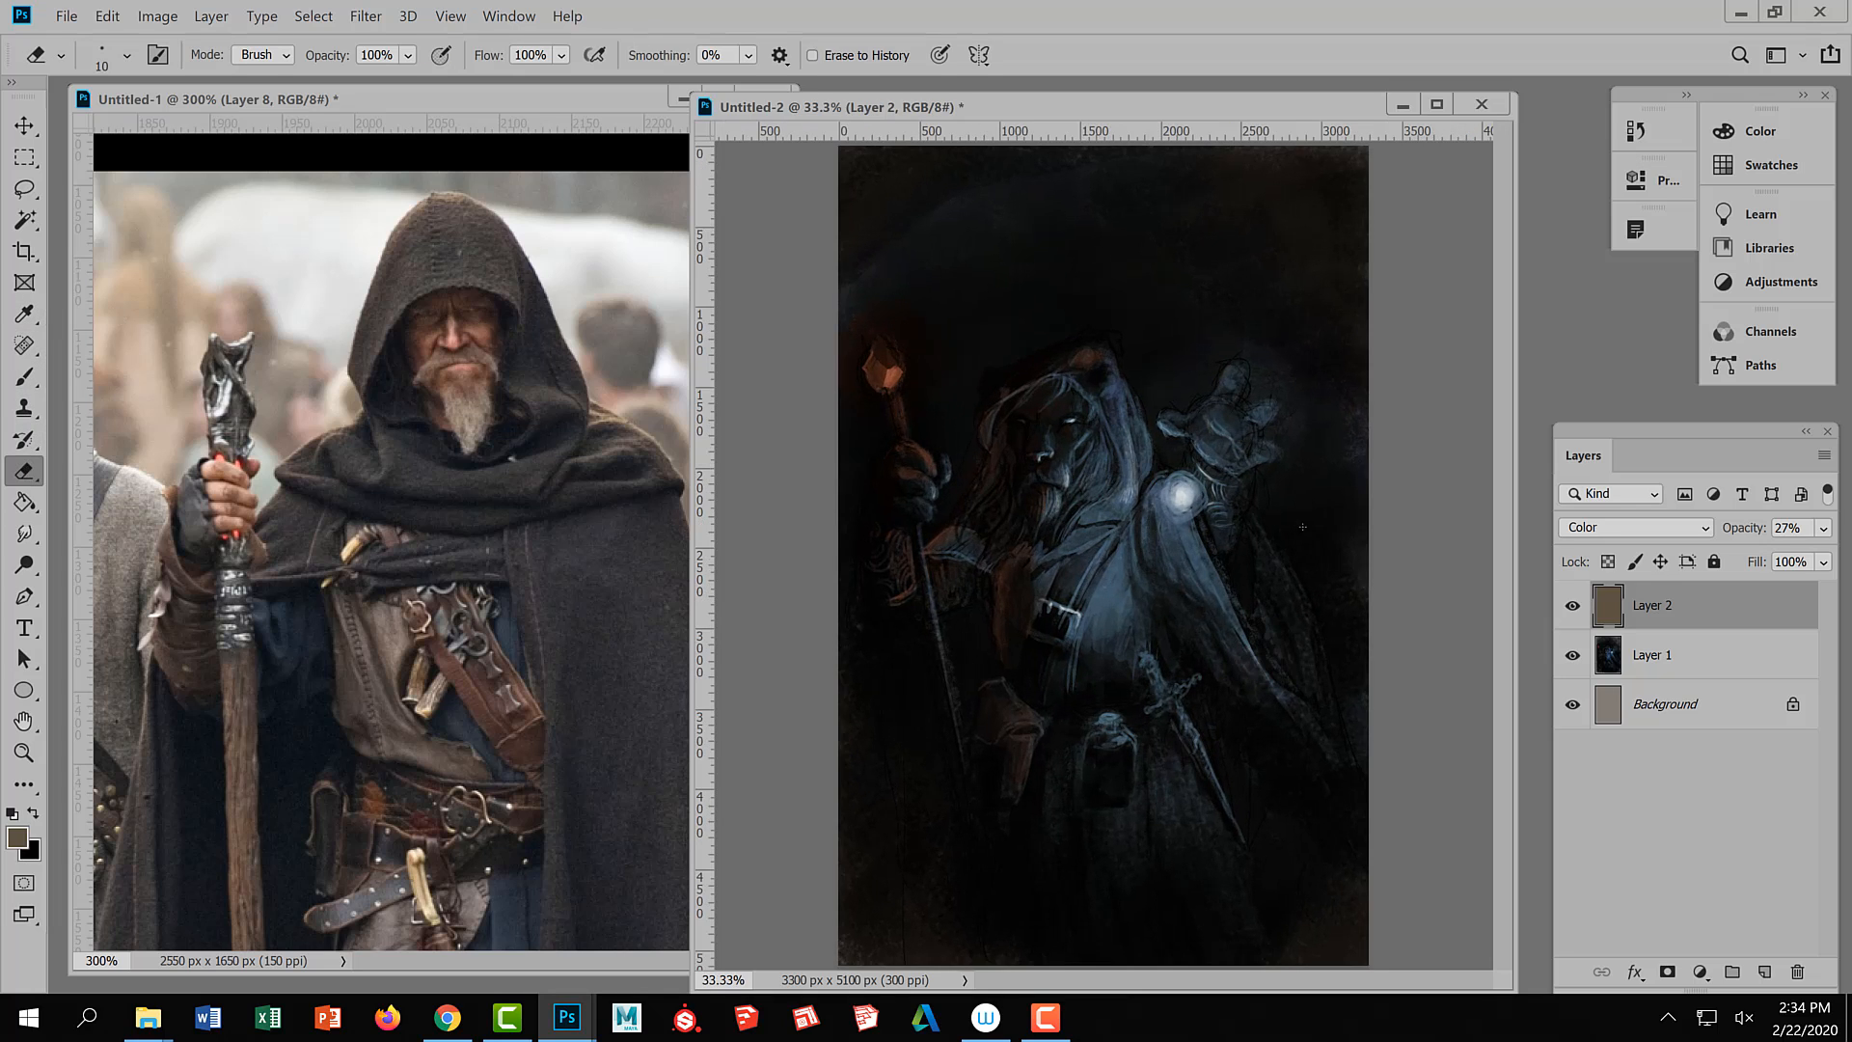
key("bracketright")
key("bracketright")
key("bracketright")
key("bracketright")
key("bracketright")
key("bracketright")
key("bracketright")
key("bracketright")
key("bracketright")
key("bracketright")
key("bracketright")
key("bracketright")
key("bracketright")
key("bracketright")
key("bracketright")
key("bracketright")
key("bracketright")
key("bracketright")
key("bracketright")
key("bracketright")
key("bracketleft")
key("bracketleft")
right_click(1178, 517)
mouse_move(1160, 515)
left_mouse_down()
mouse_move(1186, 521)
mouse_move(1178, 480)
mouse_move(1205, 492)
mouse_move(1172, 487)
mouse_move(1186, 511)
mouse_move(1196, 491)
left_mouse_up()
mouse_move(876, 377)
left_mouse_down()
mouse_move(906, 353)
mouse_move(881, 393)
left_mouse_up()
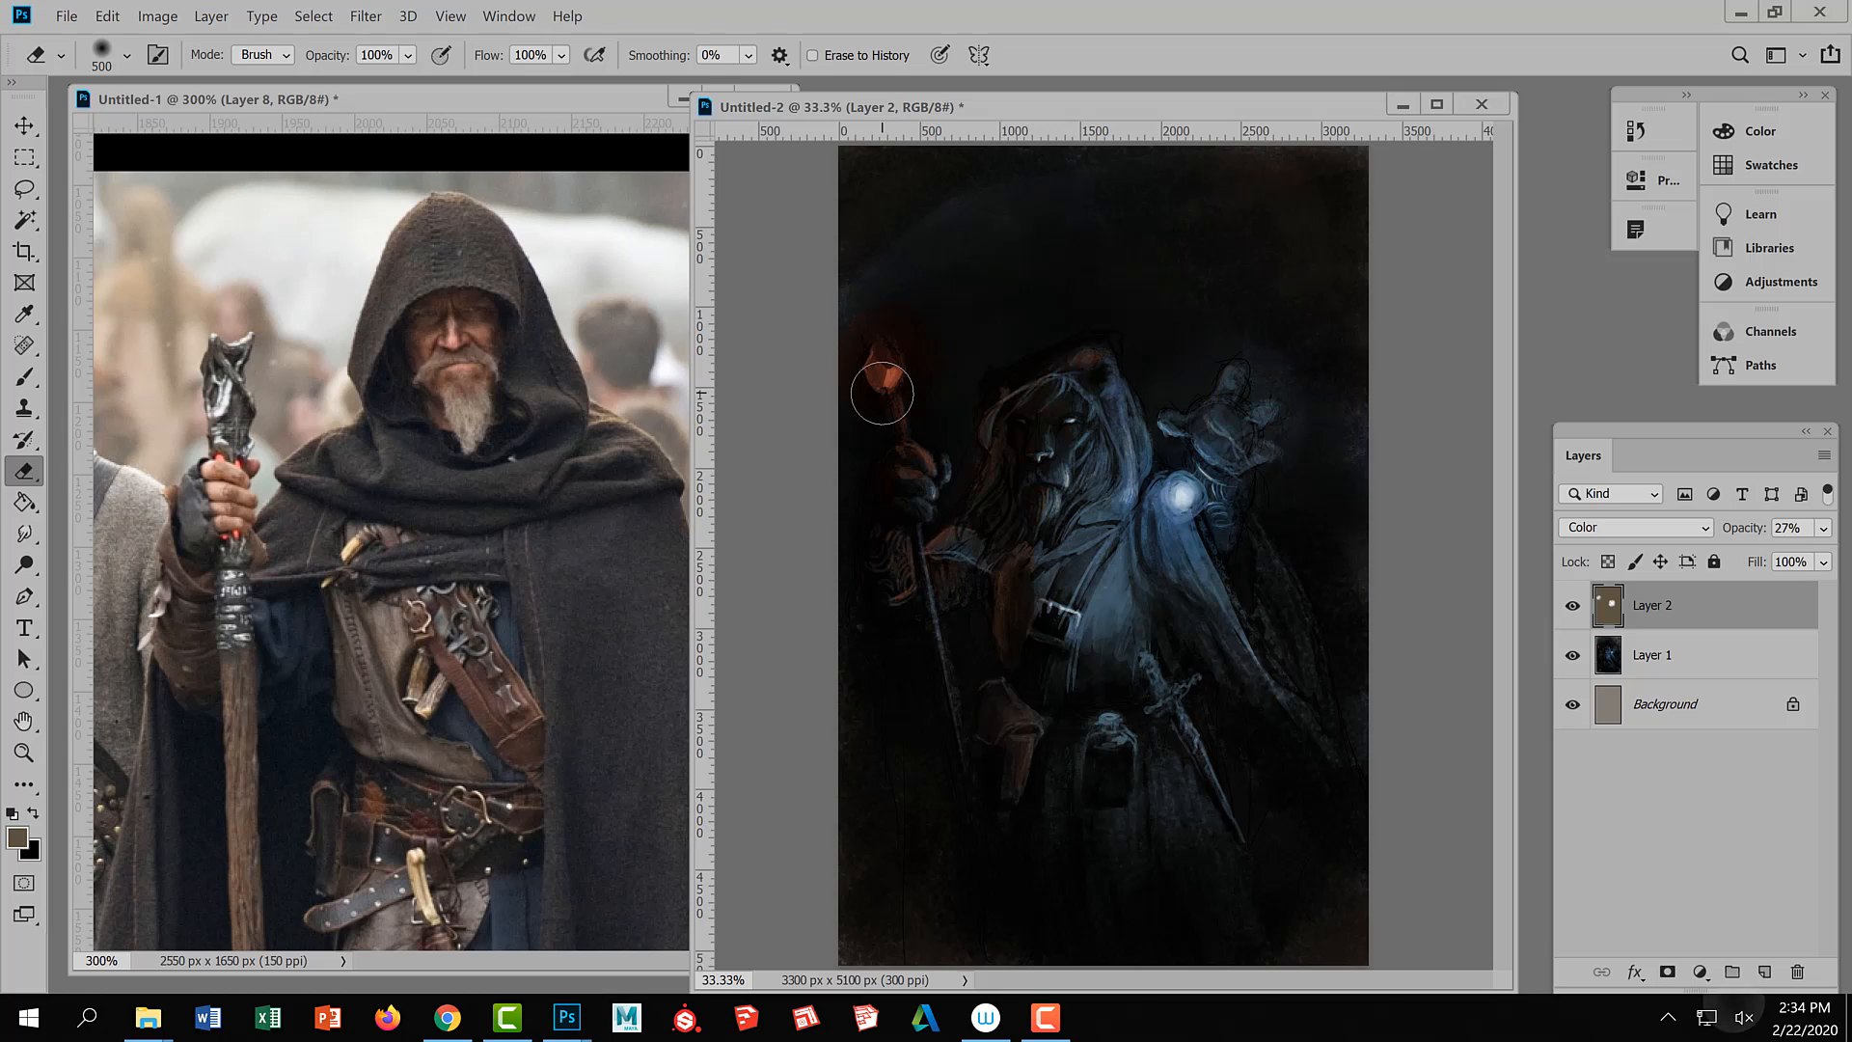
left_click(1572, 608)
left_click(1572, 608)
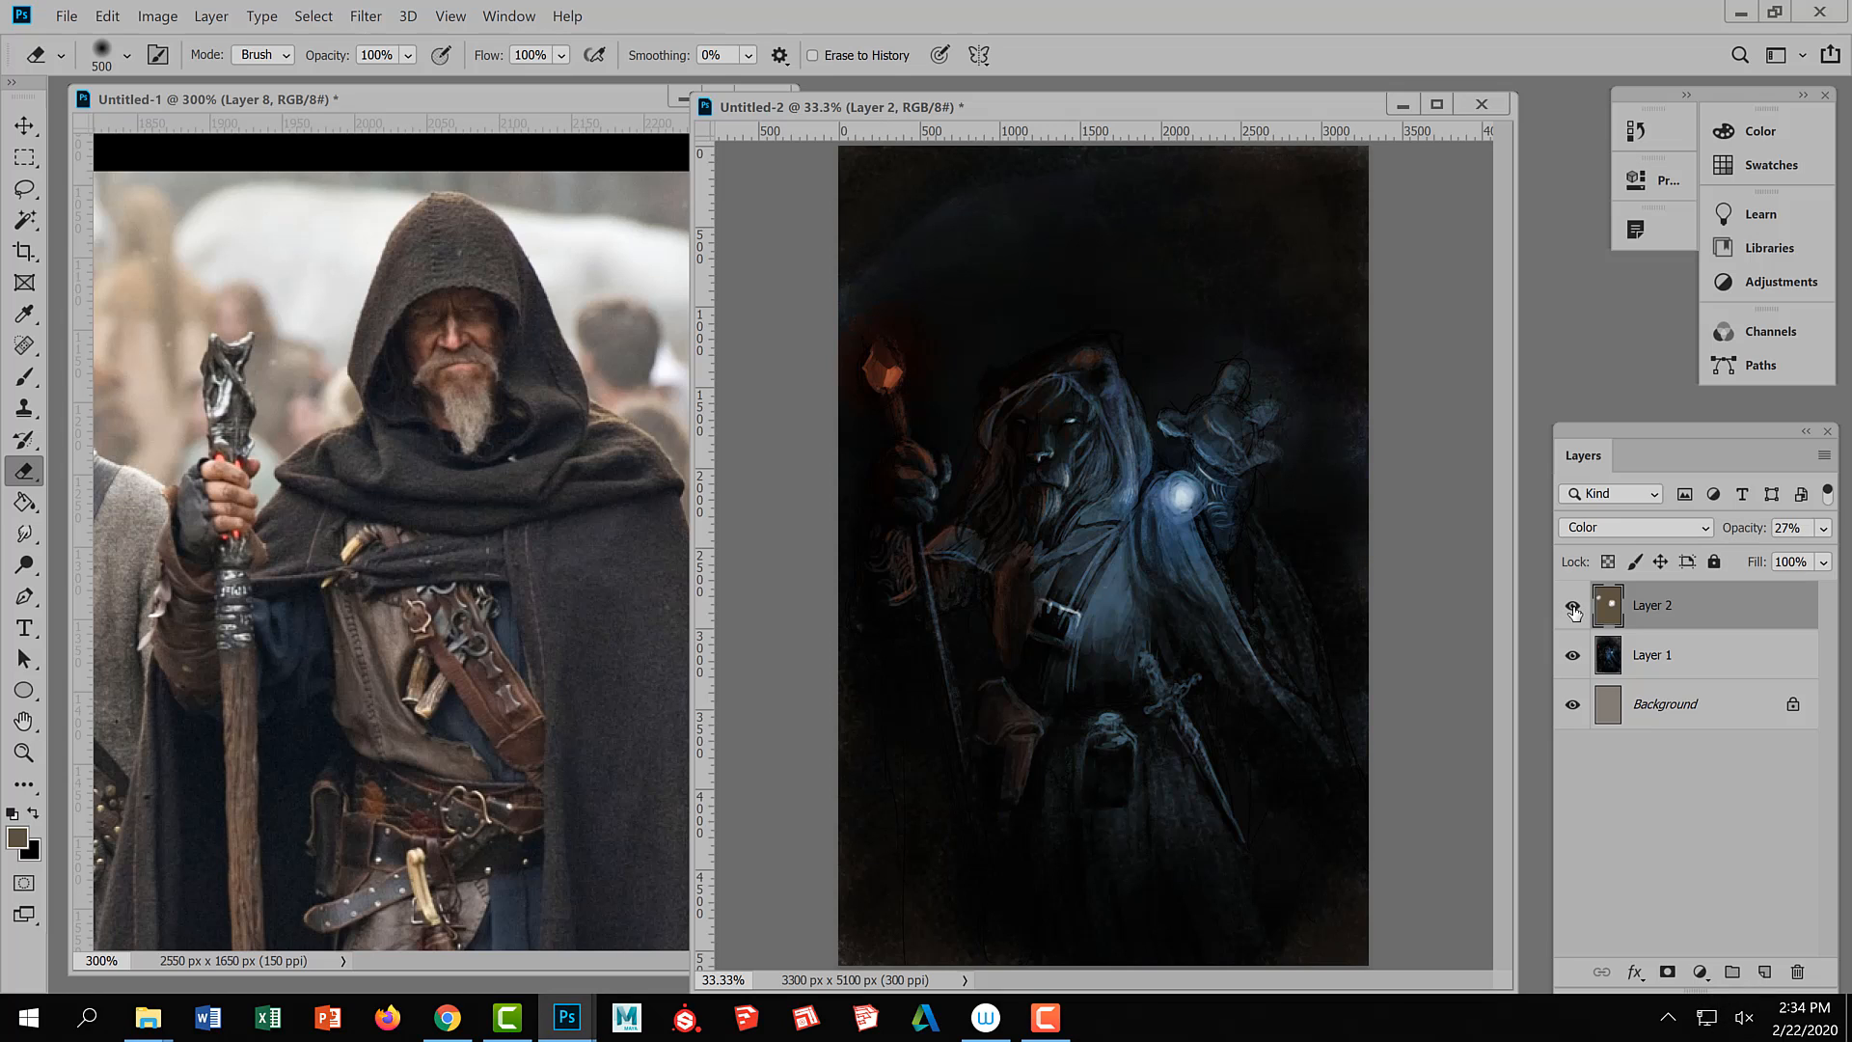
Merge the brown tint layer into the painting and flatten the image into a single Background layer
key("Delete")
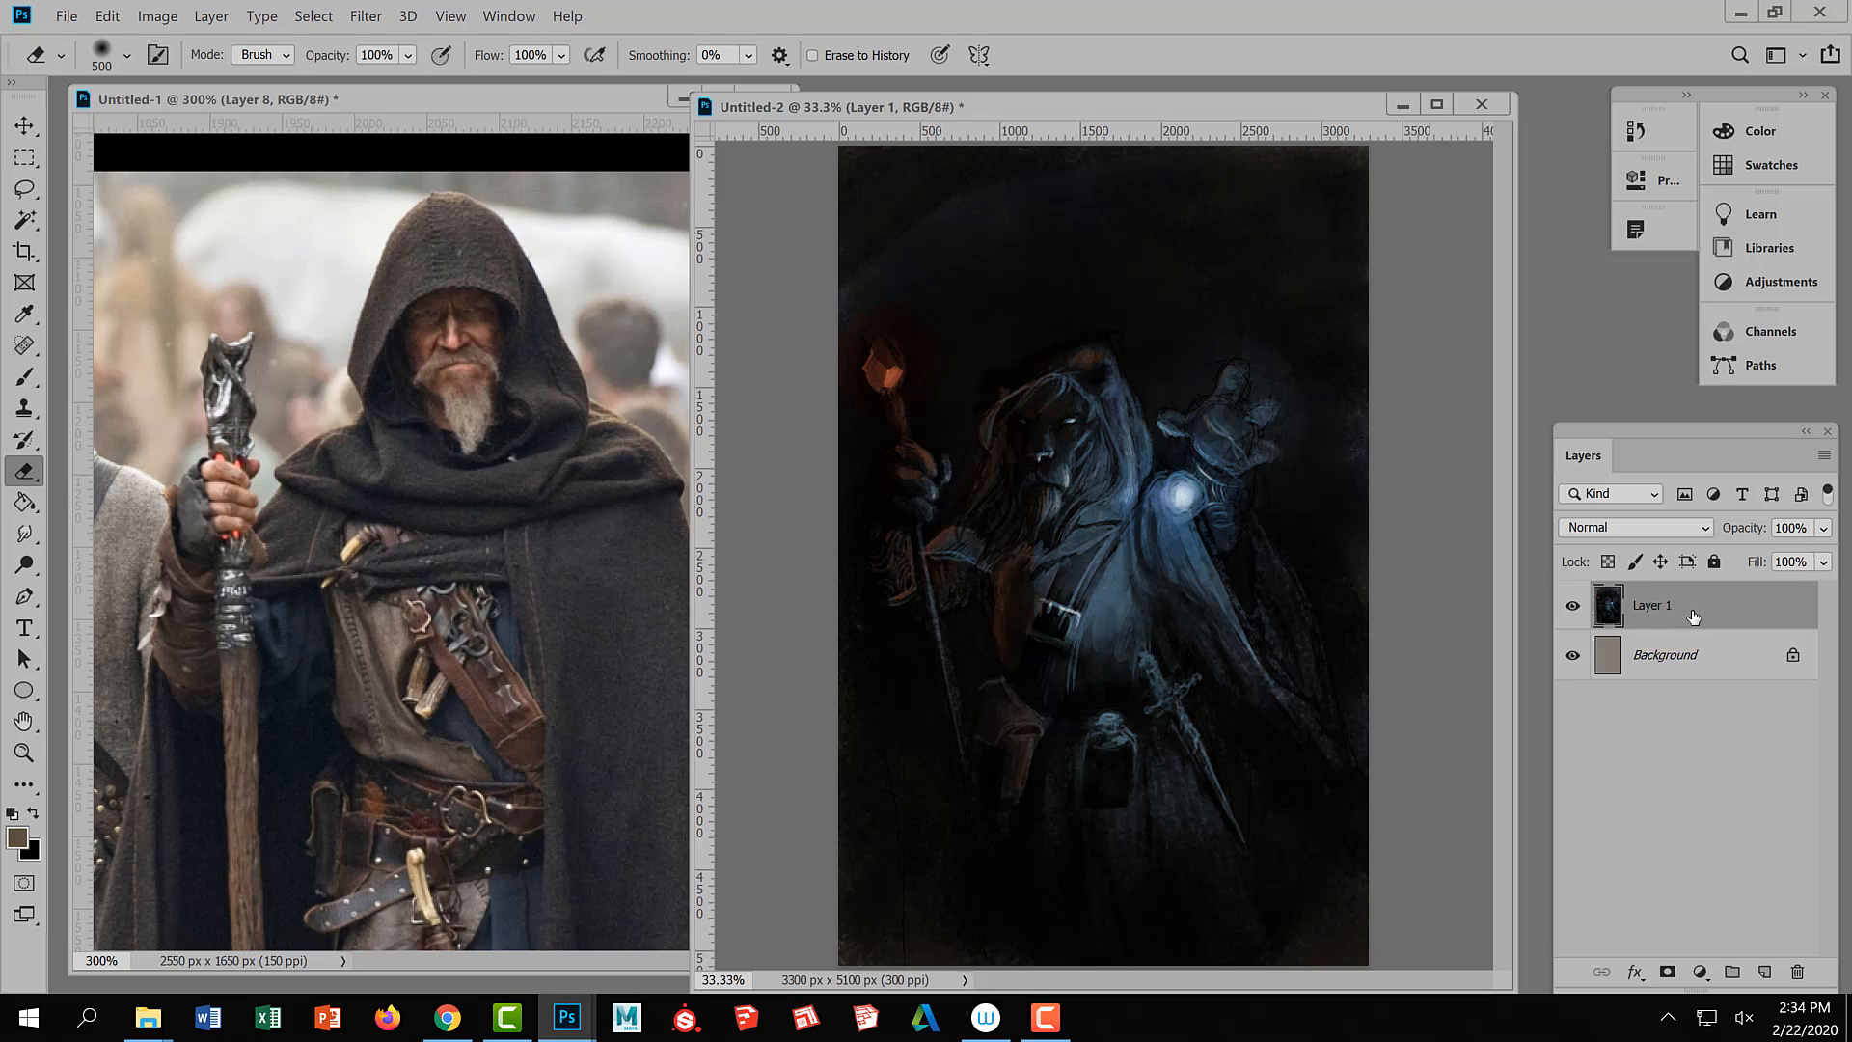
key("ctrl+shift+e")
left_click(1157, 718, "alt")
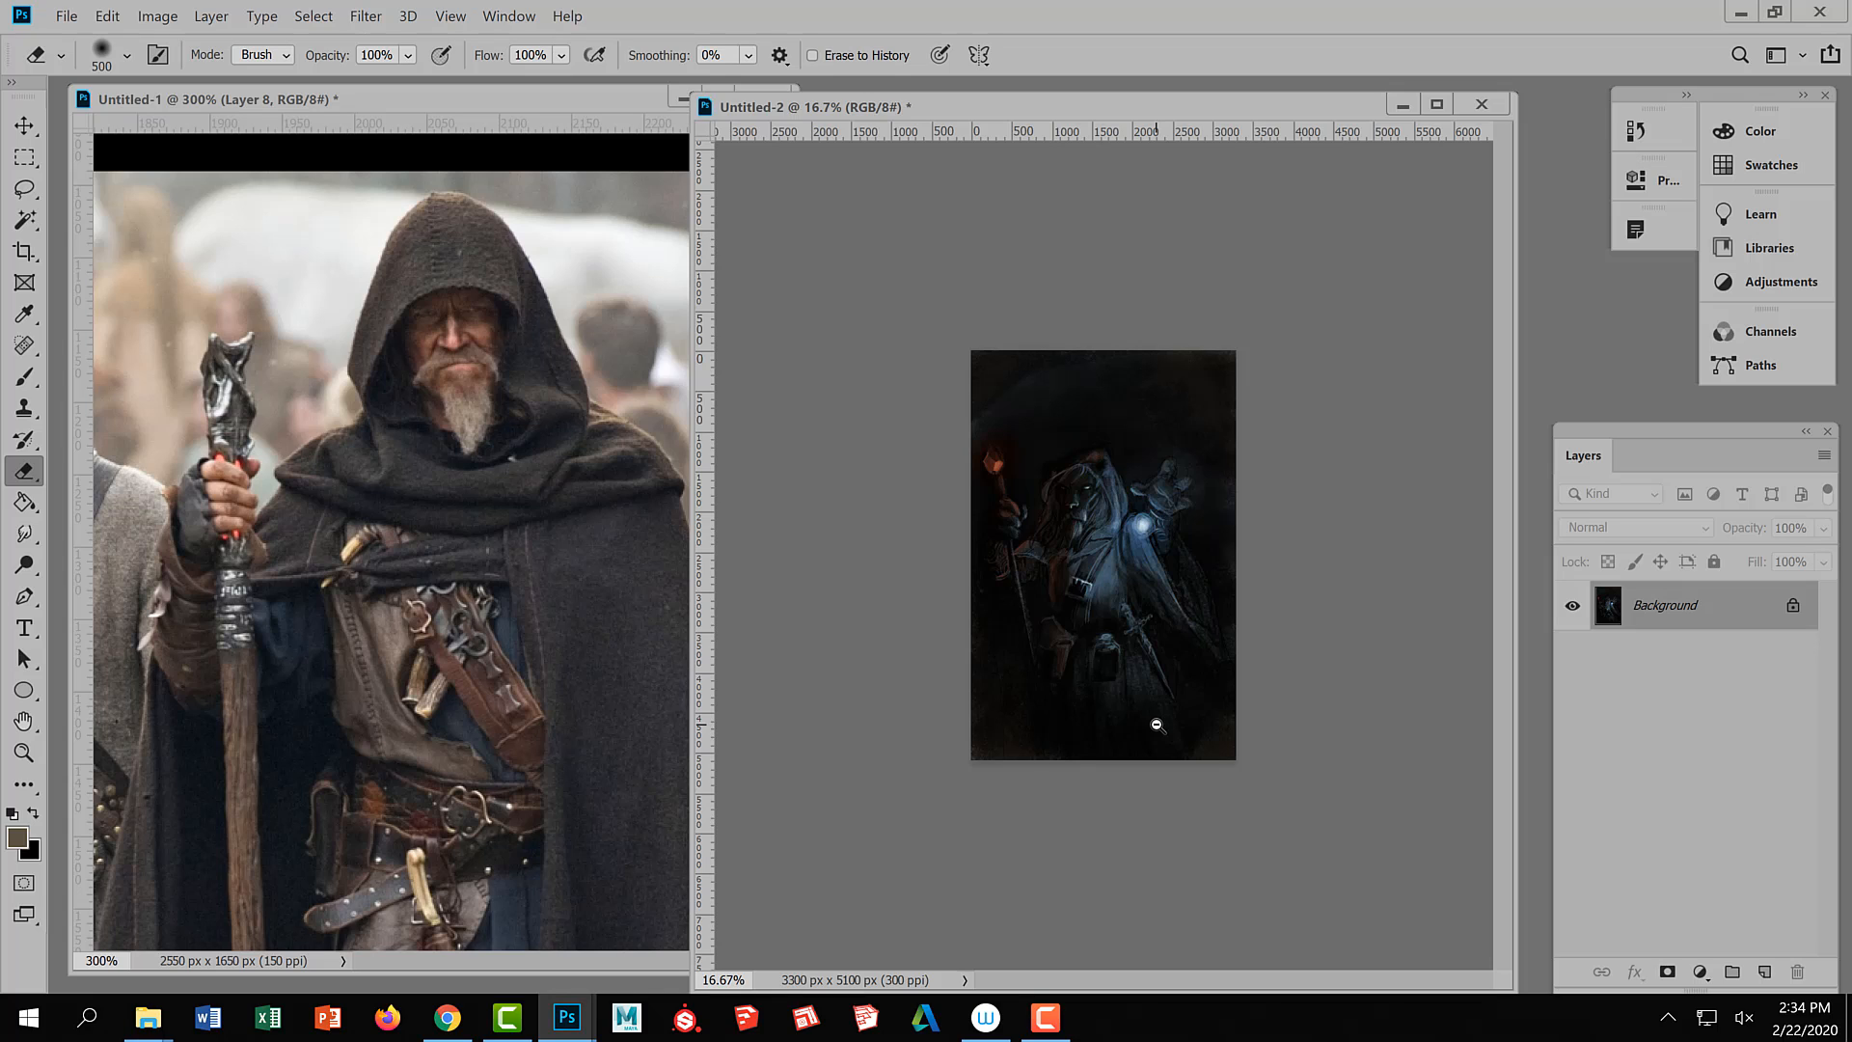
Raise the system speaker volume to 37 and bring up the screen recorder's controls
left_click(1744, 1018)
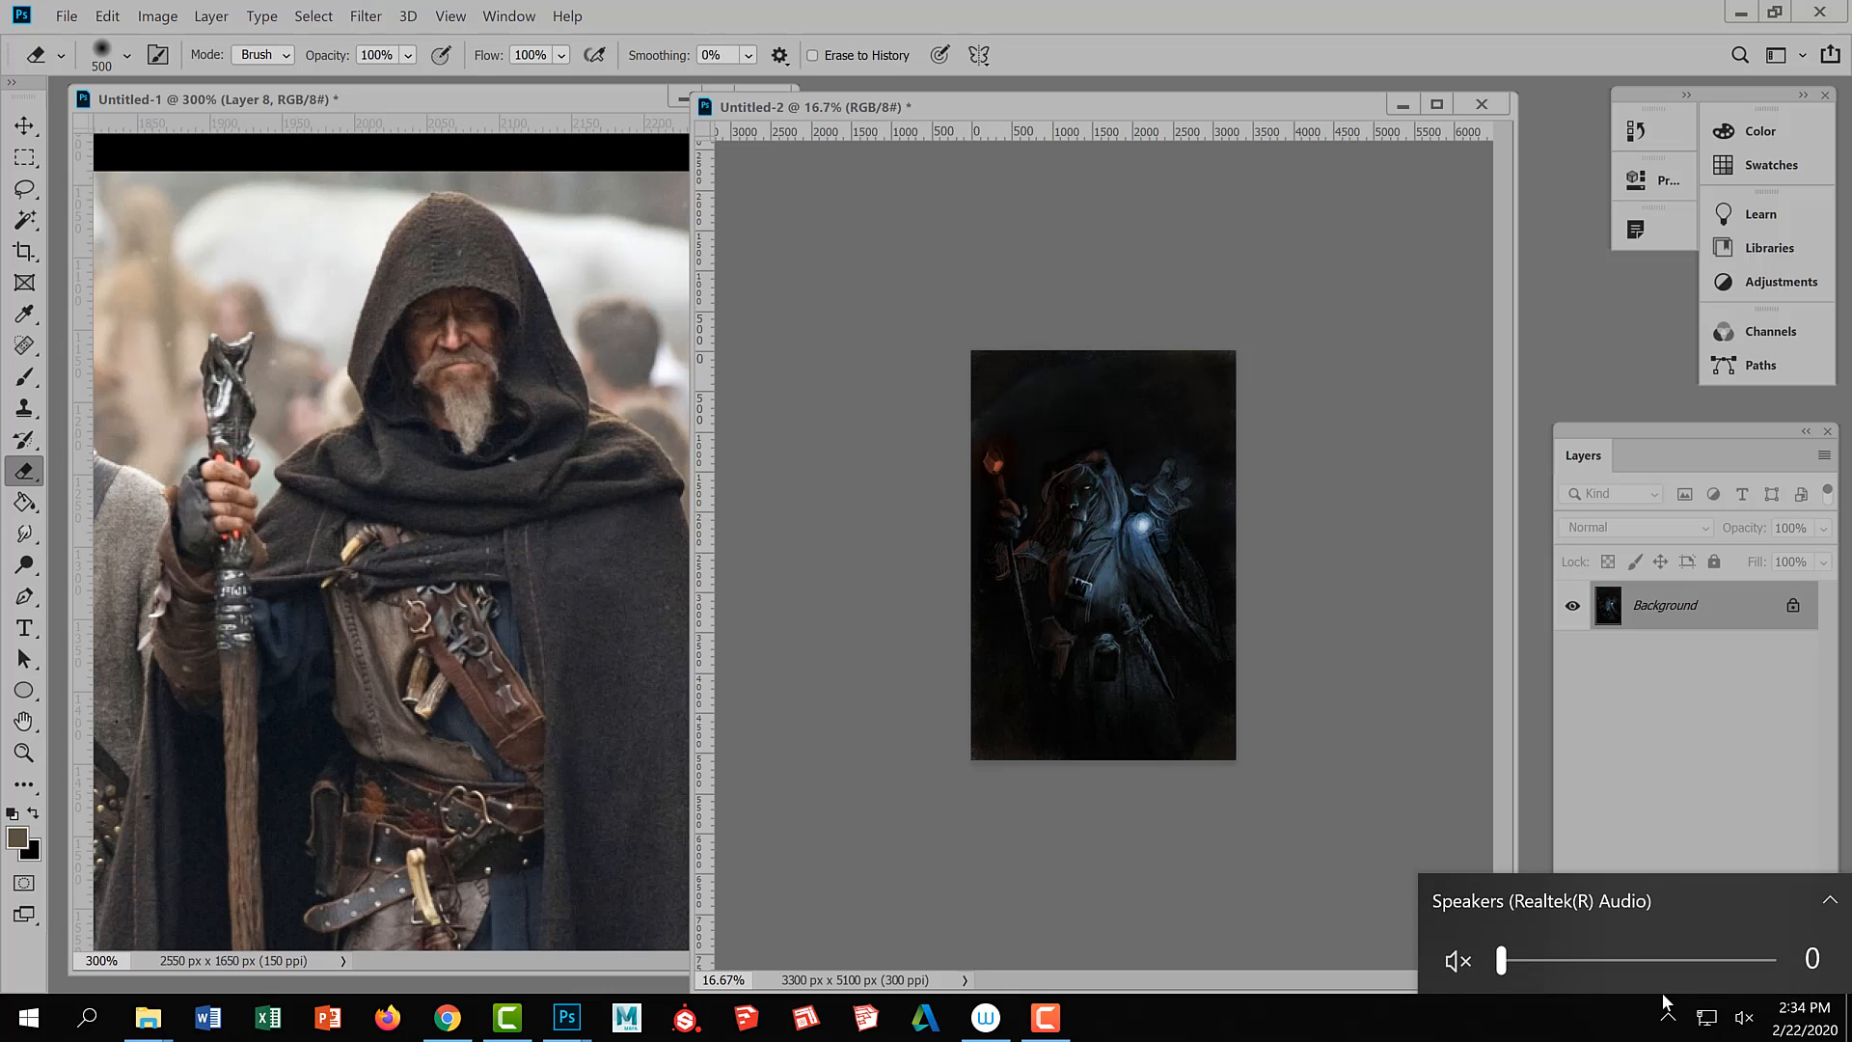
left_click_drag(1501, 959, 1601, 960)
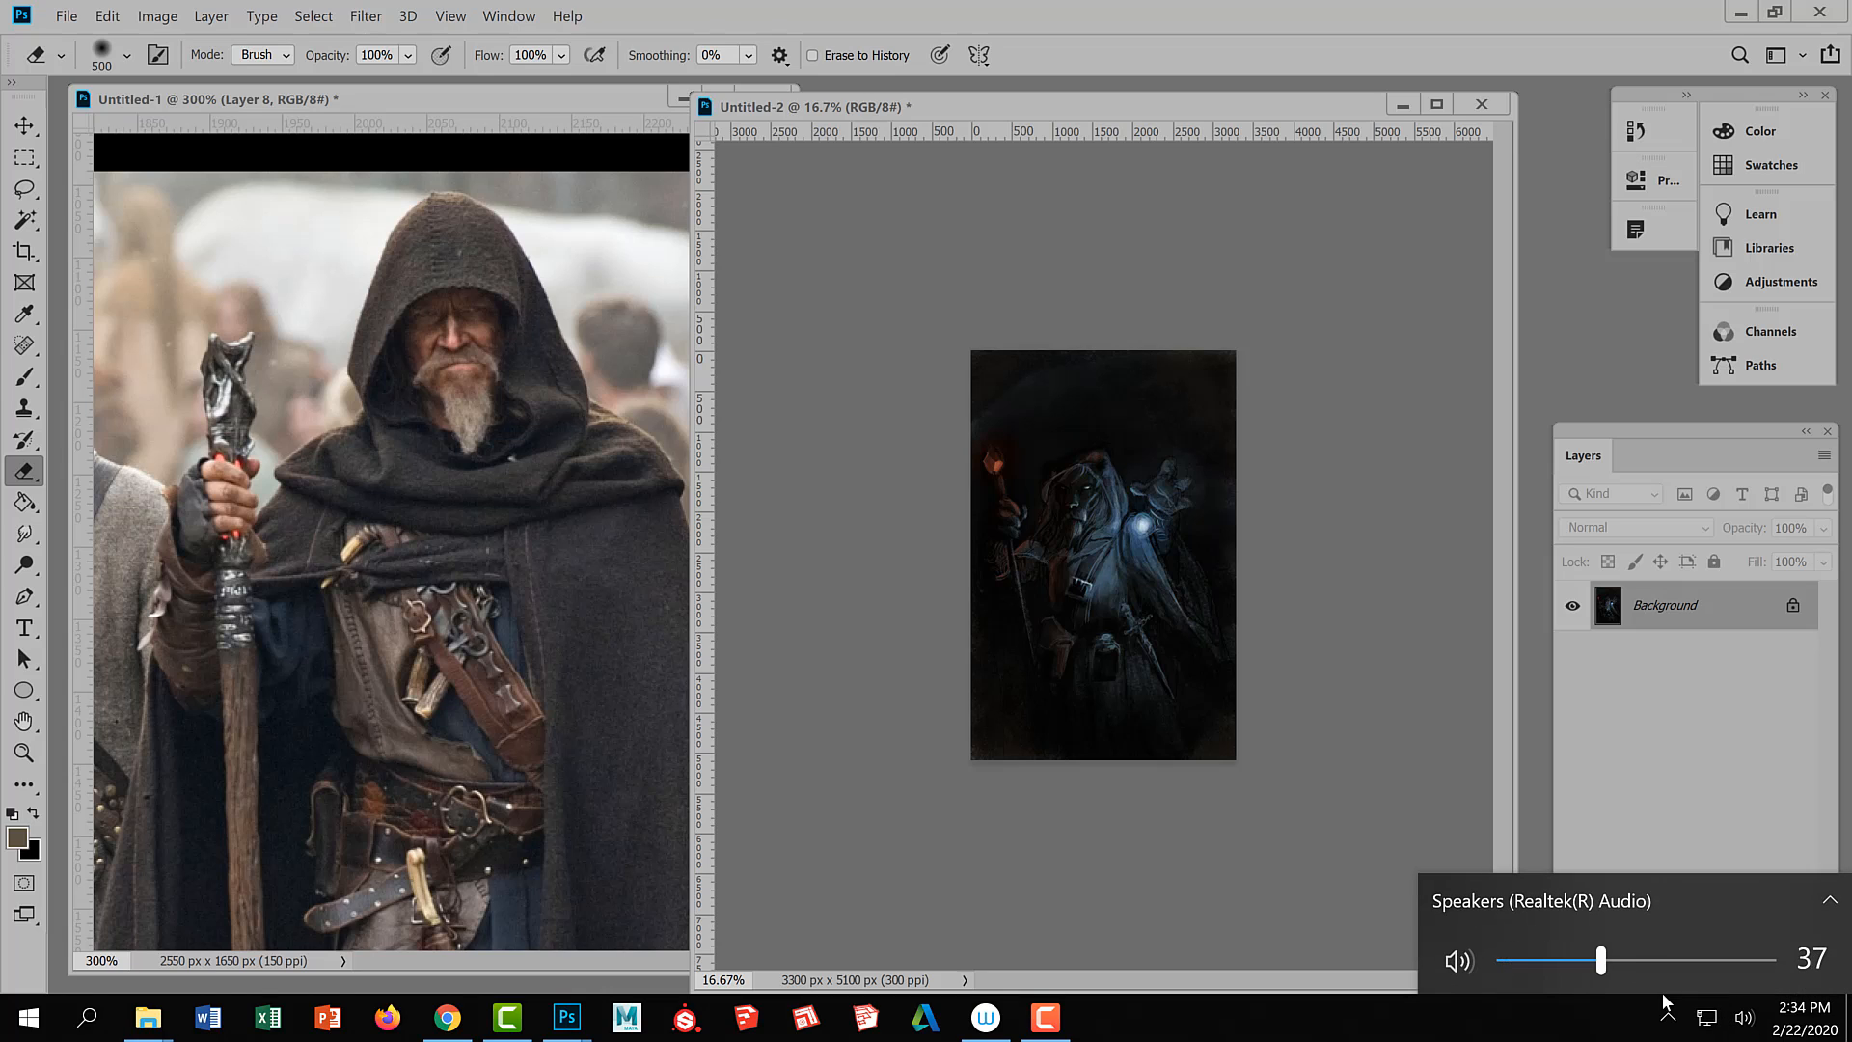
left_click(1046, 1017)
mouse_move(1051, 1029)
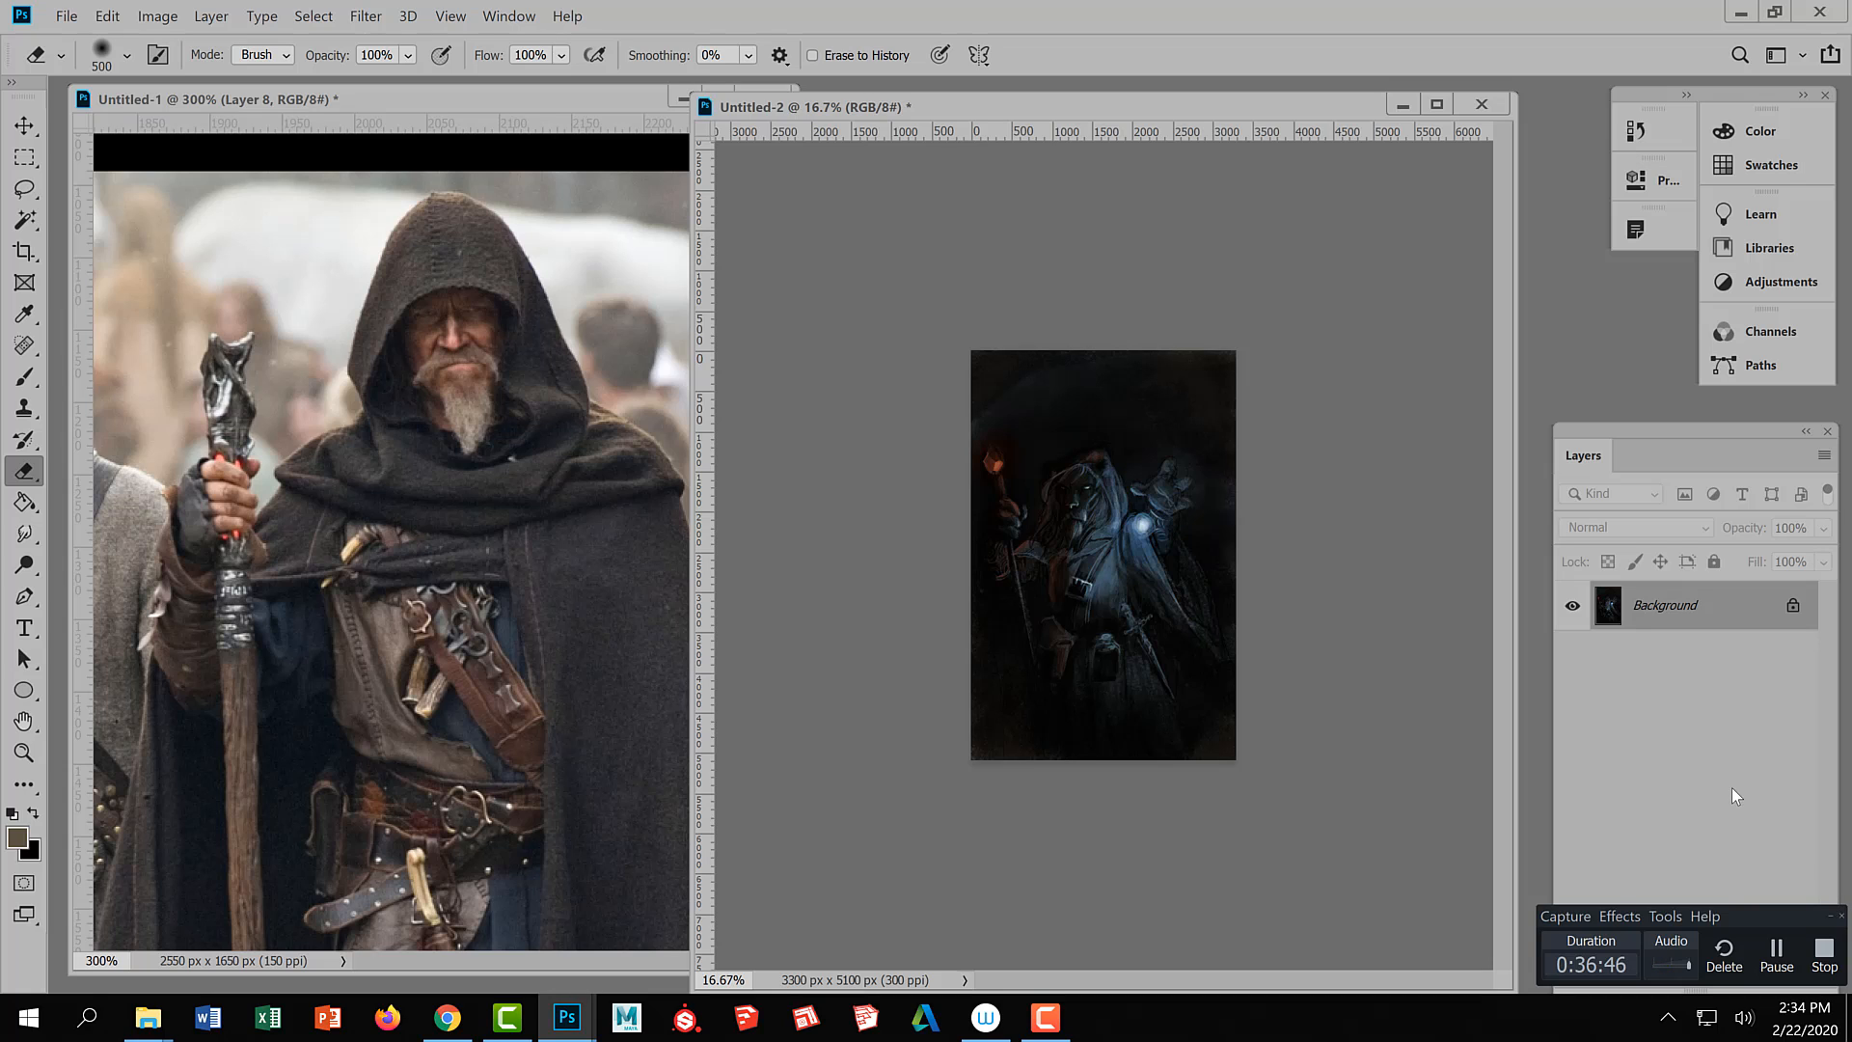
key("ctrl+plus")
key("ctrl+plus")
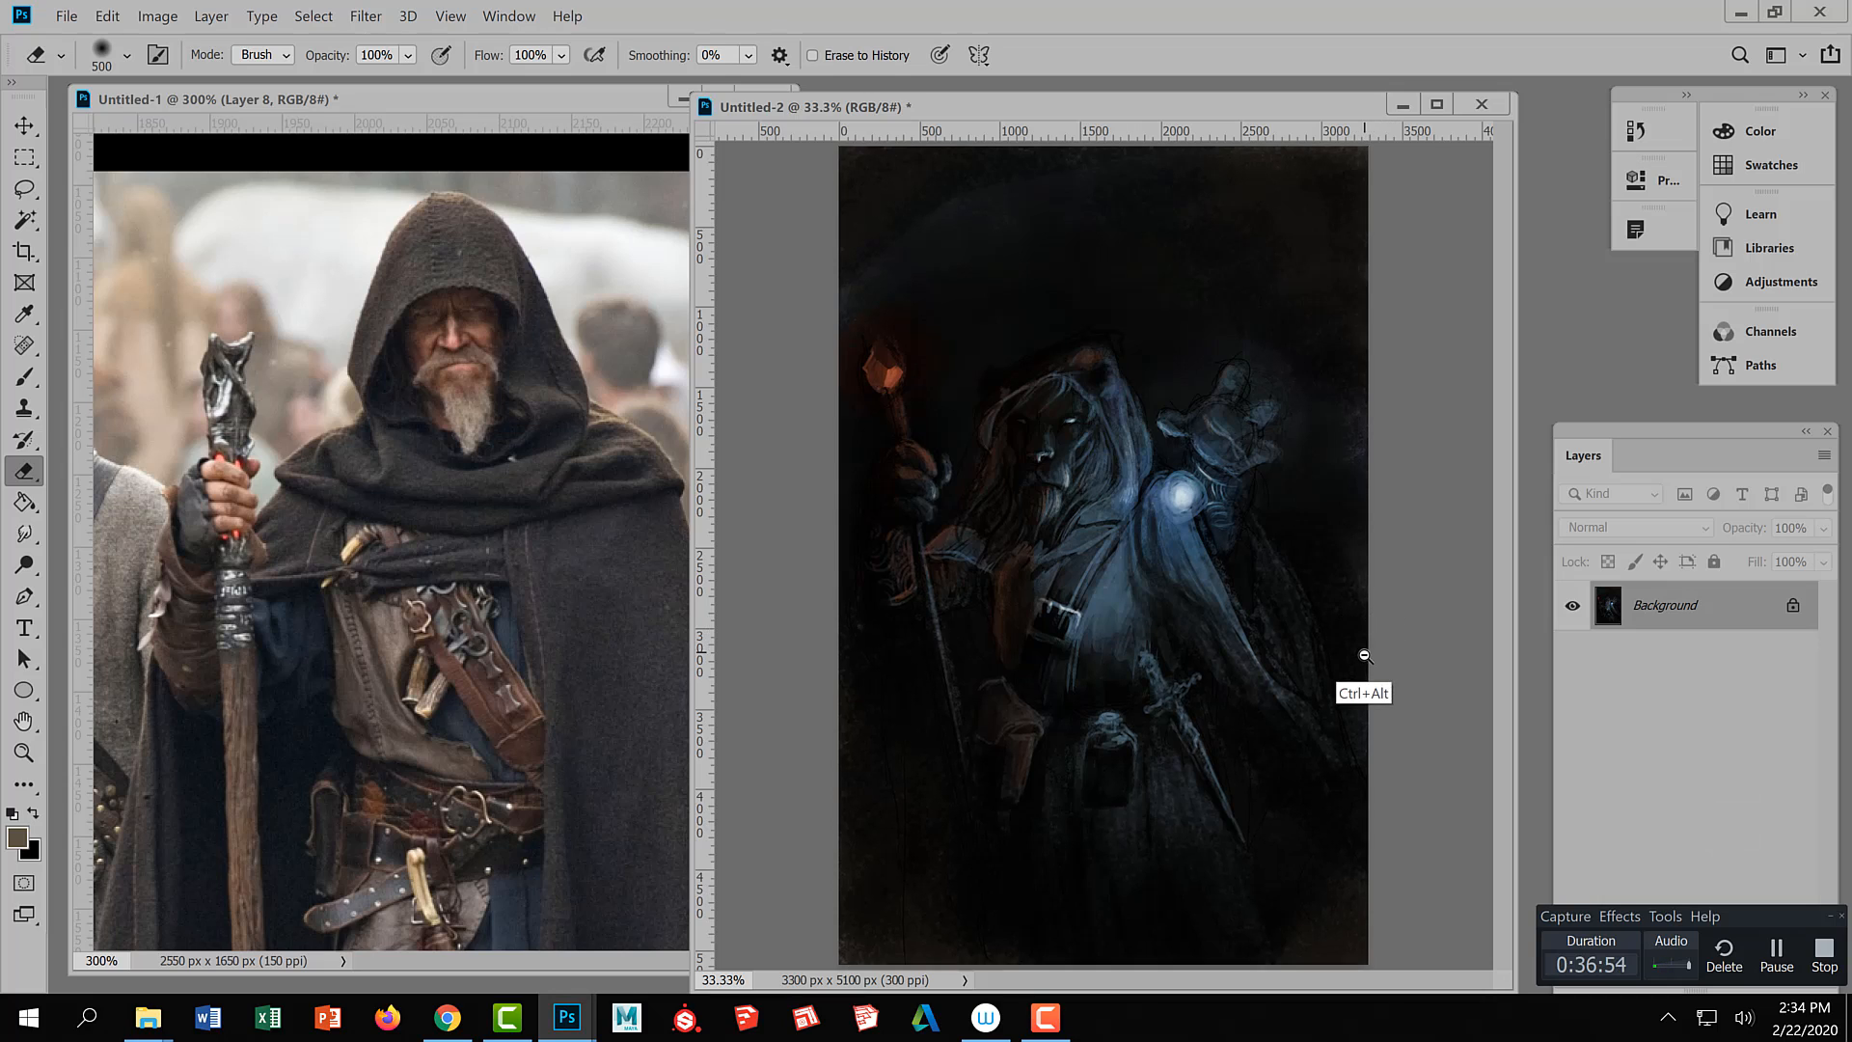
key("ctrl+minus")
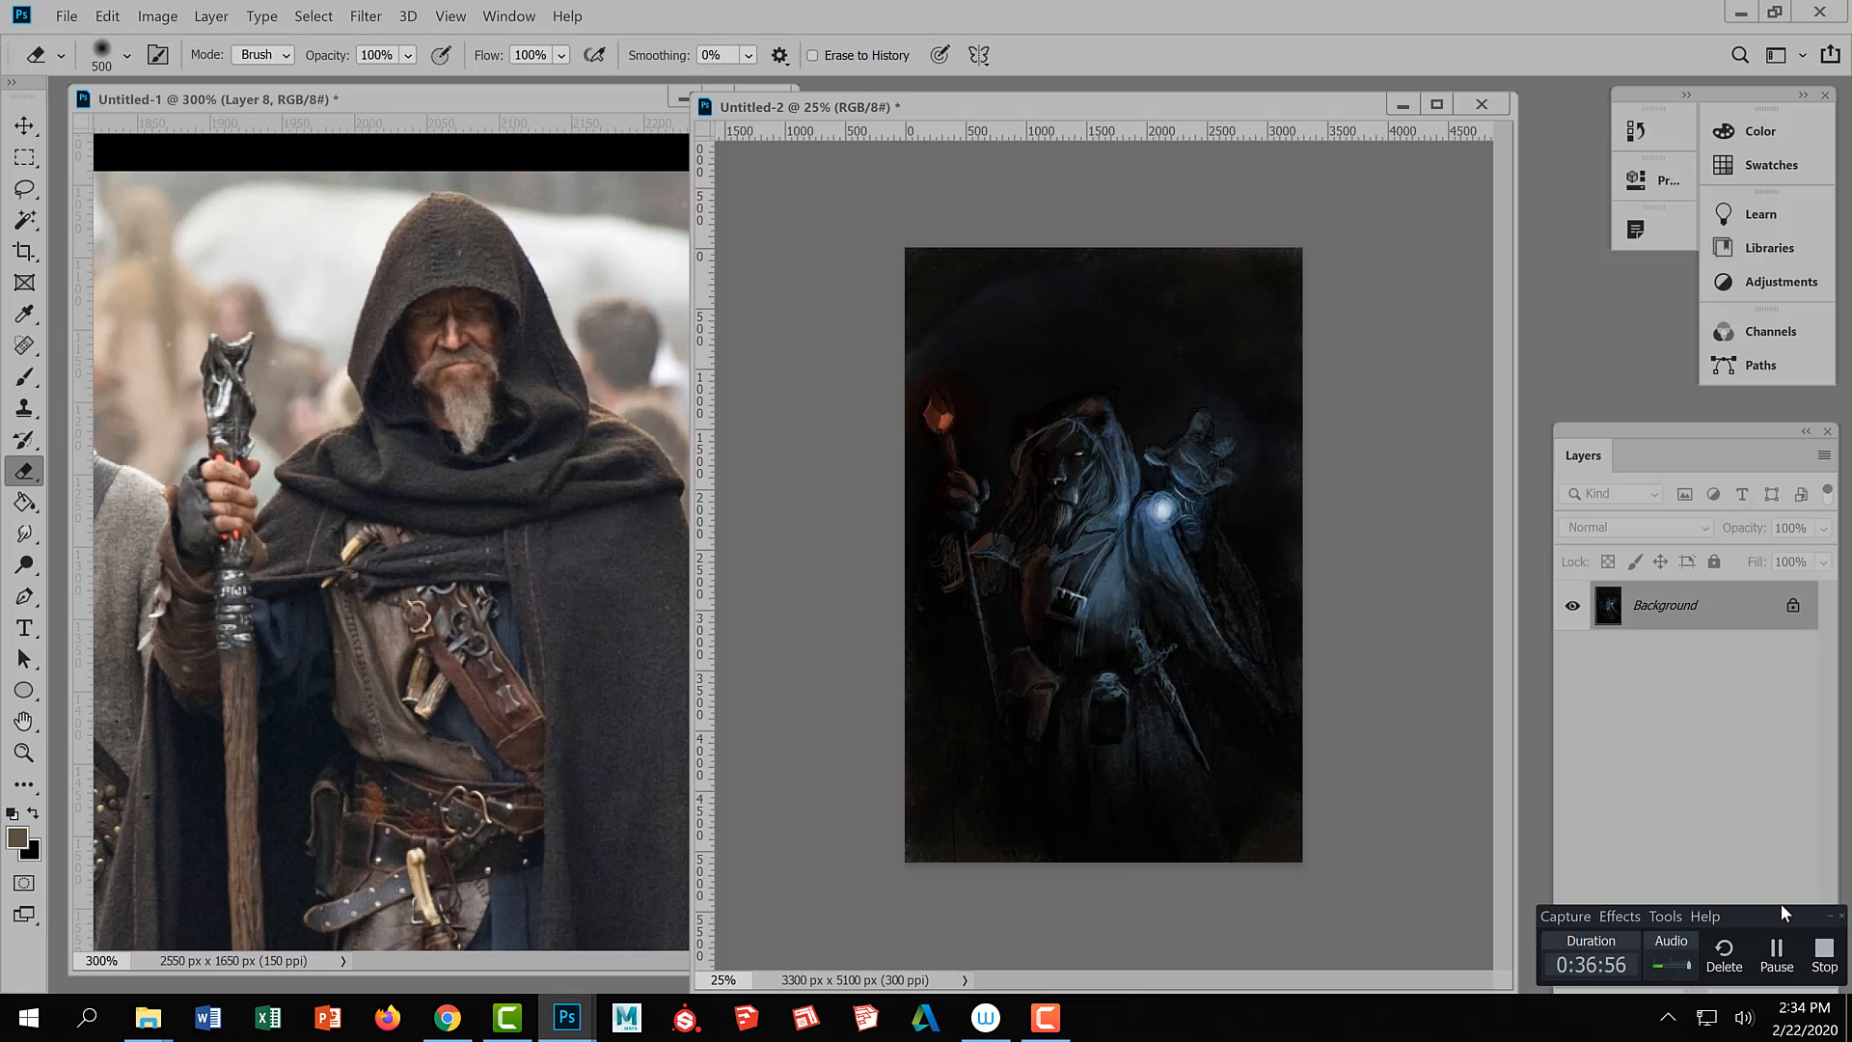